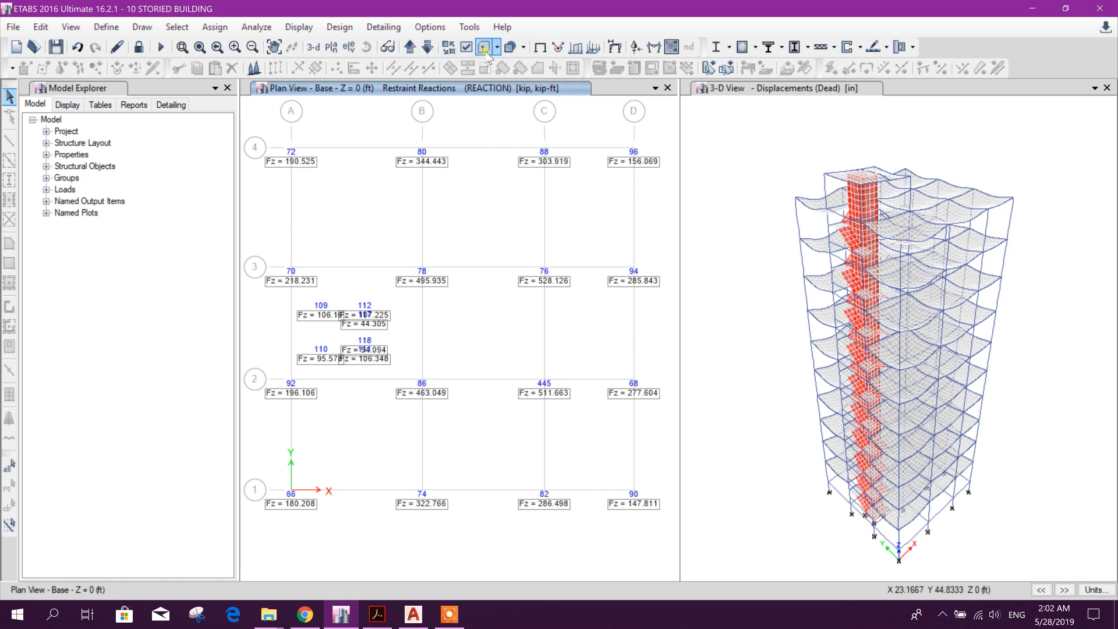
# - Show the GB story as a 3-D perspective with the undeformed shape in place of the restraint reactions
pyautogui.click(410, 47)
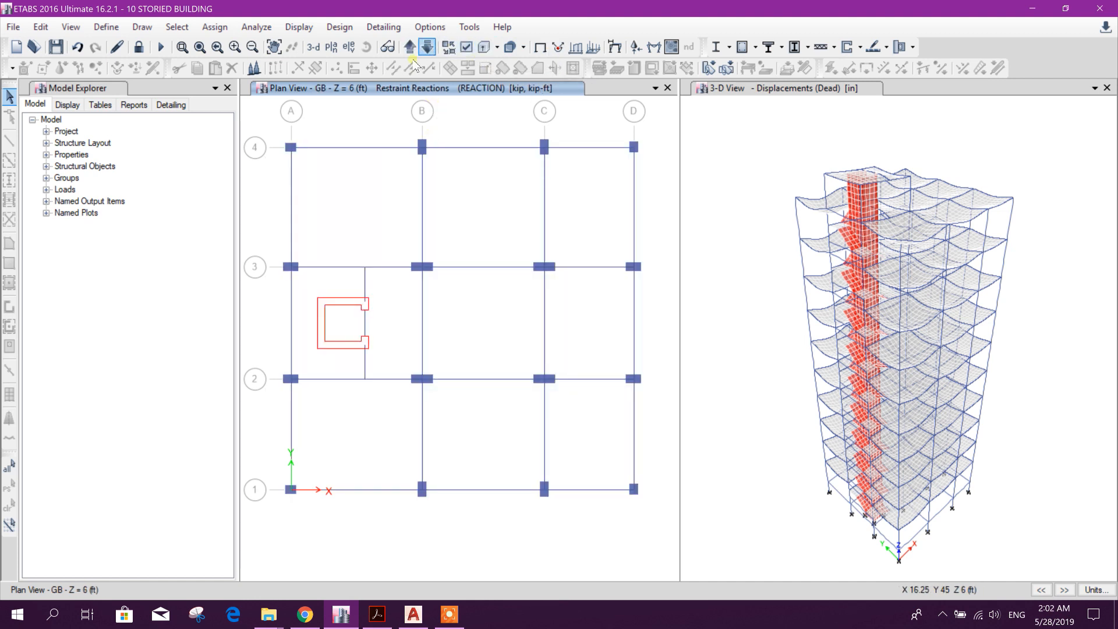
pyautogui.click(388, 47)
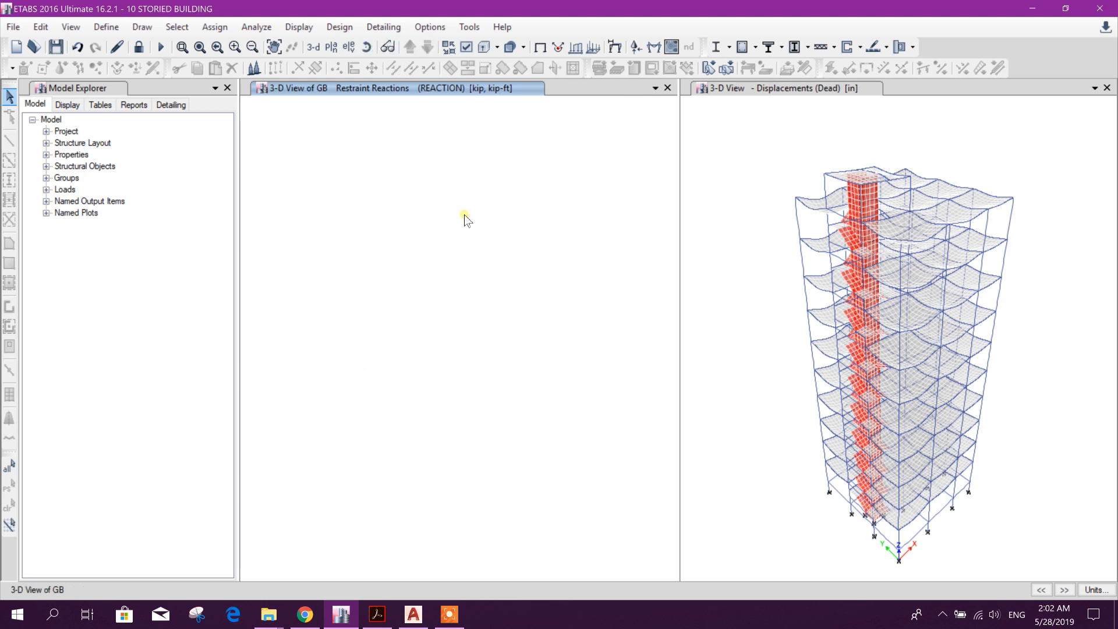
pyautogui.scroll(5, 474, 539)
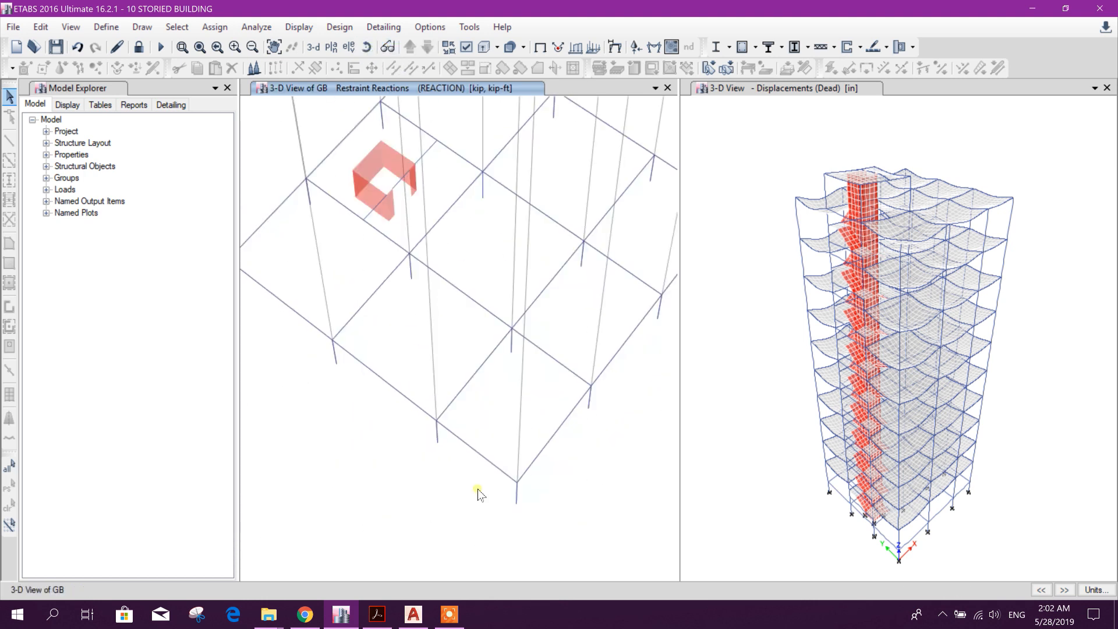
pyautogui.click(540, 46)
pyautogui.scroll(-5, 575, 362)
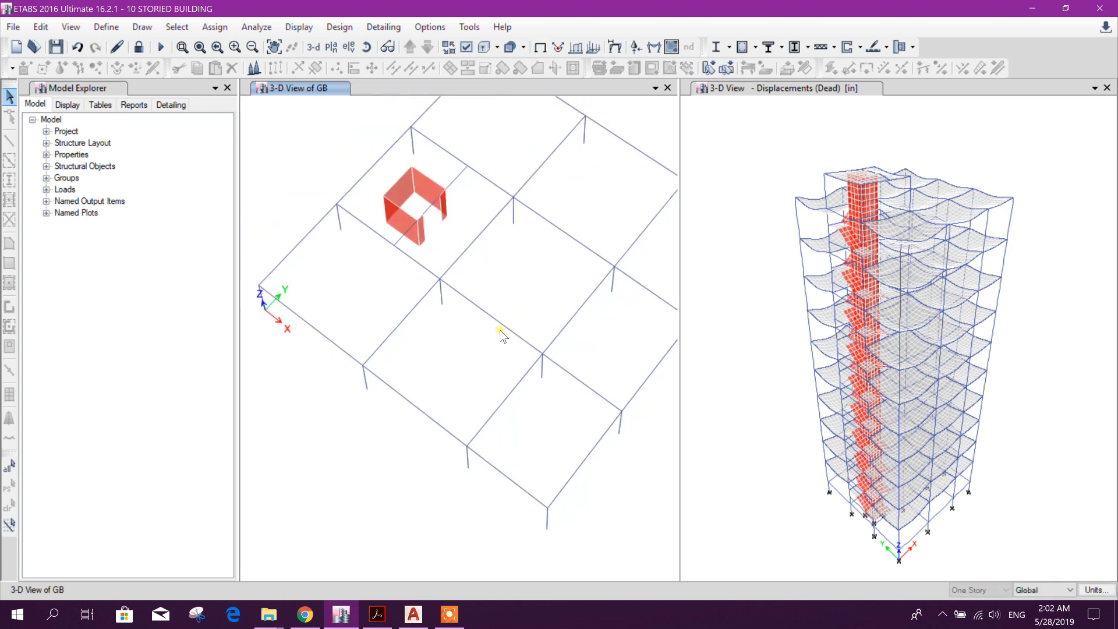
pyautogui.scroll(4, 460, 382)
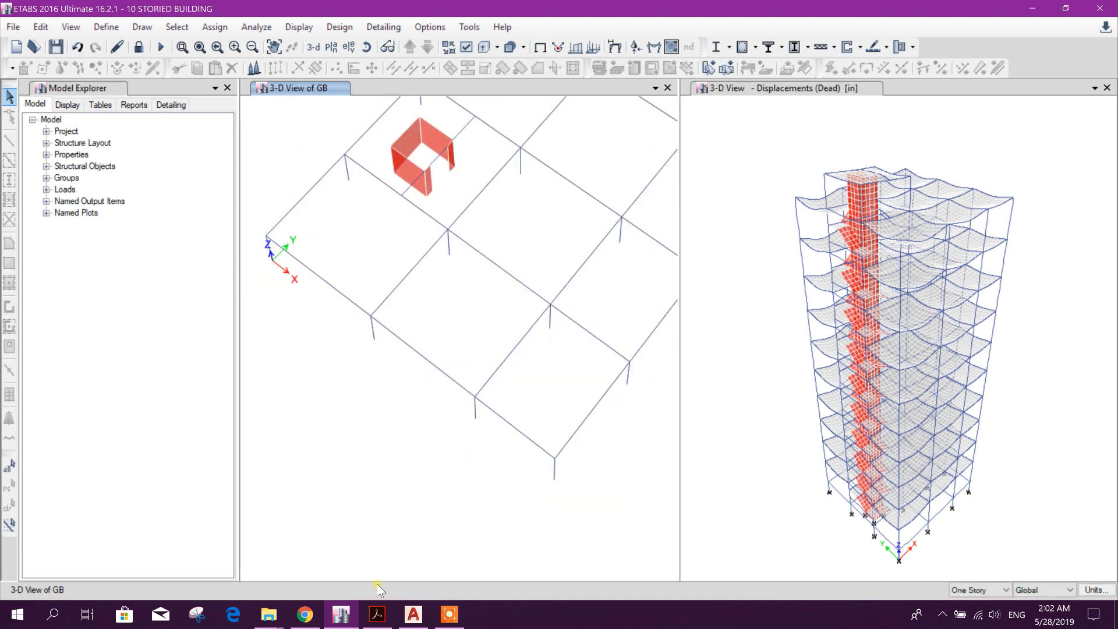
# - Switch to AutoCAD to look over the column layout plan, and return to ETABS
pyautogui.click(414, 614)
pyautogui.scroll(5, 499, 370)
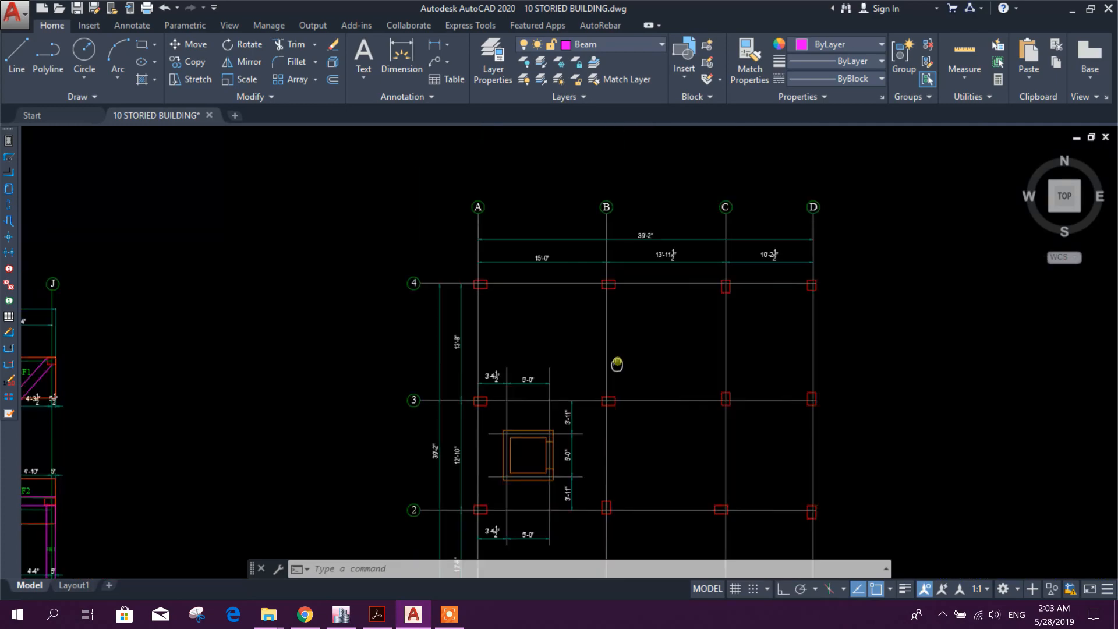
pyautogui.click(353, 615)
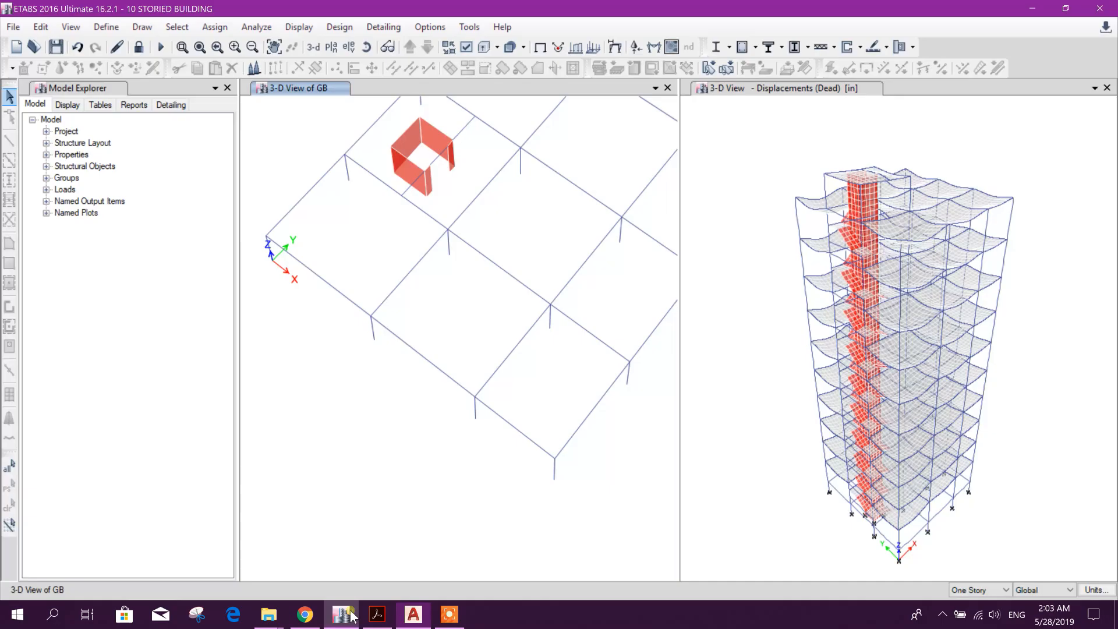
# - Turn on the frame section labels in the 3-D view of the GB story
pyautogui.moveTo(511, 241); pyautogui.dragTo(523, 341, button='middle')
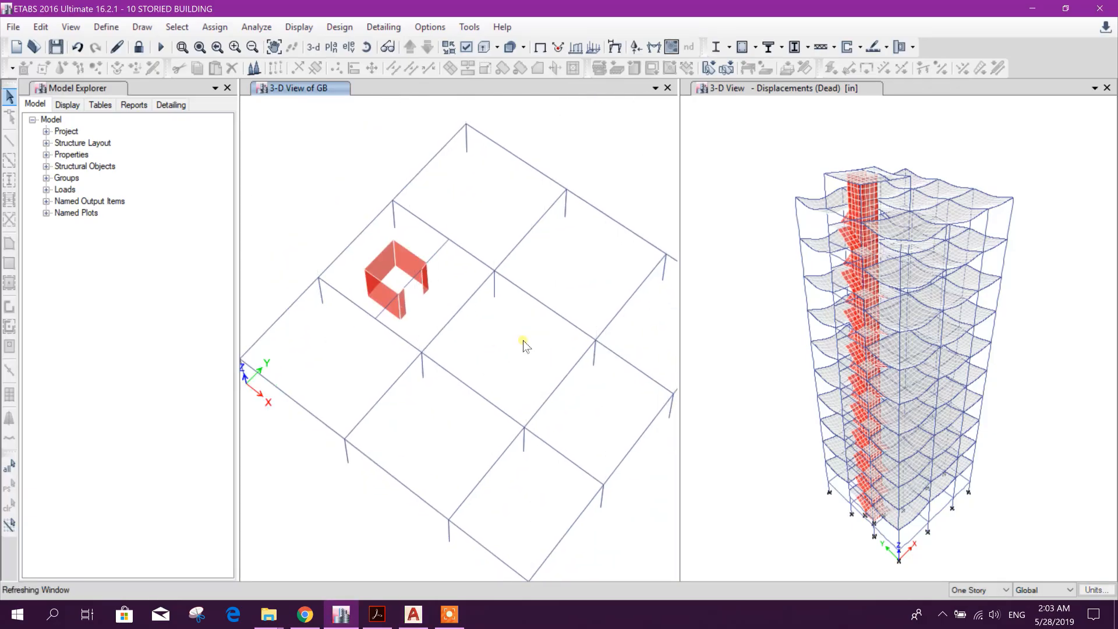
pyautogui.moveTo(578, 253); pyautogui.dragTo(554, 235, button='middle')
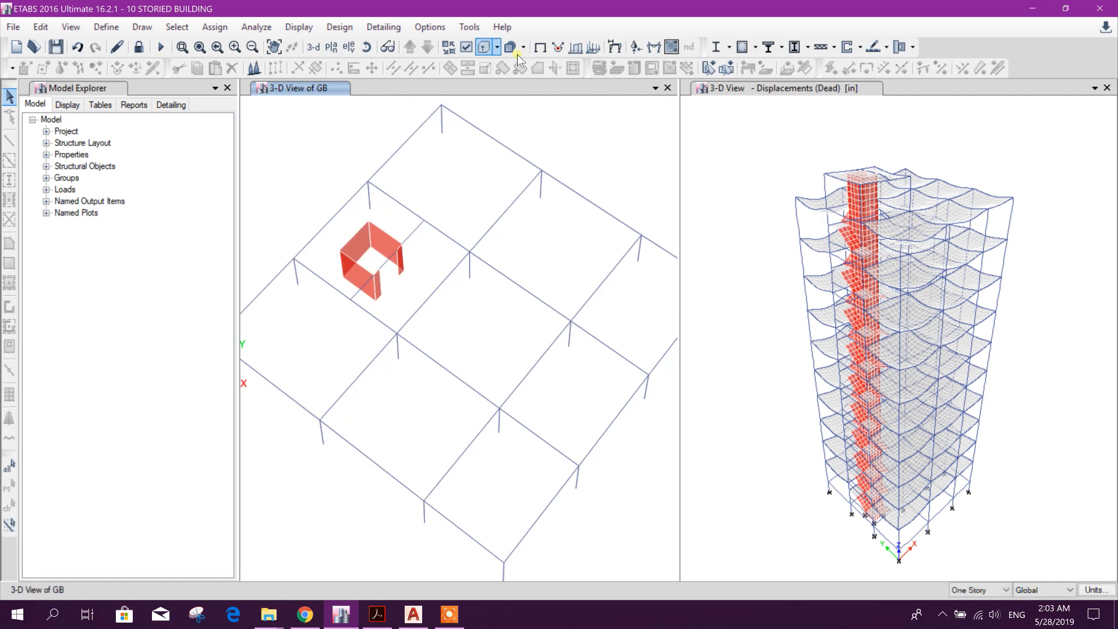
pyautogui.hotkey('ctrl', 'w')
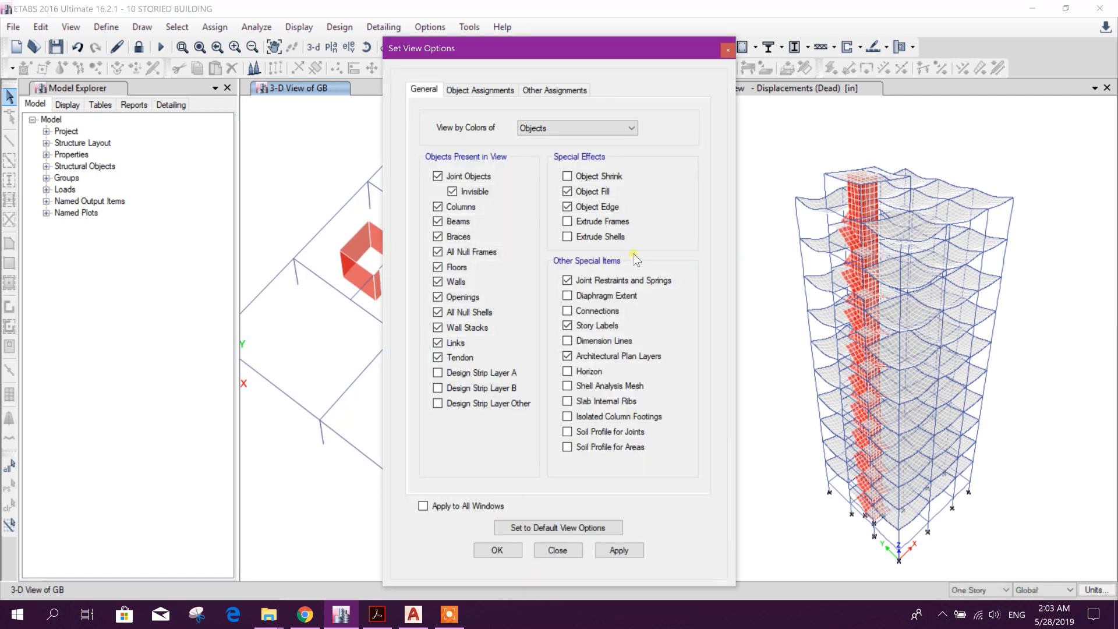
pyautogui.click(469, 91)
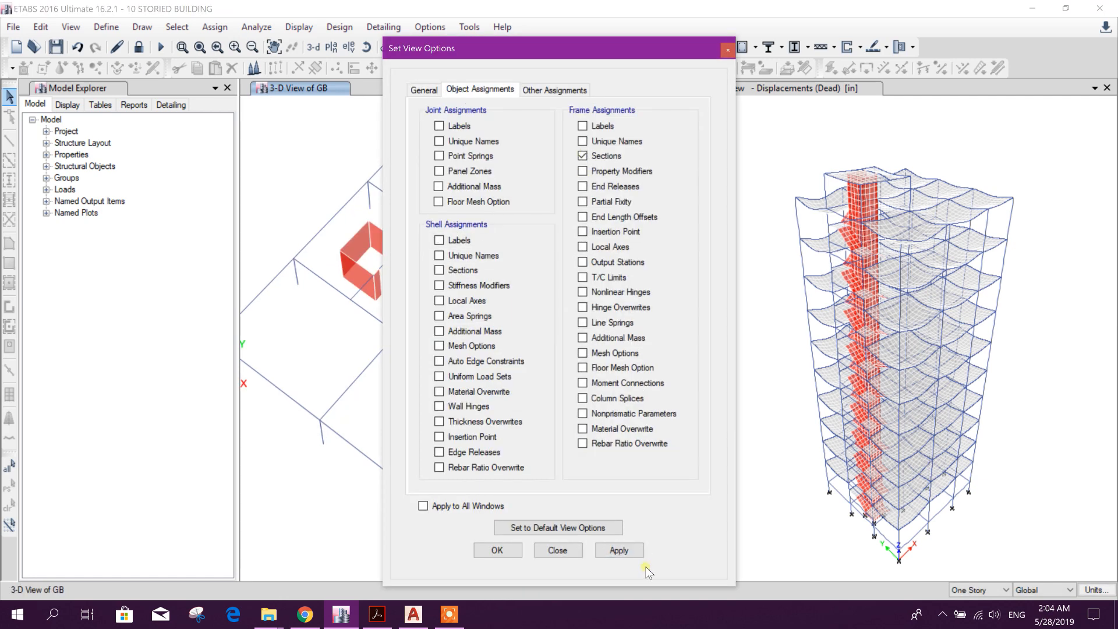
pyautogui.click(629, 555)
pyautogui.click(580, 549)
# - Examine the column and grade beam section labels across the whole GB story
pyautogui.moveTo(516, 373); pyautogui.dragTo(522, 436, button='middle')
pyautogui.scroll(5, 449, 189)
pyautogui.scroll(-5, 449, 189)
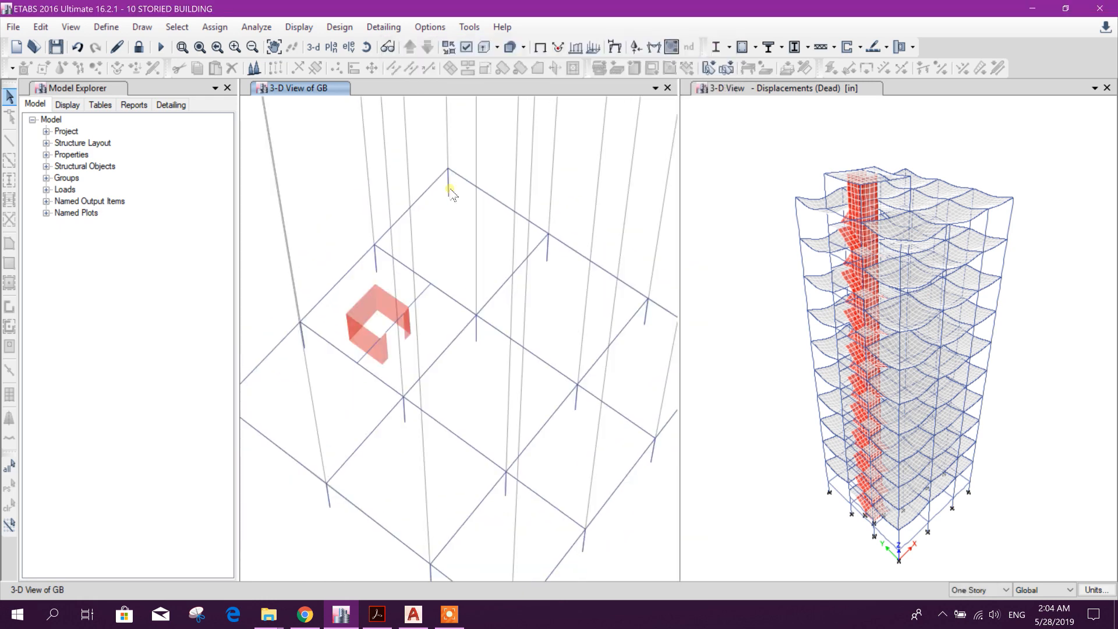
pyautogui.moveTo(513, 307); pyautogui.dragTo(507, 240, button='middle')
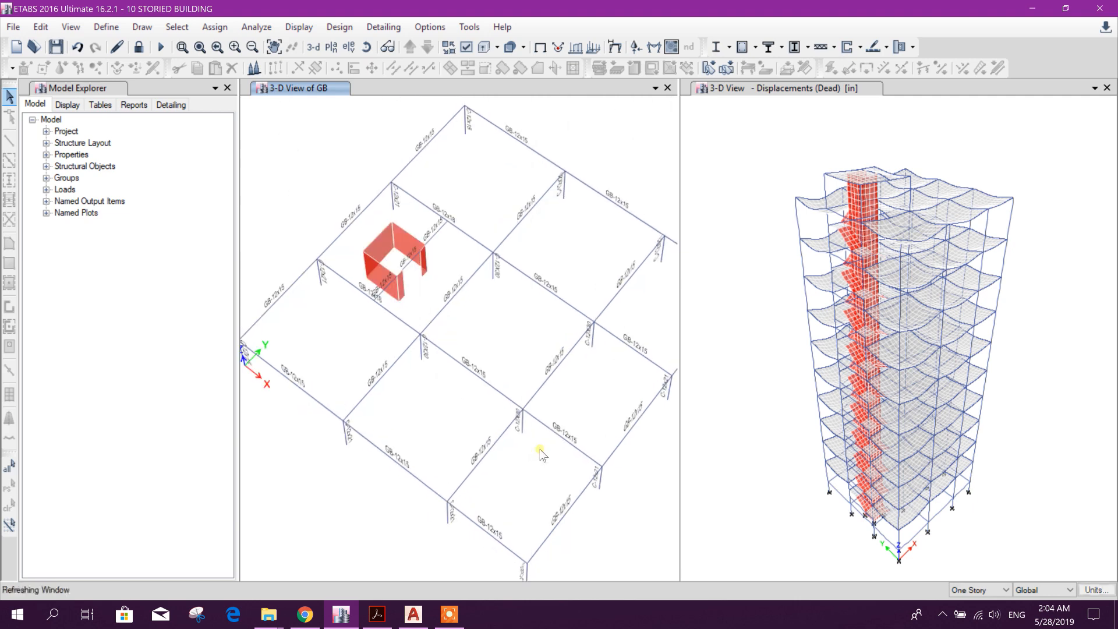
pyautogui.keyDown('shift'); pyautogui.moveTo(504, 471); pyautogui.dragTo(544, 501, button='middle'); pyautogui.keyUp('shift')
pyautogui.moveTo(522, 191); pyautogui.dragTo(431, 337, button='middle')
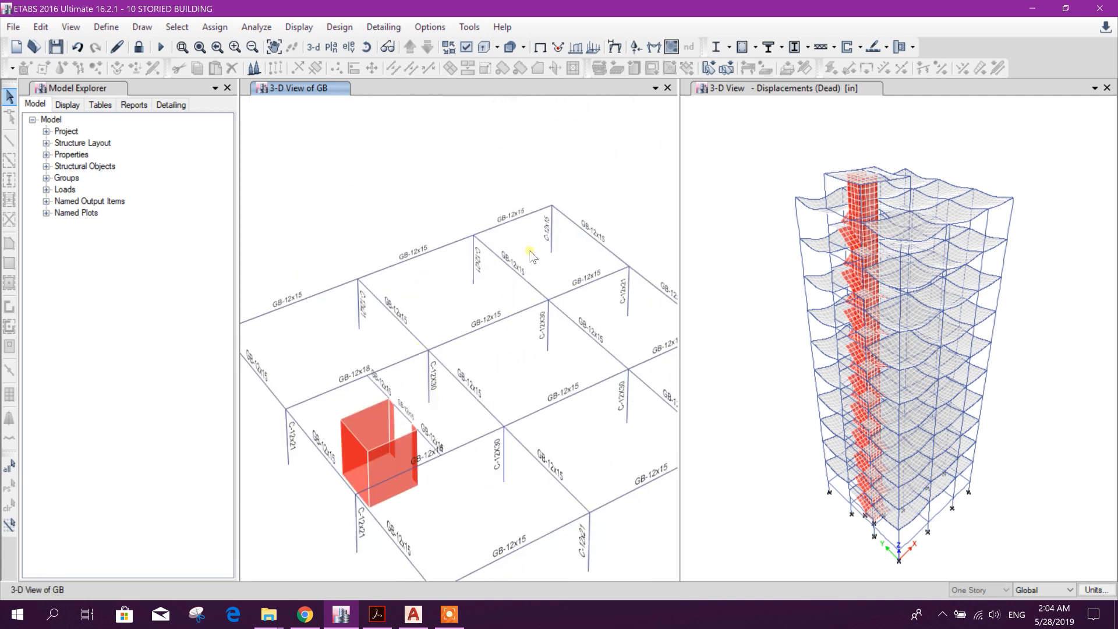
pyautogui.moveTo(553, 268); pyautogui.dragTo(360, 412, button='middle')
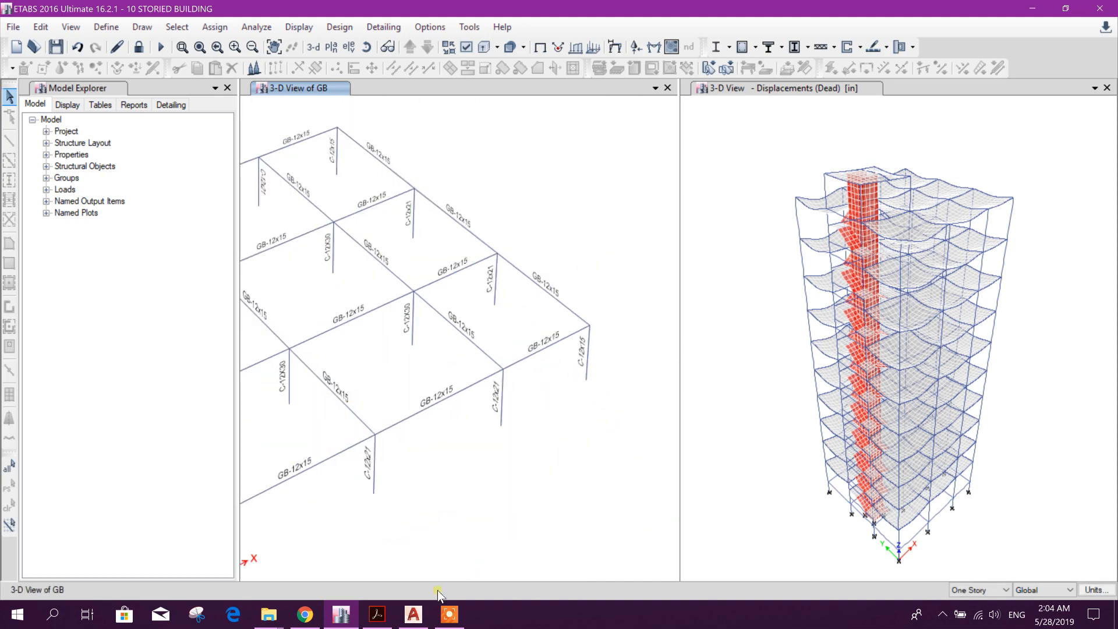
# - Switch to AutoCAD and inspect the column positions and orientations in the column layout plan
pyautogui.click(413, 615)
pyautogui.moveTo(559, 340); pyautogui.dragTo(591, 285, button='middle')
pyautogui.moveTo(562, 482); pyautogui.dragTo(570, 367, button='middle')
pyautogui.scroll(2, 519, 465)
pyautogui.scroll(-2, 520, 465)
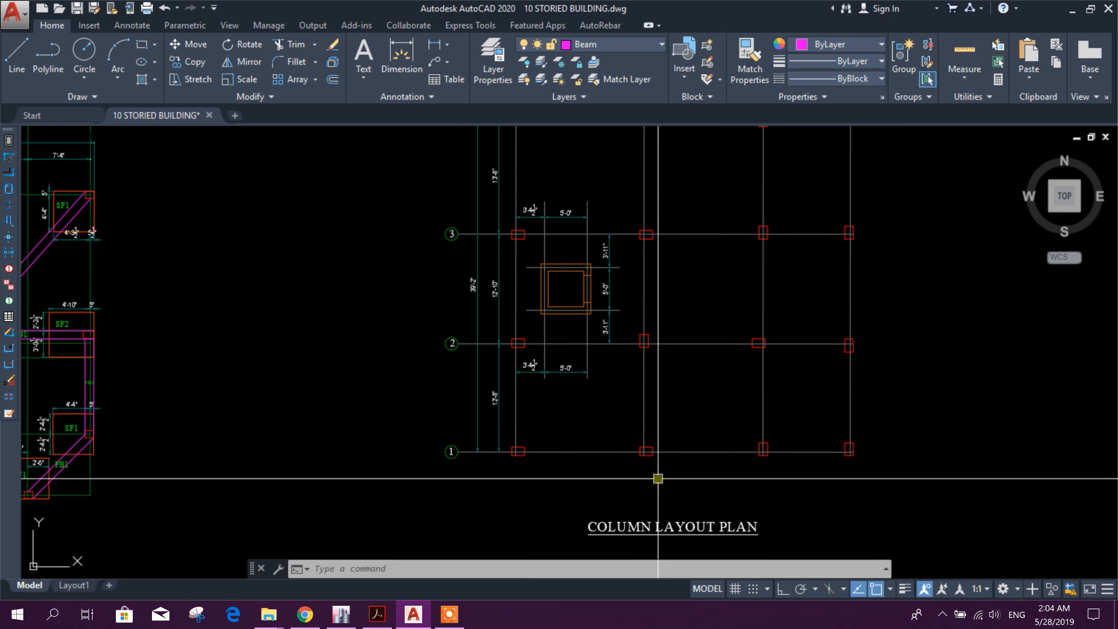
pyautogui.scroll(-2, 670, 469)
pyautogui.scroll(1, 668, 357)
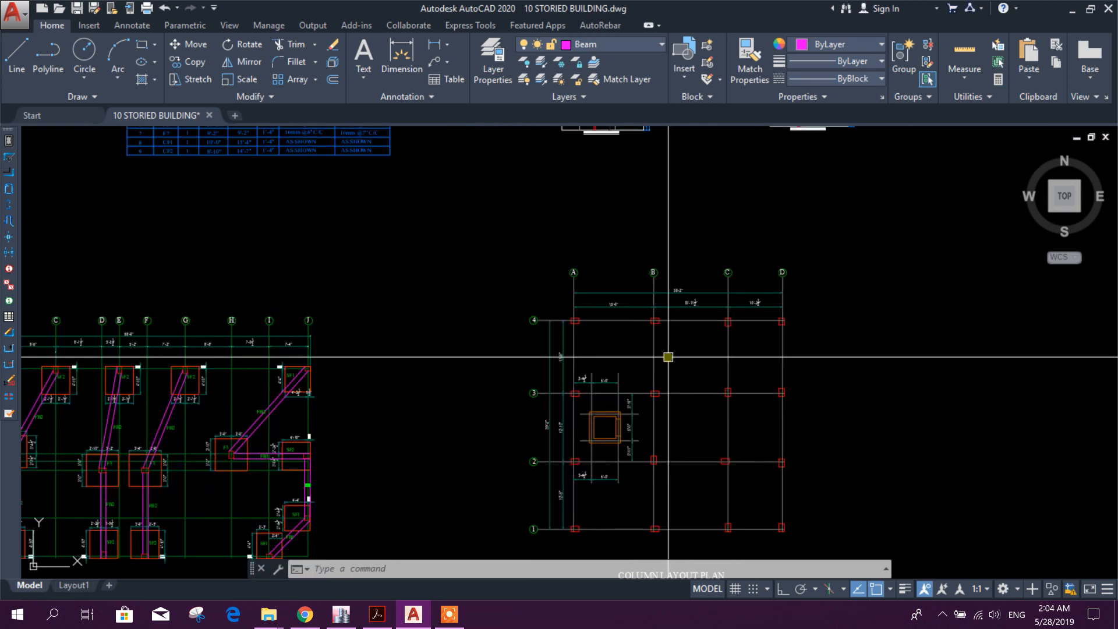
pyautogui.moveTo(668, 357); pyautogui.dragTo(612, 331, button='middle')
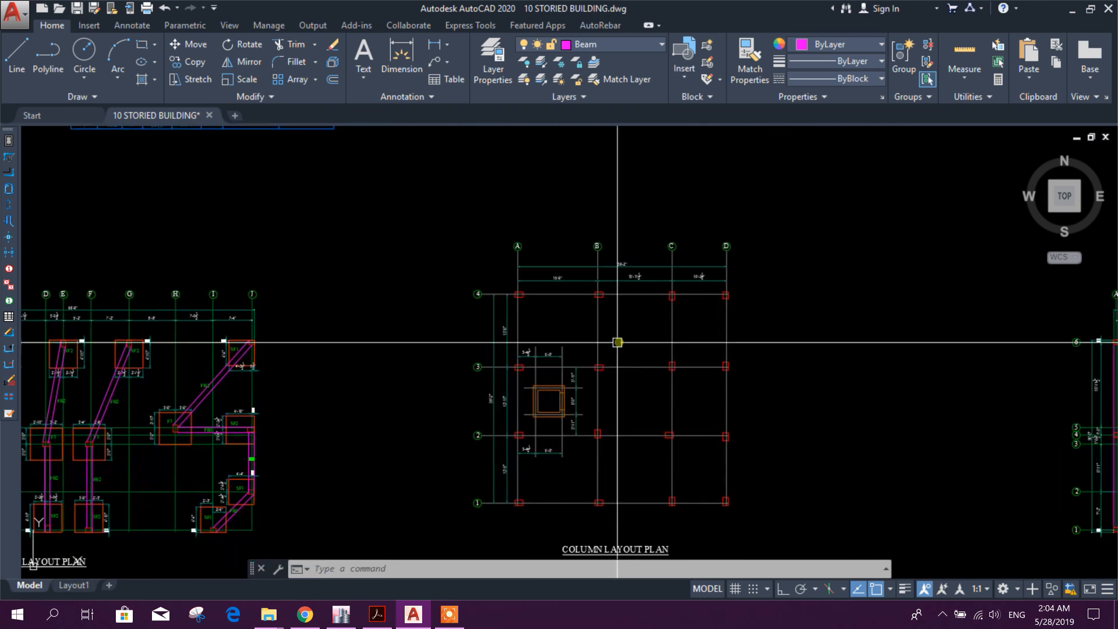
# - Return to ETABS and show the 2F plan with the undeformed shape in the displacements view
pyautogui.click(346, 619)
pyautogui.click(330, 47)
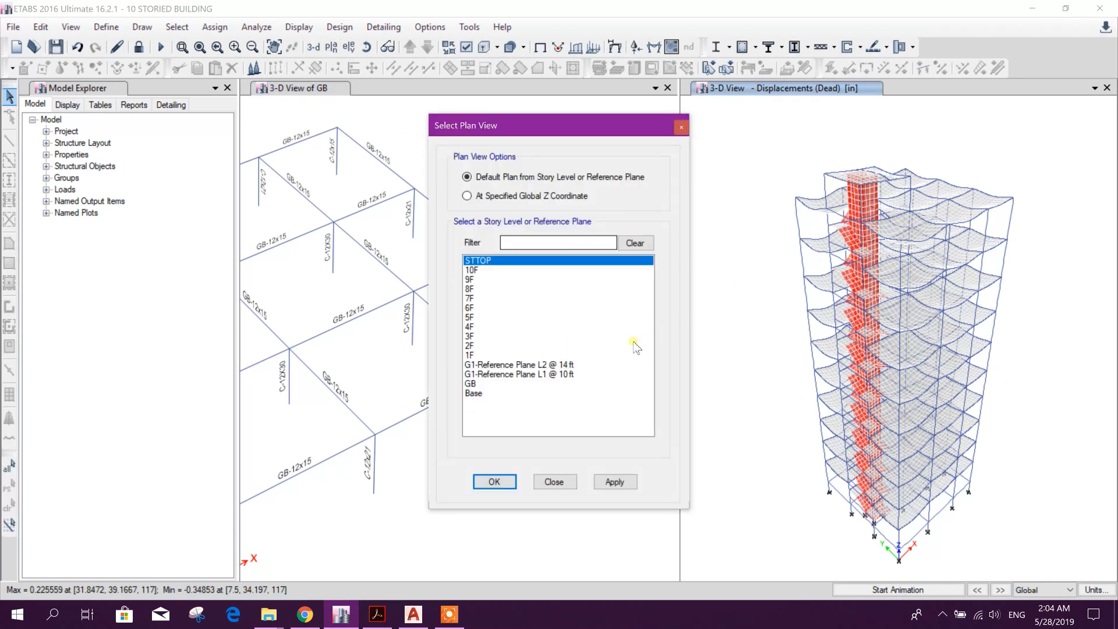
pyautogui.click(614, 482)
pyautogui.click(554, 482)
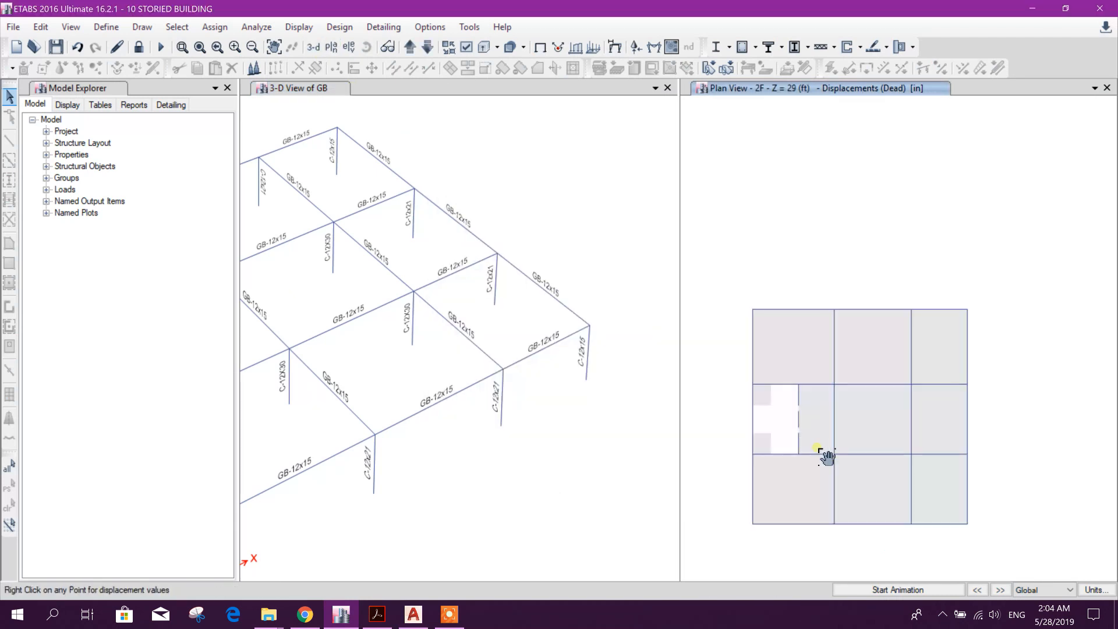
pyautogui.click(542, 47)
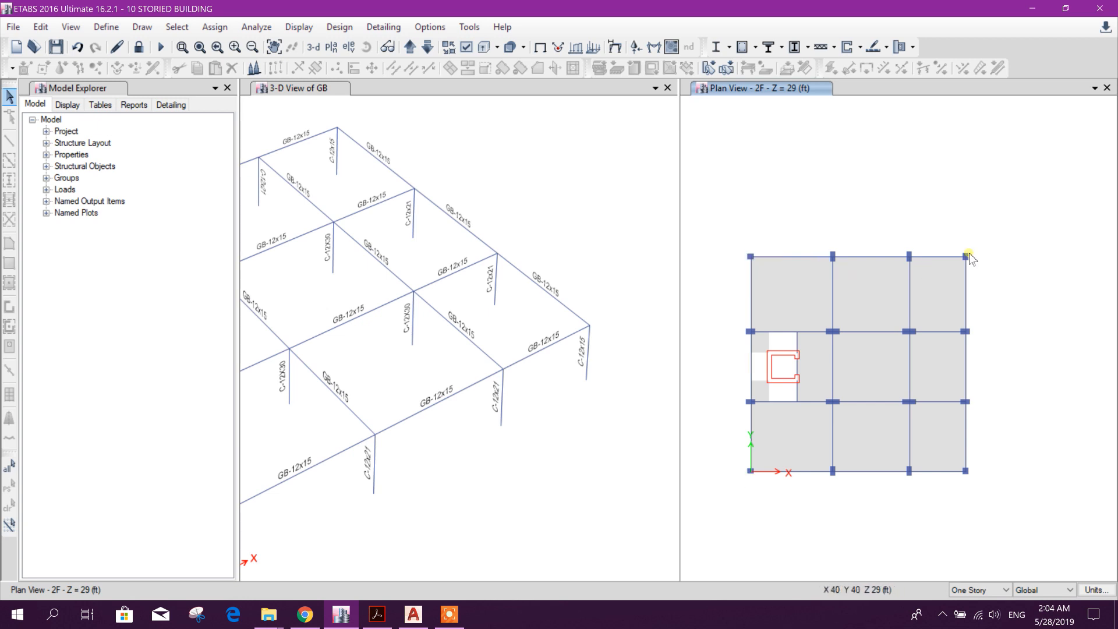
pyautogui.scroll(3, 856, 396)
pyautogui.scroll(-3, 862, 382)
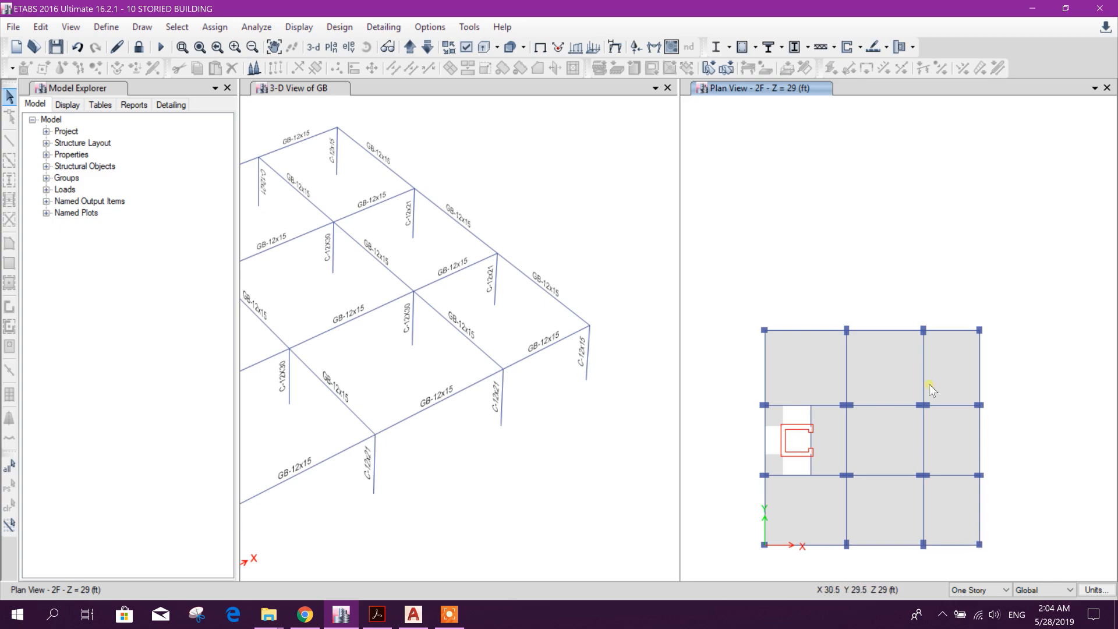
# - Switch to AutoCAD and measure the upper edge of the column at grid A-4 with a linear dimension
pyautogui.click(413, 614)
pyautogui.scroll(4, 554, 387)
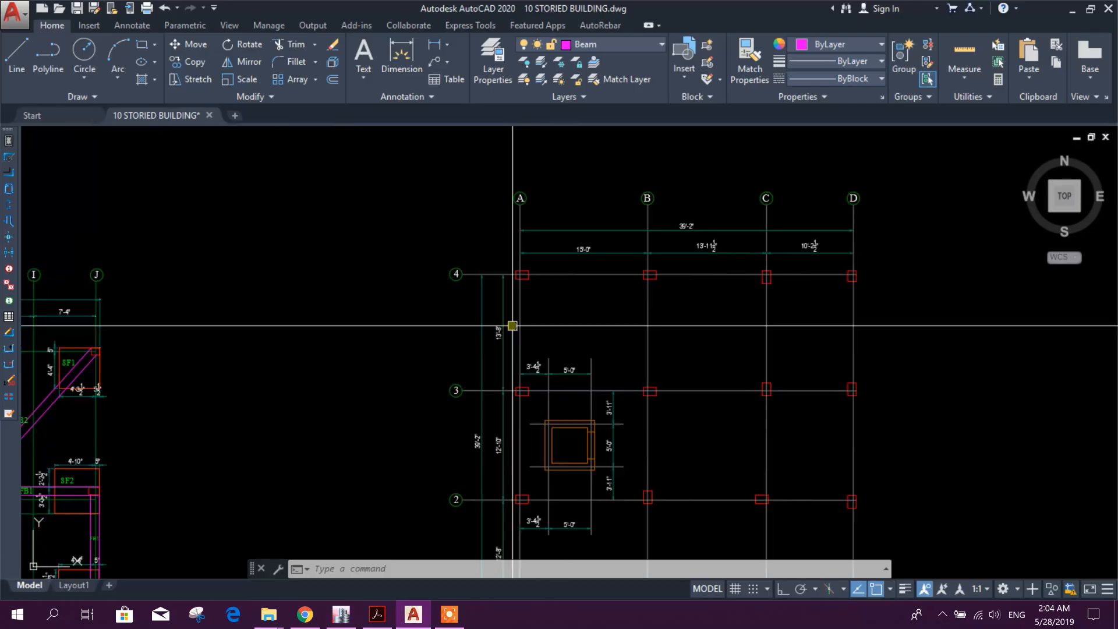
pyautogui.moveTo(591, 459); pyautogui.dragTo(496, 571, button='middle')
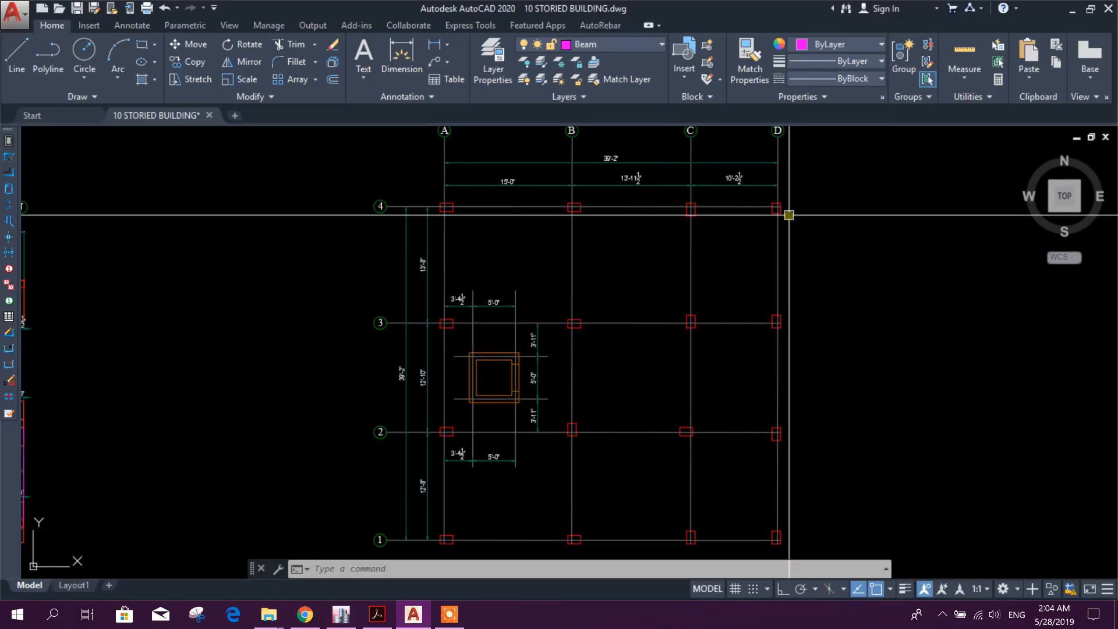
pyautogui.scroll(4, 402, 204)
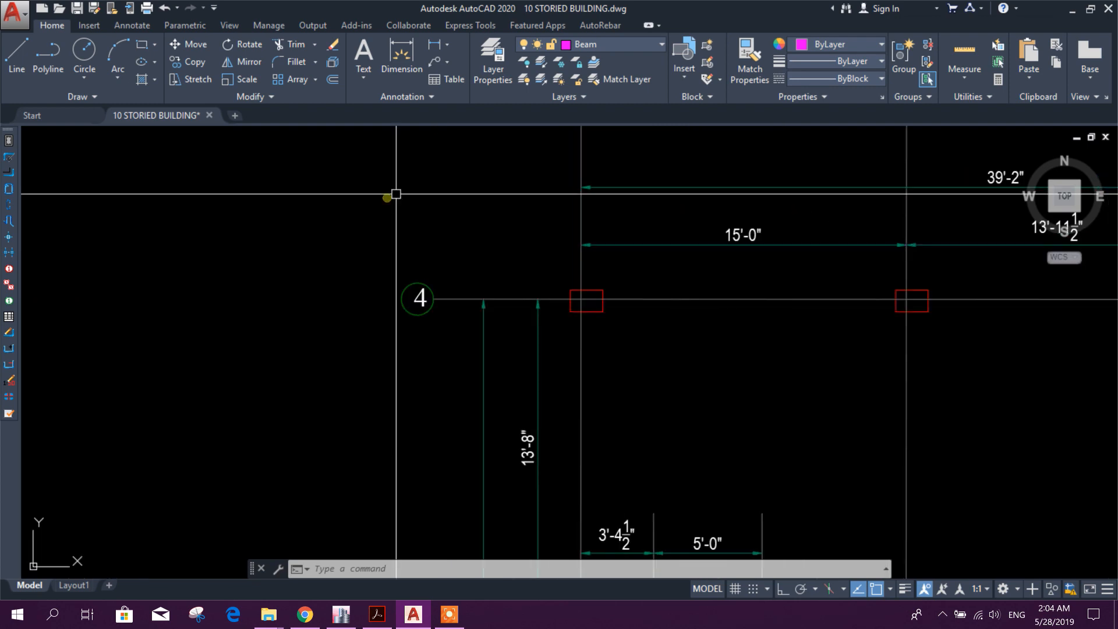
pyautogui.click(432, 48)
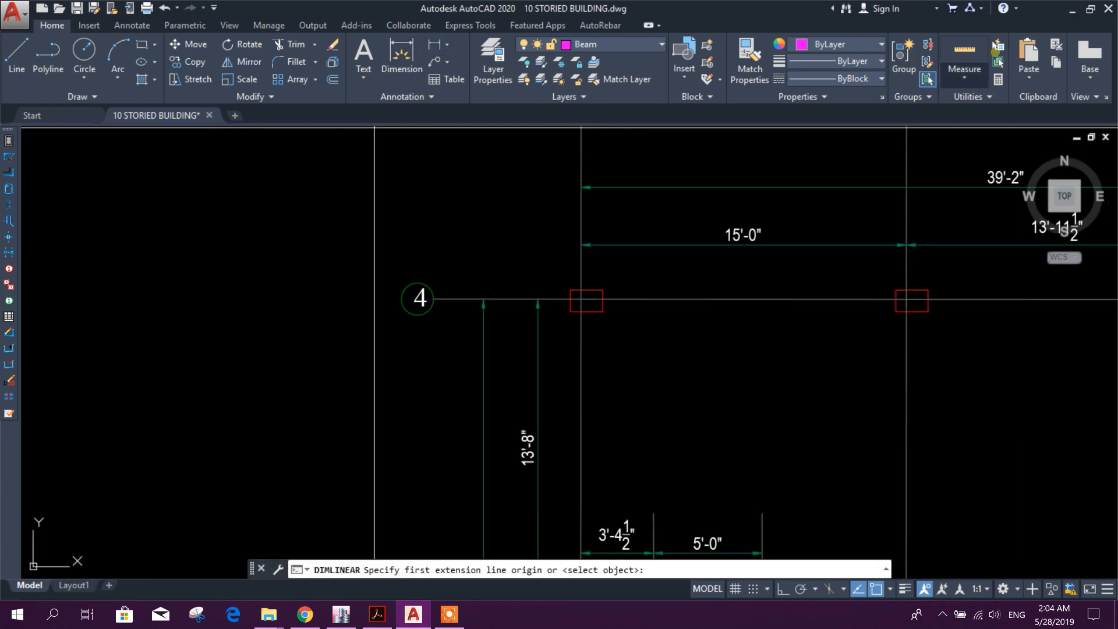
pyautogui.scroll(5, 583, 317)
pyautogui.press('Return')
pyautogui.click(594, 250)
pyautogui.press('Escape')
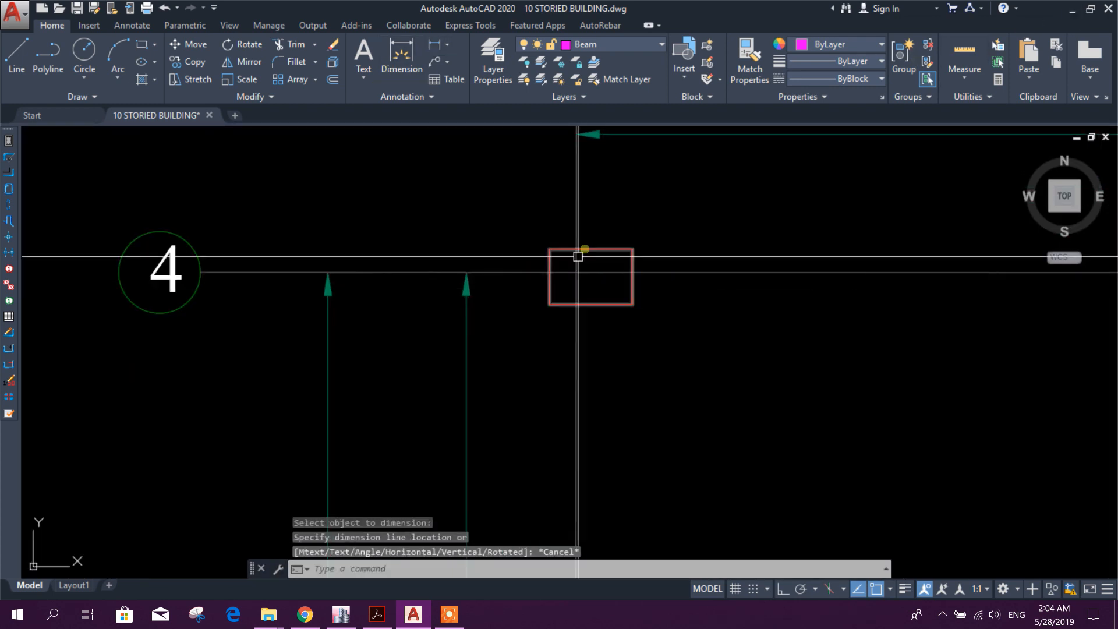
# - Measure the vertical side of the column at grid A-4 with a linear dimension
pyautogui.press('Return')
pyautogui.press('Return')
pyautogui.click(548, 295)
pyautogui.press('Escape')
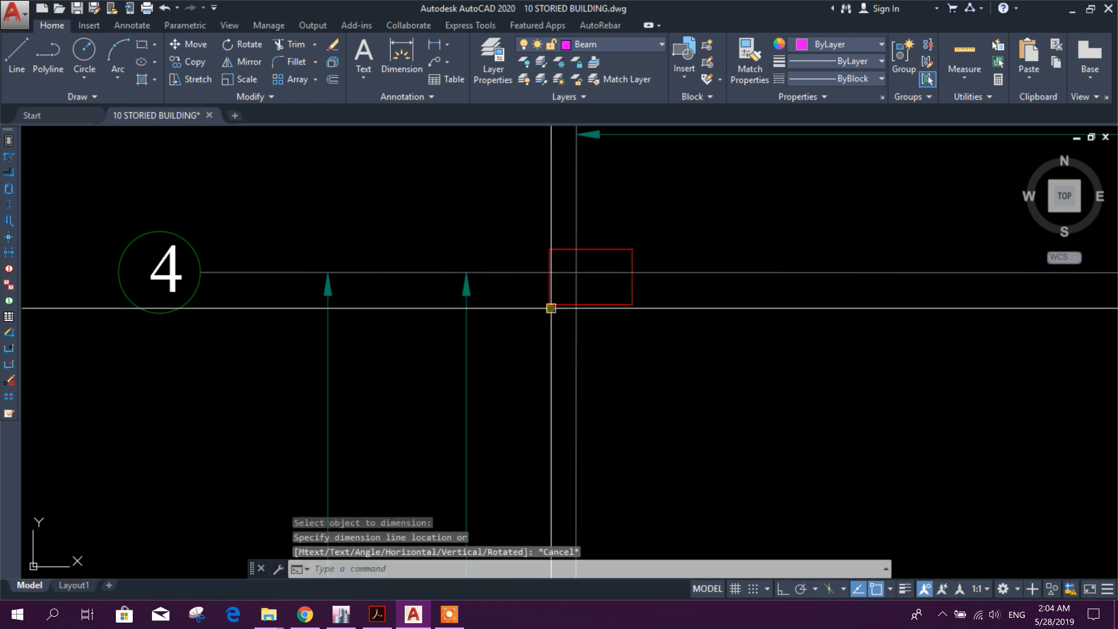
pyautogui.moveTo(1071, 12); pyautogui.dragTo(1101, 44)
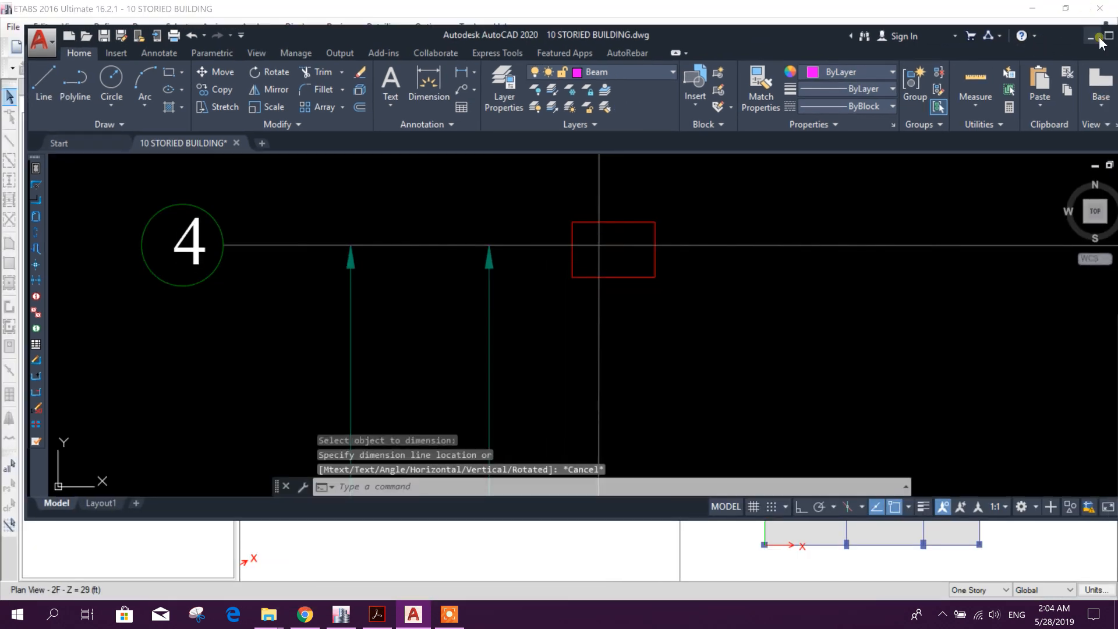
pyautogui.click(1108, 36)
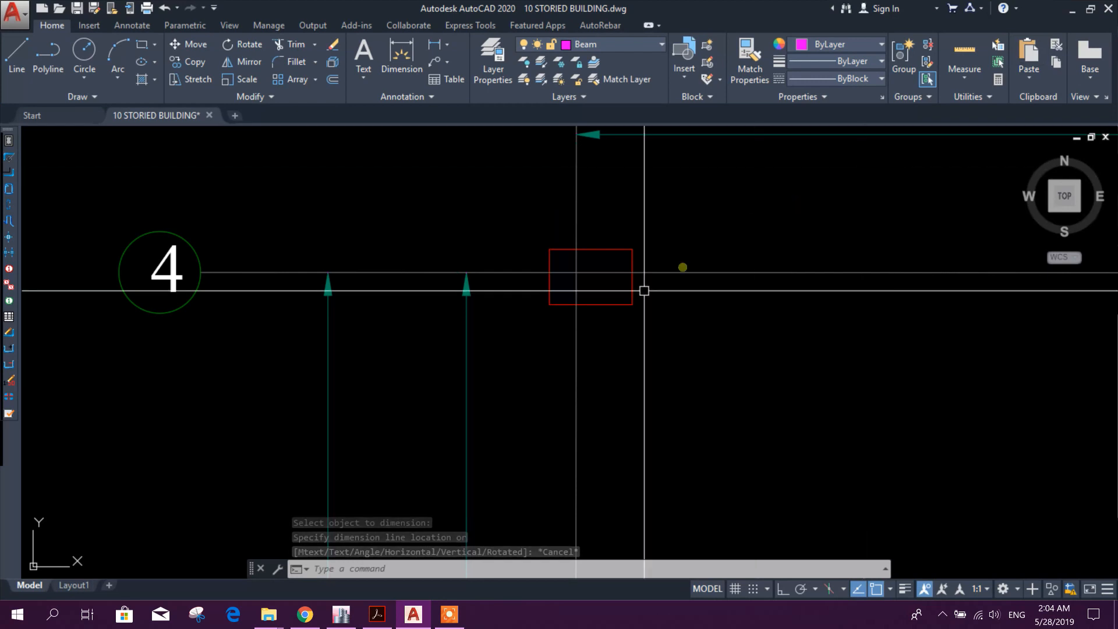
# - Stretch the right side of the column at grid A-4 inward by 3 inches
pyautogui.click(660, 357)
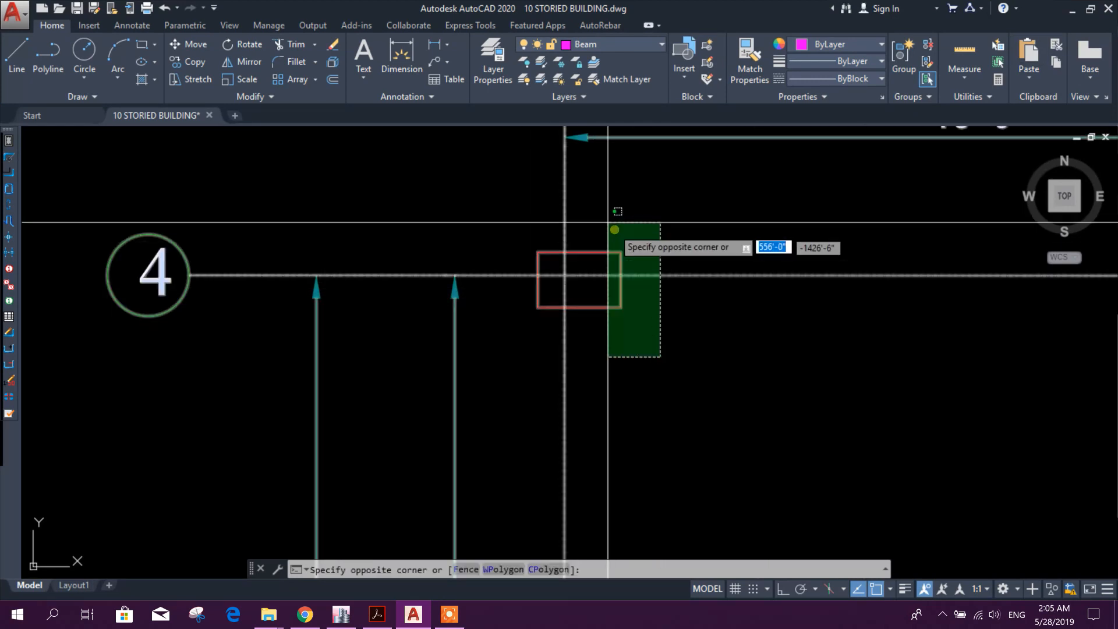
pyautogui.click(608, 222)
pyautogui.click(198, 81)
pyautogui.scroll(4, 586, 277)
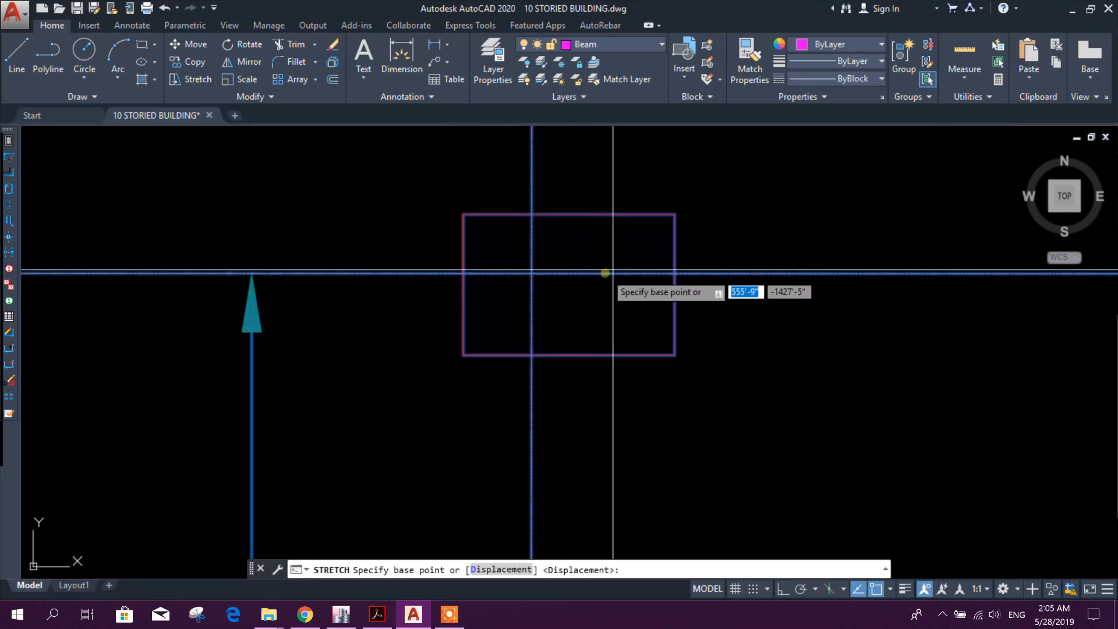
pyautogui.click(674, 214)
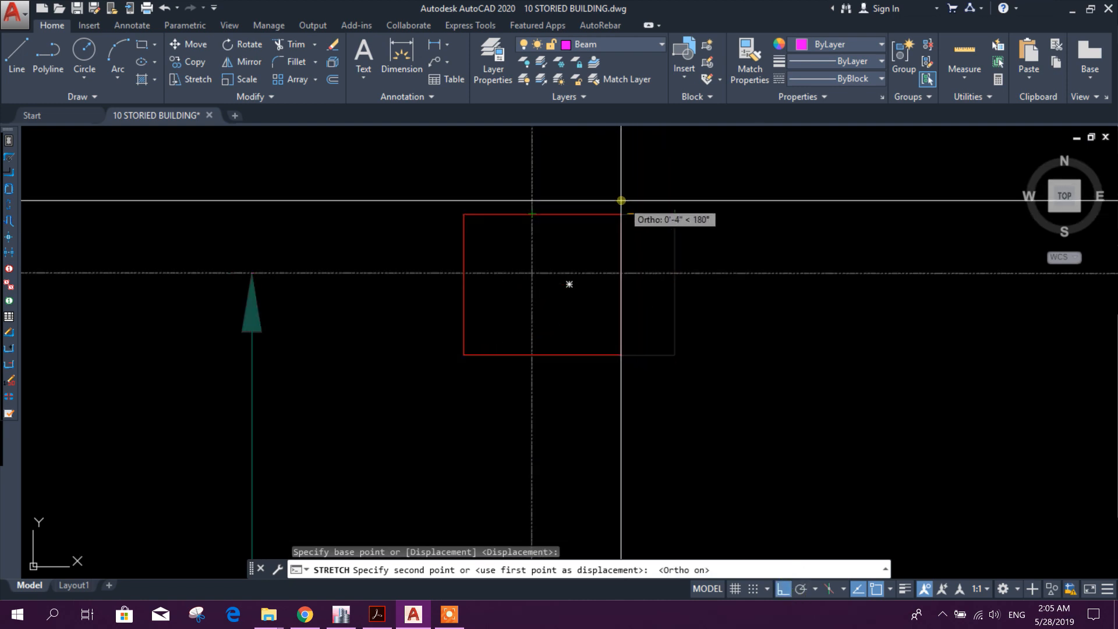
pyautogui.write('3')
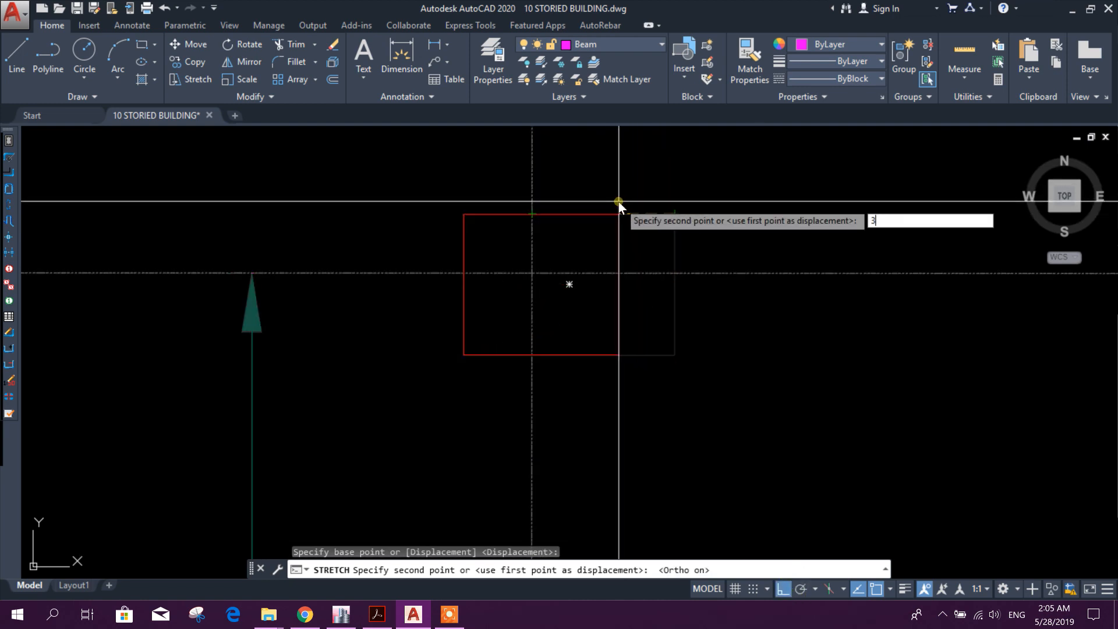
pyautogui.press('Return')
# - Check the width and depth of the stretched column at grid A-4 with linear dimensions
pyautogui.click(442, 47)
pyautogui.press('Return')
pyautogui.click(564, 215)
pyautogui.scroll(-3, 527, 292)
pyautogui.press('Escape')
pyautogui.press('Return')
pyautogui.press('Return')
pyautogui.click(504, 298)
pyautogui.press('Escape')
pyautogui.moveTo(573, 339); pyautogui.dragTo(561, 352, button='middle')
pyautogui.scroll(-10, 509, 299)
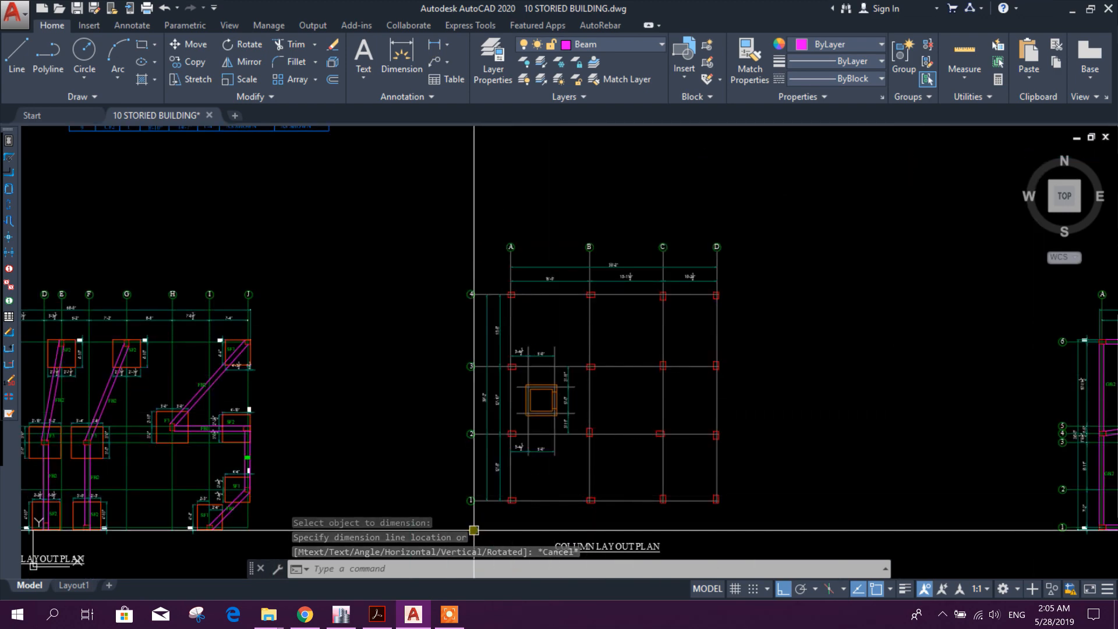
# - Copy the C1 label from the column at A-6 of the existing layout to the column at grid A-4 of the column layout plan
pyautogui.scroll(-8, 527, 367)
pyautogui.scroll(15, 317, 410)
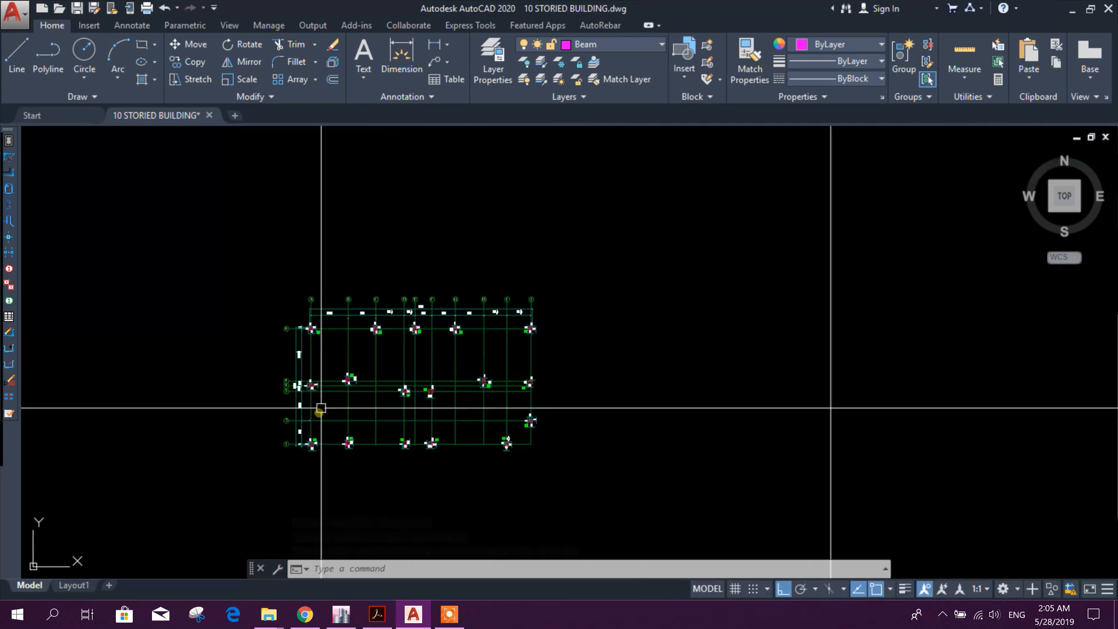
pyautogui.click(300, 278)
pyautogui.click(193, 64)
pyautogui.scroll(-4, 284, 282)
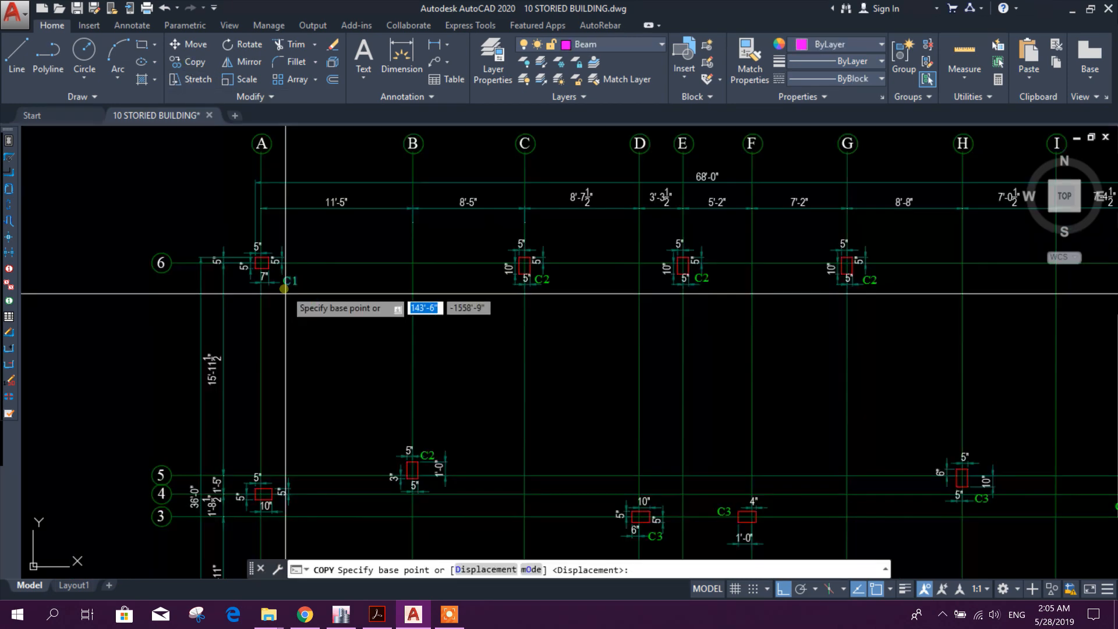
pyautogui.click(291, 307)
pyautogui.moveTo(654, 252); pyautogui.dragTo(361, 448, button='middle')
pyautogui.scroll(-6, 361, 448)
pyautogui.moveTo(850, 296); pyautogui.dragTo(513, 481, button='middle')
pyautogui.scroll(-2, 512, 480)
pyautogui.scroll(4, 832, 343)
pyautogui.moveTo(831, 343); pyautogui.dragTo(606, 474, button='middle')
pyautogui.scroll(-2, 607, 474)
pyautogui.scroll(3, 961, 457)
pyautogui.scroll(8, 728, 350)
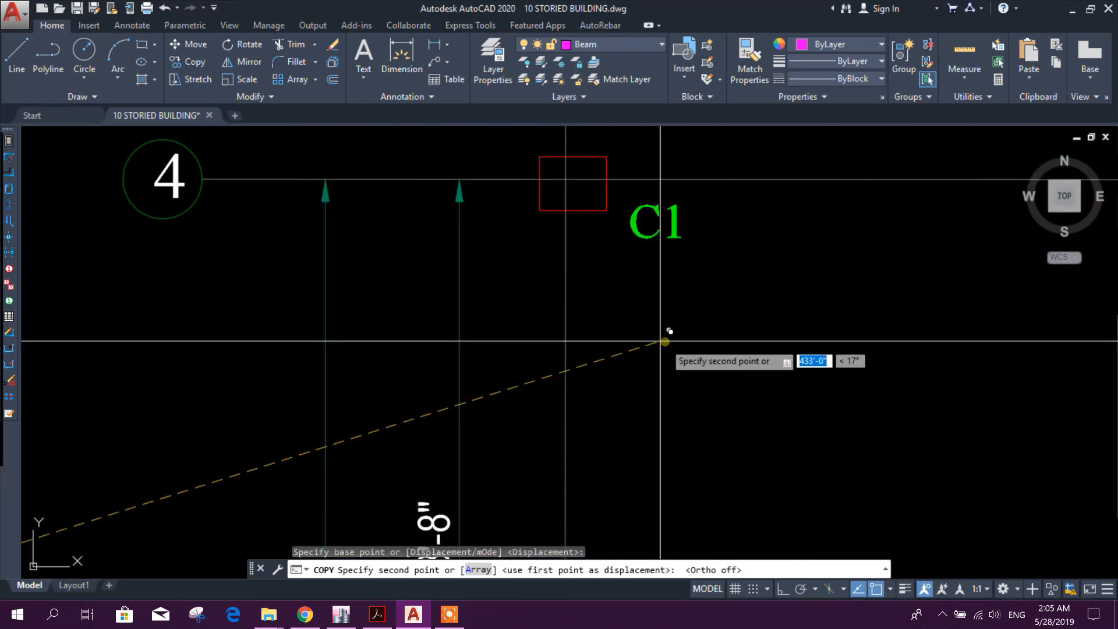
pyautogui.click(657, 342)
pyautogui.press('Escape')
# - Move the copied C1 label close to the lower-right corner of the column at grid A-4
pyautogui.scroll(2, 657, 222)
pyautogui.moveTo(657, 222); pyautogui.dragTo(585, 328, button='middle')
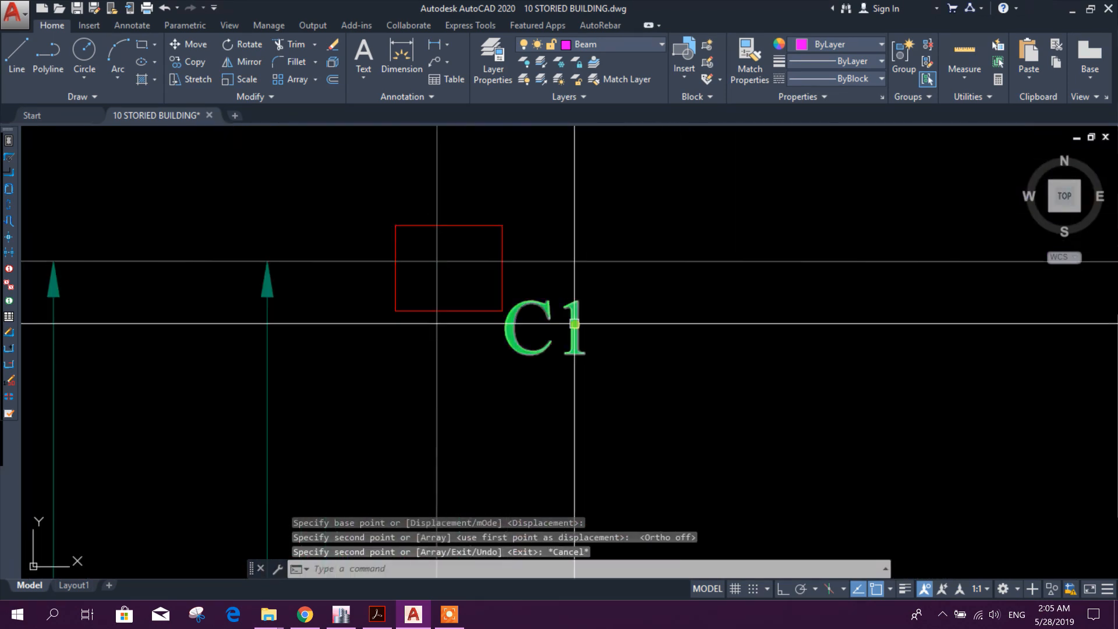
pyautogui.scroll(2, 586, 328)
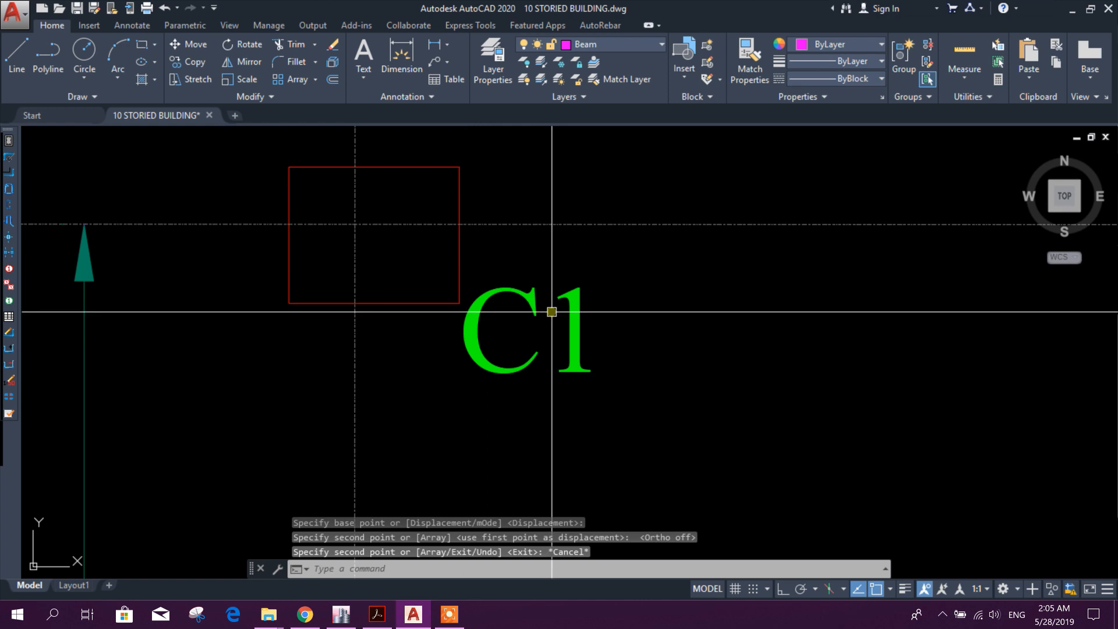
# - Copy the C1 label from the column at grid A-4 to the column at grid D-4
pyautogui.scroll(-2, 604, 342)
pyautogui.moveTo(863, 386); pyautogui.dragTo(574, 372, button='middle')
pyautogui.scroll(-2, 574, 372)
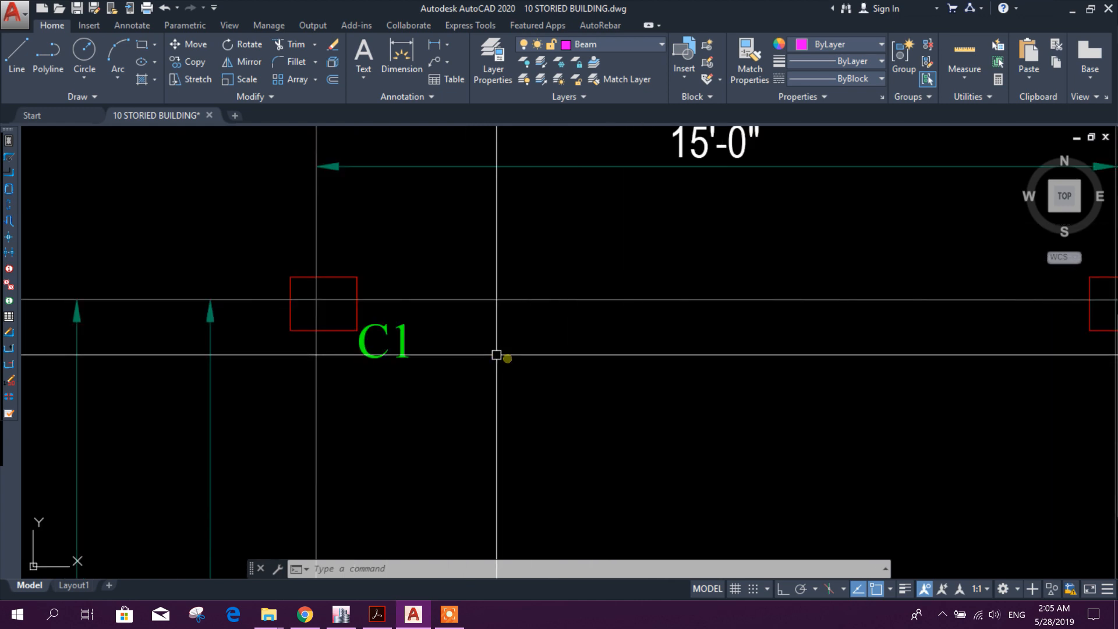
pyautogui.scroll(-2, 500, 357)
pyautogui.moveTo(499, 357); pyautogui.dragTo(502, 330, button='middle')
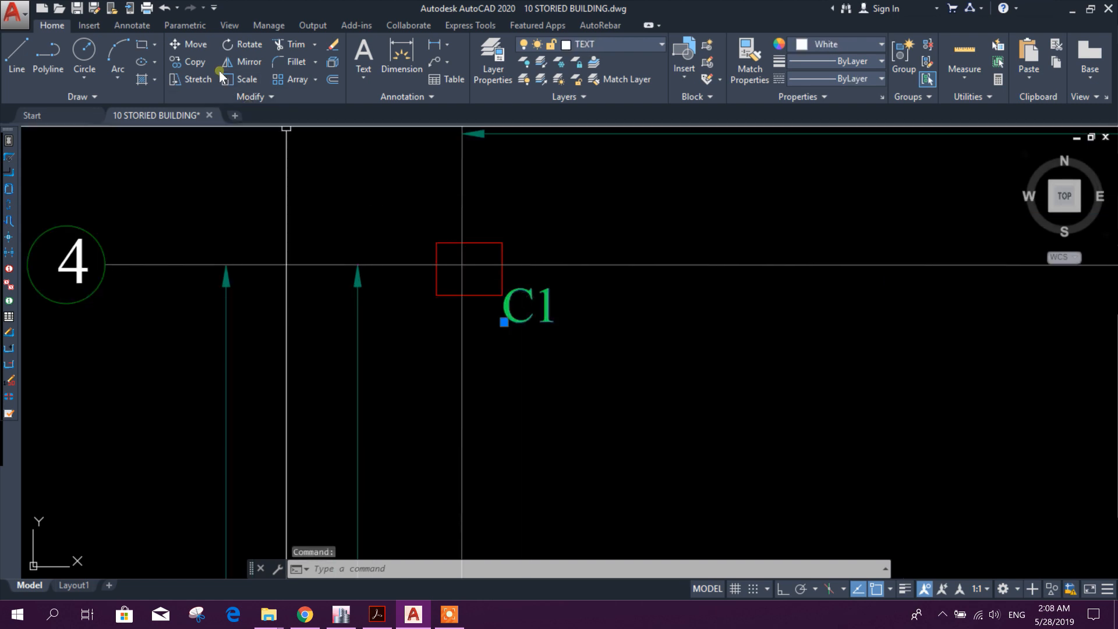
pyautogui.click(209, 64)
pyautogui.scroll(-6, 537, 335)
pyautogui.click(542, 333)
pyautogui.moveTo(760, 387); pyautogui.dragTo(529, 393, button='middle')
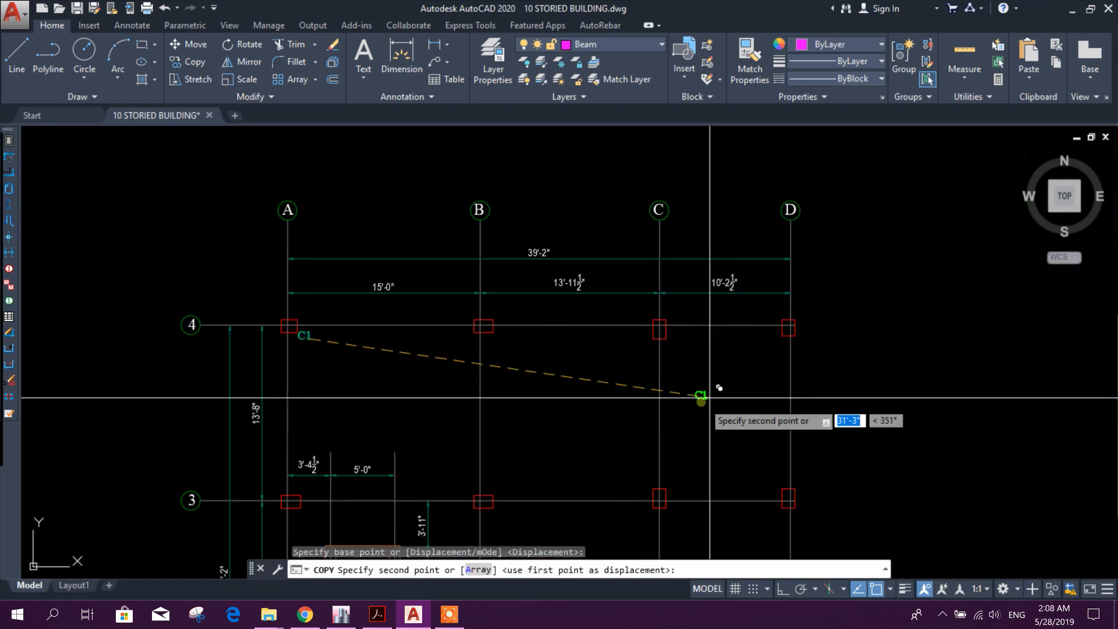
pyautogui.scroll(4, 733, 378)
pyautogui.click(829, 307)
# - Place further copies of the C1 label beside the corner columns at grids A-1 and D-1
pyautogui.scroll(-5, 707, 431)
pyautogui.scroll(6, 653, 454)
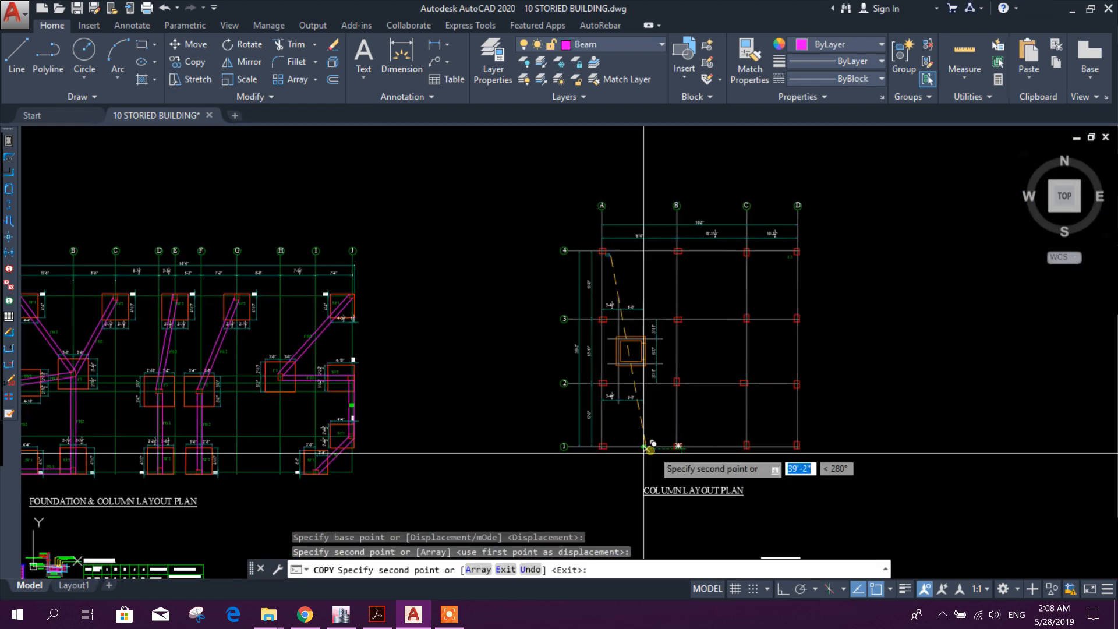
pyautogui.click(415, 350)
pyautogui.scroll(-5, 640, 373)
pyautogui.scroll(6, 873, 350)
pyautogui.click(894, 318)
pyautogui.scroll(-5, 757, 373)
pyautogui.scroll(6, 637, 392)
pyautogui.press('Escape')
# - Check the upper edge of the column at grid A-1 with a linear dimension
pyautogui.click(584, 389)
pyautogui.press('Escape')
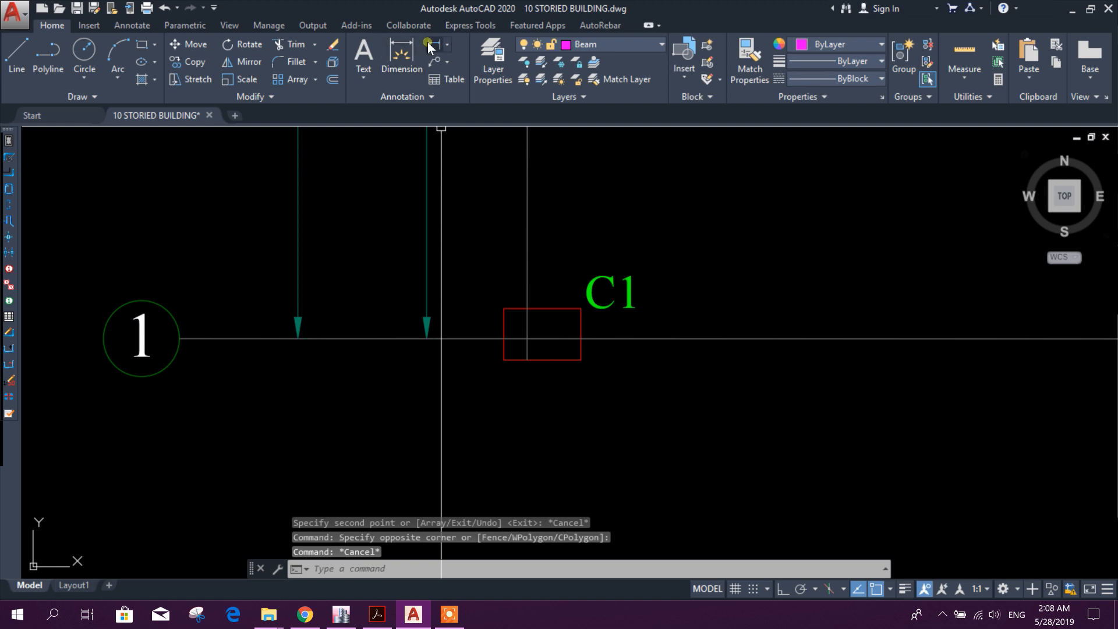
pyautogui.click(402, 53)
pyautogui.click(551, 308)
pyautogui.press('Escape')
# - Stretch the right side of the column at grid A-1 inward by 3 inches, together with its C1 label
pyautogui.click(591, 380)
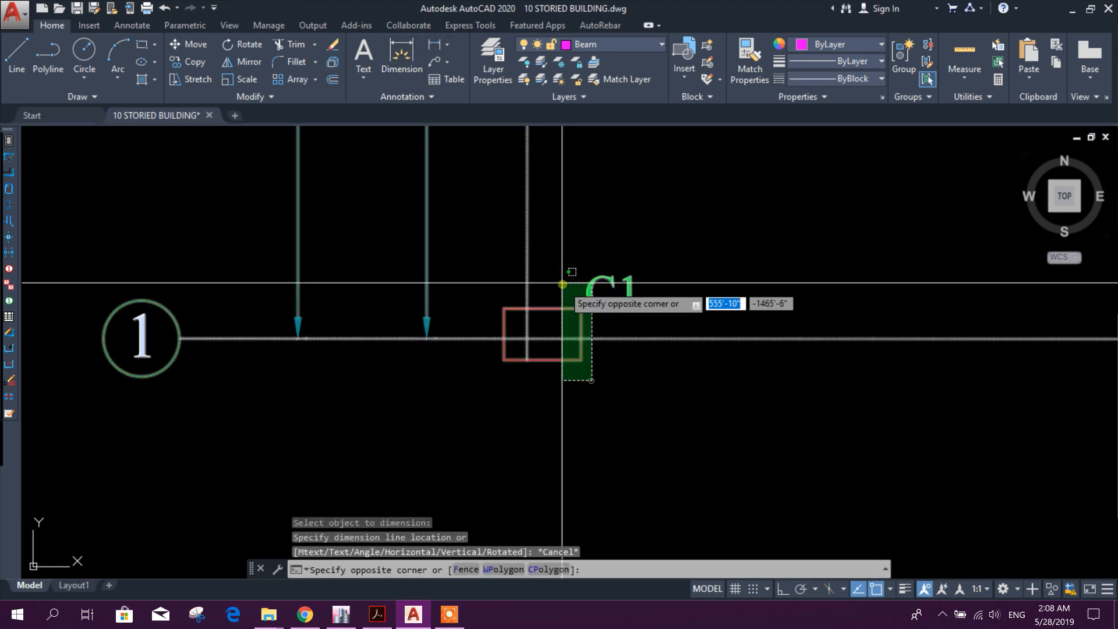
pyautogui.click(561, 281)
pyautogui.click(195, 81)
pyautogui.scroll(4, 557, 317)
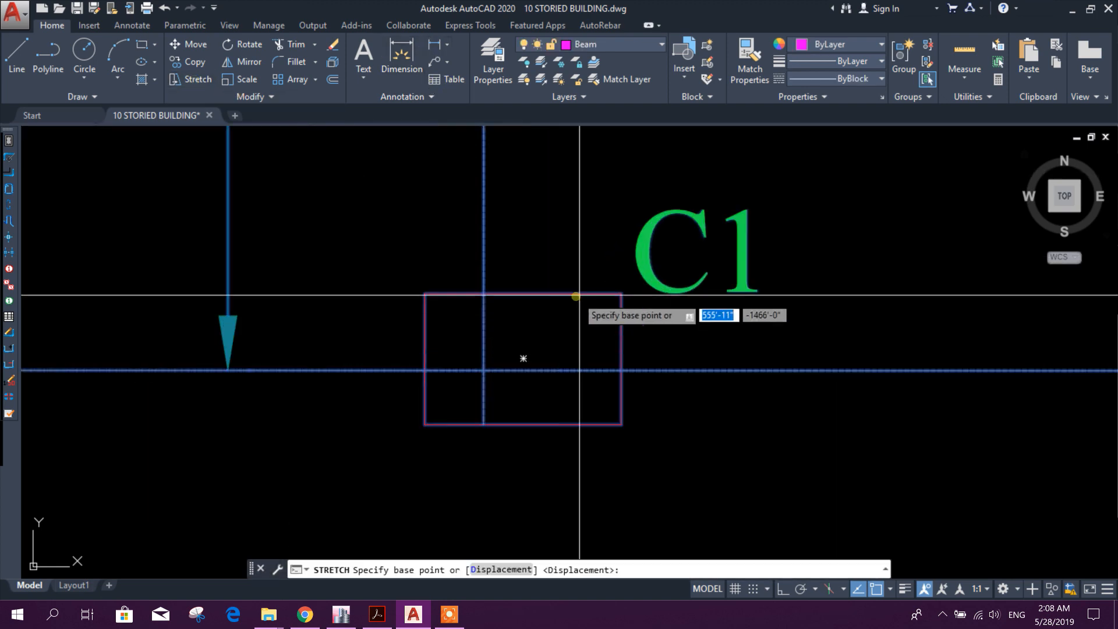
pyautogui.click(621, 294)
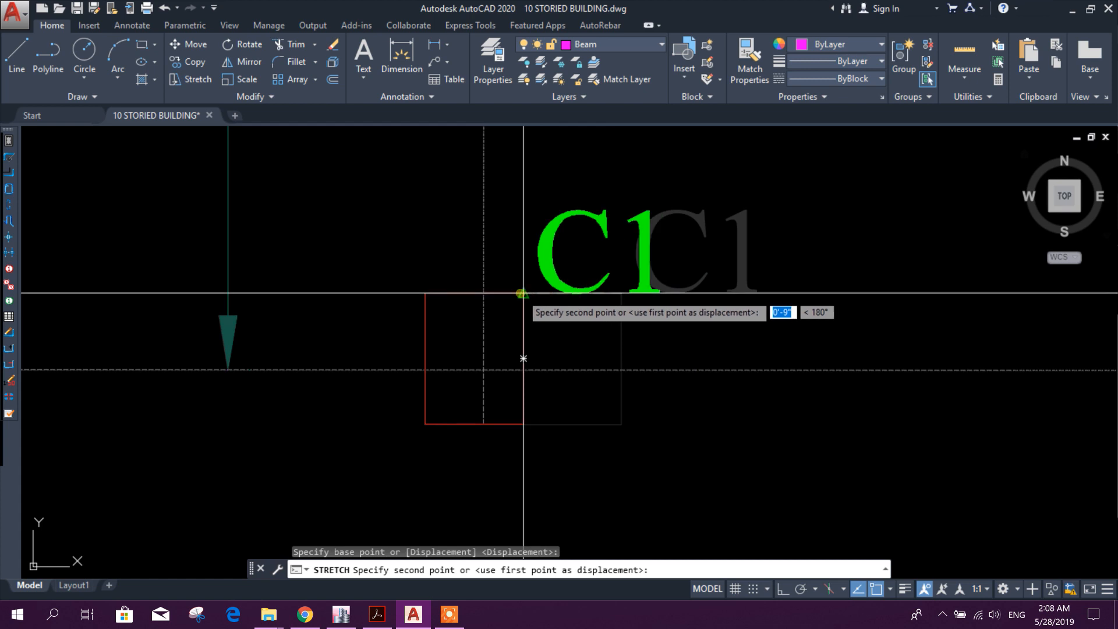
pyautogui.write('3')
pyautogui.press('Return')
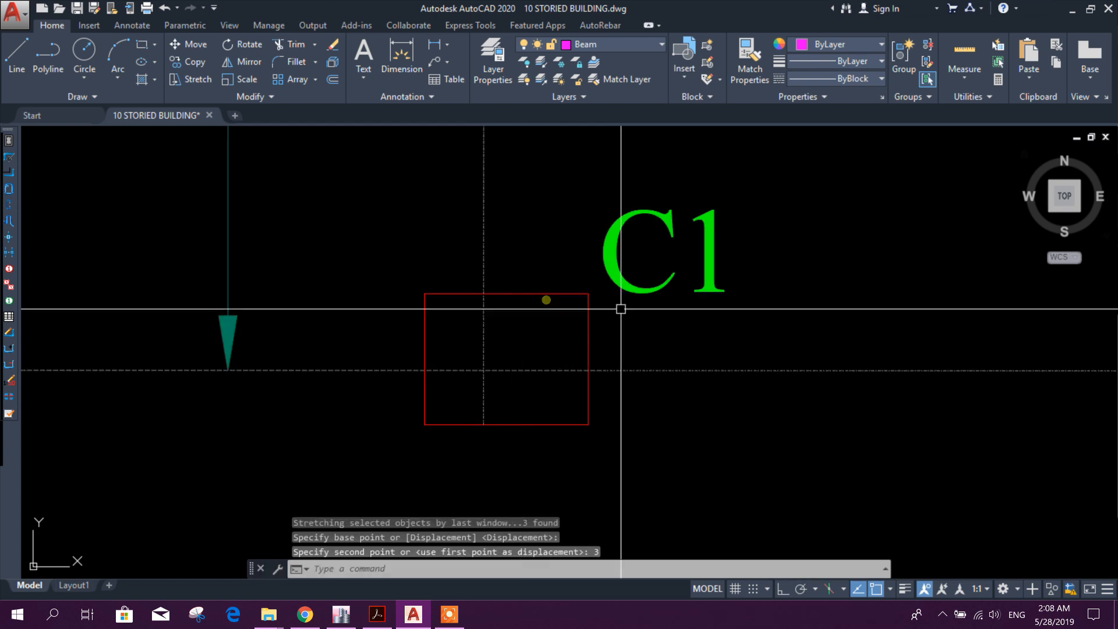
# - Check the width of the stretched column at grid A-1 with a linear dimension
pyautogui.click(402, 55)
pyautogui.press('Return')
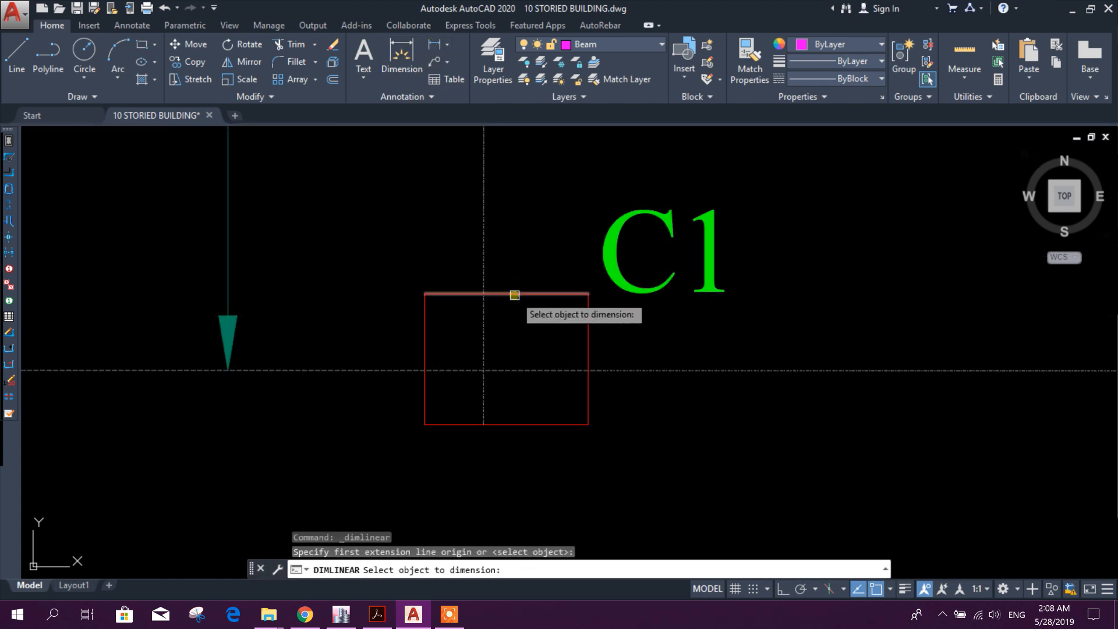
pyautogui.click(513, 295)
pyautogui.press('Escape')
pyautogui.scroll(-5, 602, 362)
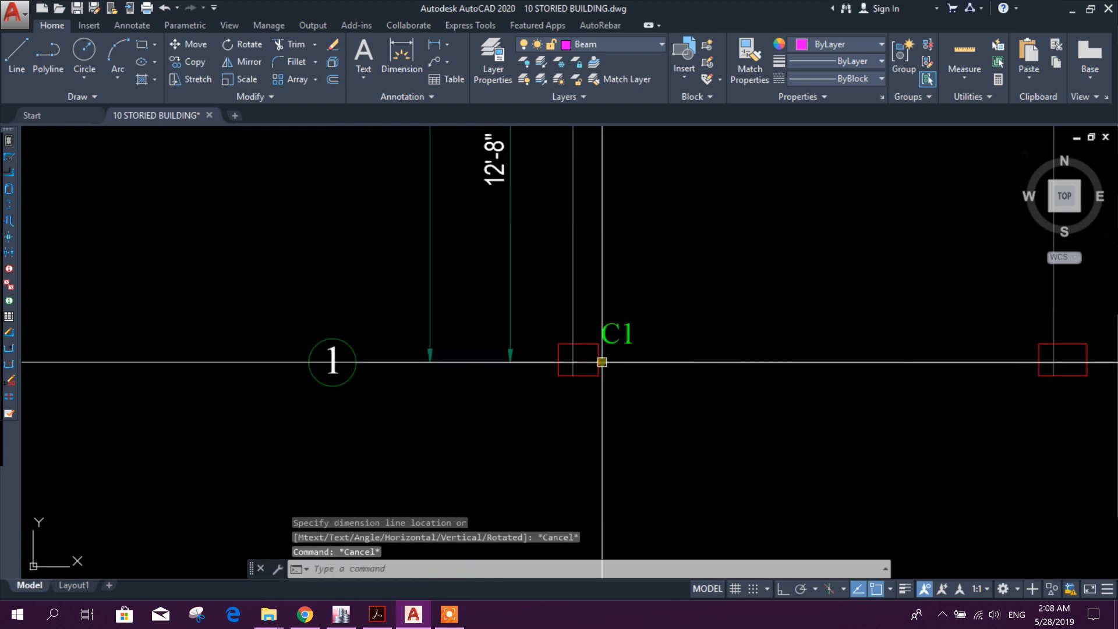
# - Stretch the upper side of the column at grid D-1 downward by 3 inches
pyautogui.scroll(4, 721, 374)
pyautogui.click(758, 297)
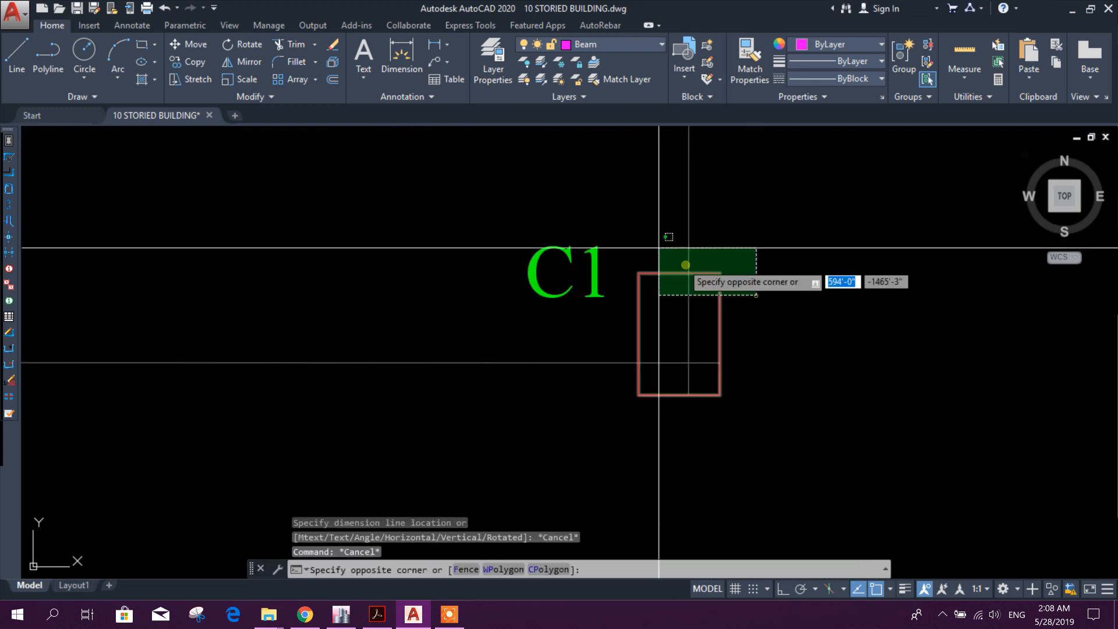
pyautogui.click(617, 221)
pyautogui.click(205, 80)
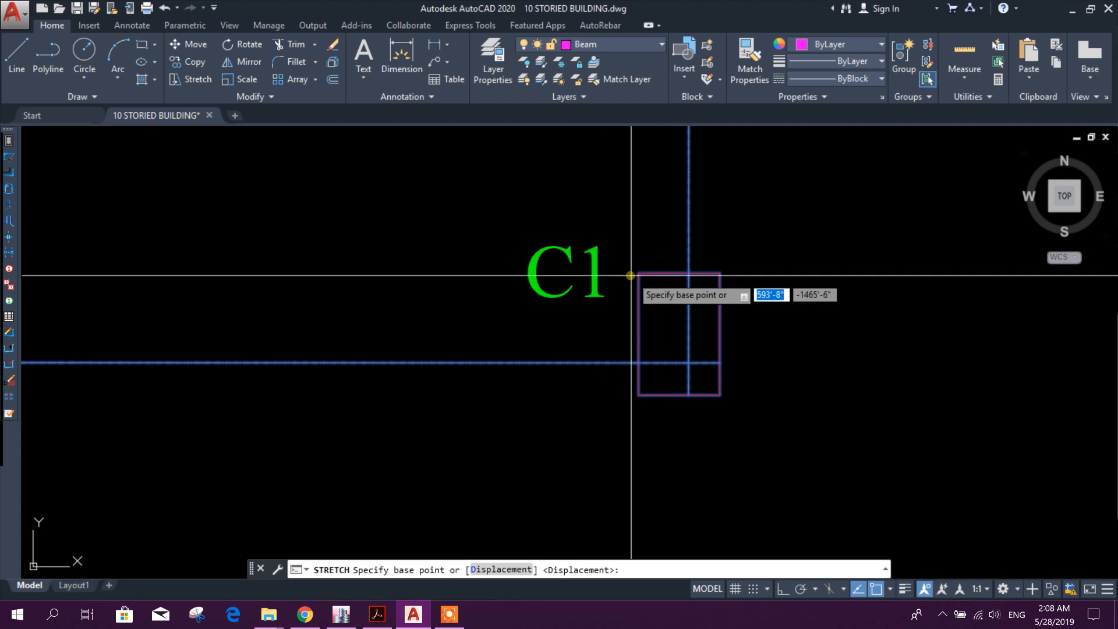
pyautogui.click(639, 273)
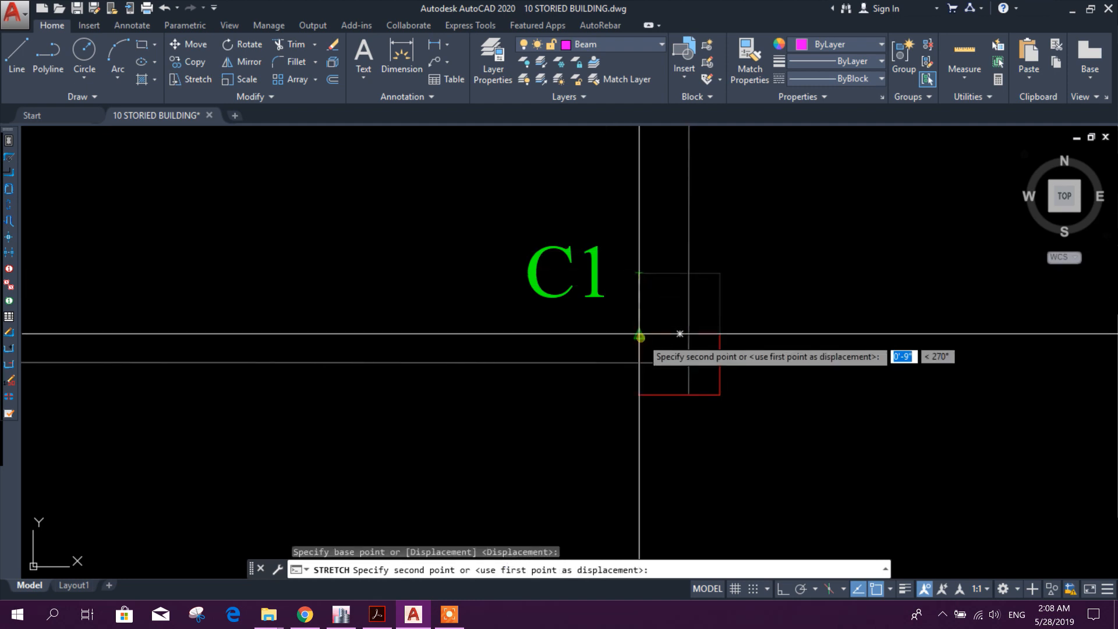
pyautogui.write('3')
pyautogui.press('Return')
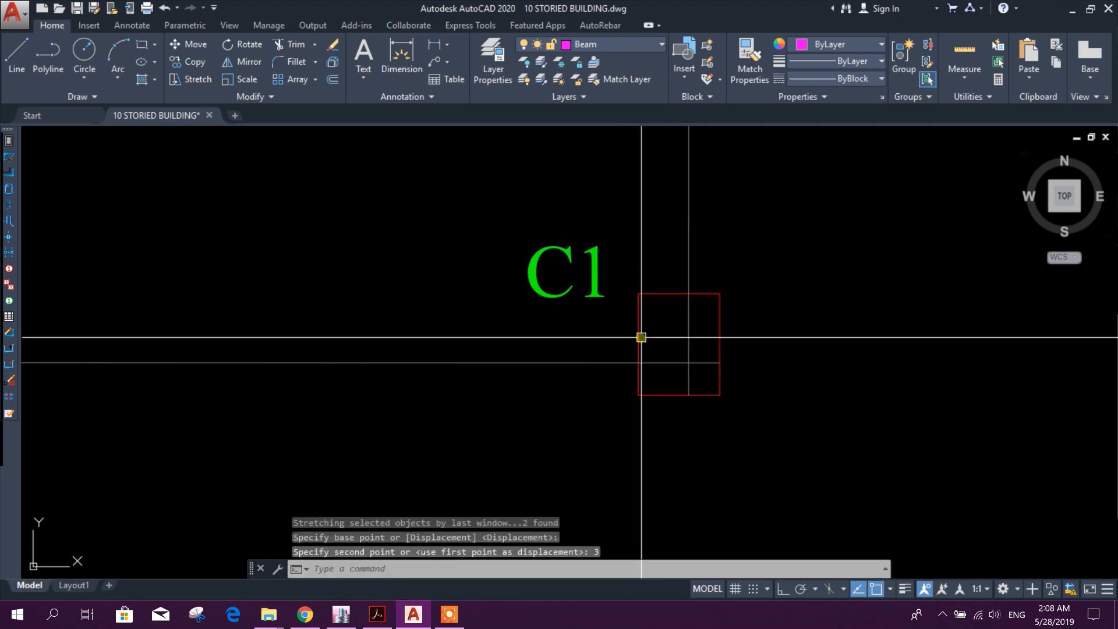
# - Check the vertical side of the column at grid D-4 with a linear dimension
pyautogui.scroll(-5, 657, 395)
pyautogui.scroll(3, 660, 278)
pyautogui.scroll(6, 649, 308)
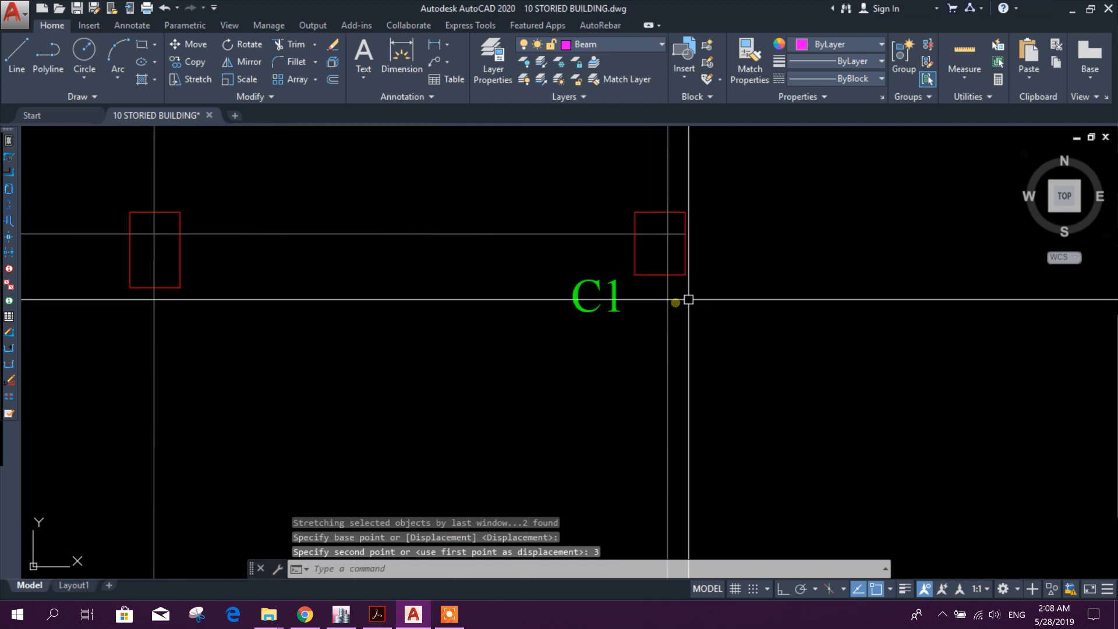
pyautogui.click(435, 45)
pyautogui.press('Return')
pyautogui.click(634, 245)
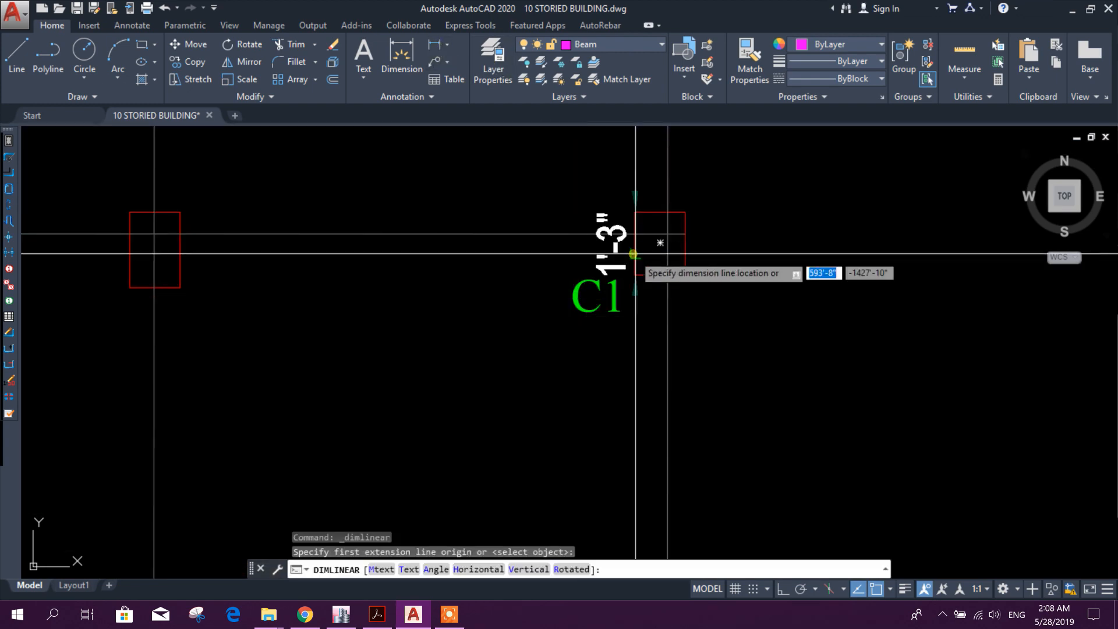
pyautogui.scroll(3, 658, 277)
pyautogui.press('Escape')
pyautogui.scroll(-5, 657, 278)
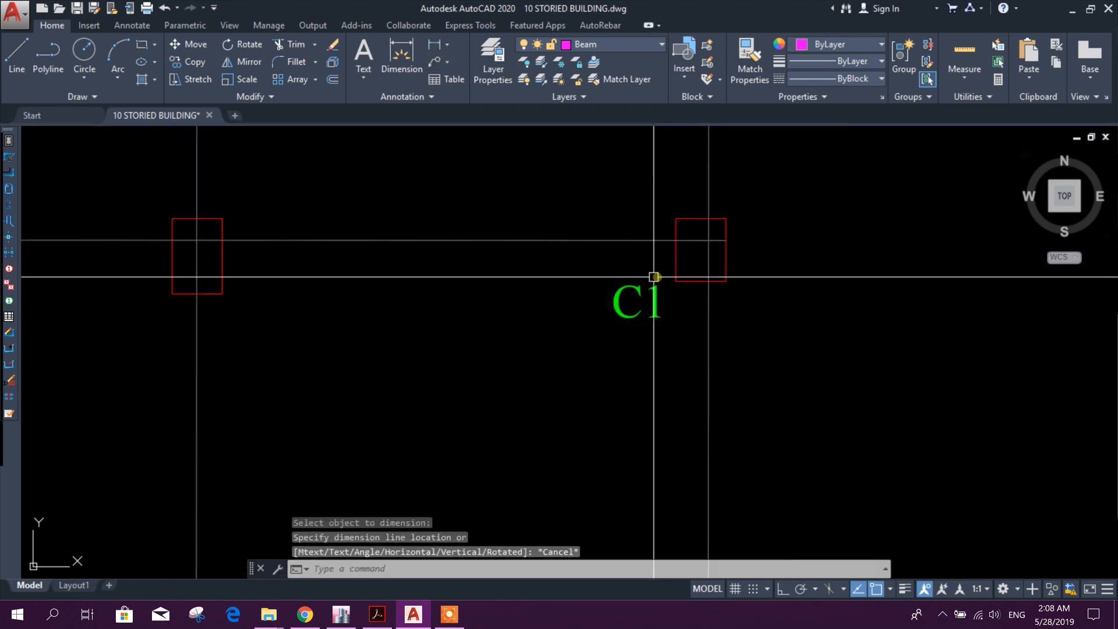
# - Check the vertical side of the stretched column at grid D-1 with a linear dimension
pyautogui.scroll(4, 670, 384)
pyautogui.scroll(1, 680, 369)
pyautogui.press('Return')
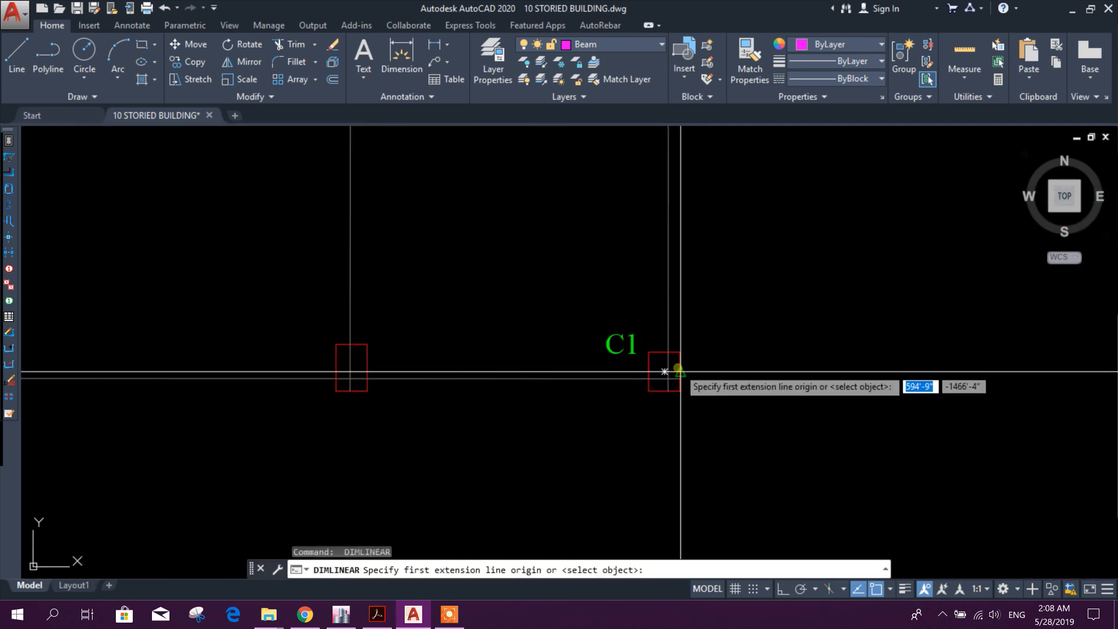
pyautogui.press('Return')
pyautogui.click(679, 367)
pyautogui.scroll(3, 709, 364)
pyautogui.press('Escape')
pyautogui.scroll(-5, 674, 390)
pyautogui.press('Escape')
pyautogui.scroll(-5, 658, 391)
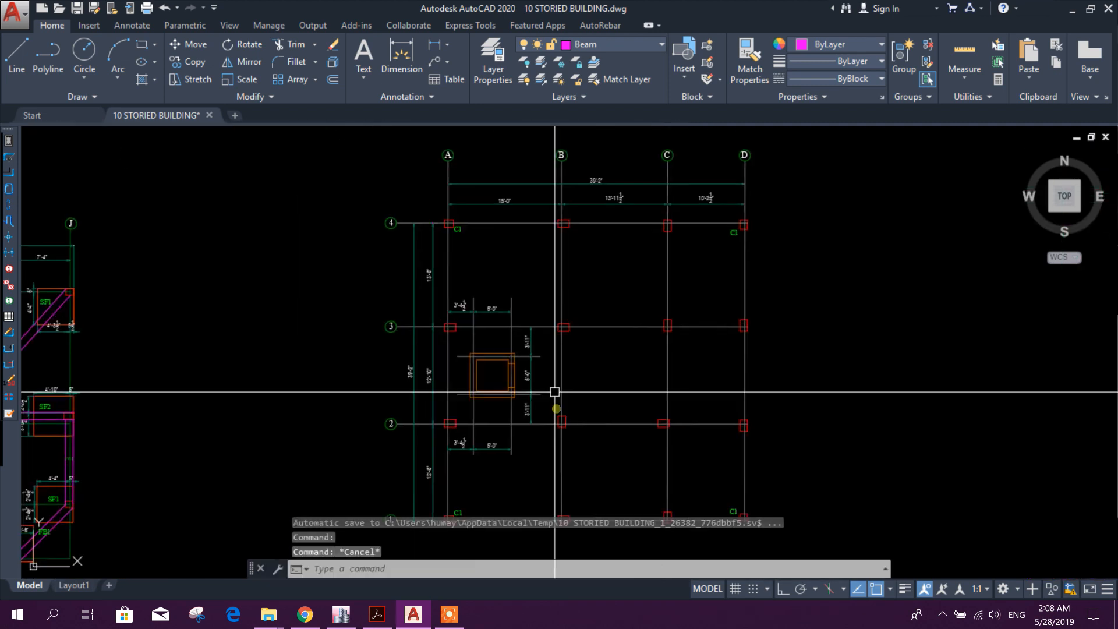
# - Dimension the offset from the left edge of the column at A-4 to grid line A, placing it below the column
pyautogui.scroll(6, 447, 224)
pyautogui.click(433, 45)
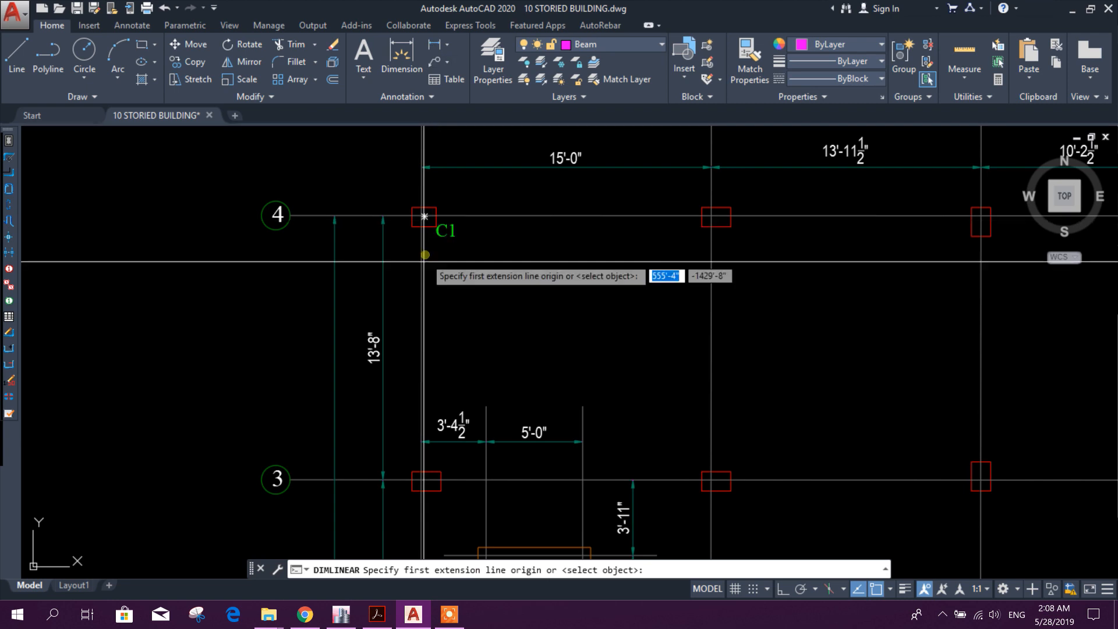
pyautogui.scroll(3, 416, 228)
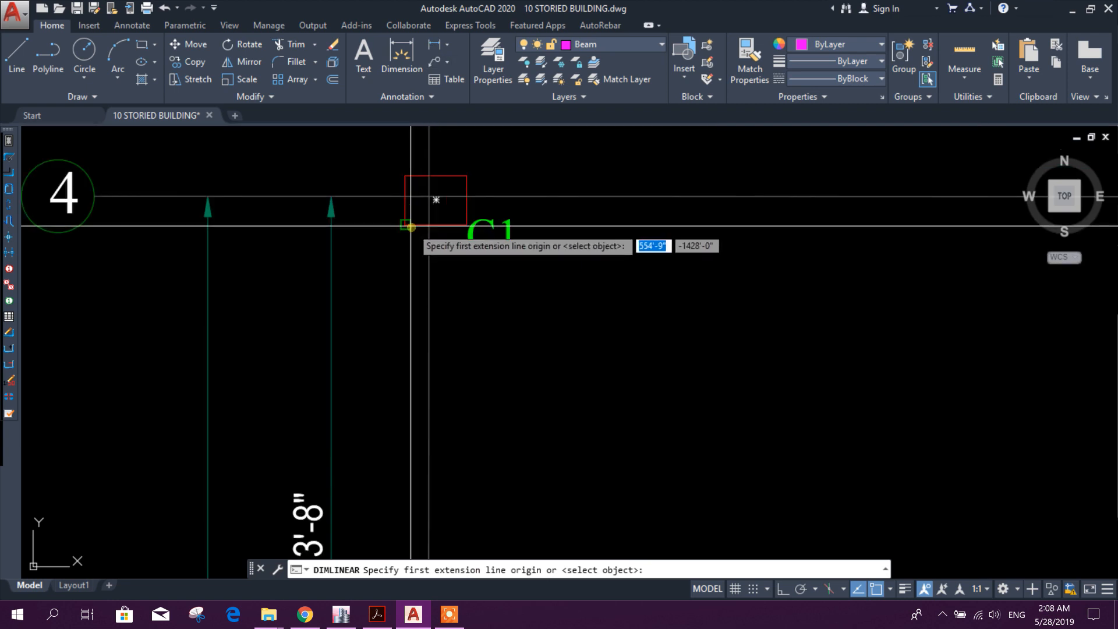
pyautogui.click(415, 227)
pyautogui.click(429, 226)
pyautogui.scroll(2, 430, 230)
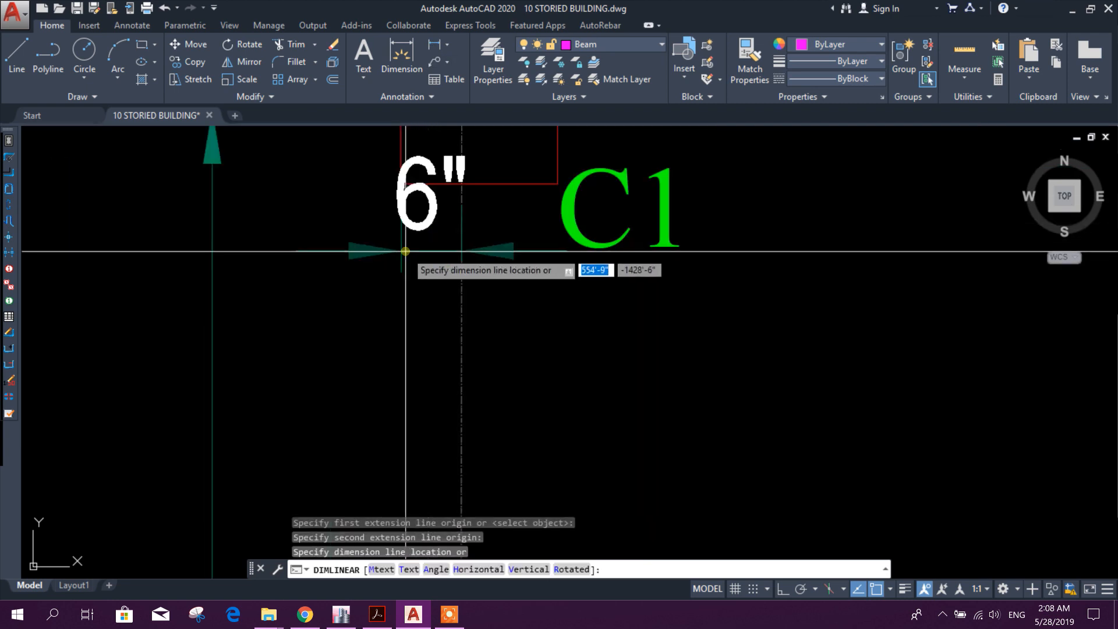
pyautogui.click(355, 280)
# - Match the properties of the existing layout's 1'-0" column dimension onto the new dimension below the column at grid A-4
pyautogui.scroll(-8, 478, 337)
pyautogui.scroll(-3, 478, 337)
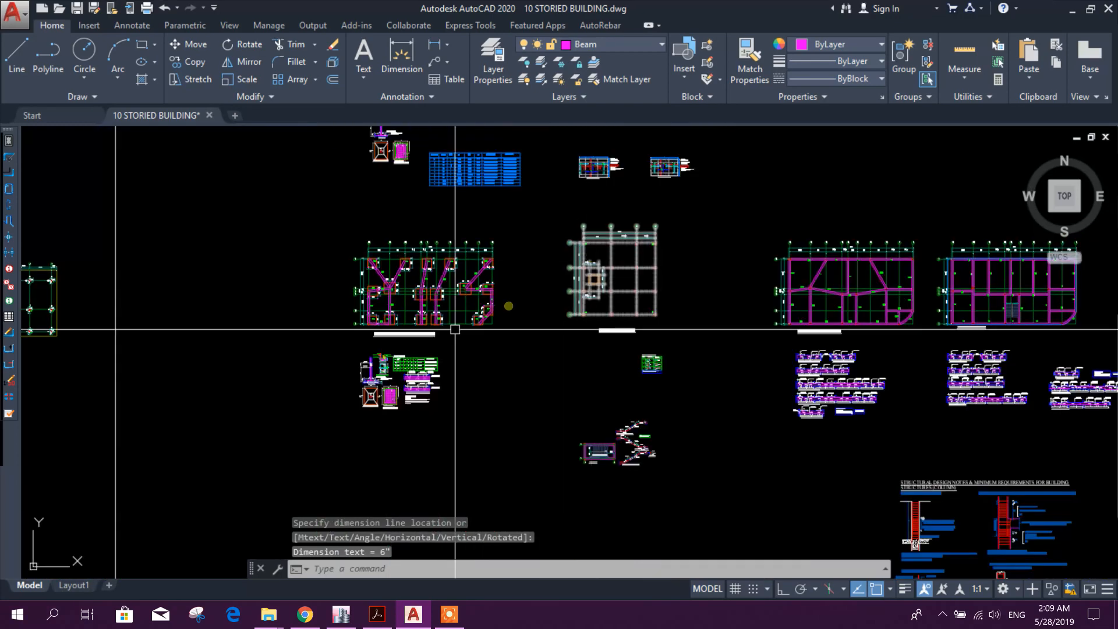
pyautogui.scroll(5, 238, 383)
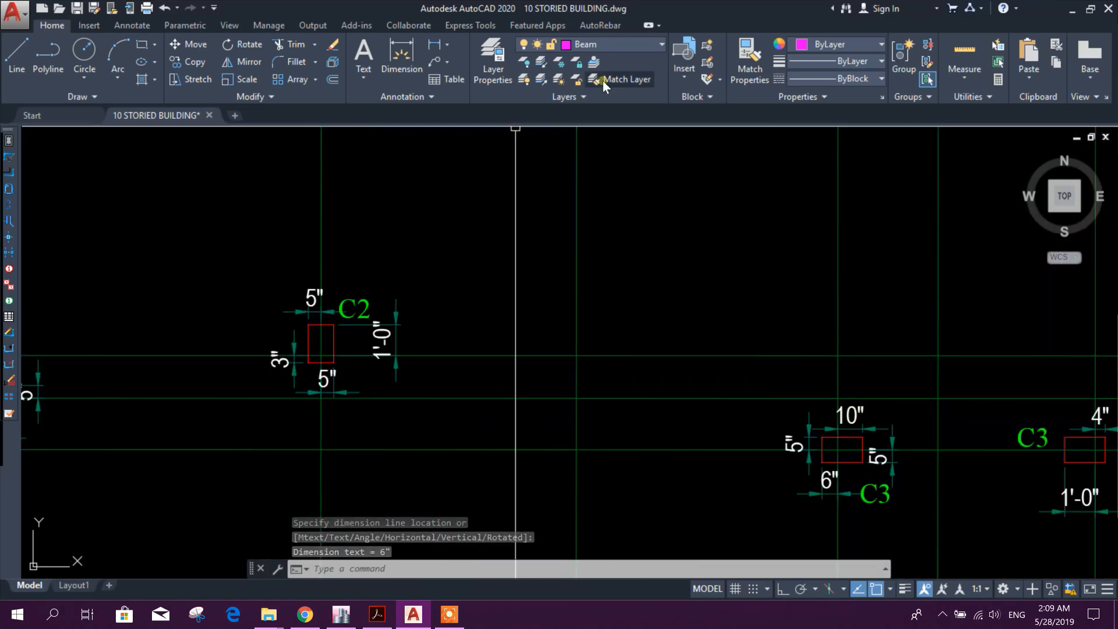
pyautogui.click(743, 62)
pyautogui.click(387, 334)
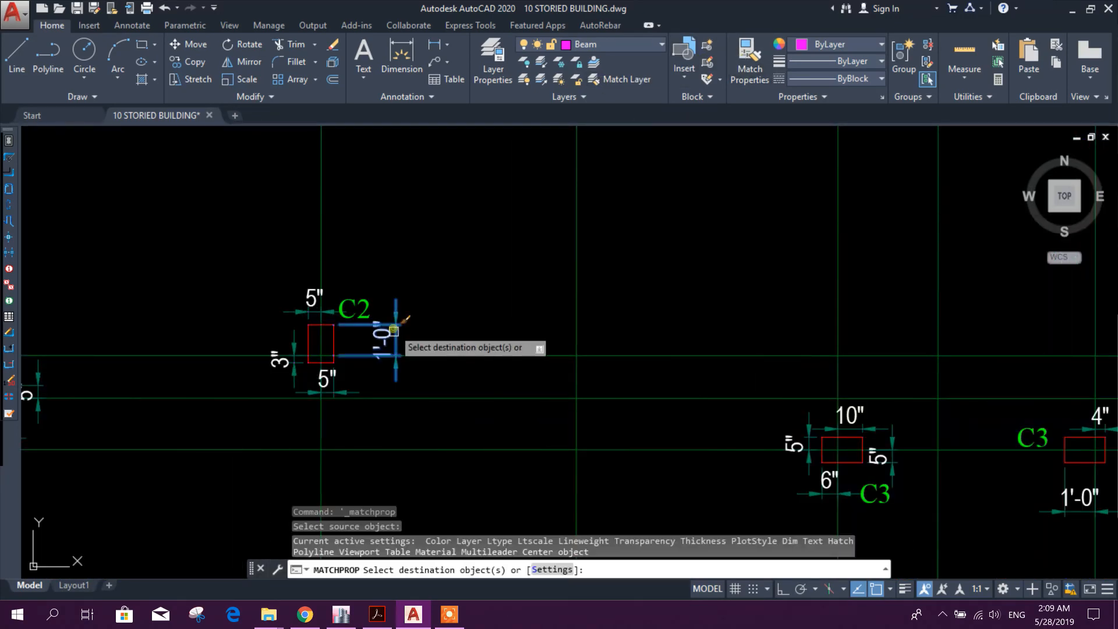
pyautogui.scroll(-5, 332, 369)
pyautogui.scroll(3, 783, 203)
pyautogui.scroll(4, 784, 203)
pyautogui.scroll(-4, 787, 279)
pyautogui.scroll(6, 537, 312)
pyautogui.scroll(10, 299, 227)
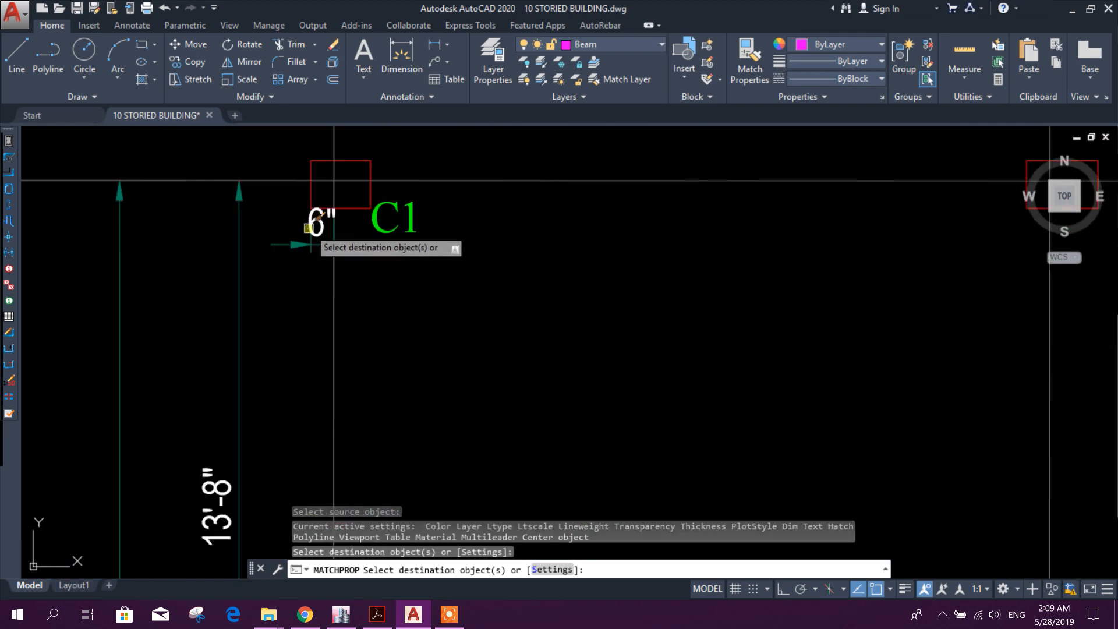
pyautogui.press('Escape')
# - Dimension the offset from grid line A to the right edge of the column at A-4, placing it above the column
pyautogui.scroll(-5, 390, 315)
pyautogui.click(435, 45)
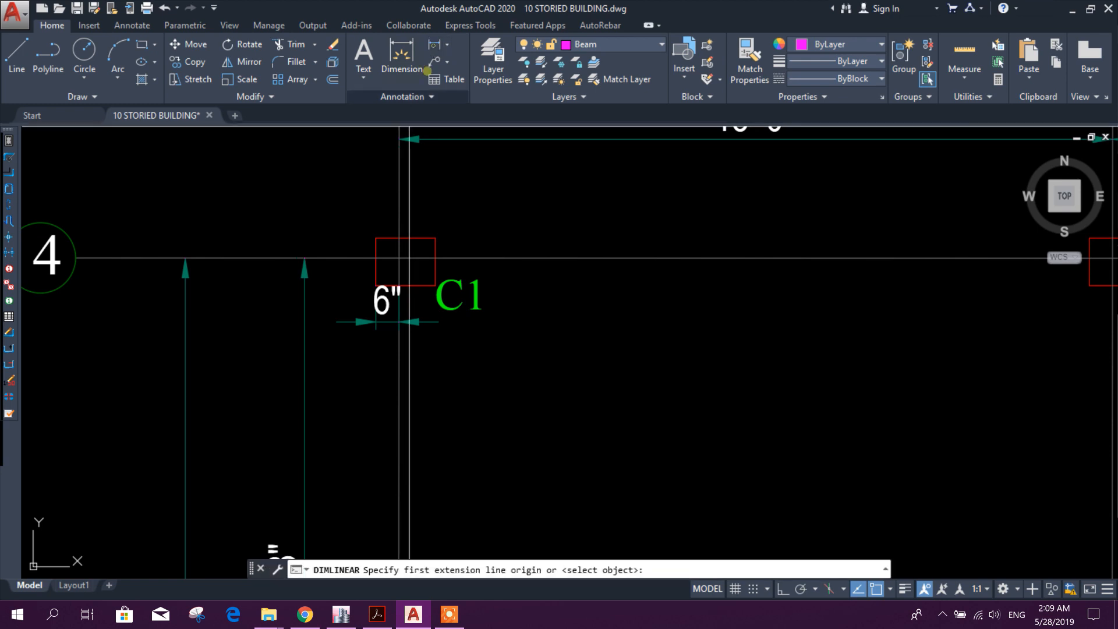
pyautogui.scroll(5, 427, 254)
pyautogui.click(354, 210)
pyautogui.click(446, 211)
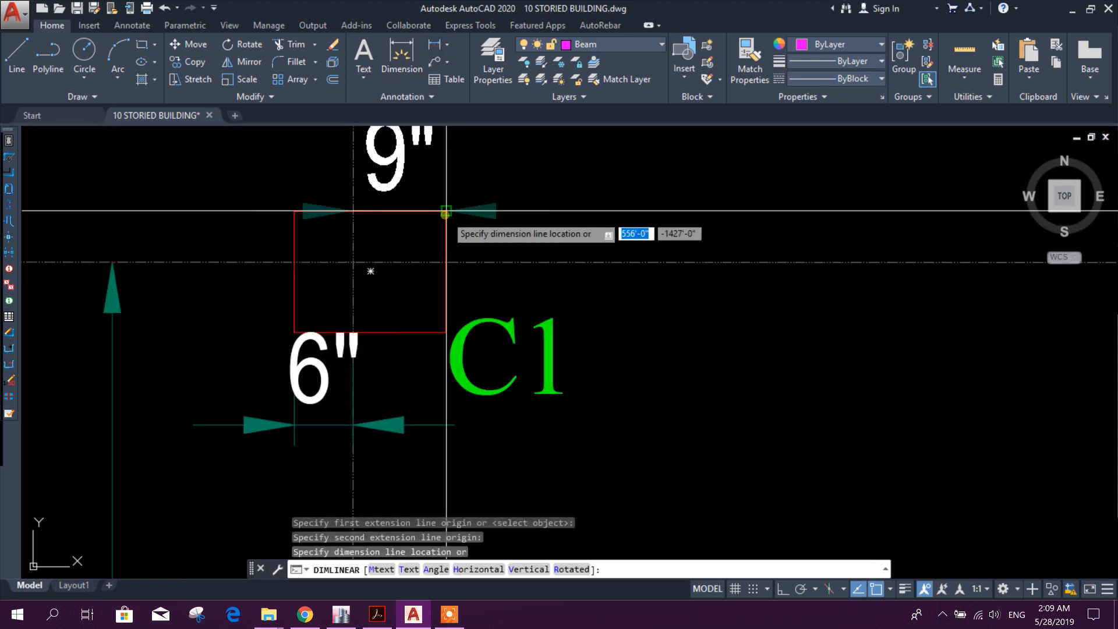
pyautogui.click(445, 175)
pyautogui.scroll(-4, 584, 260)
pyautogui.scroll(4, 508, 315)
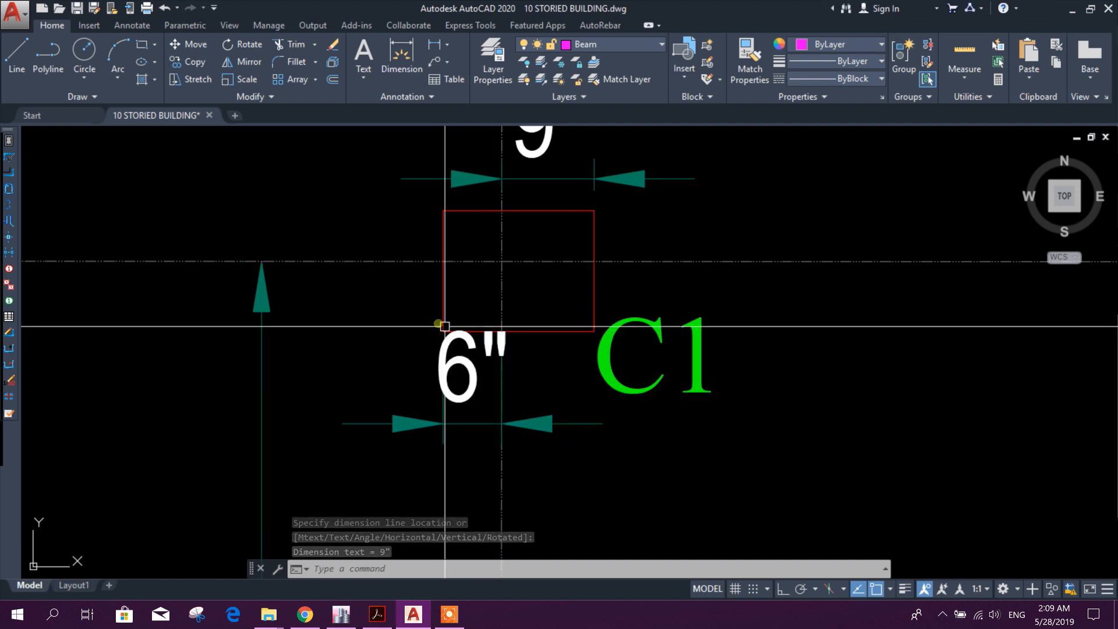
# - Dimension the vertical offset from the top edge of the column at A-4 to grid line 4, placing it left of the column
pyautogui.scroll(-2, 548, 286)
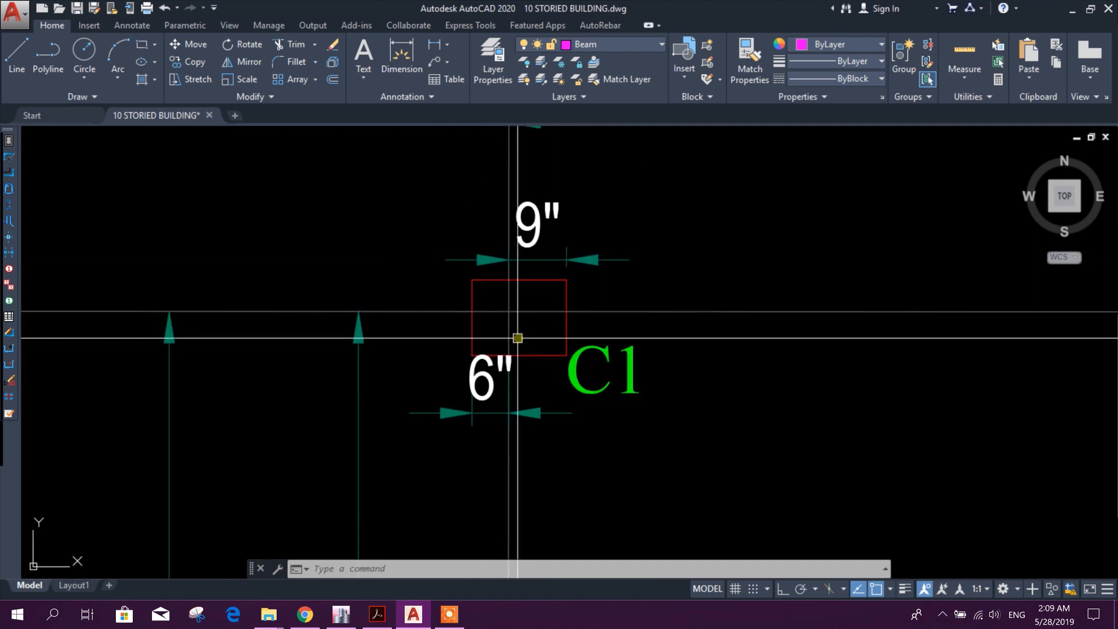
pyautogui.scroll(2, 525, 349)
pyautogui.scroll(-3, 539, 274)
pyautogui.scroll(2, 563, 285)
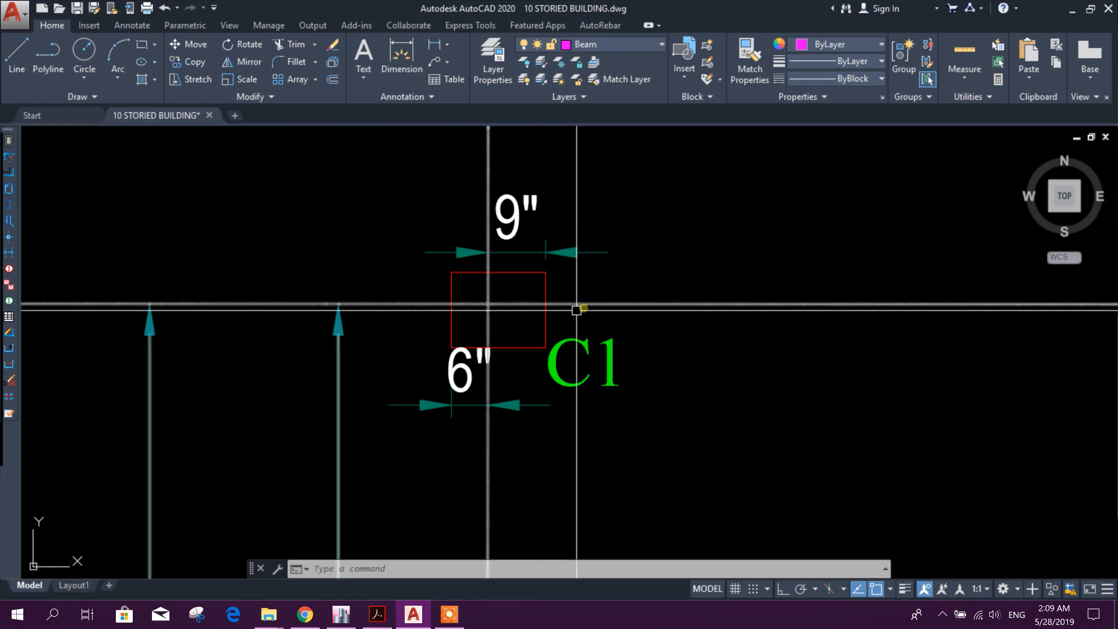
pyautogui.moveTo(577, 309); pyautogui.dragTo(603, 339, button='middle')
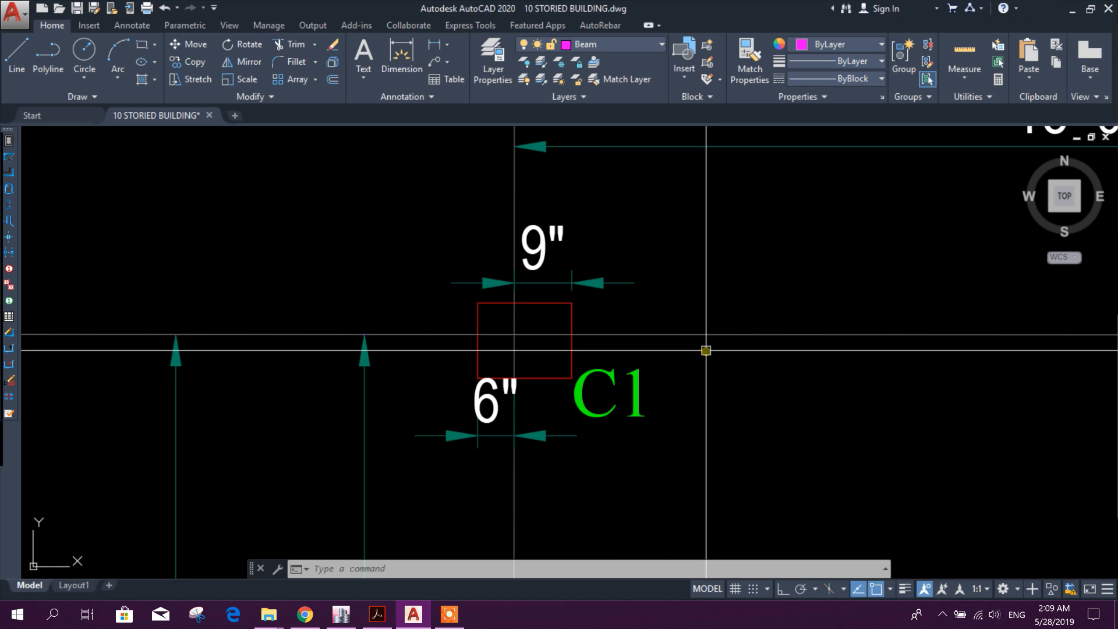
pyautogui.moveTo(552, 486); pyautogui.dragTo(577, 433, button='middle')
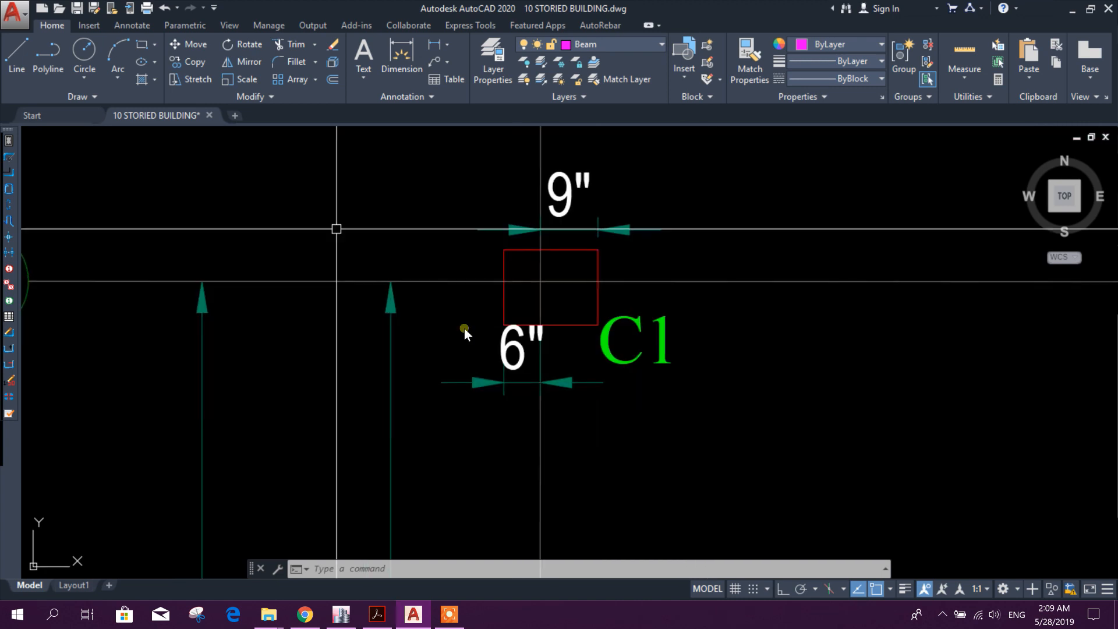
pyautogui.click(438, 53)
pyautogui.scroll(2, 466, 305)
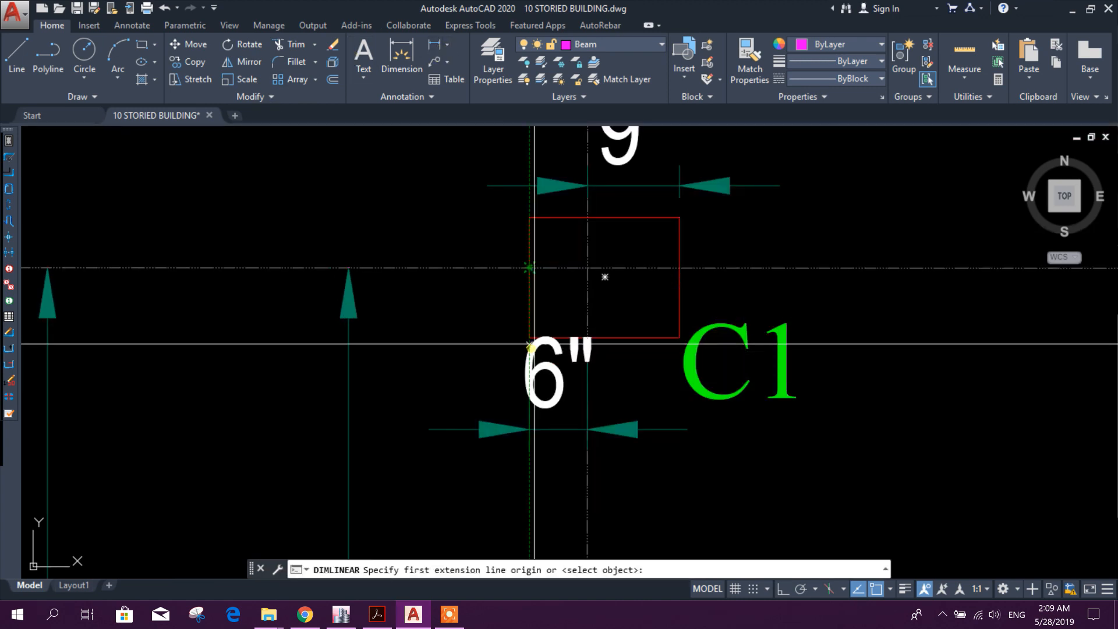
pyautogui.click(530, 221)
pyautogui.click(530, 267)
pyautogui.click(453, 256)
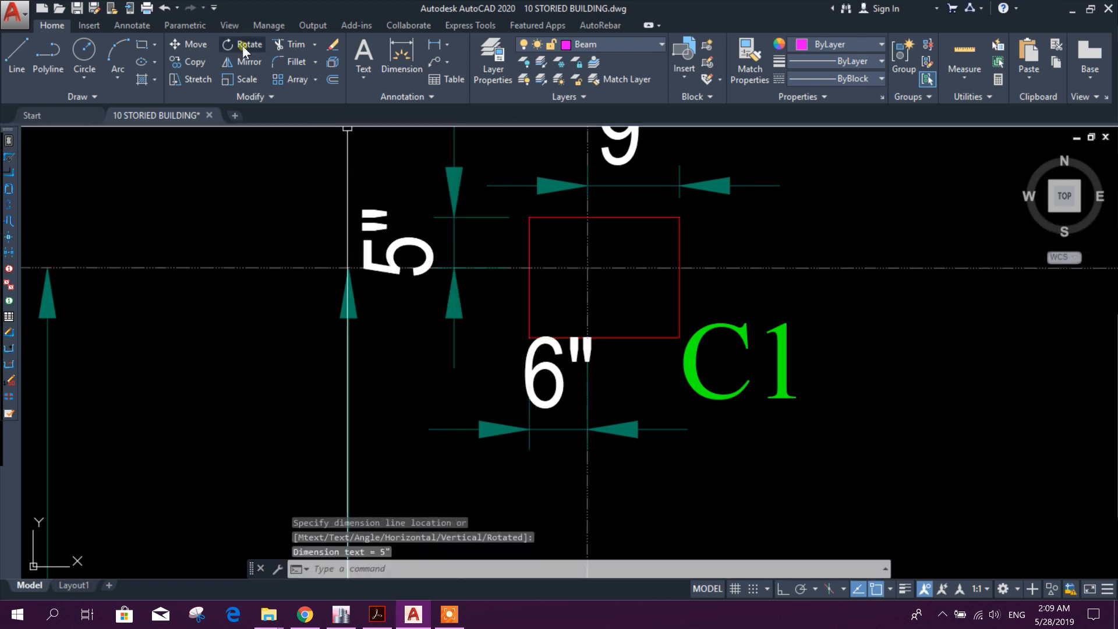
# - Dimension the vertical offset from grid line 4 to the bottom edge of the column at A-4, placing it right of the column
pyautogui.click(397, 57)
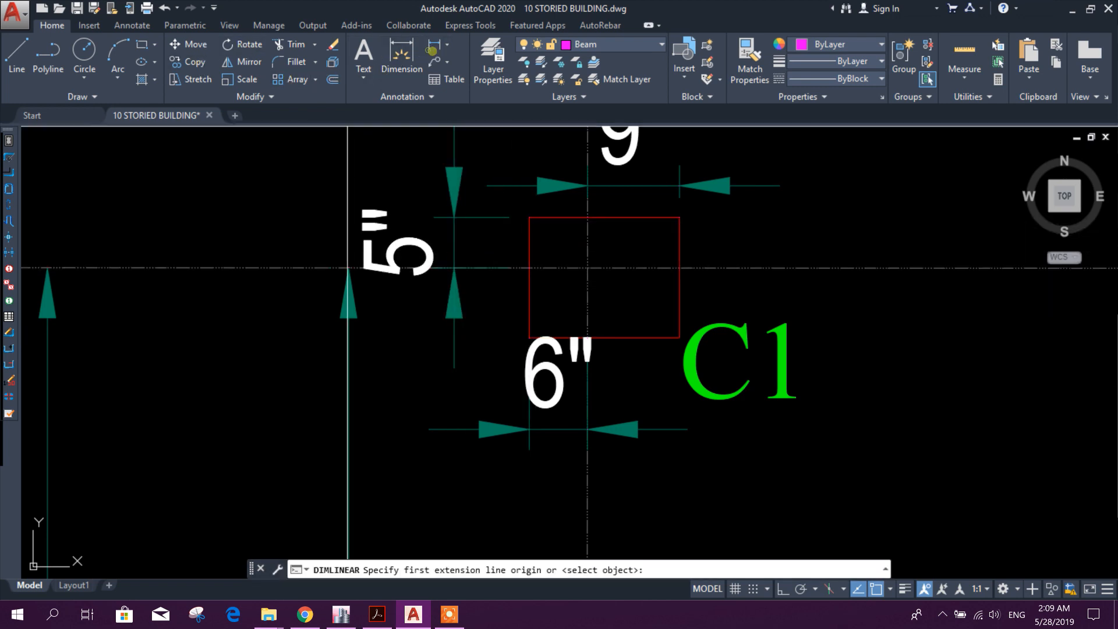
pyautogui.click(680, 267)
pyautogui.click(680, 337)
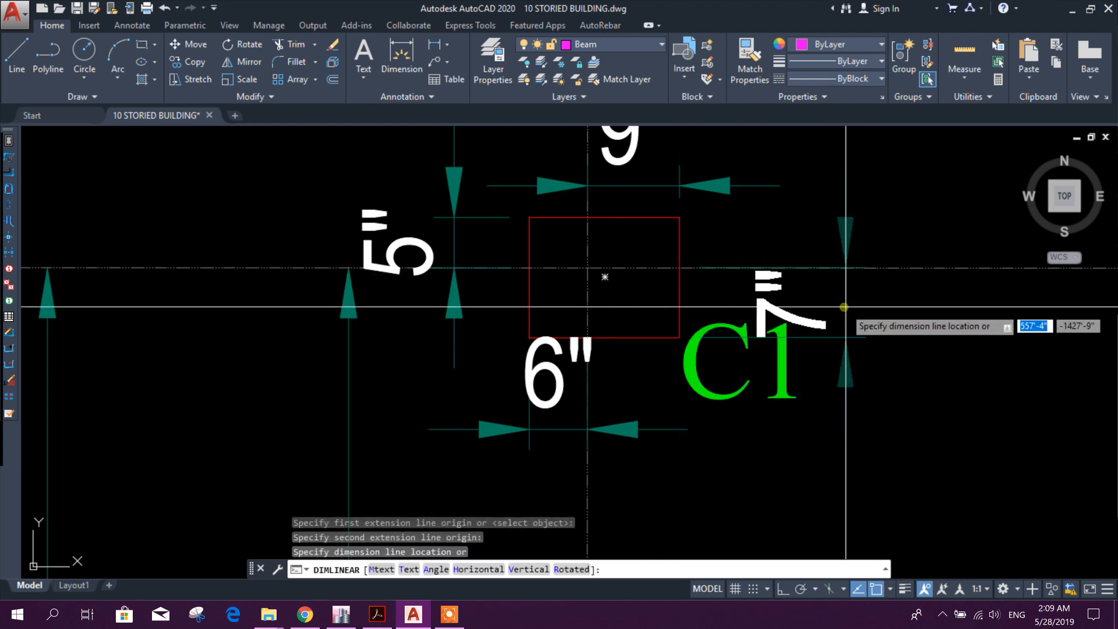
pyautogui.click(843, 326)
# - Move the C1 label at A-4 down, clear of the new vertical dimension on the column's right
pyautogui.moveTo(787, 396); pyautogui.dragTo(757, 328, button='middle')
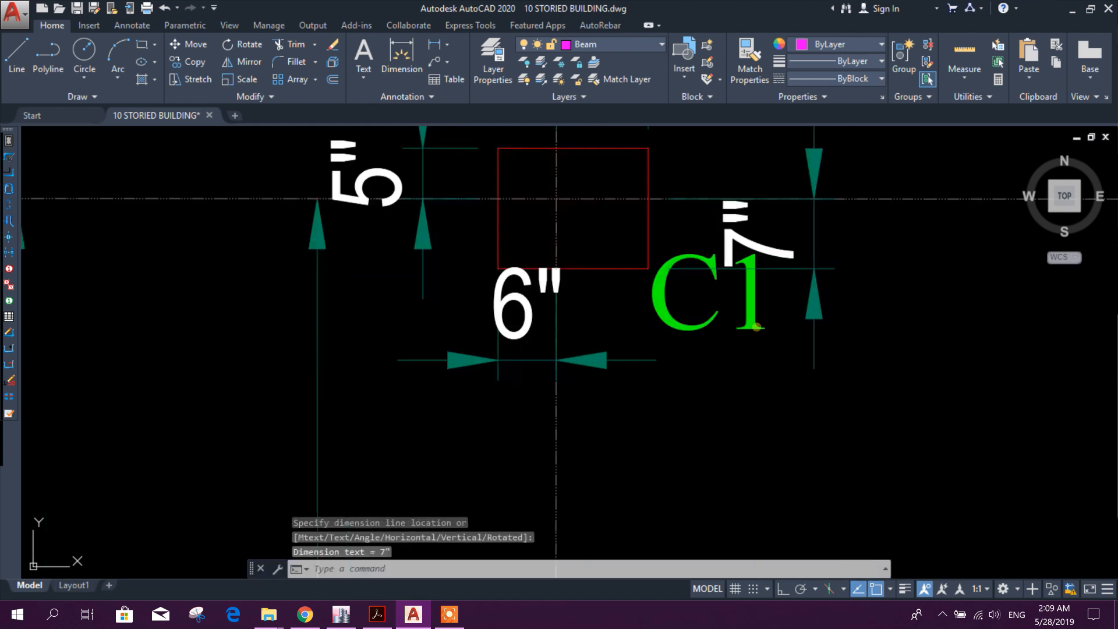
pyautogui.click(200, 51)
pyautogui.click(952, 332)
pyautogui.scroll(-4, 679, 399)
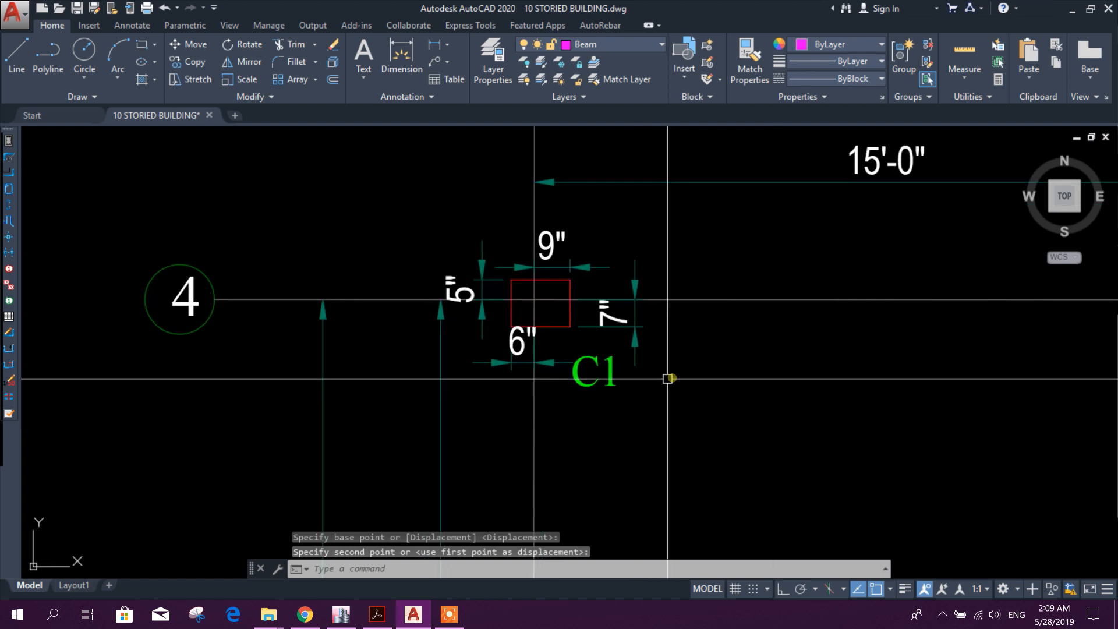
# - Examine the dimensioned C1 column at A-4 and the surrounding part of the column layout plan
pyautogui.scroll(2, 564, 330)
pyautogui.scroll(4, 495, 263)
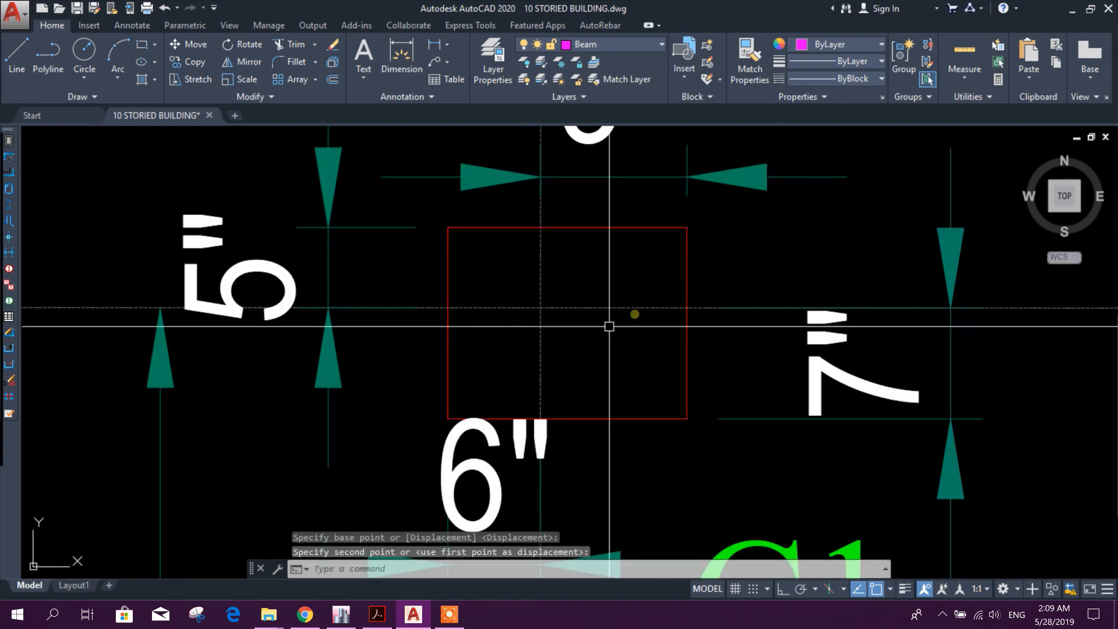
pyautogui.scroll(-4, 609, 327)
pyautogui.scroll(2, 549, 317)
pyautogui.scroll(-4, 595, 312)
pyautogui.moveTo(597, 381); pyautogui.dragTo(524, 366, button='middle')
pyautogui.scroll(2, 232, 314)
pyautogui.moveTo(642, 331); pyautogui.dragTo(522, 392, button='middle')
pyautogui.scroll(-4, 522, 391)
pyautogui.moveTo(674, 375); pyautogui.dragTo(527, 399, button='middle')
pyautogui.scroll(-2, 462, 424)
pyautogui.scroll(4, 460, 424)
pyautogui.scroll(-2, 455, 373)
pyautogui.moveTo(447, 349); pyautogui.dragTo(466, 418, button='middle')
pyautogui.scroll(-2, 467, 417)
pyautogui.scroll(2, 452, 287)
pyautogui.moveTo(536, 477); pyautogui.dragTo(523, 312, button='middle')
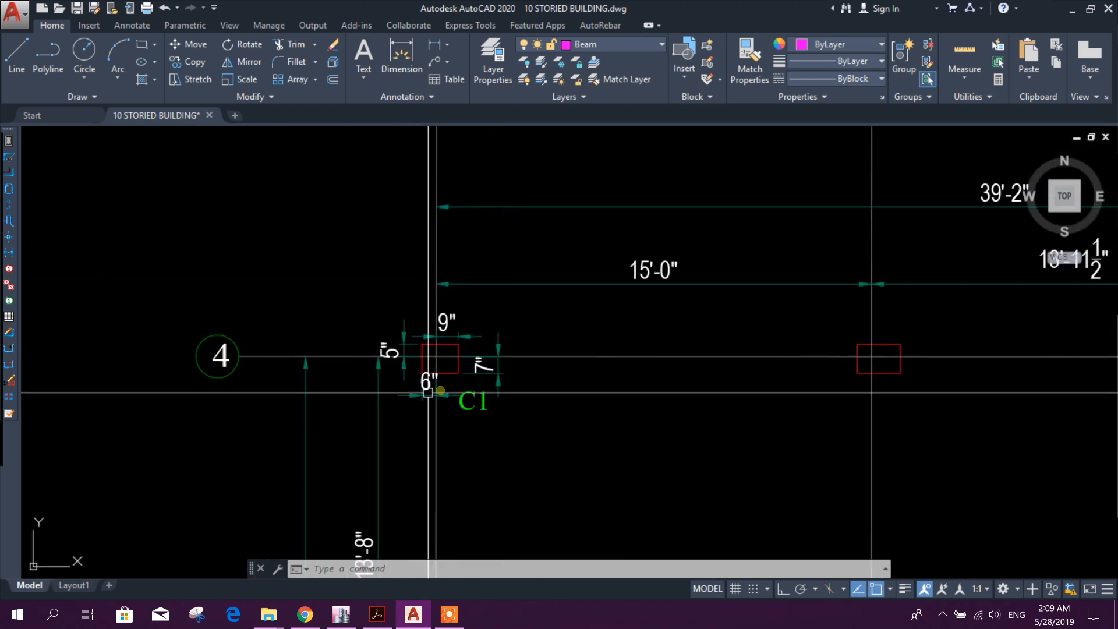
# - Shift the horizontal offset dimension below the column at A-4 slightly downward so its text clears the column edge
pyautogui.scroll(3, 428, 393)
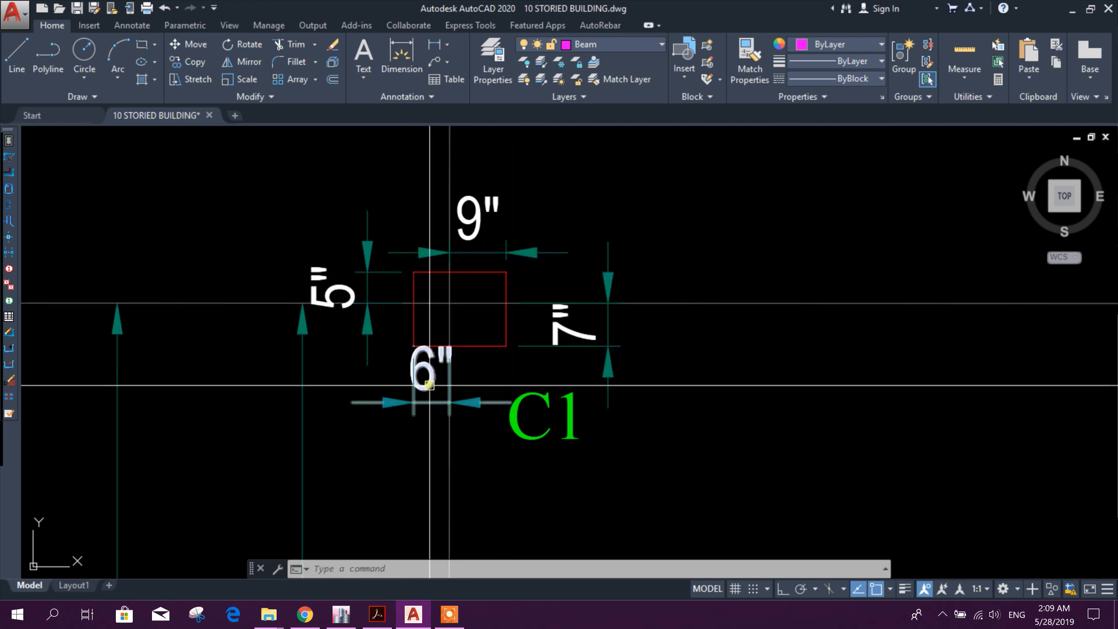
pyautogui.scroll(2, 430, 385)
pyautogui.click(460, 413)
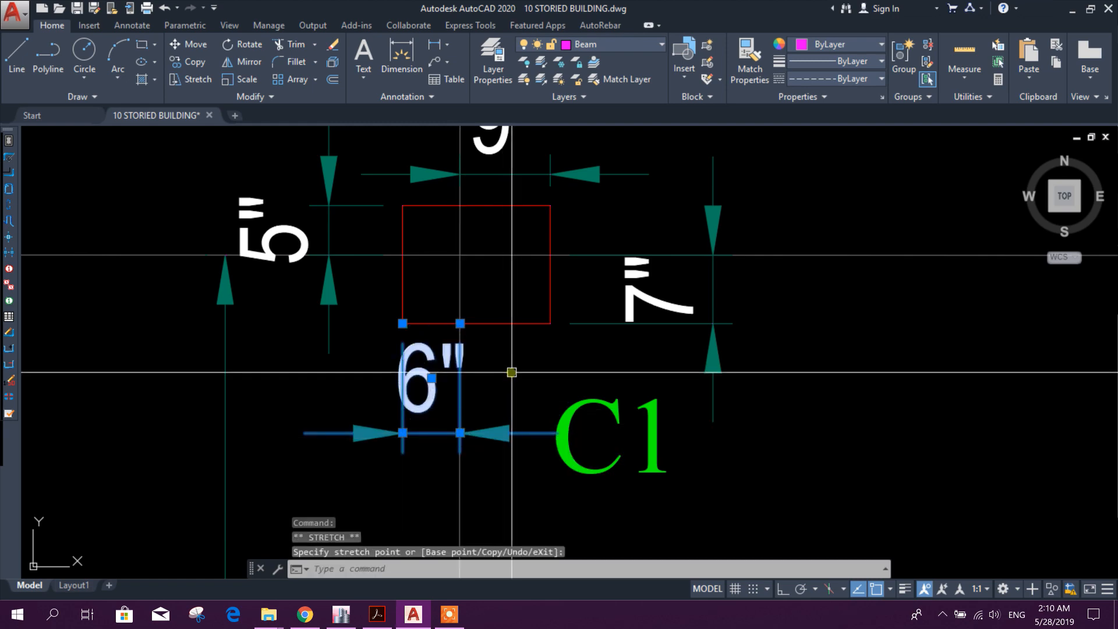
pyautogui.press('Escape')
pyautogui.scroll(-8, 512, 372)
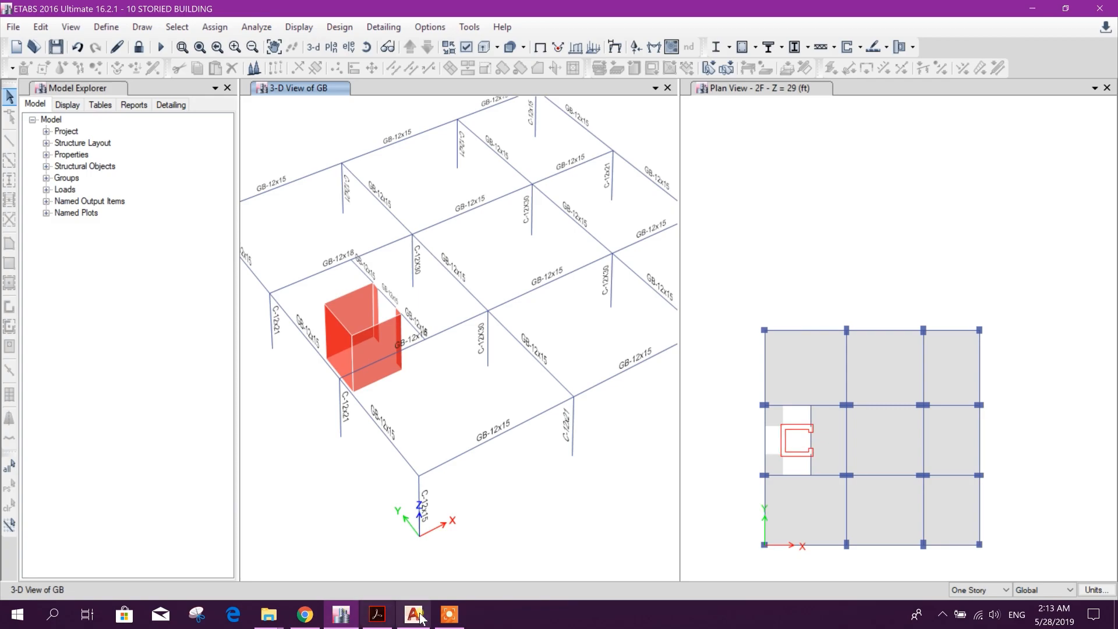
# - Switch to AutoCAD and check the dimensioned C1 columns in the column layout plan
pyautogui.click(414, 615)
pyautogui.moveTo(626, 414); pyautogui.dragTo(654, 324, button='middle')
pyautogui.scroll(3, 702, 239)
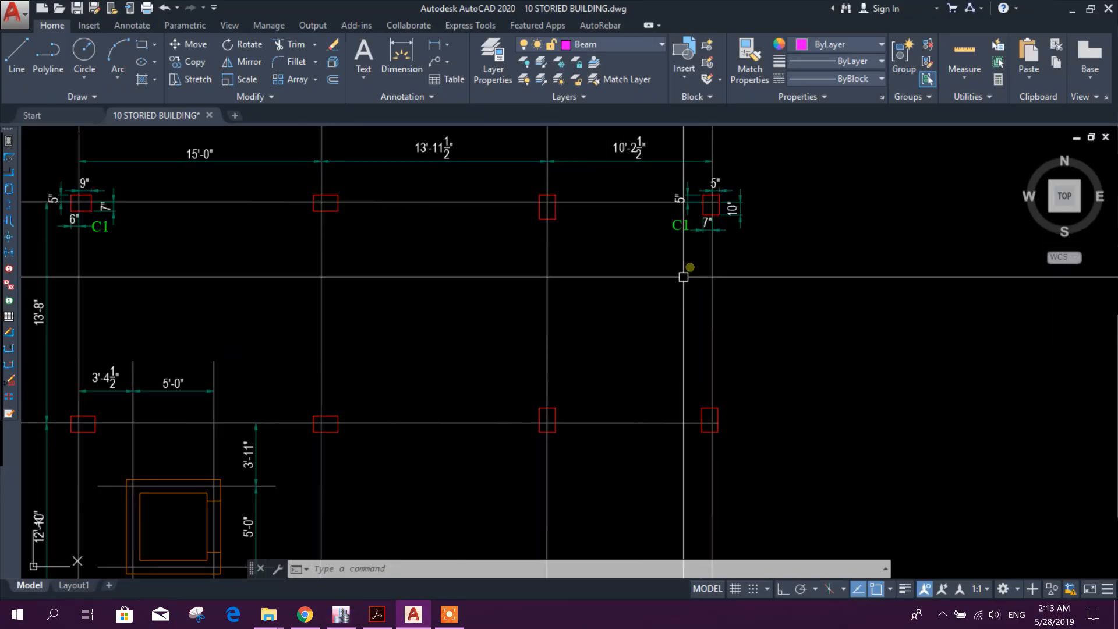
pyautogui.scroll(-3, 684, 277)
# - Switch to ETABS and examine the column section names in the 3-D view of GB
pyautogui.click(341, 614)
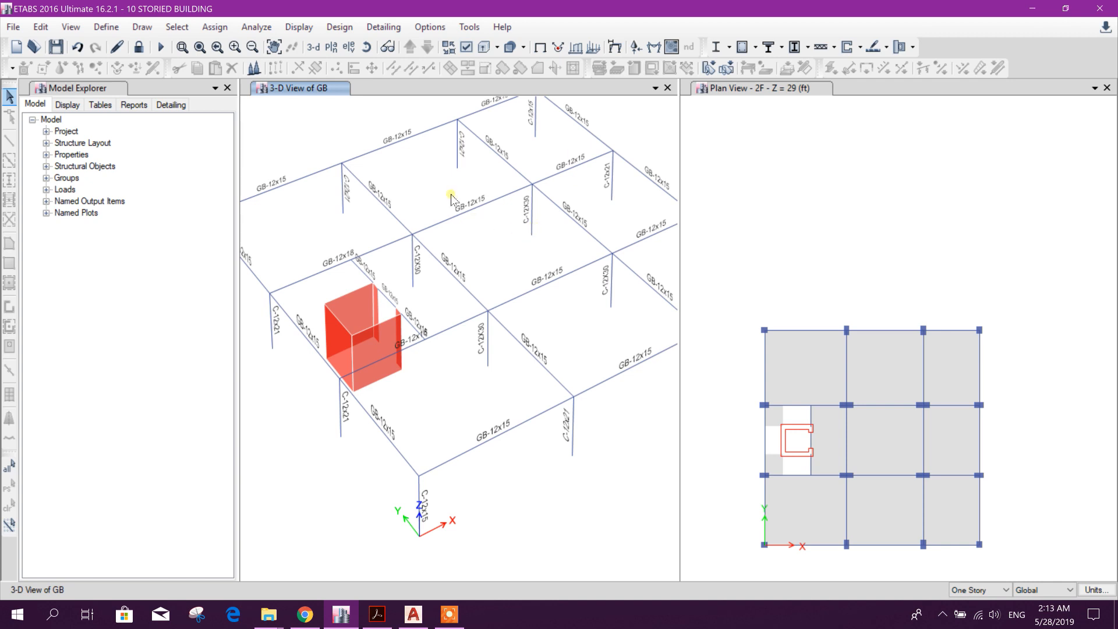
pyautogui.moveTo(452, 195); pyautogui.dragTo(492, 201, button='middle')
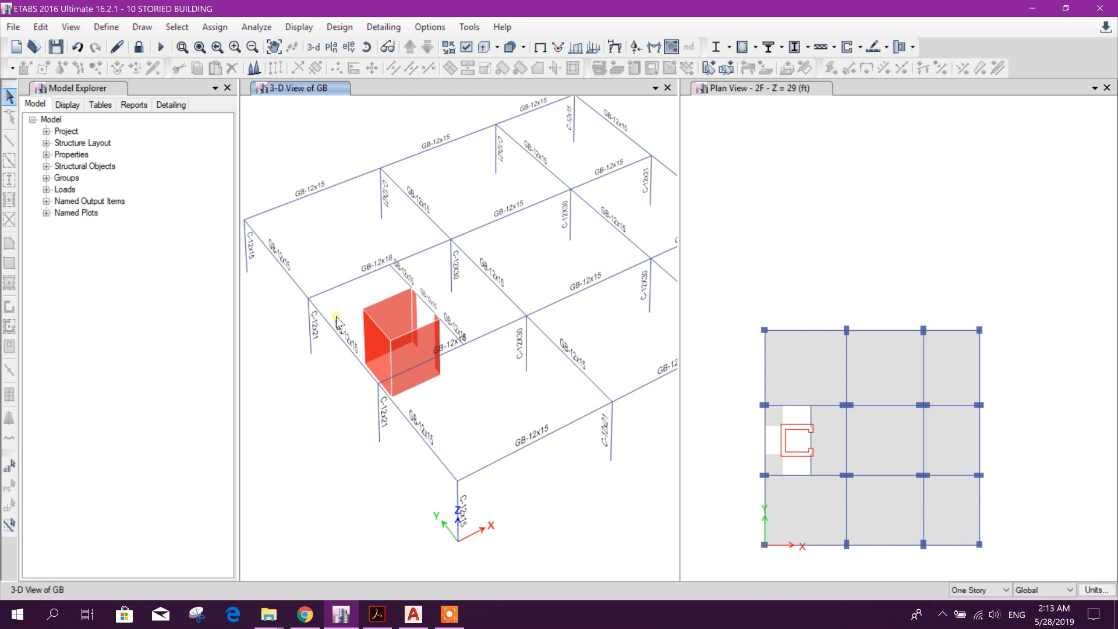
pyautogui.moveTo(571, 494); pyautogui.dragTo(480, 459, button='middle')
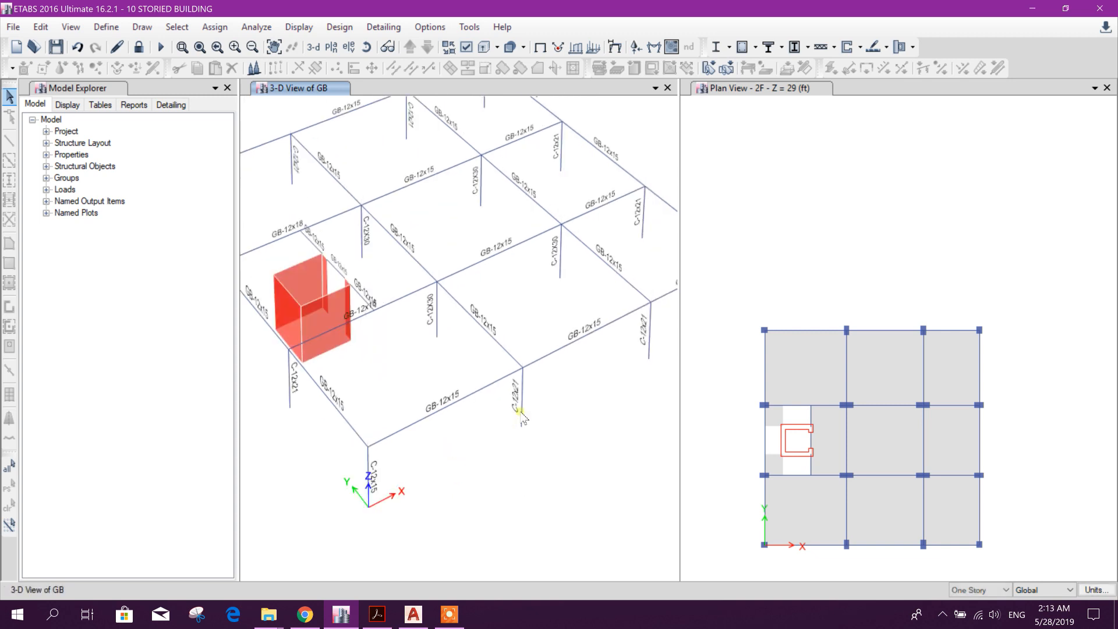
pyautogui.scroll(-3, 624, 375)
pyautogui.scroll(3, 626, 355)
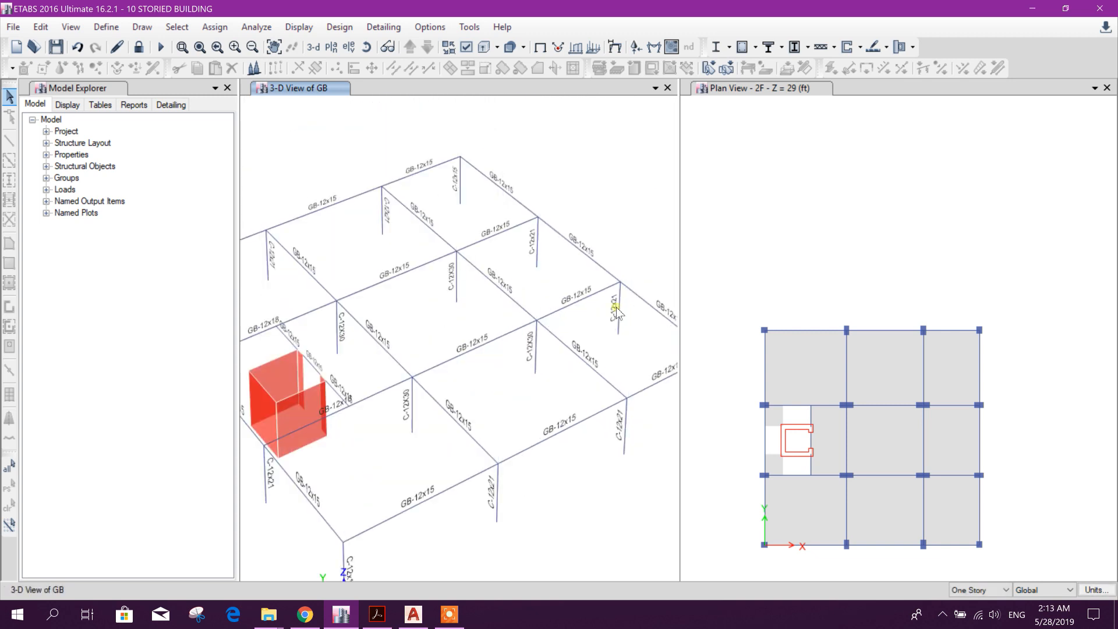
# - Switch to AutoCAD and copy the C2 label from the column at A-3 to the columns at A-2, D-3 and D-2
pyautogui.click(419, 605)
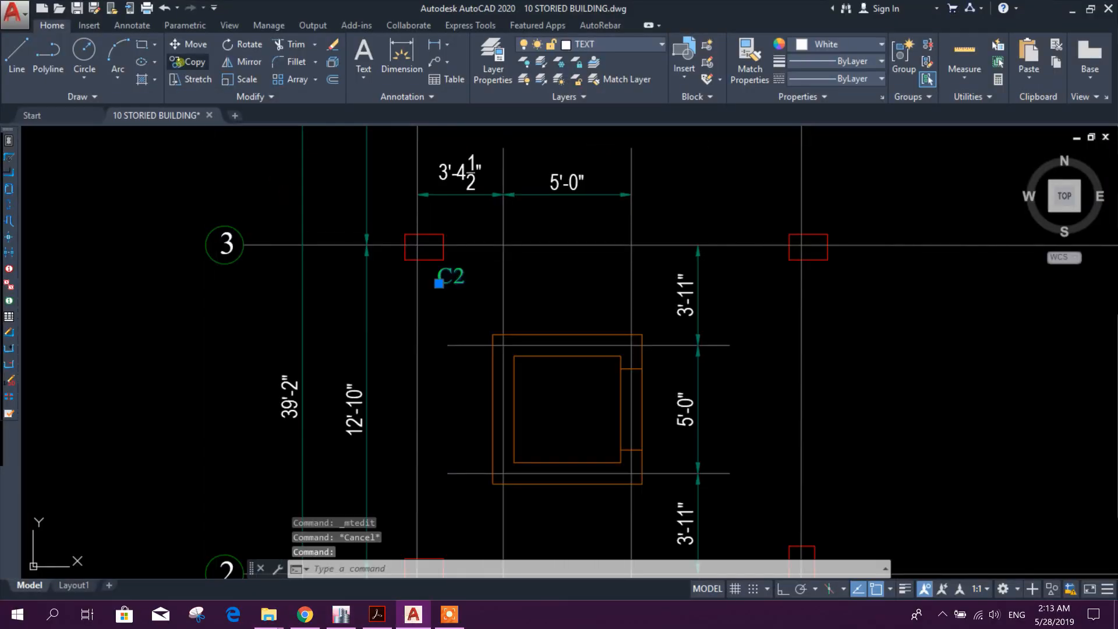
pyautogui.click(188, 63)
pyautogui.click(444, 305)
pyautogui.moveTo(457, 462); pyautogui.dragTo(459, 245, button='middle')
pyautogui.scroll(2, 463, 373)
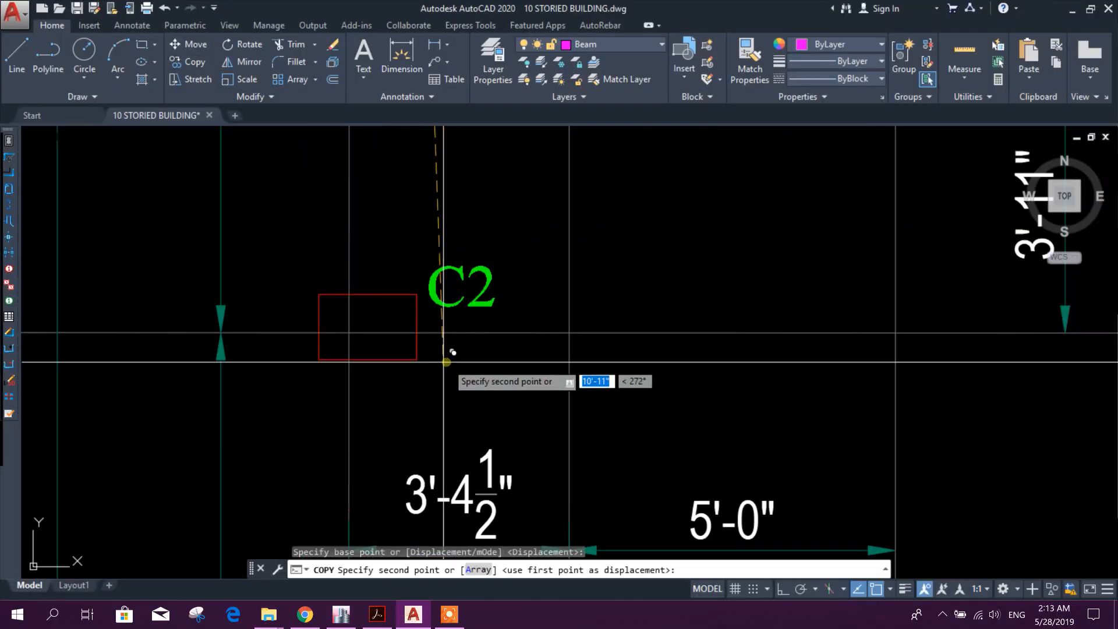
pyautogui.click(442, 362)
pyautogui.scroll(-4, 382, 400)
pyautogui.scroll(4, 769, 322)
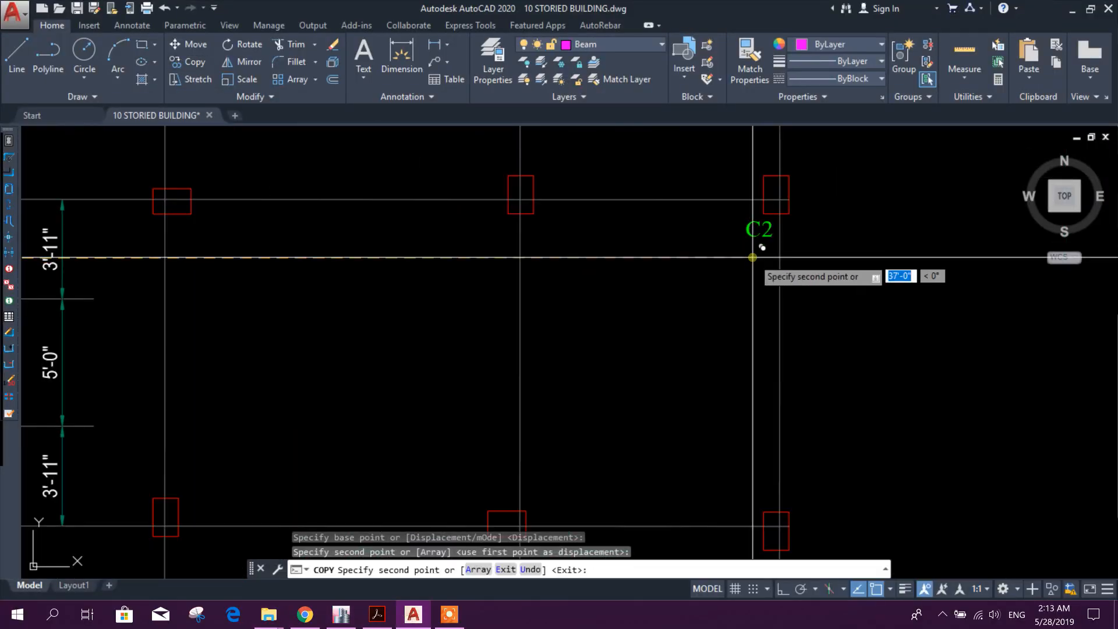
pyautogui.click(751, 257)
pyautogui.moveTo(708, 443); pyautogui.dragTo(706, 332, button='middle')
pyautogui.scroll(-2, 707, 332)
pyautogui.click(732, 398)
# - Copy the C2 label to the columns at B-4, C-4, B-1 and C-1
pyautogui.scroll(-3, 664, 344)
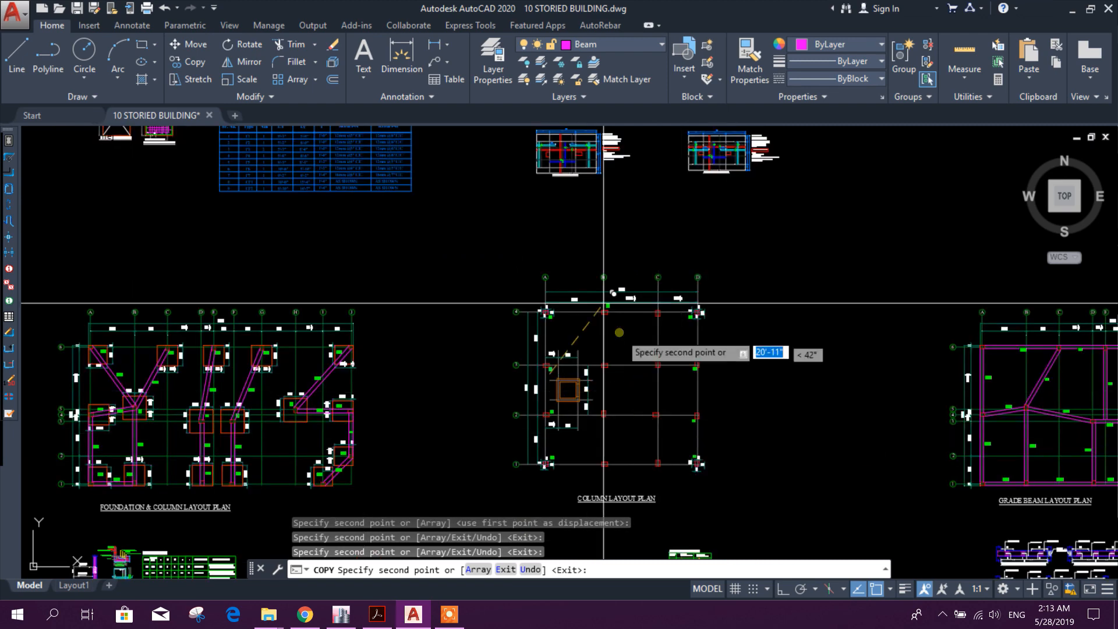
pyautogui.scroll(4, 624, 314)
pyautogui.click(598, 272)
pyautogui.moveTo(716, 295); pyautogui.dragTo(524, 315, button='middle')
pyautogui.click(745, 296)
pyautogui.scroll(-5, 660, 330)
pyautogui.moveTo(628, 511); pyautogui.dragTo(627, 380, button='middle')
pyautogui.scroll(3, 627, 376)
pyautogui.scroll(2, 598, 272)
pyautogui.click(588, 190)
pyautogui.moveTo(721, 272); pyautogui.dragTo(444, 424, button='middle')
pyautogui.scroll(3, 841, 344)
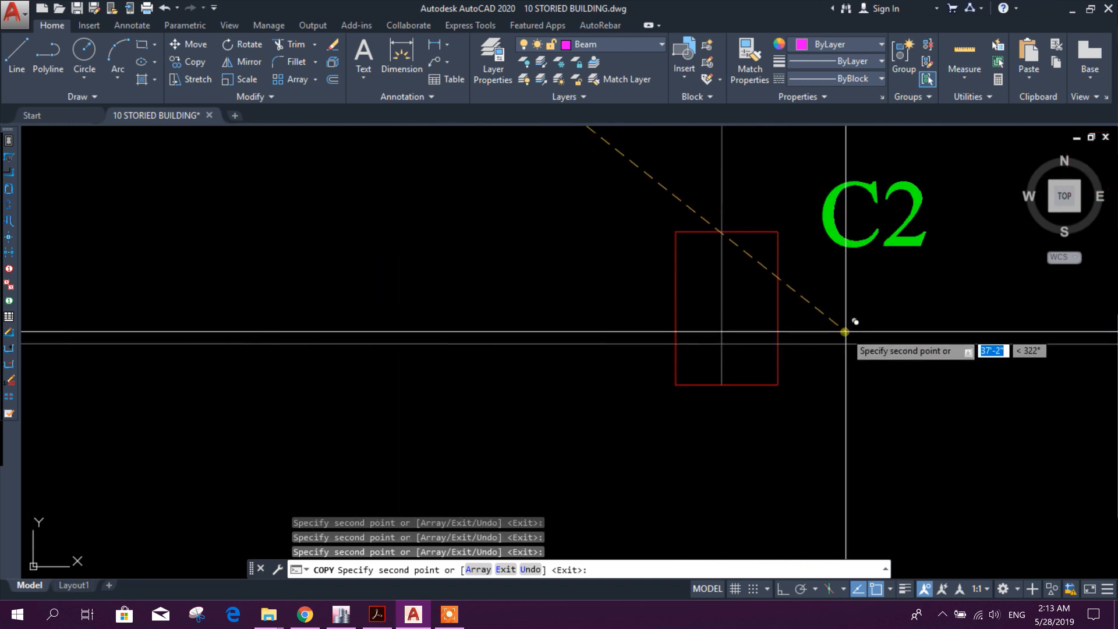
pyautogui.scroll(-5, 849, 320)
pyautogui.press('Escape')
# - Review the placed C2 labels and check a side of the column at A-3 with a linear dimension
pyautogui.scroll(-5, 718, 420)
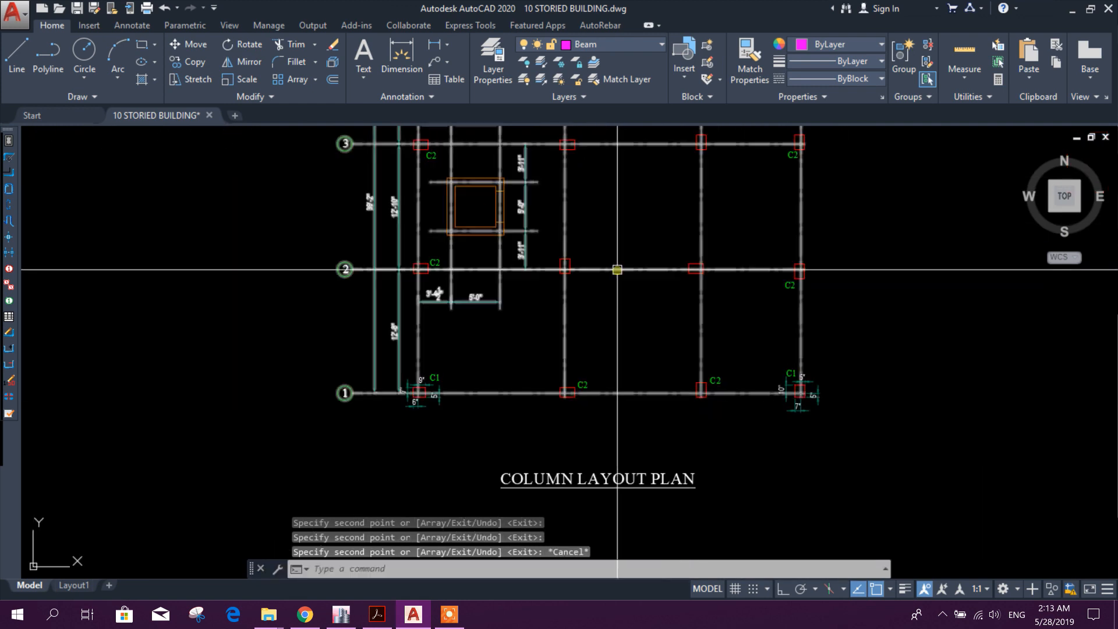
pyautogui.scroll(2, 596, 317)
pyautogui.scroll(2, 581, 291)
pyautogui.scroll(2, 572, 222)
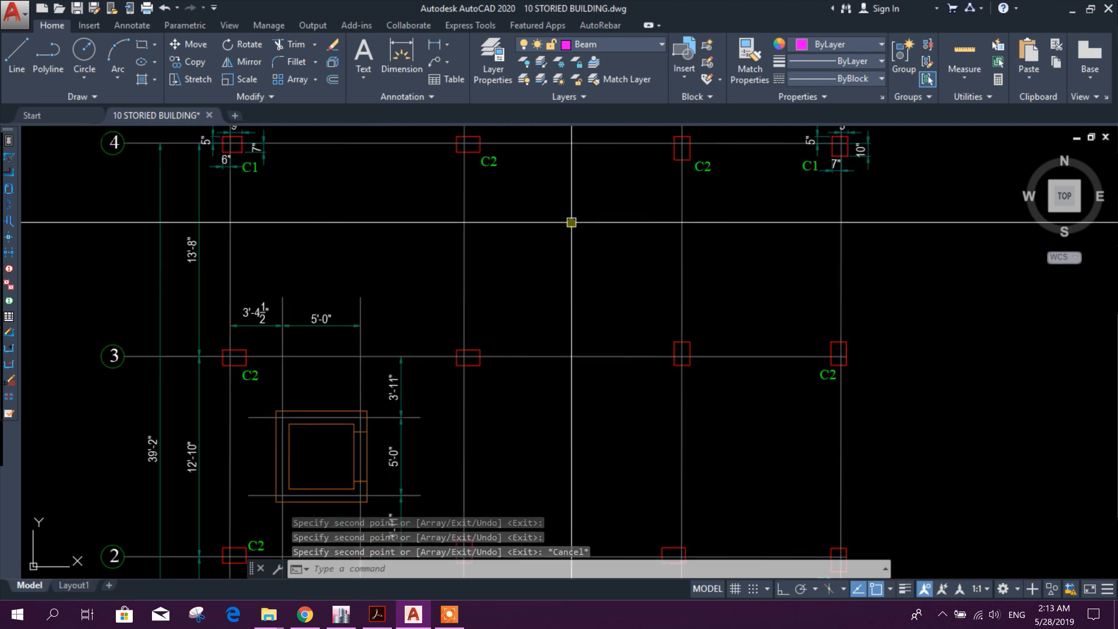
pyautogui.scroll(-2, 535, 274)
pyautogui.moveTo(547, 382); pyautogui.dragTo(560, 307, button='middle')
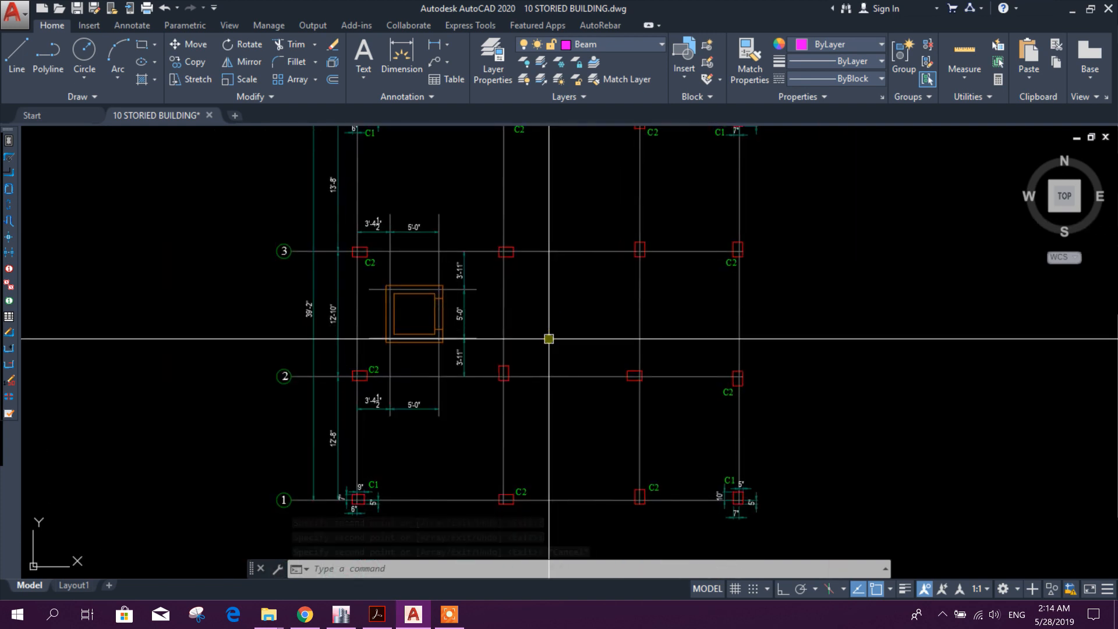
pyautogui.scroll(4, 352, 273)
pyautogui.moveTo(352, 273); pyautogui.dragTo(392, 364, button='middle')
pyautogui.click(434, 44)
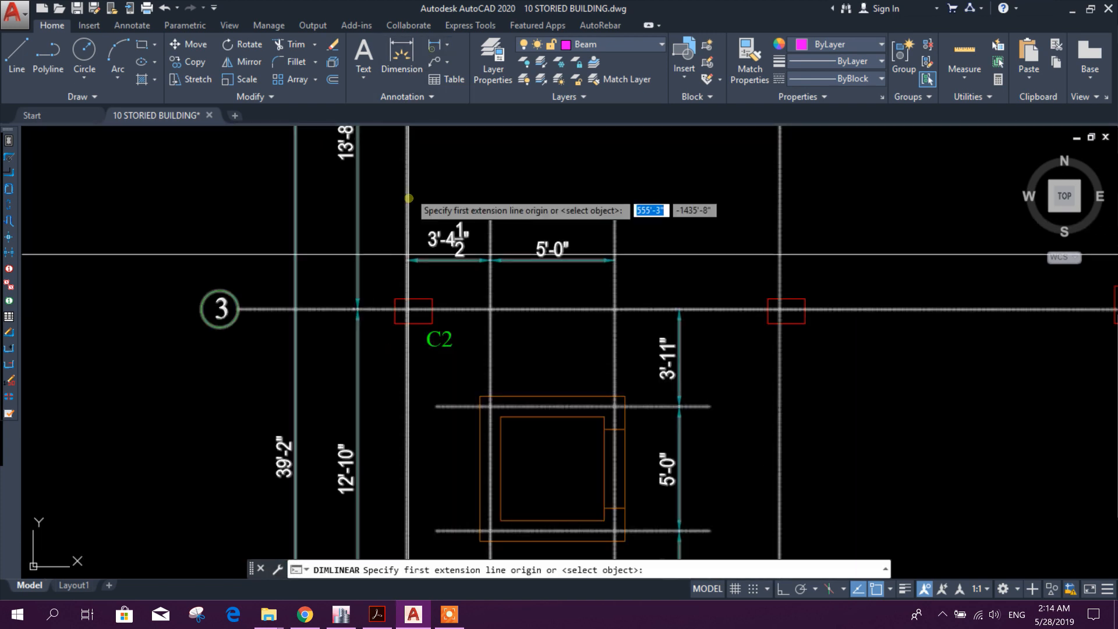
pyautogui.scroll(4, 431, 343)
pyautogui.press('Return')
pyautogui.click(419, 249)
pyautogui.moveTo(434, 185); pyautogui.dragTo(437, 212, button='middle')
pyautogui.press('Escape')
# - Stretch the right side of the column at A-3 outward by 3 inches
pyautogui.click(486, 405)
pyautogui.click(411, 248)
pyautogui.click(177, 78)
pyautogui.scroll(2, 411, 258)
pyautogui.click(411, 241)
pyautogui.write('3')
pyautogui.press('Return')
# - Stretch the right side of the column at A-2, together with its C2 label, 3 inches to the right
pyautogui.scroll(-3, 466, 268)
pyautogui.scroll(4, 501, 407)
pyautogui.click(522, 428)
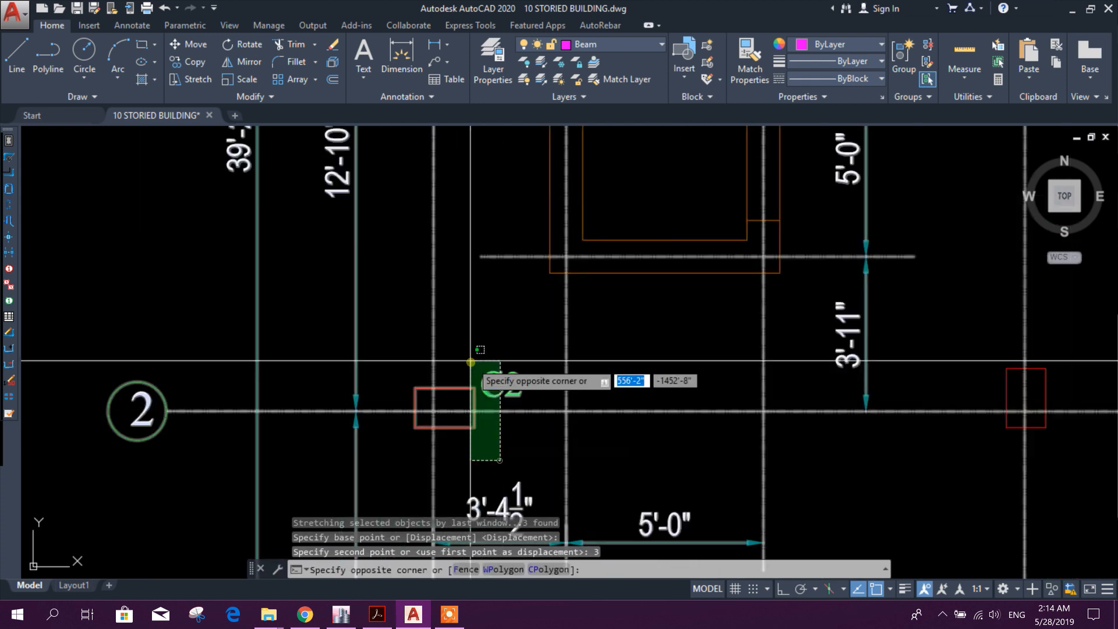
pyautogui.click(469, 353)
pyautogui.write('s')
pyautogui.press('Return')
pyautogui.scroll(3, 475, 388)
pyautogui.click(438, 387)
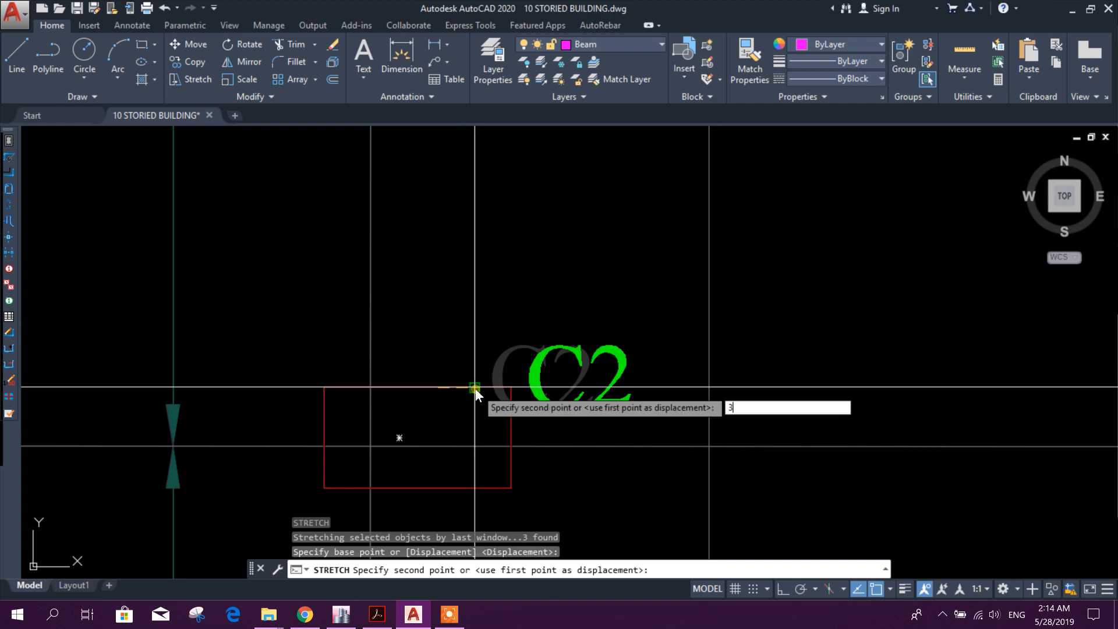
pyautogui.press('Return')
# - Examine the stretched C2 columns and the remaining columns in the column layout plan
pyautogui.scroll(-6, 474, 387)
pyautogui.scroll(2, 588, 425)
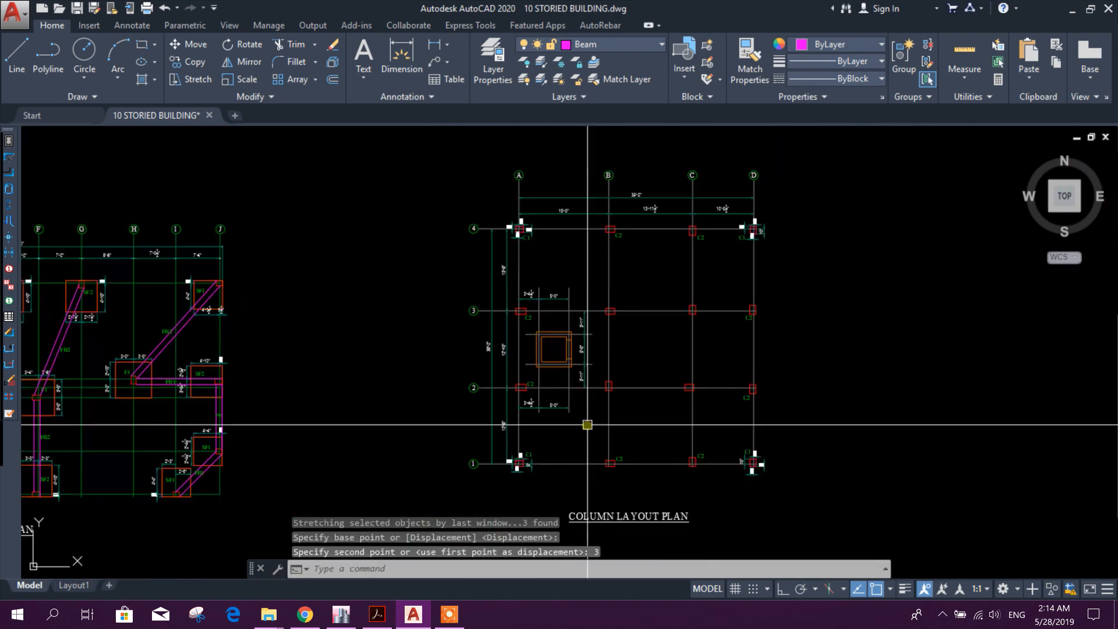
pyautogui.scroll(4, 587, 424)
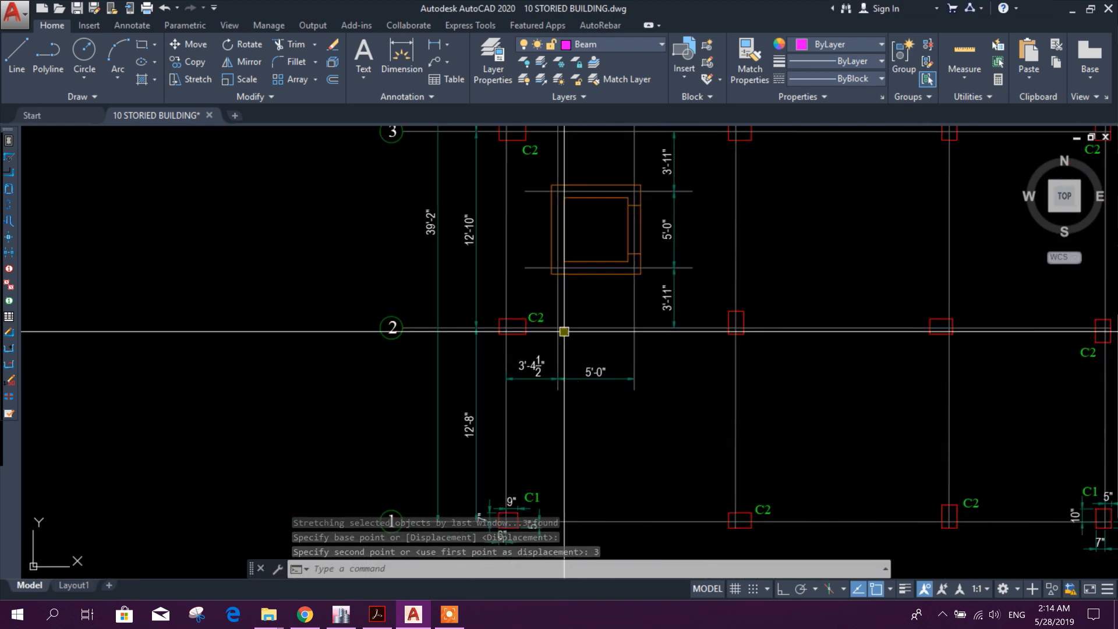
pyautogui.scroll(-4, 532, 312)
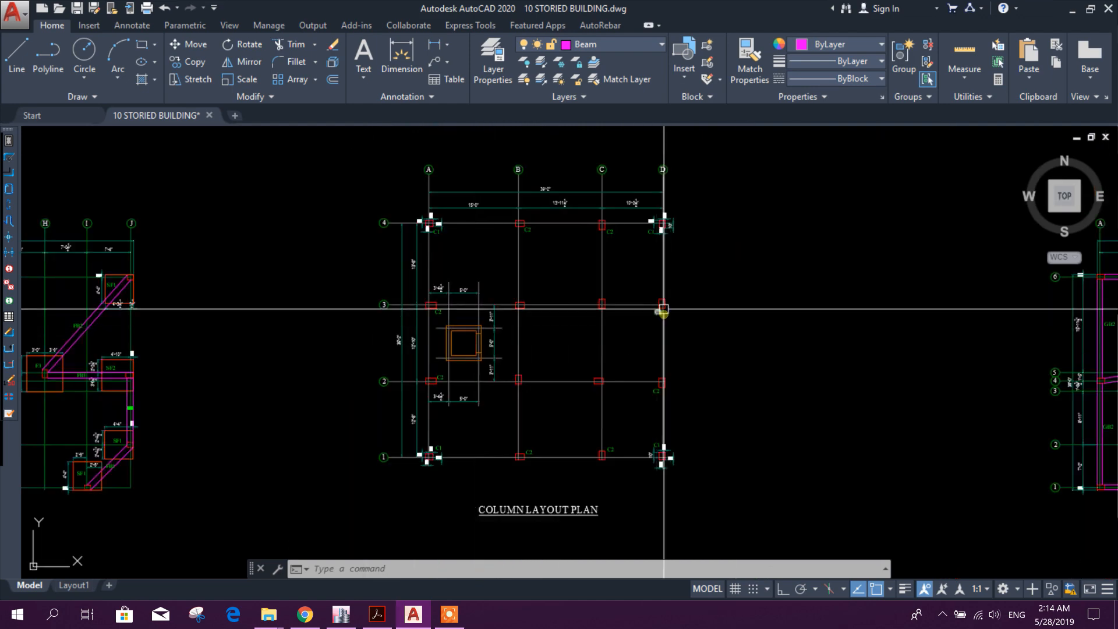
pyautogui.scroll(4, 662, 312)
pyautogui.scroll(-4, 664, 309)
pyautogui.scroll(3, 430, 366)
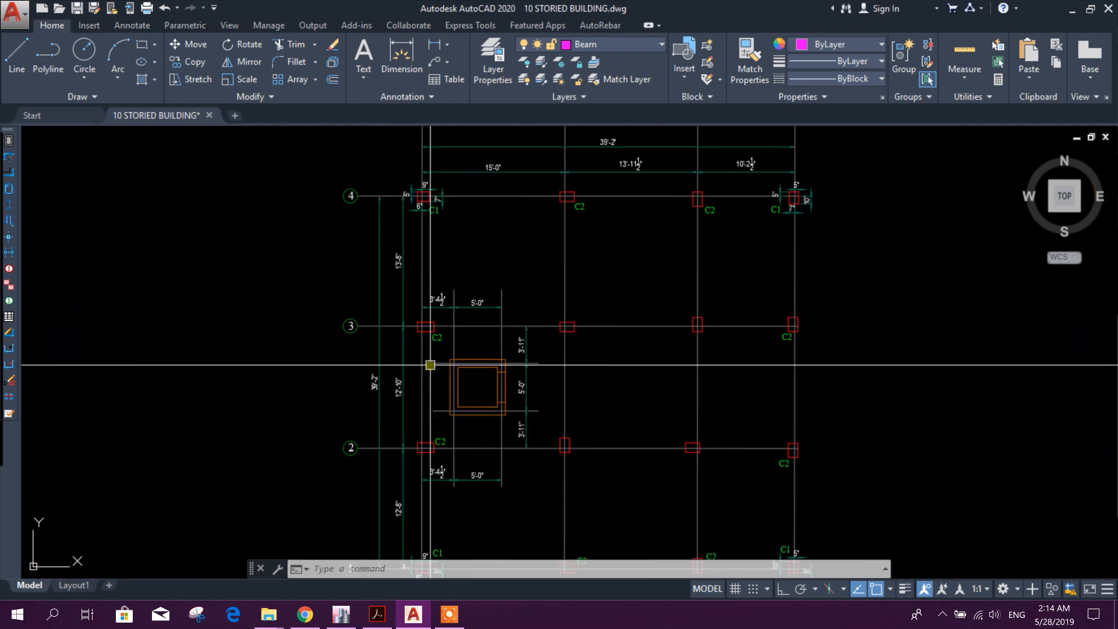
# - Rotate the C2 column at B-4 by 90 degrees about its centre
pyautogui.scroll(2, 435, 332)
pyautogui.moveTo(697, 305); pyautogui.dragTo(637, 412, button='middle')
pyautogui.scroll(4, 588, 241)
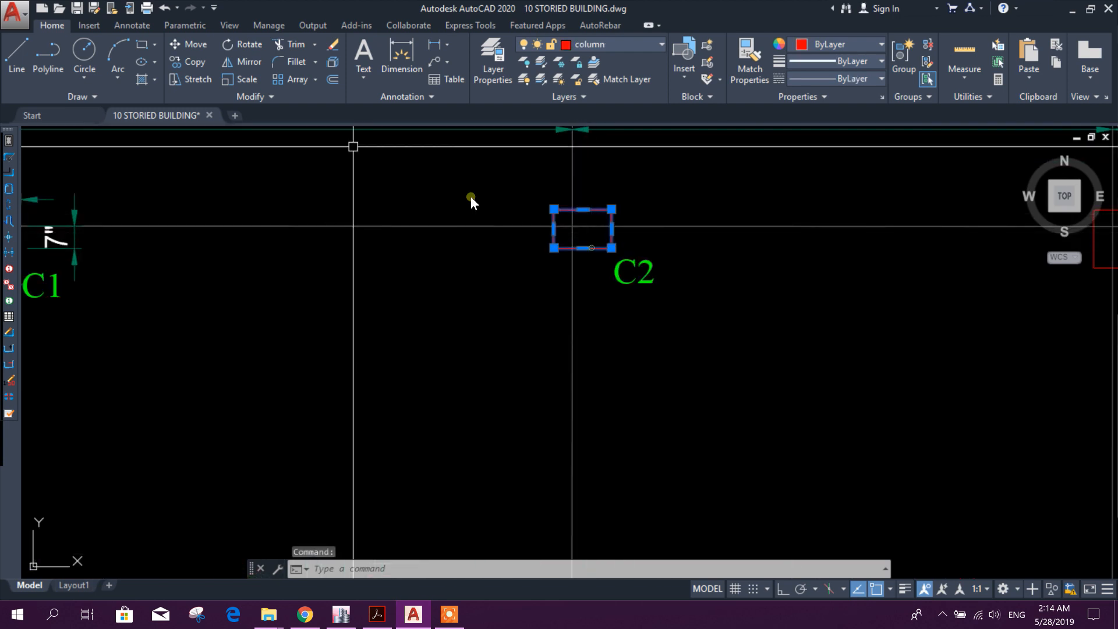
pyautogui.click(242, 45)
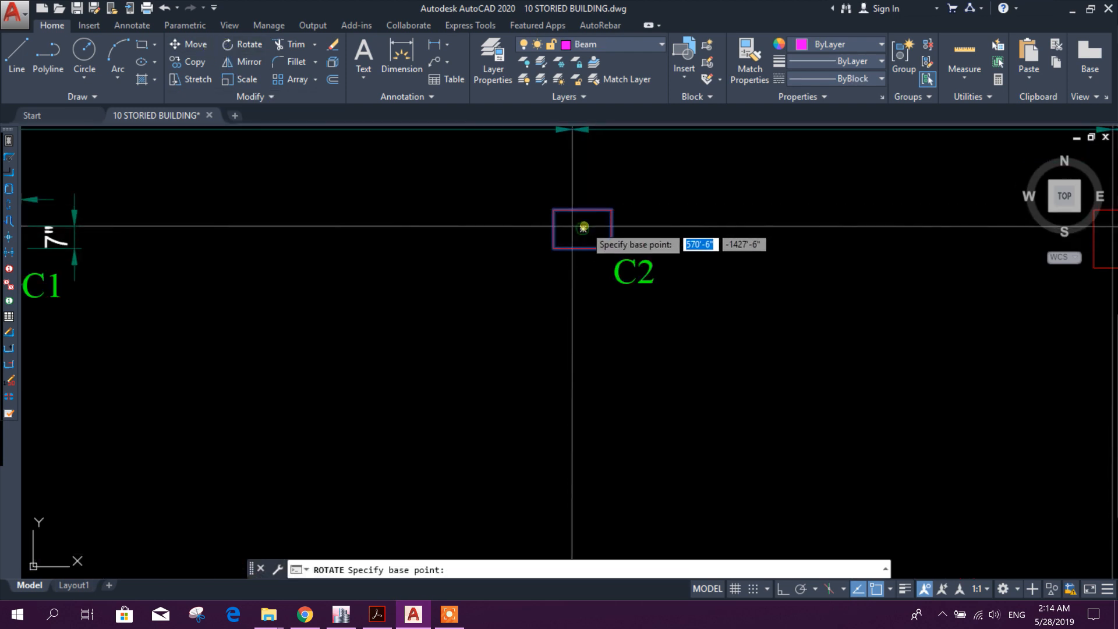
pyautogui.click(583, 227)
pyautogui.click(786, 591)
pyautogui.click(654, 411)
# - Move the rotated column at B-4 sideways so that it is centred on grid line B
pyautogui.scroll(2, 584, 202)
pyautogui.click(593, 196)
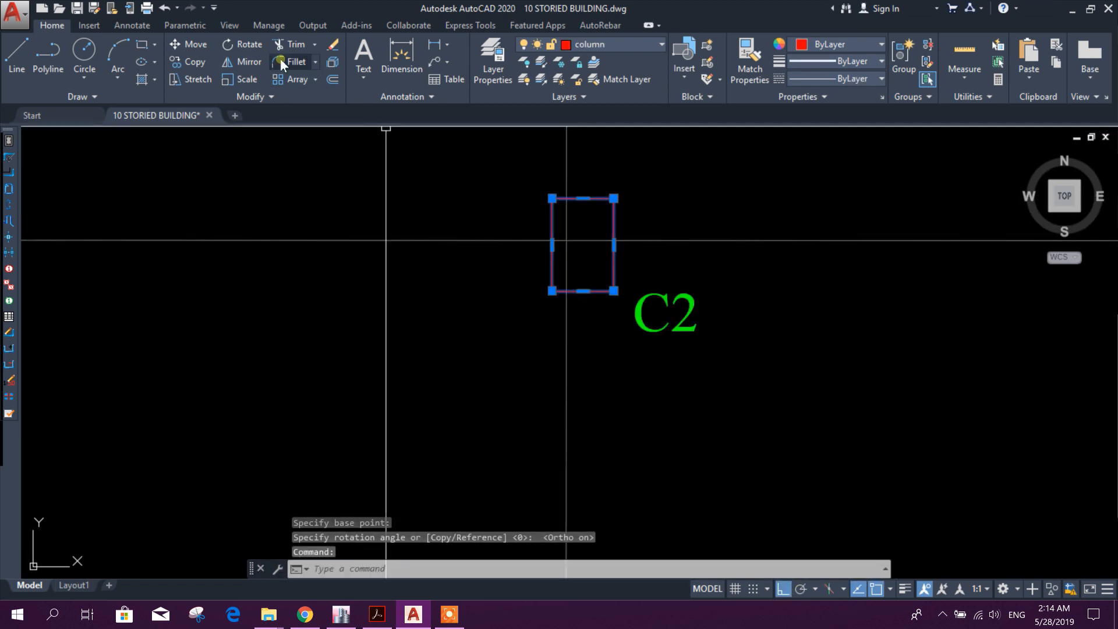
pyautogui.click(188, 44)
pyautogui.click(583, 199)
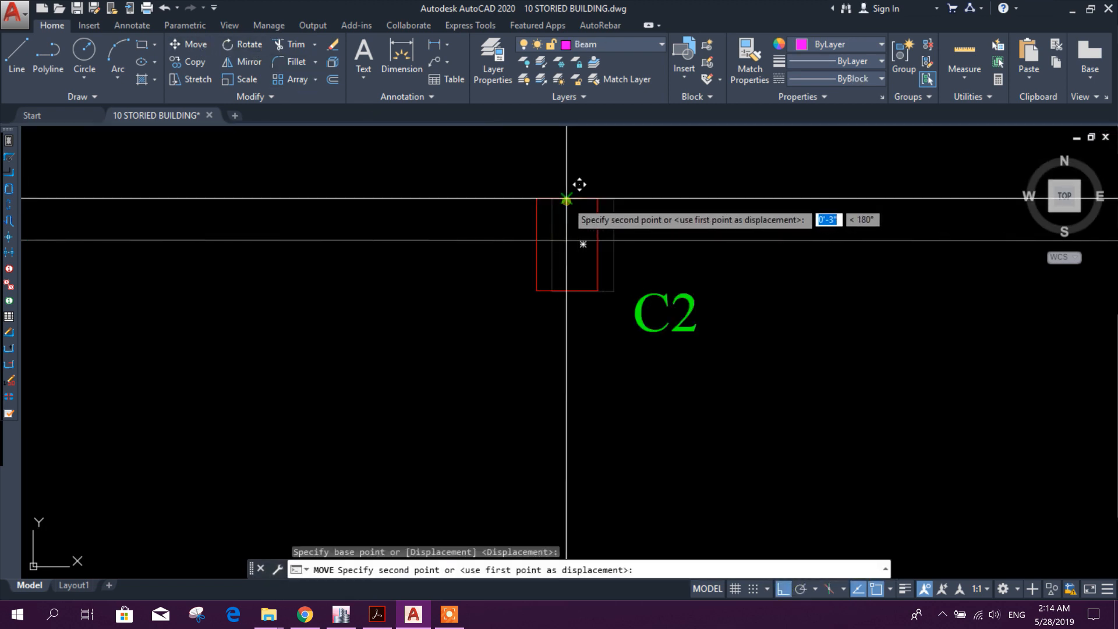
pyautogui.click(567, 198)
pyautogui.scroll(-2, 449, 367)
# - Check the column orientations in the ETABS plan view and, back in AutoCAD, rotate the column at D-3 by 90 degrees about its centre
pyautogui.click(342, 615)
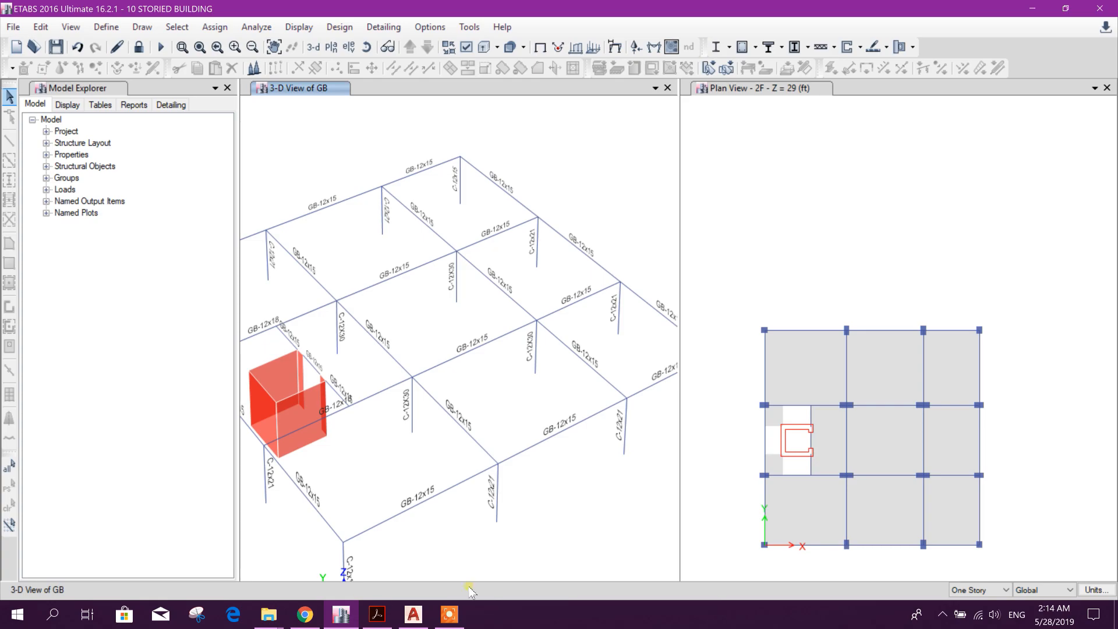
pyautogui.click(415, 618)
pyautogui.scroll(-6, 556, 340)
pyautogui.moveTo(632, 422); pyautogui.dragTo(582, 299, button='middle')
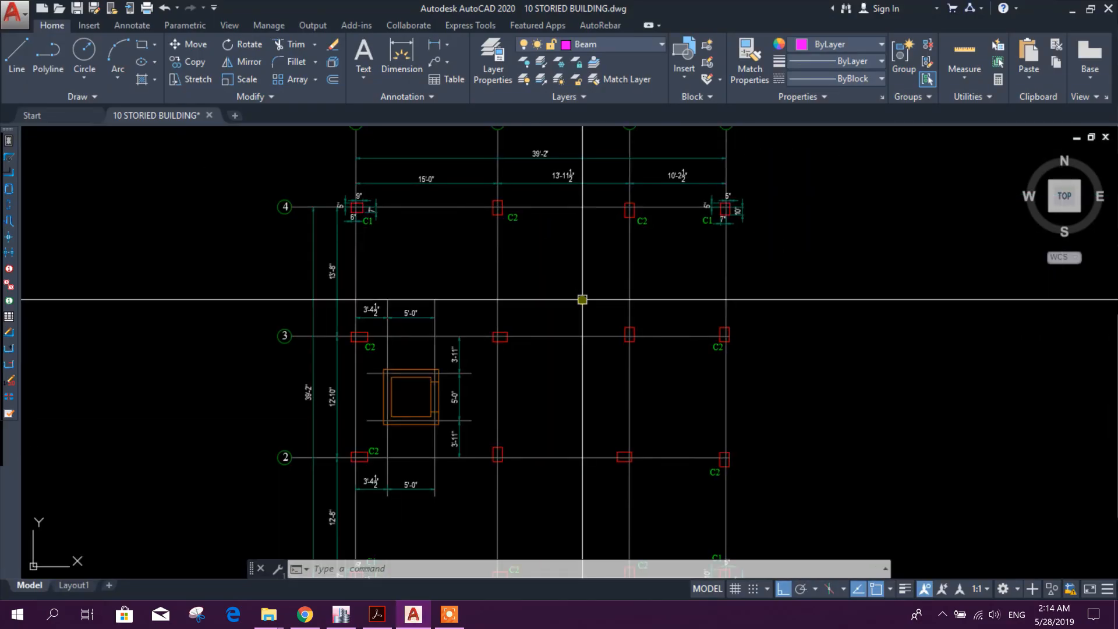
pyautogui.scroll(2, 718, 346)
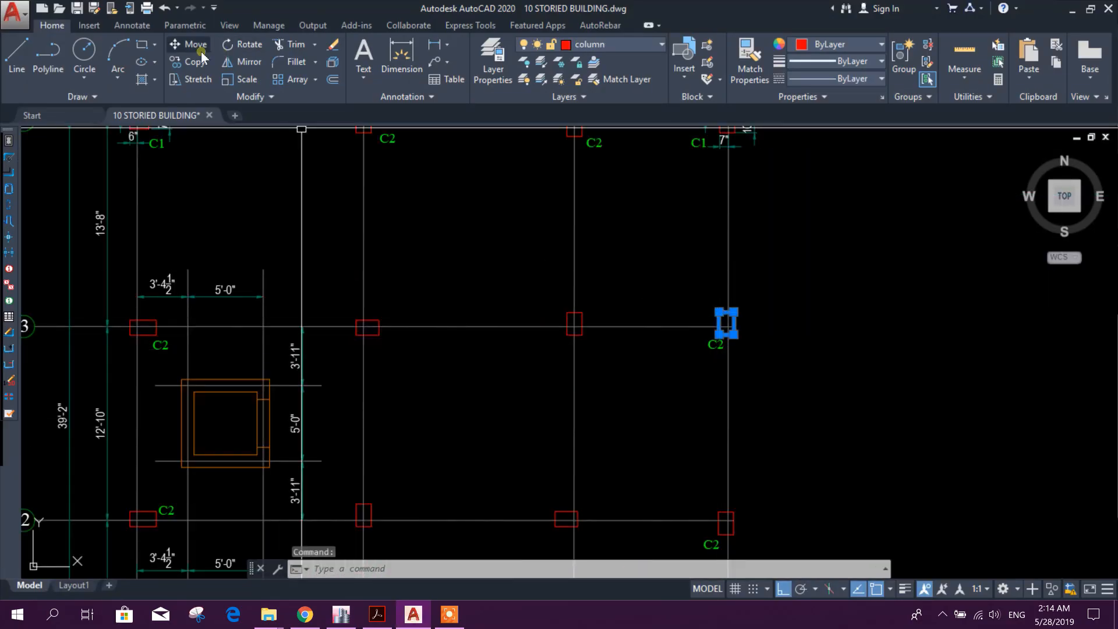
pyautogui.click(232, 48)
pyautogui.scroll(5, 740, 321)
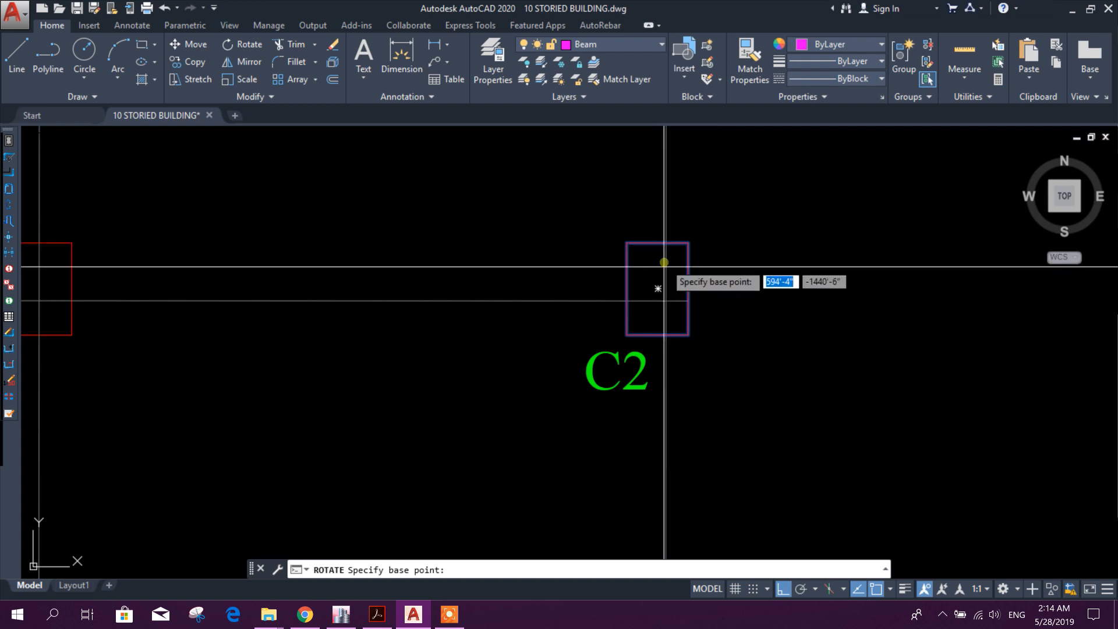
pyautogui.click(728, 323)
pyautogui.click(657, 302)
# - Move the rotated column at D-3 vertically so that it is centred on grid line 3
pyautogui.click(704, 289)
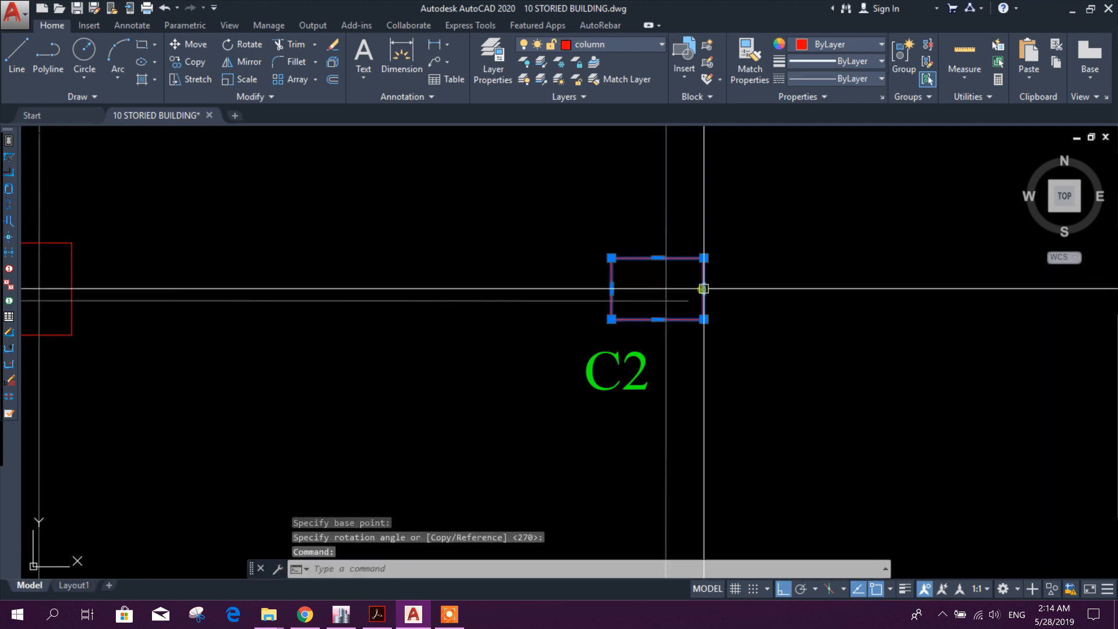
pyautogui.click(189, 44)
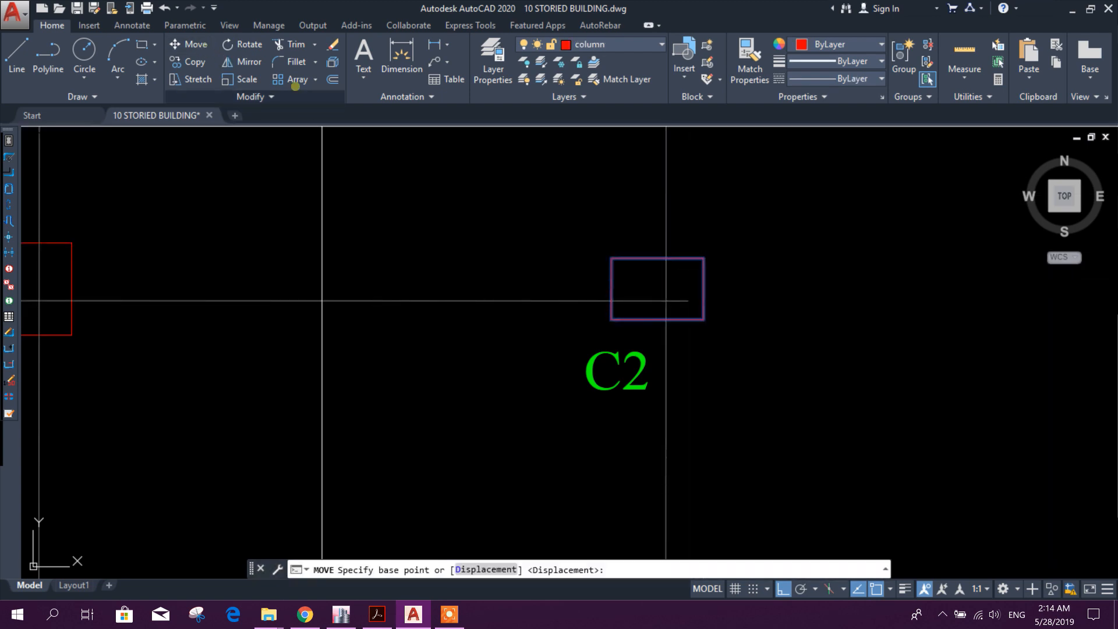
pyautogui.click(611, 288)
pyautogui.click(612, 302)
pyautogui.scroll(-8, 712, 312)
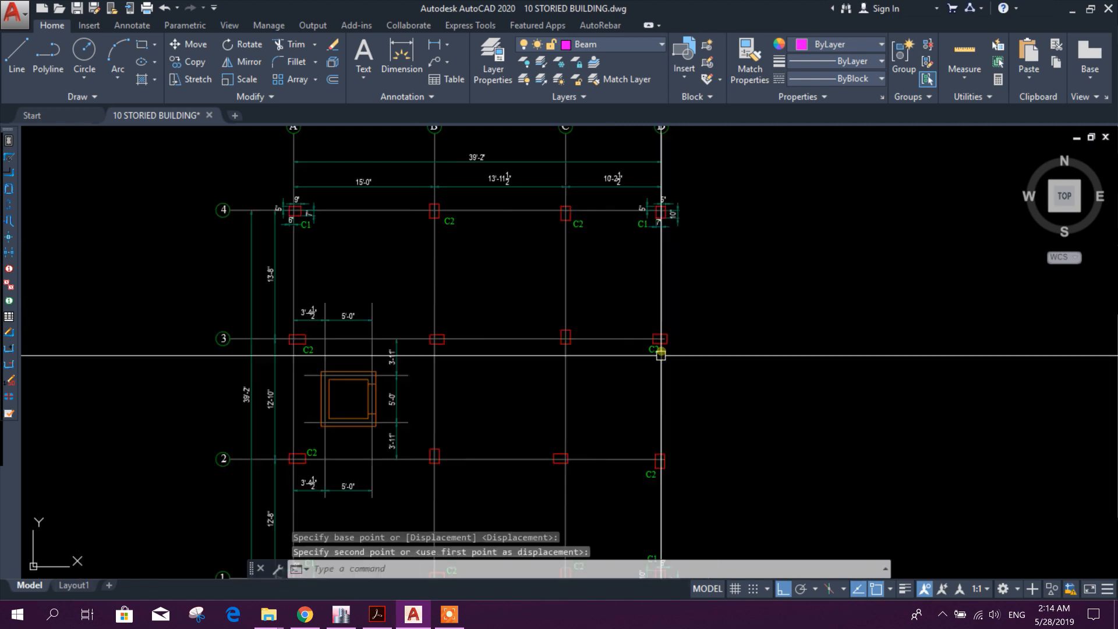
# - Delete the column at D-2
pyautogui.scroll(4, 693, 389)
pyautogui.click(669, 382)
pyautogui.press('Delete')
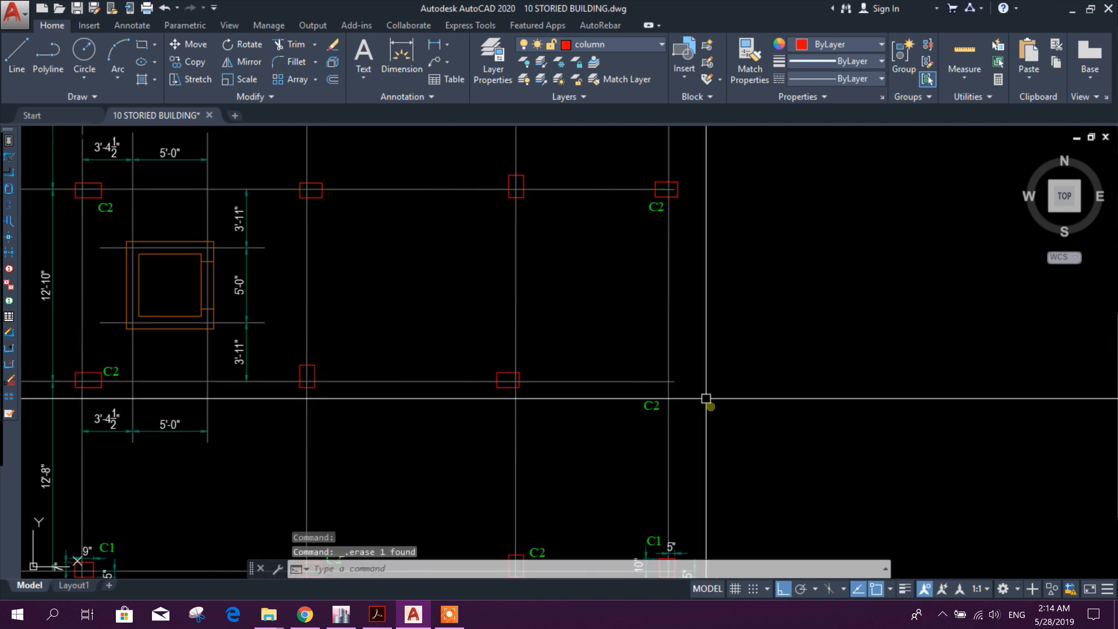
# - Delete the column at B-1
pyautogui.moveTo(593, 307); pyautogui.dragTo(657, 416, button='middle')
pyautogui.scroll(-4, 658, 415)
pyautogui.scroll(4, 589, 294)
pyautogui.moveTo(712, 444); pyautogui.dragTo(594, 261, button='middle')
pyautogui.scroll(-2, 594, 261)
pyautogui.moveTo(583, 421); pyautogui.dragTo(588, 348, button='middle')
pyautogui.scroll(4, 466, 435)
pyautogui.click(433, 447)
pyautogui.press('Delete')
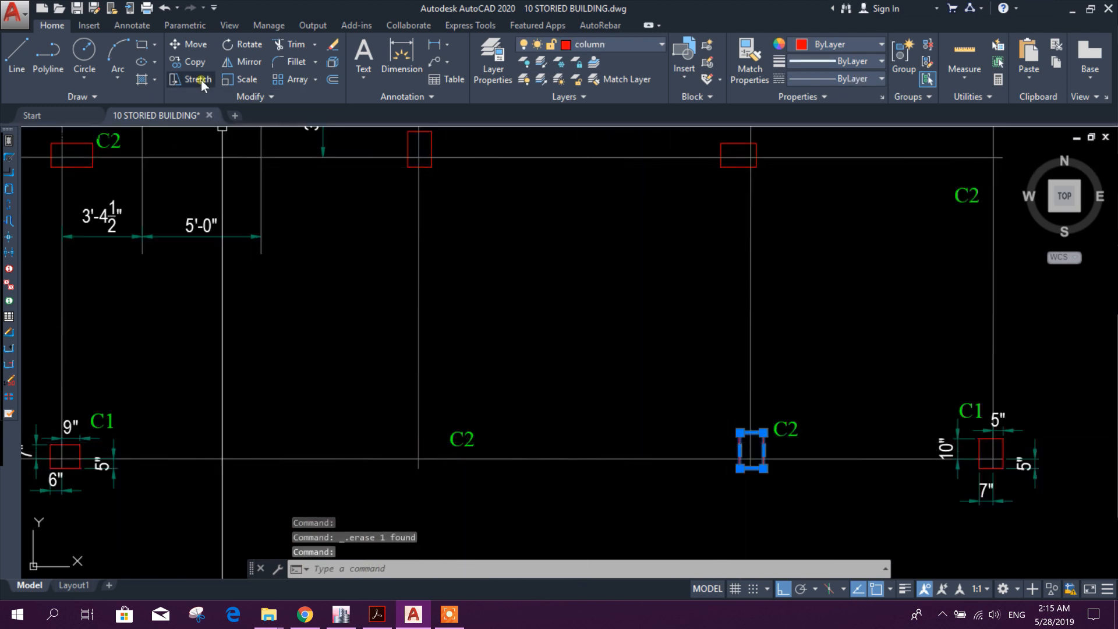
# - Copy the column at C-1 along grid line 1 to grid line B
pyautogui.click(192, 61)
pyautogui.scroll(2, 765, 449)
pyautogui.click(764, 421)
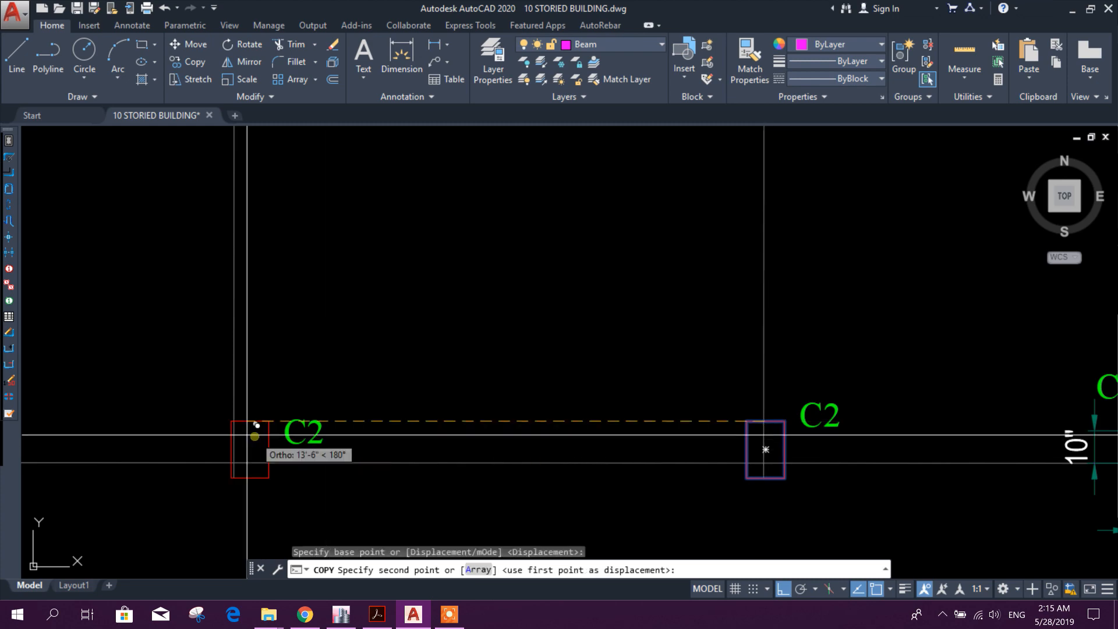
pyautogui.click(236, 422)
pyautogui.scroll(-2, 235, 421)
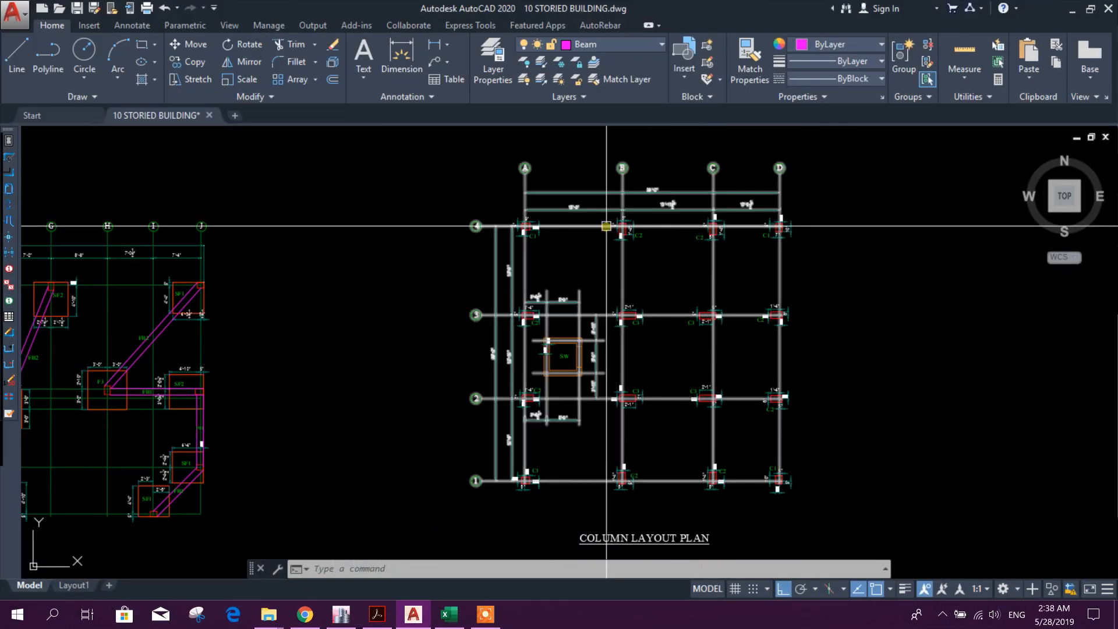
# - Examine the labels and dimensions of the columns throughout the column layout plan
pyautogui.scroll(3, 629, 321)
pyautogui.scroll(-3, 625, 394)
pyautogui.scroll(2, 603, 392)
pyautogui.scroll(1, 603, 393)
pyautogui.scroll(-1, 602, 392)
pyautogui.scroll(-1, 586, 350)
pyautogui.moveTo(588, 404); pyautogui.dragTo(584, 382, button='middle')
# - Examine the Schedule of Column Reinforcement with its C1, C2 and C3 section details
pyautogui.scroll(-4, 585, 382)
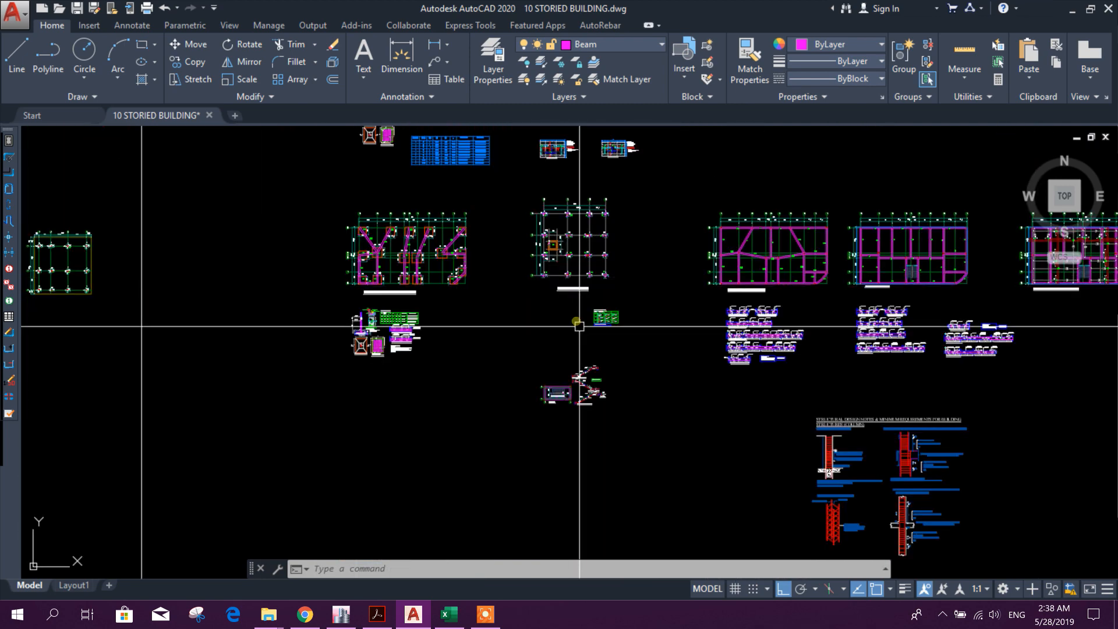
pyautogui.scroll(5, 689, 295)
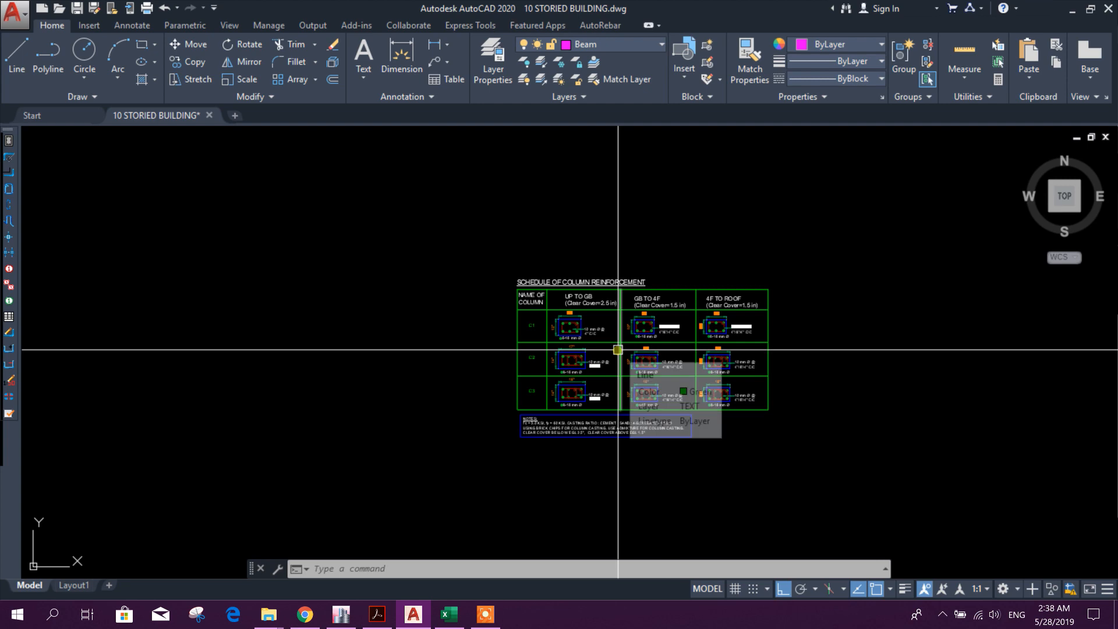
pyautogui.scroll(2, 554, 319)
pyautogui.scroll(2, 634, 277)
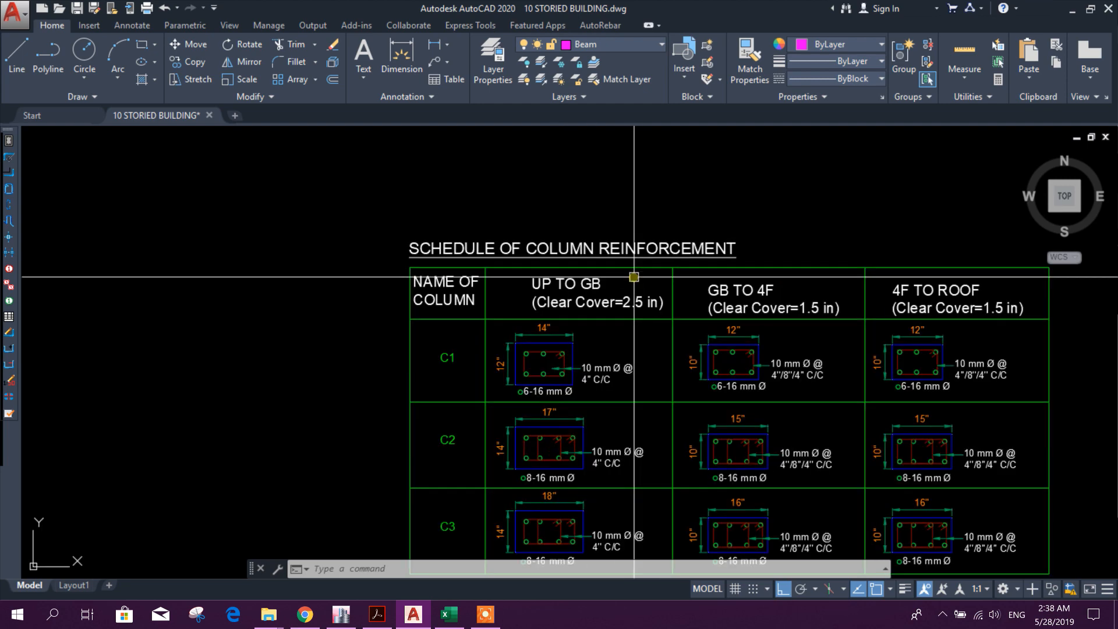
pyautogui.scroll(-6, 635, 277)
pyautogui.scroll(4, 594, 326)
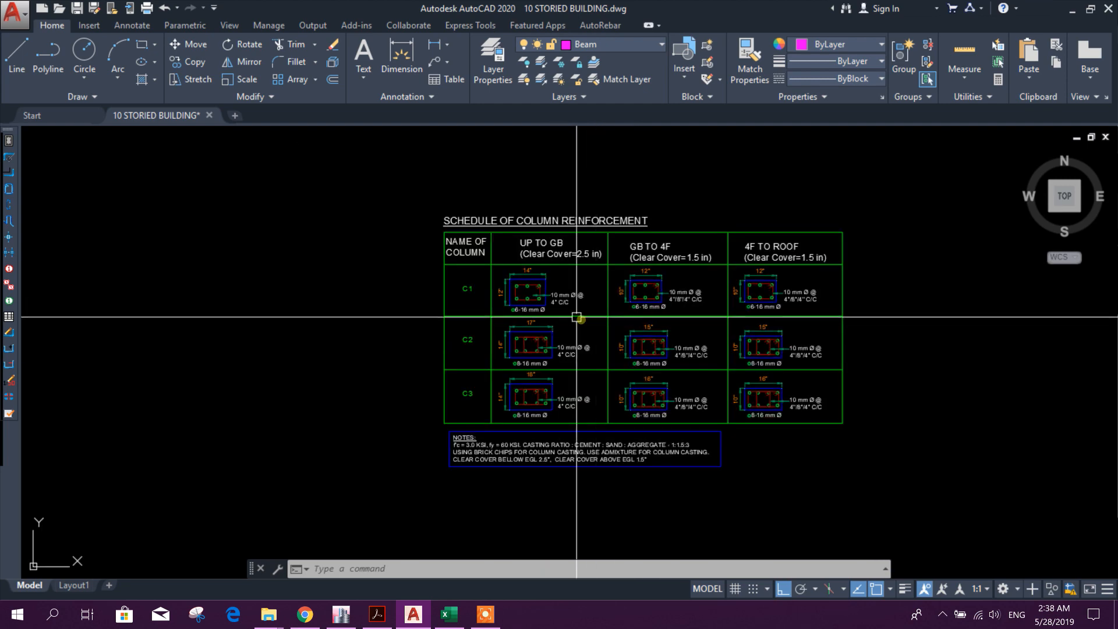
pyautogui.scroll(4, 533, 311)
pyautogui.scroll(2, 449, 219)
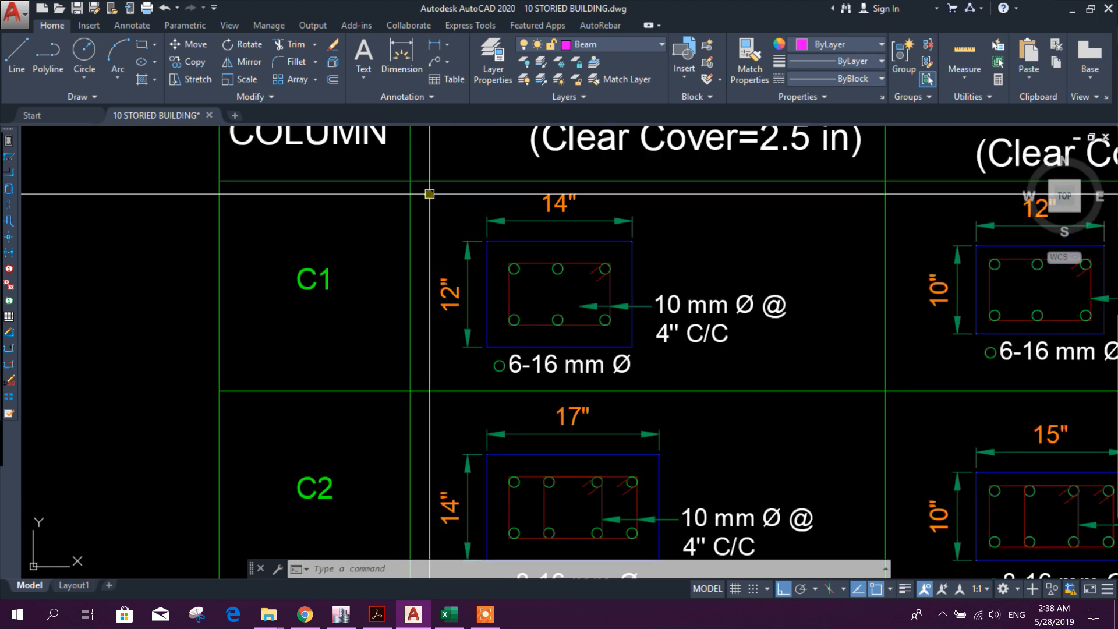
# - Move all nine column section details out of the reinforcement schedule to the empty area left of the table
pyautogui.click(430, 192)
pyautogui.scroll(-2, 615, 251)
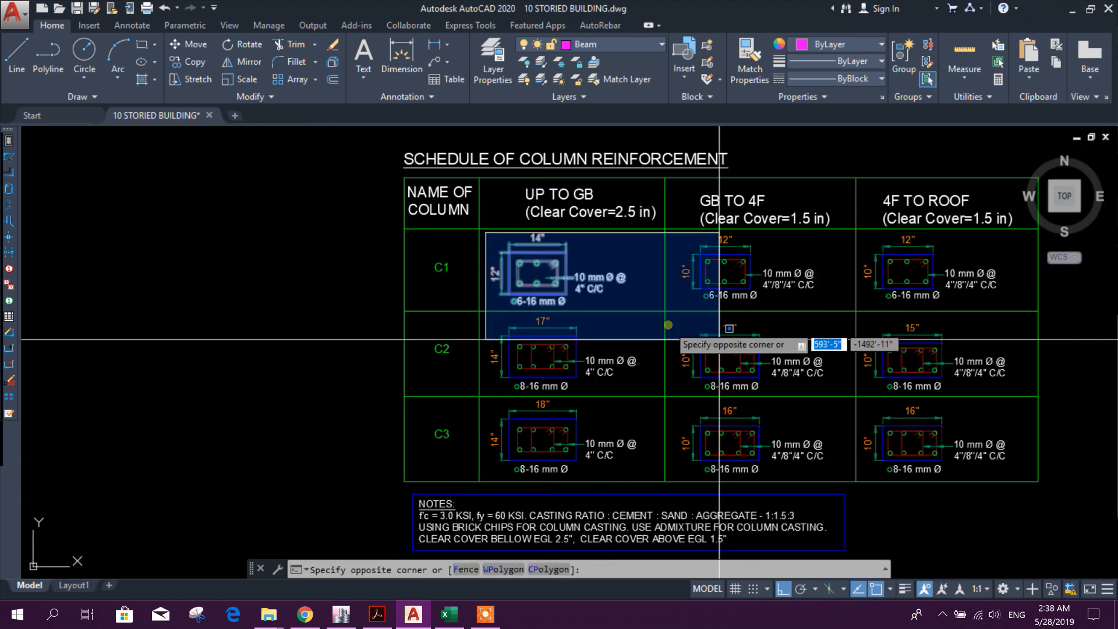
pyautogui.click(1026, 484)
pyautogui.click(187, 46)
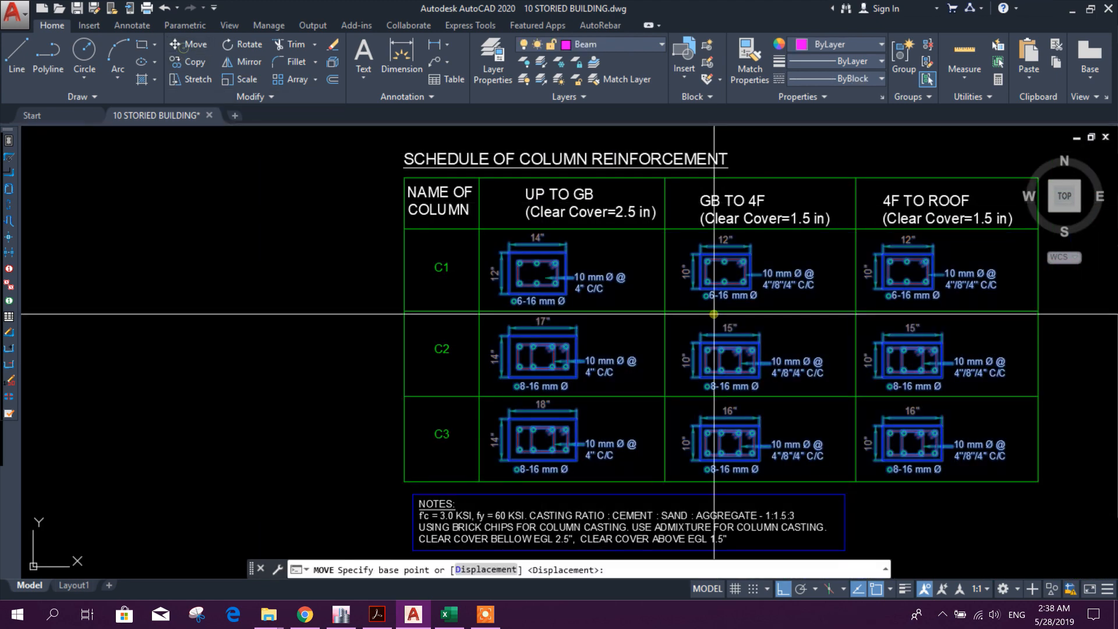
pyautogui.click(772, 355)
pyautogui.scroll(-5, 772, 354)
pyautogui.click(357, 372)
# - Copy one C1, one C2 and one C3 column outline from the column layout plan to the Schedule of Column Reinforcement
pyautogui.moveTo(705, 348); pyautogui.dragTo(687, 420, button='middle')
pyautogui.scroll(2, 660, 415)
pyautogui.scroll(-5, 634, 408)
pyautogui.moveTo(632, 303); pyautogui.dragTo(615, 413, button='middle')
pyautogui.moveTo(429, 242); pyautogui.dragTo(431, 360, button='middle')
pyautogui.scroll(8, 402, 227)
pyautogui.click(394, 237)
pyautogui.scroll(-4, 411, 250)
pyautogui.moveTo(502, 377); pyautogui.dragTo(489, 293, button='middle')
pyautogui.scroll(3, 422, 386)
pyautogui.scroll(-3, 441, 317)
pyautogui.click(413, 327)
pyautogui.scroll(4, 626, 360)
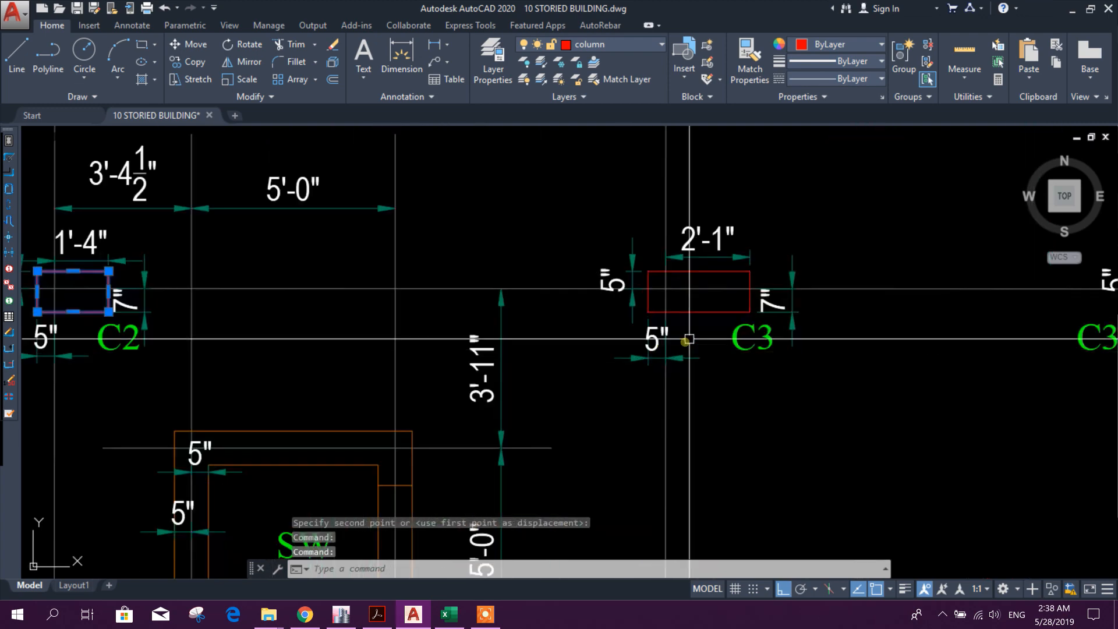
pyautogui.click(196, 65)
pyautogui.scroll(-8, 547, 286)
pyautogui.click(629, 332)
pyautogui.moveTo(645, 464); pyautogui.dragTo(618, 372, button='middle')
pyautogui.scroll(-4, 619, 372)
pyautogui.scroll(8, 687, 474)
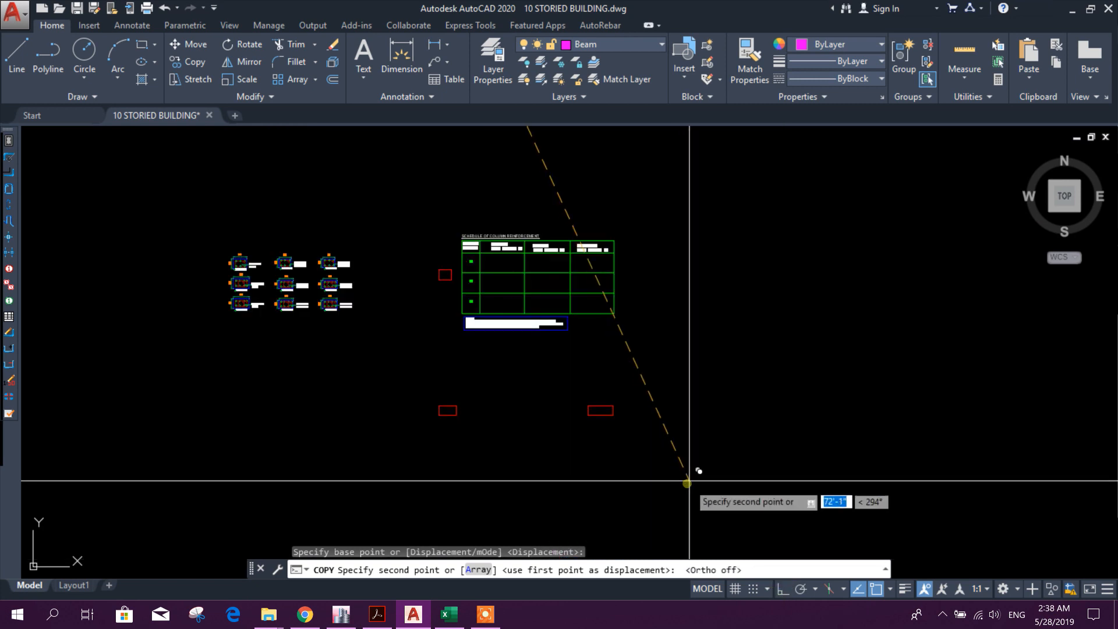
pyautogui.press('Escape')
# - Move the copied C2 outline into the C2 row of the schedule, under GB TO 4F
pyautogui.moveTo(608, 393); pyautogui.dragTo(789, 402, button='middle')
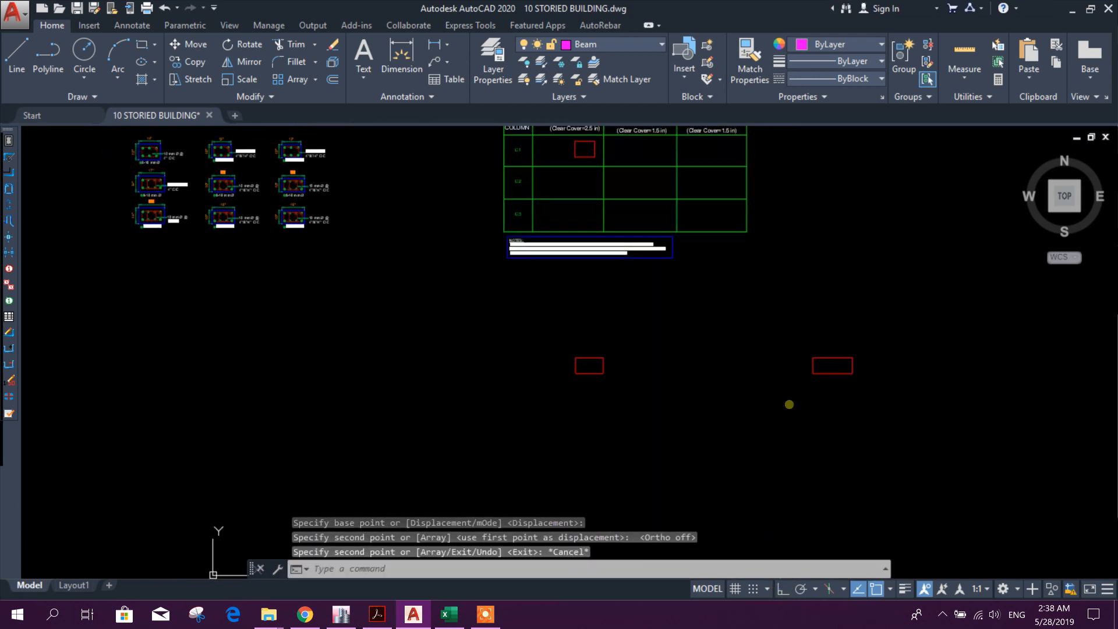
pyautogui.click(604, 366)
pyautogui.click(196, 43)
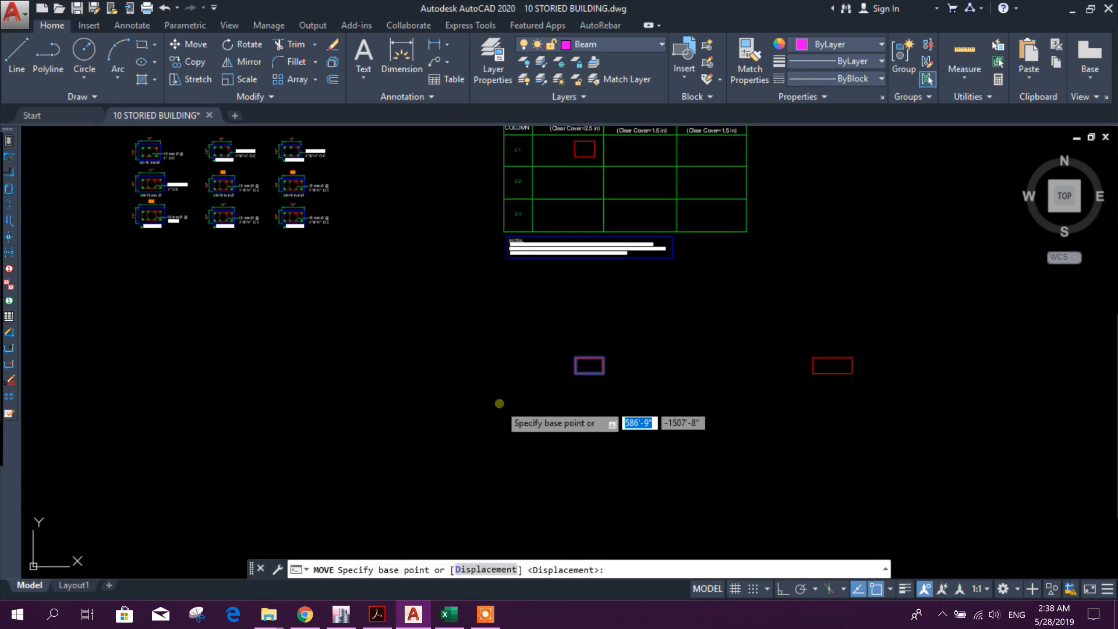
pyautogui.click(500, 404)
pyautogui.click(557, 221)
pyautogui.scroll(3, 544, 247)
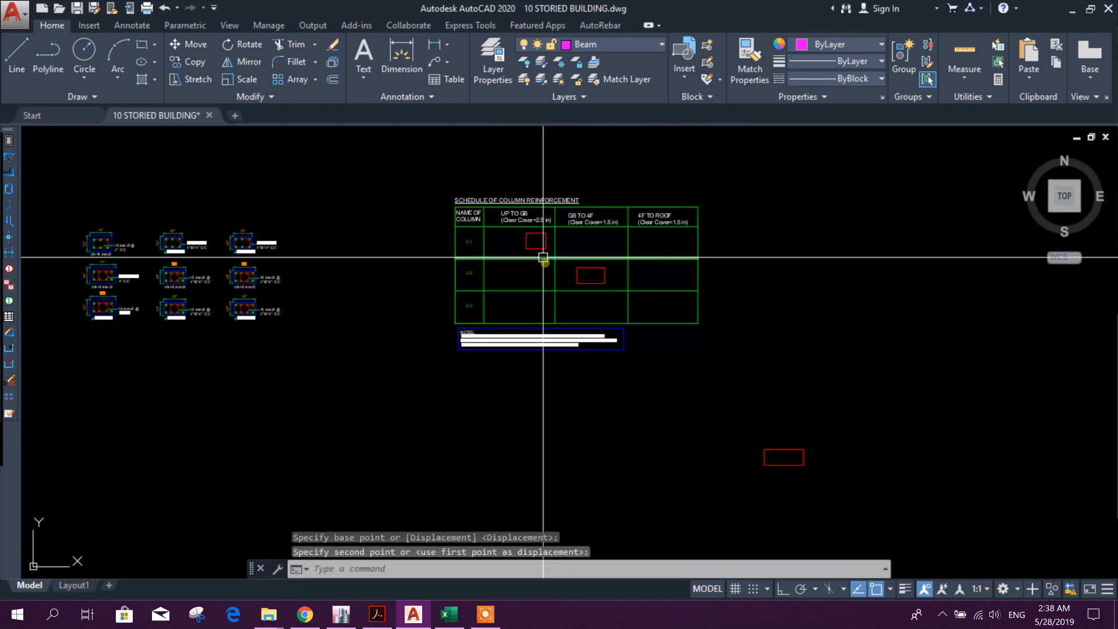
# - Move the C1 outline into the C1 row of the schedule, under GB TO 4F
pyautogui.click(201, 46)
pyautogui.scroll(4, 586, 204)
pyautogui.click(587, 224)
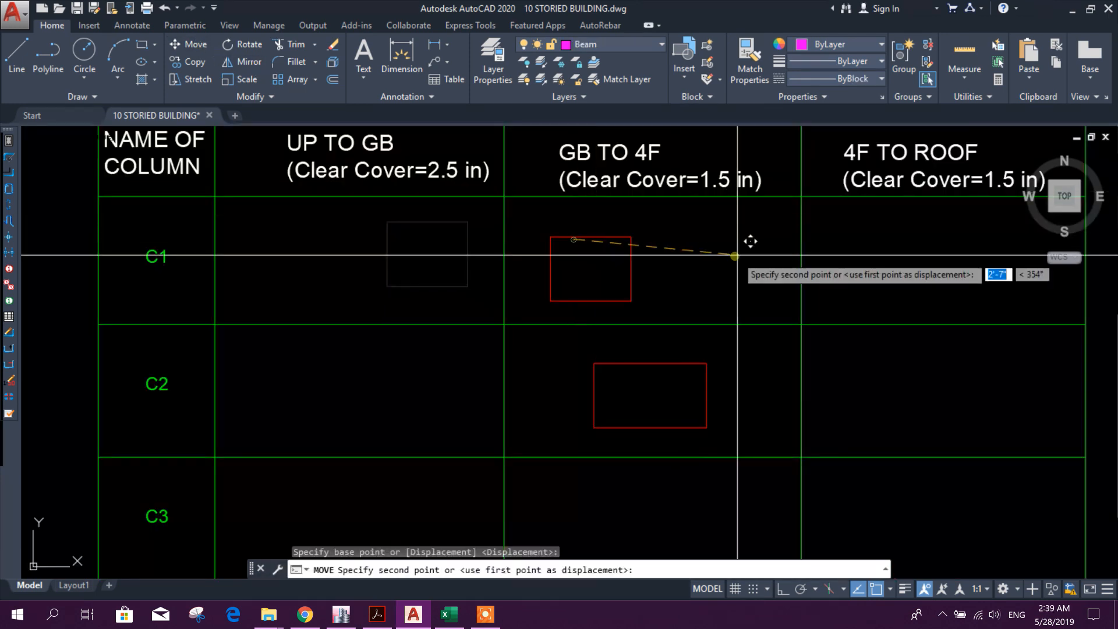
pyautogui.scroll(-6, 627, 256)
pyautogui.scroll(2, 737, 377)
# - Move the C3 outline into the C3 row of the schedule, under GB TO 4F
pyautogui.click(772, 394)
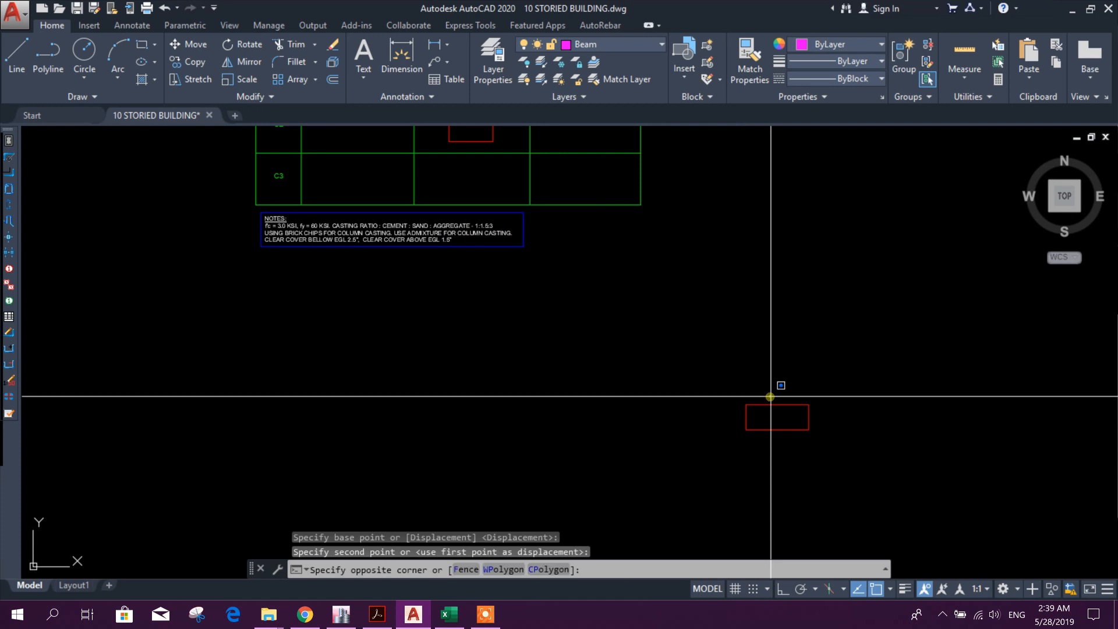
pyautogui.click(760, 419)
pyautogui.click(202, 45)
pyautogui.click(978, 414)
pyautogui.moveTo(752, 274); pyautogui.dragTo(787, 392, button='middle')
pyautogui.scroll(2, 782, 364)
pyautogui.press('Escape')
pyautogui.scroll(-3, 928, 367)
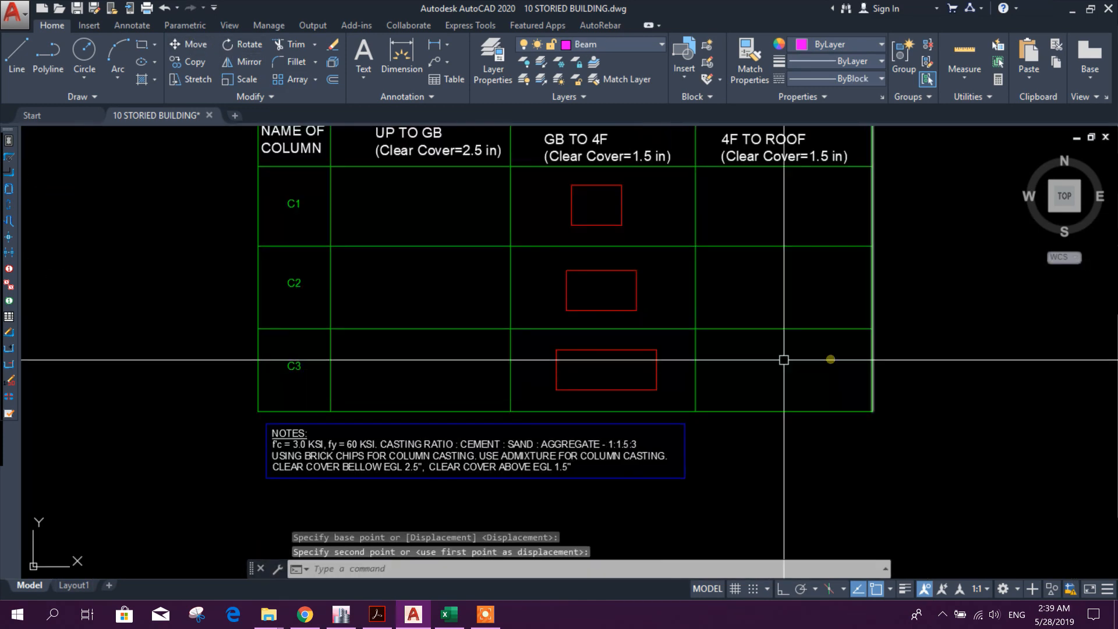
# - Examine the C1, C2 and C3 outlines placed in the reinforcement schedule
pyautogui.scroll(3, 640, 292)
pyautogui.moveTo(639, 282); pyautogui.dragTo(632, 335, button='middle')
pyautogui.scroll(2, 694, 309)
pyautogui.scroll(-3, 580, 220)
pyautogui.scroll(-2, 579, 220)
pyautogui.moveTo(567, 287); pyautogui.dragTo(614, 290, button='middle')
pyautogui.scroll(2, 625, 273)
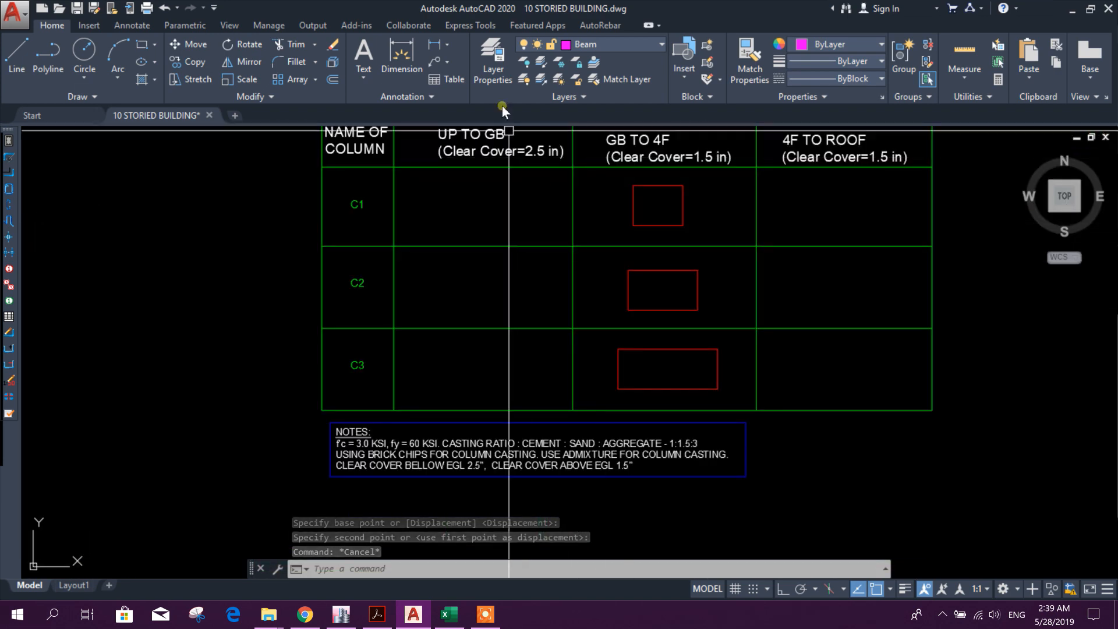
pyautogui.click(434, 45)
pyautogui.moveTo(511, 218); pyautogui.dragTo(518, 257, button='middle')
pyautogui.scroll(4, 518, 257)
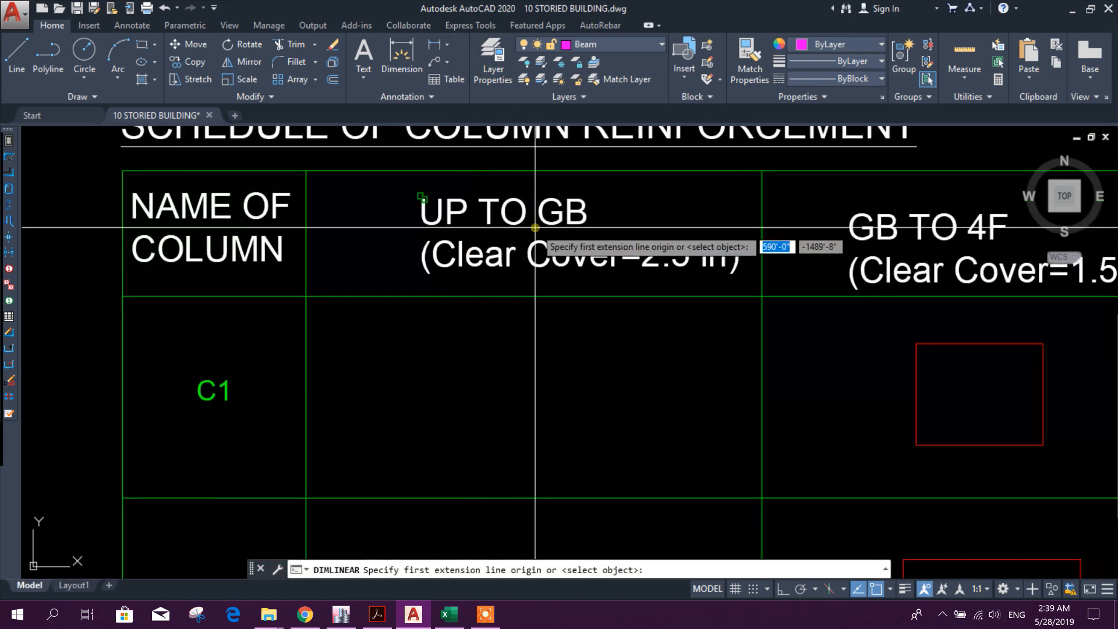
pyautogui.press('Escape')
# - Examine the clear cover headings of the schedule together with the GB TO 4F column outlines
pyautogui.scroll(-2, 554, 279)
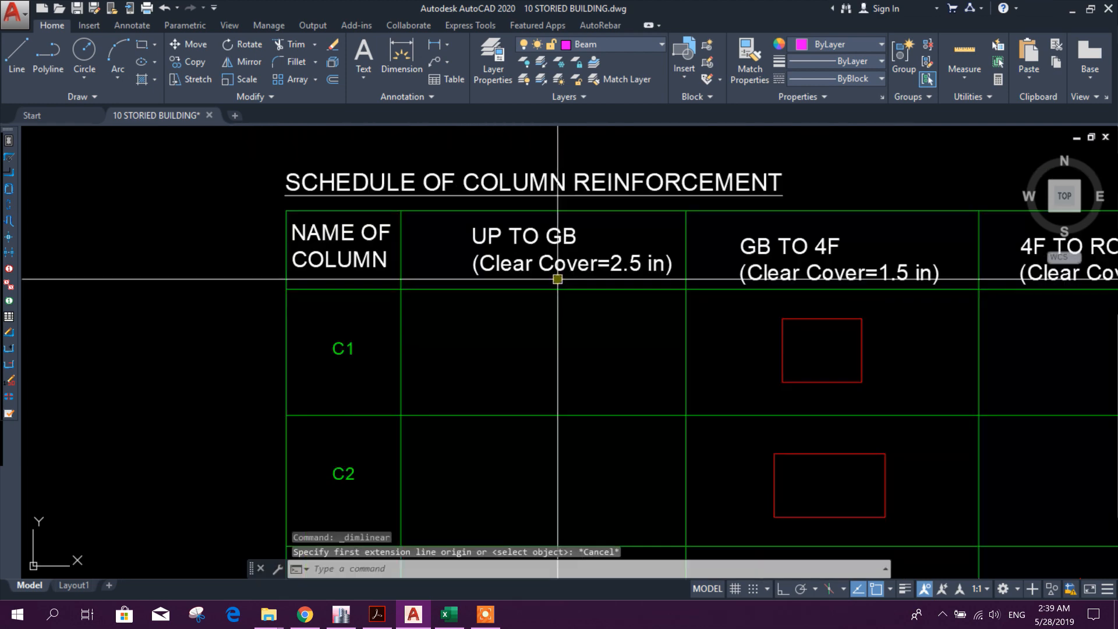
pyautogui.scroll(4, 629, 270)
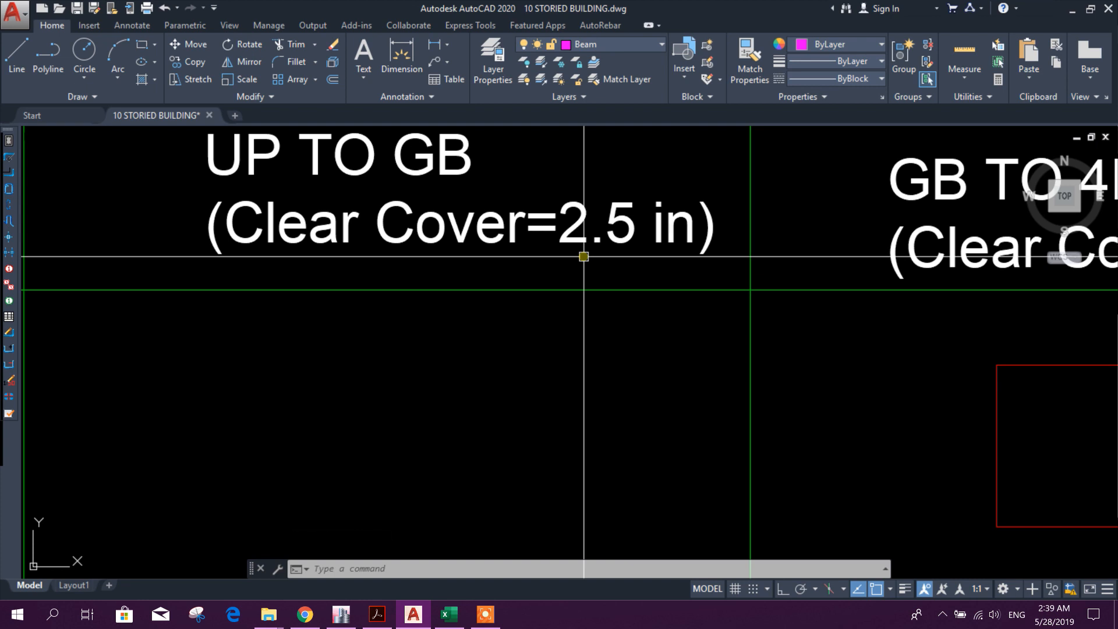
pyautogui.scroll(-6, 612, 337)
pyautogui.moveTo(730, 428)
pyautogui.mouseDown(button='middle')
pyautogui.moveTo(735, 336)
pyautogui.moveTo(689, 358)
pyautogui.mouseUp(button='middle')
pyautogui.scroll(2, 745, 345)
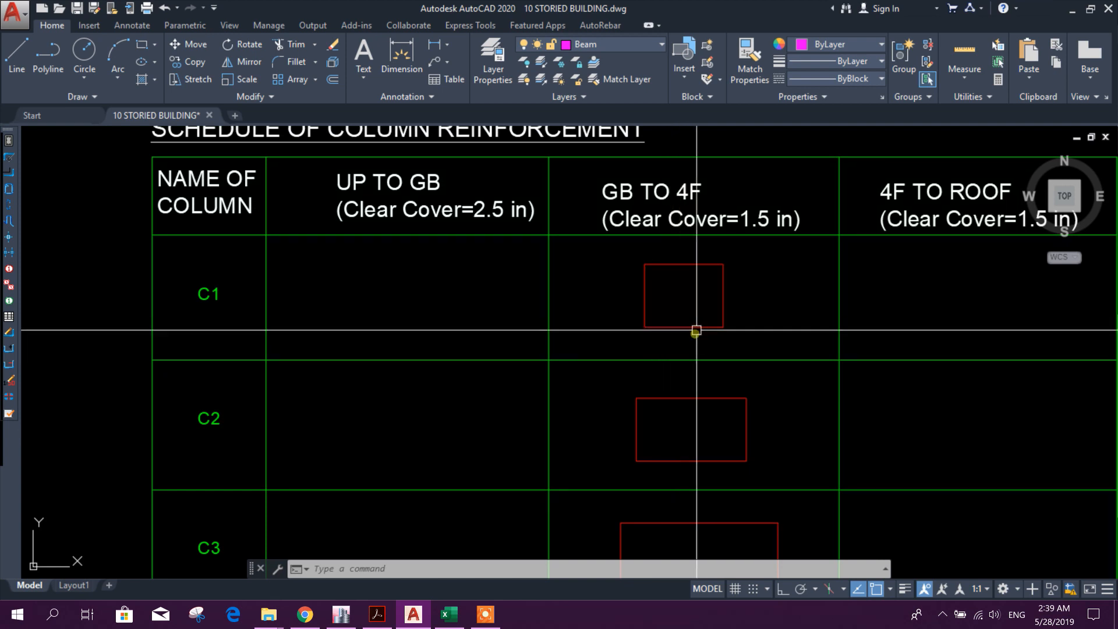
# - Check the width and height of the C1 outline under GB TO 4F with linear dimension previews
pyautogui.click(402, 53)
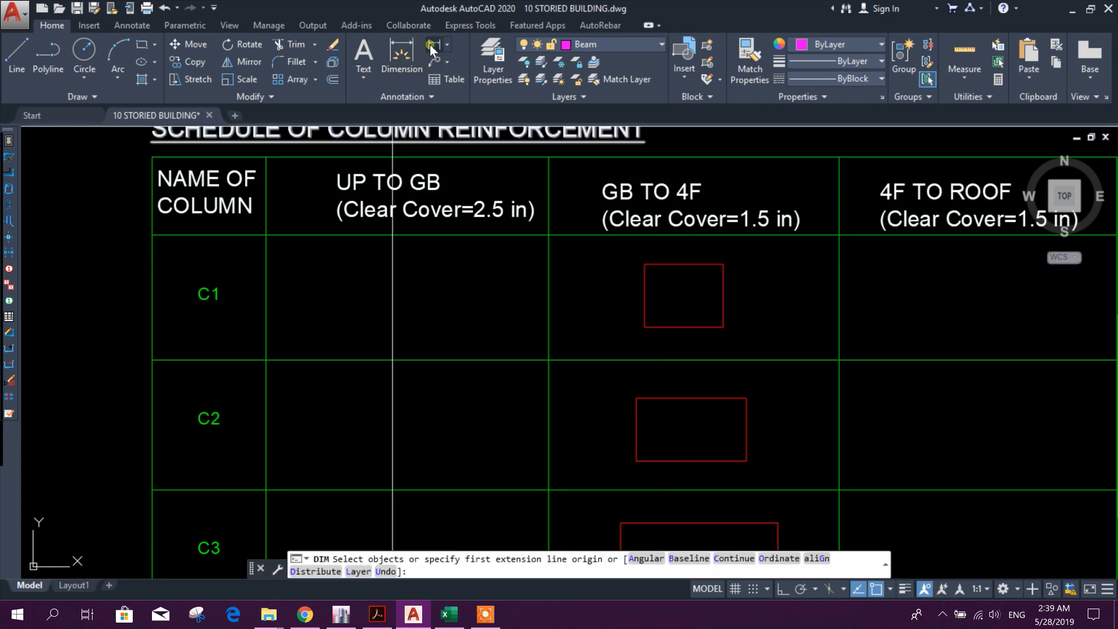
pyautogui.click(434, 46)
pyautogui.press('Return')
pyautogui.click(666, 264)
pyautogui.scroll(4, 666, 264)
pyautogui.press('Escape')
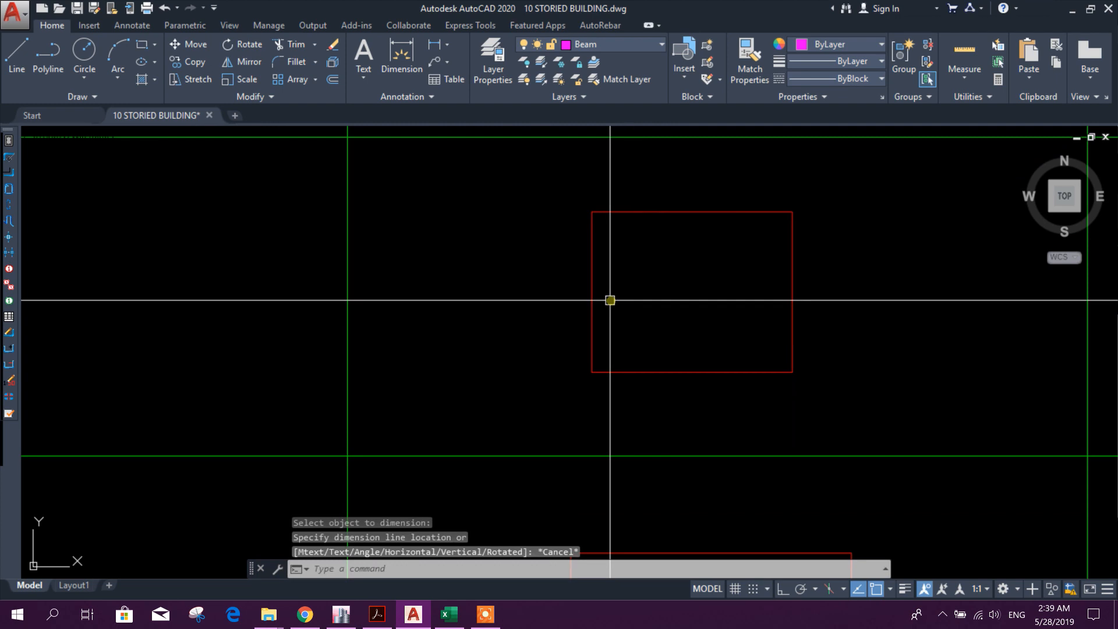
pyautogui.press('Return')
pyautogui.press('Return')
pyautogui.click(592, 294)
pyautogui.scroll(-5, 586, 289)
pyautogui.press('Escape')
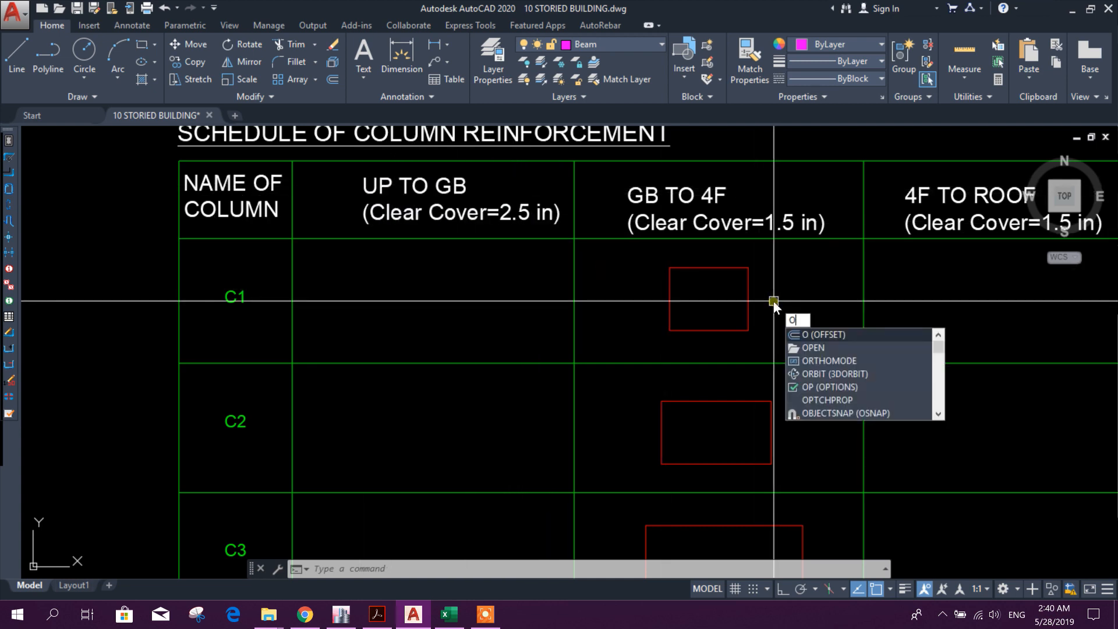
# - Offset the C1, C2 and C3 outlines under GB TO 4F outward by 1 inch
pyautogui.press('Return')
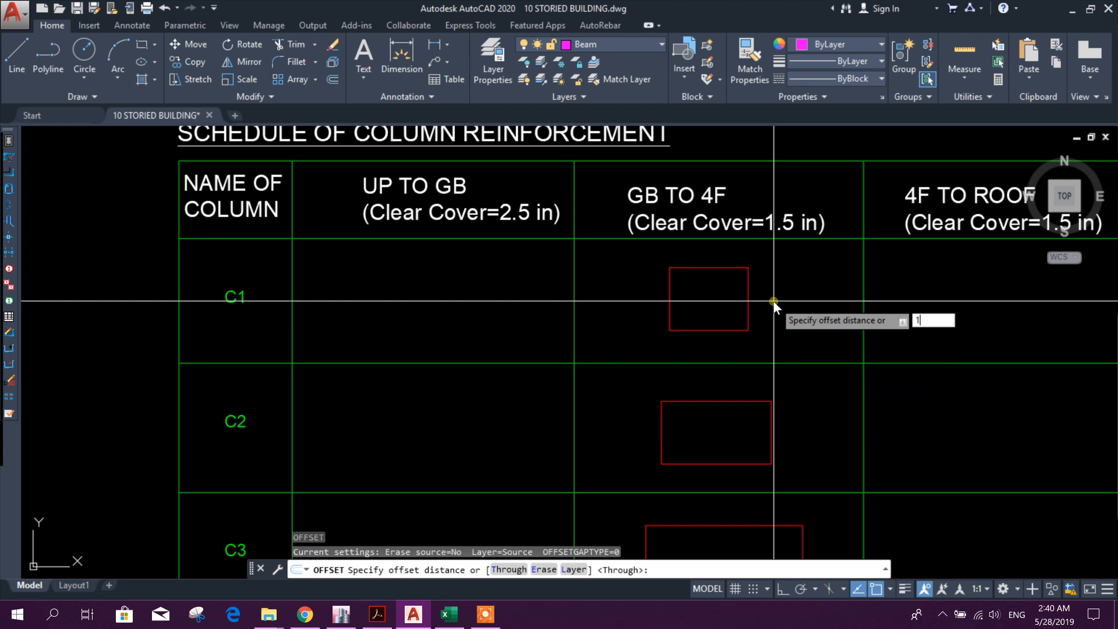
pyautogui.press('Return')
pyautogui.click(752, 290)
pyautogui.click(758, 299)
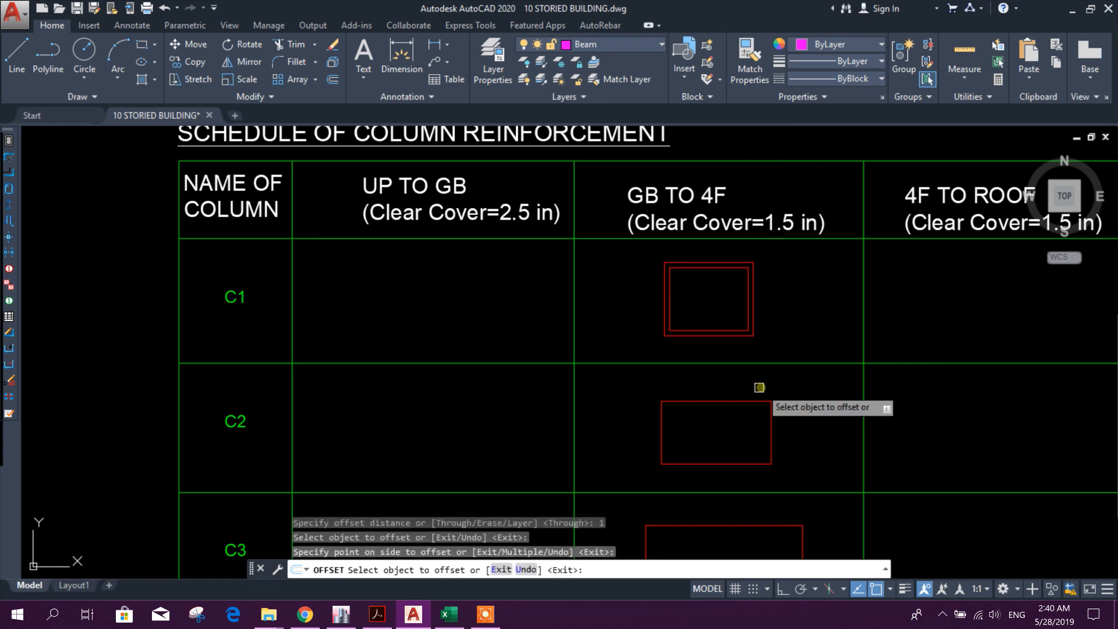
pyautogui.moveTo(761, 389); pyautogui.dragTo(768, 318, button='middle')
pyautogui.moveTo(837, 379); pyautogui.dragTo(847, 314, button='middle')
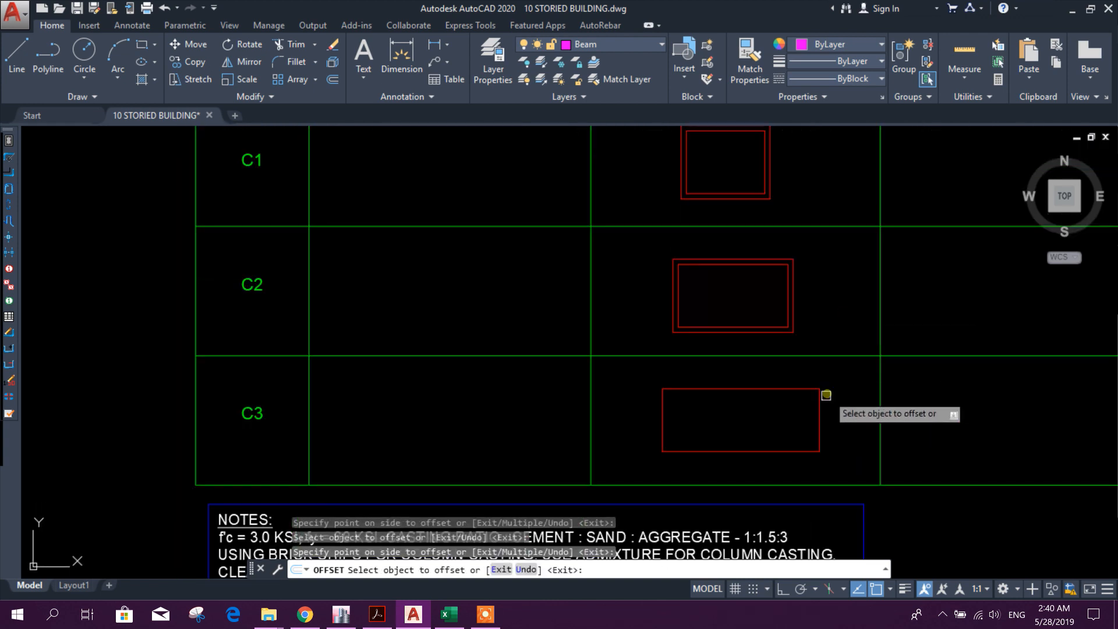
pyautogui.press('Escape')
# - Move the three outer offset outlines into the C1, C2 and C3 rows under UP TO GB
pyautogui.click(805, 383)
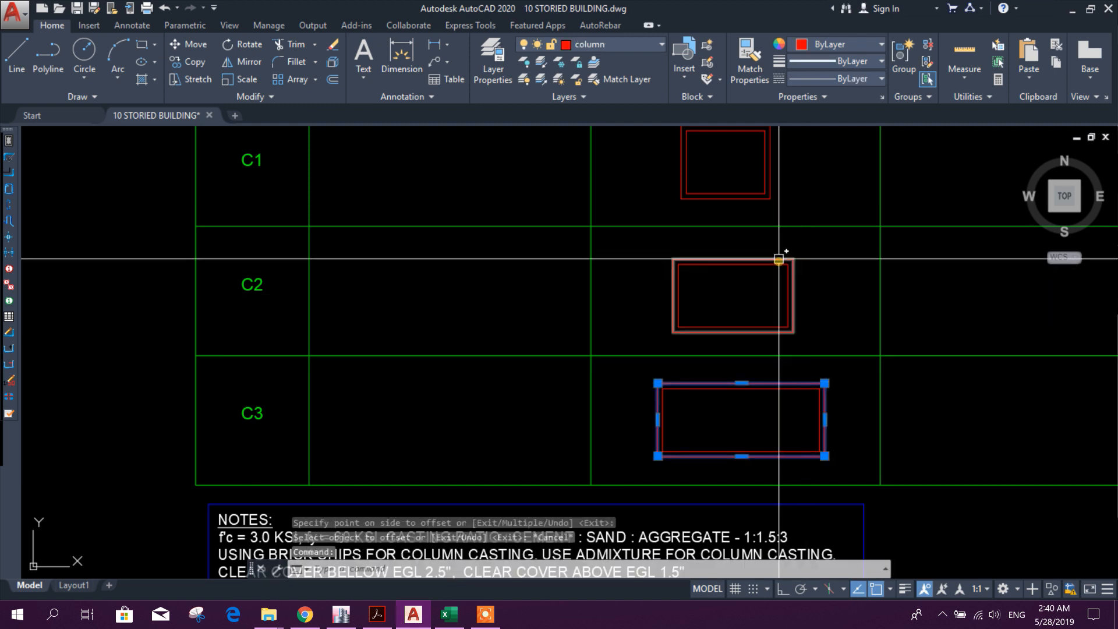
pyautogui.click(779, 255)
pyautogui.moveTo(796, 194); pyautogui.dragTo(791, 303, button='middle')
pyautogui.click(765, 242)
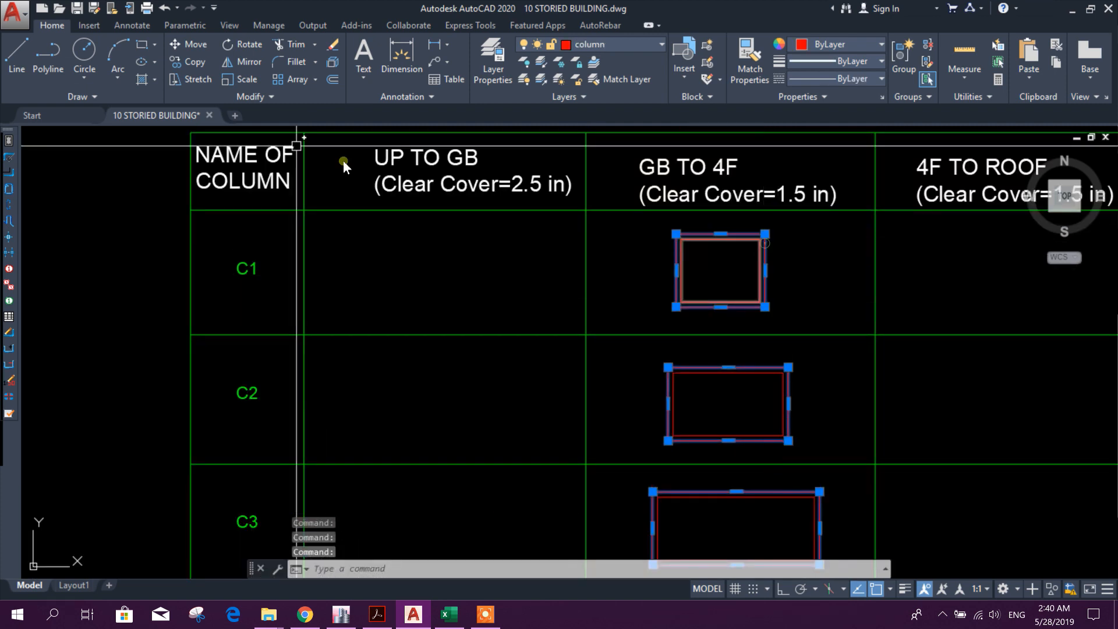
pyautogui.click(186, 45)
pyautogui.click(696, 315)
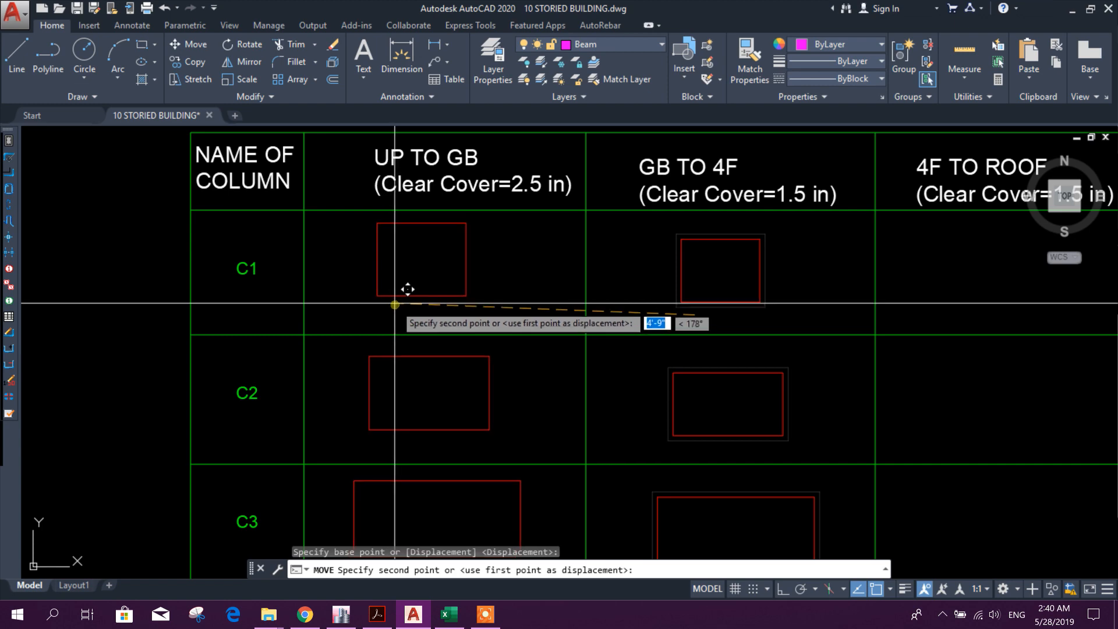
pyautogui.press('Escape')
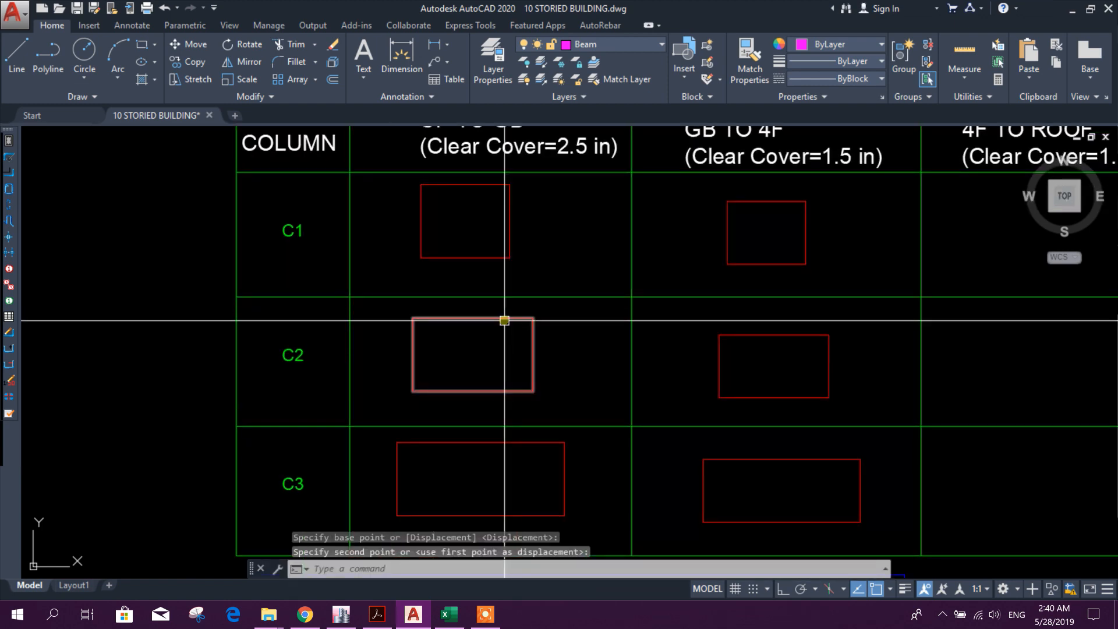
# - Add a linear dimension for the height of the C1 outline under UP TO GB, placed at its left side
pyautogui.scroll(-4, 535, 323)
pyautogui.scroll(4, 536, 323)
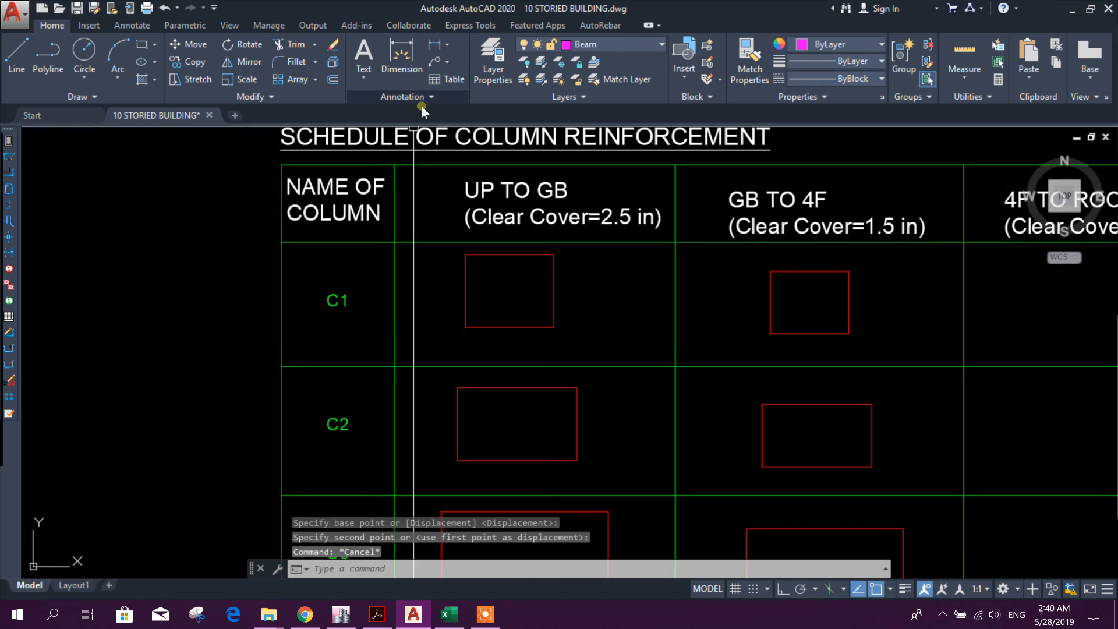
pyautogui.scroll(-6, 481, 291)
pyautogui.scroll(4, 452, 326)
pyautogui.moveTo(434, 333)
pyautogui.mouseDown(button='middle')
pyautogui.moveTo(665, 334)
pyautogui.moveTo(592, 338)
pyautogui.mouseUp(button='middle')
pyautogui.click(434, 44)
pyautogui.scroll(2, 705, 289)
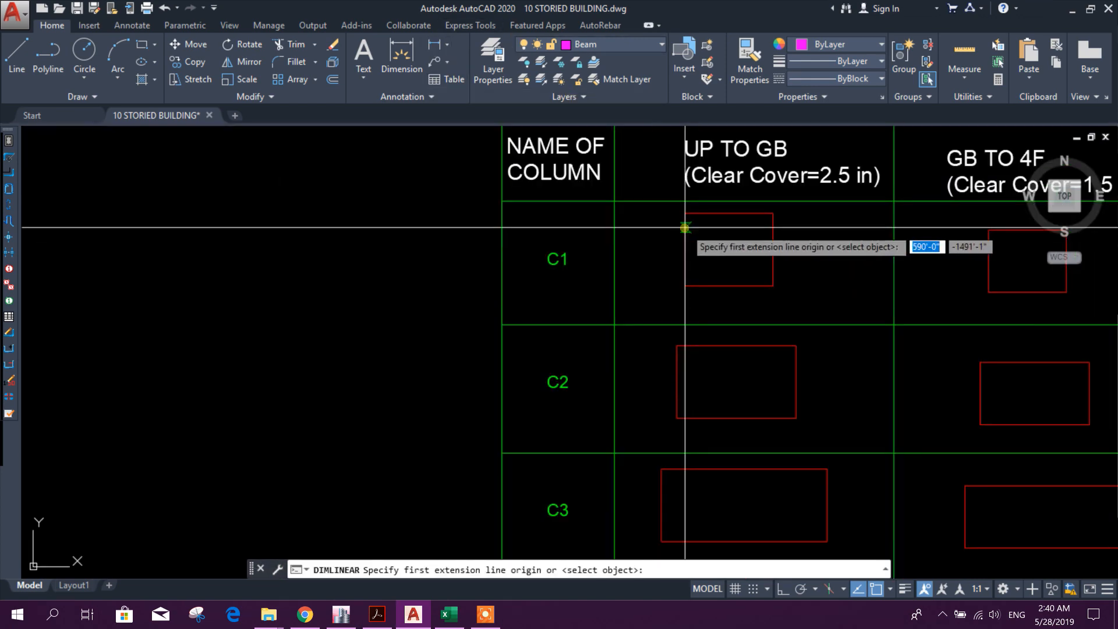
pyautogui.click(685, 214)
pyautogui.click(686, 286)
pyautogui.click(670, 274)
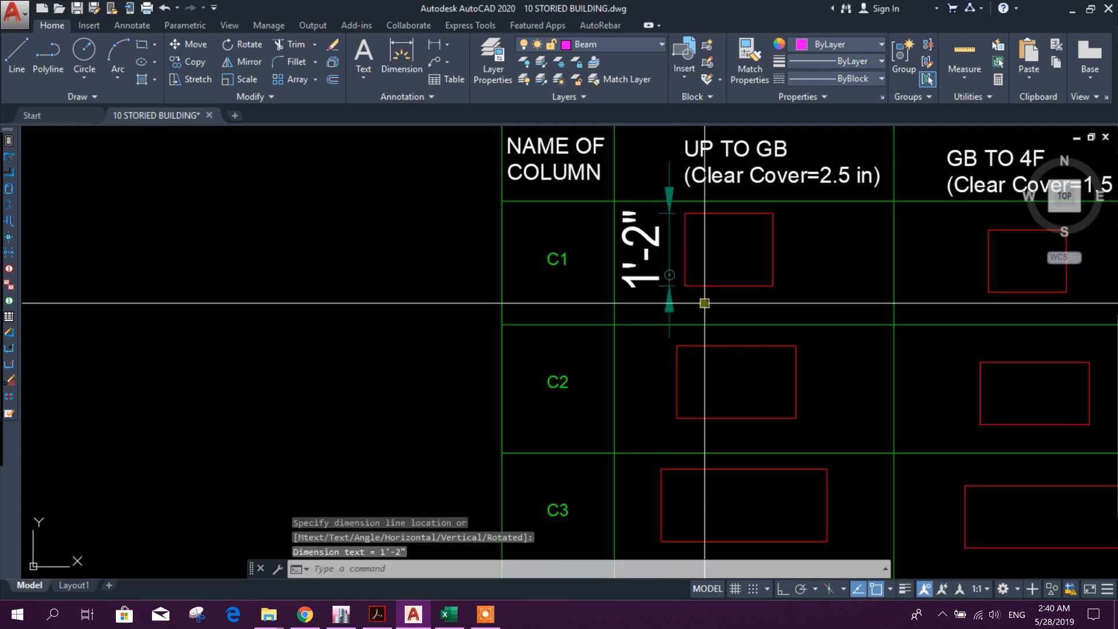
# - Match the C1 height dimension's properties to a dimension in the old column section details
pyautogui.scroll(-4, 705, 303)
pyautogui.scroll(4, 689, 309)
pyautogui.click(752, 61)
pyautogui.scroll(-4, 622, 305)
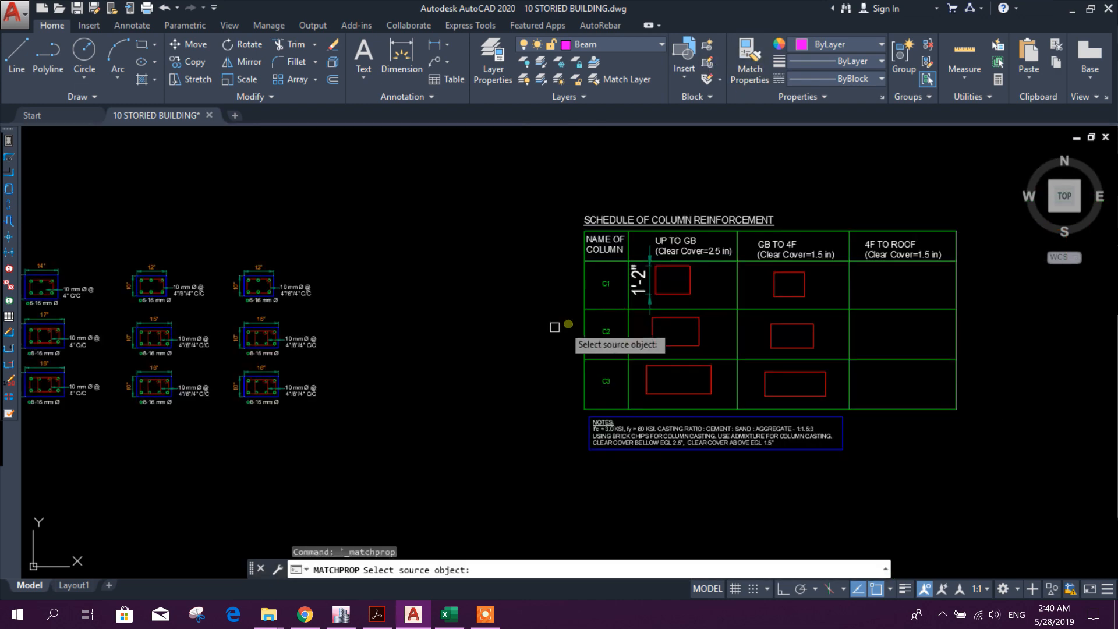
pyautogui.scroll(4, 224, 291)
pyautogui.click(231, 265)
pyautogui.scroll(-4, 245, 369)
pyautogui.scroll(4, 512, 365)
pyautogui.scroll(2, 511, 365)
pyautogui.click(499, 313)
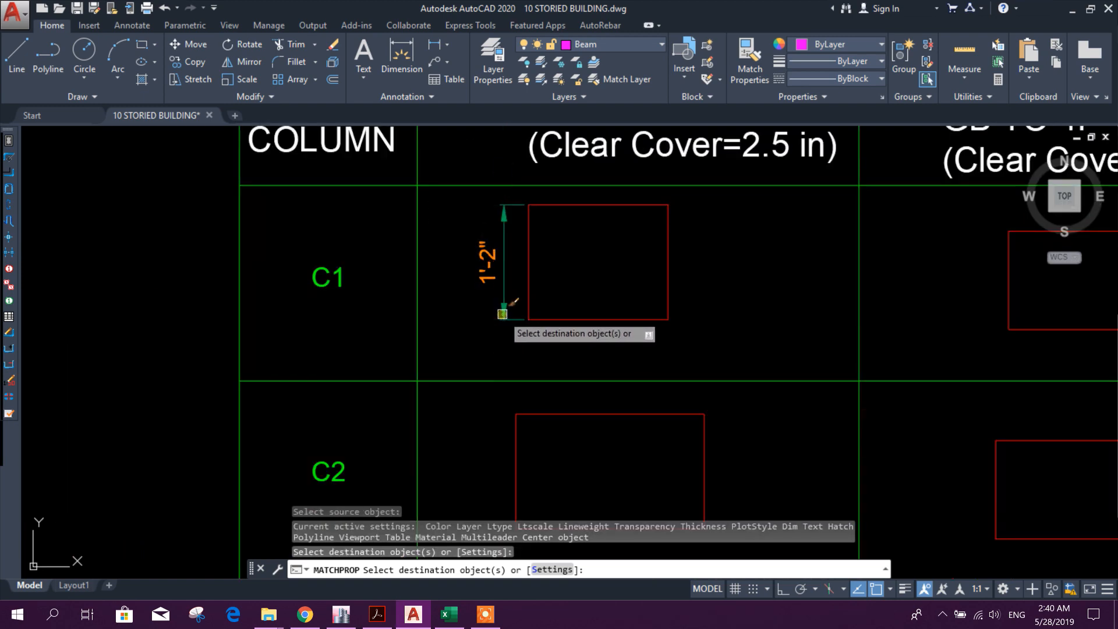
pyautogui.scroll(-4, 526, 328)
pyautogui.scroll(4, 525, 311)
pyautogui.press('Escape')
pyautogui.scroll(-4, 549, 313)
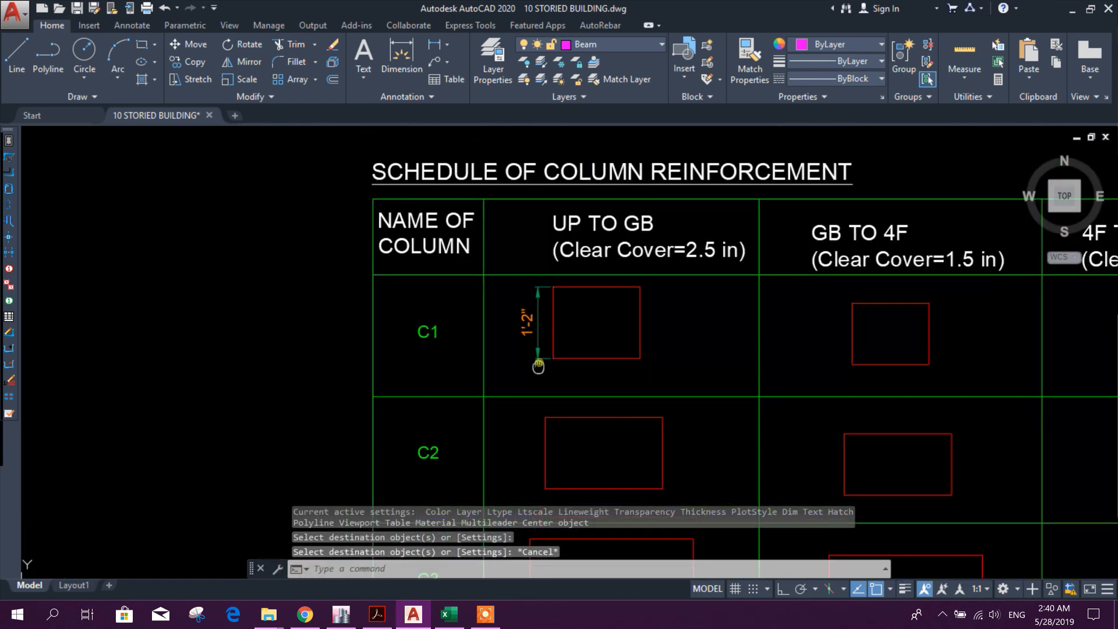
# - Move the C1 outline and its height dimension slightly lower in the UP TO GB cell
pyautogui.scroll(4, 532, 367)
pyautogui.moveTo(604, 362); pyautogui.dragTo(367, 187)
pyautogui.click(185, 44)
pyautogui.click(581, 238)
pyautogui.scroll(-4, 579, 257)
pyautogui.press('Escape')
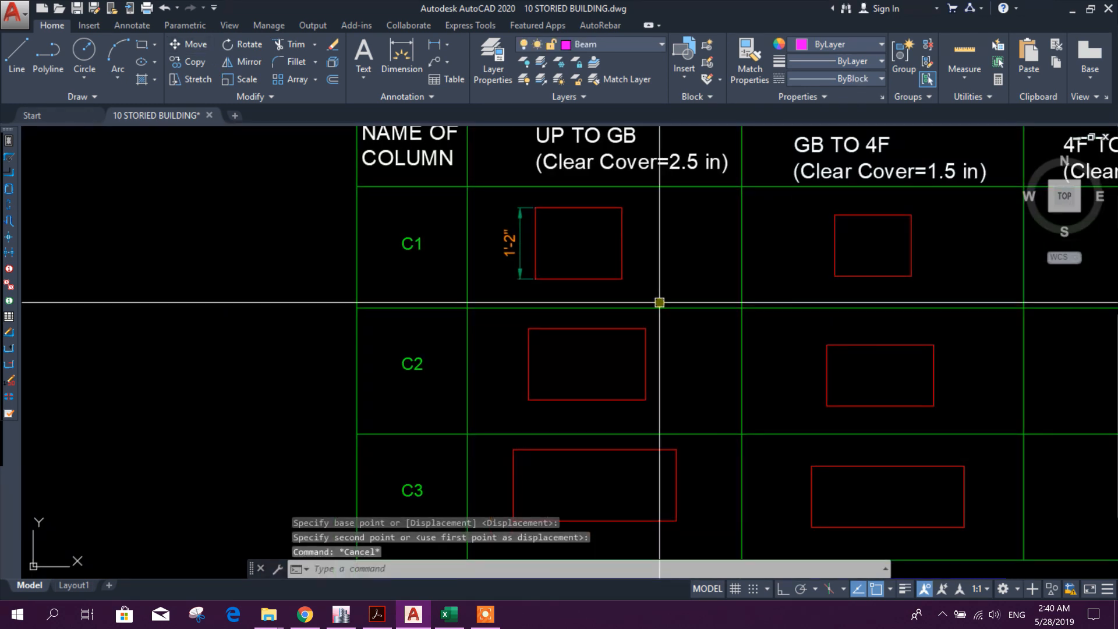
# - Add a linear dimension for the width of the C1 outline under UP TO GB, placed just above it
pyautogui.scroll(2, 557, 300)
pyautogui.write('dli')
pyautogui.press('Return')
pyautogui.click(492, 220)
pyautogui.click(631, 220)
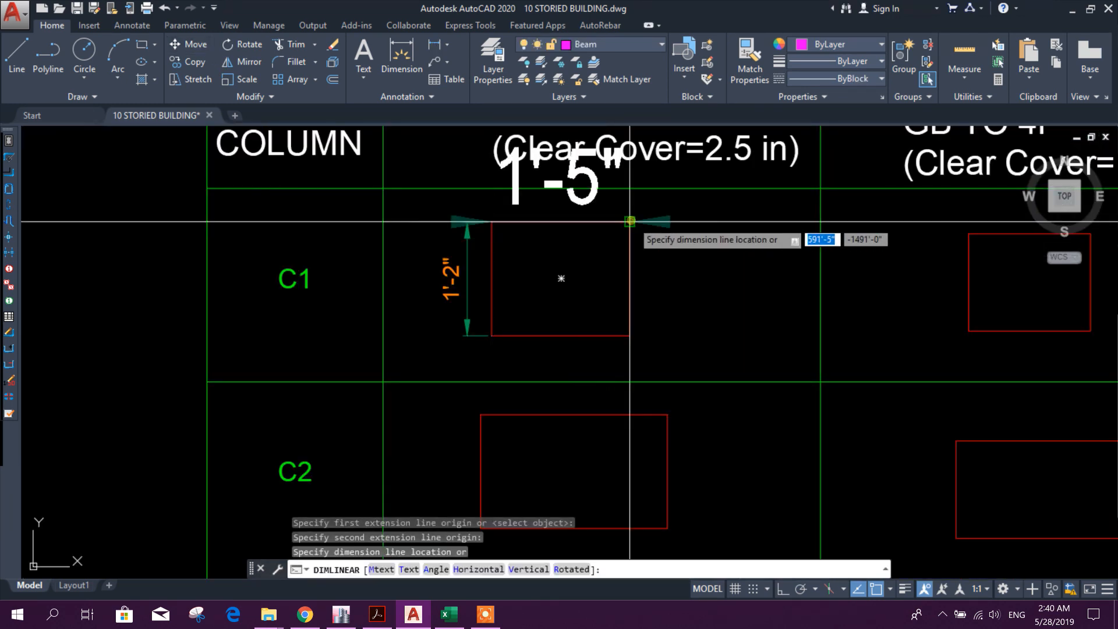
pyautogui.scroll(4, 617, 219)
pyautogui.click(624, 201)
pyautogui.scroll(-4, 616, 216)
pyautogui.press('Escape')
# - Match the C1 width dimension's properties to the height dimension beside the outline
pyautogui.click(639, 211)
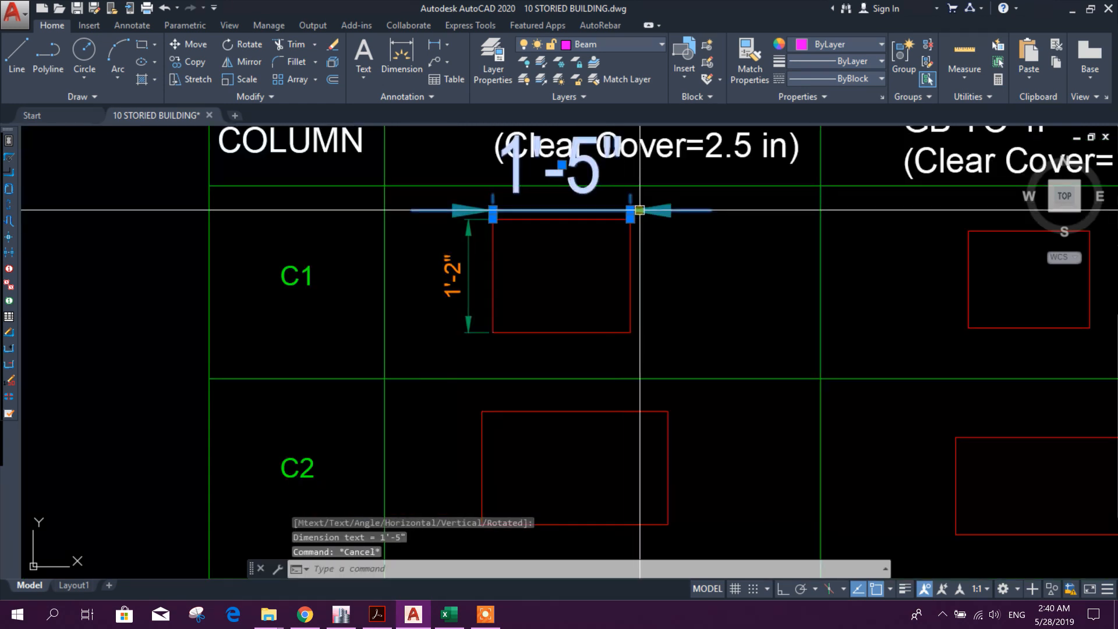
pyautogui.click(755, 68)
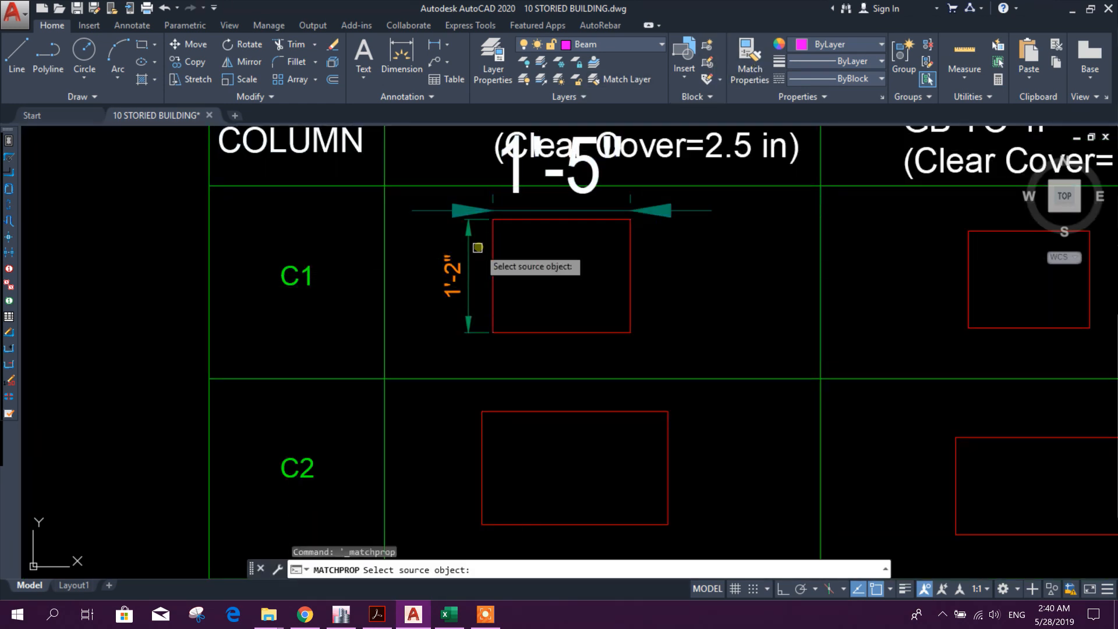
pyautogui.click(469, 249)
pyautogui.click(516, 211)
pyautogui.press('Escape')
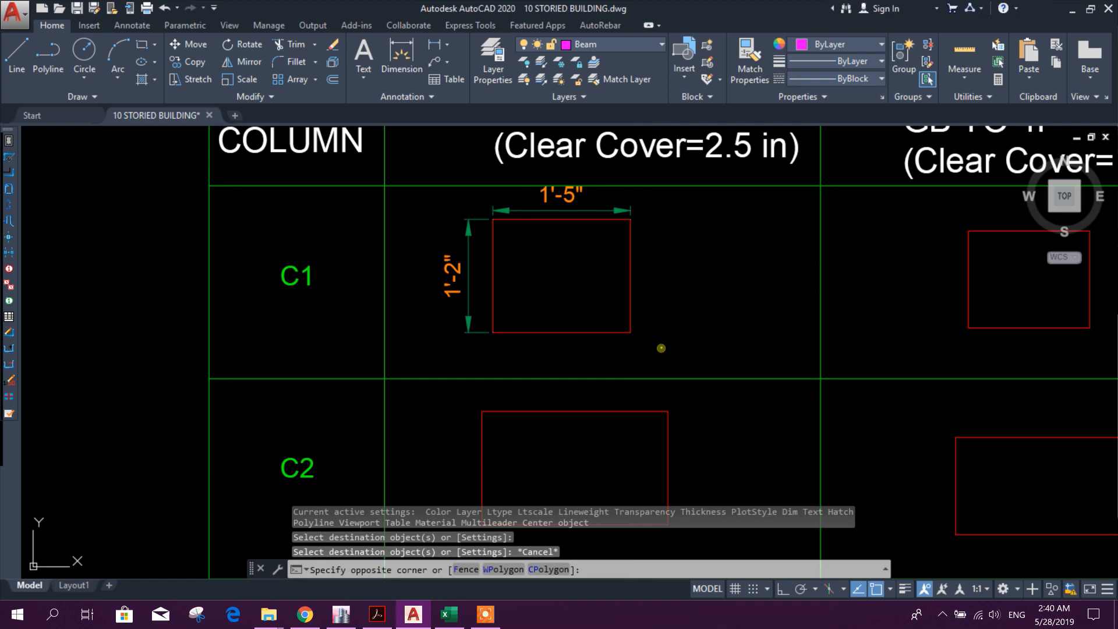
# - Move the C1 outline with both dimensions a little further down in the UP TO GB cell
pyautogui.click(434, 196)
pyautogui.click(194, 44)
pyautogui.click(687, 271)
pyautogui.click(687, 283)
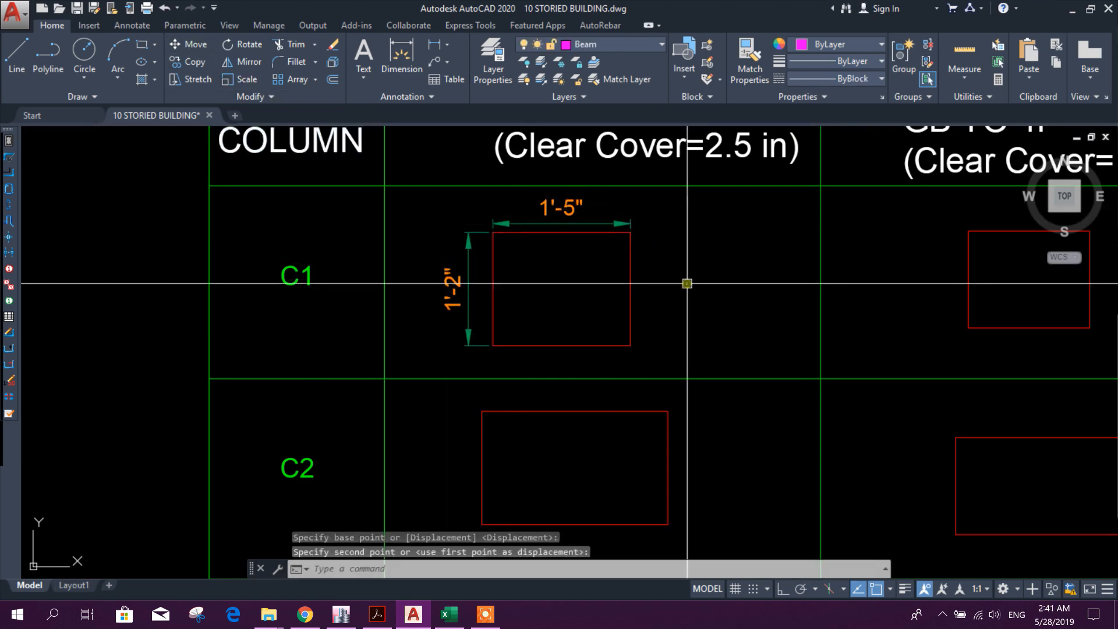
# - Stretch the schedule downward by about 9 inches to make the C1 row taller
pyautogui.scroll(-5, 687, 284)
pyautogui.scroll(2, 707, 407)
pyautogui.click(973, 476)
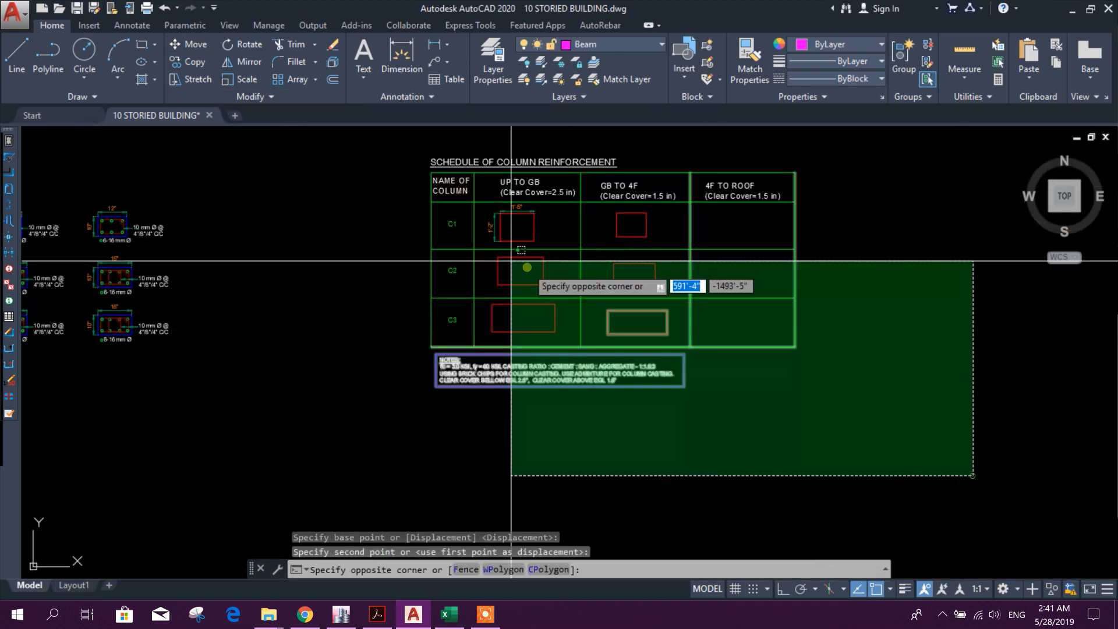
pyautogui.click(369, 210)
pyautogui.scroll(3, 481, 217)
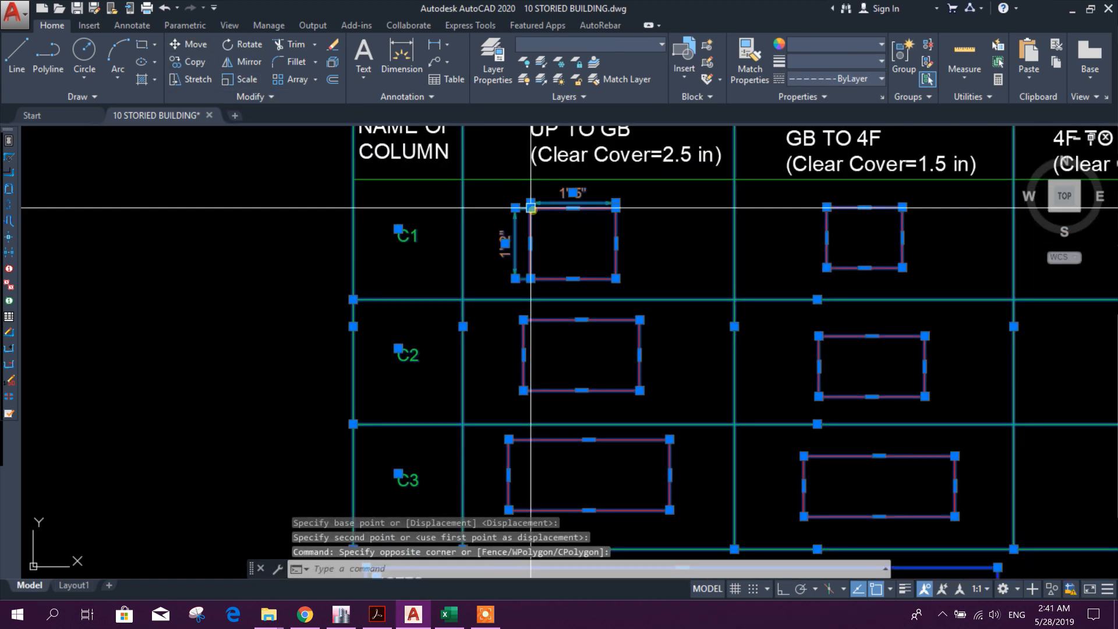
pyautogui.click(195, 79)
pyautogui.click(467, 252)
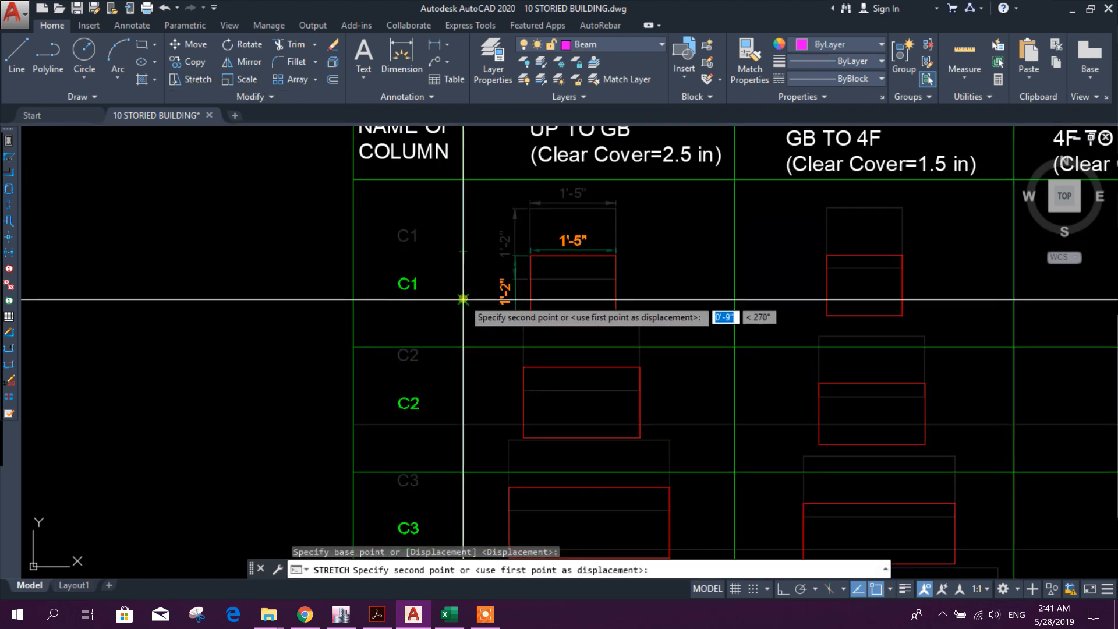
pyautogui.click(464, 299)
pyautogui.scroll(-2, 453, 282)
pyautogui.scroll(-4, 547, 370)
pyautogui.click(731, 369)
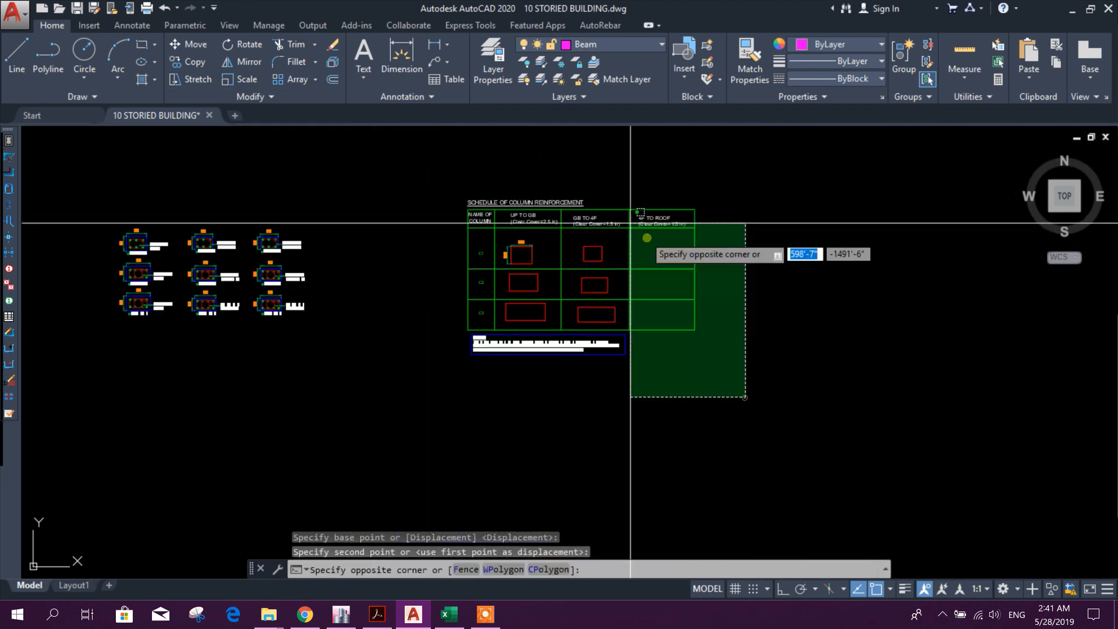
pyautogui.click(549, 163)
pyautogui.click(247, 80)
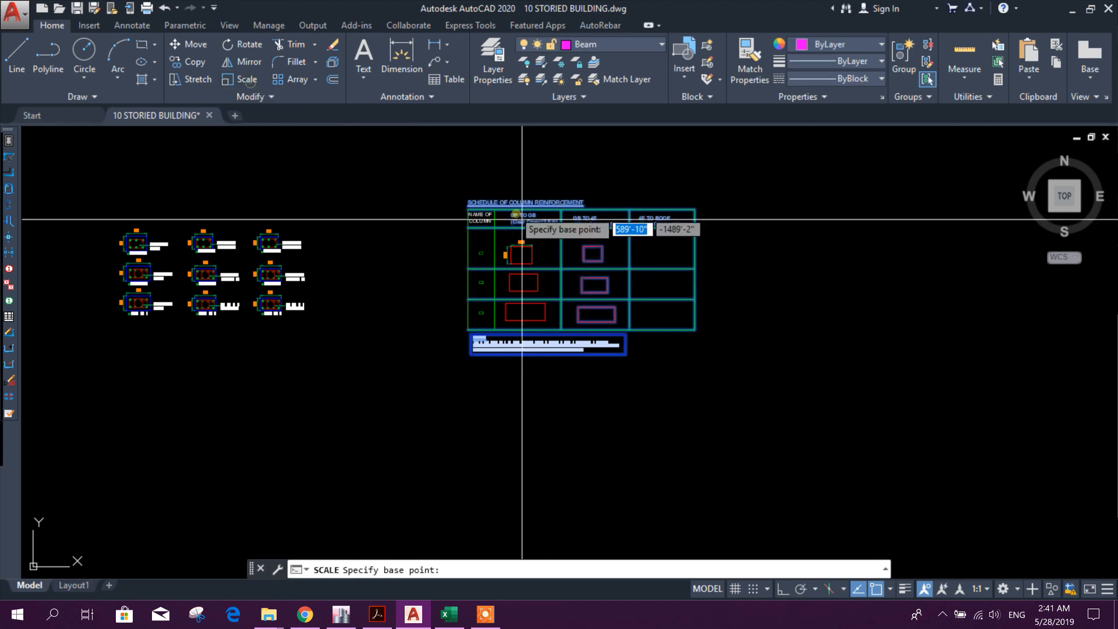
pyautogui.scroll(4, 513, 247)
pyautogui.press('Escape')
pyautogui.scroll(-4, 689, 392)
pyautogui.click(833, 459)
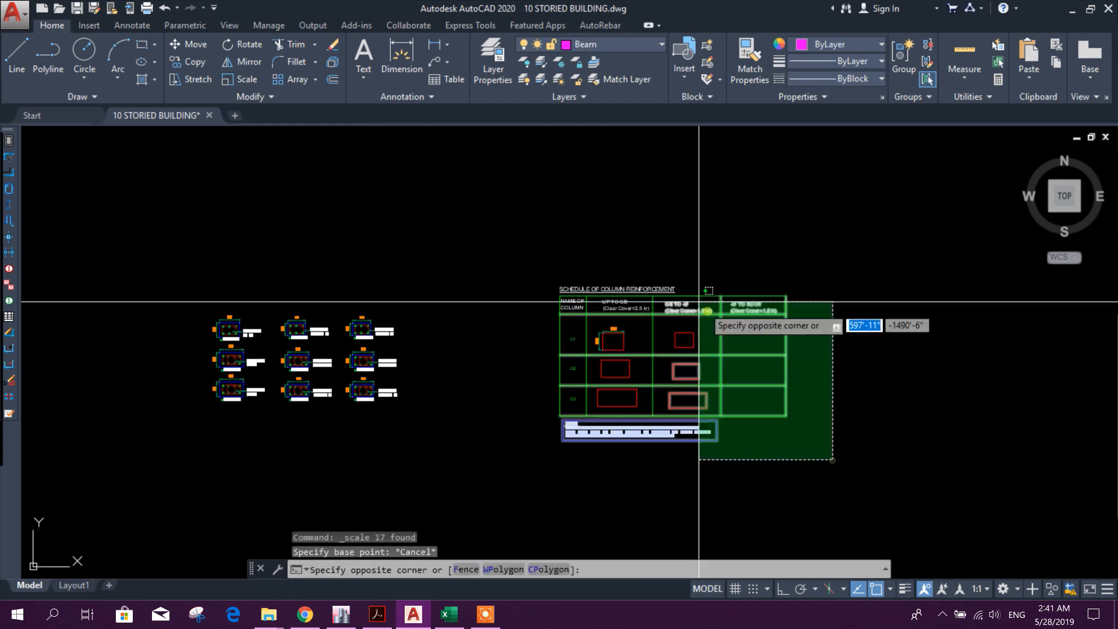
pyautogui.press('Escape')
# - Move the NOTES box and its text further down, away from the schedule table
pyautogui.scroll(2, 752, 463)
pyautogui.click(742, 453)
pyautogui.click(479, 403)
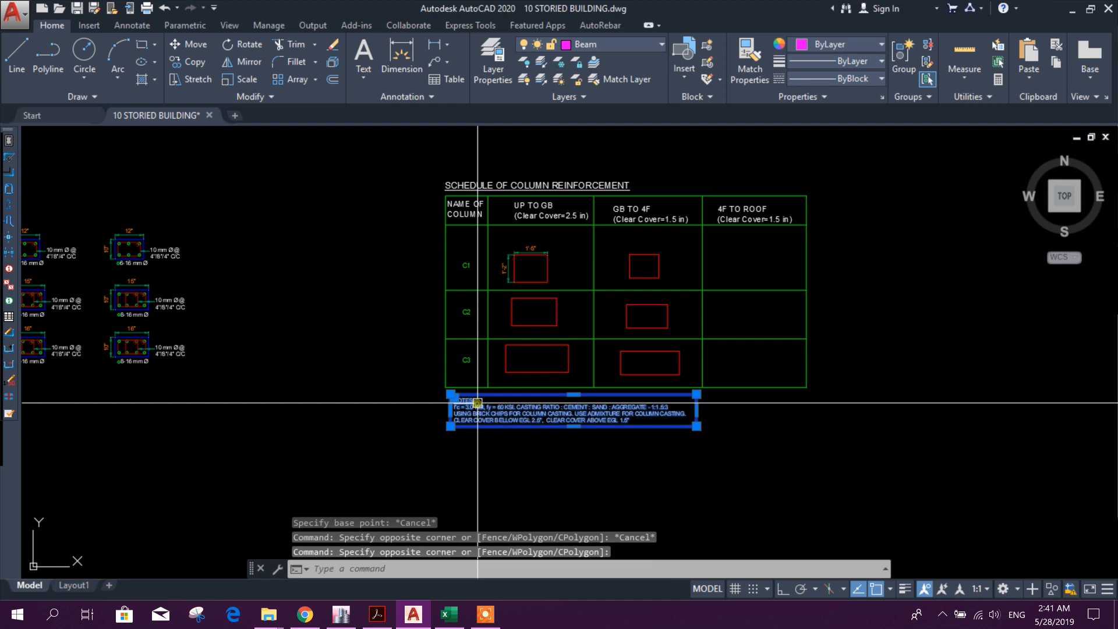
pyautogui.click(181, 47)
pyautogui.scroll(-4, 546, 309)
pyautogui.click(684, 377)
pyautogui.click(687, 426)
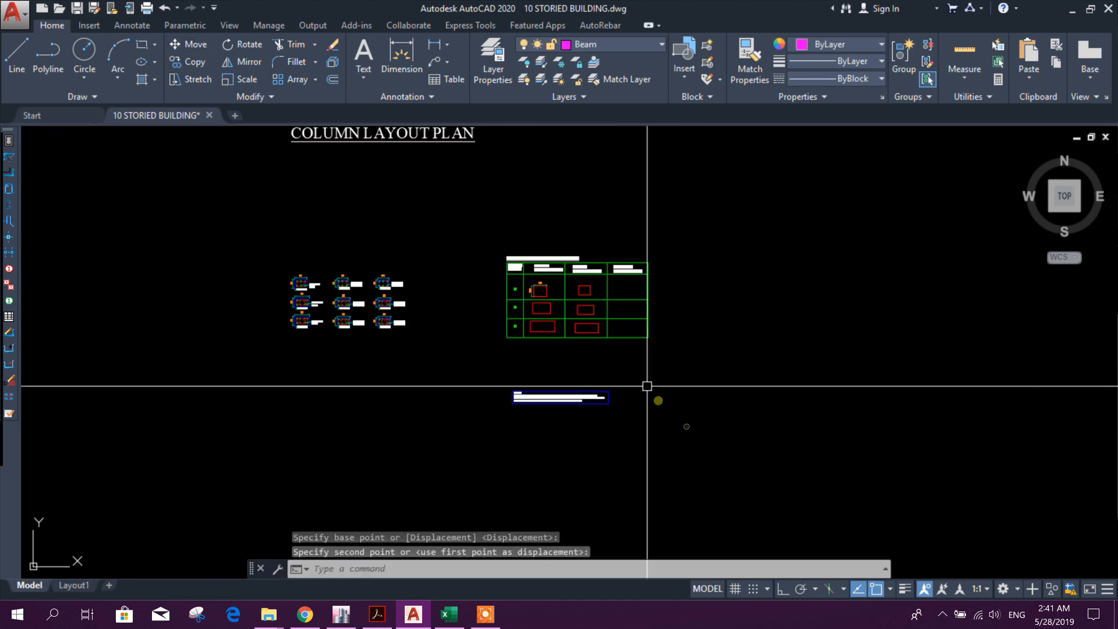
# - Stretch the schedule to widen the GB TO 4F column by about 7 inches, shifting the 4F TO ROOF column
pyautogui.scroll(4, 603, 339)
pyautogui.click(743, 364)
pyautogui.click(601, 136)
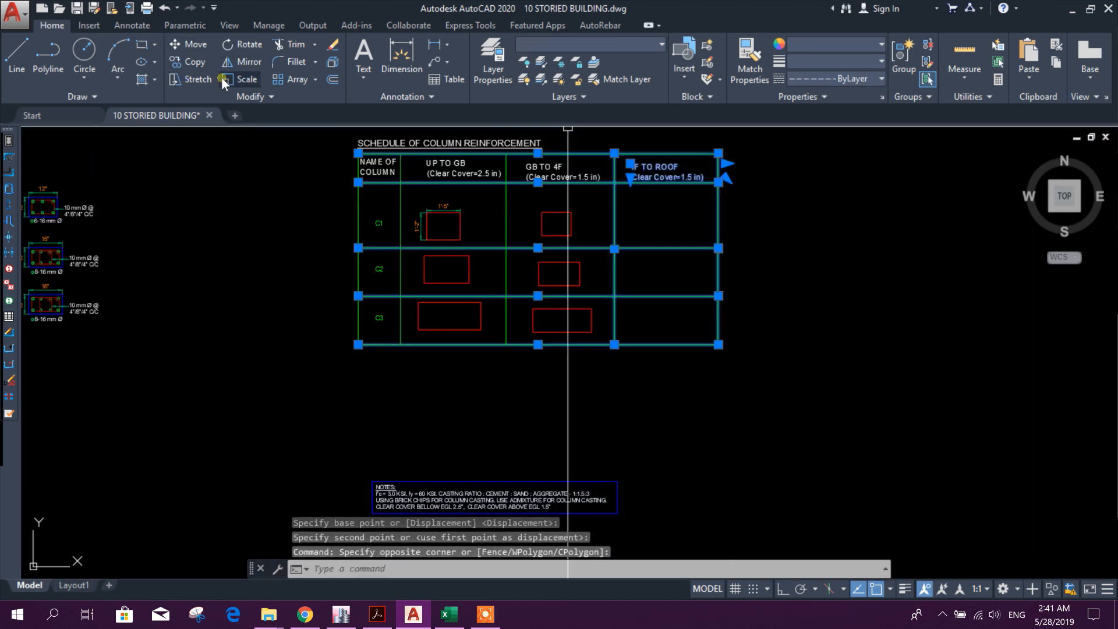
pyautogui.click(198, 79)
pyautogui.scroll(4, 593, 169)
pyautogui.click(608, 184)
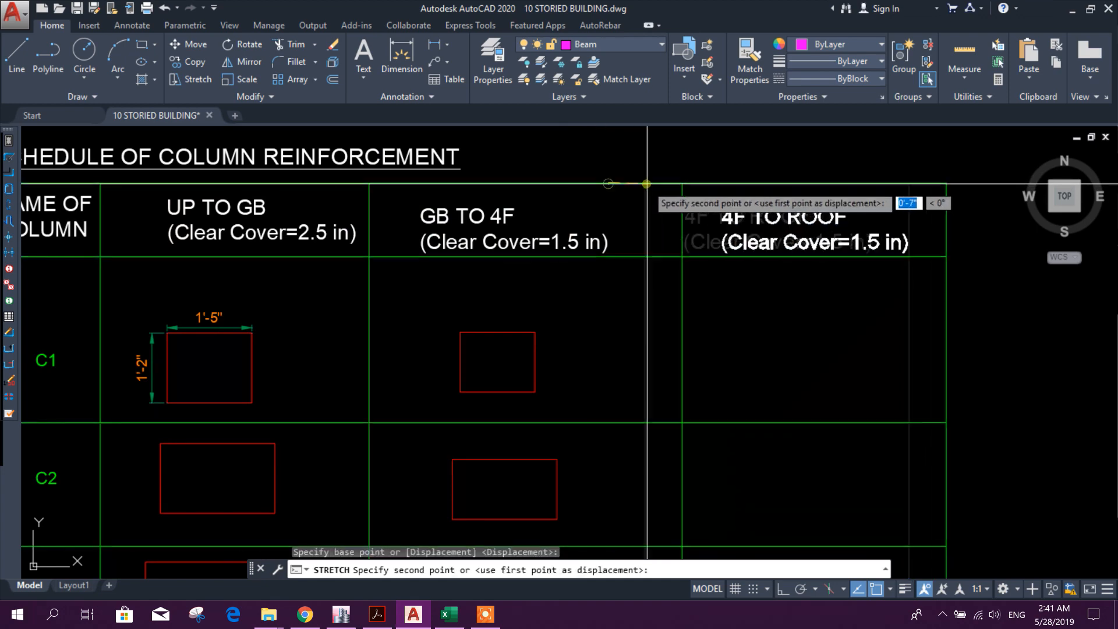
pyautogui.click(648, 184)
# - Stretch the schedule's right edge outward to widen the 4F TO ROOF column
pyautogui.scroll(-4, 587, 204)
pyautogui.click(788, 413)
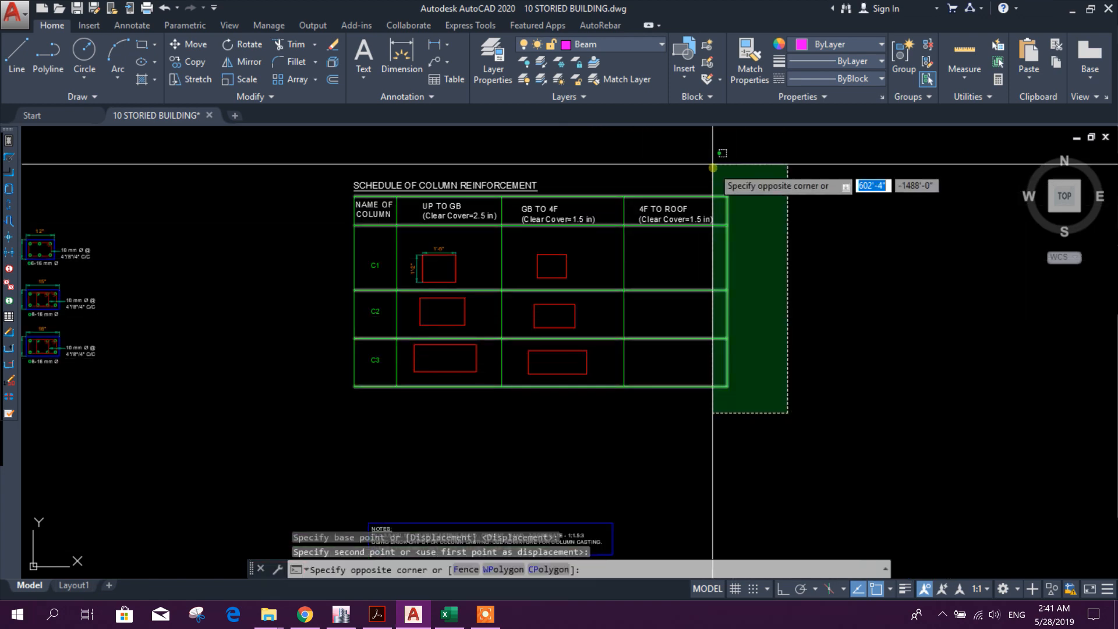
pyautogui.click(713, 168)
pyautogui.write('s')
pyautogui.press('Return')
pyautogui.scroll(2, 724, 217)
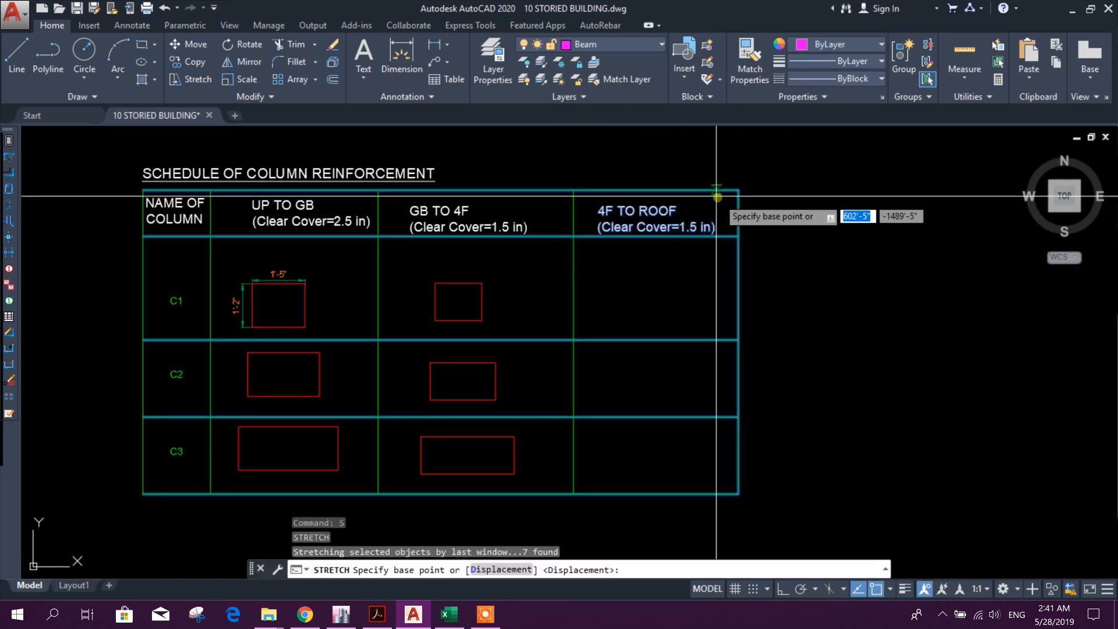
pyautogui.click(711, 191)
pyautogui.click(739, 190)
pyautogui.scroll(-4, 786, 243)
pyautogui.scroll(2, 659, 272)
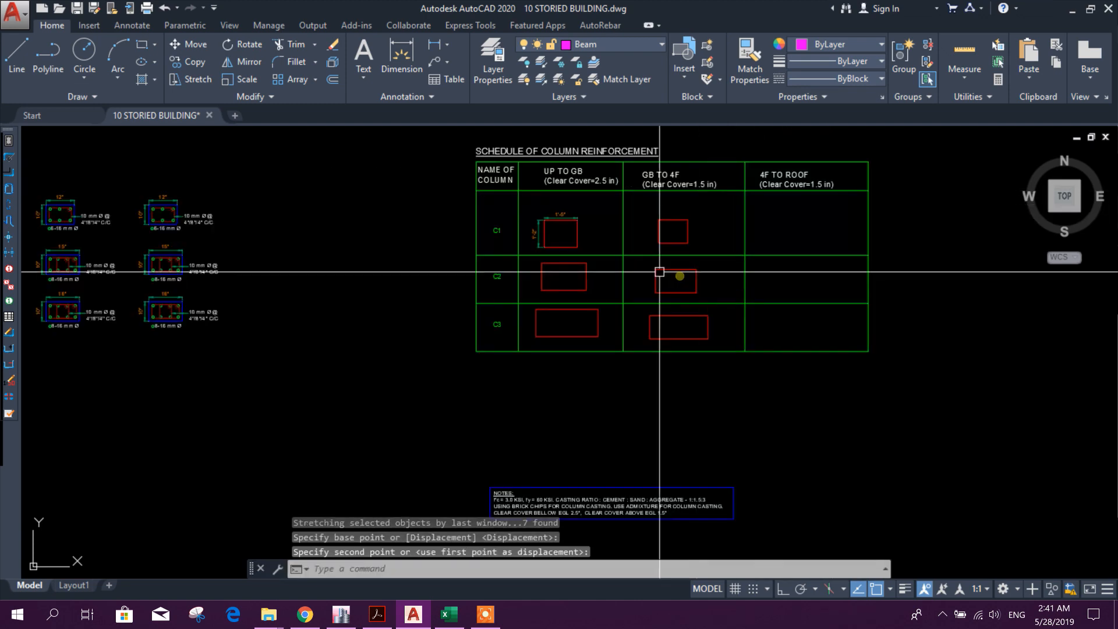
# - Stretch the schedule to widen the UP TO GB column, shifting the GB TO 4F and 4F TO ROOF columns with it
pyautogui.click(902, 410)
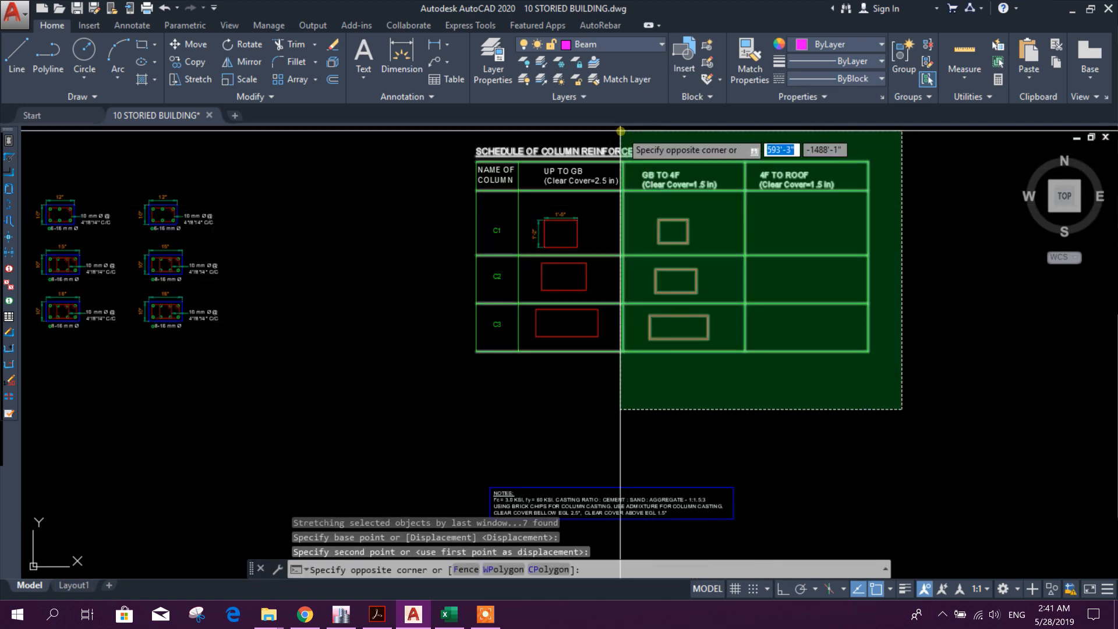
pyautogui.click(618, 143)
pyautogui.click(191, 81)
pyautogui.scroll(4, 608, 156)
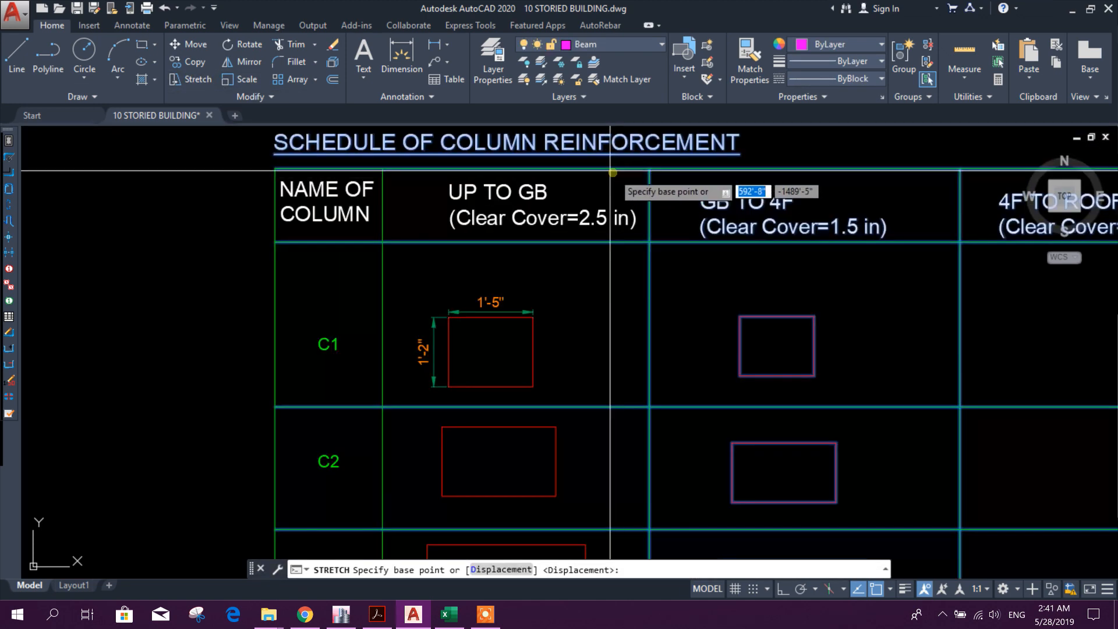
pyautogui.click(608, 162)
pyautogui.scroll(-4, 637, 198)
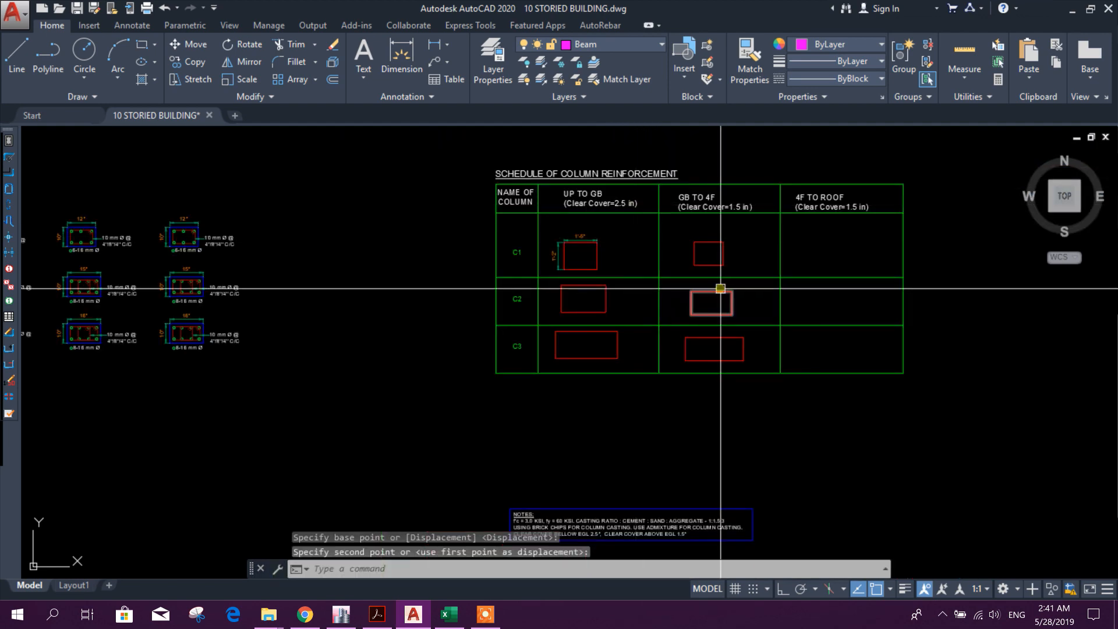
# - Move the UP TO GB outline of C1 and its dimensions up toward the top of their cell
pyautogui.scroll(2, 595, 261)
pyautogui.moveTo(592, 260); pyautogui.dragTo(562, 324, button='middle')
pyautogui.scroll(2, 557, 323)
pyautogui.click(612, 358)
pyautogui.click(464, 257)
pyautogui.click(188, 45)
pyautogui.click(621, 253)
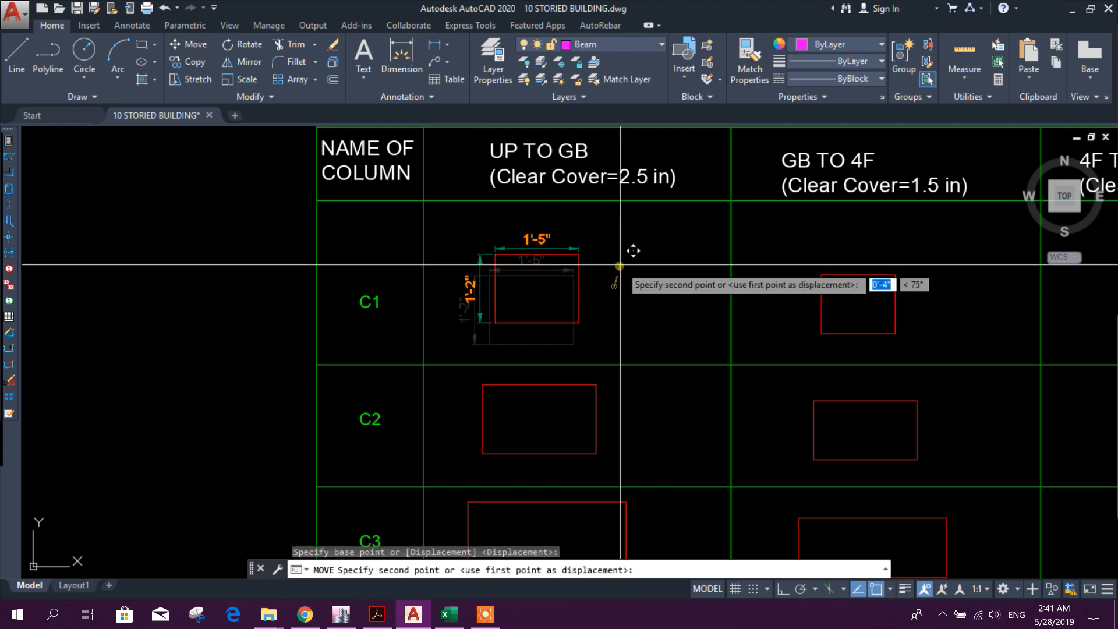
pyautogui.click(621, 246)
pyautogui.scroll(-4, 558, 290)
pyautogui.moveTo(584, 379); pyautogui.dragTo(563, 340, button='middle')
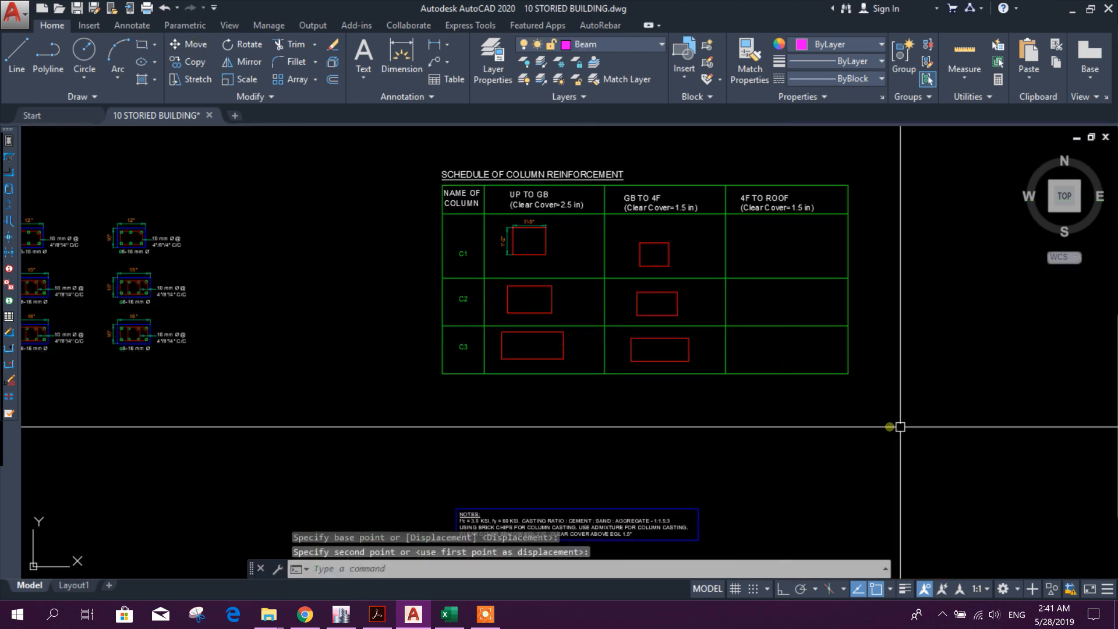
# - Stretch the schedule downward by about 9 inches to make the C2 row taller, moving the C3 row contents with it
pyautogui.click(900, 427)
pyautogui.click(384, 320)
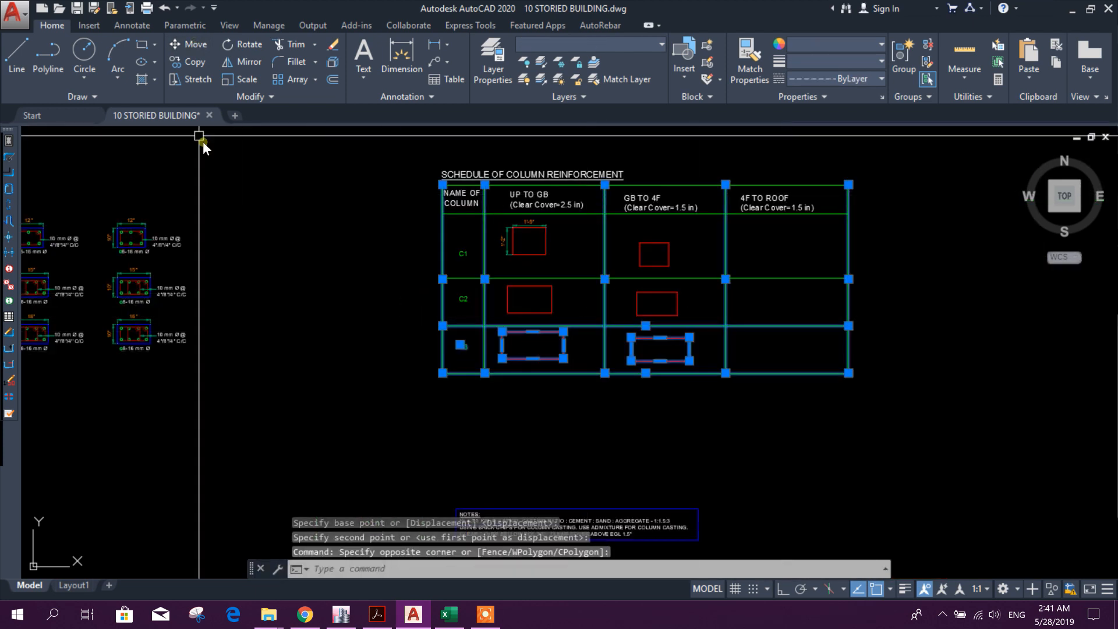
pyautogui.click(197, 79)
pyautogui.scroll(2, 446, 339)
pyautogui.click(505, 297)
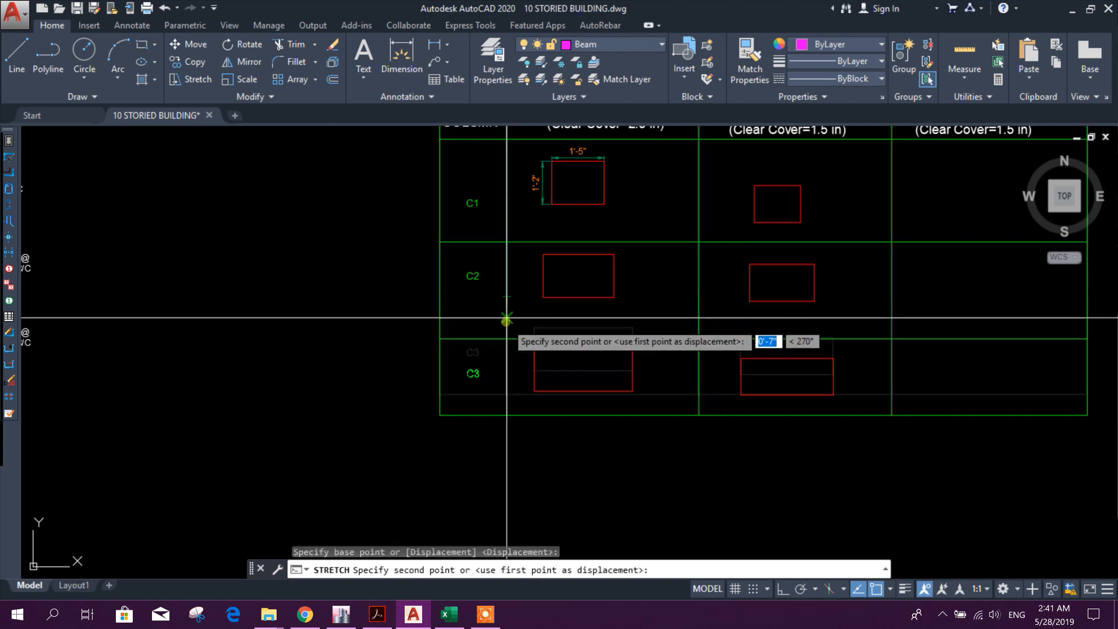
pyautogui.click(507, 326)
# - Stretch the bottom of the schedule and the C3 row contents down by about 9 inches to make the C3 row taller
pyautogui.moveTo(541, 376); pyautogui.dragTo(498, 324, button='middle')
pyautogui.click(1113, 466)
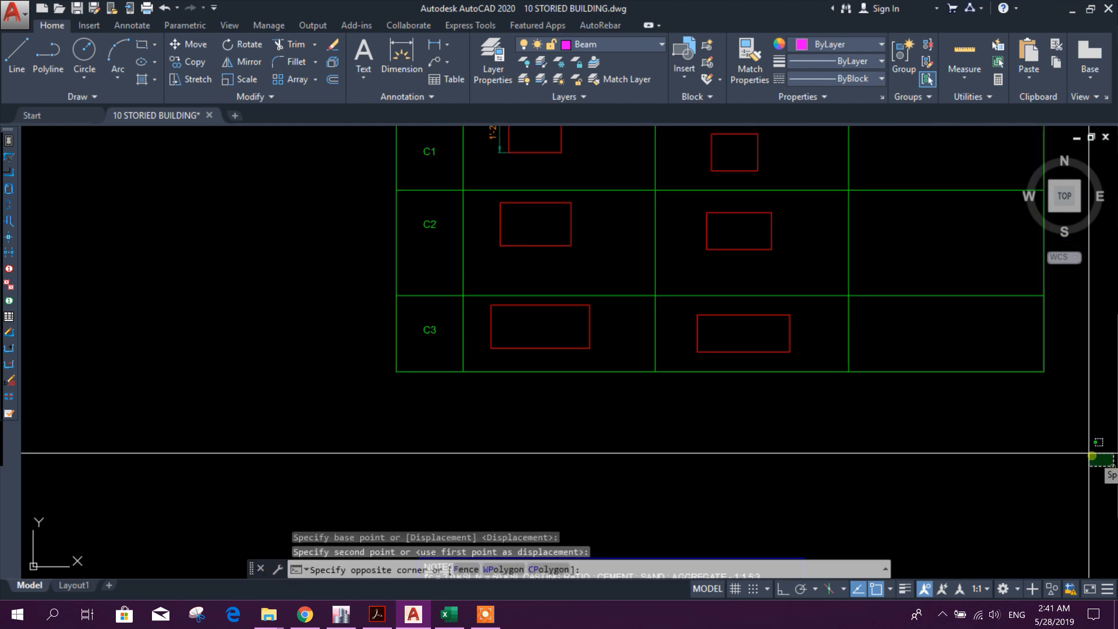
pyautogui.moveTo(1098, 443); pyautogui.dragTo(920, 463, button='middle')
pyautogui.click(169, 322)
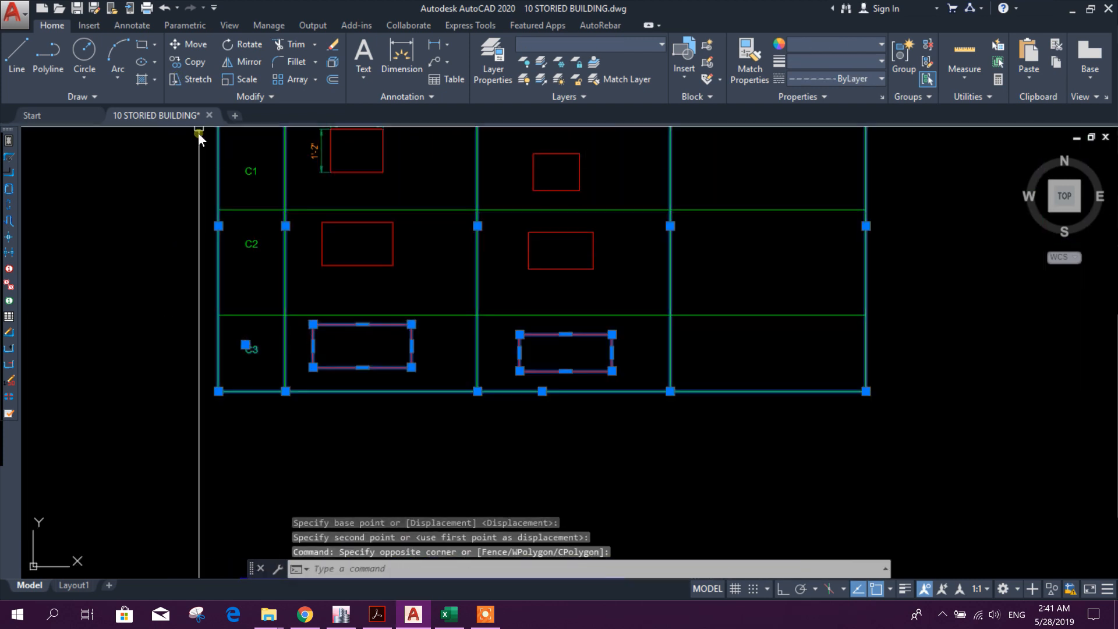
pyautogui.click(196, 79)
pyautogui.scroll(4, 288, 305)
pyautogui.click(282, 255)
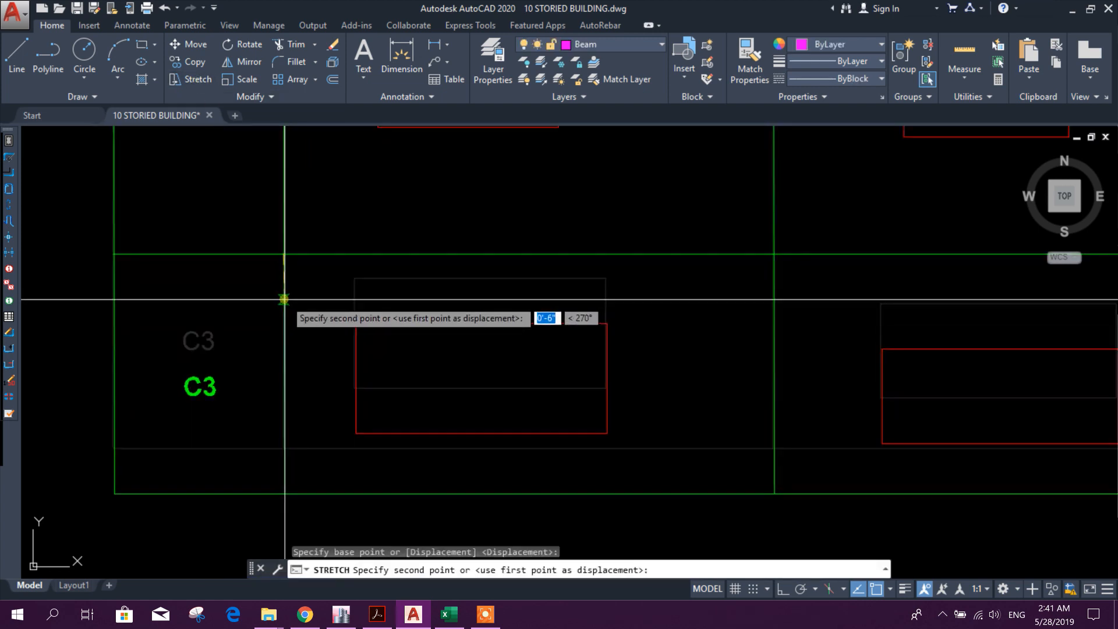
pyautogui.click(283, 324)
# - Move the UP TO GB outline of C1 and its dimensions slightly back down inside their cell
pyautogui.scroll(-5, 334, 344)
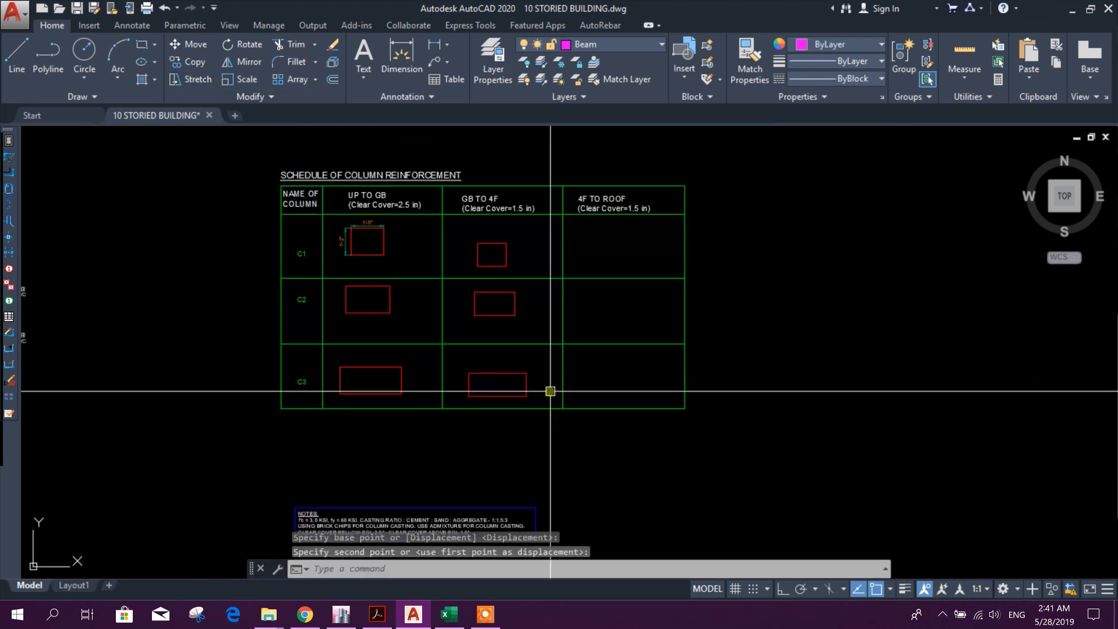
pyautogui.scroll(3, 445, 325)
pyautogui.scroll(-3, 452, 344)
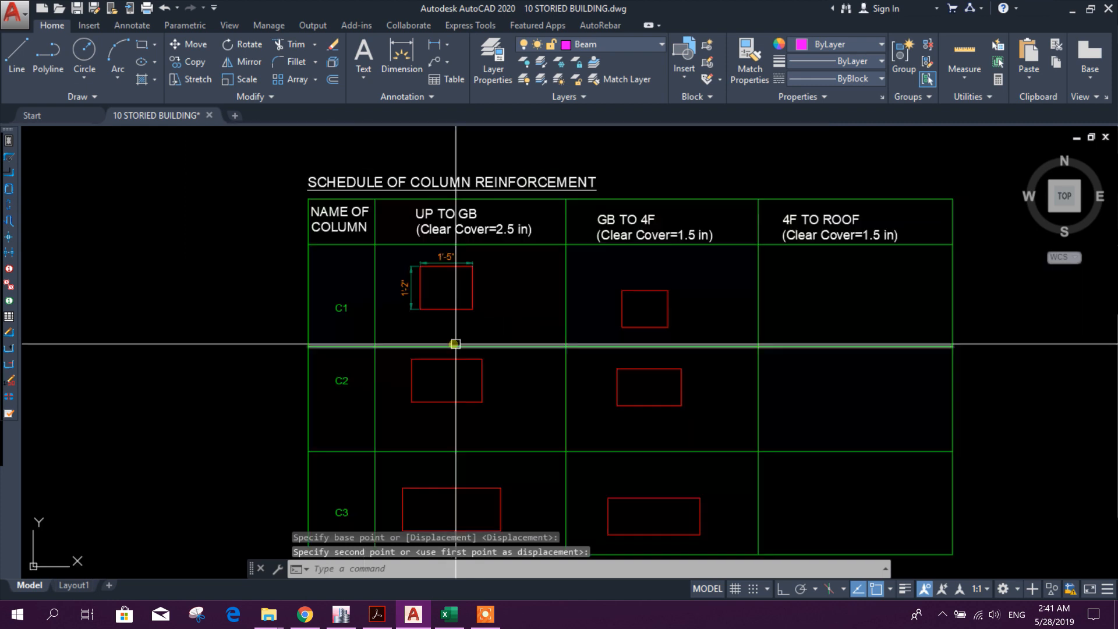
pyautogui.scroll(5, 554, 332)
pyautogui.click(544, 332)
pyautogui.click(378, 227)
pyautogui.click(201, 61)
pyautogui.click(560, 291)
pyautogui.scroll(4, 472, 248)
pyautogui.click(485, 236)
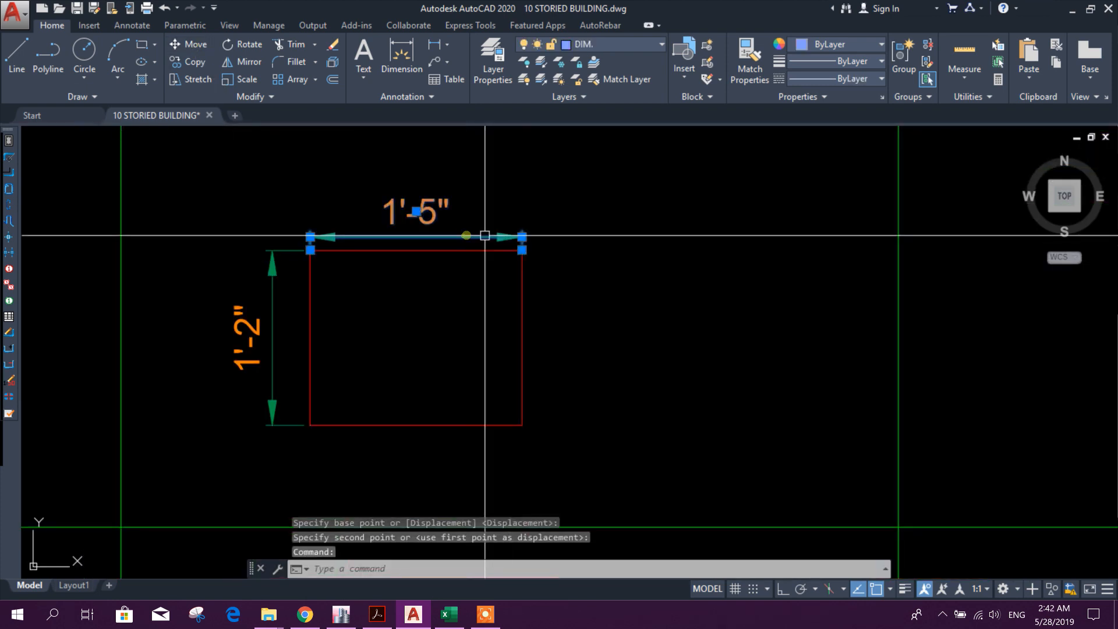
pyautogui.click(517, 235)
pyautogui.press('Escape')
pyautogui.scroll(-5, 525, 279)
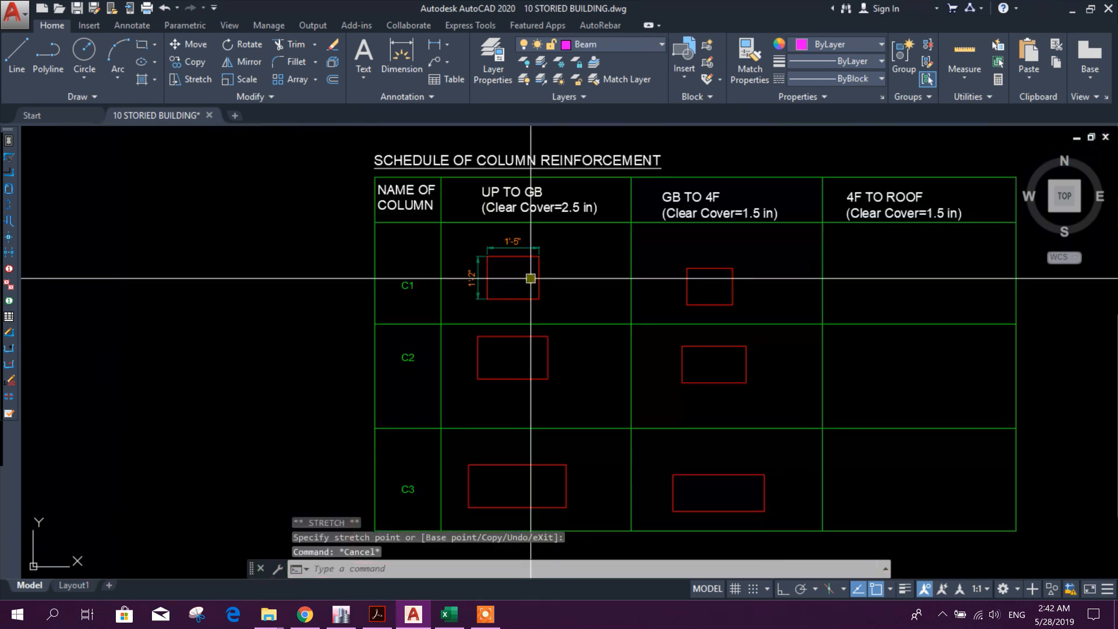
# - Offset the C1, C2 and C3 outlines in the UP TO GB column inward by 2.5 inches
pyautogui.scroll(2, 535, 285)
pyautogui.write('o')
pyautogui.press('Return')
pyautogui.write('2.5')
pyautogui.press('Return')
pyautogui.scroll(2, 548, 291)
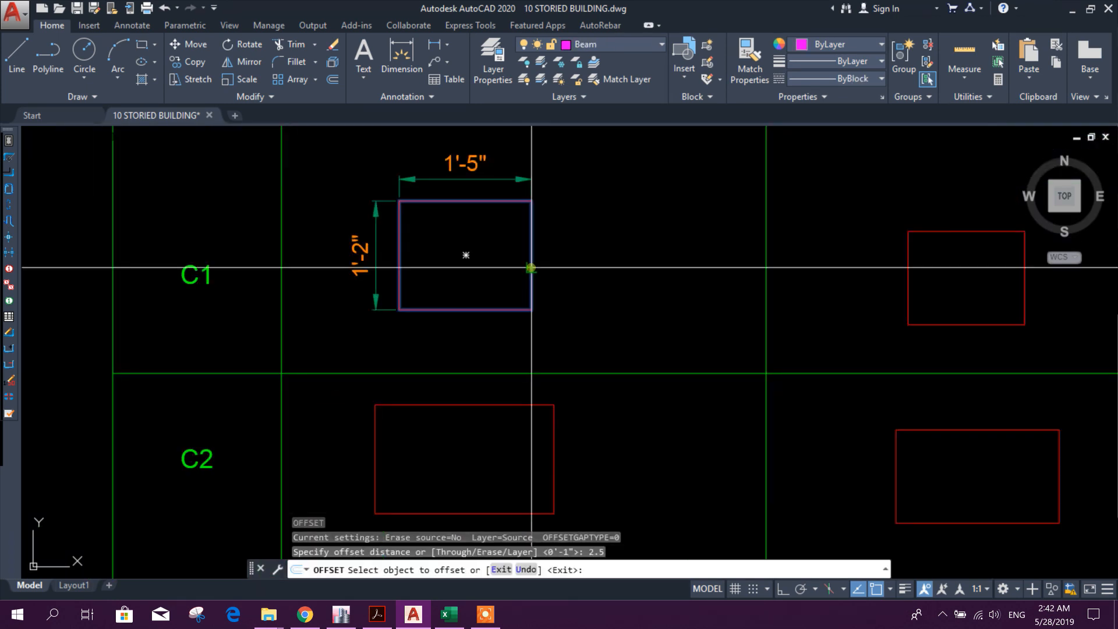
pyautogui.click(532, 268)
pyautogui.click(489, 267)
pyautogui.moveTo(539, 354); pyautogui.dragTo(525, 271, button='middle')
pyautogui.scroll(-2, 522, 286)
pyautogui.click(531, 321)
pyautogui.click(488, 345)
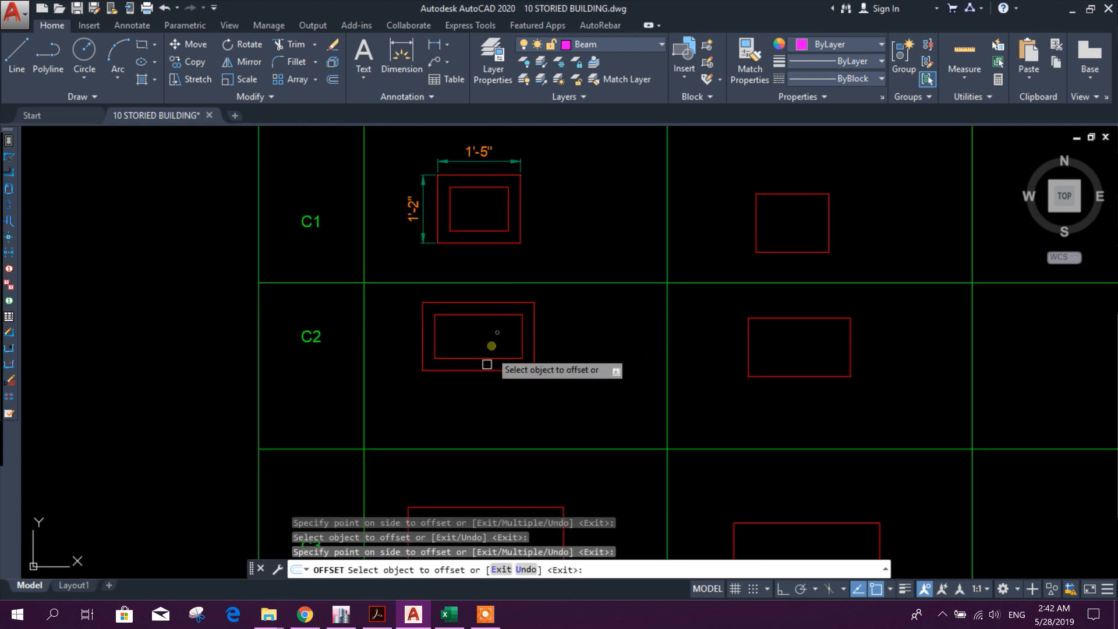
pyautogui.moveTo(516, 486); pyautogui.dragTo(514, 329, button='middle')
pyautogui.press('Escape')
# - Move the C1 outline in the GB TO 4F column slightly up and to the right within its cell
pyautogui.scroll(-6, 617, 299)
pyautogui.scroll(2, 624, 282)
pyautogui.scroll(4, 621, 257)
pyautogui.click(628, 258)
pyautogui.scroll(-4, 603, 262)
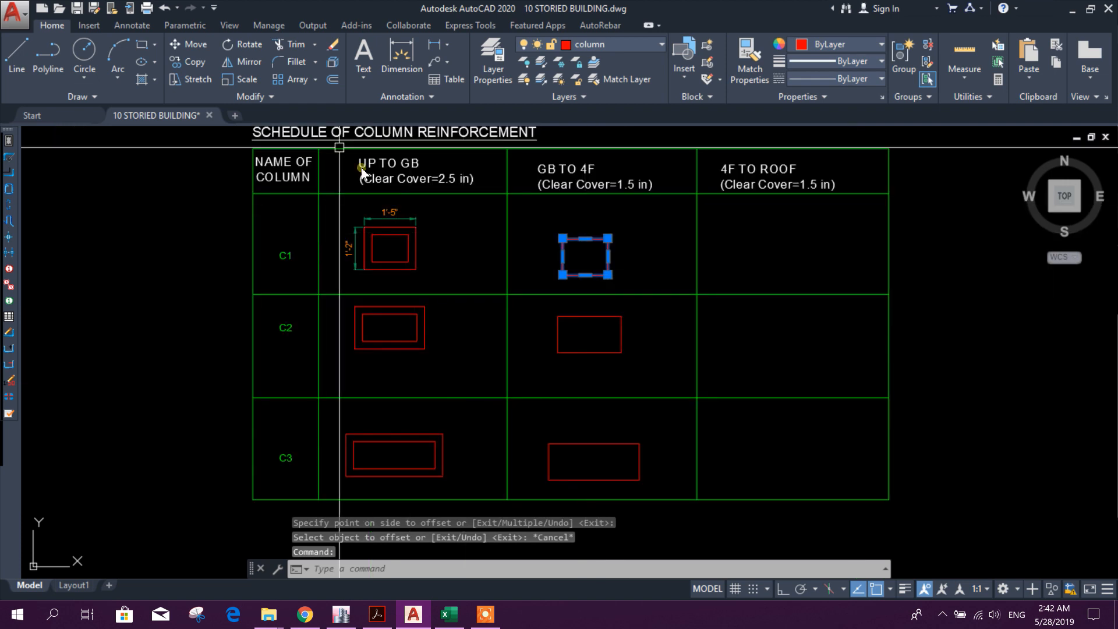
pyautogui.click(187, 44)
pyautogui.scroll(2, 619, 245)
pyautogui.click(648, 251)
pyautogui.click(661, 230)
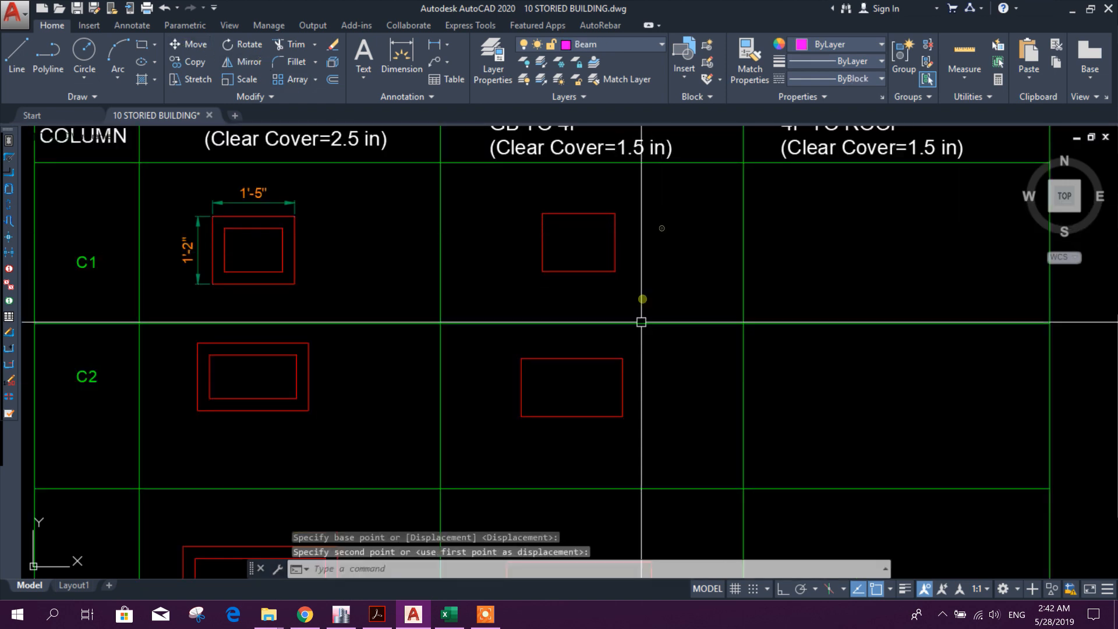
# - Move the C2 outline in the GB TO 4F column slightly up and to the right within its cell
pyautogui.moveTo(628, 365); pyautogui.dragTo(626, 308, button='middle')
pyautogui.click(620, 326)
pyautogui.press('space')
pyautogui.click(656, 337)
pyautogui.click(666, 328)
# - Move the C3 outline in the GB TO 4F column upward within its cell
pyautogui.moveTo(653, 384); pyautogui.dragTo(648, 311, button='middle')
pyautogui.scroll(-4, 647, 311)
pyautogui.click(645, 377)
pyautogui.scroll(2, 656, 374)
pyautogui.click(629, 350)
# - Move both nested C3 outlines in the UP TO GB column upward within their cell
pyautogui.click(462, 382)
pyautogui.click(404, 330)
pyautogui.click(188, 44)
pyautogui.scroll(4, 411, 309)
pyautogui.click(515, 364)
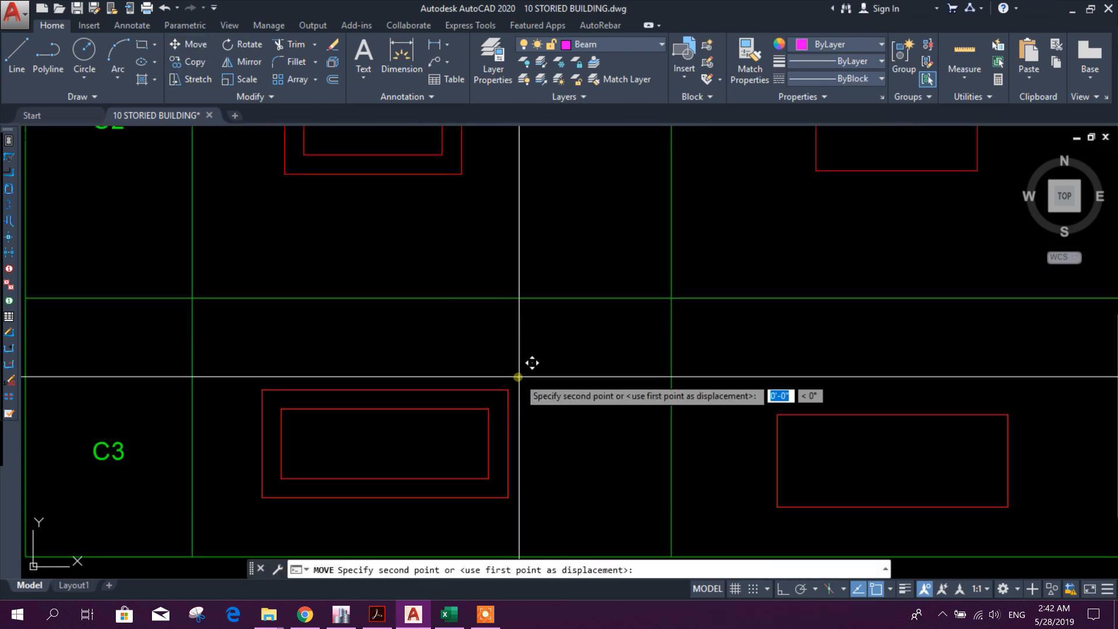
# - Offset the C1, C2 and C3 outlines in the GB TO 4F column inward by 1.5 inches
pyautogui.scroll(-4, 512, 366)
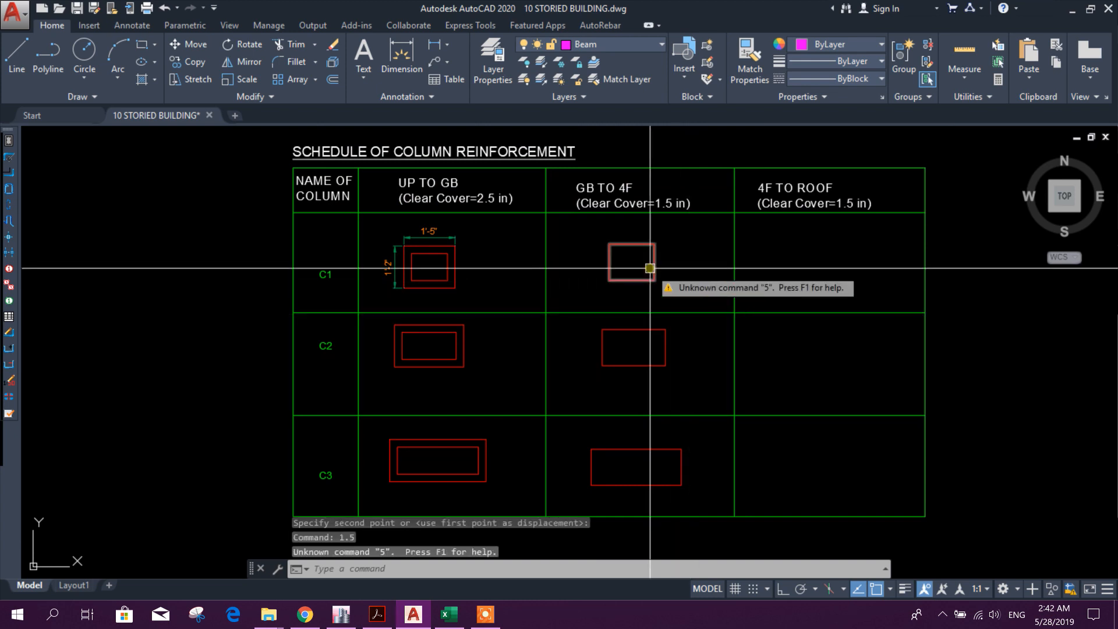
pyautogui.scroll(2, 650, 269)
pyautogui.press('Escape')
pyautogui.press('Return')
pyautogui.write('1.5')
pyautogui.press('Return')
pyautogui.click(624, 230)
pyautogui.click(621, 256)
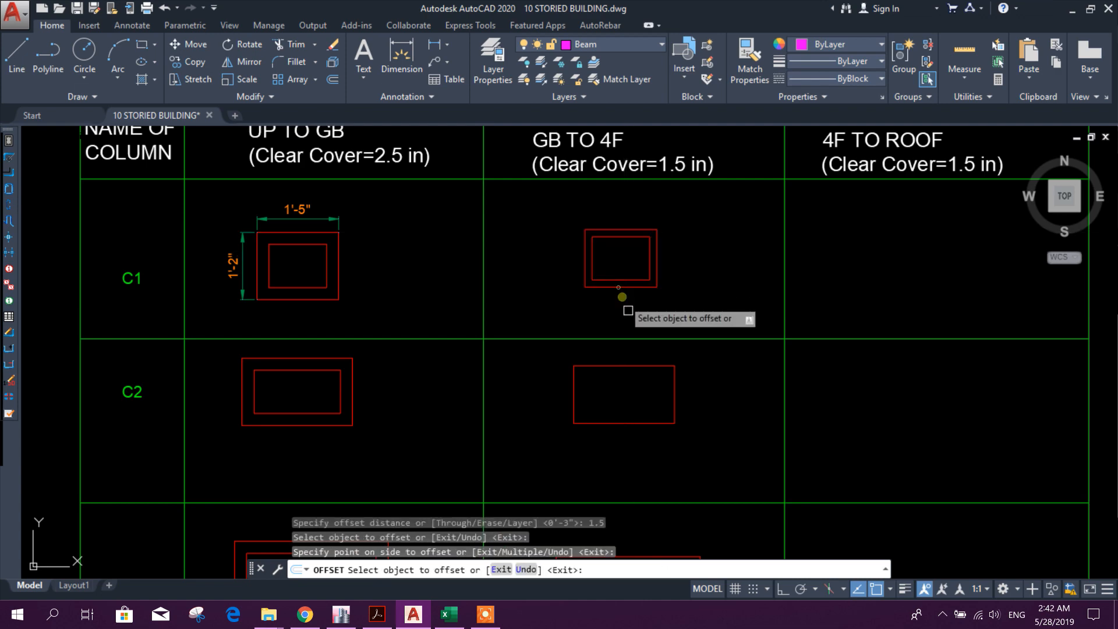
pyautogui.moveTo(619, 287); pyautogui.dragTo(622, 190, button='middle')
pyautogui.click(644, 272)
pyautogui.click(629, 305)
pyautogui.moveTo(632, 420); pyautogui.dragTo(648, 323, button='middle')
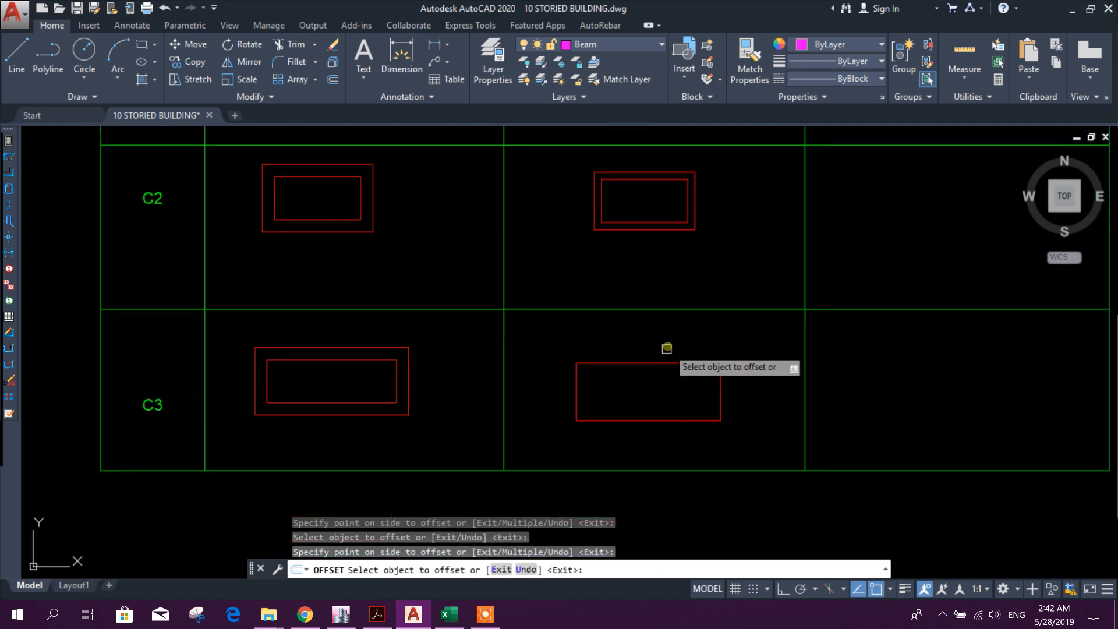
pyautogui.click(667, 364)
pyautogui.click(657, 382)
pyautogui.press('Escape')
pyautogui.click(751, 70)
pyautogui.scroll(-5, 712, 312)
pyautogui.scroll(10, 555, 274)
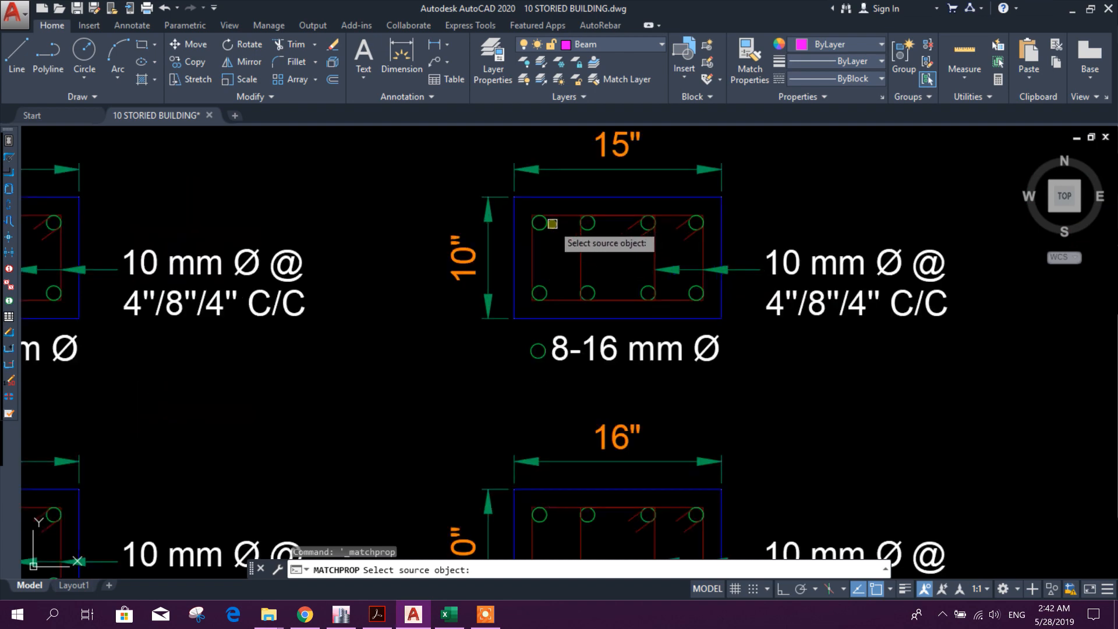
pyautogui.press('Escape')
# - Match the outer outlines of C1, C2 and C3 in both filled columns to the blue outline of the old 15" by 10" section
pyautogui.scroll(-5, 532, 304)
pyautogui.scroll(5, 535, 274)
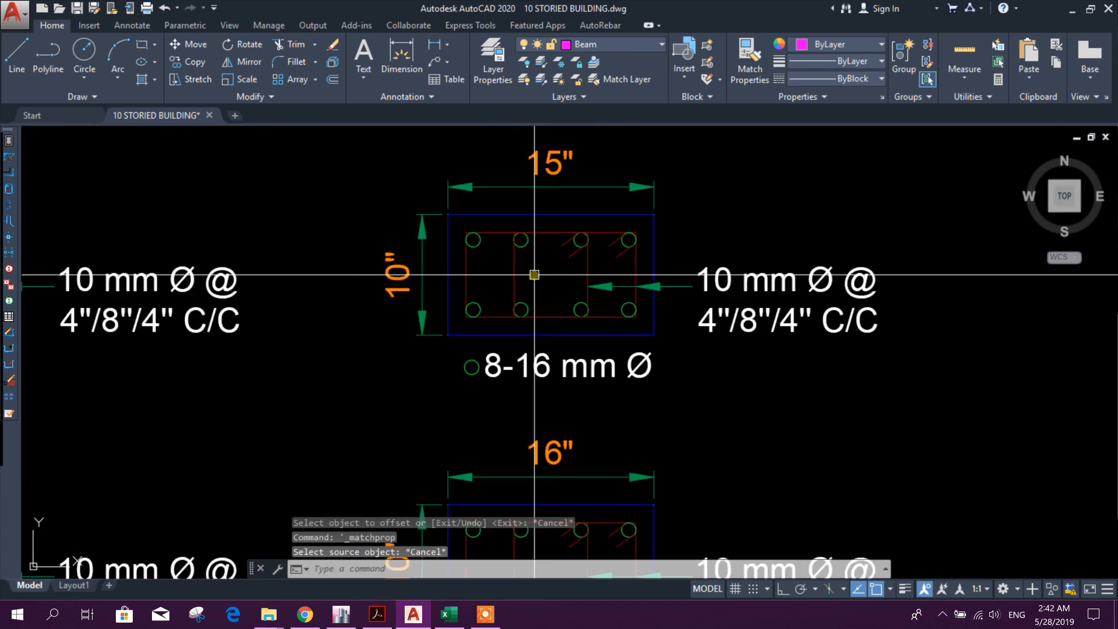
pyautogui.click(735, 58)
pyautogui.click(542, 215)
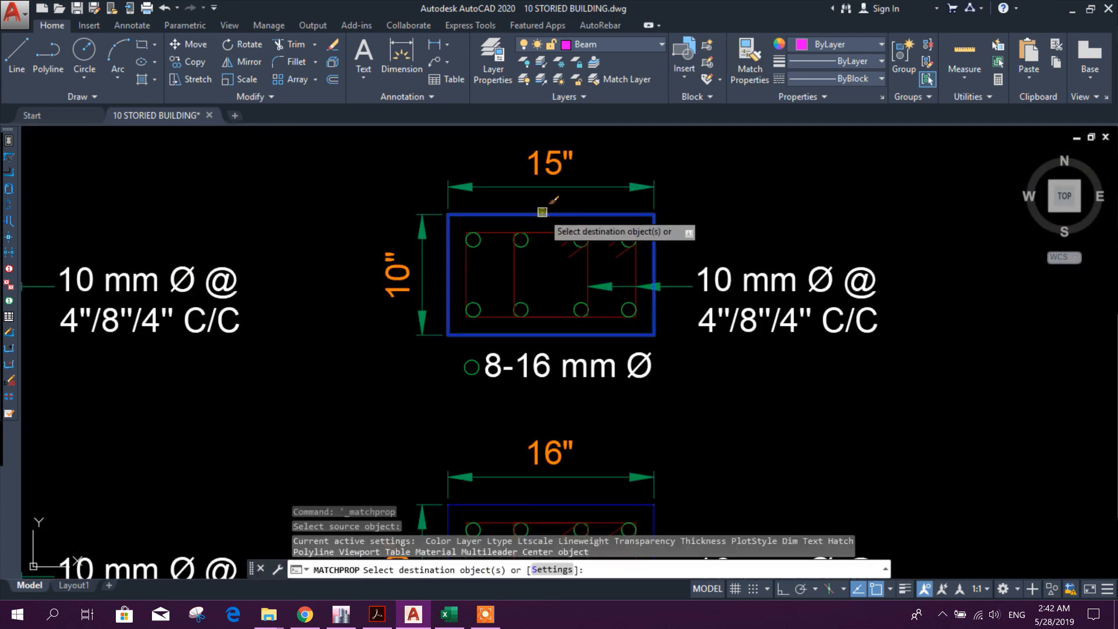
pyautogui.scroll(-5, 542, 221)
pyautogui.scroll(2, 589, 285)
pyautogui.scroll(2, 592, 269)
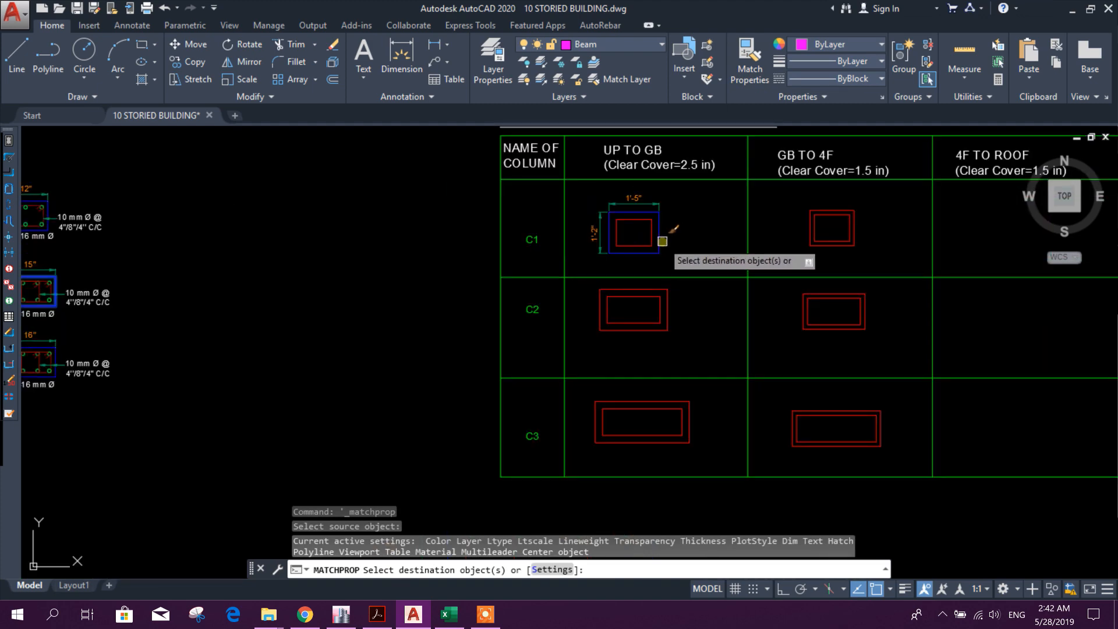
pyautogui.click(663, 240)
pyautogui.click(670, 310)
pyautogui.click(693, 416)
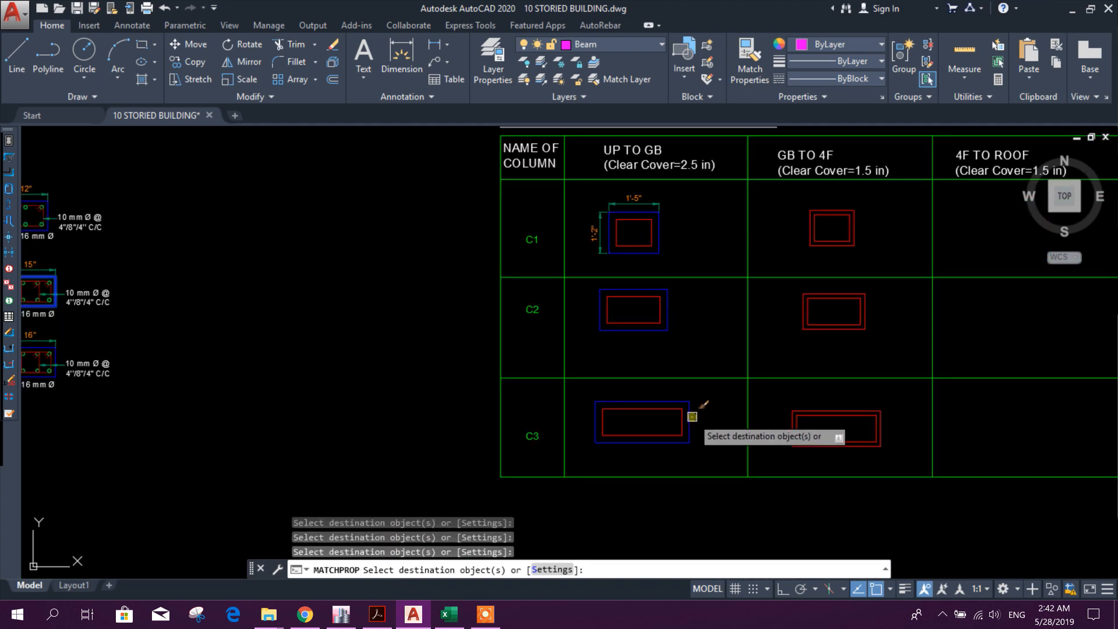
pyautogui.click(865, 332)
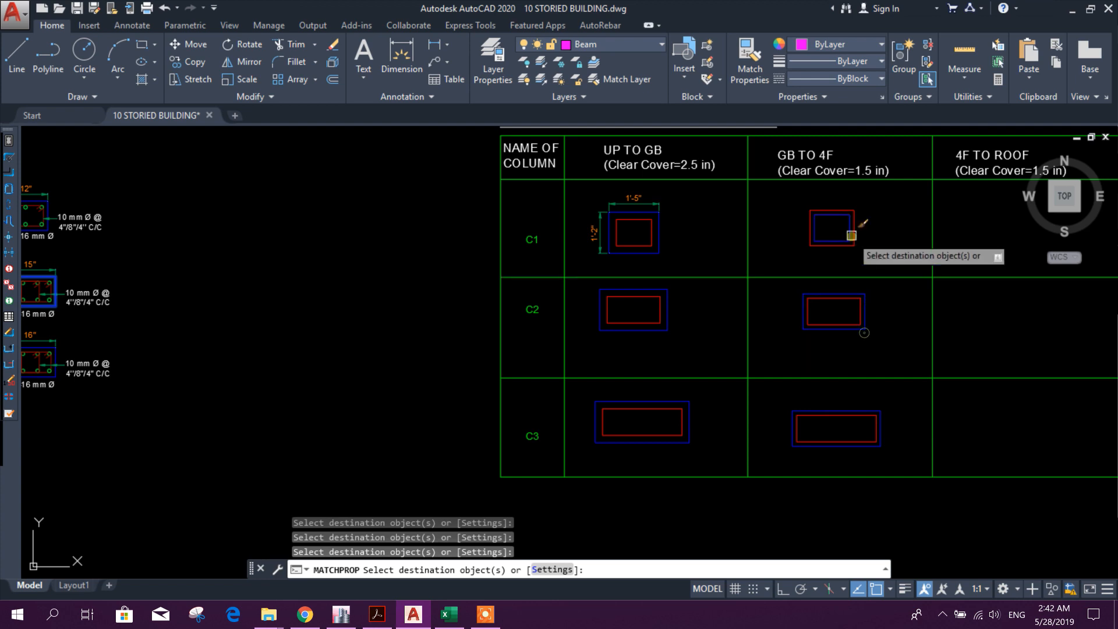
pyautogui.press('Escape')
pyautogui.click(750, 63)
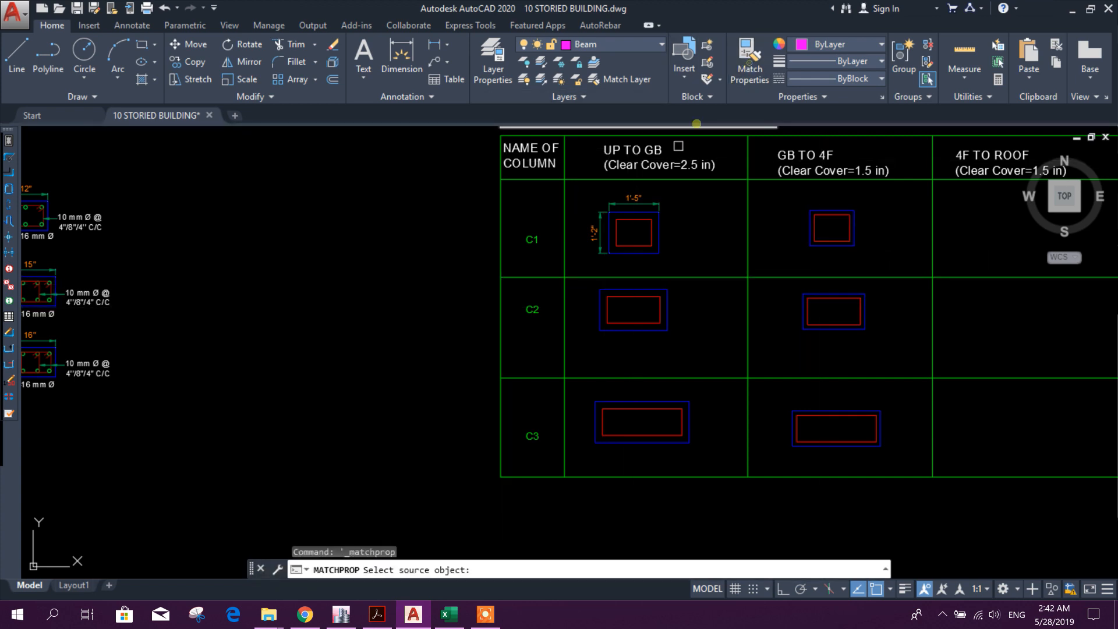
pyautogui.press('Escape')
# - Add a linear dimension for the width of the C1 outer outline in the GB TO 4F column
pyautogui.scroll(8, 752, 245)
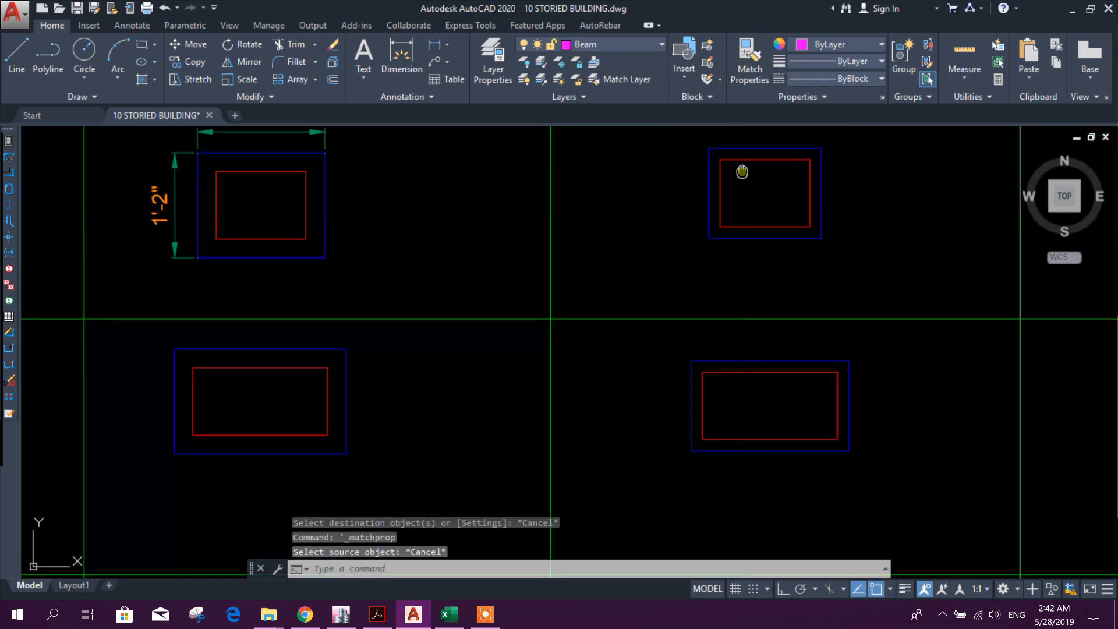
pyautogui.scroll(-5, 717, 212)
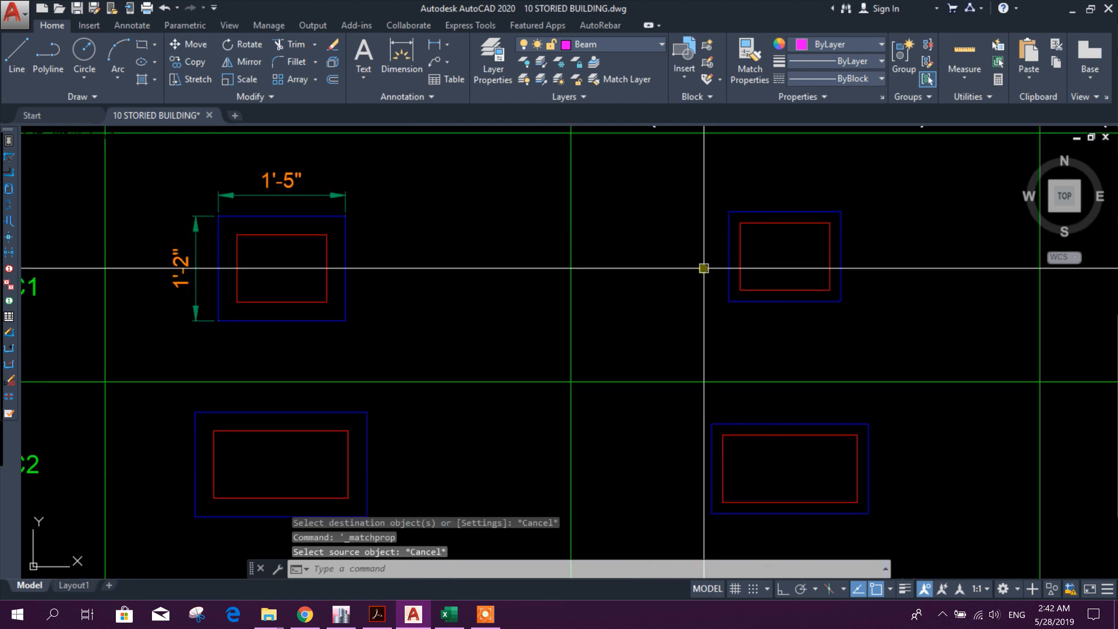
pyautogui.click(434, 45)
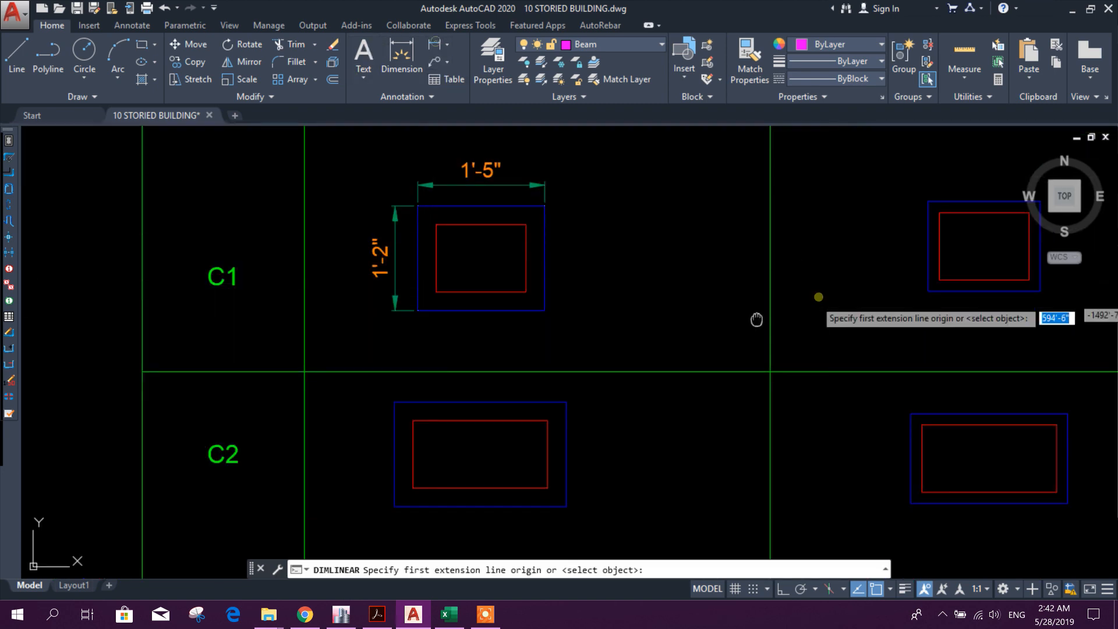
pyautogui.moveTo(757, 320); pyautogui.dragTo(517, 360, button='middle')
pyautogui.click(688, 246)
pyautogui.click(800, 245)
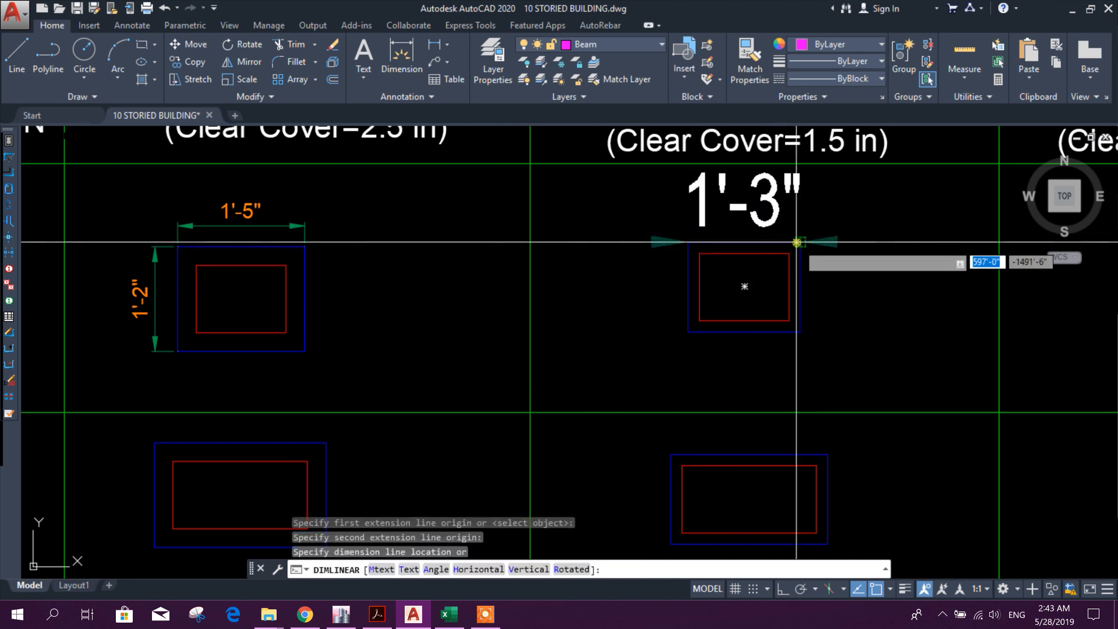
pyautogui.click(786, 227)
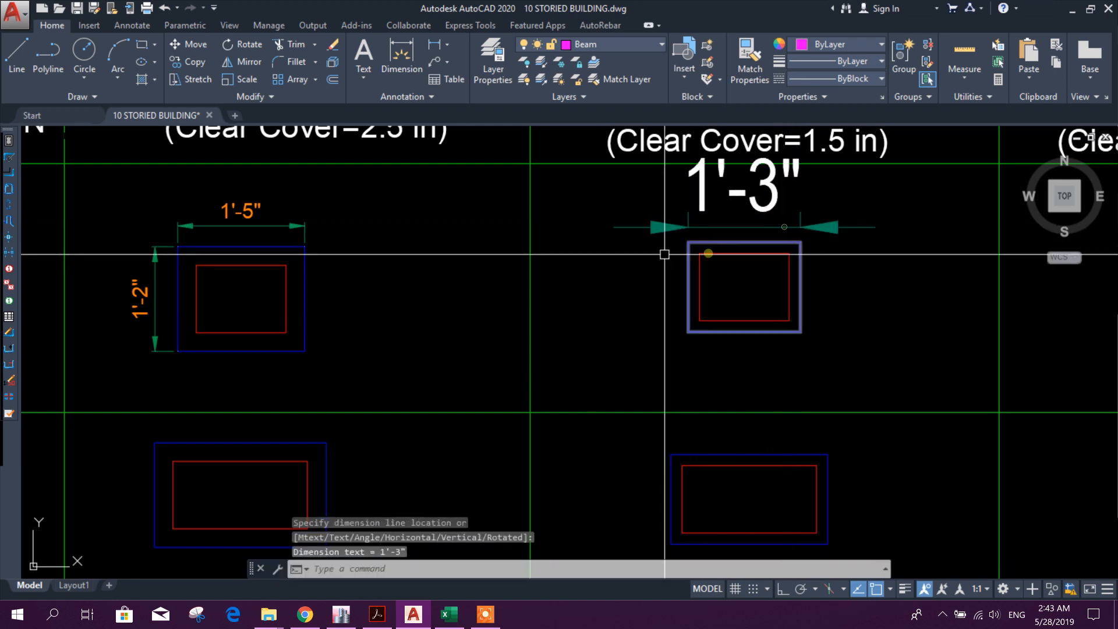
# - Delete the oversized width dimension above the C1 outline in the GB TO 4F column
pyautogui.click(749, 82)
pyautogui.press('Escape')
pyautogui.press('Escape')
pyautogui.click(276, 226)
pyautogui.press('Escape')
pyautogui.click(744, 220)
pyautogui.press('Delete')
# - Set the current dimension style to 1-2IN to match the existing dimensions of the C1 section in the UP TO GB column
pyautogui.click(275, 211)
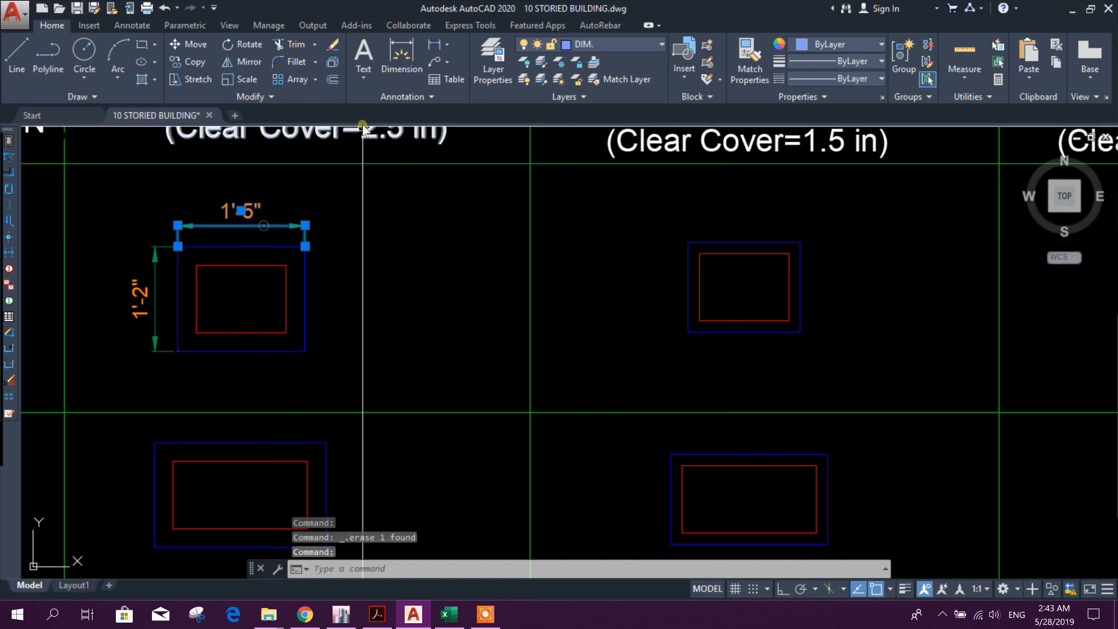
pyautogui.click(133, 26)
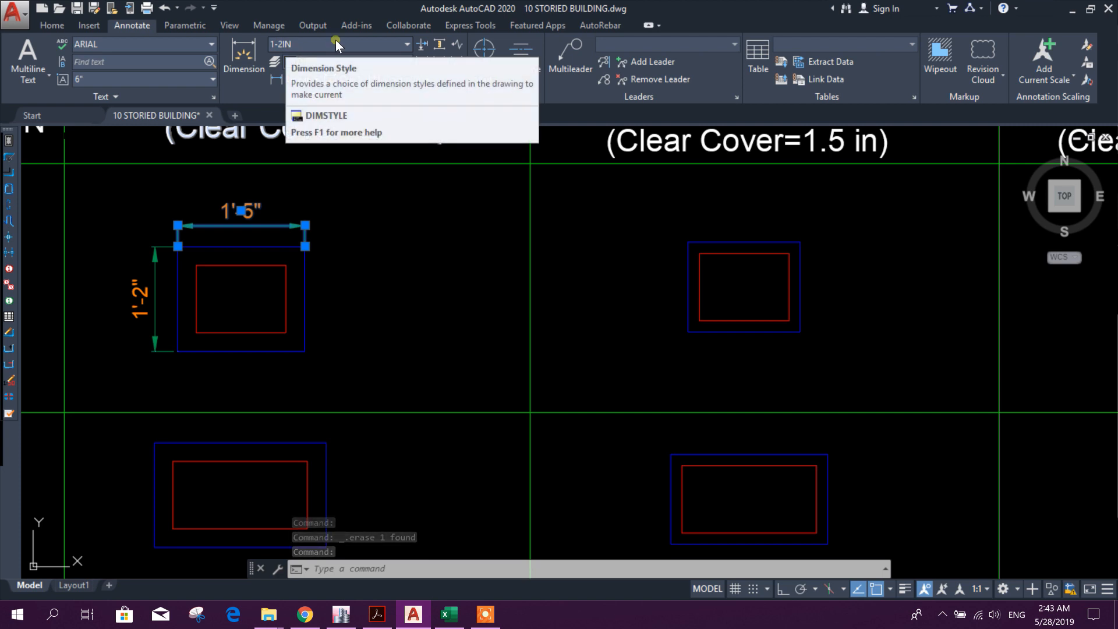
pyautogui.click(393, 46)
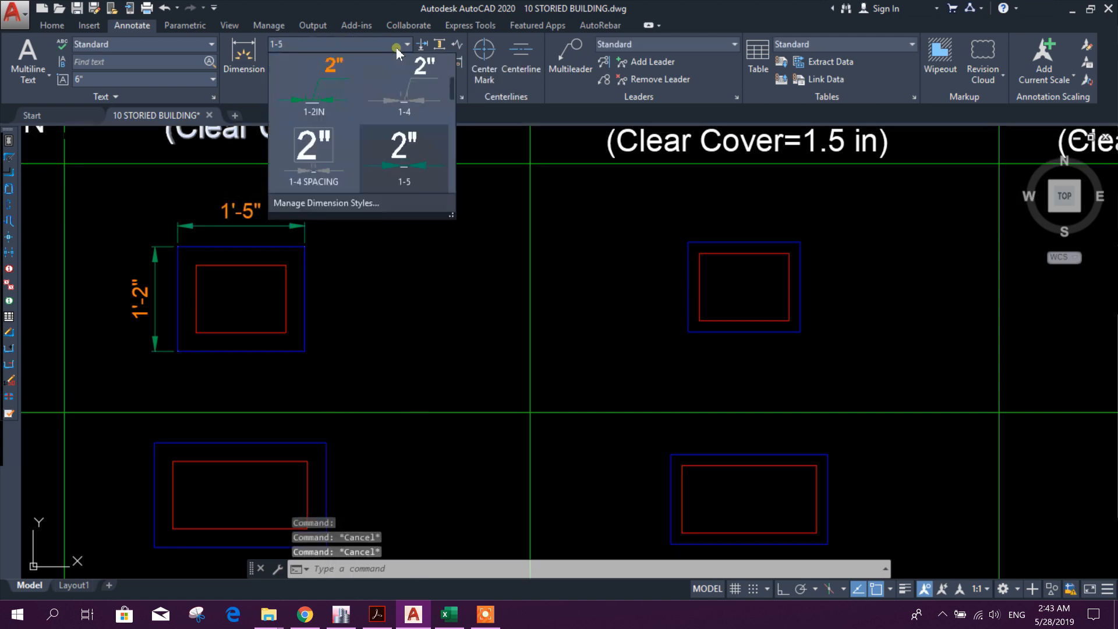
pyautogui.click(320, 106)
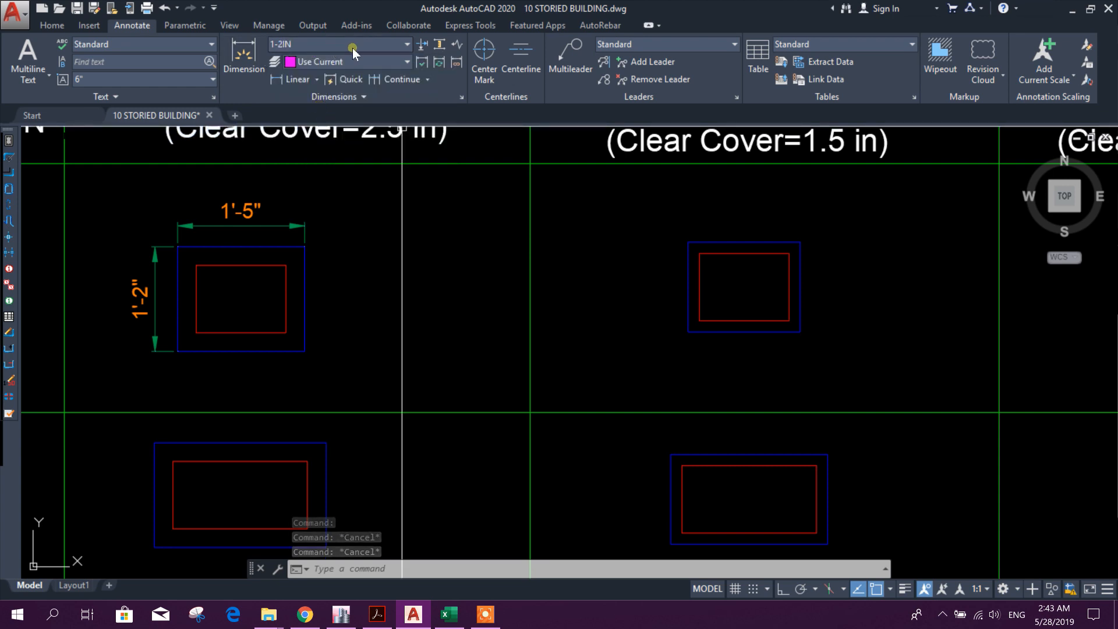
pyautogui.click(52, 25)
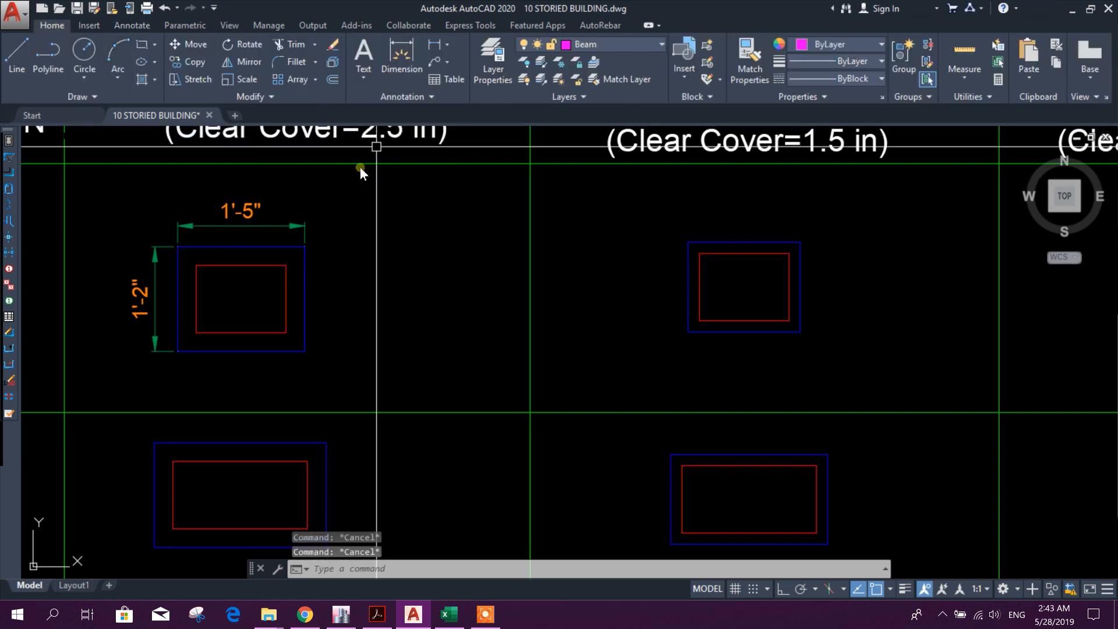
# - Add linear dimensions for the width and height of the C1 outer outline in the GB TO 4F column
pyautogui.click(401, 55)
pyautogui.click(687, 242)
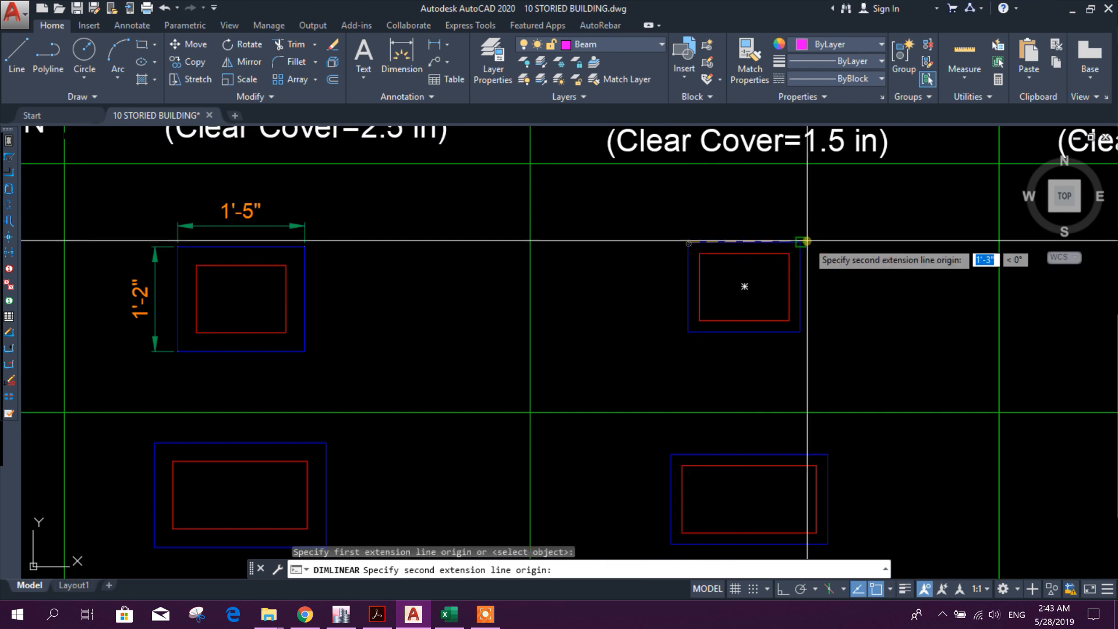
pyautogui.click(801, 242)
pyautogui.click(788, 229)
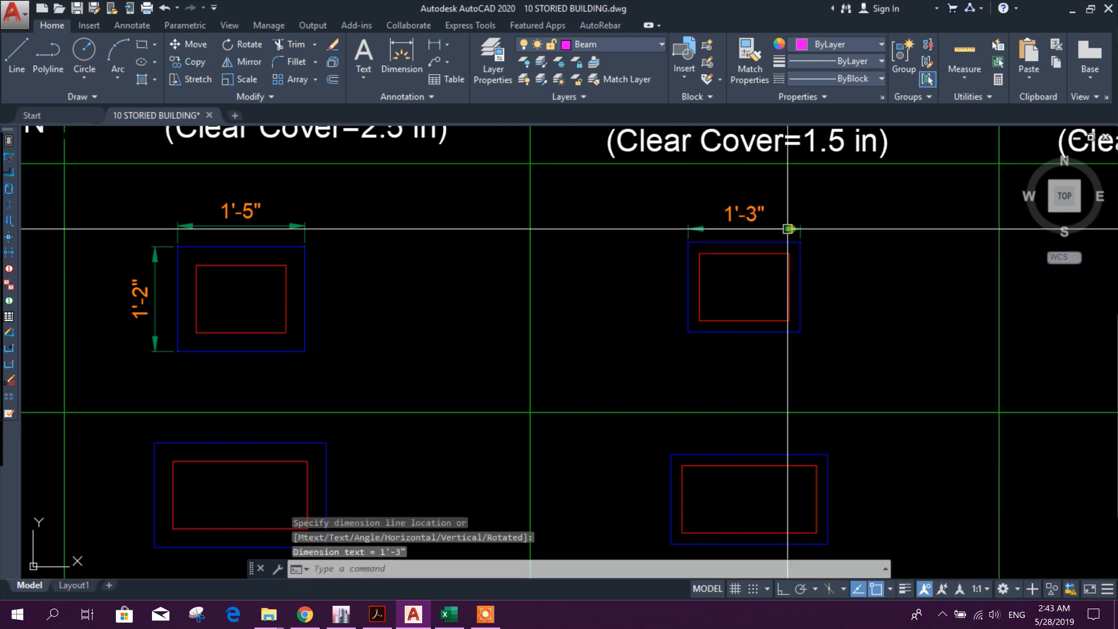
pyautogui.click(441, 54)
pyautogui.click(688, 242)
pyautogui.click(688, 332)
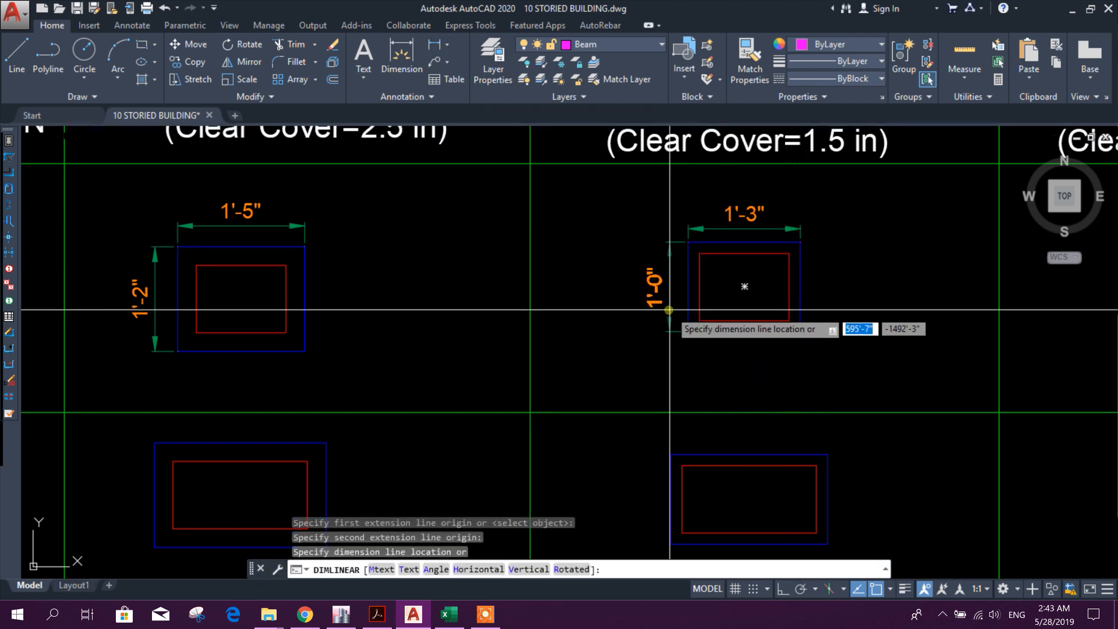
pyautogui.click(668, 310)
# - Add linear dimensions for the height and width of the C2 outer outline in the UP TO GB column
pyautogui.scroll(-3, 671, 327)
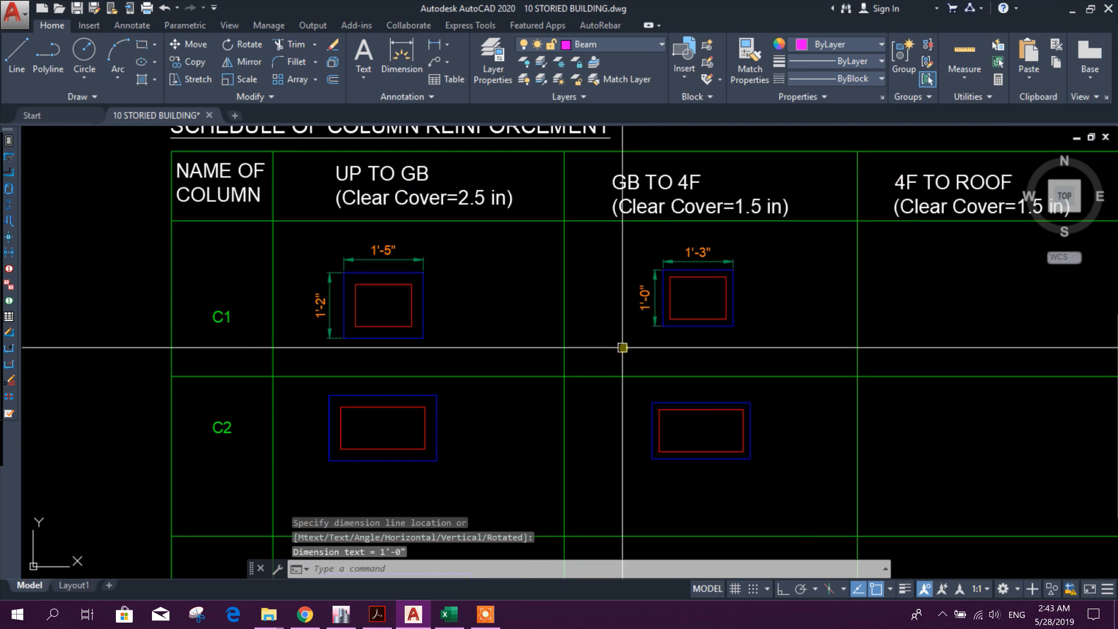
pyautogui.moveTo(623, 347); pyautogui.dragTo(606, 313, button='middle')
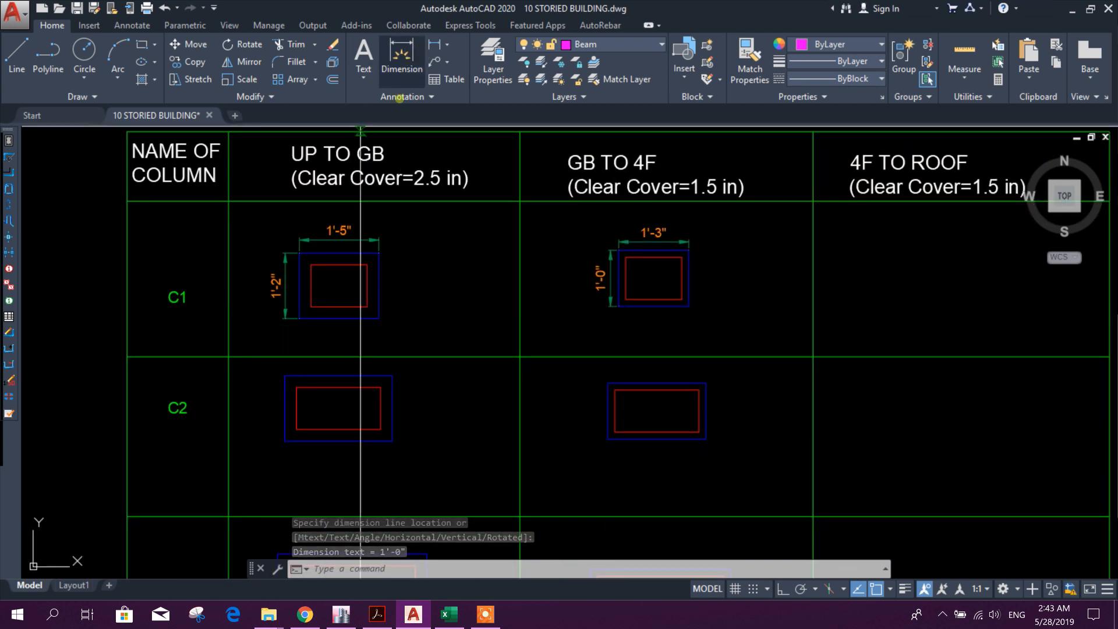
pyautogui.click(433, 45)
pyautogui.scroll(2, 282, 400)
pyautogui.click(325, 304)
pyautogui.click(326, 402)
pyautogui.click(310, 361)
pyautogui.press('Return')
pyautogui.click(330, 298)
pyautogui.click(503, 299)
pyautogui.click(504, 288)
# - Move the C2 section in the UP TO GB column, together with its dimensions, about 1 inch downward within its cell
pyautogui.click(544, 450)
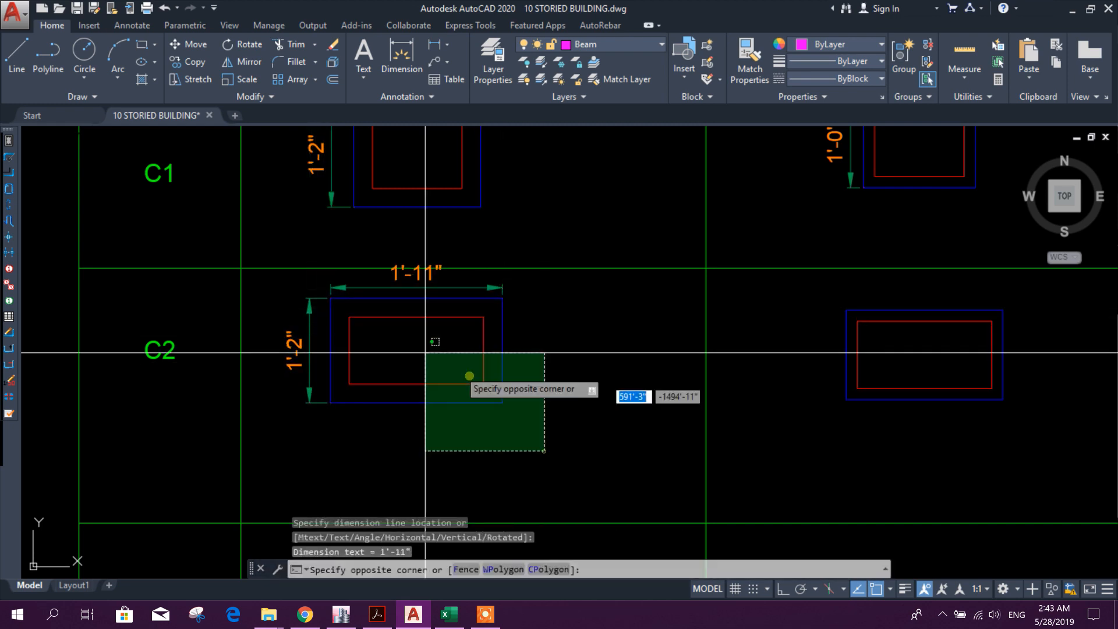
pyautogui.click(426, 353)
pyautogui.click(187, 44)
pyautogui.click(576, 321)
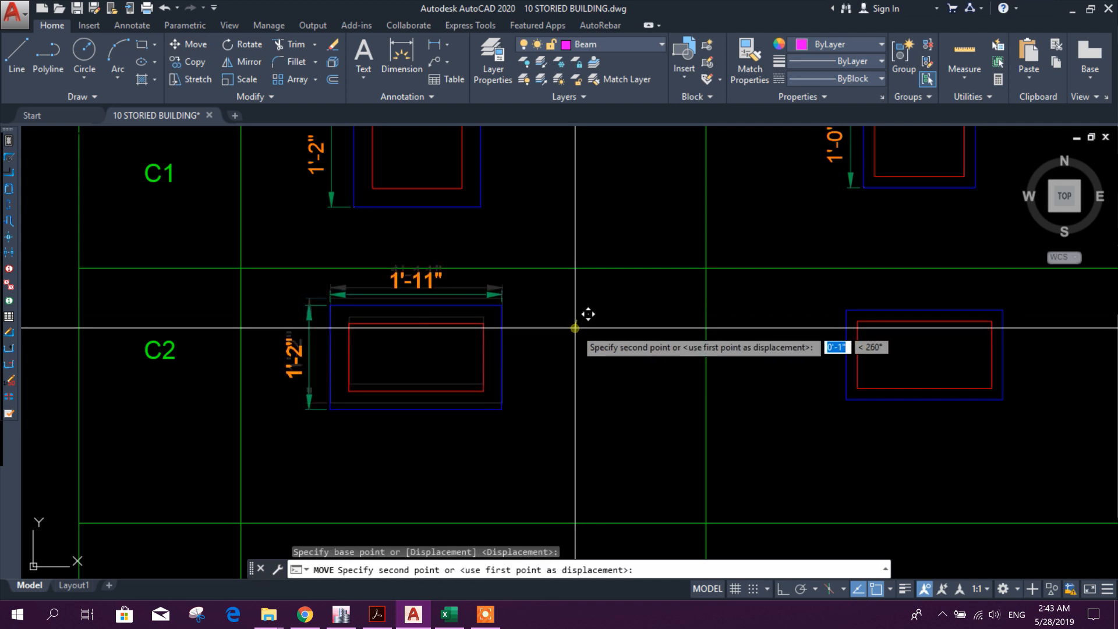
pyautogui.click(576, 328)
pyautogui.scroll(-2, 578, 327)
pyautogui.moveTo(600, 372); pyautogui.dragTo(468, 379, button='middle')
pyautogui.press('space')
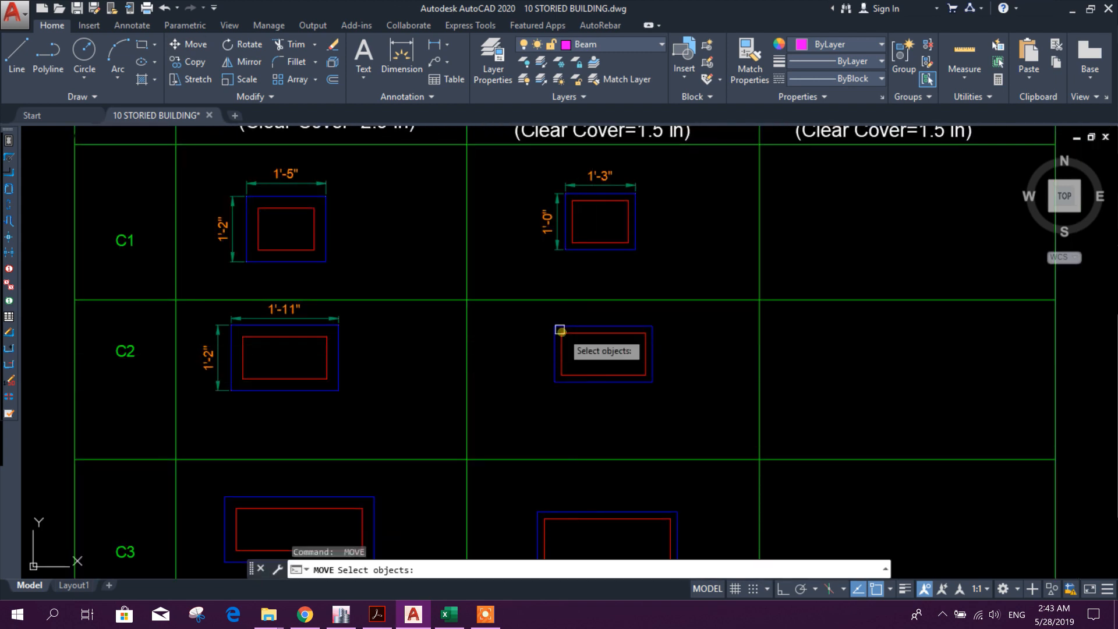
pyautogui.press('Escape')
pyautogui.press('space')
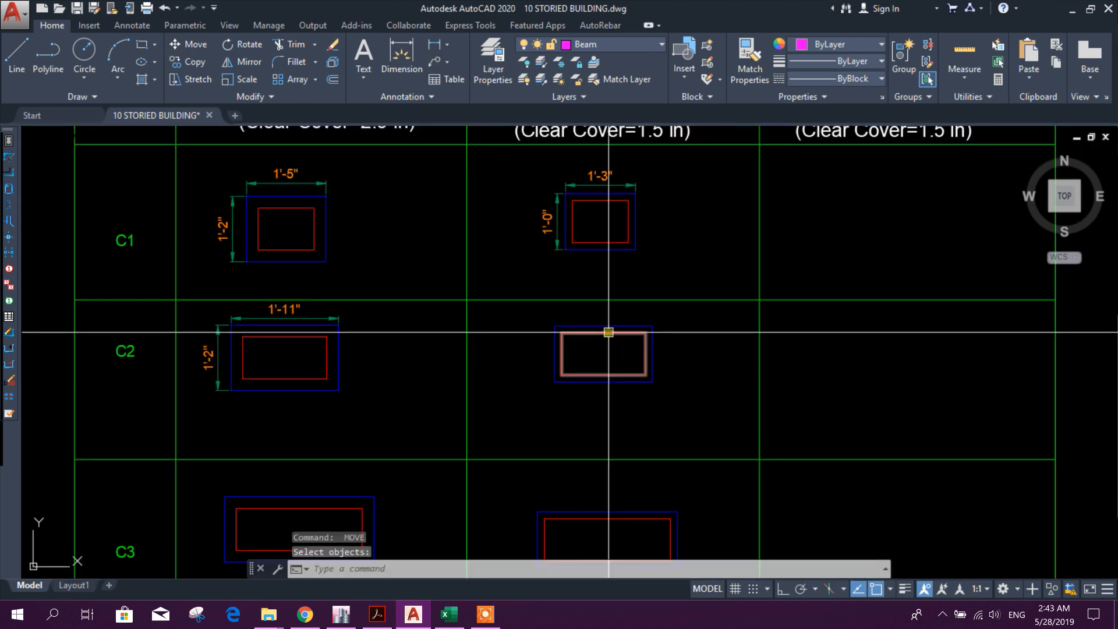
pyautogui.click(609, 326)
pyautogui.press('Escape')
# - Add linear dimensions for the width and height of the C2 outer outline in the GB TO 4F column
pyautogui.click(434, 44)
pyautogui.scroll(4, 592, 353)
pyautogui.press('space')
pyautogui.click(614, 285)
pyautogui.click(614, 260)
pyautogui.press('Escape')
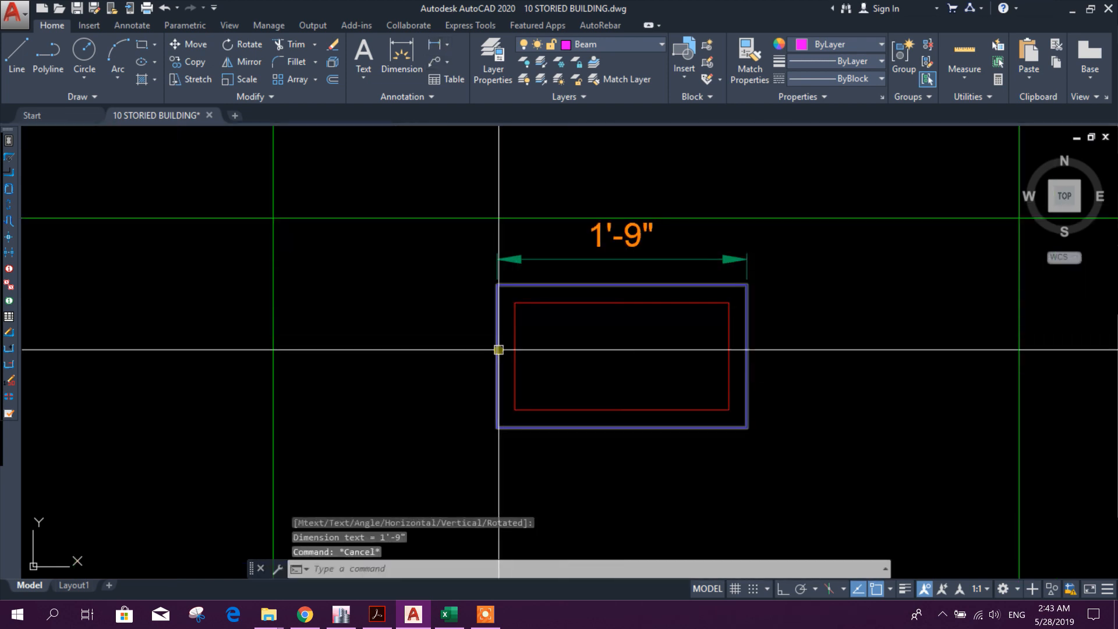
pyautogui.press('space')
pyautogui.press('space')
pyautogui.click(471, 352)
# - Add linear dimensions for the width and height of the C3 outer outline in the UP TO GB column
pyautogui.scroll(-6, 468, 354)
pyautogui.moveTo(466, 354); pyautogui.dragTo(507, 257, button='middle')
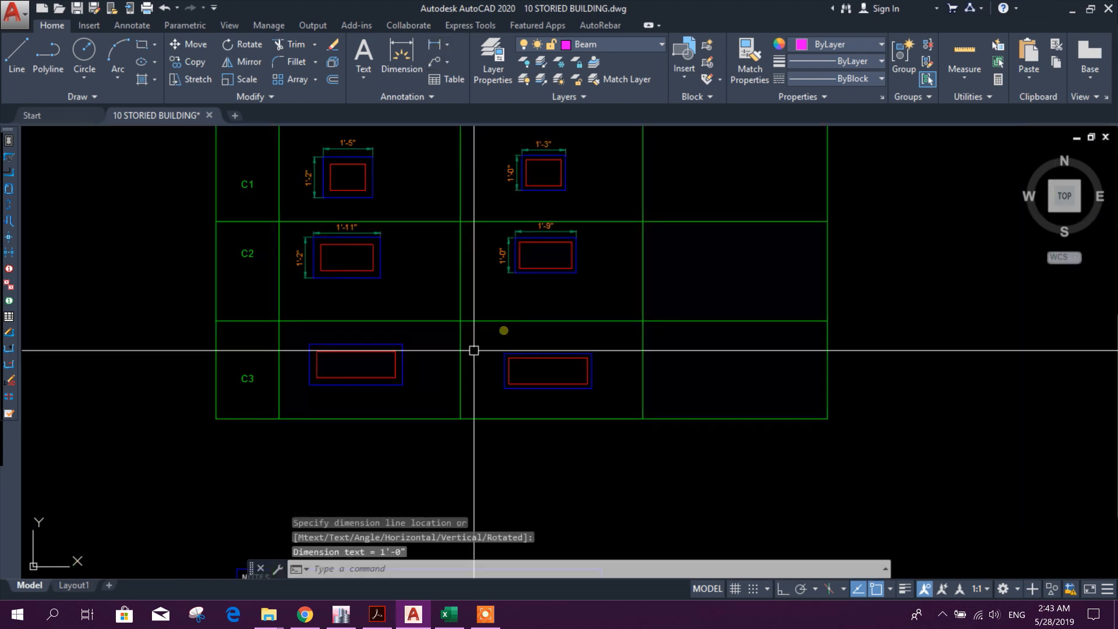
pyautogui.scroll(4, 384, 367)
pyautogui.press('space')
pyautogui.press('space')
pyautogui.click(365, 306)
pyautogui.click(367, 287)
pyautogui.press('space')
pyautogui.press('space')
pyautogui.click(203, 350)
pyautogui.click(183, 370)
pyautogui.press('Escape')
# - Add linear dimensions for the width and height of the C3 outer outline in the GB TO 4F column
pyautogui.moveTo(791, 370); pyautogui.dragTo(549, 404, button='middle')
pyautogui.press('space')
pyautogui.press('space')
pyautogui.click(594, 365)
pyautogui.click(594, 348)
pyautogui.press('Escape')
pyautogui.press('space')
pyautogui.press('space')
pyautogui.click(457, 409)
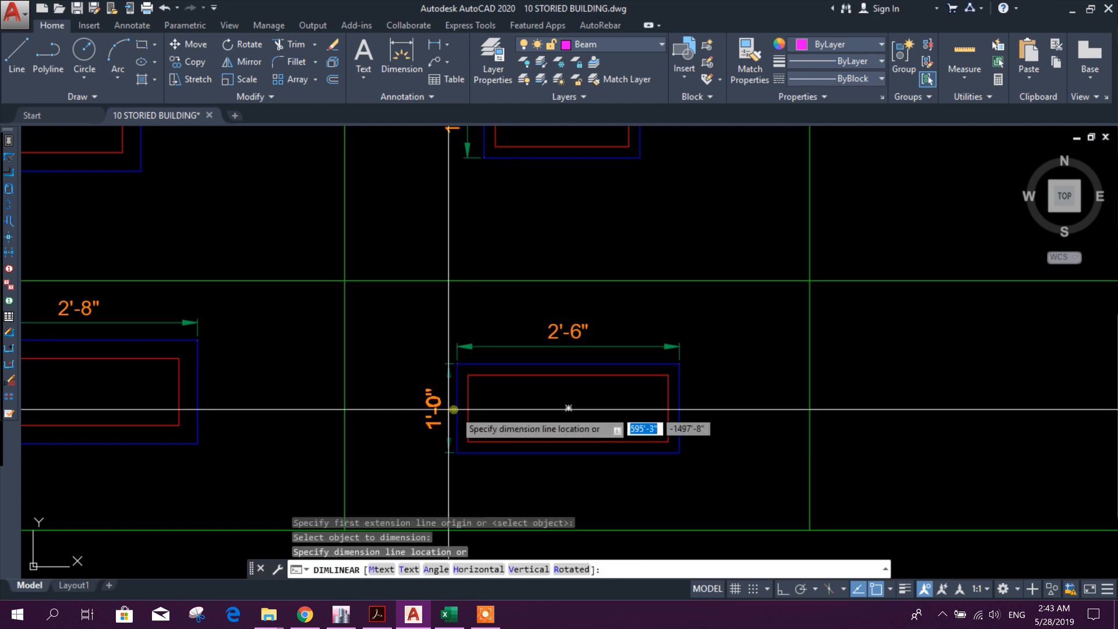
pyautogui.click(443, 410)
pyautogui.press('Escape')
# - Copy the two stirrup hook lines from the old 6-16 mm Ø section to the upper-right corner of C1's red outline in UP TO GB
pyautogui.scroll(-6, 505, 417)
pyautogui.moveTo(571, 411); pyautogui.dragTo(571, 411, button='middle')
pyautogui.scroll(2, 553, 292)
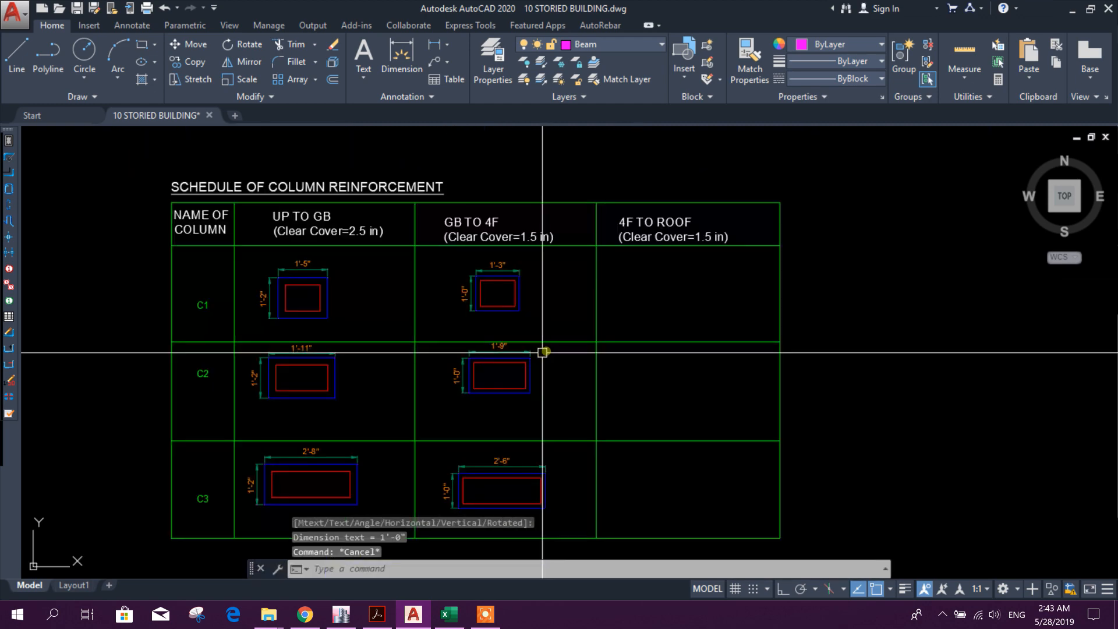
pyautogui.moveTo(347, 370); pyautogui.dragTo(470, 322, button='middle')
pyautogui.scroll(4, 429, 265)
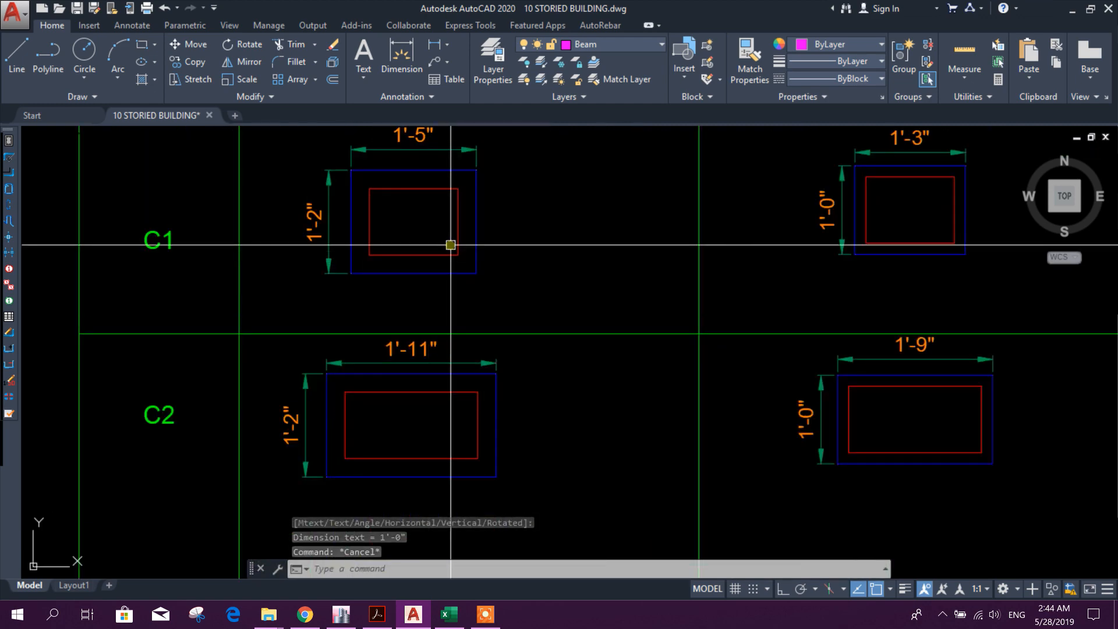
pyautogui.scroll(-6, 451, 244)
pyautogui.scroll(3, 237, 314)
pyautogui.moveTo(237, 296)
pyautogui.mouseDown(button='middle')
pyautogui.moveTo(262, 282)
pyautogui.moveTo(449, 336)
pyautogui.mouseUp(button='middle')
pyautogui.scroll(10, 373, 300)
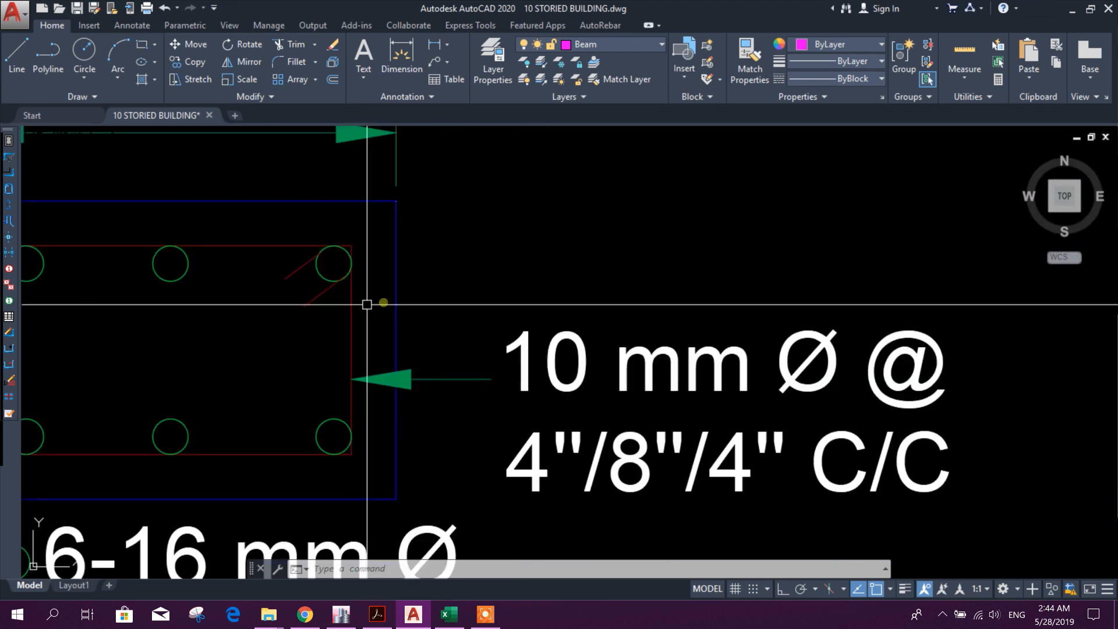
pyautogui.click(199, 64)
pyautogui.scroll(4, 351, 245)
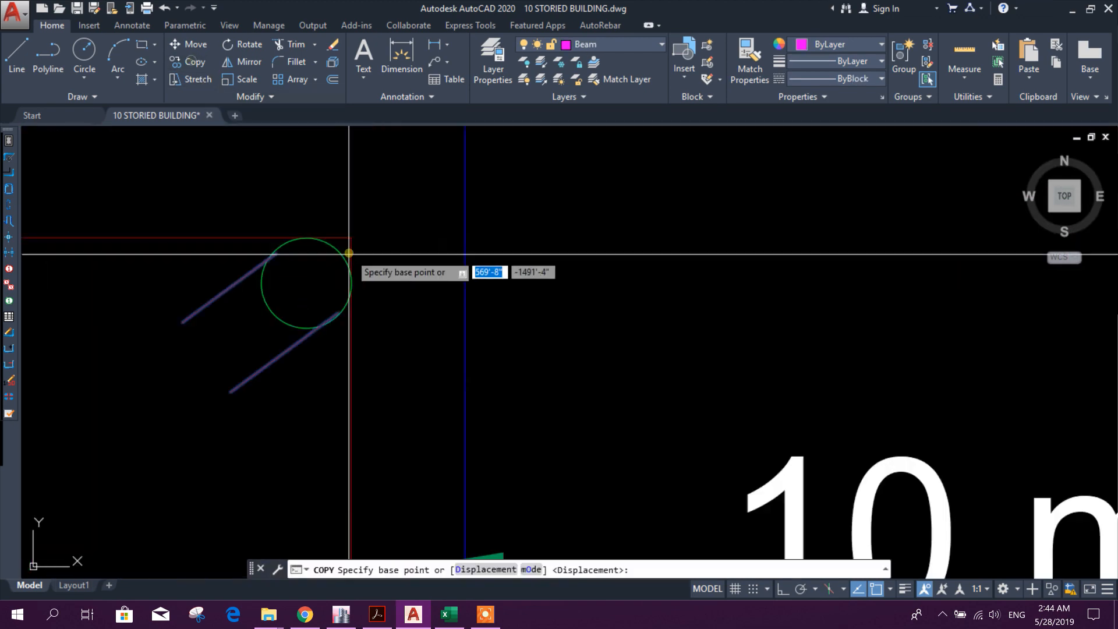
pyautogui.click(351, 241)
pyautogui.scroll(-11, 349, 332)
pyautogui.scroll(-3, 560, 375)
pyautogui.scroll(12, 861, 379)
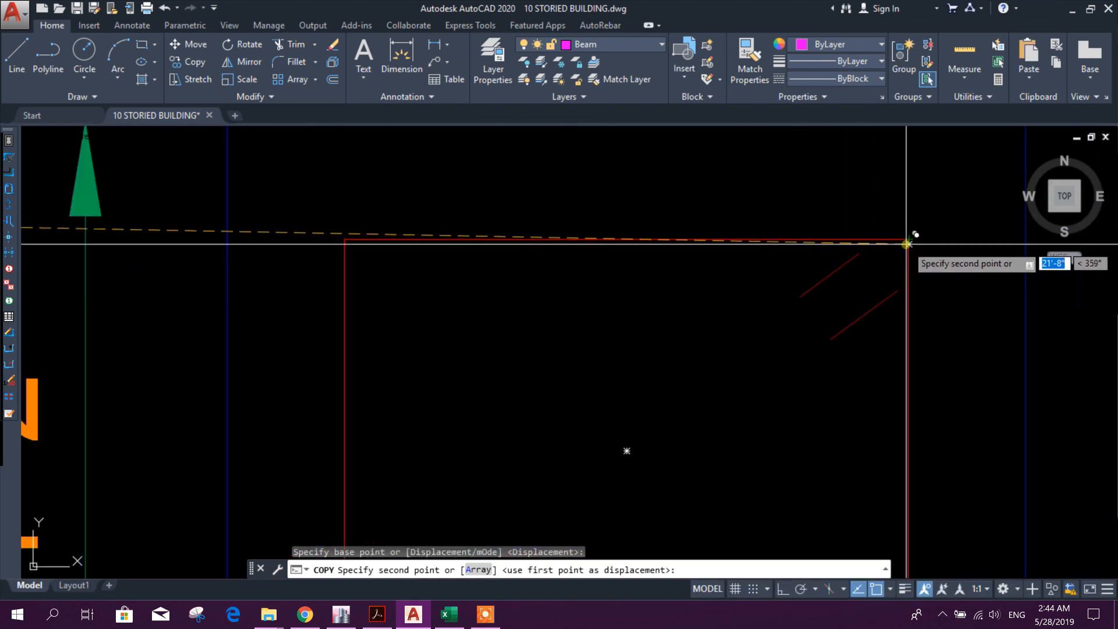
pyautogui.click(909, 262)
pyautogui.press('Escape')
# - Extend both copied hook lines to meet the red stirrup outline of the C1 section in the UP TO GB column
pyautogui.moveTo(861, 302); pyautogui.dragTo(709, 338, button='middle')
pyautogui.scroll(2, 711, 275)
pyautogui.scroll(-2, 686, 295)
pyautogui.scroll(4, 702, 332)
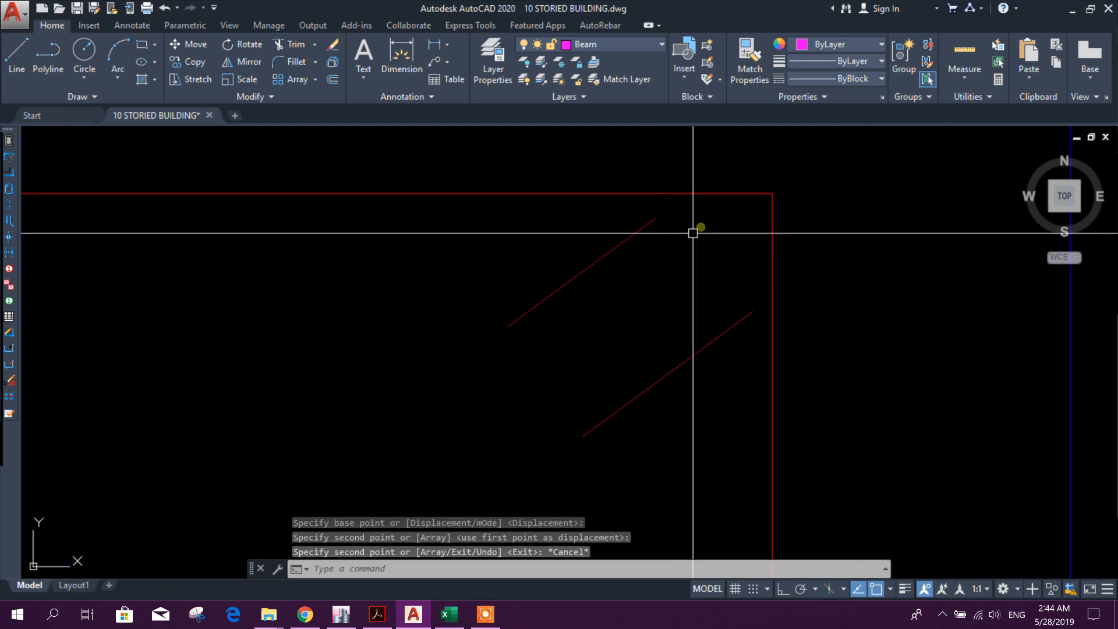
pyautogui.write('ex')
pyautogui.press('Return')
pyautogui.press('Return')
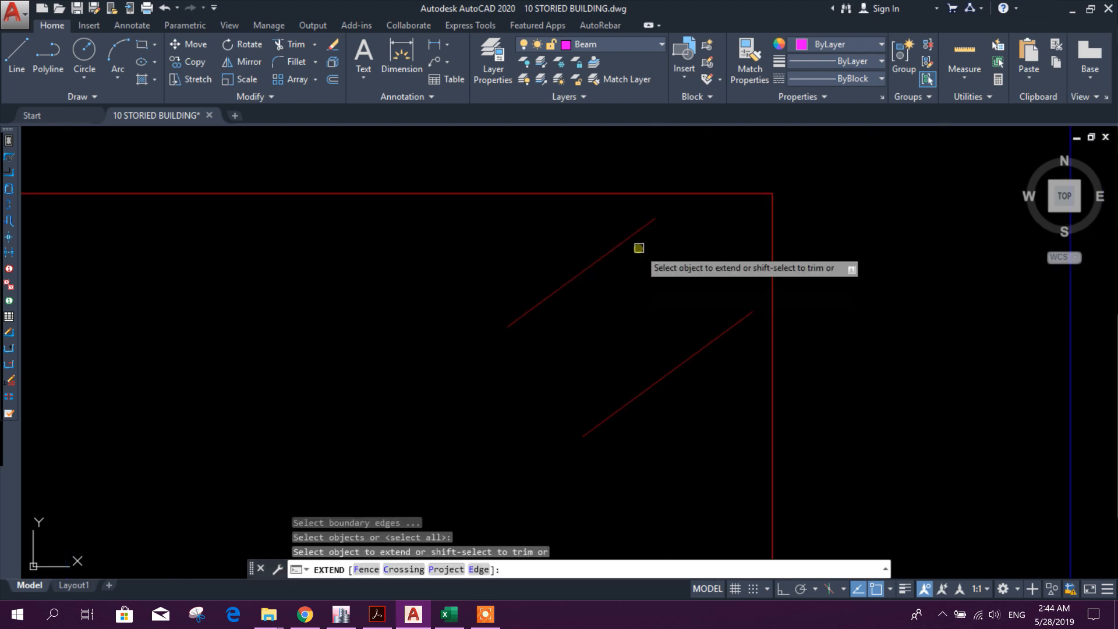
pyautogui.scroll(-3, 702, 348)
pyautogui.press('Escape')
pyautogui.scroll(-5, 689, 348)
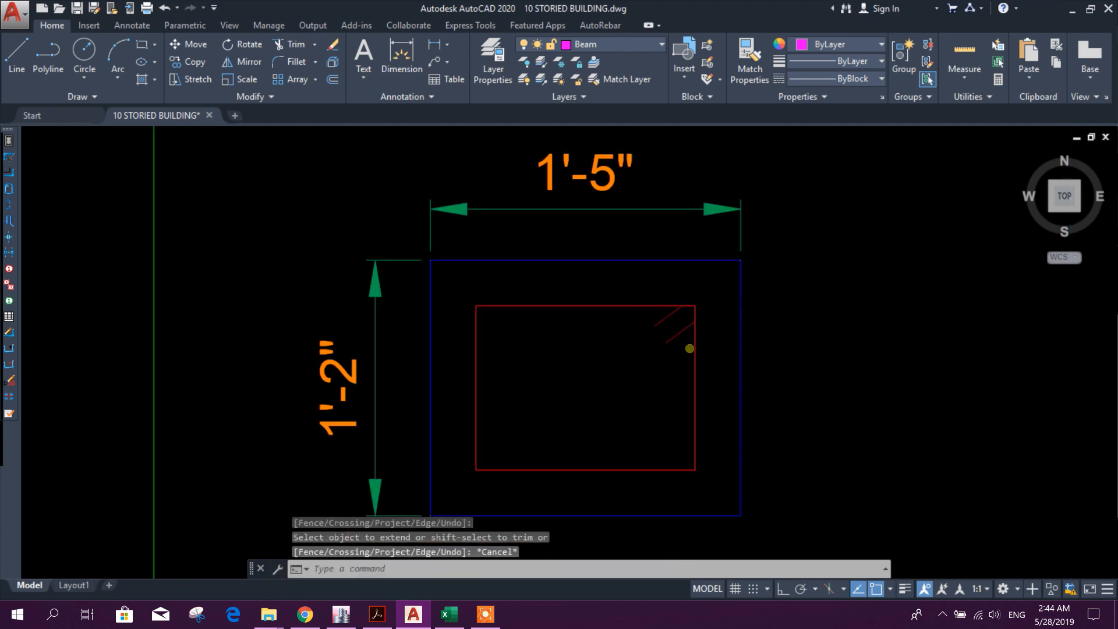
# - Examine the C1 section with its stirrup hooks and the neighbouring dimensioned sections in the column schedule
pyautogui.scroll(3, 661, 311)
pyautogui.scroll(-4, 592, 320)
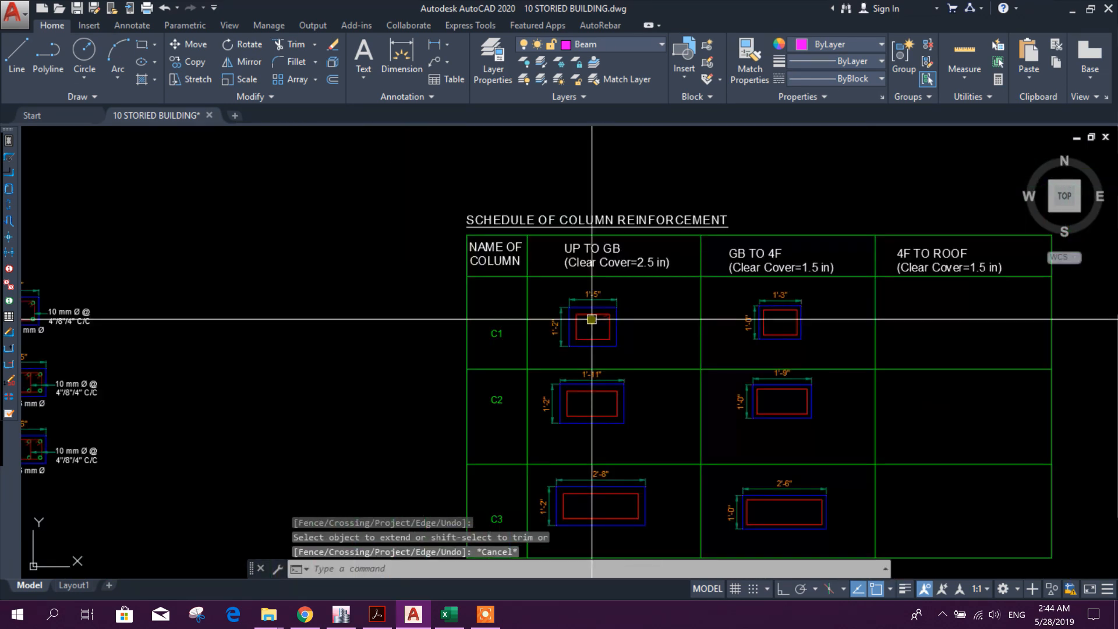
pyautogui.scroll(4, 589, 336)
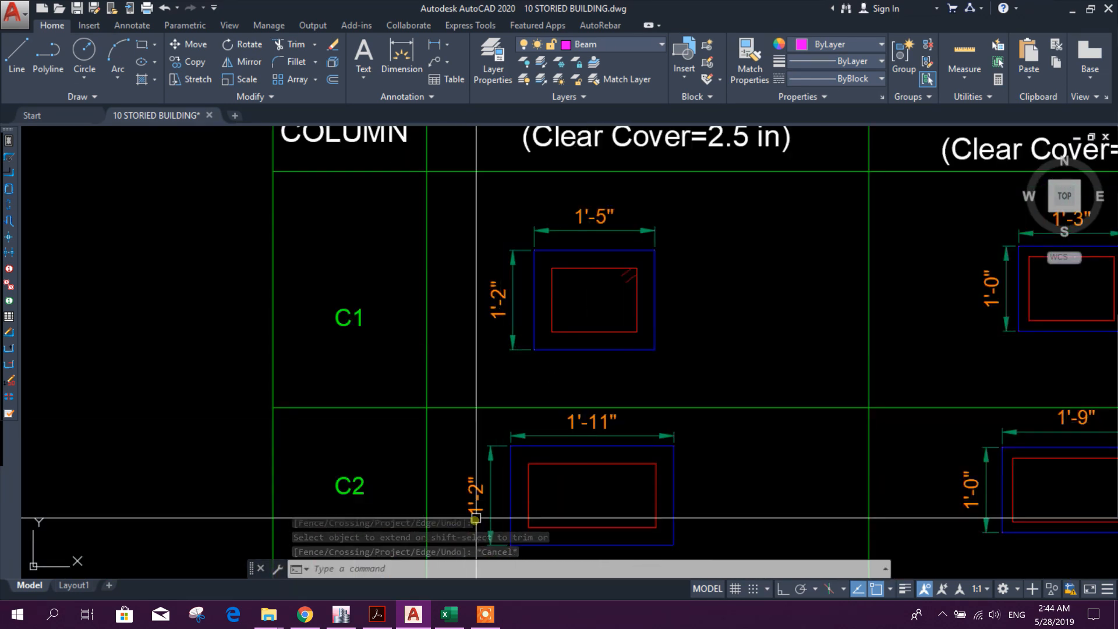
pyautogui.scroll(2, 554, 347)
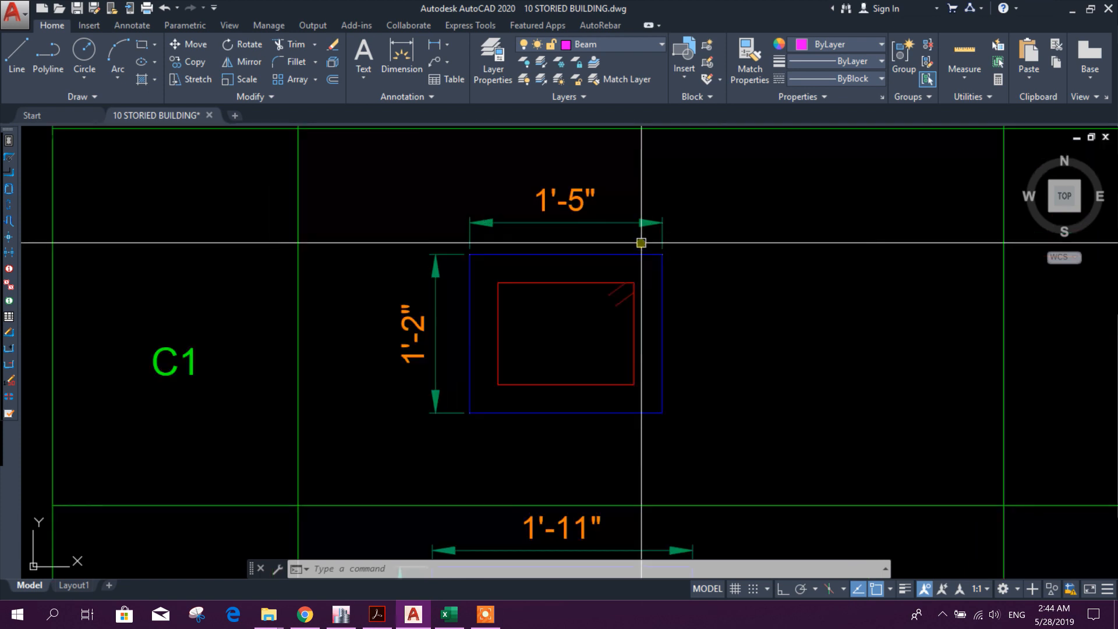
pyautogui.scroll(-2, 557, 351)
pyautogui.moveTo(553, 352); pyautogui.dragTo(590, 346, button='middle')
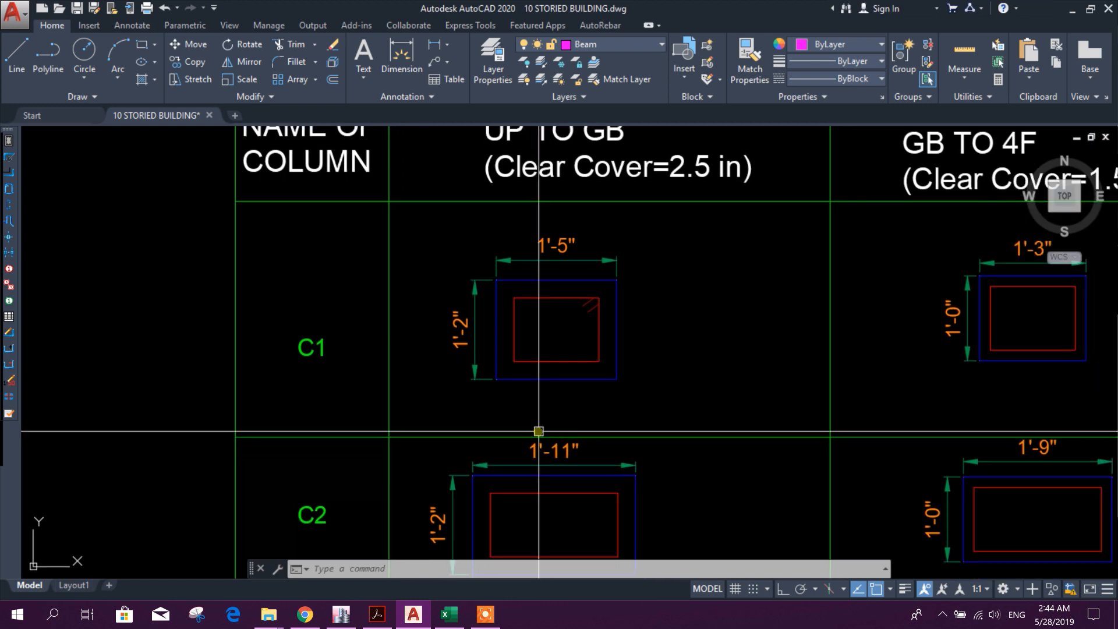
pyautogui.scroll(2, 549, 379)
pyautogui.scroll(-8, 524, 200)
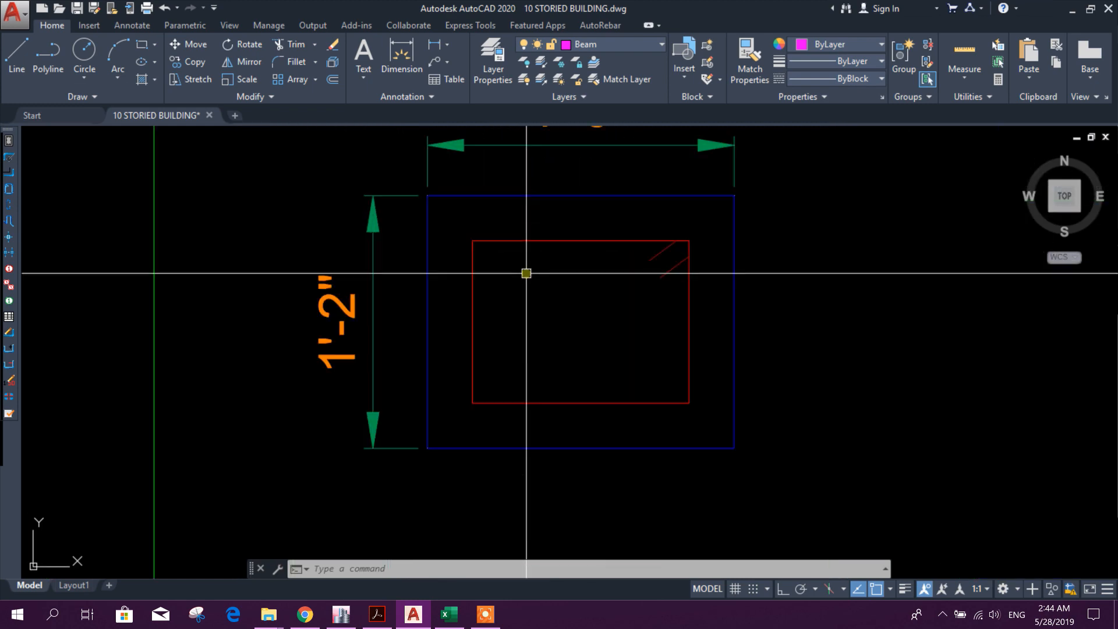
# - Copy the corner rebar circle from the old 14" by 12" section to the upper-left corner of C1's stirrup in the UP TO GB column
pyautogui.scroll(8, 340, 348)
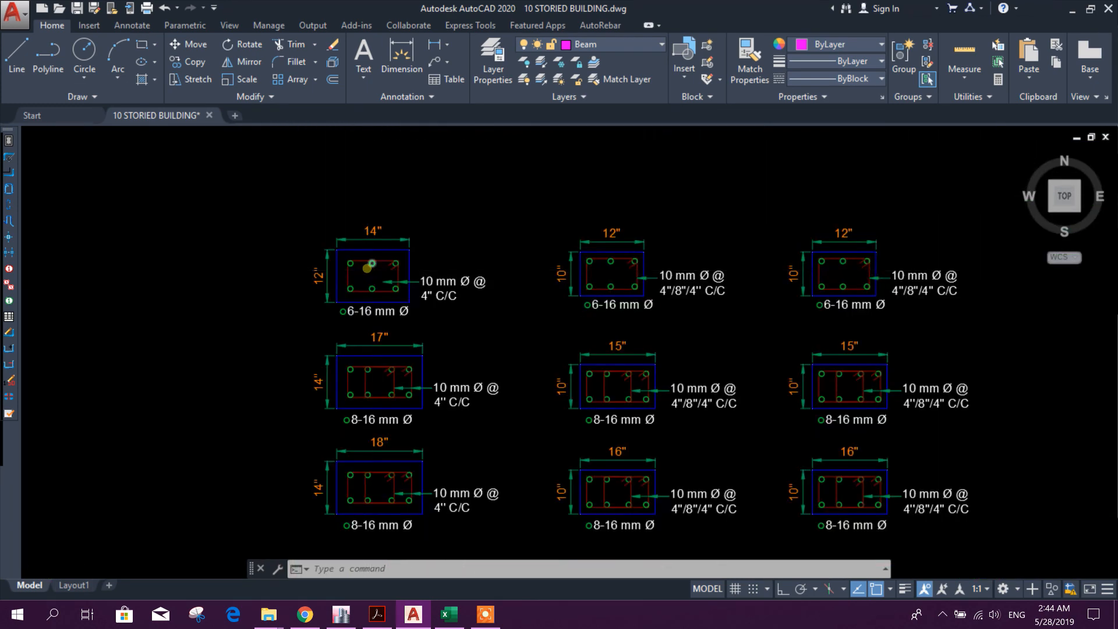
pyautogui.click(291, 214)
pyautogui.click(195, 61)
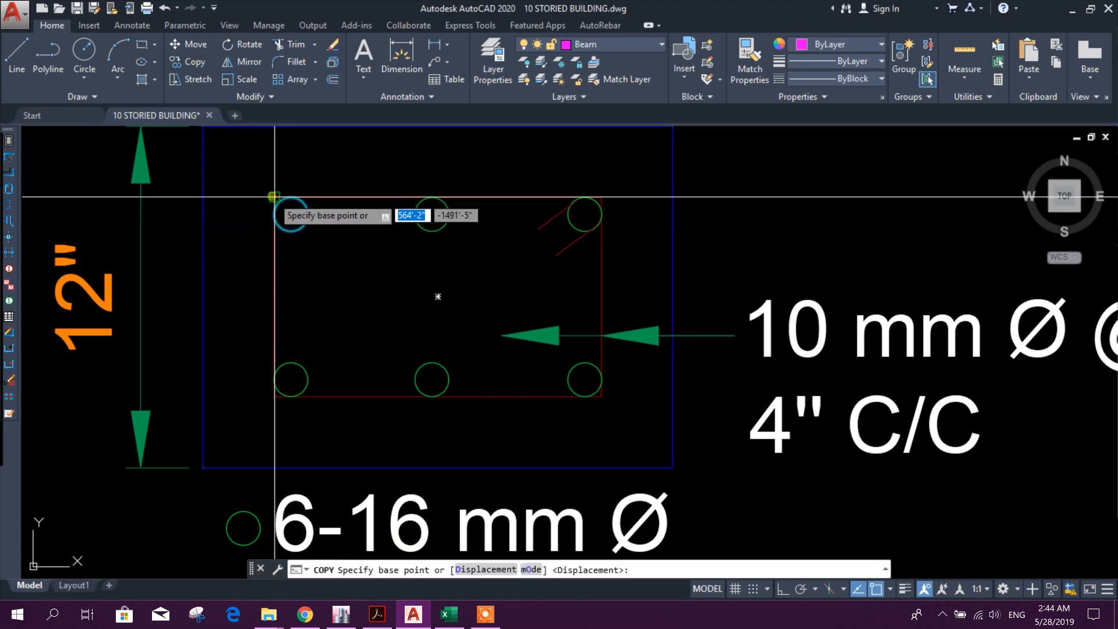
pyautogui.click(273, 198)
pyautogui.scroll(-8, 187, 299)
pyautogui.scroll(5, 674, 287)
pyautogui.scroll(8, 674, 287)
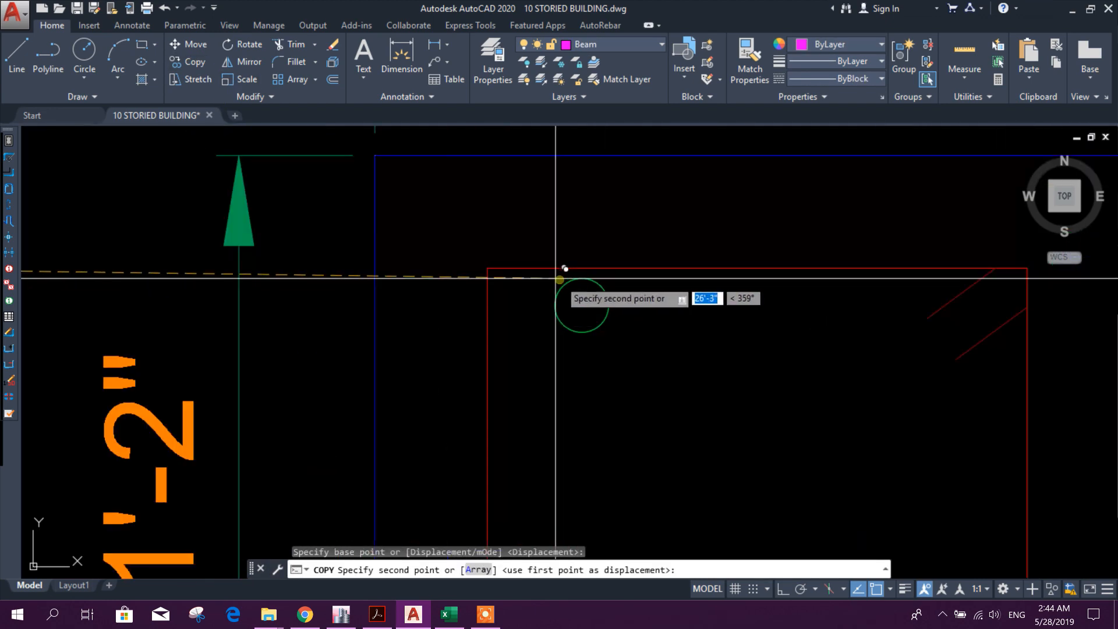
pyautogui.click(487, 267)
pyautogui.scroll(-6, 487, 267)
pyautogui.press('Escape')
pyautogui.scroll(6, 569, 393)
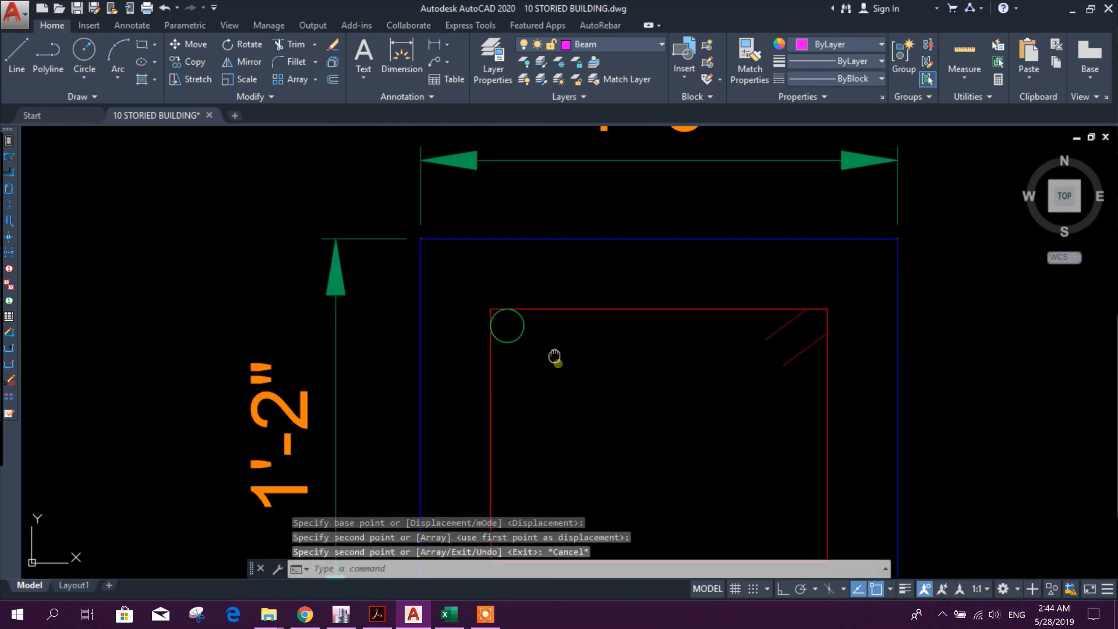
pyautogui.moveTo(486, 281); pyautogui.dragTo(481, 261)
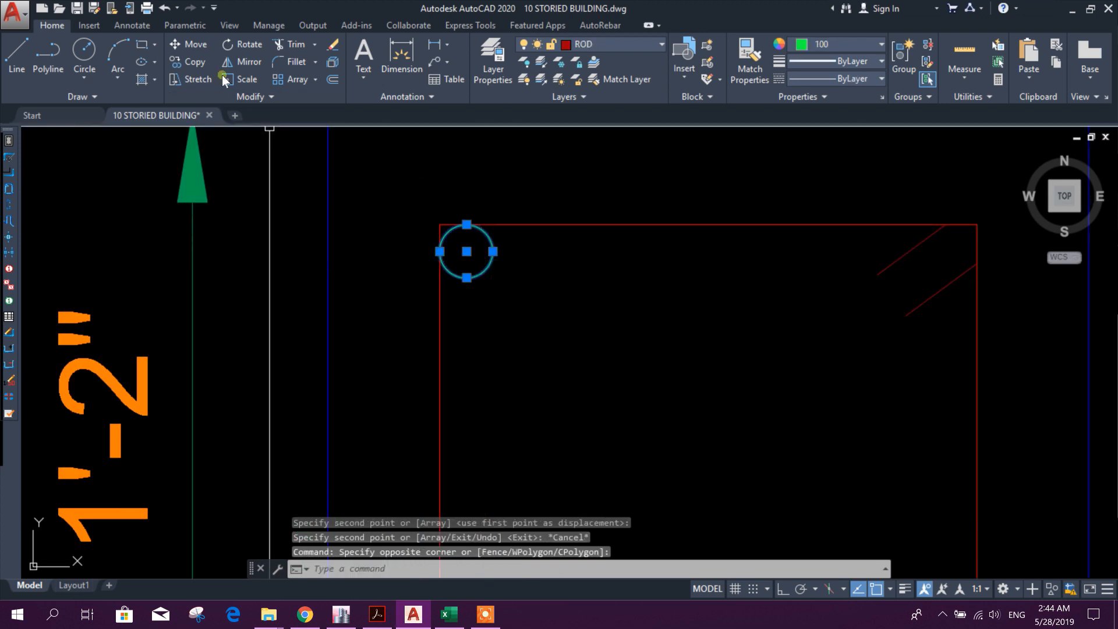
pyautogui.click(194, 62)
pyautogui.click(466, 252)
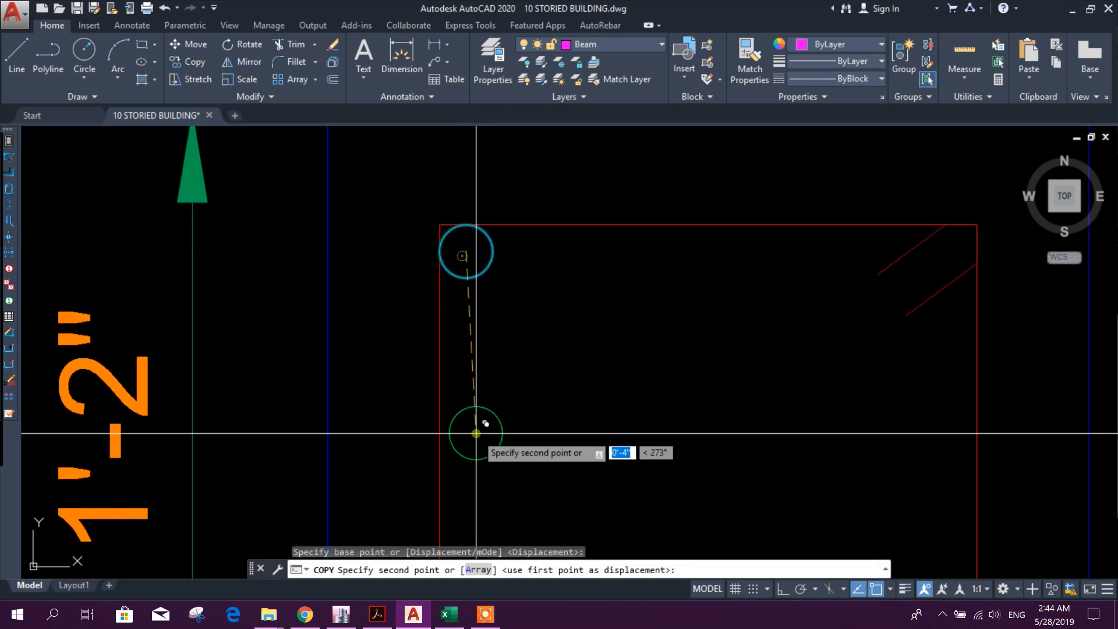
pyautogui.press('Escape')
pyautogui.click(464, 271)
pyautogui.press('Escape')
# - Copy the upper-left rebar circle straight down with Ortho on to the lower-left corner of C1's stirrup
pyautogui.click(467, 279)
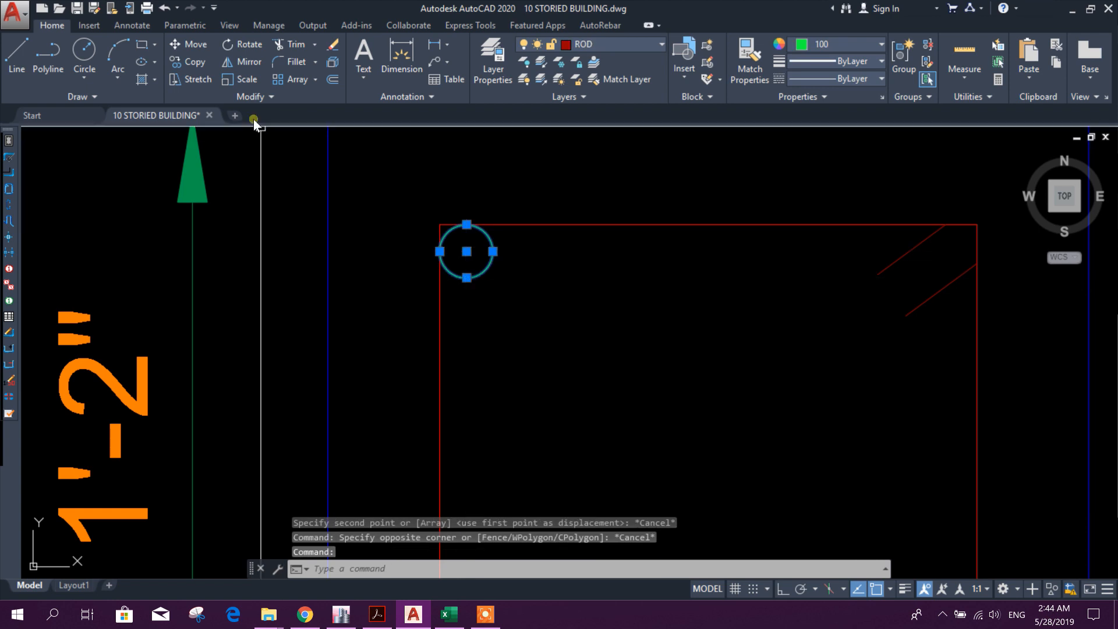
pyautogui.click(182, 64)
pyautogui.click(467, 252)
pyautogui.moveTo(598, 563); pyautogui.dragTo(613, 430, button='middle')
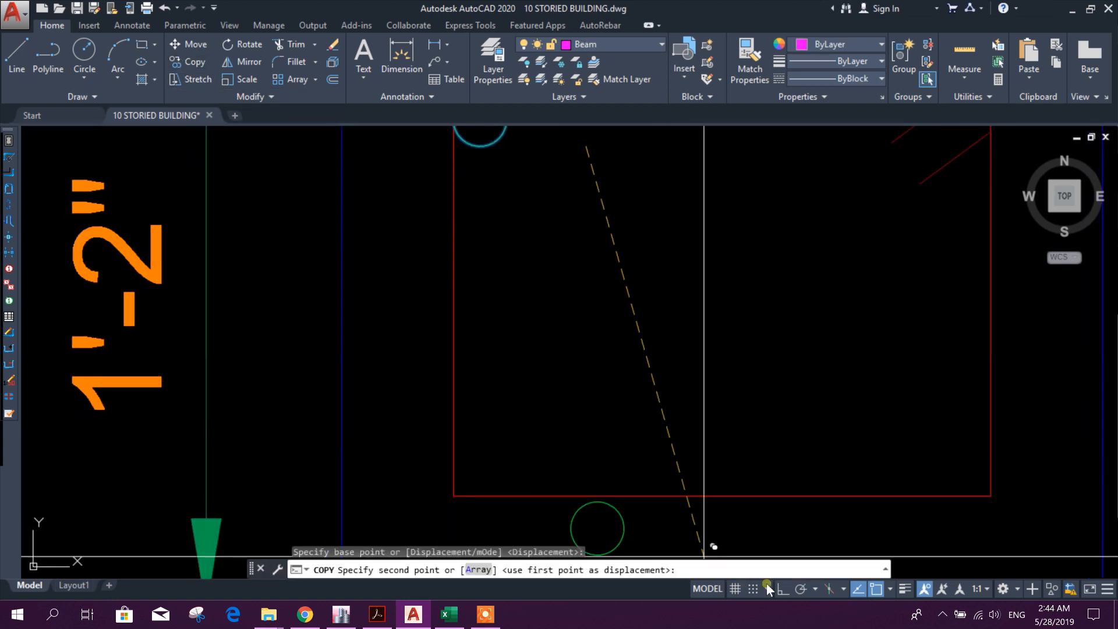
pyautogui.click(635, 483)
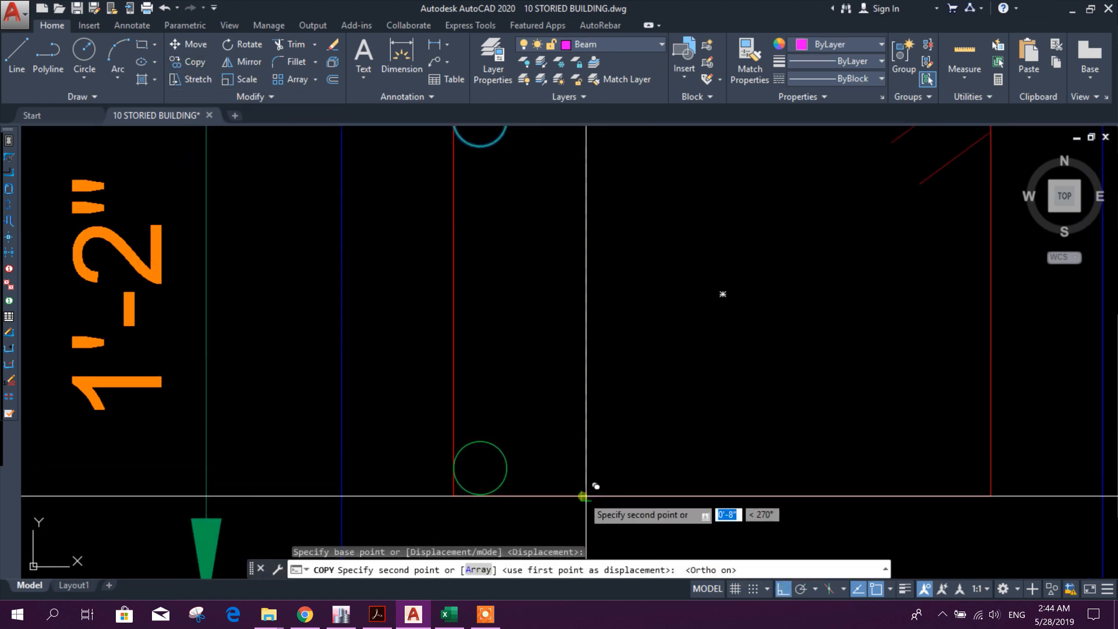
pyautogui.press('Escape')
# - Mirror the two left corner rebar circles about the stirrup's vertical midline, keeping the source objects
pyautogui.click(480, 442)
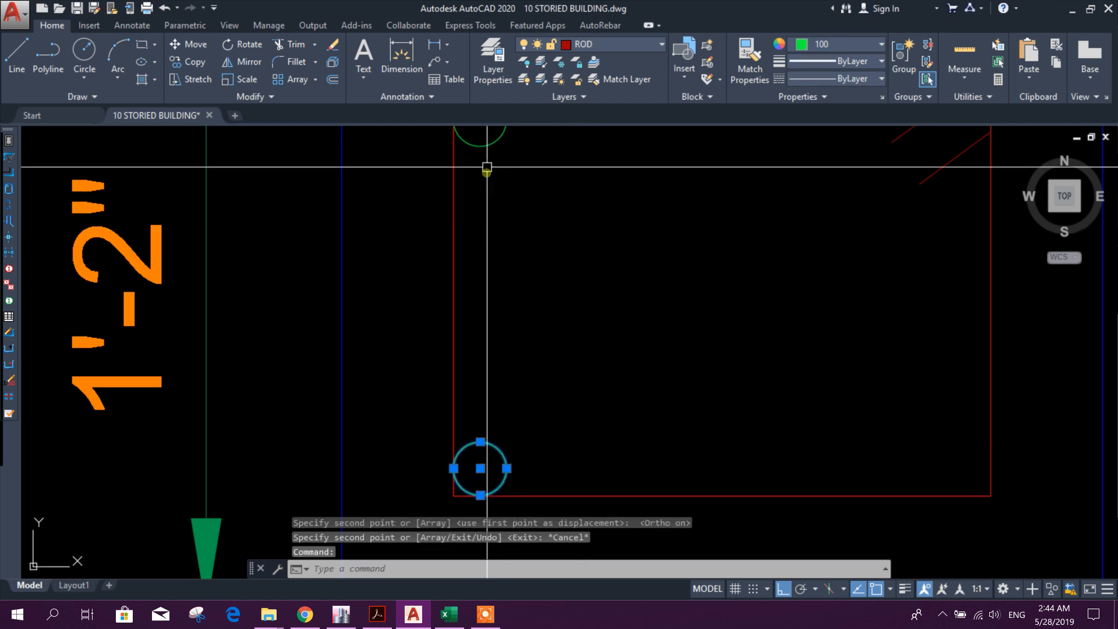
pyautogui.click(247, 67)
pyautogui.scroll(-3, 498, 321)
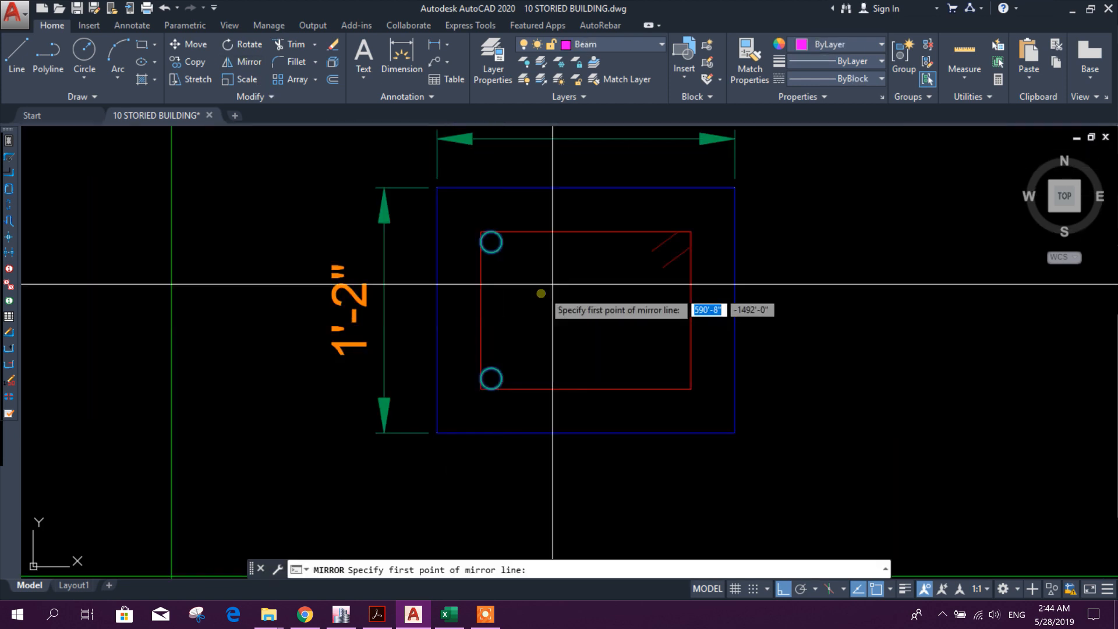
pyautogui.click(586, 231)
pyautogui.click(586, 389)
pyautogui.press('Return')
pyautogui.scroll(4, 642, 379)
pyautogui.scroll(-4, 641, 380)
pyautogui.scroll(6, 691, 274)
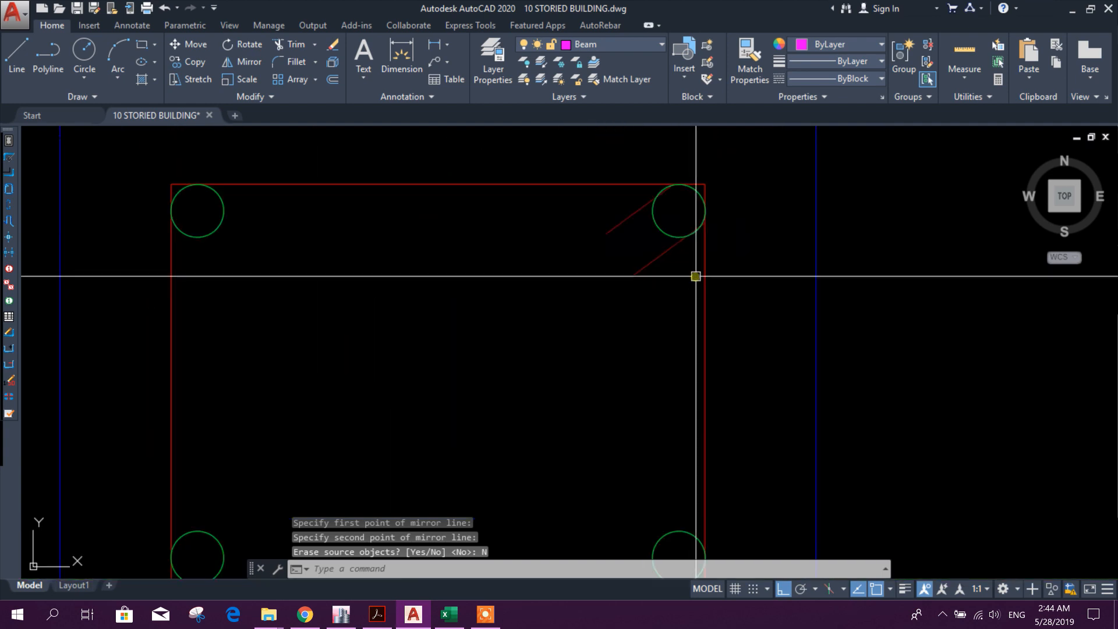
pyautogui.scroll(-4, 600, 315)
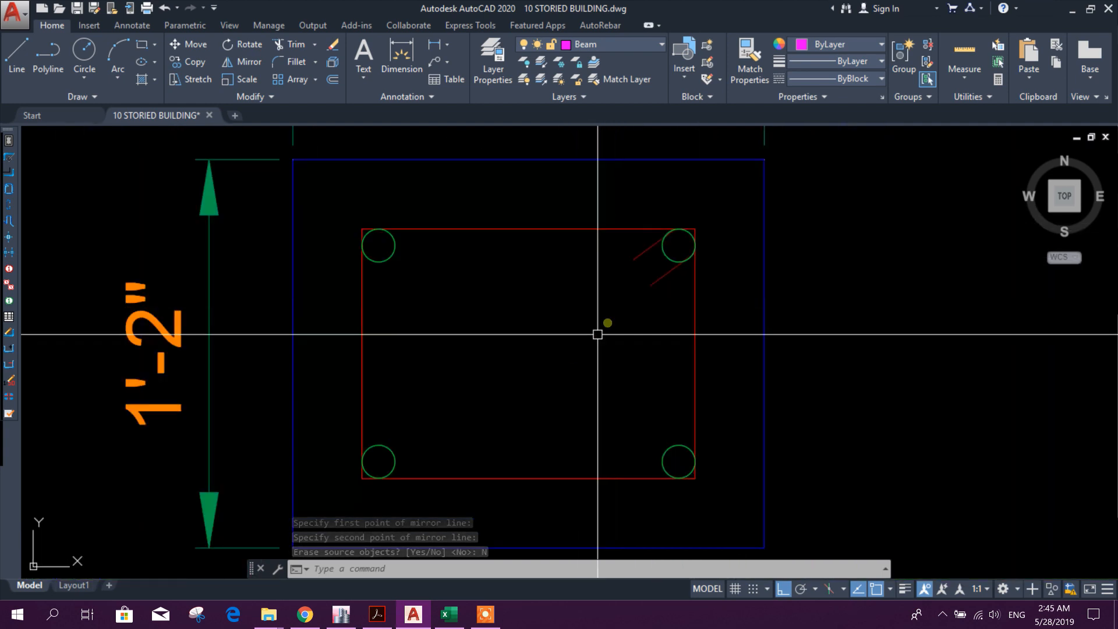
pyautogui.scroll(-2, 605, 298)
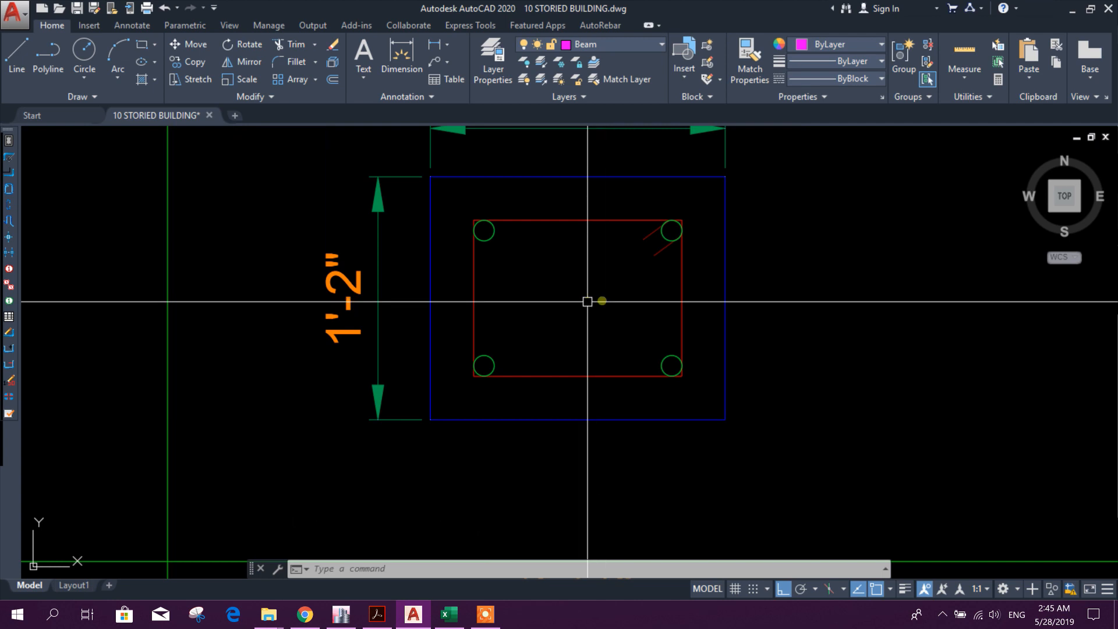
# - Copy the two left corner rebar circles about 5" horizontally to the middle of the stirrup's upper and lower sides
pyautogui.scroll(2, 490, 244)
pyautogui.click(491, 211)
pyautogui.click(492, 427)
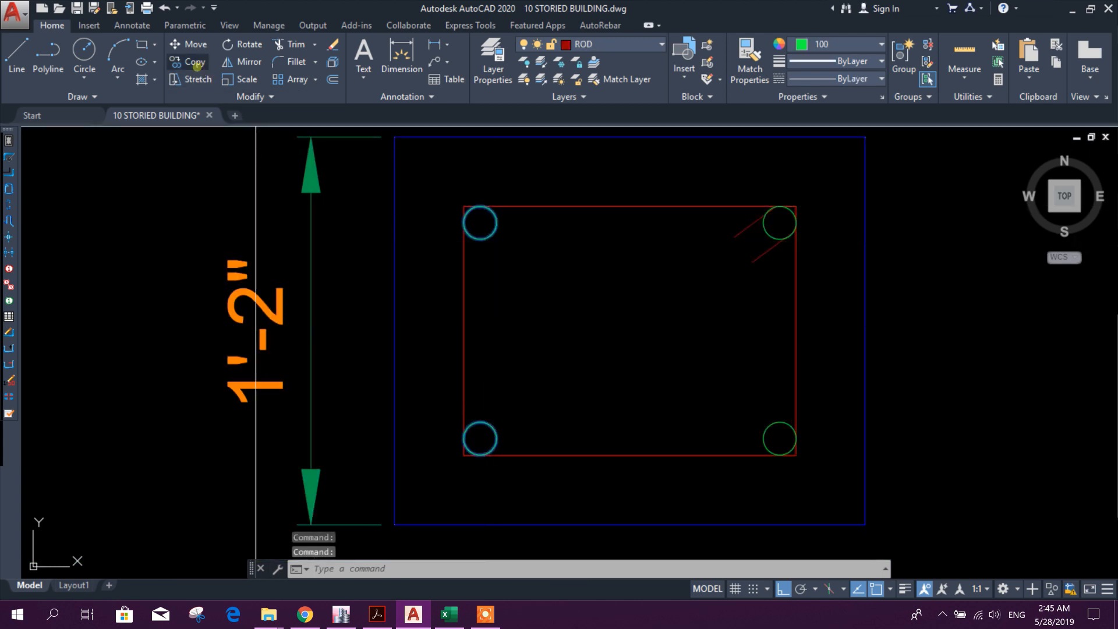
pyautogui.click(196, 61)
pyautogui.click(488, 330)
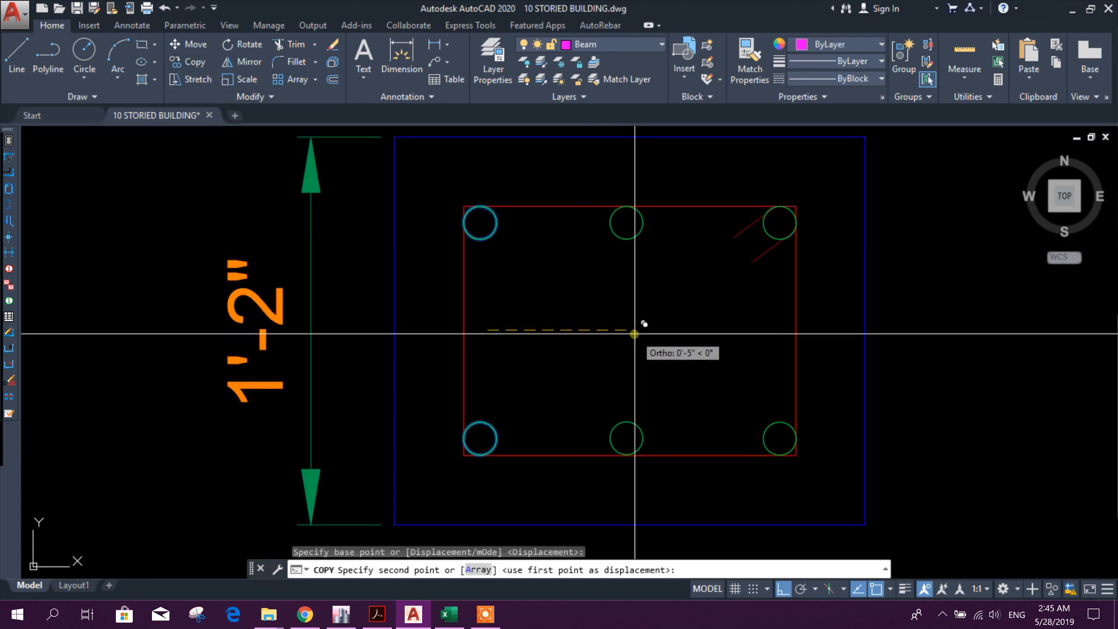
pyautogui.click(635, 334)
pyautogui.scroll(-4, 634, 333)
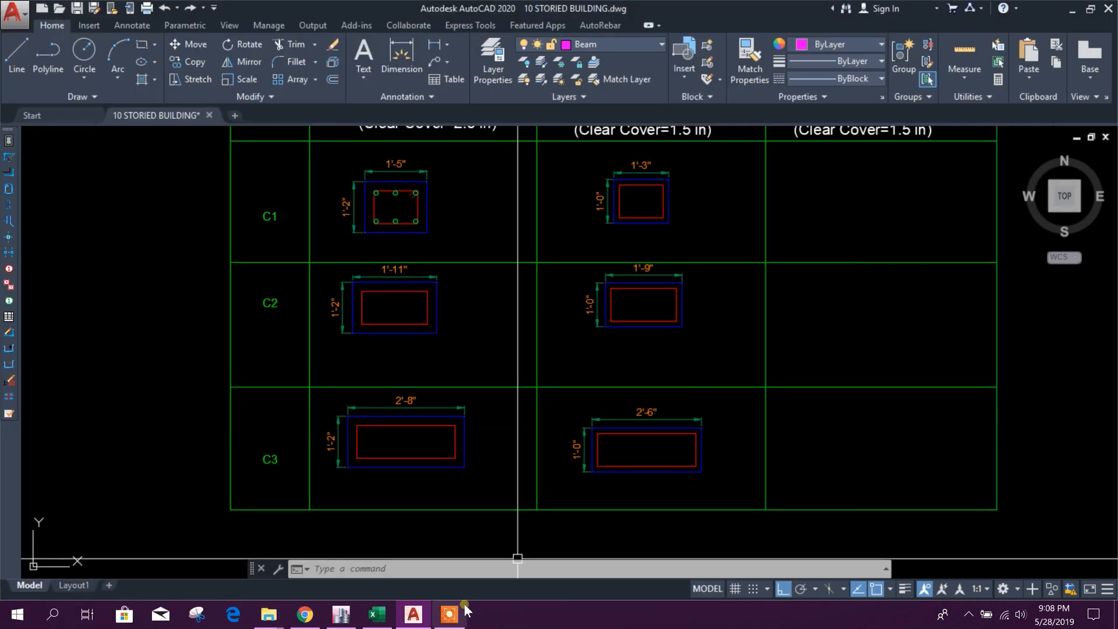
# - Switch to the Column Rebar Calculation workbook in Excel and to ETABS to examine the GB columns' longitudinal reinforcing areas
pyautogui.click(392, 618)
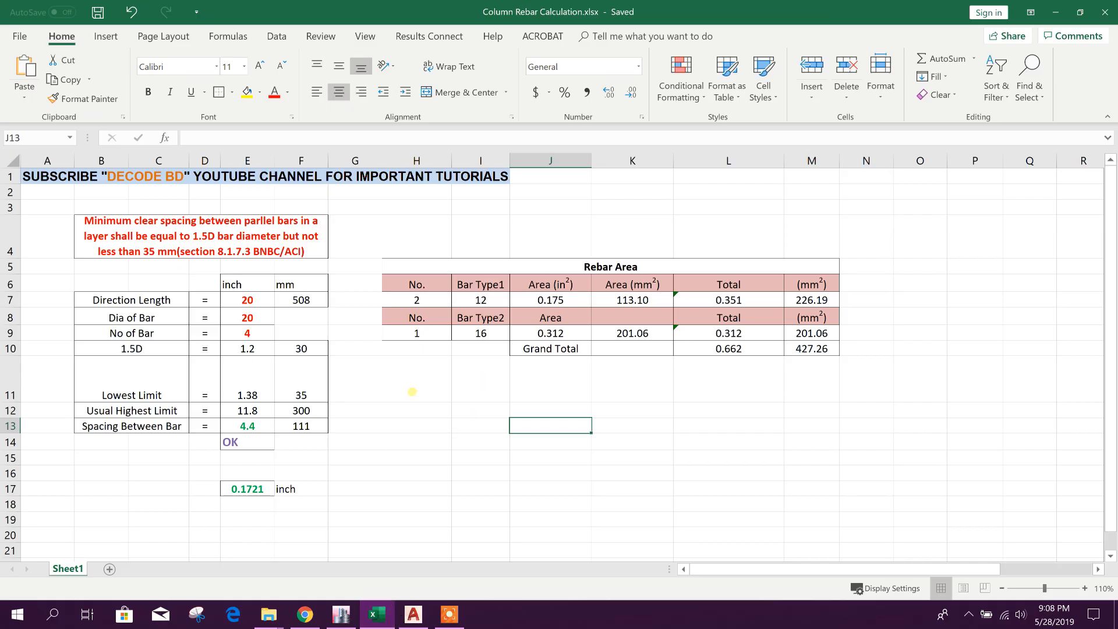
pyautogui.click(349, 616)
pyautogui.scroll(-3, 494, 418)
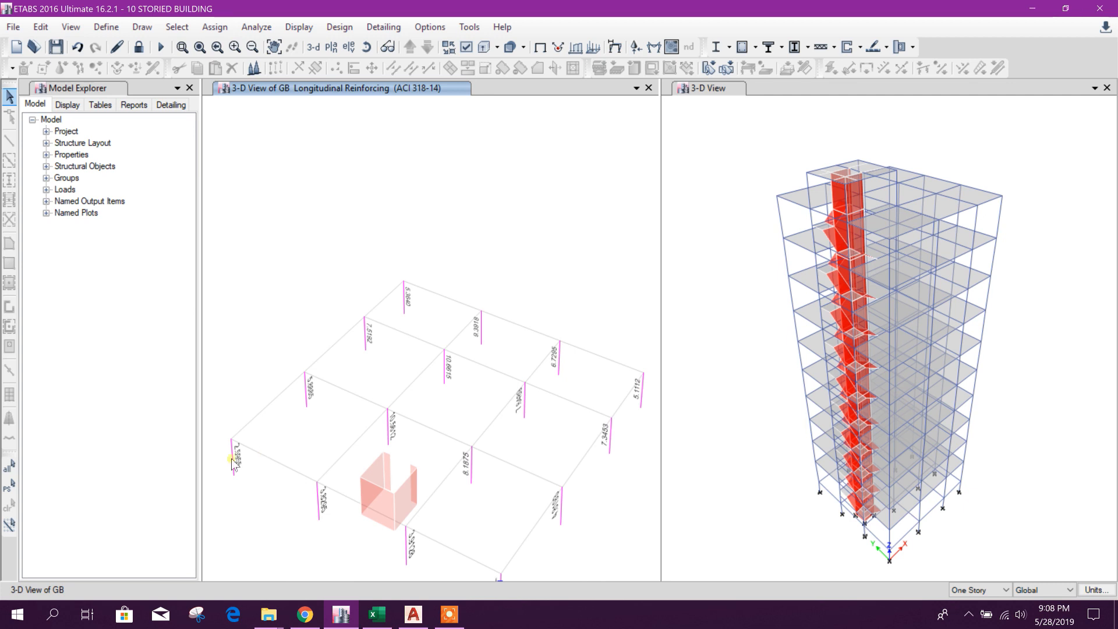
pyautogui.moveTo(282, 496); pyautogui.dragTo(271, 407, button='middle')
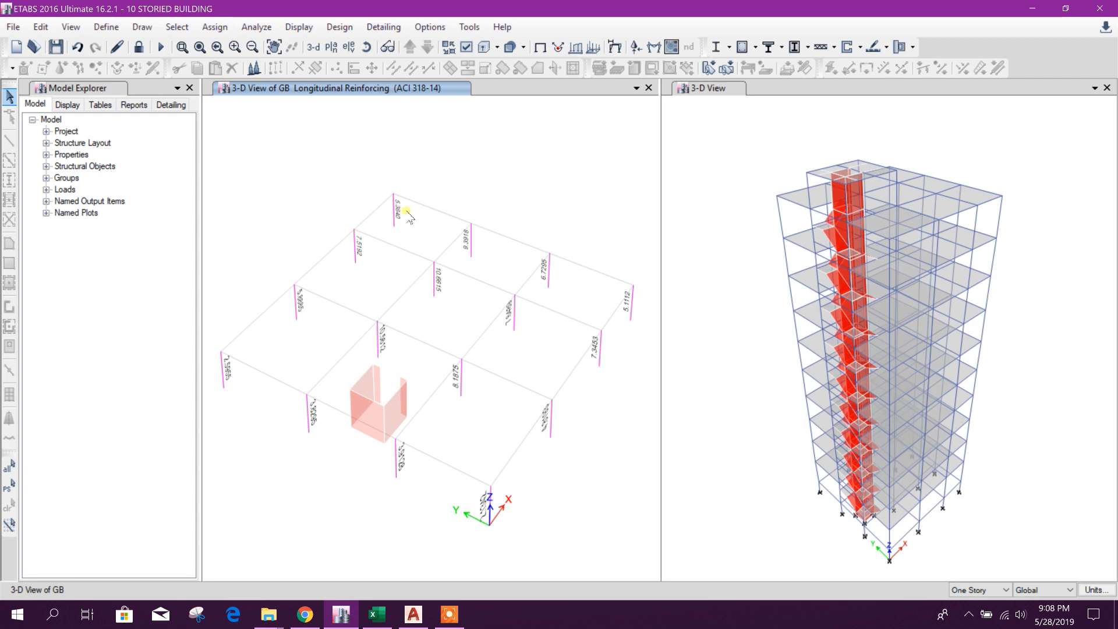
# - In Excel, try 6 and 8 as the number of 20 mm Bar Type2 bars, and compare the grand total with the ETABS areas
pyautogui.click(433, 306)
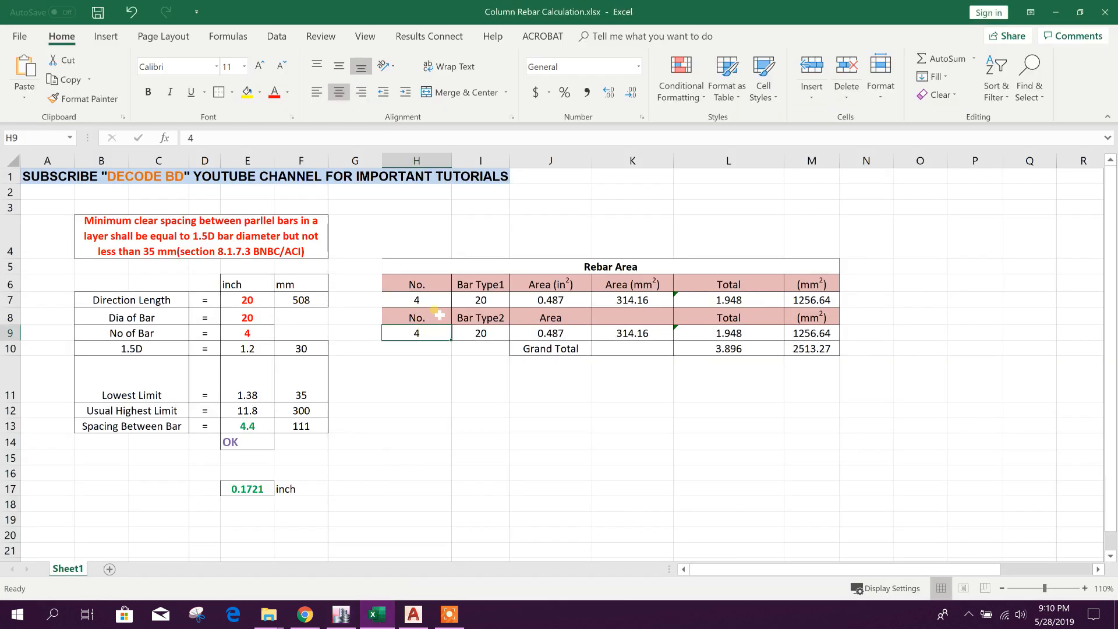
pyautogui.write('6')
pyautogui.click(484, 386)
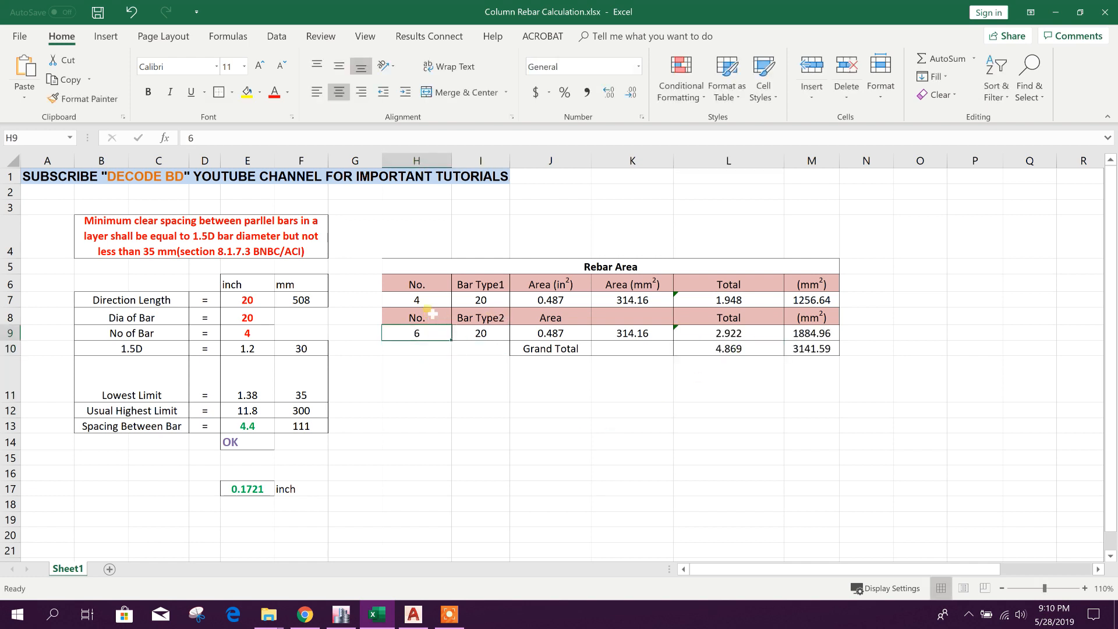
pyautogui.write('8')
pyautogui.click(491, 423)
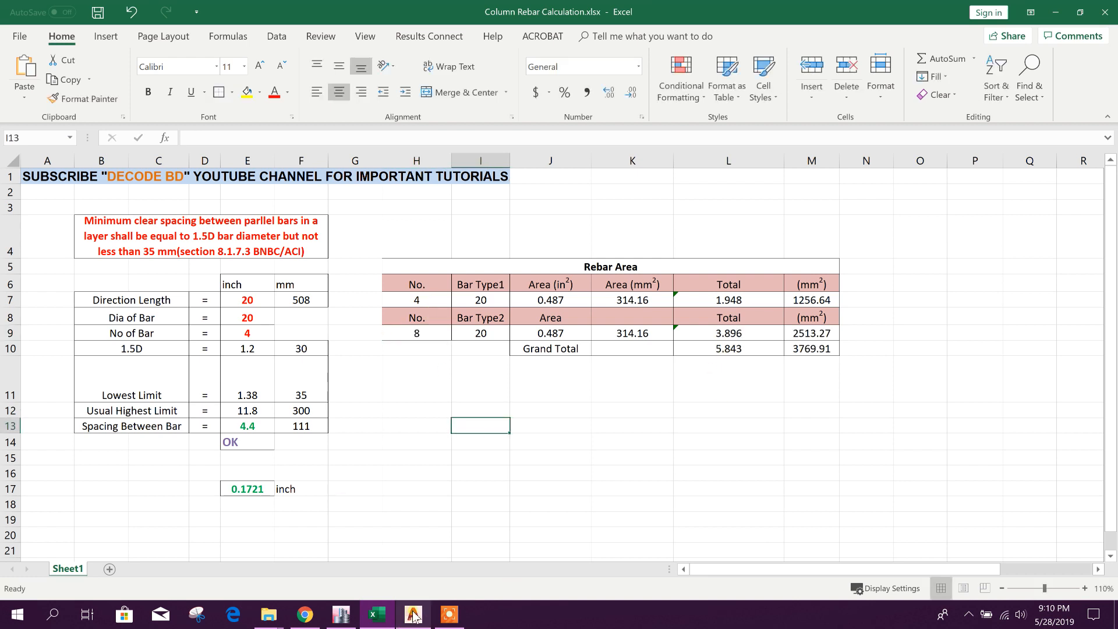
pyautogui.click(755, 349)
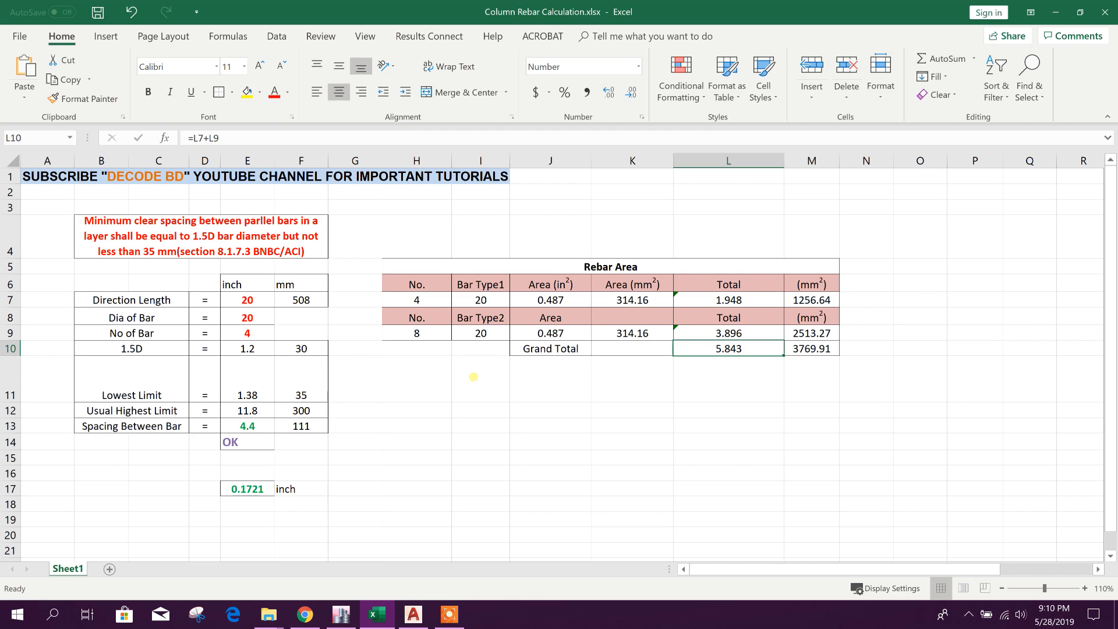
pyautogui.click(343, 618)
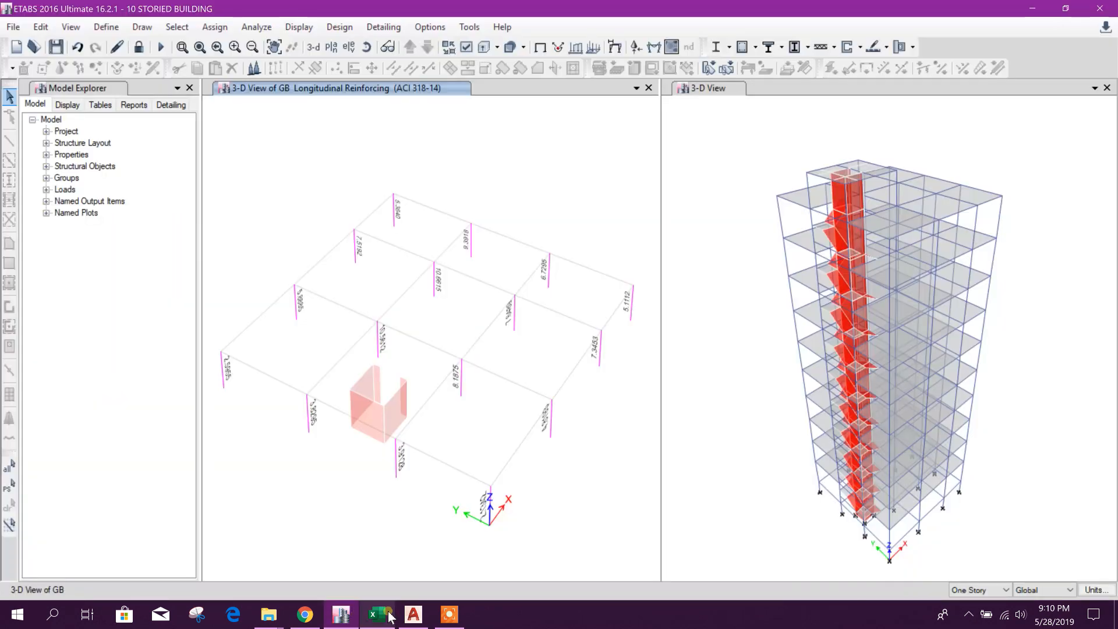
# - Switch to AutoCAD and delete the two middle rebar circles from C1's section in the UP TO GB column
pyautogui.click(405, 616)
pyautogui.moveTo(480, 364); pyautogui.dragTo(491, 392, button='middle')
pyautogui.scroll(1, 490, 360)
pyautogui.scroll(-2, 490, 362)
pyautogui.scroll(6, 478, 372)
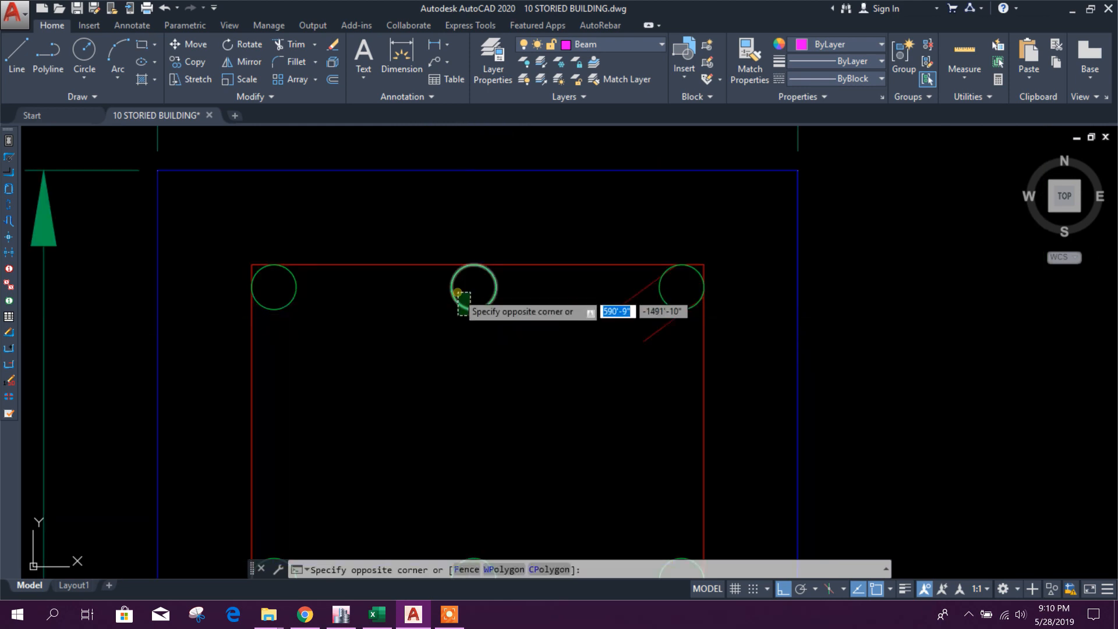
pyautogui.click(458, 293)
pyautogui.scroll(-4, 503, 364)
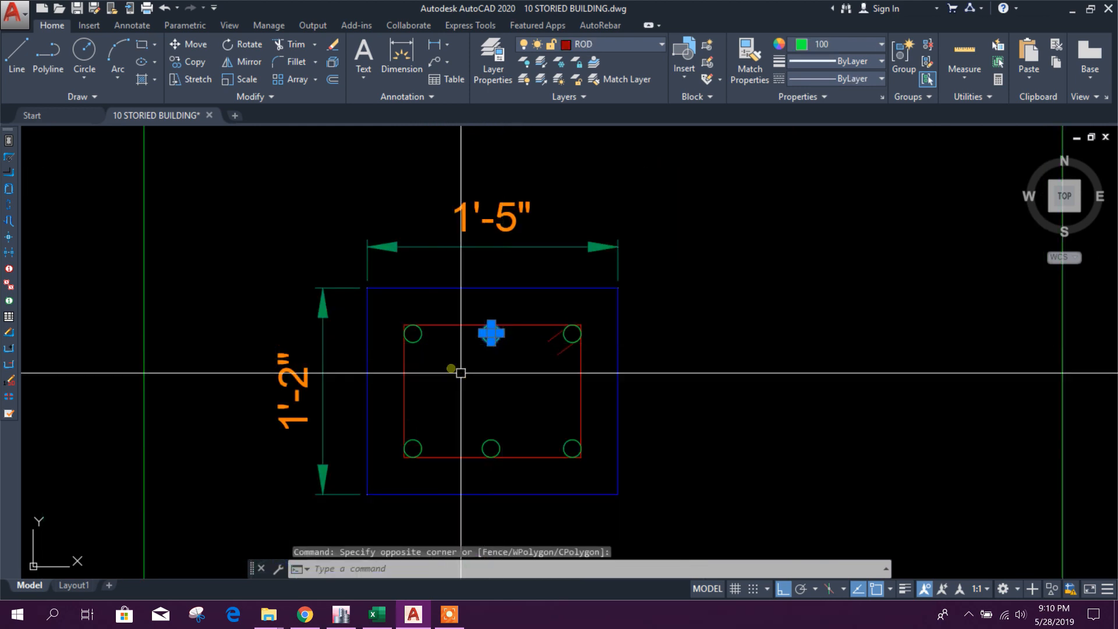
pyautogui.scroll(4, 507, 399)
pyautogui.scroll(-2, 577, 507)
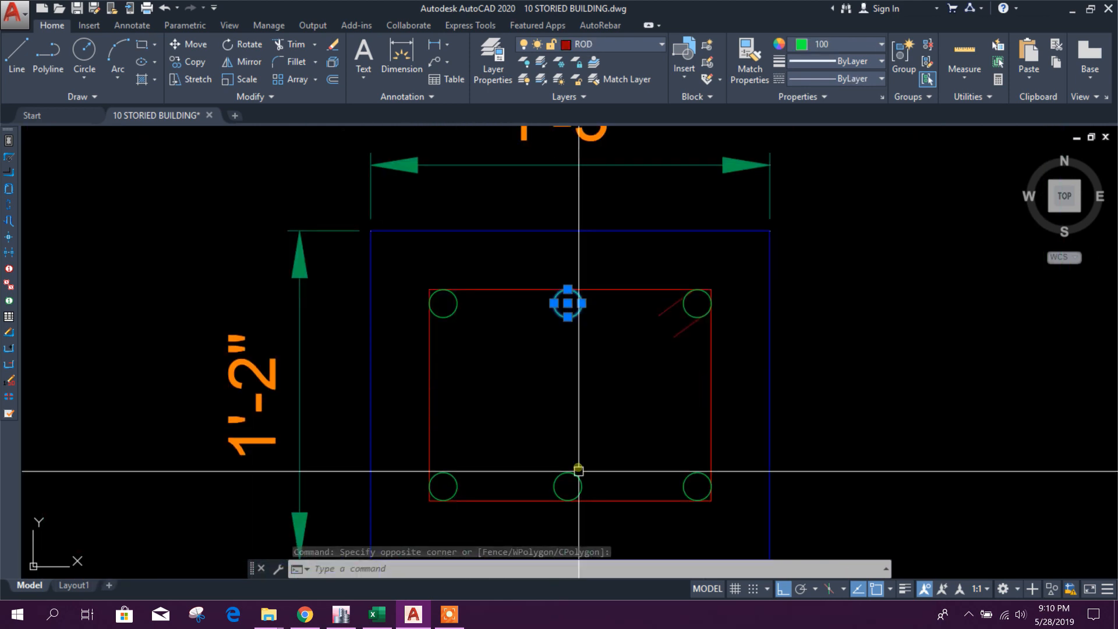
pyautogui.click(571, 409)
pyautogui.click(545, 491)
pyautogui.press('Delete')
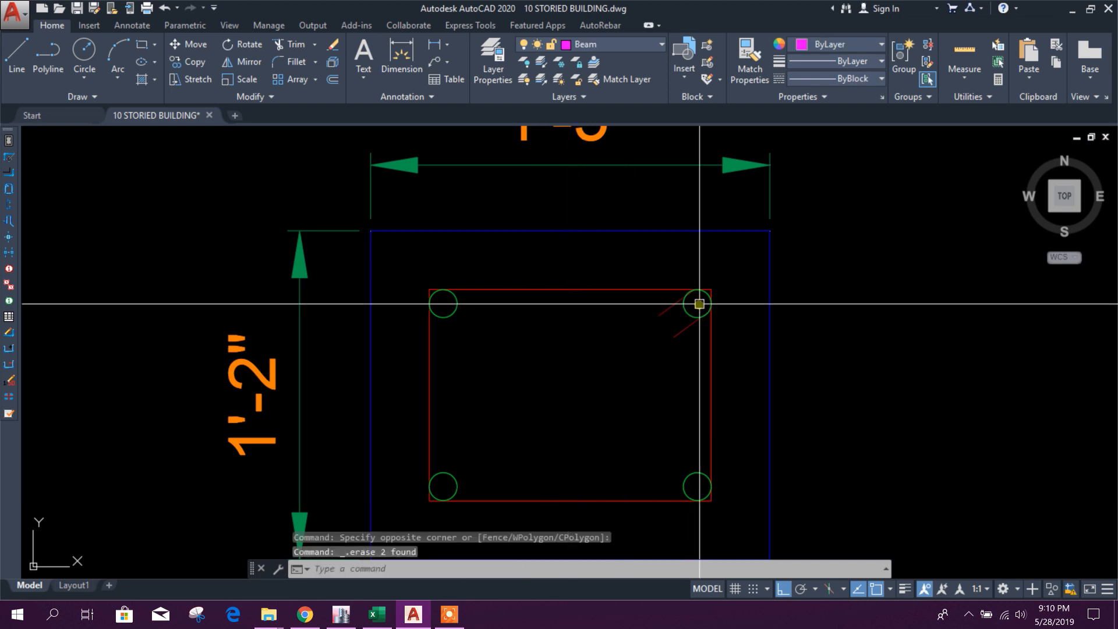
# - Delete the upper-right and lower-right corner rebar circles from C1's section
pyautogui.click(692, 316)
pyautogui.press('Delete')
pyautogui.click(686, 487)
pyautogui.press('Delete')
pyautogui.moveTo(456, 331); pyautogui.dragTo(526, 308, button='middle')
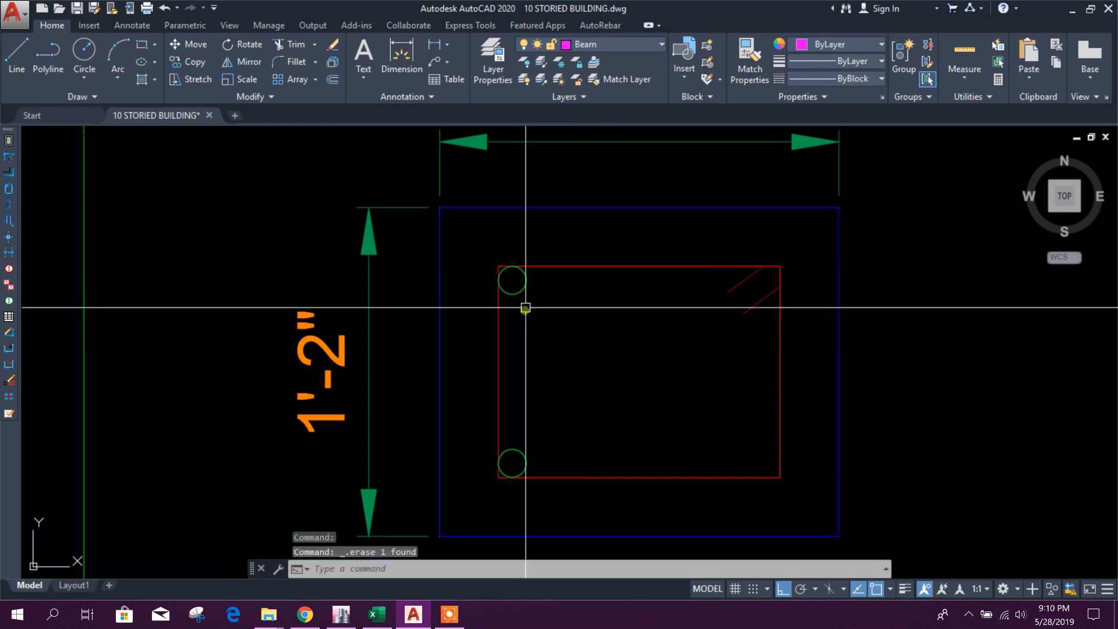
# - Add a linear dimension across the diameter of C1's upper-left rebar circle, placed below the circle
pyautogui.click(507, 292)
pyautogui.scroll(4, 515, 284)
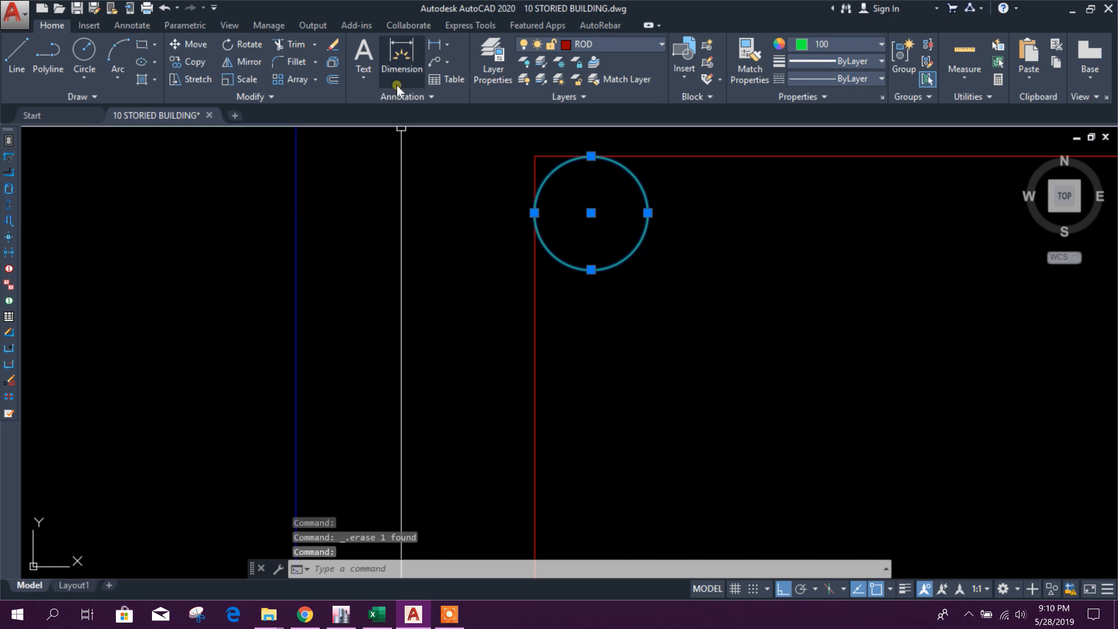
pyautogui.click(398, 87)
pyautogui.click(534, 215)
pyautogui.click(648, 216)
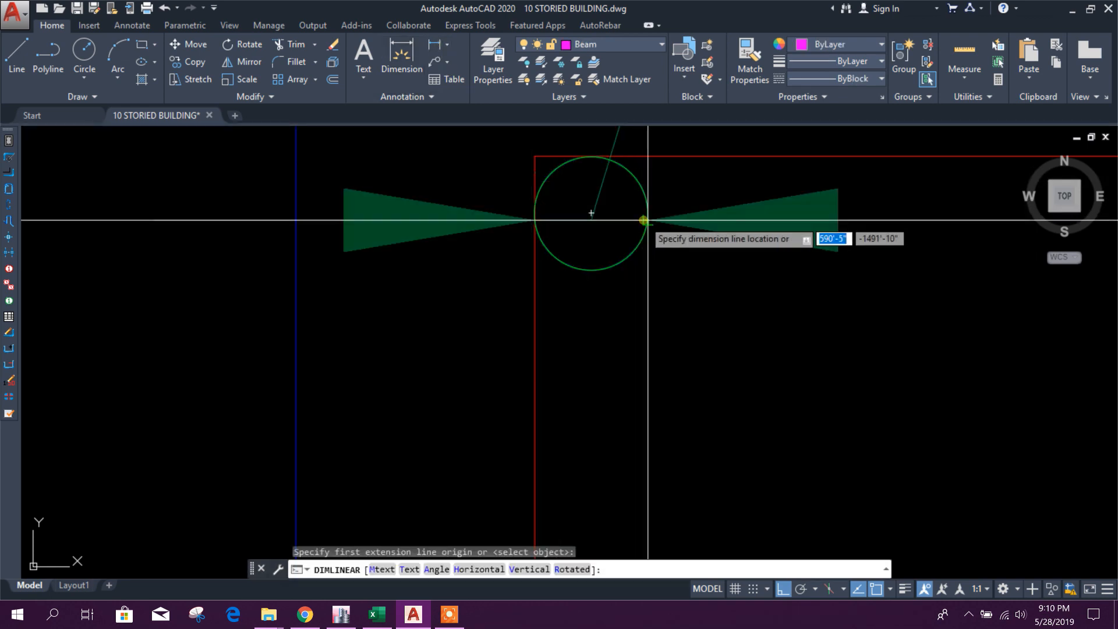
pyautogui.scroll(-3, 611, 355)
pyautogui.click(603, 323)
pyautogui.scroll(3, 607, 335)
pyautogui.scroll(-2, 593, 287)
pyautogui.scroll(2, 590, 250)
pyautogui.scroll(1, 614, 224)
# - Shrink C1's upper-left rebar circle about its centre to roughly 60% of its diameter
pyautogui.click(615, 224)
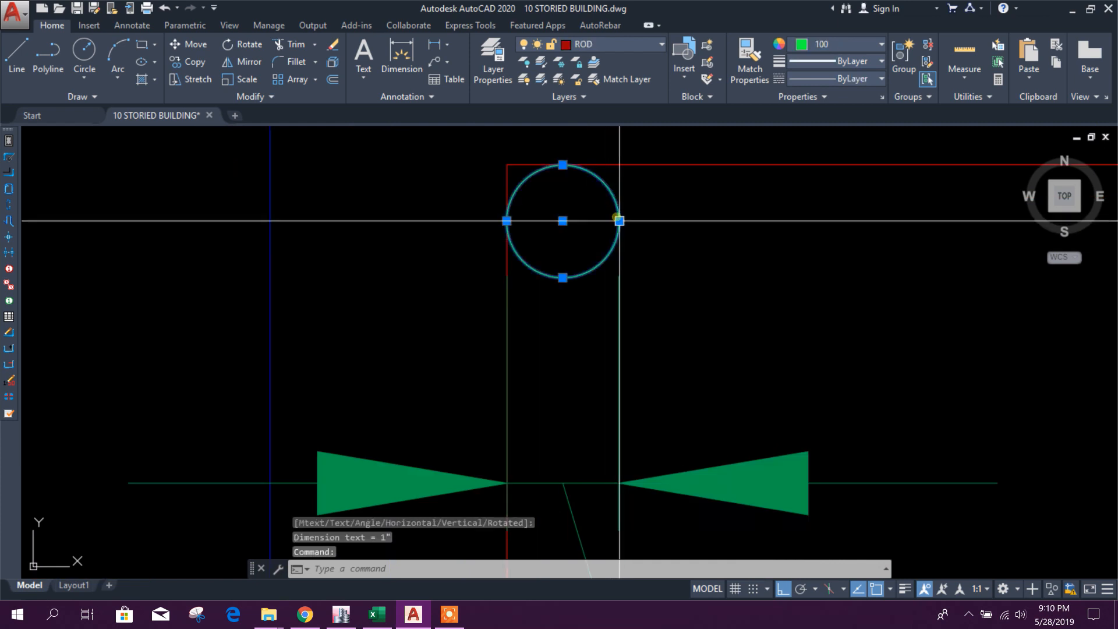
pyautogui.click(619, 221)
pyautogui.scroll(3, 598, 218)
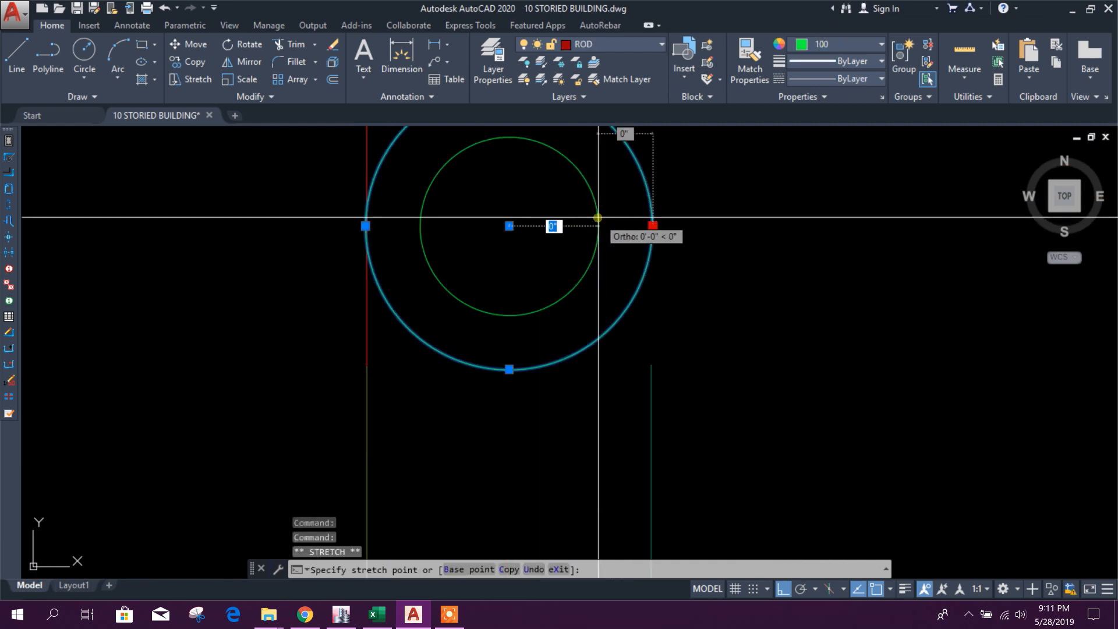
pyautogui.scroll(-3, 598, 217)
pyautogui.scroll(1, 598, 217)
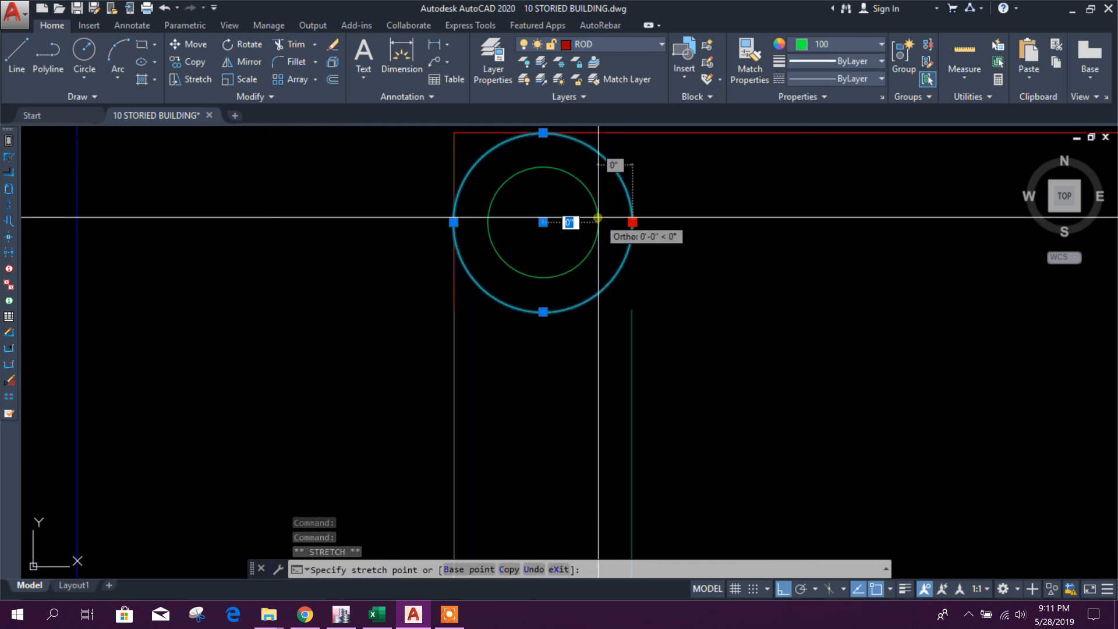
pyautogui.click(599, 218)
pyautogui.press('Escape')
# - Delete the linear dimension placed below the upper-left rebar circle
pyautogui.scroll(-3, 609, 264)
pyautogui.click(609, 324)
pyautogui.press('Delete')
pyautogui.scroll(2, 583, 273)
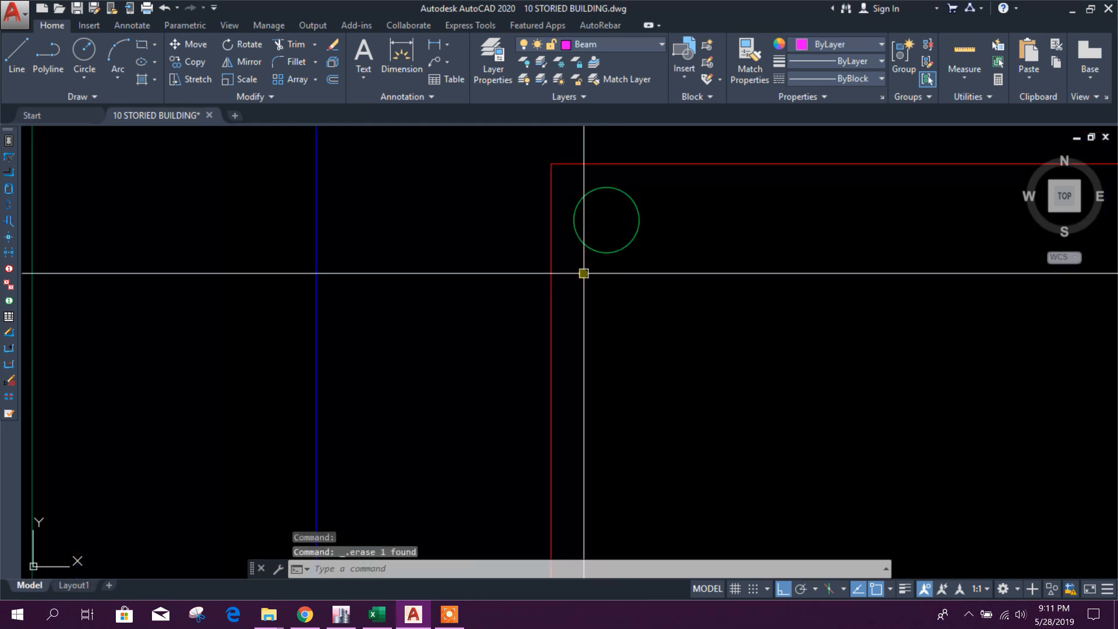
# - Move the shrunken rebar circle vertically to just below the upper edge of C1's red stirrup
pyautogui.click(189, 45)
pyautogui.click(748, 315)
pyautogui.click(725, 287)
pyautogui.click(615, 215)
pyautogui.click(601, 220)
pyautogui.press('space')
pyautogui.press('space')
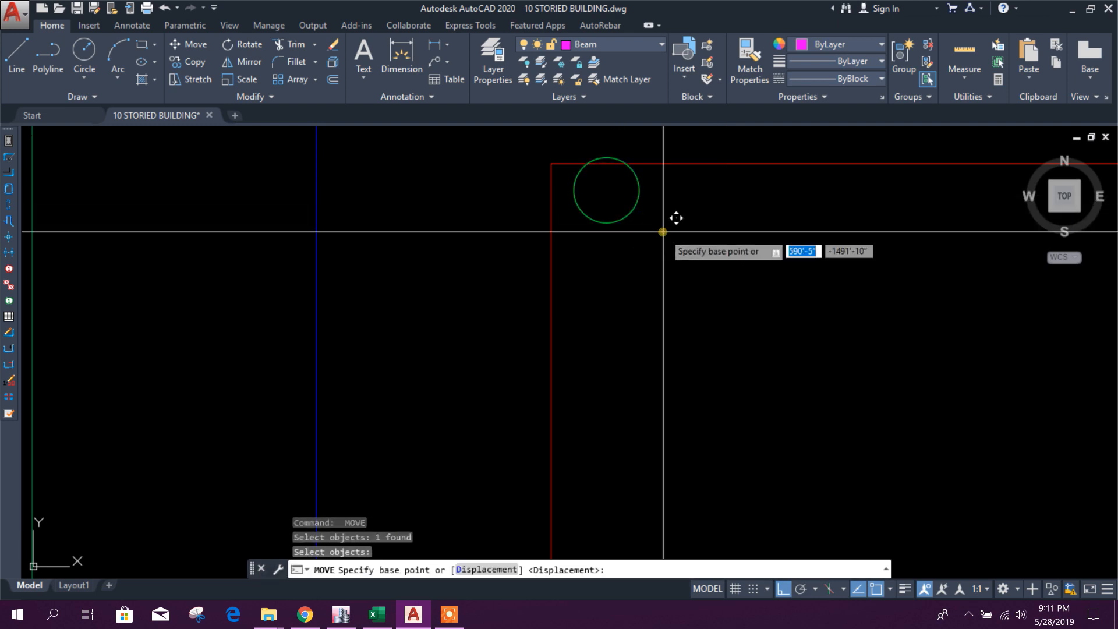
pyautogui.click(663, 232)
pyautogui.click(663, 245)
# - Move the same rebar circle horizontally to just inside the left edge of C1's stirrup
pyautogui.click(632, 224)
pyautogui.press('space')
pyautogui.click(722, 242)
pyautogui.click(702, 243)
pyautogui.scroll(-2, 526, 262)
pyautogui.scroll(2, 549, 261)
# - Copy C1's upper-left rebar circle horizontally to just inside the stirrup's upper-right corner
pyautogui.click(562, 239)
pyautogui.scroll(-1, 528, 255)
pyautogui.click(208, 65)
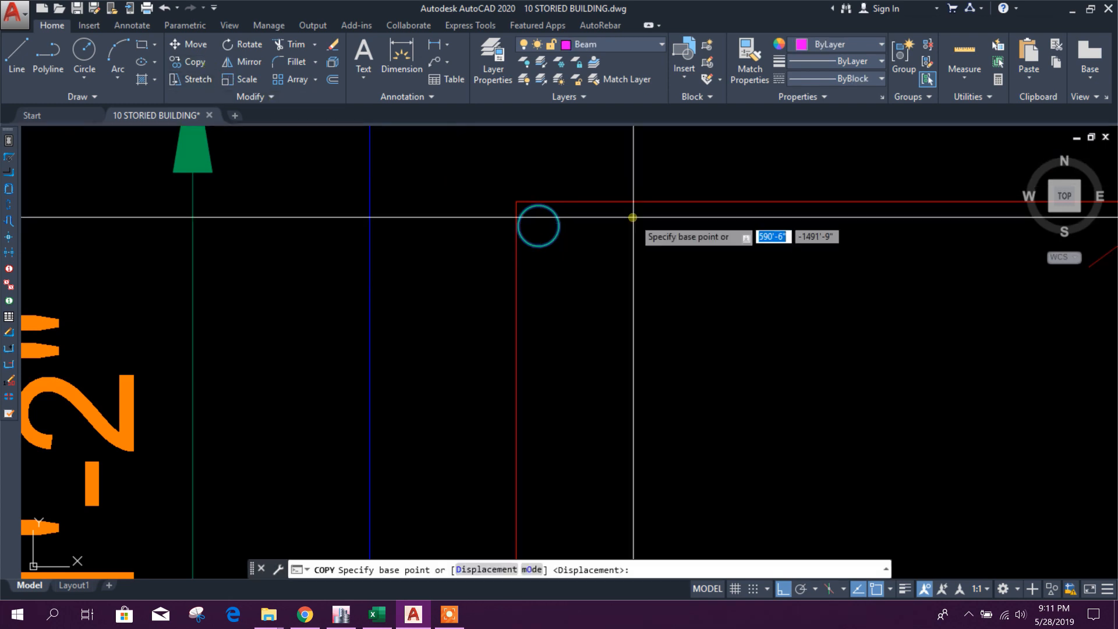
pyautogui.click(633, 218)
pyautogui.moveTo(810, 250); pyautogui.dragTo(432, 313, button='middle')
pyautogui.scroll(2, 894, 300)
pyautogui.scroll(2, 909, 297)
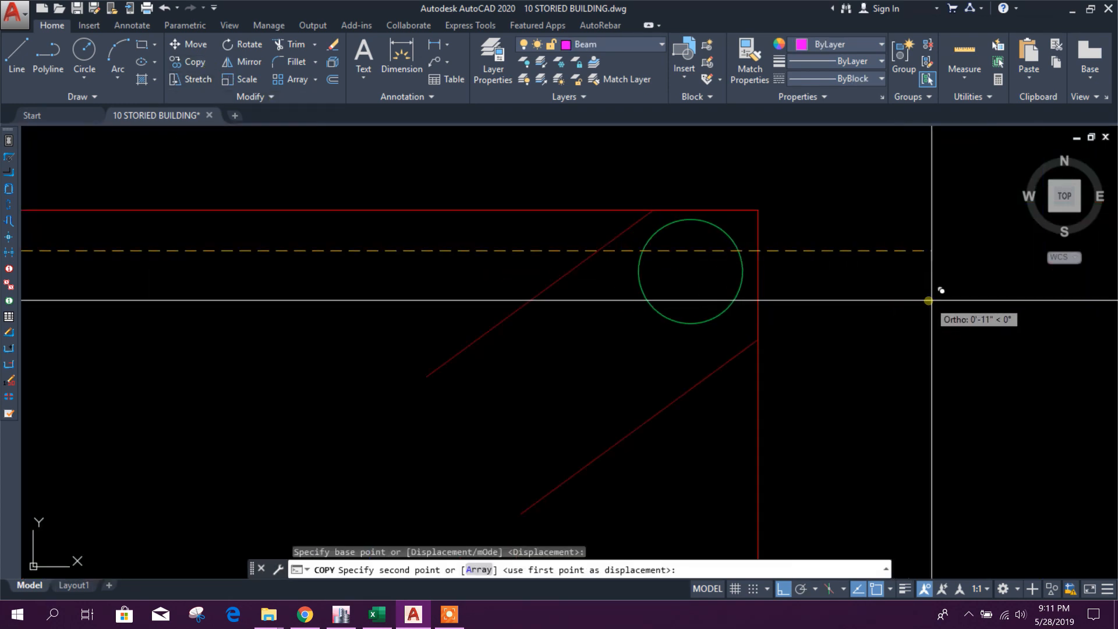
pyautogui.click(938, 294)
pyautogui.press('Escape')
# - Move the upper diagonal hook line along the stirrup's top edge toward the upper-right rebar circle
pyautogui.click(628, 230)
pyautogui.click(588, 220)
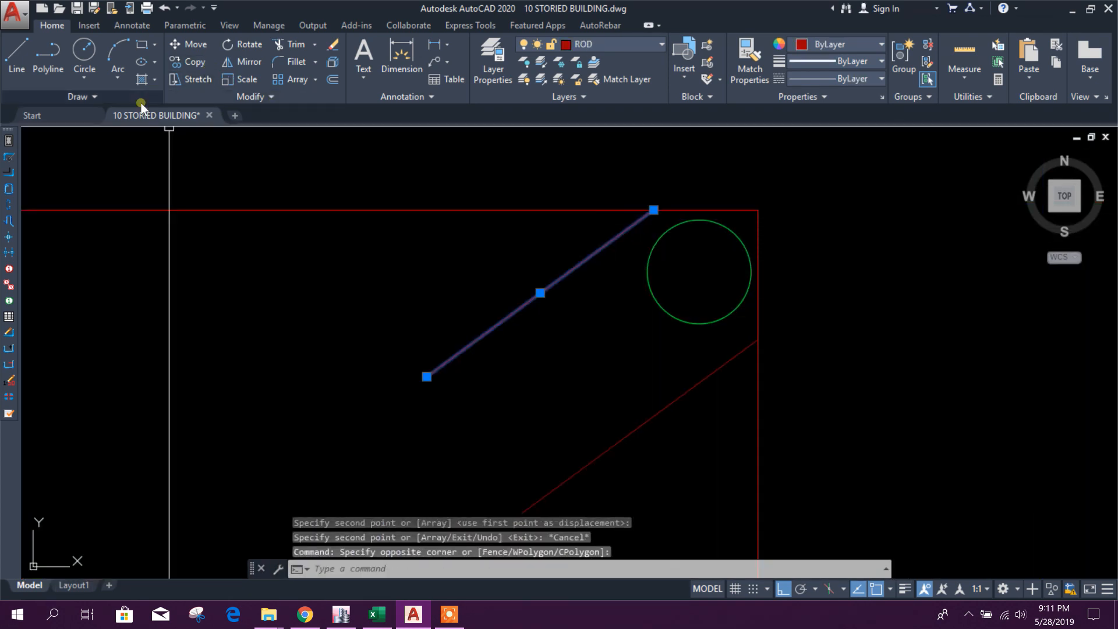
pyautogui.click(186, 47)
pyautogui.click(646, 209)
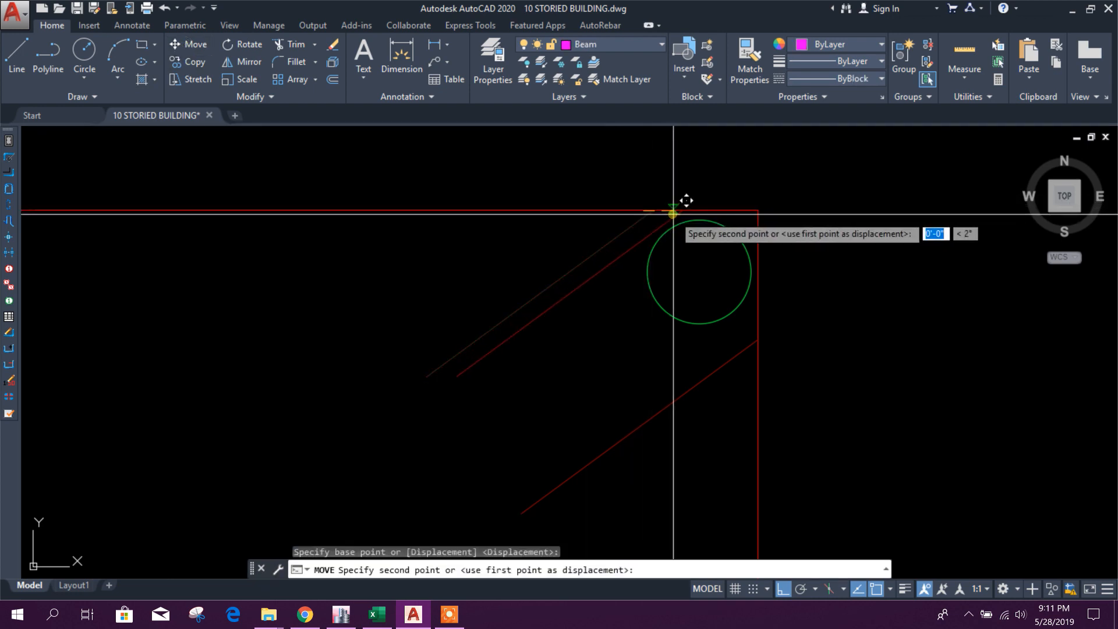
pyautogui.click(747, 336)
# - Move the lower diagonal hook line up along the stirrup's right edge to meet the upper-right rebar circle
pyautogui.press('Escape')
pyautogui.press('space')
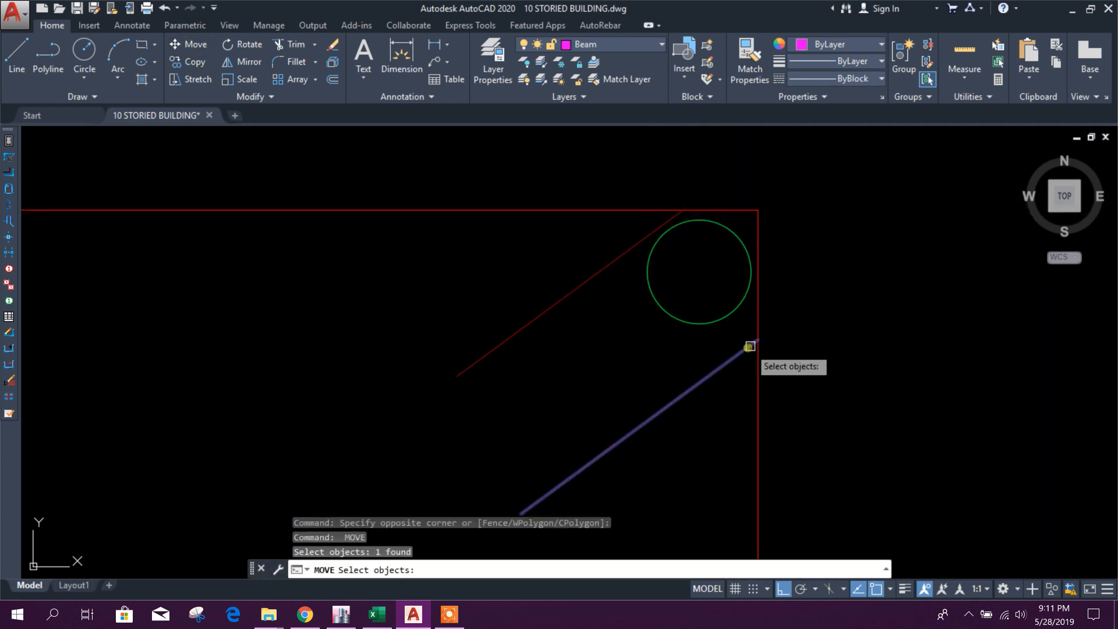
pyautogui.press('space')
pyautogui.click(759, 340)
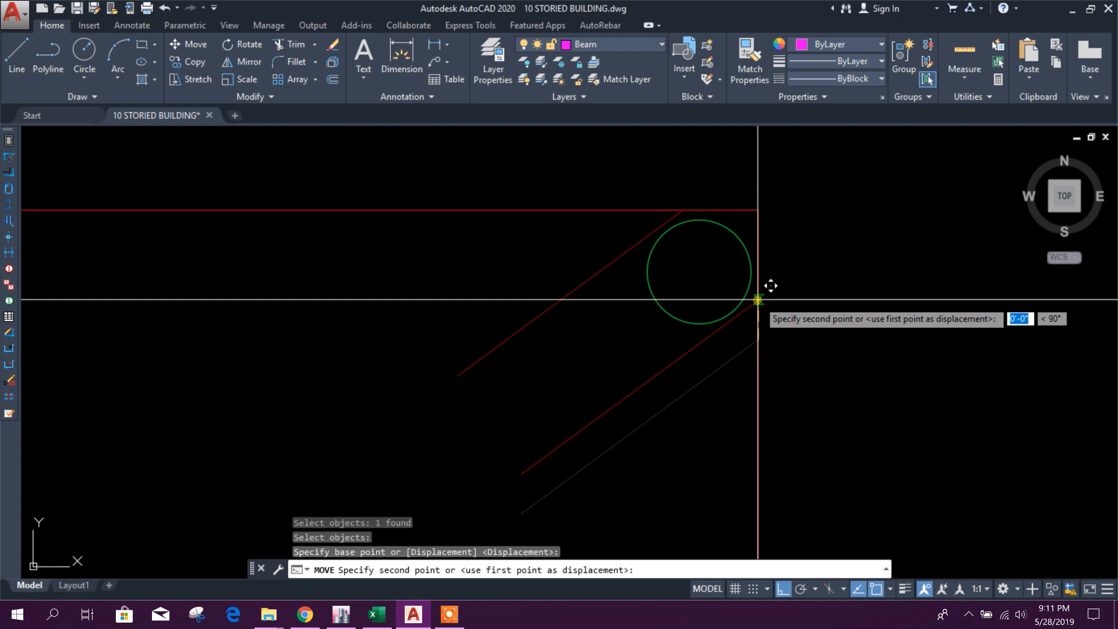
pyautogui.click(757, 299)
# - Delete the old, larger rebar circle in the lower-left corner of C1's stirrup
pyautogui.scroll(-5, 693, 372)
pyautogui.moveTo(694, 373); pyautogui.dragTo(711, 297, button='middle')
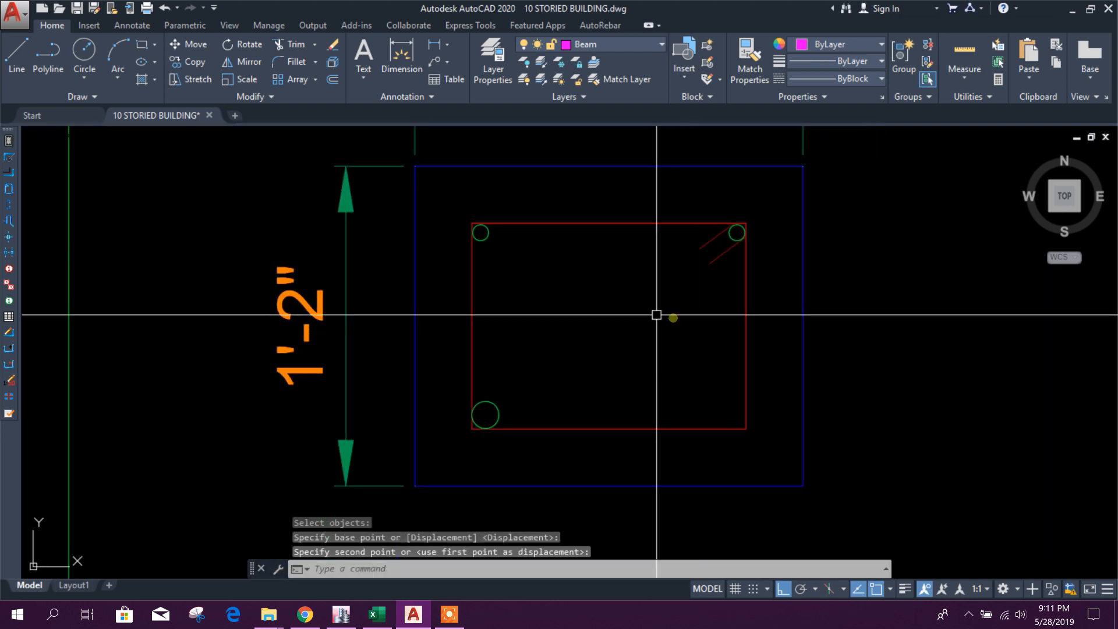
pyautogui.click(499, 406)
pyautogui.press('Delete')
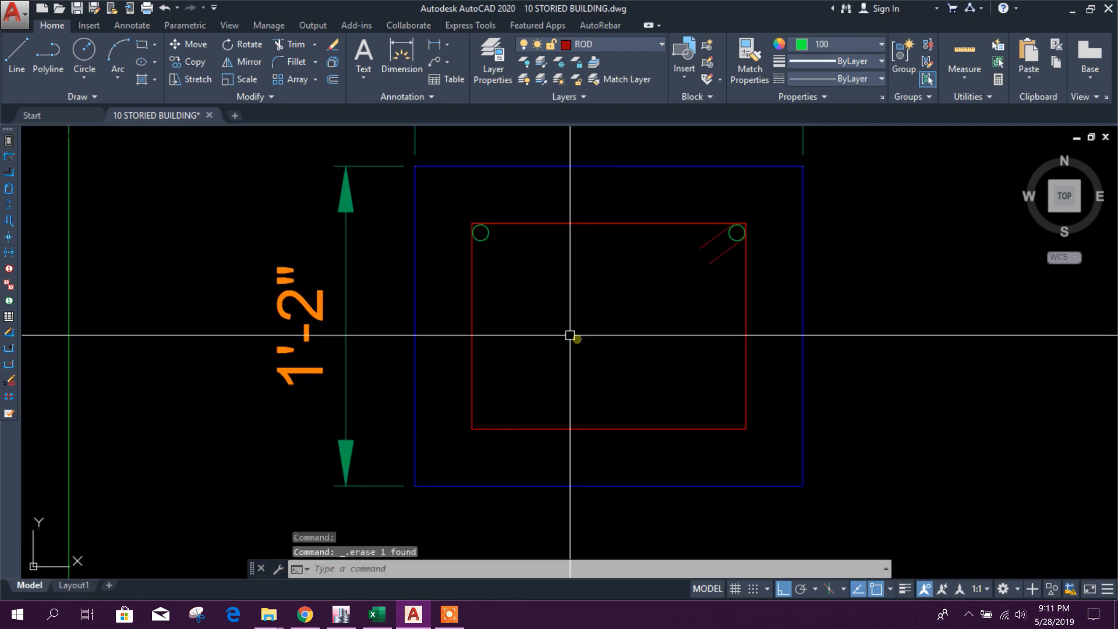
# - Mirror the two upper corner rebar circles about the stirrup's horizontal centreline, keeping the originals
pyautogui.click(481, 234)
pyautogui.click(622, 249)
pyautogui.click(481, 232)
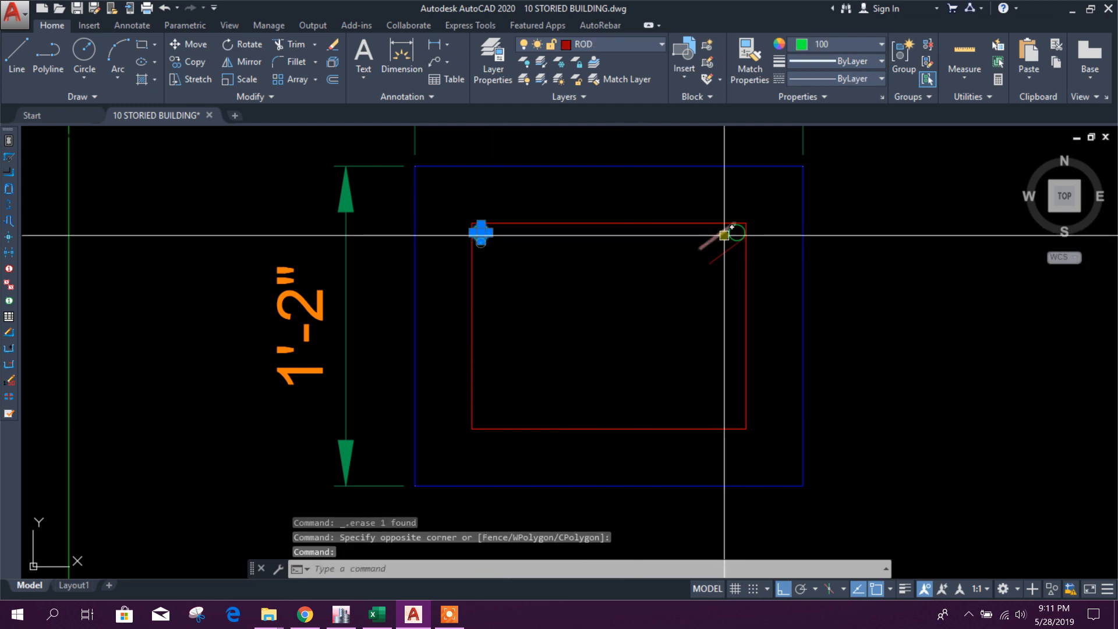
pyautogui.click(724, 233)
pyautogui.scroll(4, 731, 234)
pyautogui.click(229, 71)
pyautogui.scroll(-4, 277, 256)
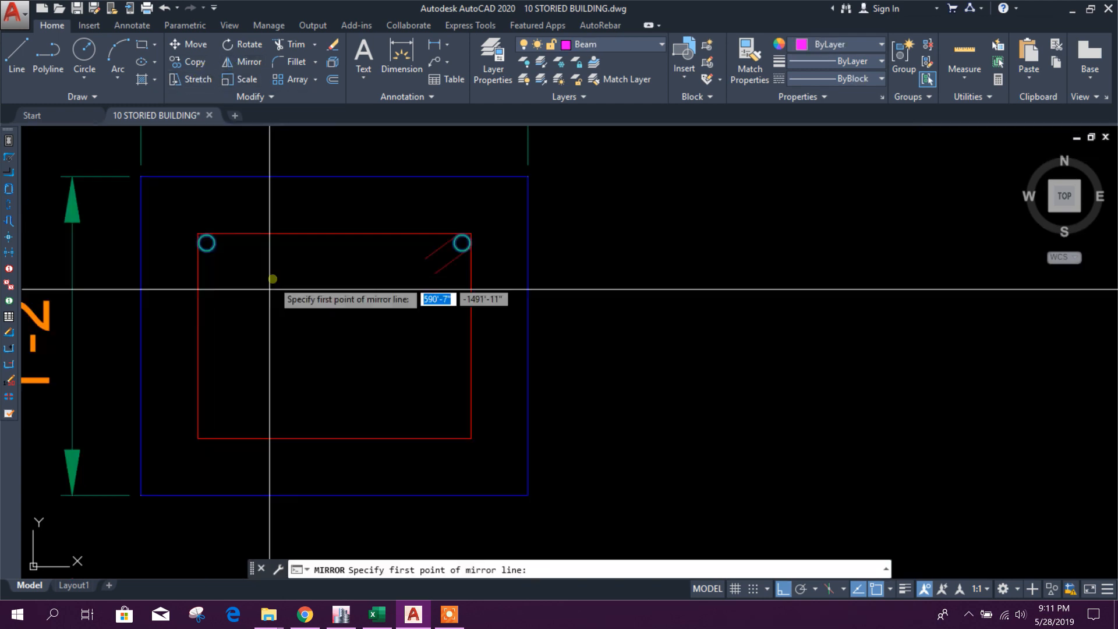
pyautogui.click(199, 336)
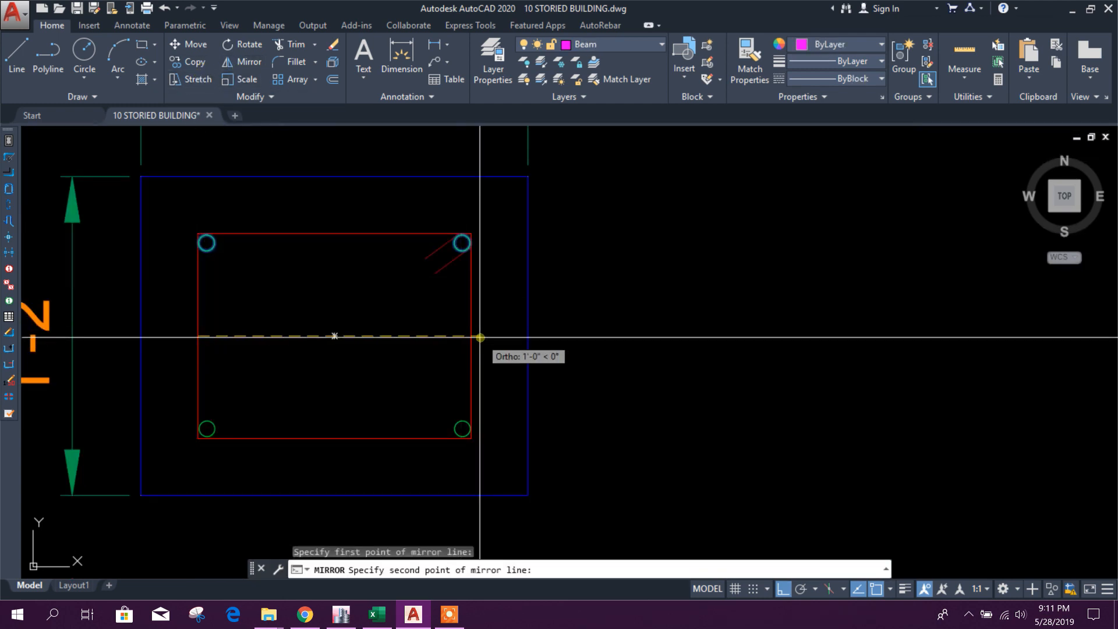
pyautogui.click(517, 392)
pyautogui.moveTo(340, 321); pyautogui.dragTo(513, 261, button='middle')
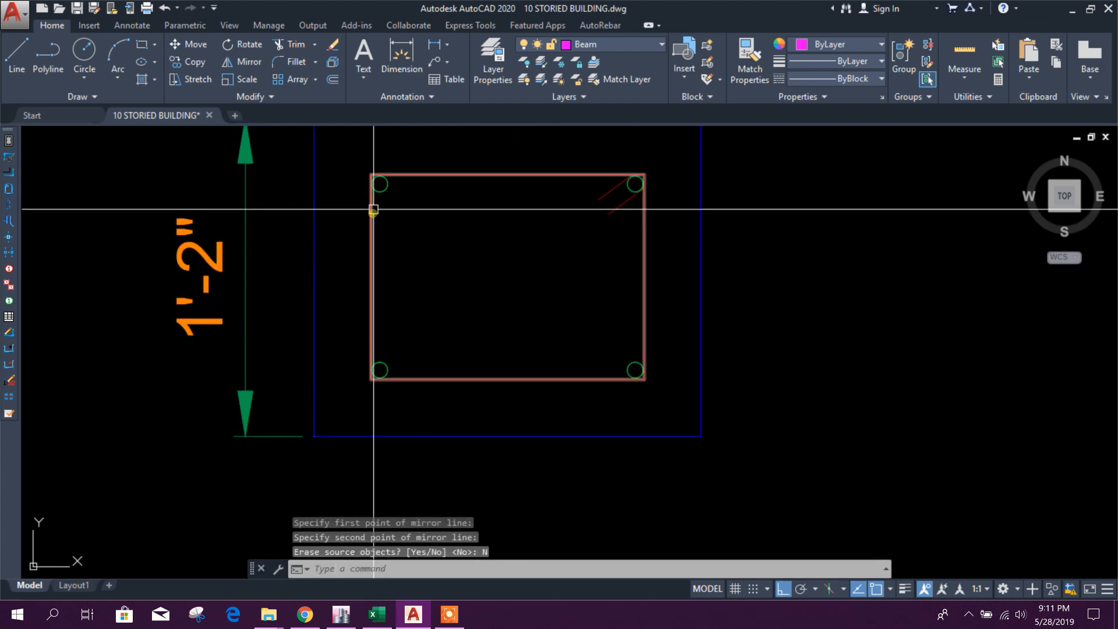
# - Copy the two upper corner rebar circles straight down to about mid-height of the stirrup's sides
pyautogui.click(381, 193)
pyautogui.scroll(2, 629, 188)
pyautogui.click(628, 188)
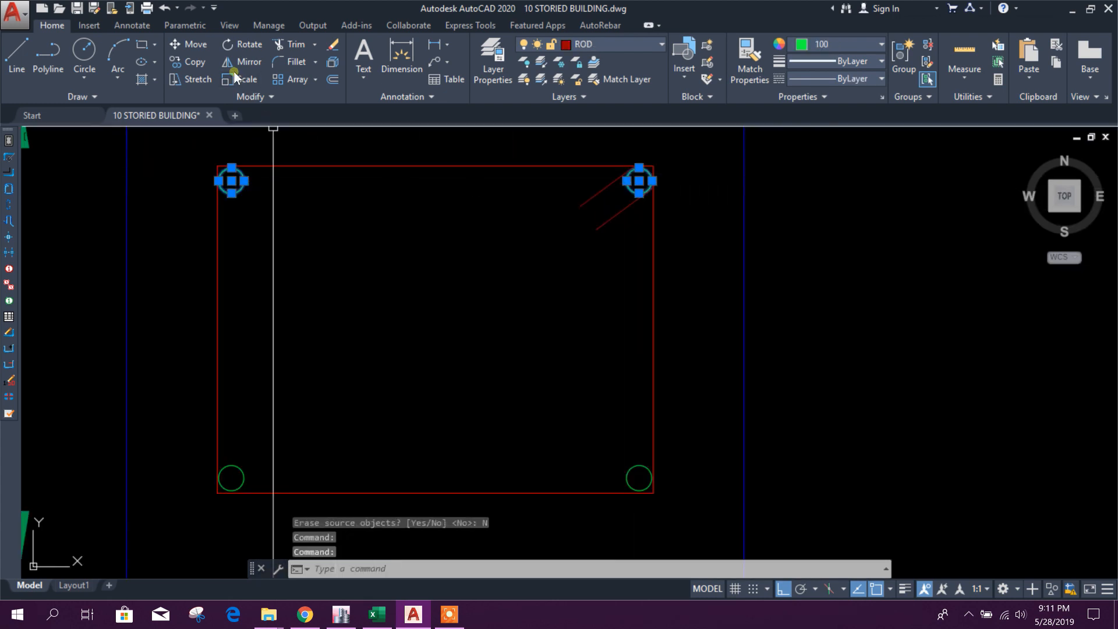
pyautogui.click(187, 62)
pyautogui.scroll(-2, 291, 156)
pyautogui.click(731, 213)
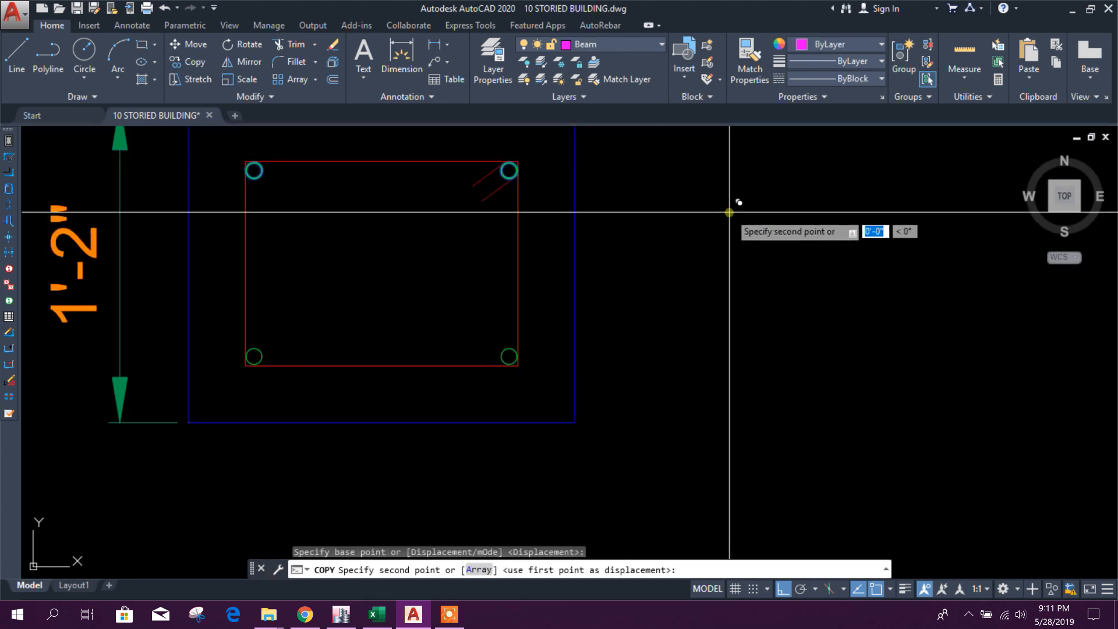
pyautogui.click(719, 310)
pyautogui.press('Escape')
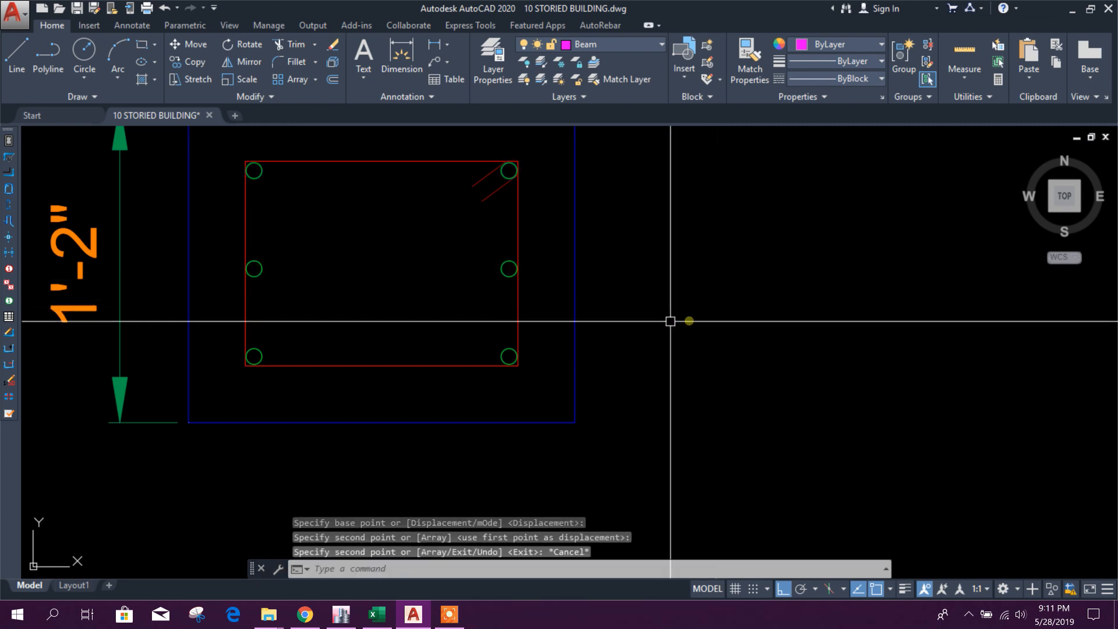
# - Check the bar counts in the Excel workbook, and in AutoCAD copy C1's upper-left rebar circle to three intermediate spots along the stirrup's top edge
pyautogui.moveTo(641, 340); pyautogui.dragTo(654, 320, button='middle')
pyautogui.moveTo(312, 228); pyautogui.dragTo(430, 290, button='middle')
pyautogui.click(382, 618)
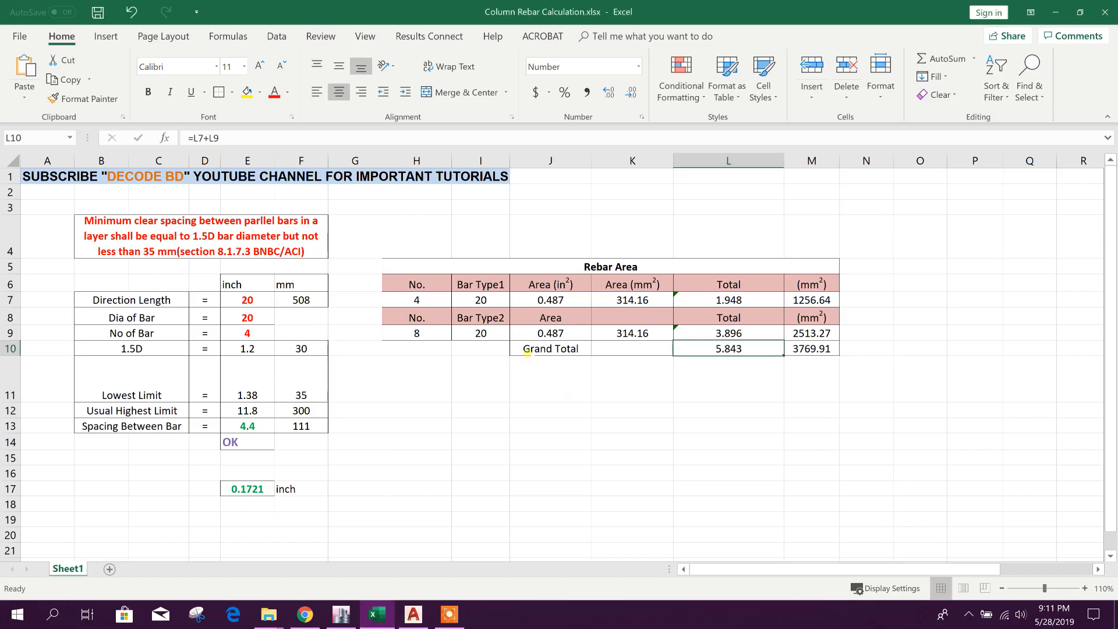
pyautogui.click(412, 614)
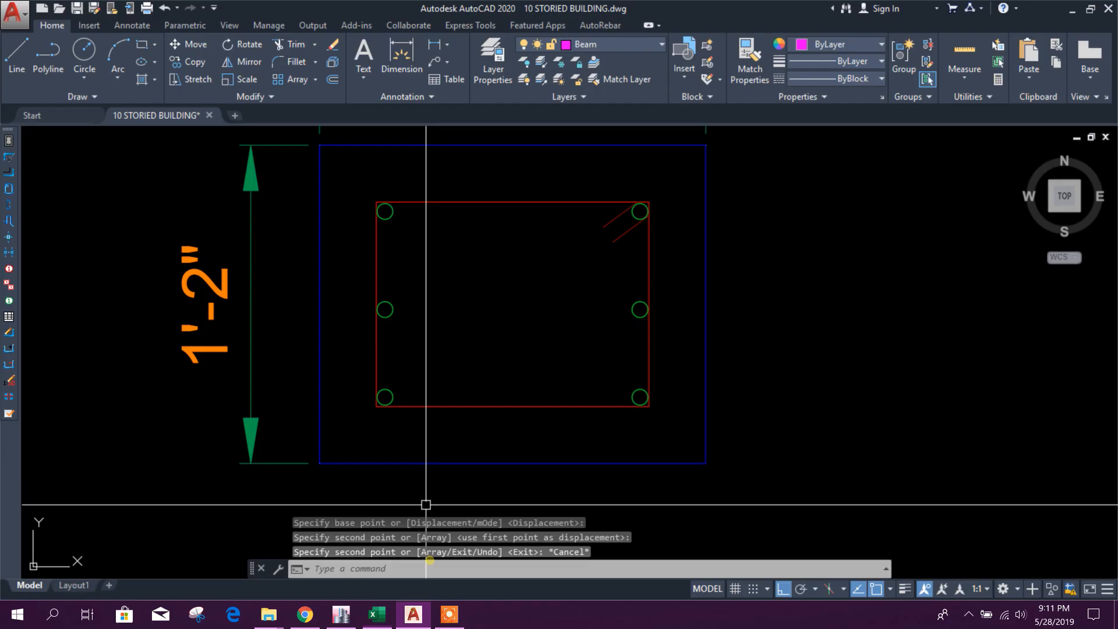
pyautogui.click(384, 219)
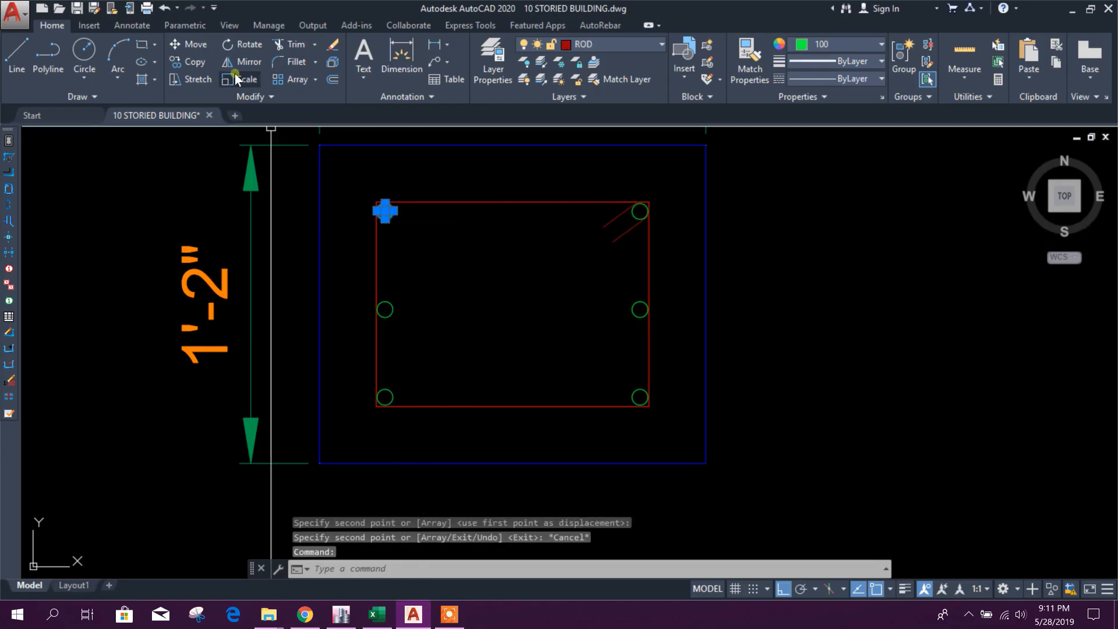
pyautogui.click(188, 61)
pyautogui.moveTo(464, 191); pyautogui.dragTo(435, 272, button='middle')
pyautogui.click(420, 256)
pyautogui.scroll(2, 422, 266)
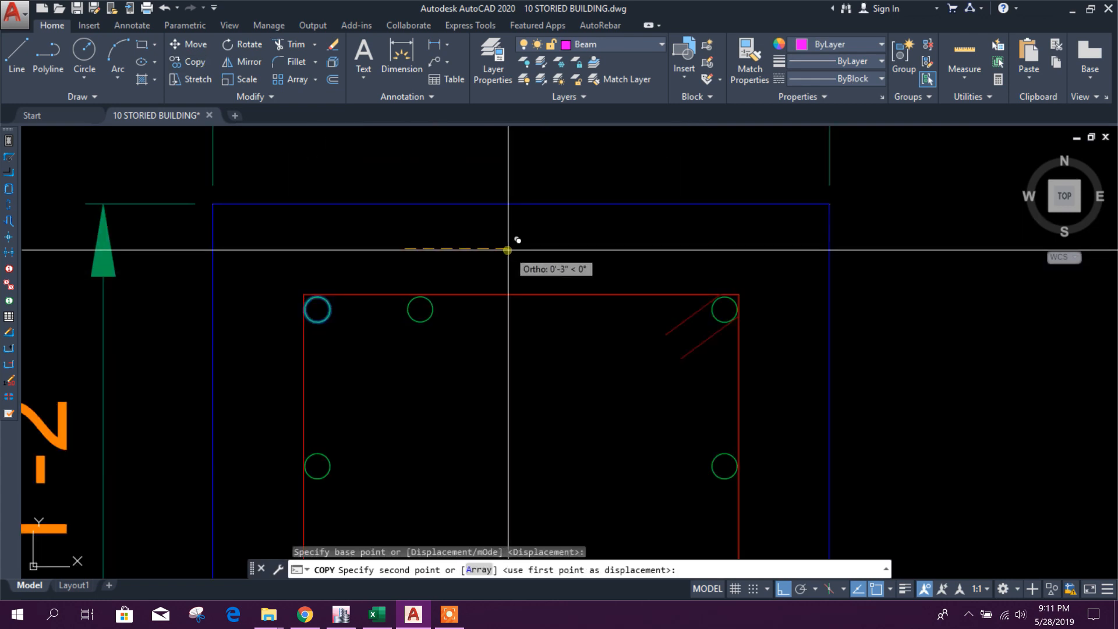
pyautogui.click(619, 240)
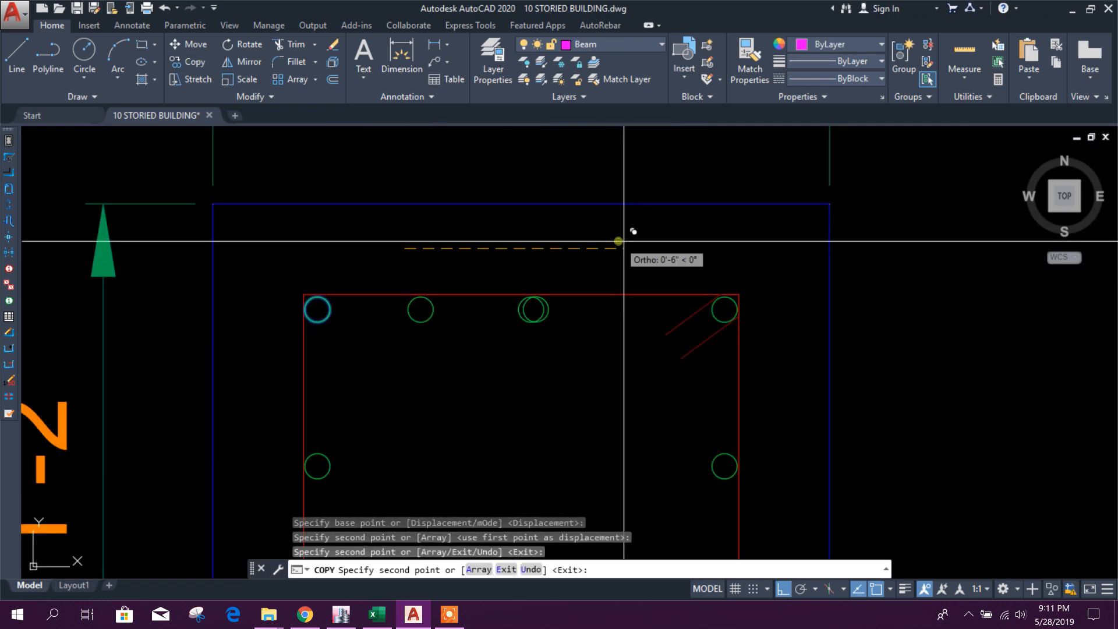
pyautogui.scroll(-4, 719, 241)
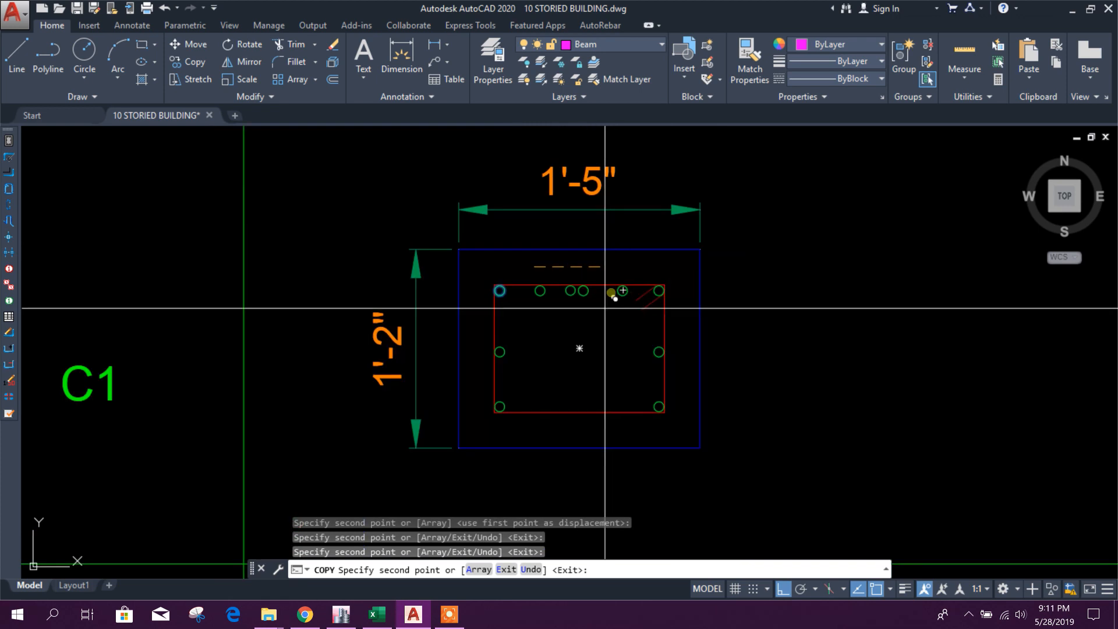
pyautogui.scroll(4, 606, 320)
pyautogui.press('Escape')
# - Copy the three intermediate top rebar circles straight down to the stirrup's bottom edge
pyautogui.click(658, 271)
pyautogui.click(446, 229)
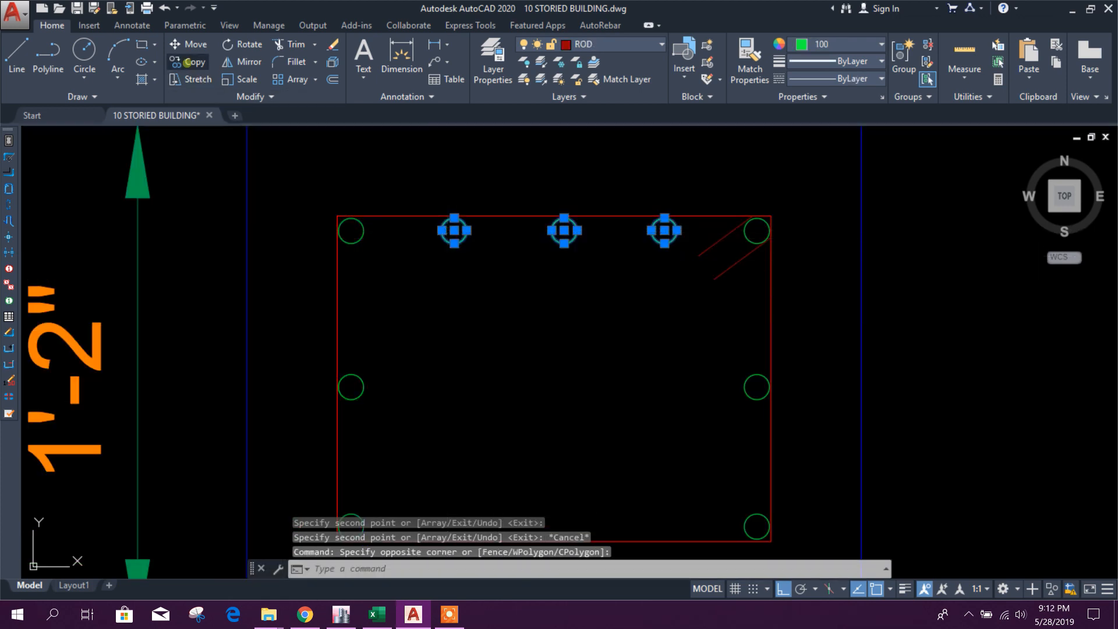
pyautogui.click(187, 61)
pyautogui.scroll(-2, 319, 184)
pyautogui.click(781, 248)
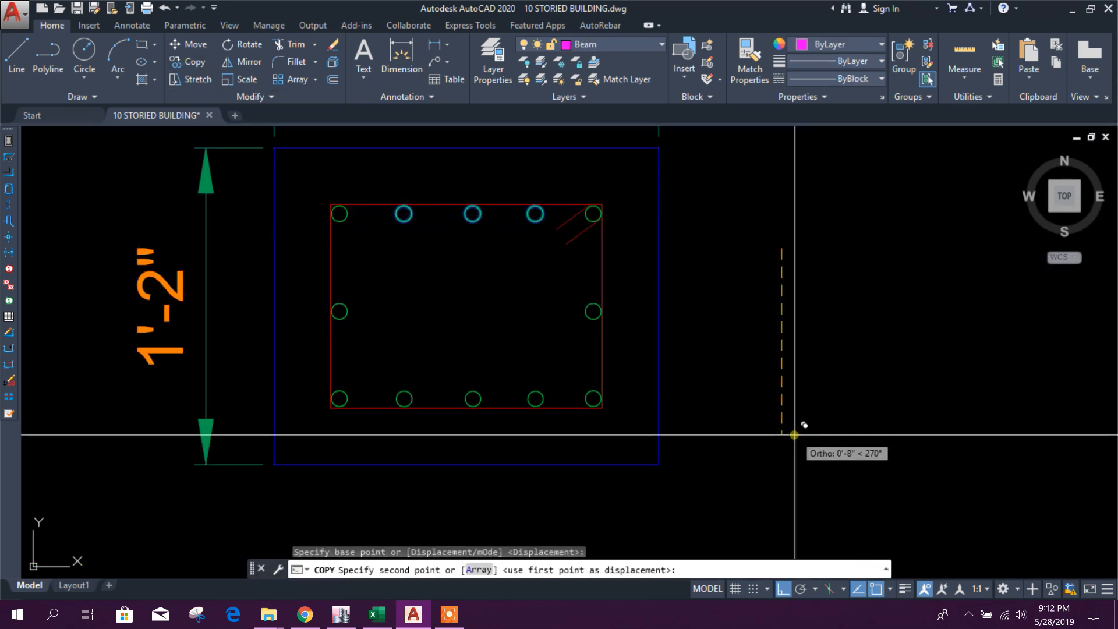
pyautogui.click(795, 432)
pyautogui.press('Escape')
pyautogui.scroll(-2, 794, 425)
pyautogui.scroll(3, 545, 430)
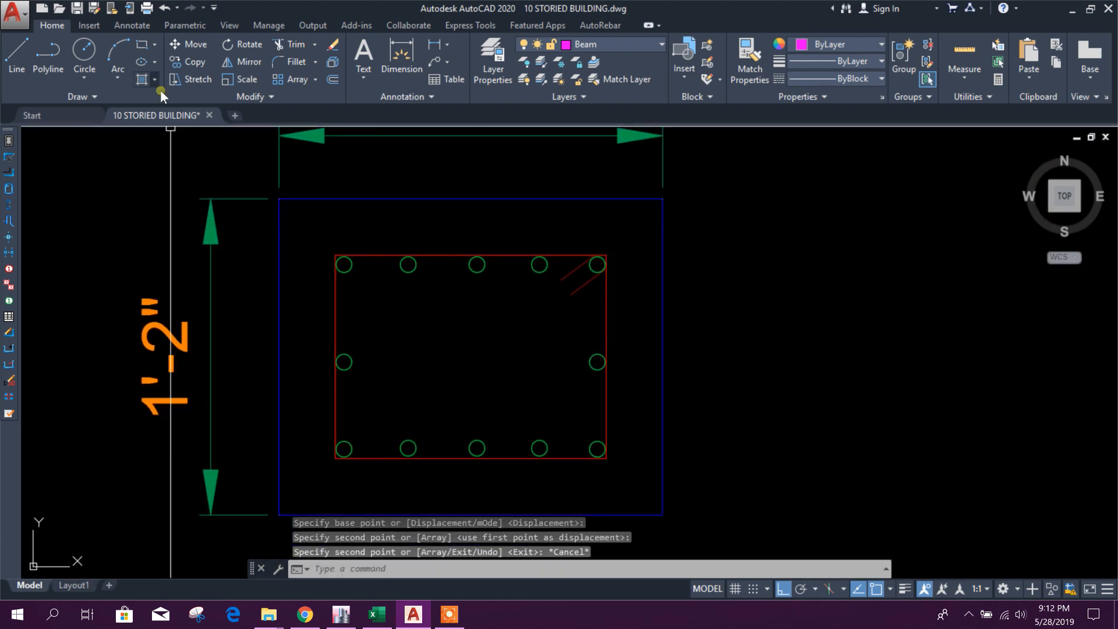
# - Draw an inner stirrup rectangle between the outer stirrup's top and bottom edges, enclosing the three intermediate bar columns
pyautogui.click(141, 45)
pyautogui.scroll(3, 382, 250)
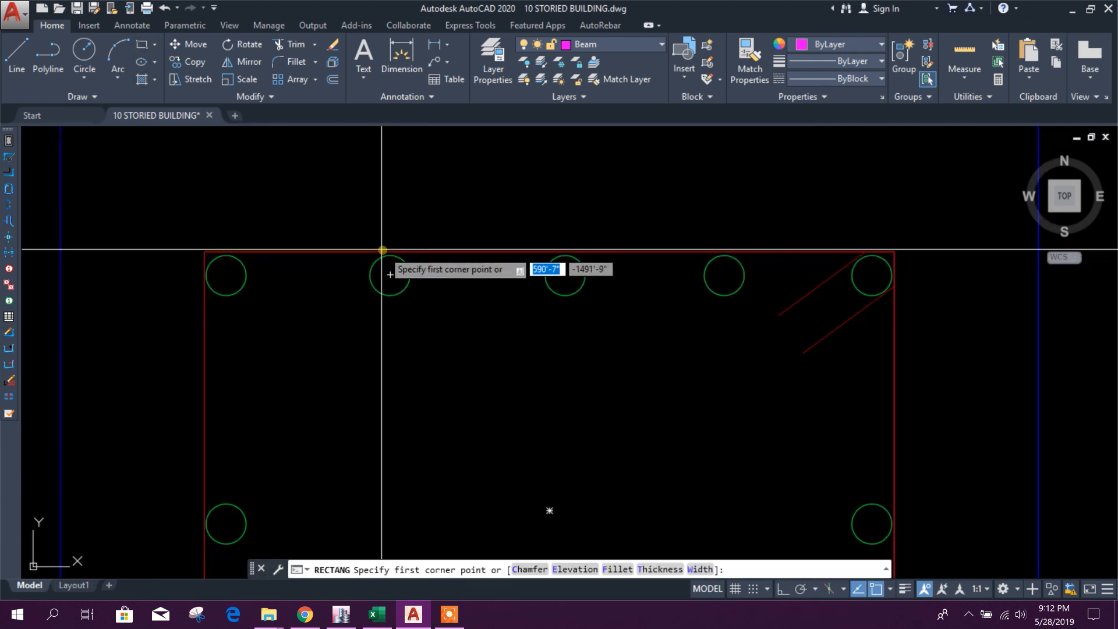
pyautogui.click(367, 251)
pyautogui.scroll(-4, 366, 251)
pyautogui.scroll(4, 559, 484)
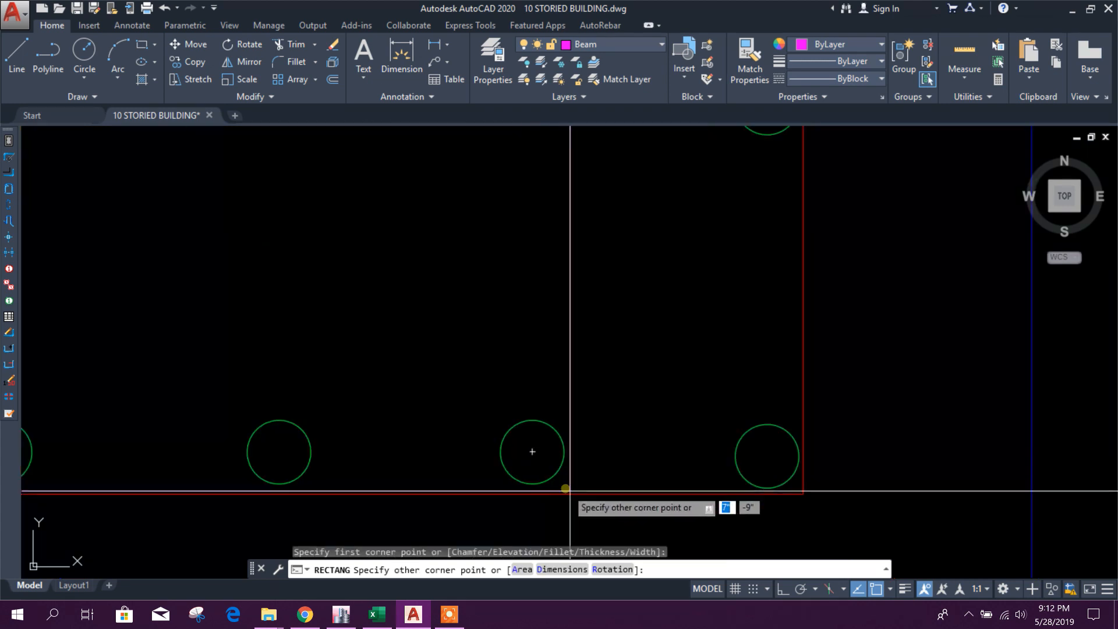
pyautogui.click(564, 495)
# - Copy the two diagonal hook lines from the outer stirrup's upper-right corner to the inner rectangle's upper-right corner
pyautogui.scroll(-4, 577, 408)
pyautogui.scroll(5, 587, 280)
pyautogui.click(590, 276)
pyautogui.click(547, 320)
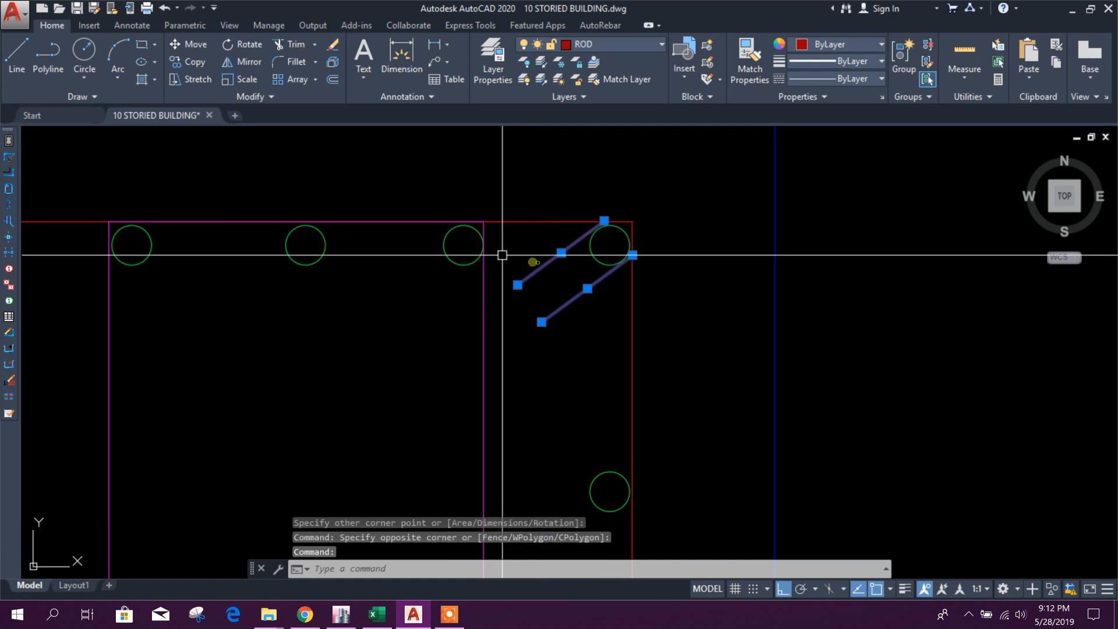
pyautogui.click(194, 62)
pyautogui.click(633, 222)
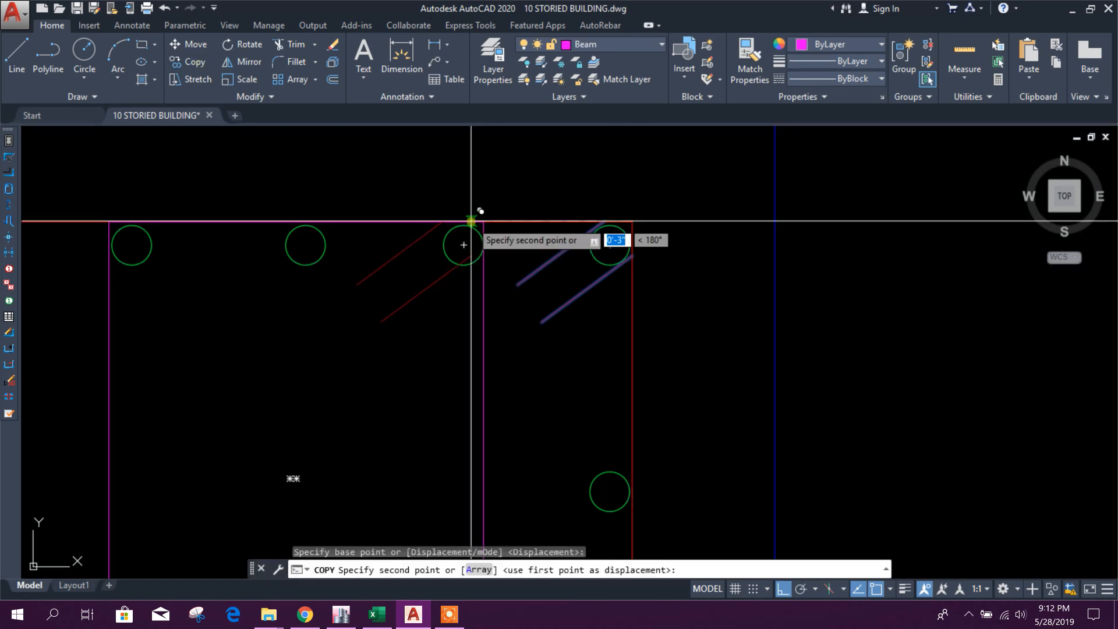
pyautogui.click(484, 221)
pyautogui.scroll(-5, 485, 222)
pyautogui.press('Escape')
pyautogui.scroll(2, 488, 274)
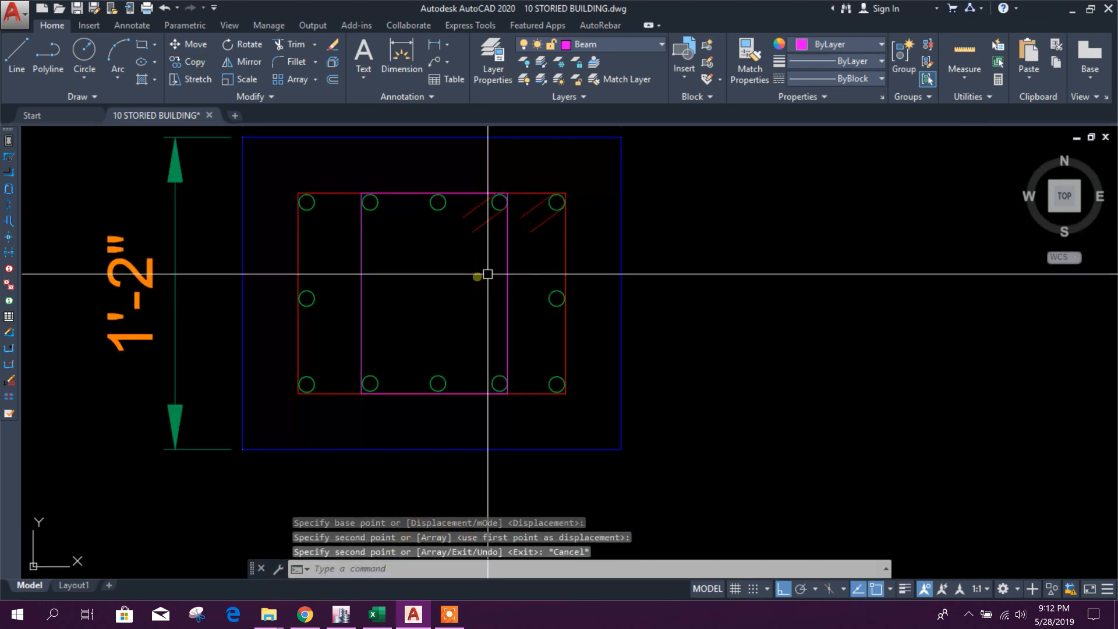
# - Move the inner stirrup's upper-right rebar circle slightly left so it sits inside the rectangle
pyautogui.scroll(3, 512, 222)
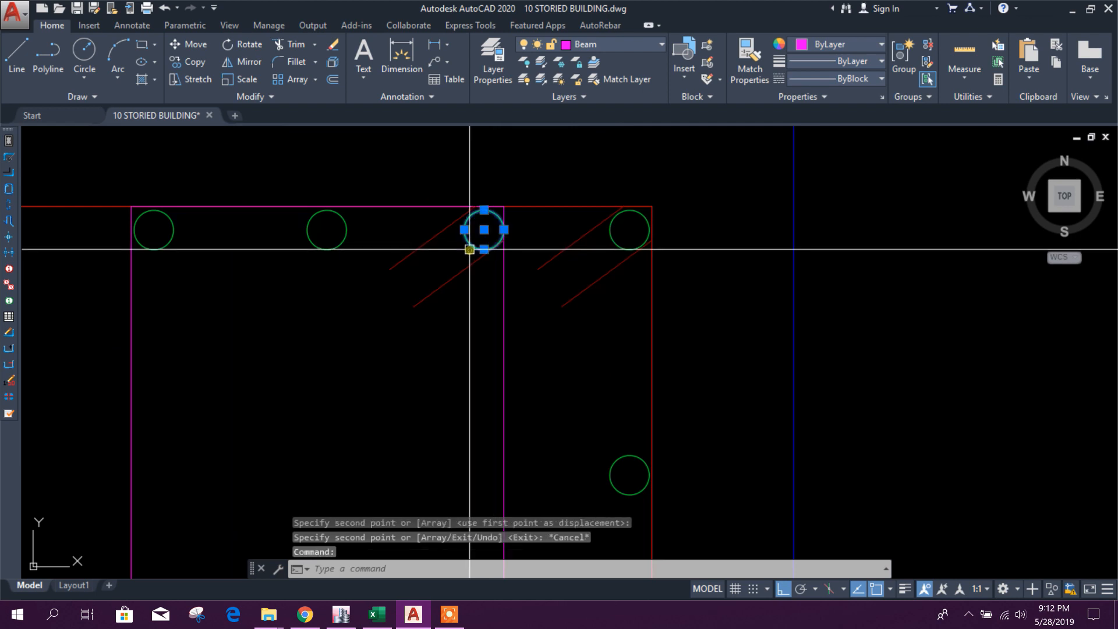
pyautogui.click(194, 45)
pyautogui.click(284, 309)
pyautogui.click(280, 309)
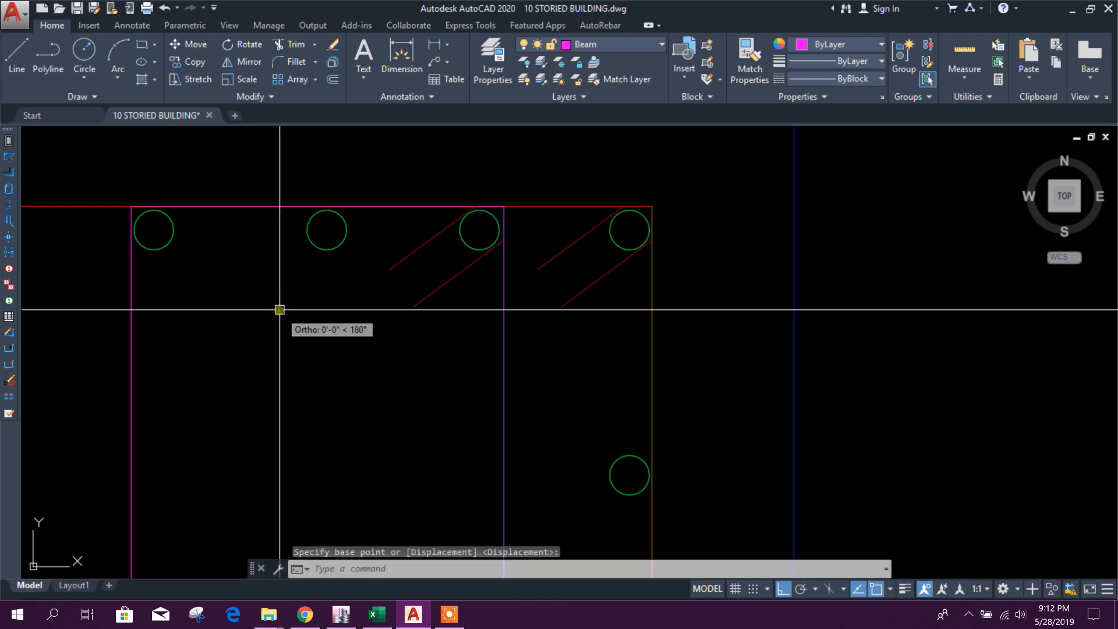
# - Match the inner stirrup rectangle's properties to those of the red outer stirrup
pyautogui.click(741, 71)
pyautogui.scroll(-3, 569, 287)
pyautogui.click(600, 288)
pyautogui.click(533, 301)
pyautogui.press('Escape')
# - Review the rebar and stirrup layout of C1's section in the column schedule
pyautogui.scroll(2, 507, 309)
pyautogui.scroll(-2, 488, 176)
pyautogui.scroll(1, 486, 317)
pyautogui.moveTo(508, 200); pyautogui.dragTo(509, 321, button='middle')
pyautogui.scroll(-2, 467, 295)
pyautogui.scroll(3, 443, 233)
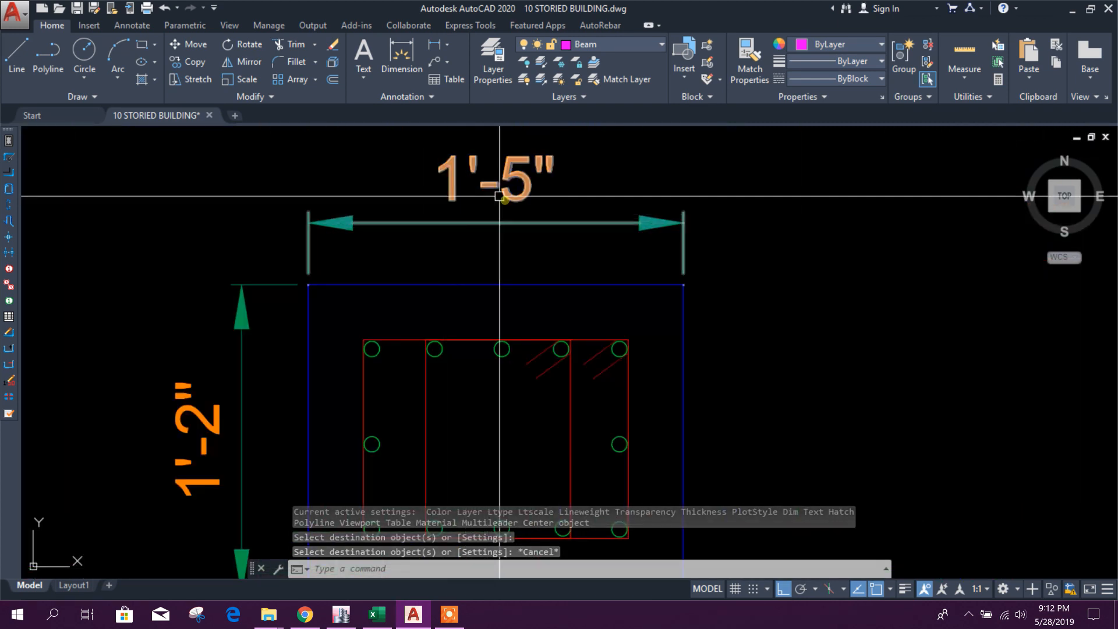
pyautogui.scroll(-5, 494, 319)
pyautogui.scroll(2, 490, 368)
pyautogui.scroll(4, 466, 309)
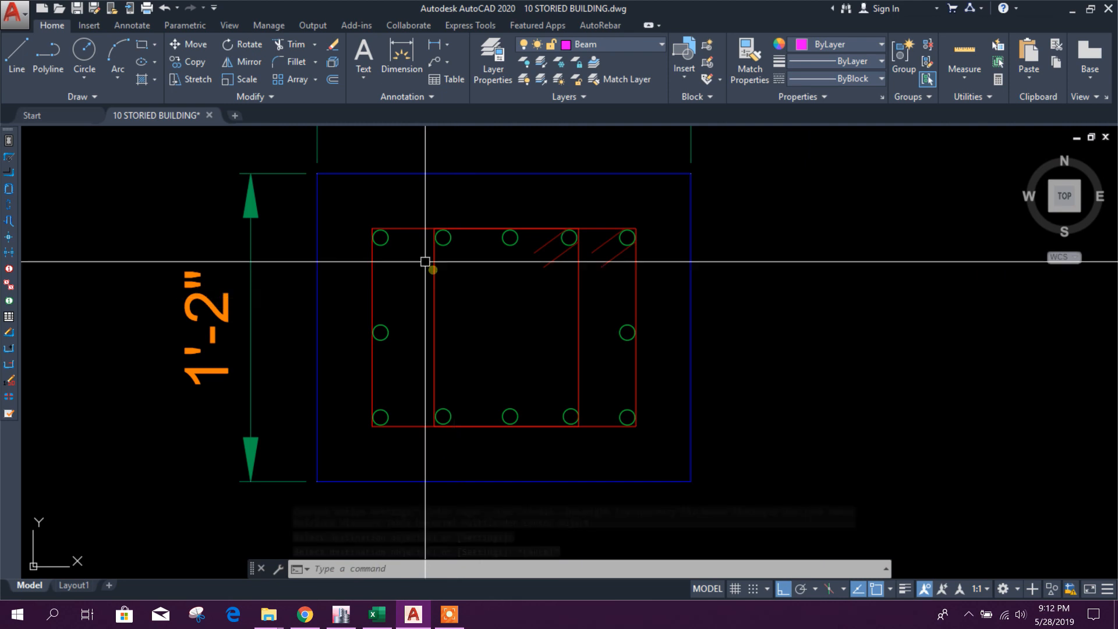
pyautogui.scroll(-3, 560, 379)
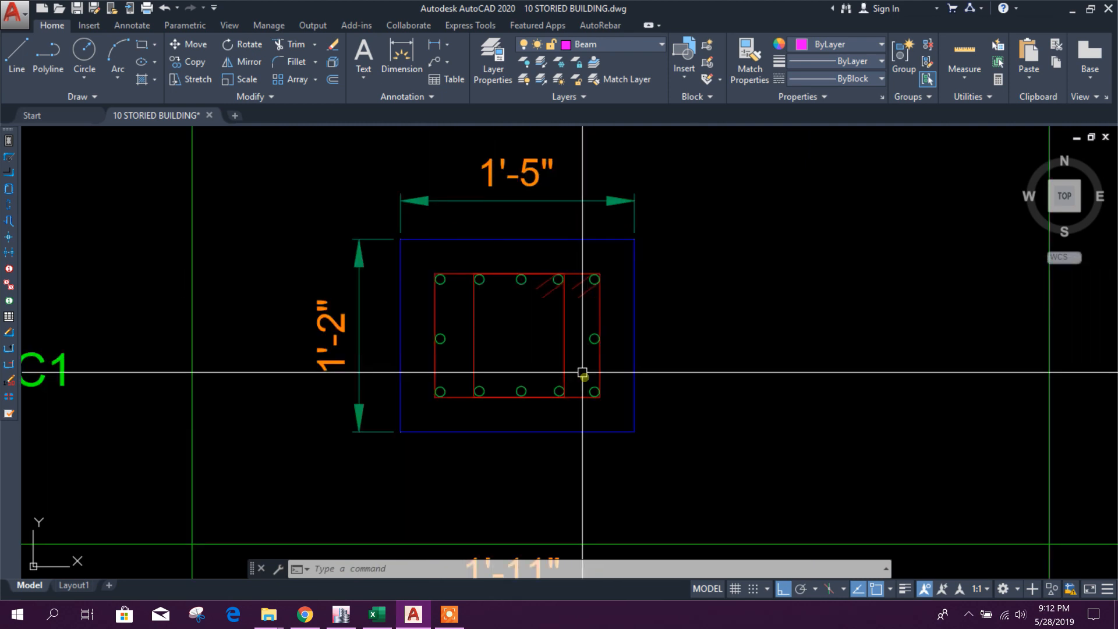
pyautogui.scroll(3, 559, 442)
pyautogui.scroll(-2, 563, 389)
pyautogui.scroll(-2, 517, 412)
pyautogui.scroll(3, 461, 260)
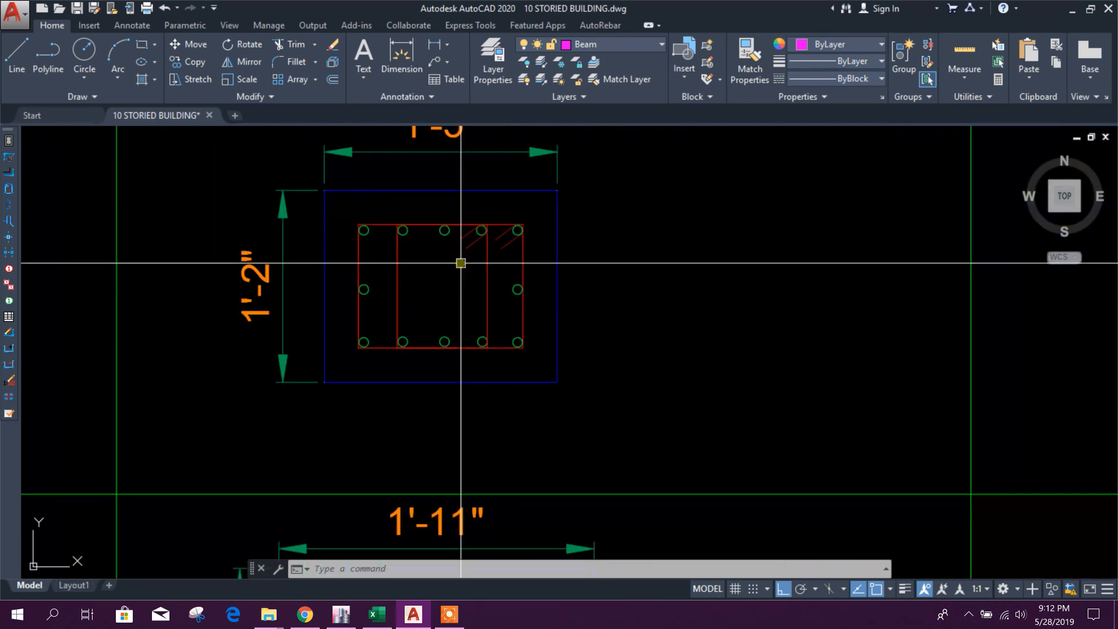
# - Check the bar number and diameter in the Excel rebar calculation and return to C1's section in the AutoCAD column schedule
pyautogui.scroll(1, 445, 499)
pyautogui.click(373, 618)
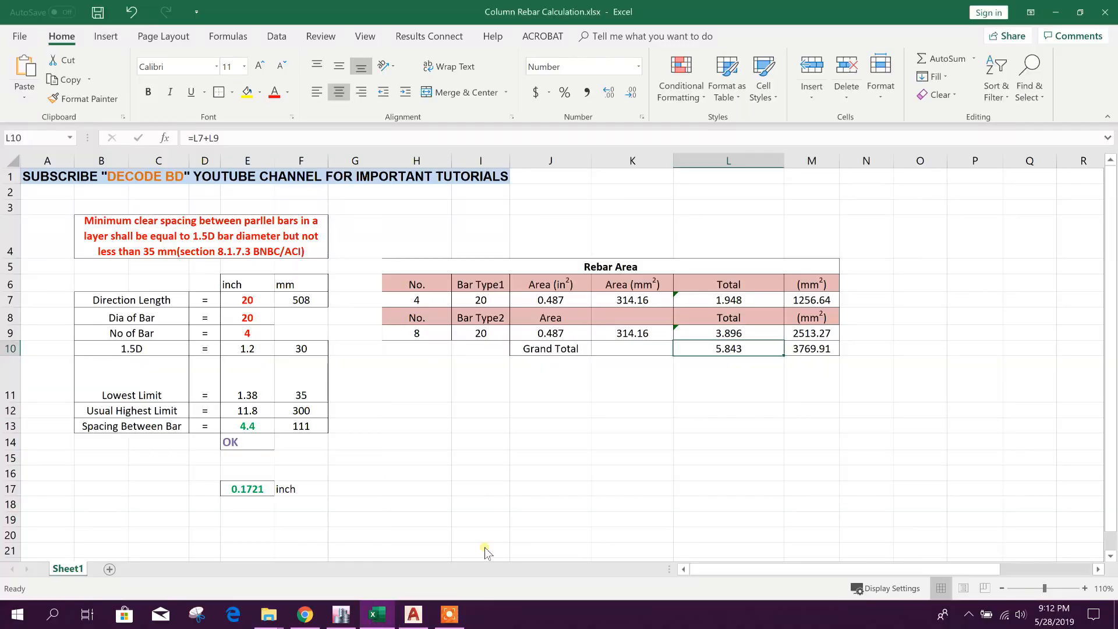
pyautogui.click(413, 616)
pyautogui.scroll(-2, 466, 373)
pyautogui.scroll(3, 489, 397)
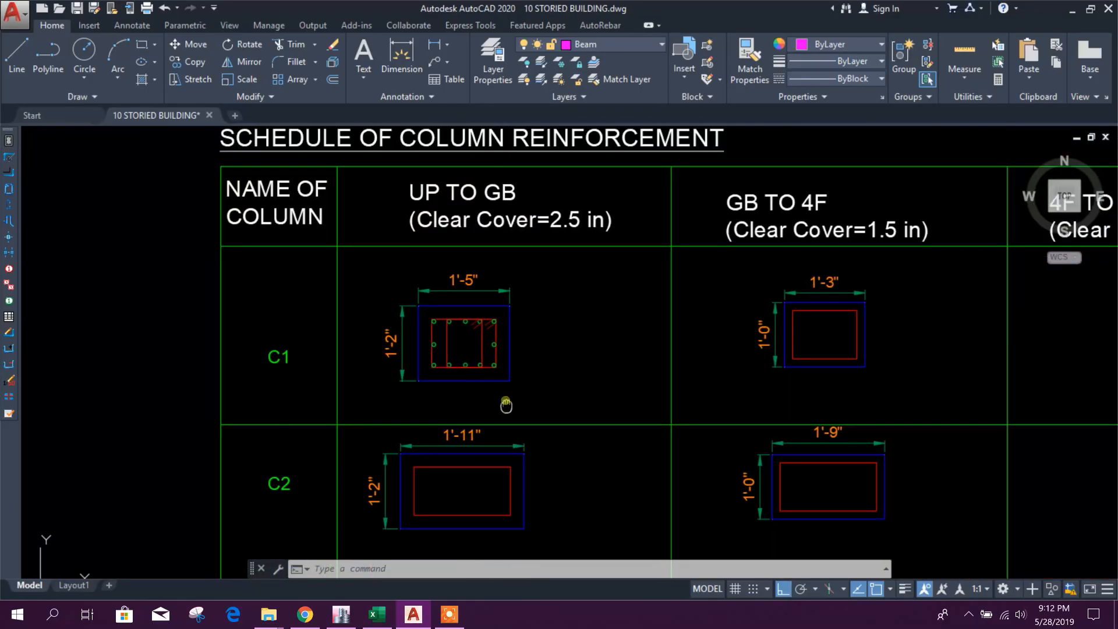
pyautogui.scroll(-2, 408, 318)
pyautogui.scroll(4, 449, 314)
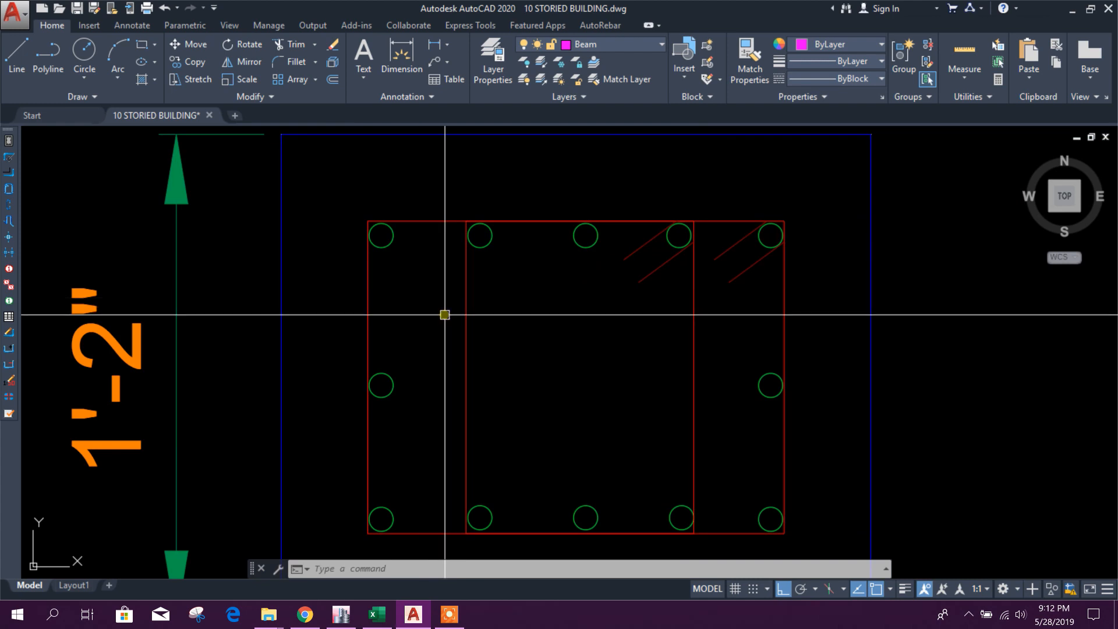
# - Fill the rebar circles in C1's section up to GB with a solid white hatch
pyautogui.press('Return')
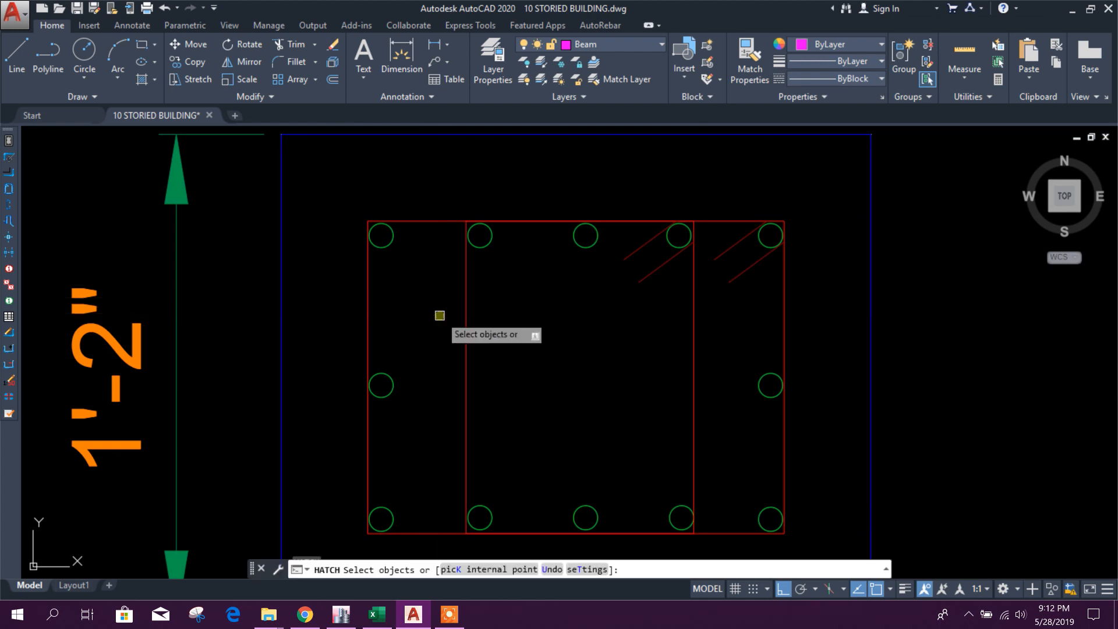
pyautogui.press('Escape')
pyautogui.press('Escape')
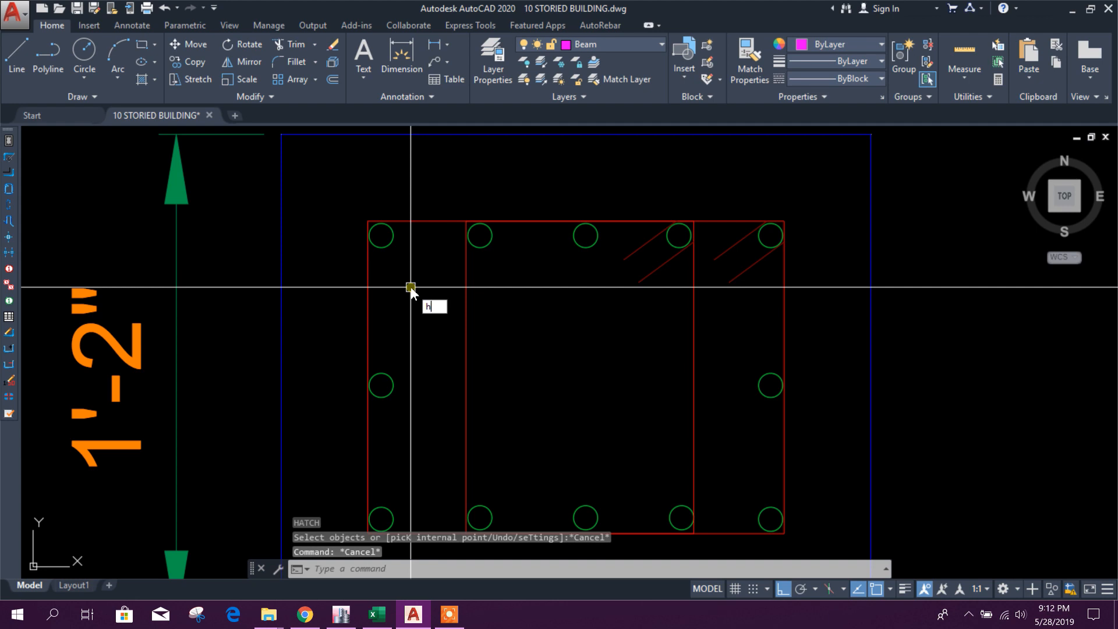
pyautogui.press('Return')
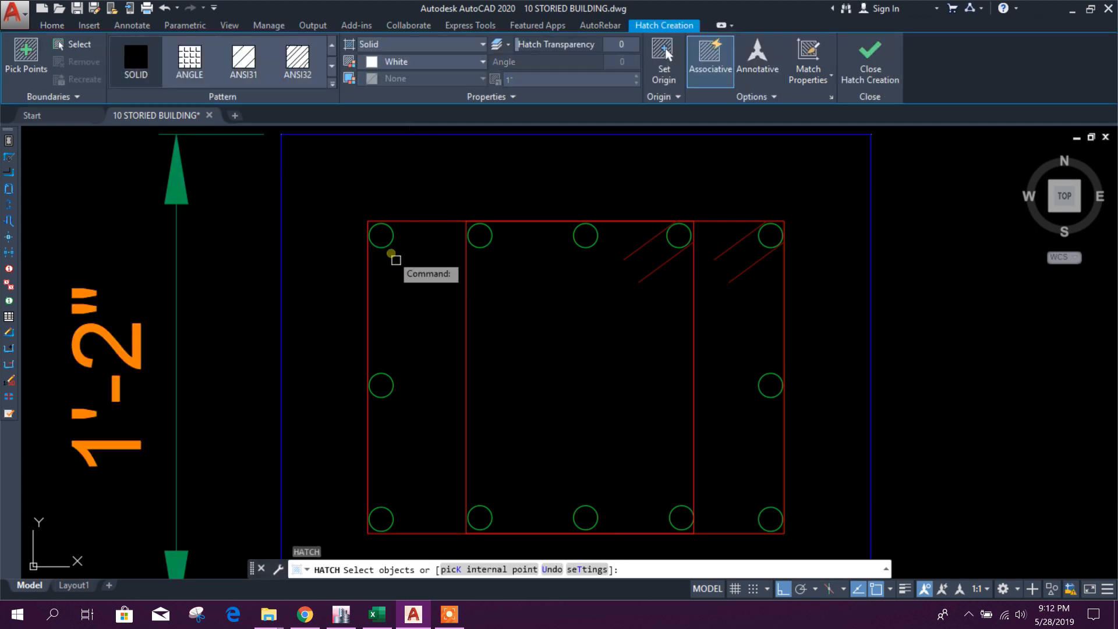
pyautogui.press('Escape')
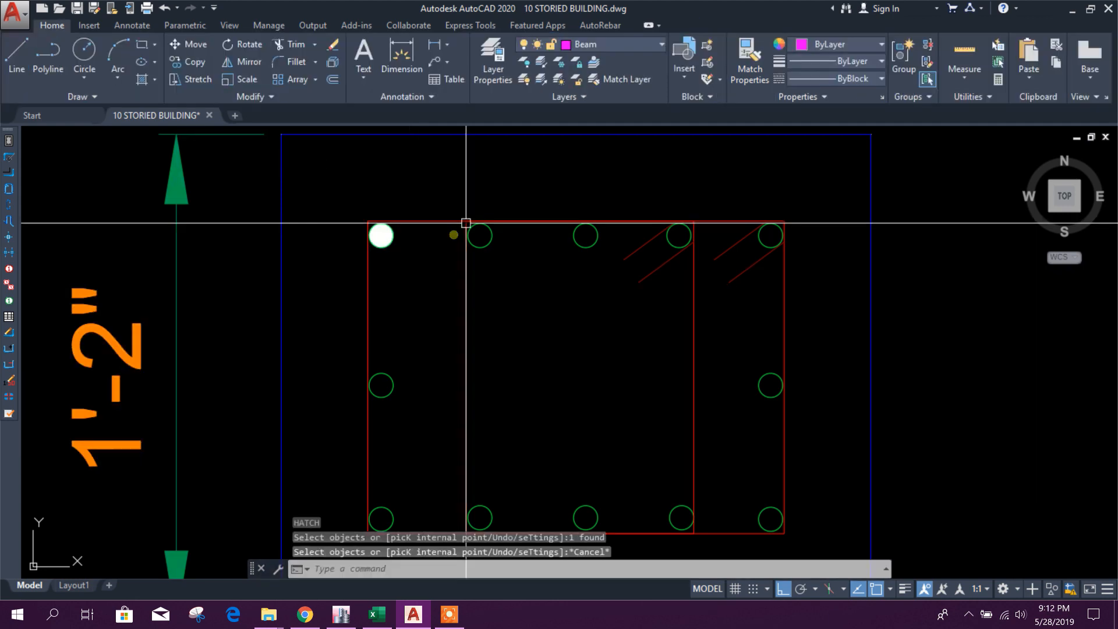
pyautogui.press('Return')
pyautogui.click(480, 236)
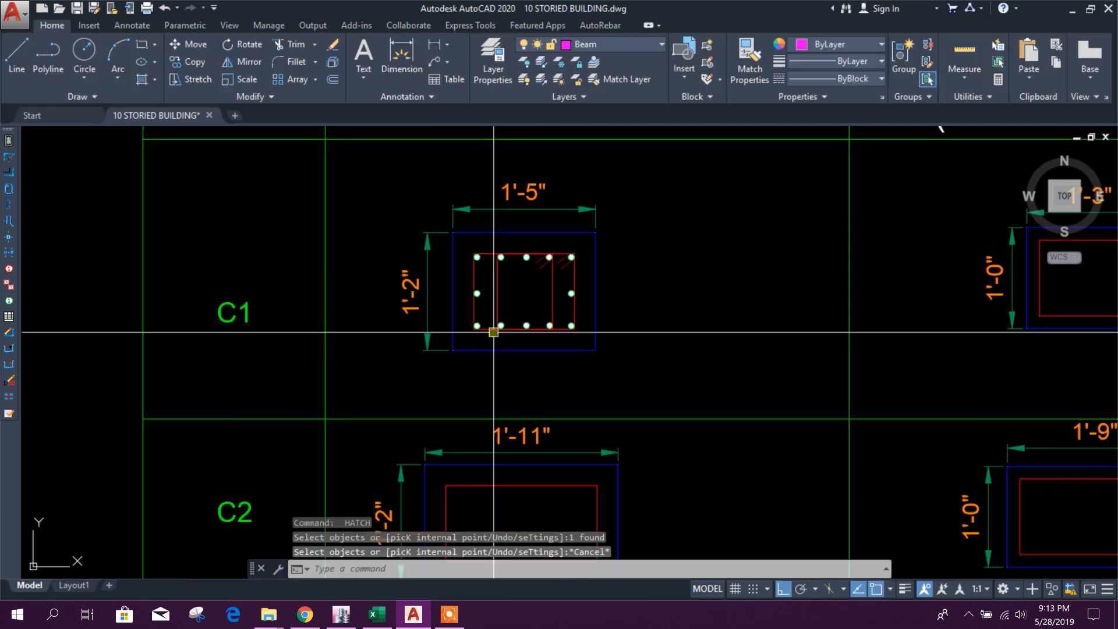
# - Copy the filled second bottom rebar of C1's section straight down to the empty space below the column outline
pyautogui.scroll(5, 492, 329)
pyautogui.scroll(2, 537, 312)
pyautogui.click(549, 306)
pyautogui.click(522, 278)
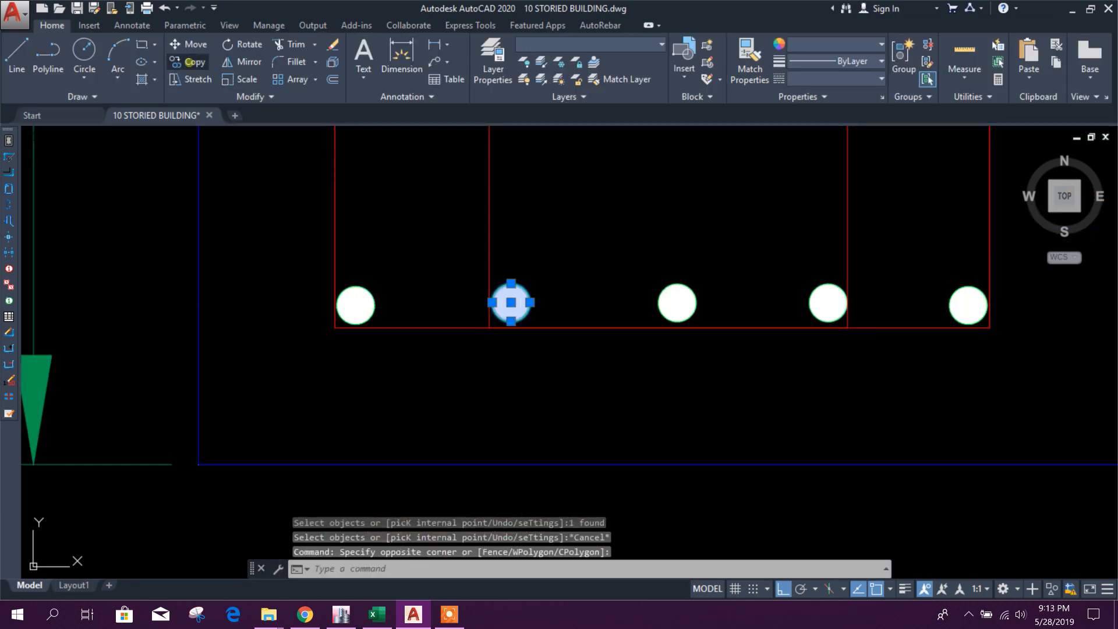
pyautogui.click(195, 69)
pyautogui.scroll(-4, 469, 240)
pyautogui.click(536, 286)
pyautogui.click(541, 427)
pyautogui.press('Escape')
# - Copy the "8-16 mm Ø" label from the older column details to beside the filled rebar circle below C1's section, with Ortho off
pyautogui.scroll(-8, 592, 363)
pyautogui.scroll(-6, 600, 364)
pyautogui.moveTo(488, 442); pyautogui.dragTo(588, 345, button='middle')
pyautogui.scroll(8, 469, 296)
pyautogui.scroll(6, 290, 211)
pyautogui.click(284, 211)
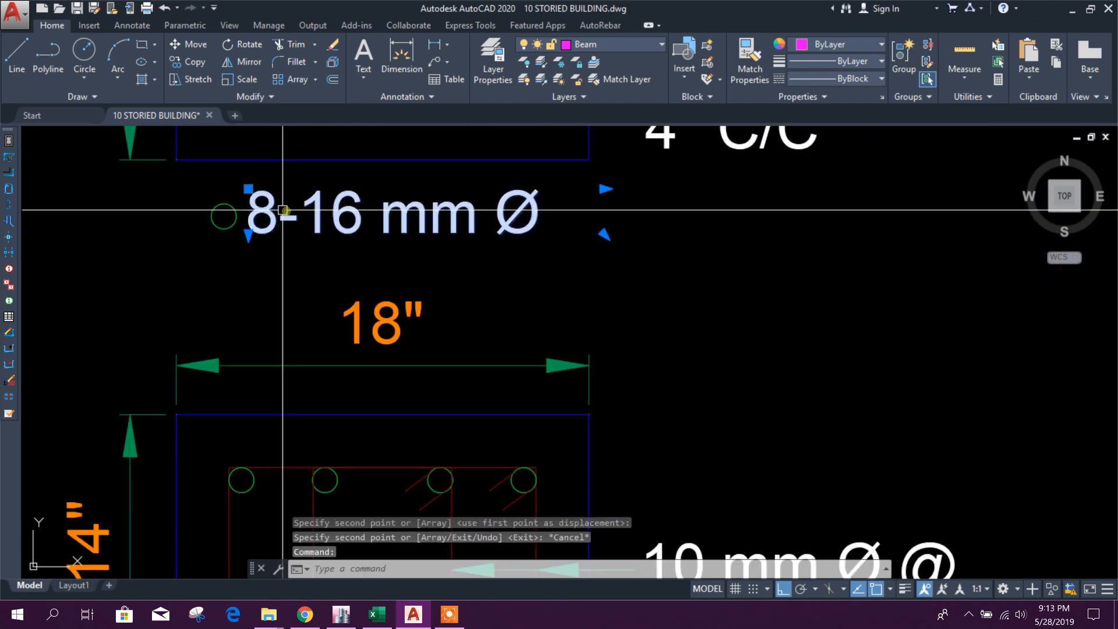
pyautogui.click(195, 65)
pyautogui.click(382, 160)
pyautogui.scroll(-4, 318, 253)
pyautogui.scroll(-8, 539, 320)
pyautogui.moveTo(820, 358); pyautogui.dragTo(592, 402, button='middle')
pyautogui.scroll(4, 707, 355)
pyautogui.click(783, 589)
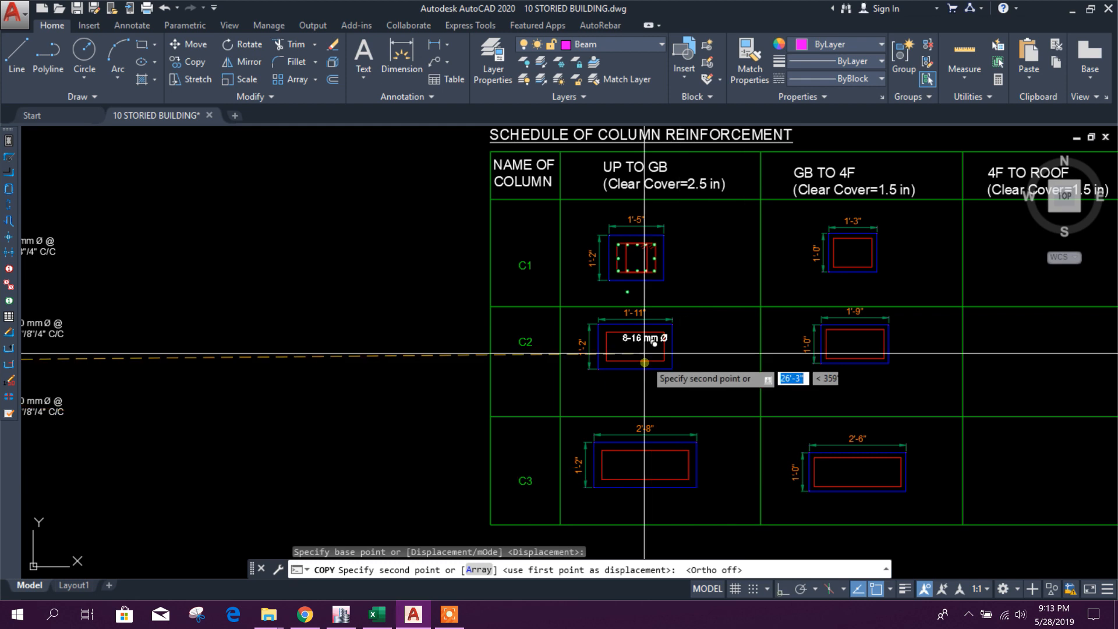
pyautogui.scroll(6, 637, 337)
pyautogui.press('Escape')
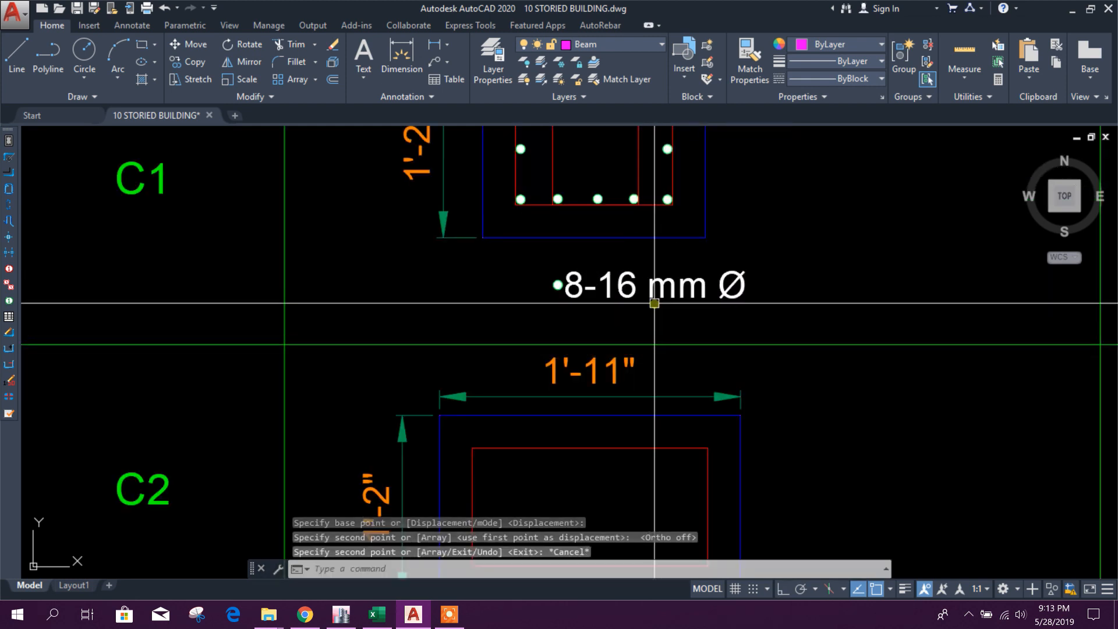
# - Change the copied rebar label below C1's section to "12-20 mm Ø"
pyautogui.scroll(2, 654, 303)
pyautogui.doubleClick(606, 282)
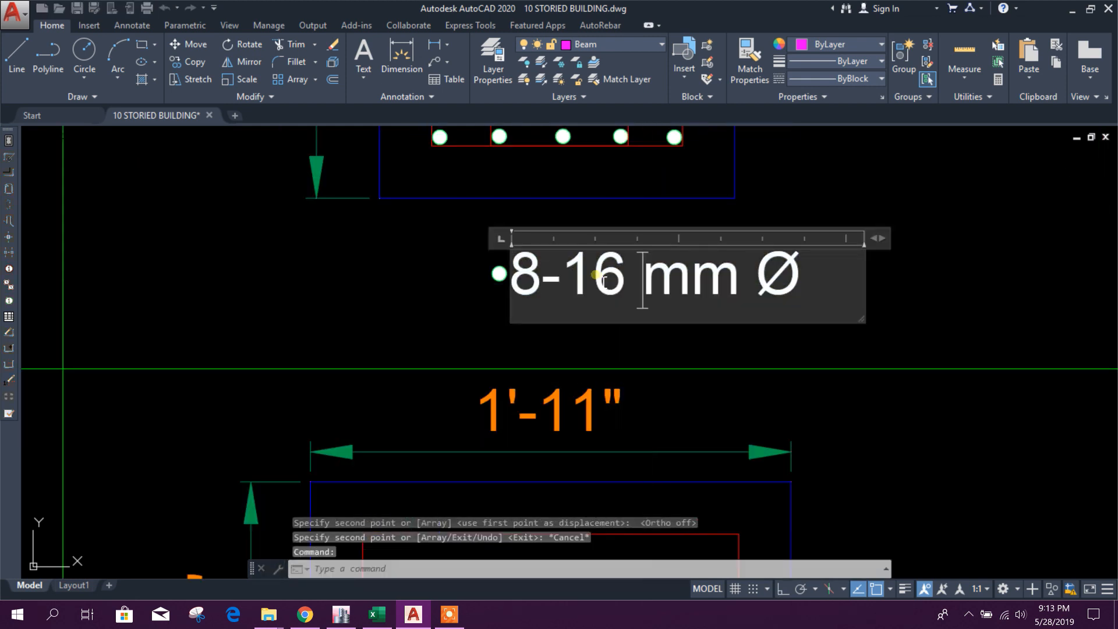
pyautogui.doubleClick(528, 283)
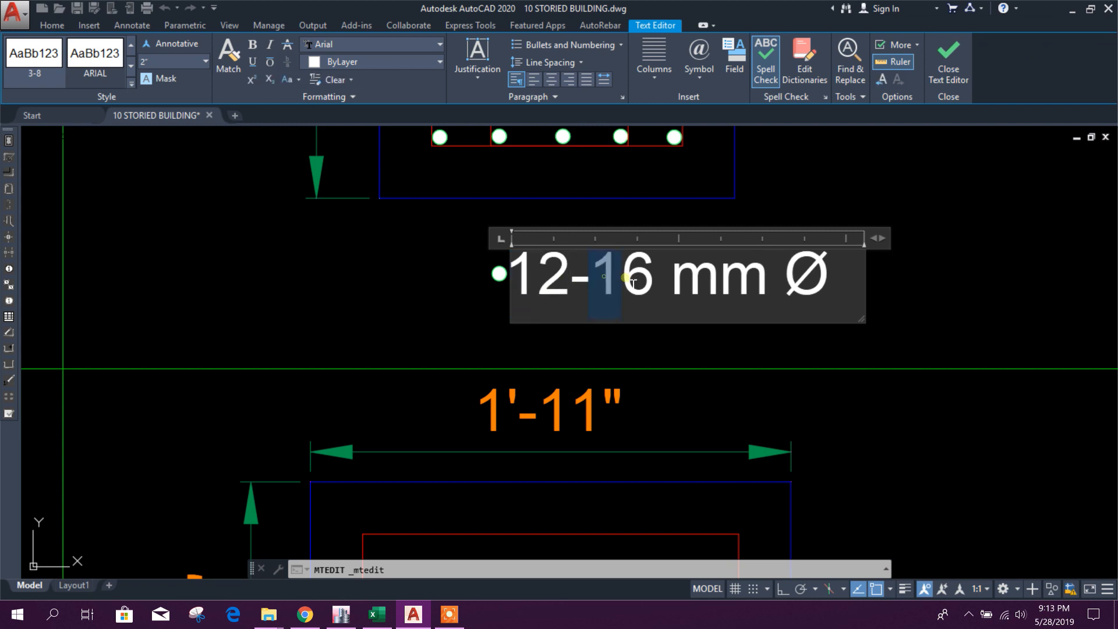
pyautogui.write('20')
pyautogui.click(846, 374)
pyautogui.scroll(-3, 731, 381)
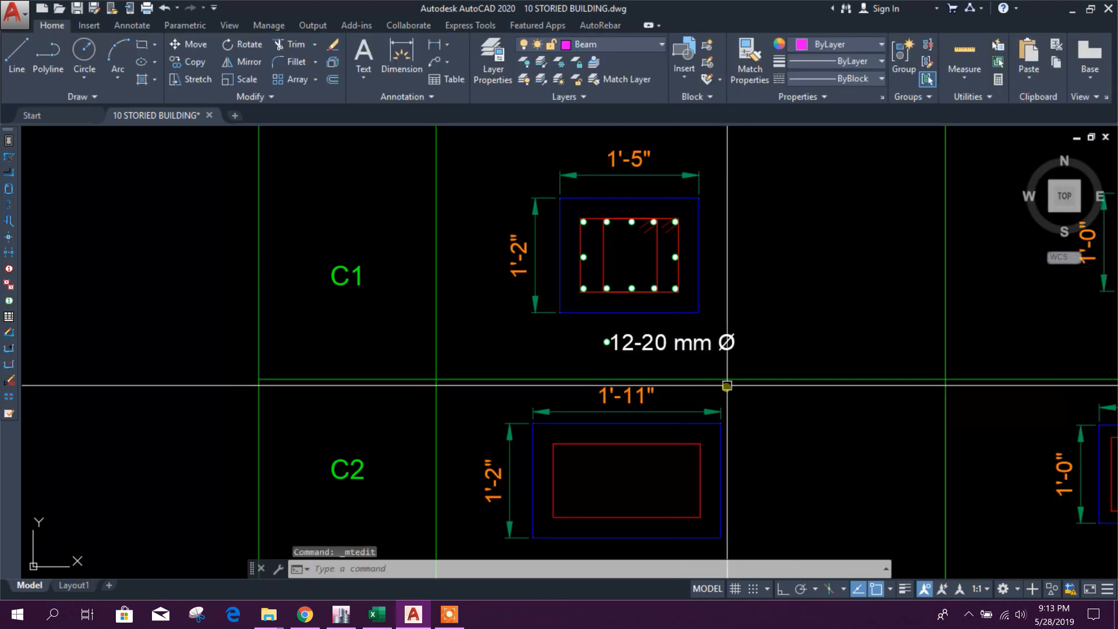
# - Copy the "10 mm Ø @ 4" C/C" stirrup note with its two leader arrows from the older detail to the outer stirrup's right side in C1
pyautogui.scroll(-4, 719, 320)
pyautogui.scroll(-2, 295, 400)
pyautogui.scroll(4, 264, 318)
pyautogui.scroll(2, 265, 319)
pyautogui.click(319, 318)
pyautogui.click(275, 243)
pyautogui.scroll(5, 254, 264)
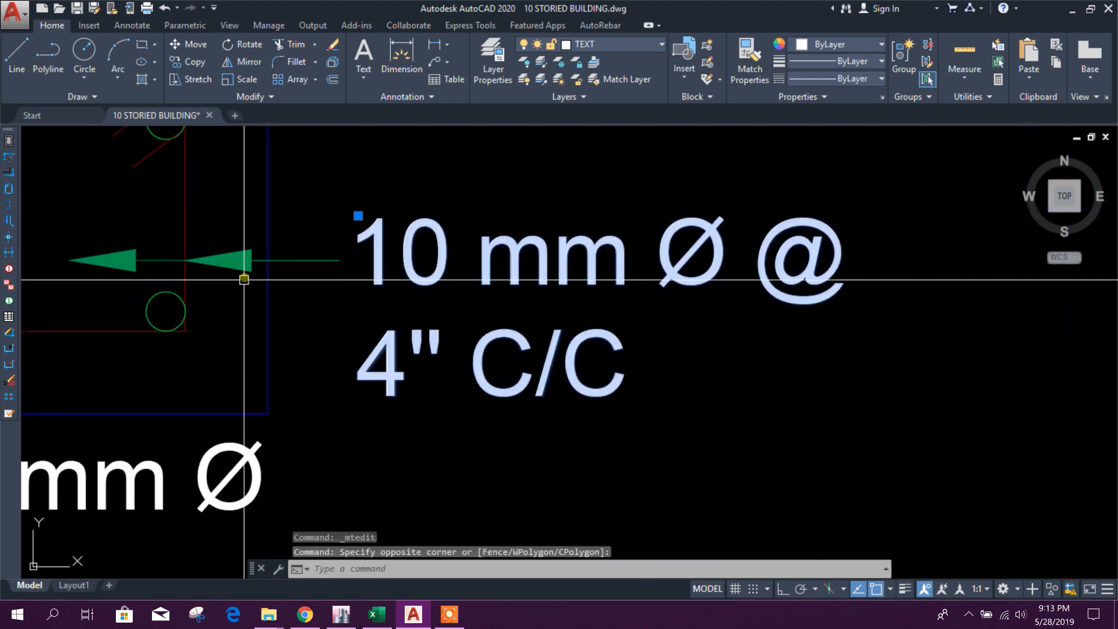
pyautogui.click(245, 280)
pyautogui.click(202, 254)
pyautogui.click(135, 287)
pyautogui.click(94, 226)
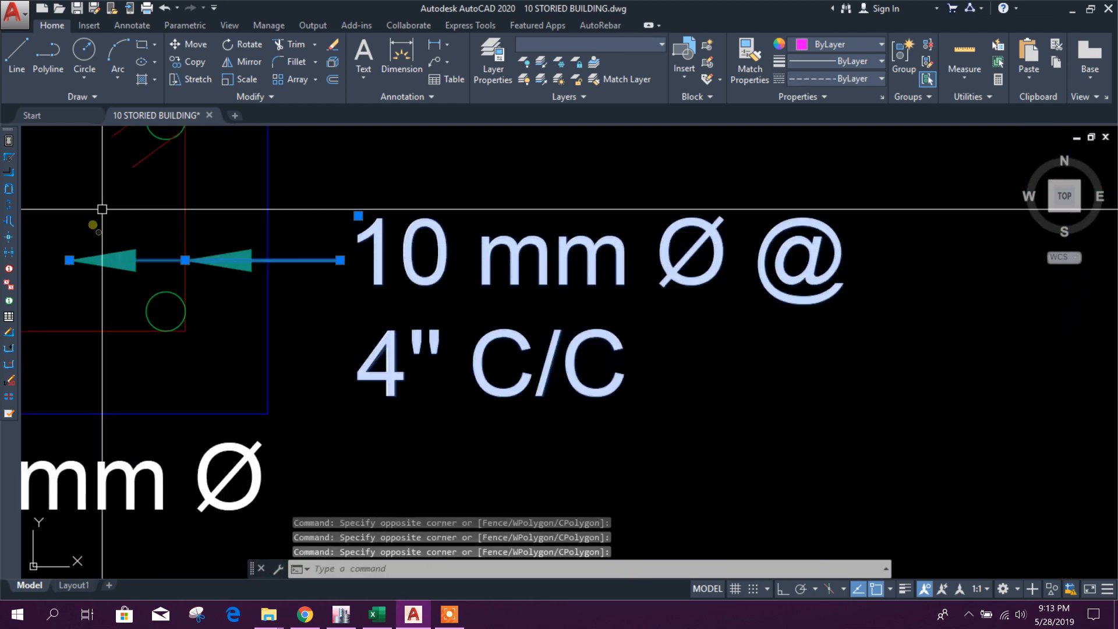
pyautogui.click(191, 61)
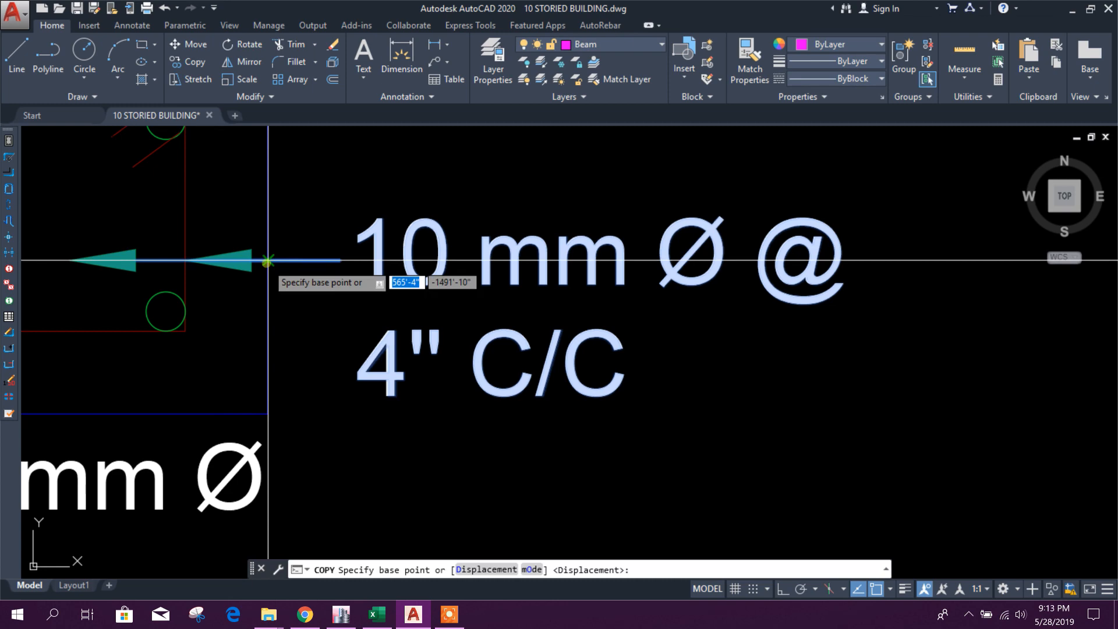
pyautogui.click(185, 261)
pyautogui.scroll(-10, 290, 370)
pyautogui.moveTo(701, 394); pyautogui.dragTo(387, 409, button='middle')
pyautogui.scroll(3, 946, 381)
pyautogui.moveTo(946, 382); pyautogui.dragTo(724, 366, button='middle')
pyautogui.scroll(2, 731, 366)
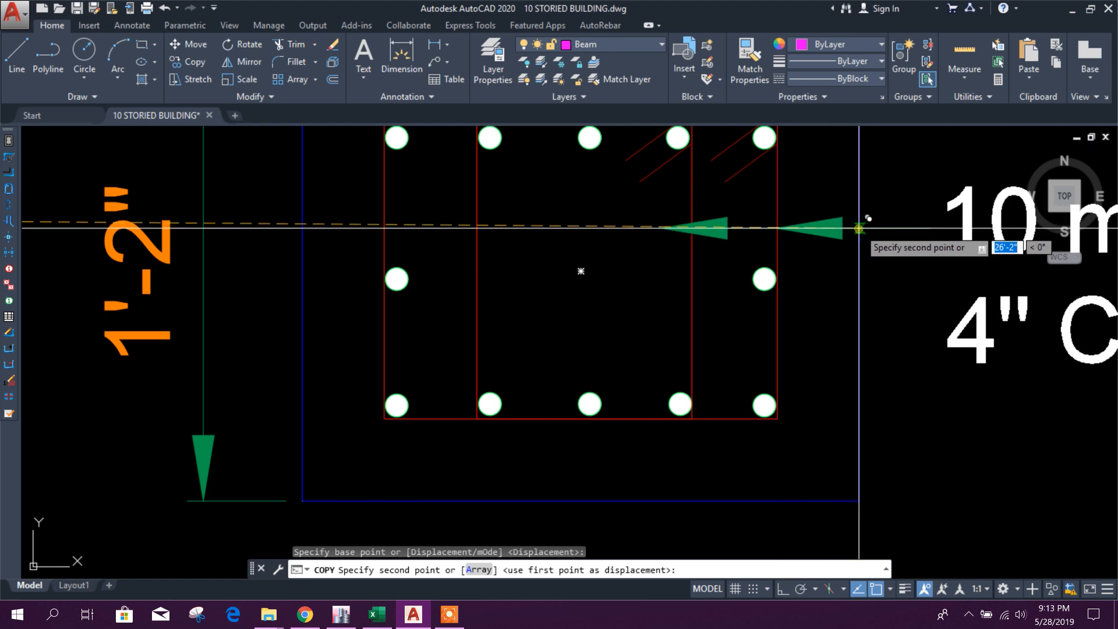
pyautogui.click(860, 228)
pyautogui.scroll(-2, 767, 314)
pyautogui.press('Escape')
# - Stretch the longer leader arrow so its tip touches the right edge of C1's inner stirrup
pyautogui.scroll(3, 735, 262)
pyautogui.click(741, 289)
pyautogui.click(725, 252)
pyautogui.press('Escape')
pyautogui.click(629, 222)
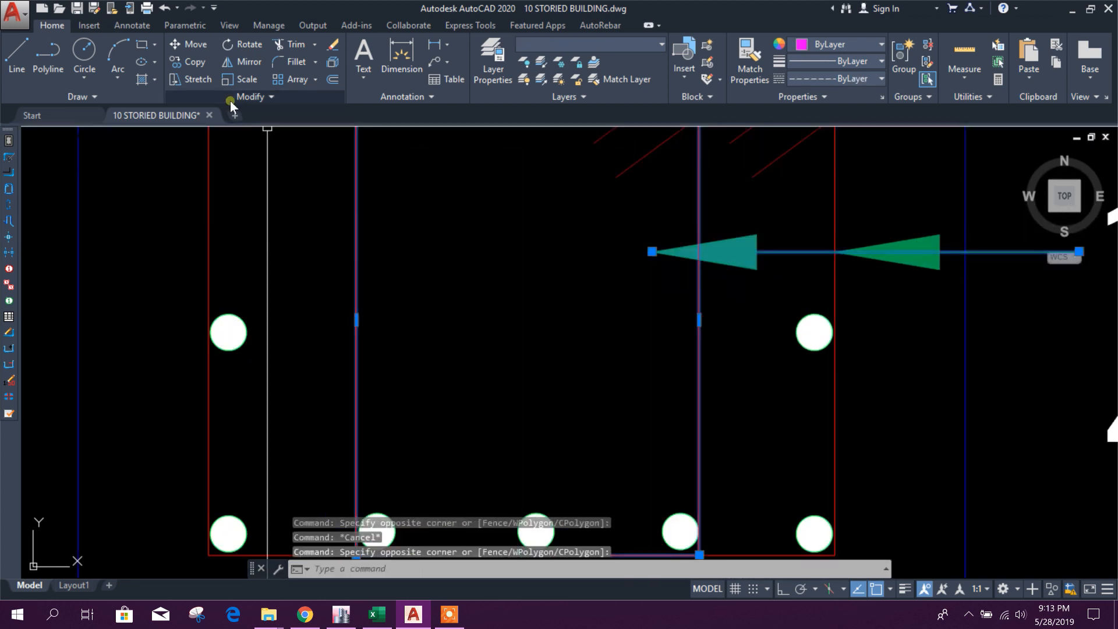
pyautogui.click(190, 78)
pyautogui.scroll(2, 646, 249)
pyautogui.click(637, 250)
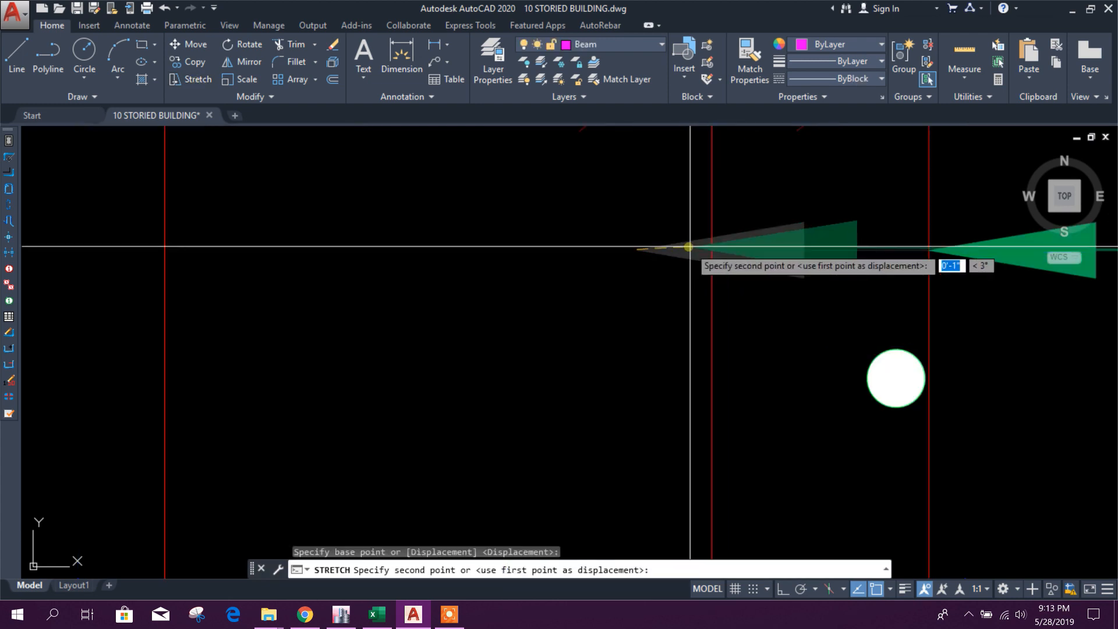
pyautogui.click(712, 249)
pyautogui.scroll(-8, 612, 289)
pyautogui.press('Escape')
# - Review C1's finished section with its rebar label and stirrup note in the column schedule
pyautogui.scroll(3, 761, 313)
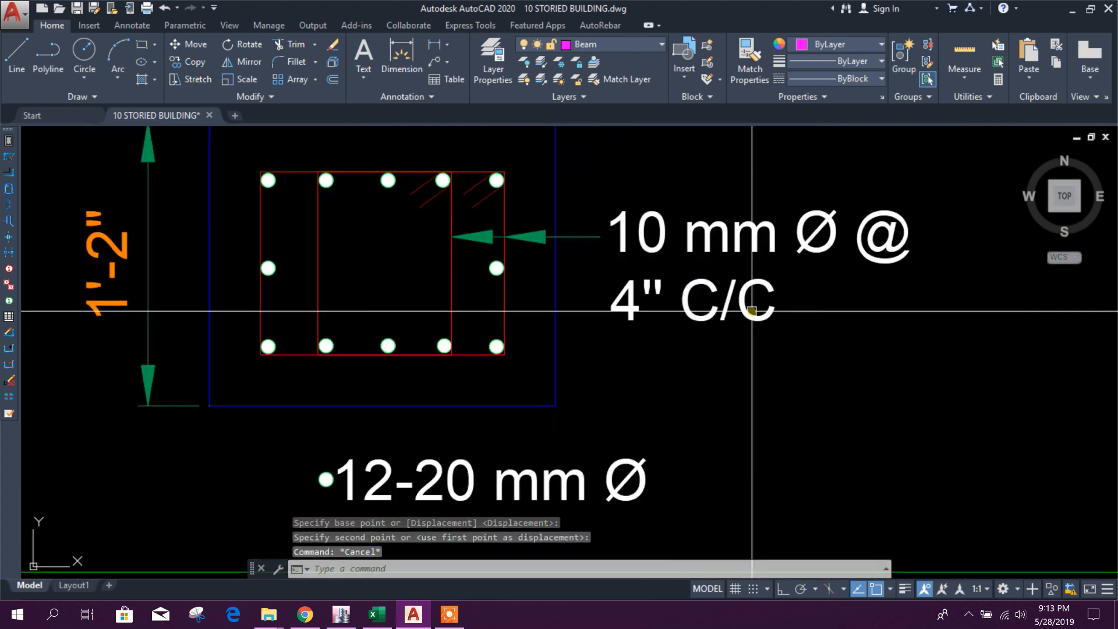
pyautogui.scroll(-4, 615, 331)
pyautogui.scroll(2, 619, 347)
pyautogui.scroll(-3, 527, 308)
pyautogui.scroll(4, 589, 307)
pyautogui.scroll(2, 508, 323)
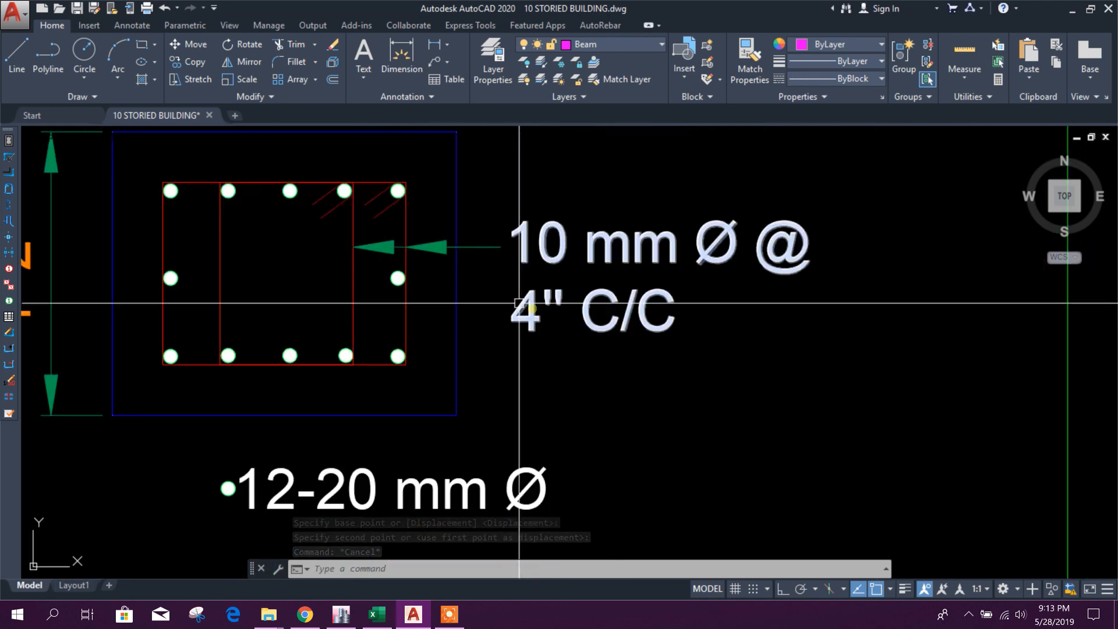
pyautogui.scroll(-5, 473, 283)
pyautogui.scroll(5, 467, 335)
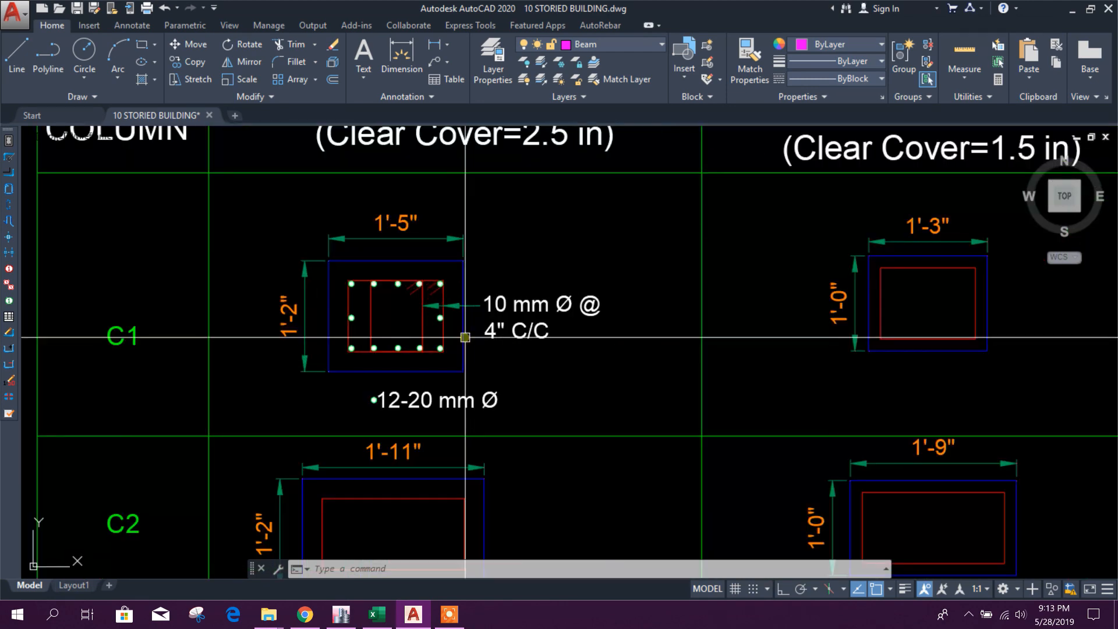
pyautogui.scroll(2, 509, 320)
pyautogui.scroll(-3, 484, 329)
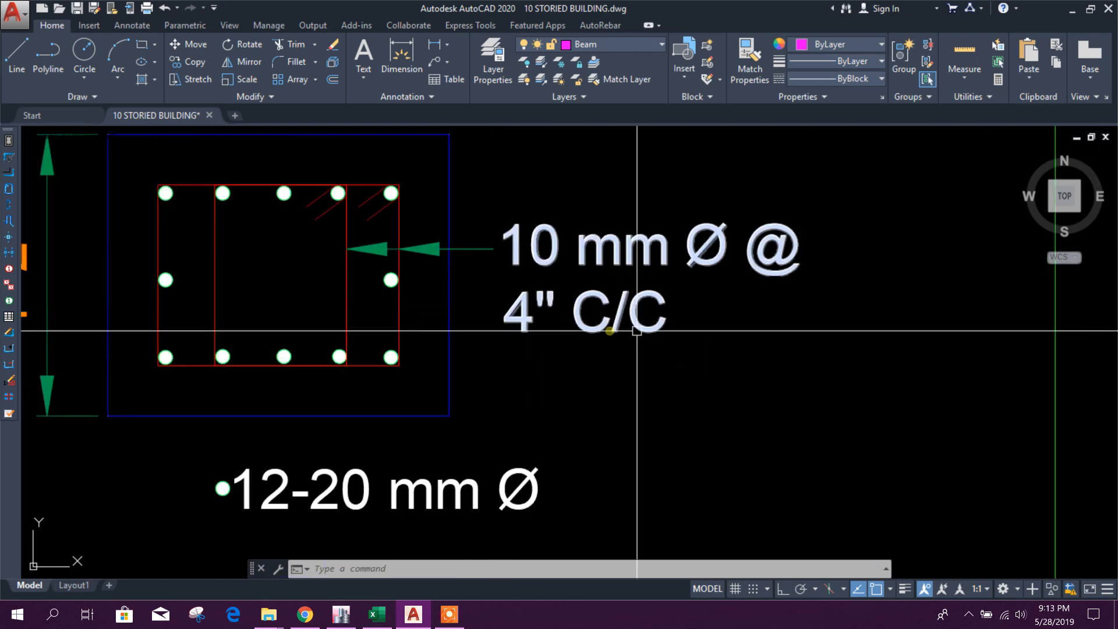
# - Copy the 10 mm Ø @ 4"/8"/4" C/C callout with its arrows from the 15" × 10" beam section to the blank area above the column schedule
pyautogui.moveTo(361, 357); pyautogui.dragTo(538, 354, button='middle')
pyautogui.moveTo(762, 371)
pyautogui.mouseDown(button='middle')
pyautogui.moveTo(439, 382)
pyautogui.moveTo(670, 362)
pyautogui.mouseUp(button='middle')
pyautogui.scroll(-3, 440, 382)
pyautogui.scroll(-4, 732, 379)
pyautogui.scroll(-4, 787, 323)
pyautogui.scroll(8, 479, 356)
pyautogui.scroll(2, 481, 336)
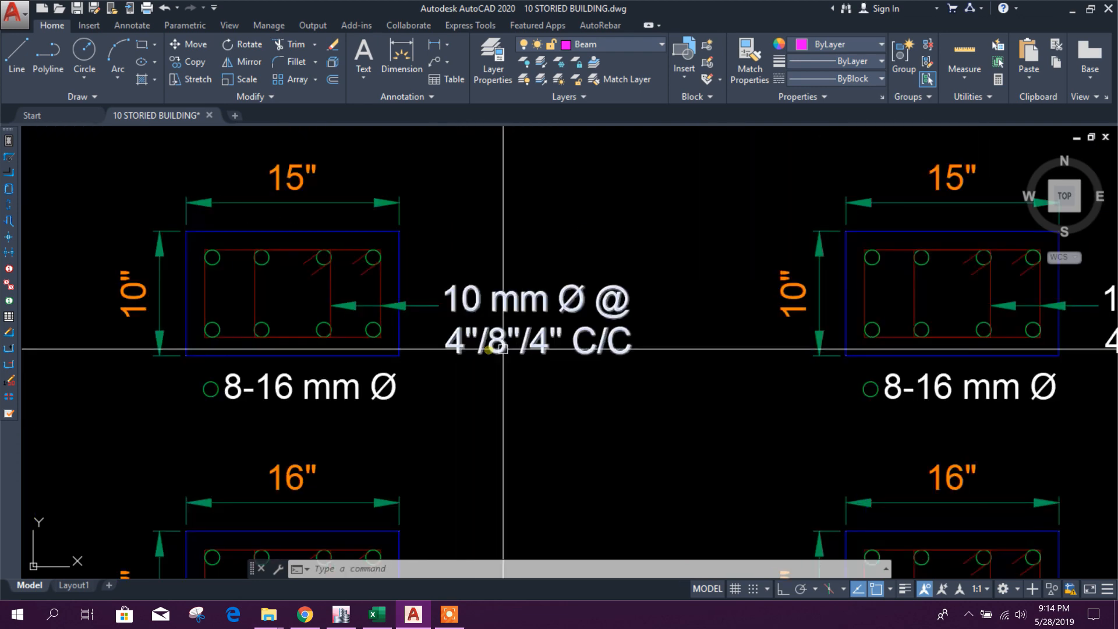
pyautogui.scroll(-2, 559, 348)
pyautogui.scroll(2, 507, 369)
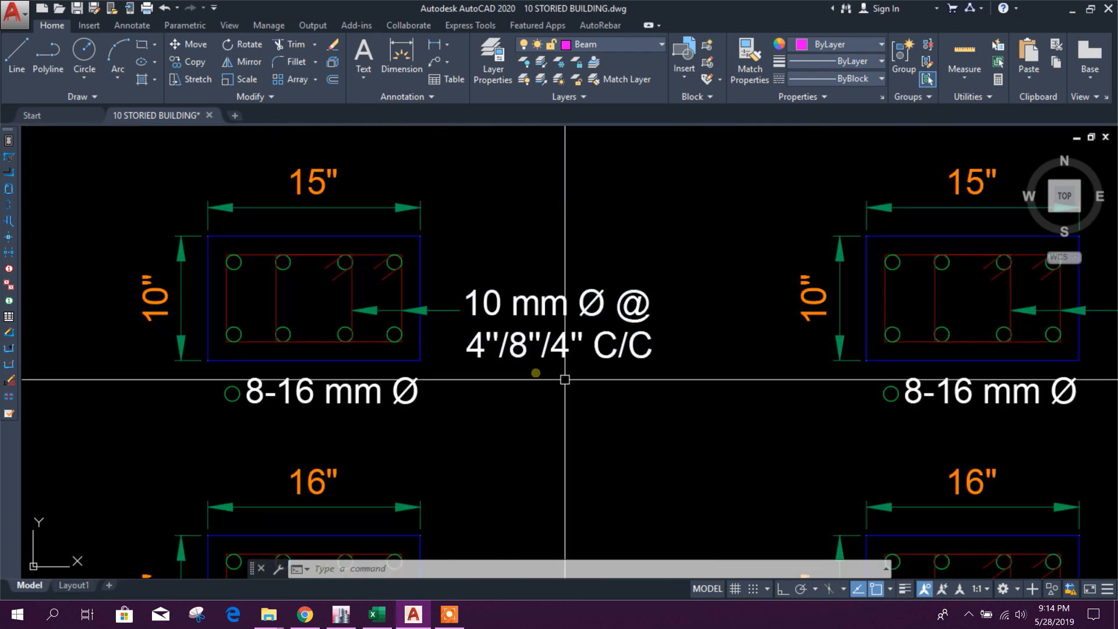
pyautogui.scroll(4, 532, 361)
pyautogui.scroll(-2, 534, 372)
pyautogui.click(566, 398)
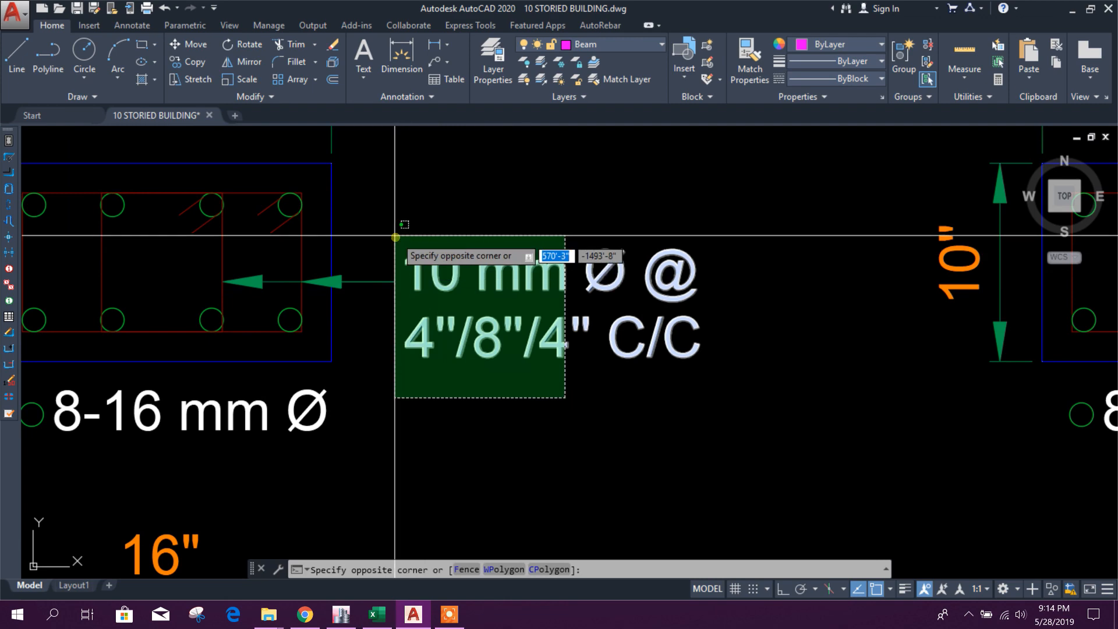
pyautogui.click(396, 237)
pyautogui.scroll(4, 287, 292)
pyautogui.moveTo(287, 292); pyautogui.dragTo(525, 307, button='middle')
pyautogui.scroll(-4, 672, 278)
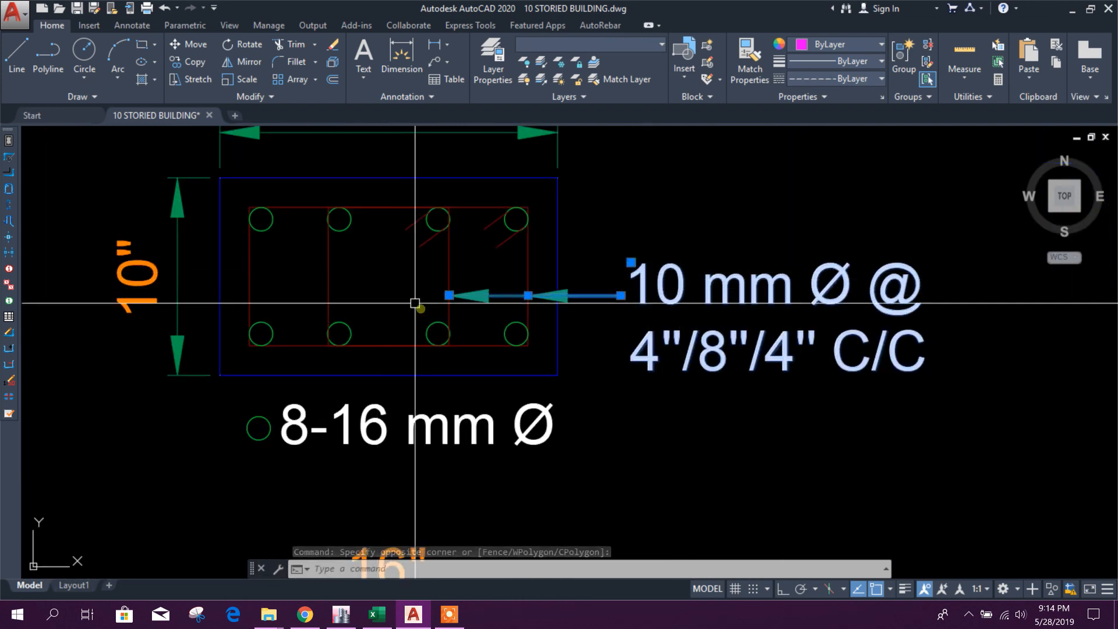
pyautogui.click(189, 61)
pyautogui.click(560, 381)
pyautogui.scroll(-5, 449, 387)
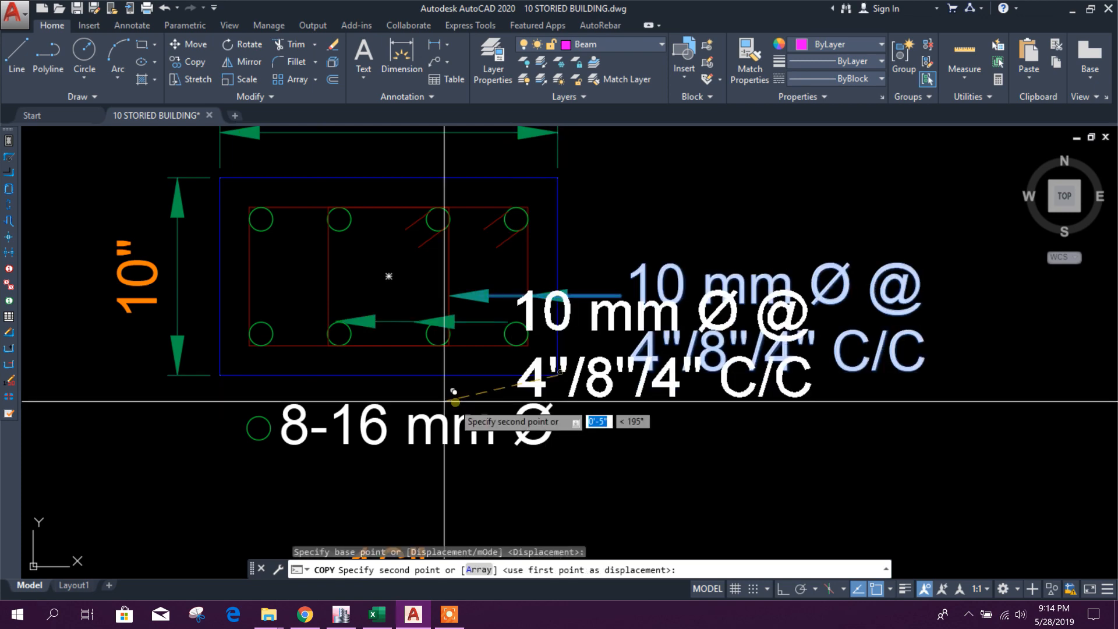
pyautogui.moveTo(449, 387); pyautogui.dragTo(379, 387, button='middle')
pyautogui.scroll(6, 536, 356)
pyautogui.moveTo(582, 338); pyautogui.dragTo(547, 459, button='middle')
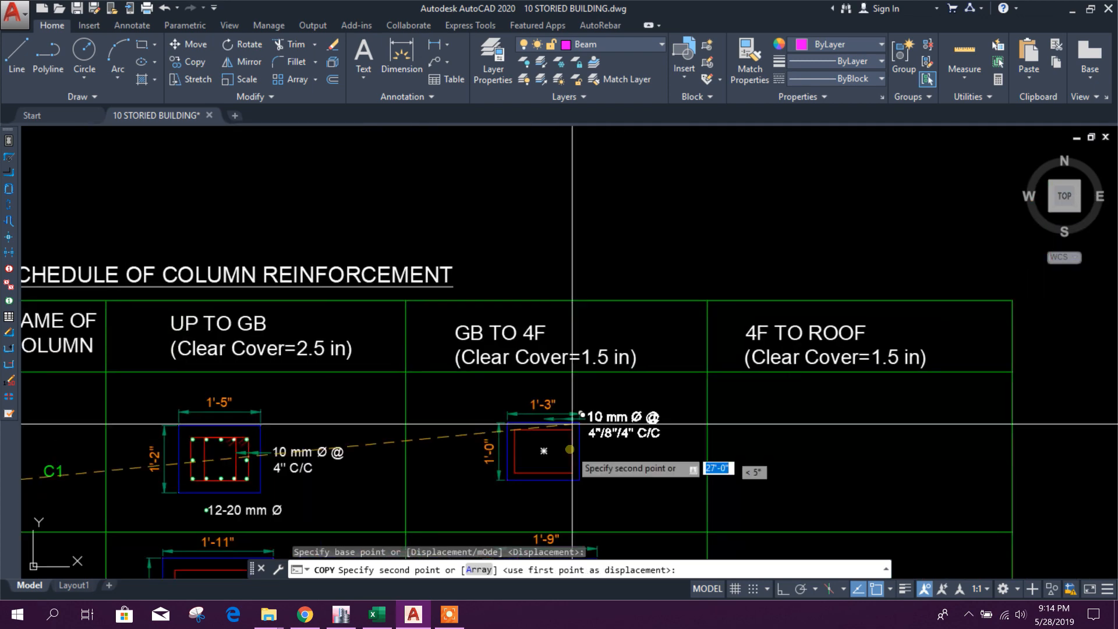
pyautogui.click(615, 257)
pyautogui.press('Escape')
# - Copy the inner tie, hooks and rebars from C1's UP TO GB section into its GB TO 4F section, matching the outer tie's lower-right corner
pyautogui.moveTo(729, 205); pyautogui.dragTo(837, 125, button='middle')
pyautogui.scroll(6, 402, 292)
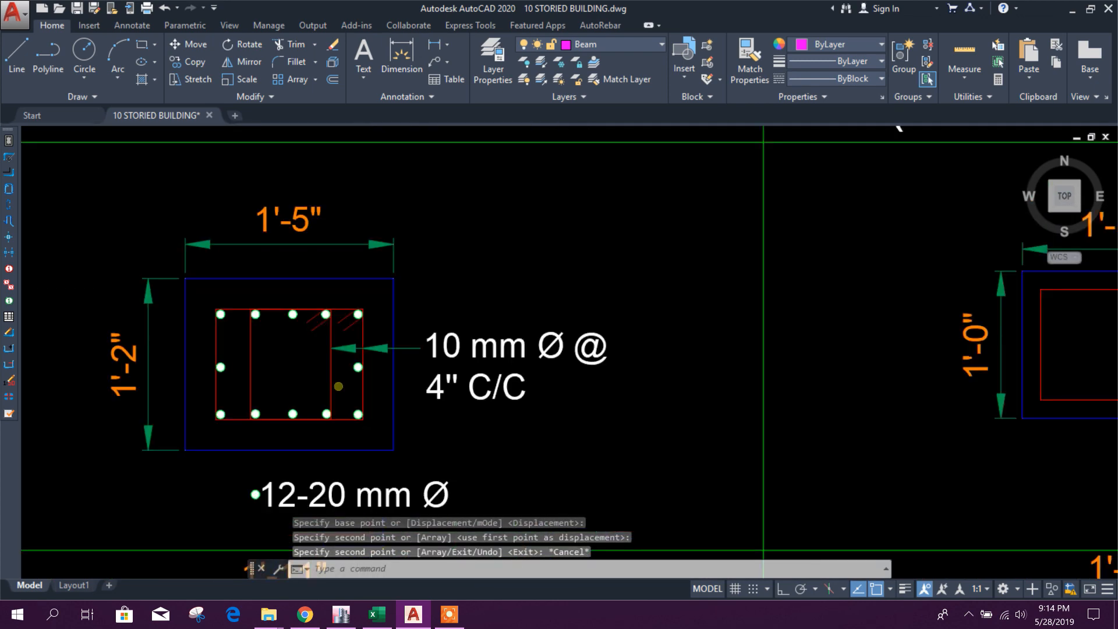
pyautogui.scroll(-2, 420, 330)
pyautogui.scroll(5, 446, 272)
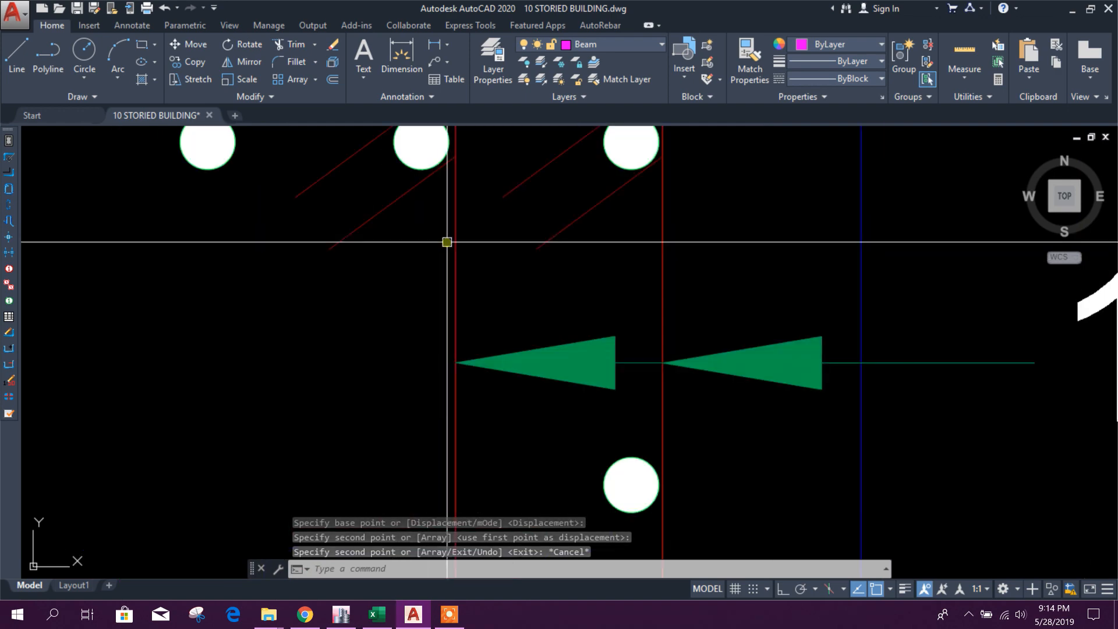
pyautogui.click(419, 228)
pyautogui.moveTo(393, 247); pyautogui.dragTo(470, 365, button='middle')
pyautogui.click(429, 301)
pyautogui.click(410, 282)
pyautogui.scroll(-6, 419, 293)
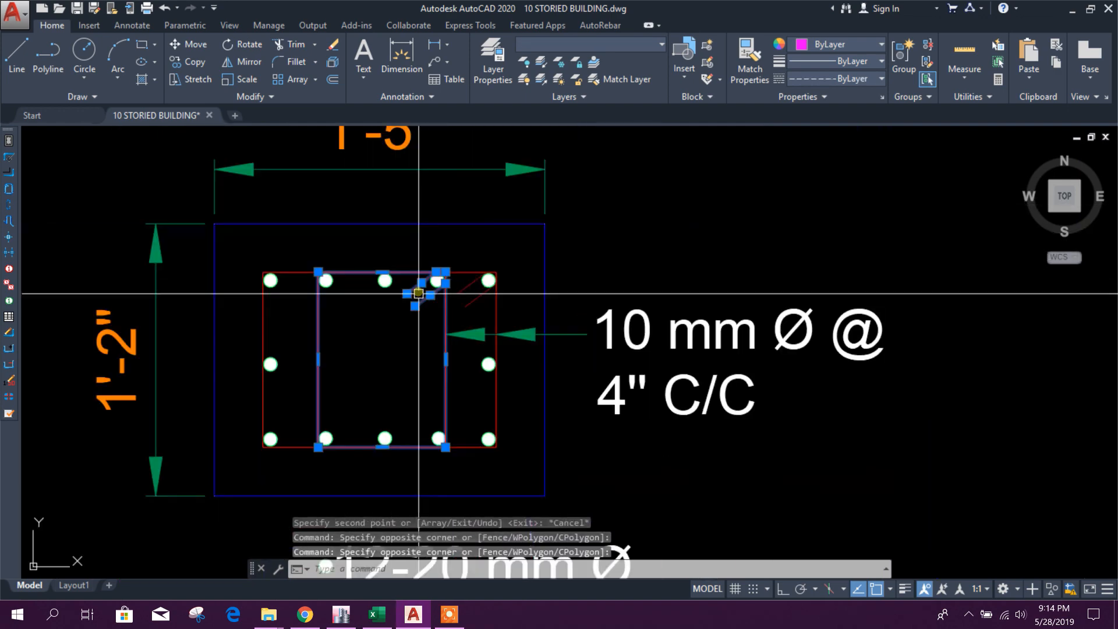
pyautogui.click(246, 256)
pyautogui.click(490, 315)
pyautogui.moveTo(290, 421); pyautogui.dragTo(305, 298, button='middle')
pyautogui.click(536, 367)
pyautogui.scroll(-4, 362, 356)
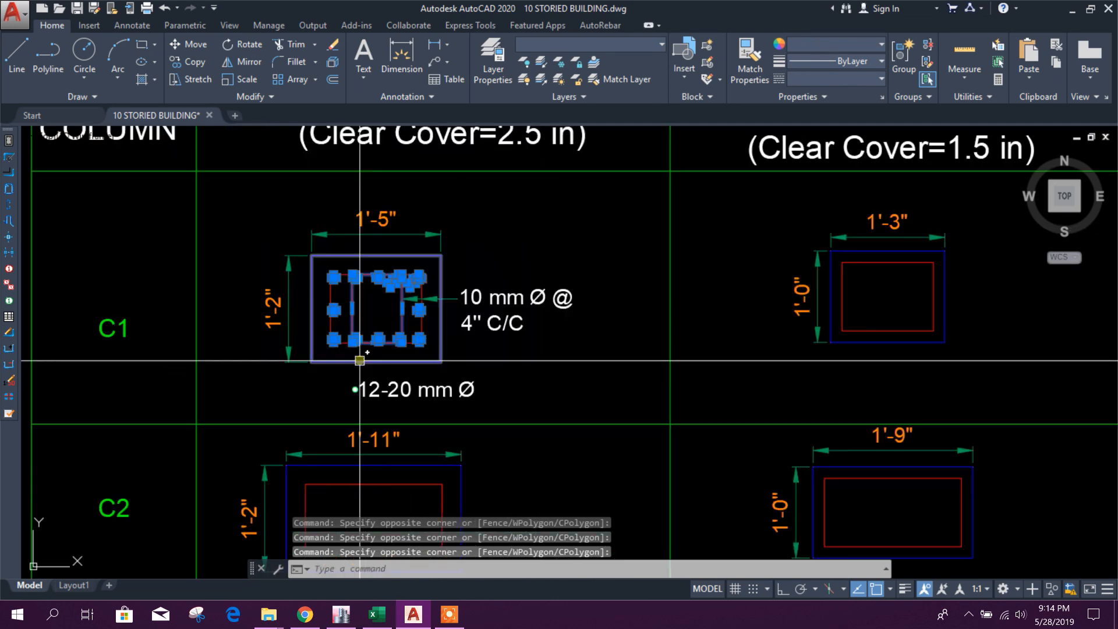
pyautogui.click(187, 62)
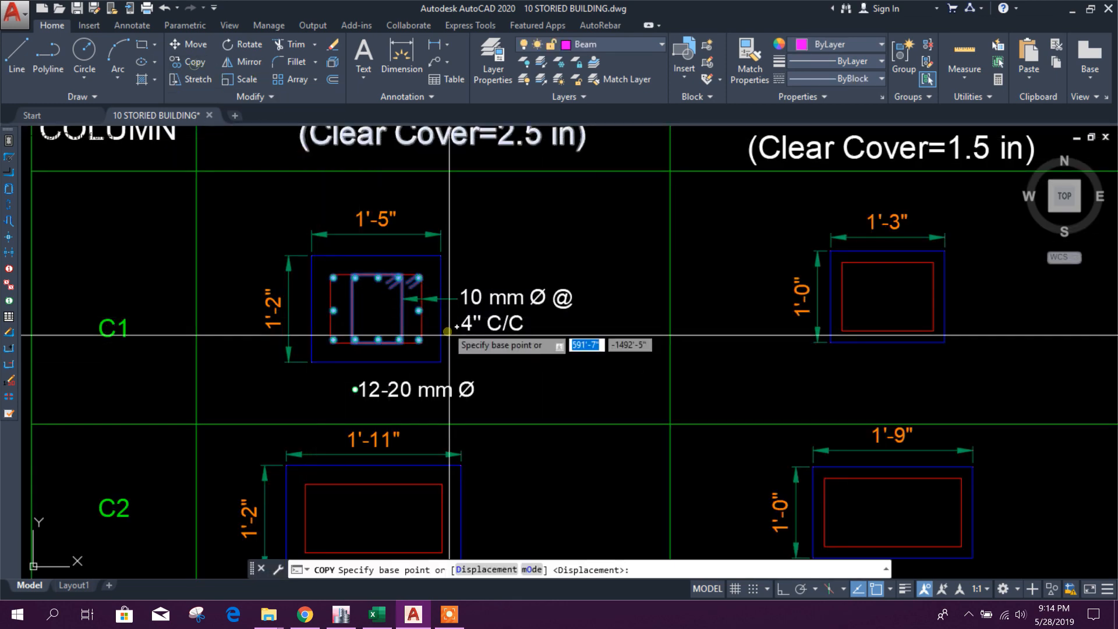
pyautogui.scroll(2, 441, 361)
pyautogui.scroll(3, 474, 361)
pyautogui.click(472, 348)
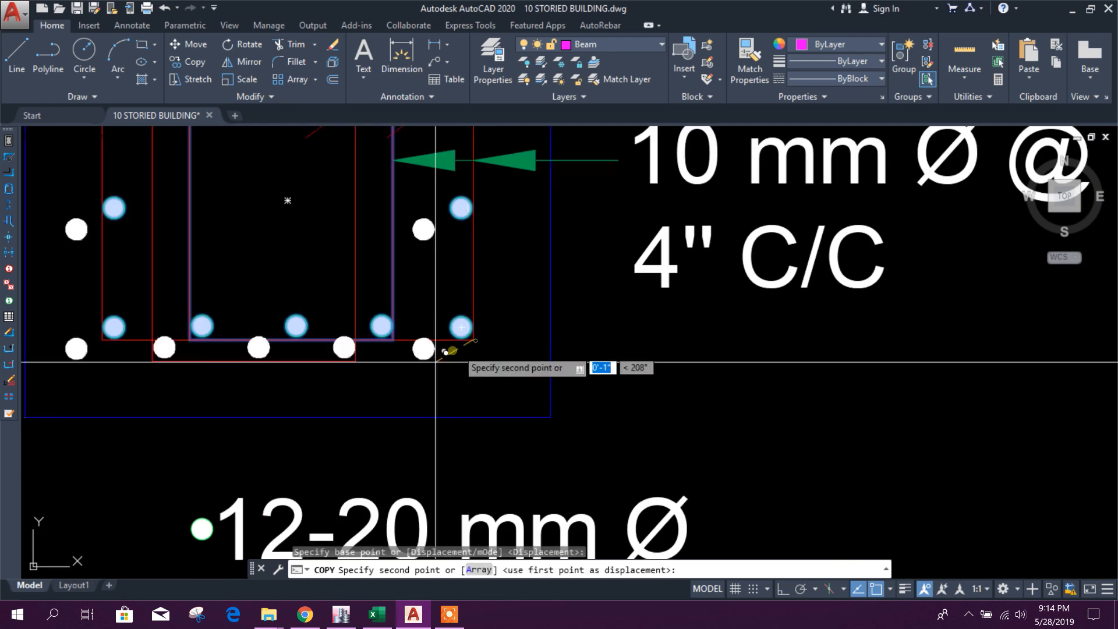
pyautogui.scroll(-5, 663, 408)
pyautogui.scroll(4, 889, 367)
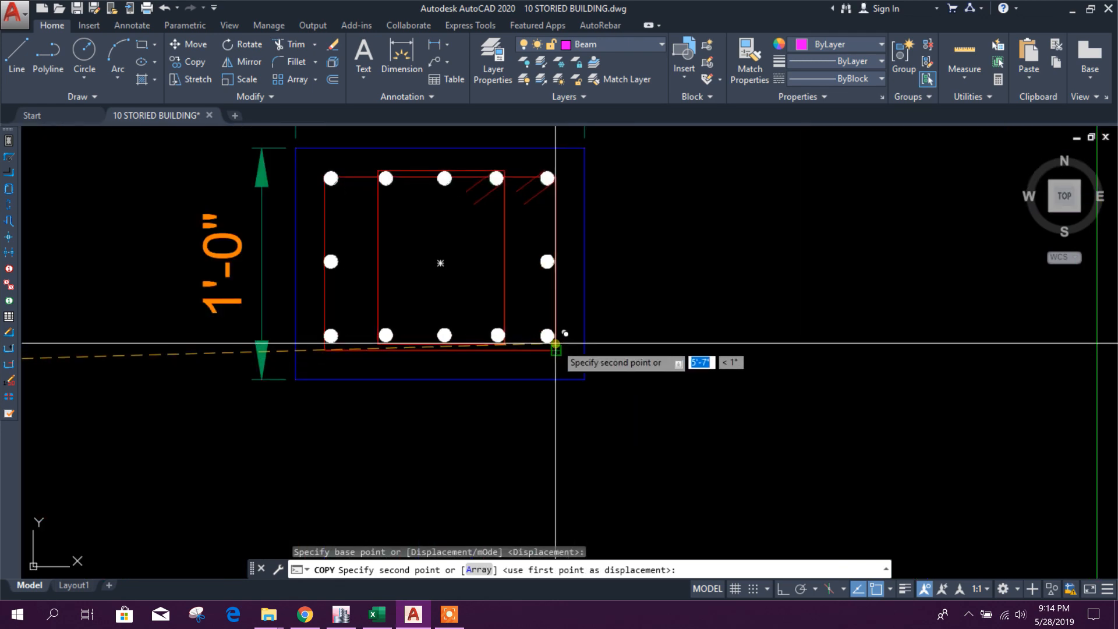
pyautogui.click(556, 350)
pyautogui.press('Escape')
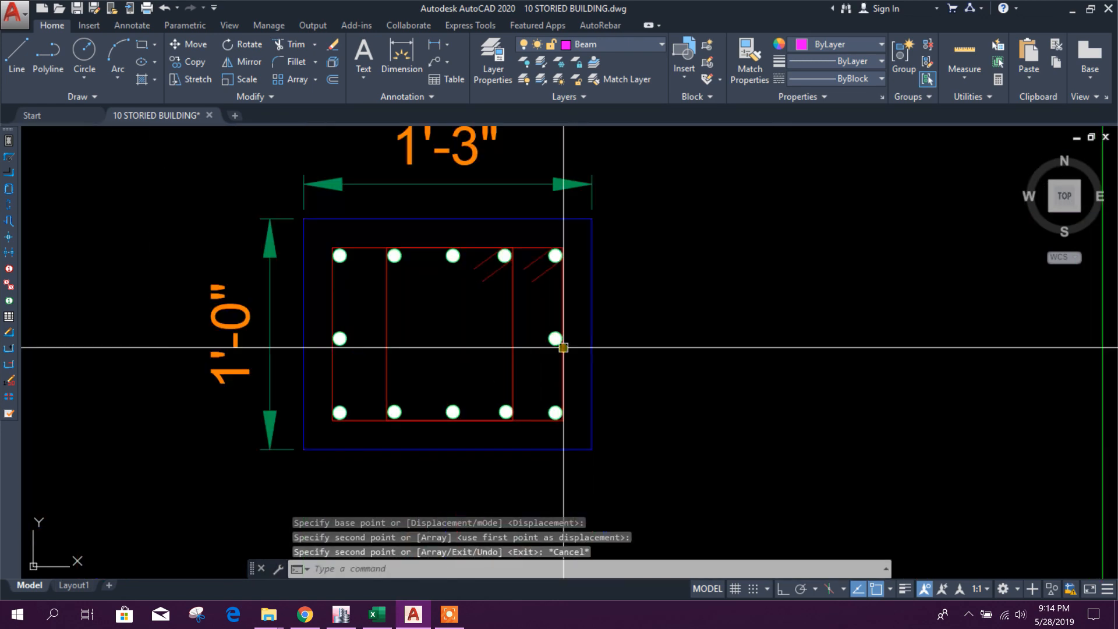
# - Copy the 10 mm Ø @ 4"/8"/4" C/C callout to C1's GB TO 4F section, placing the second arrowhead on the outer tie's right side
pyautogui.scroll(-5, 563, 348)
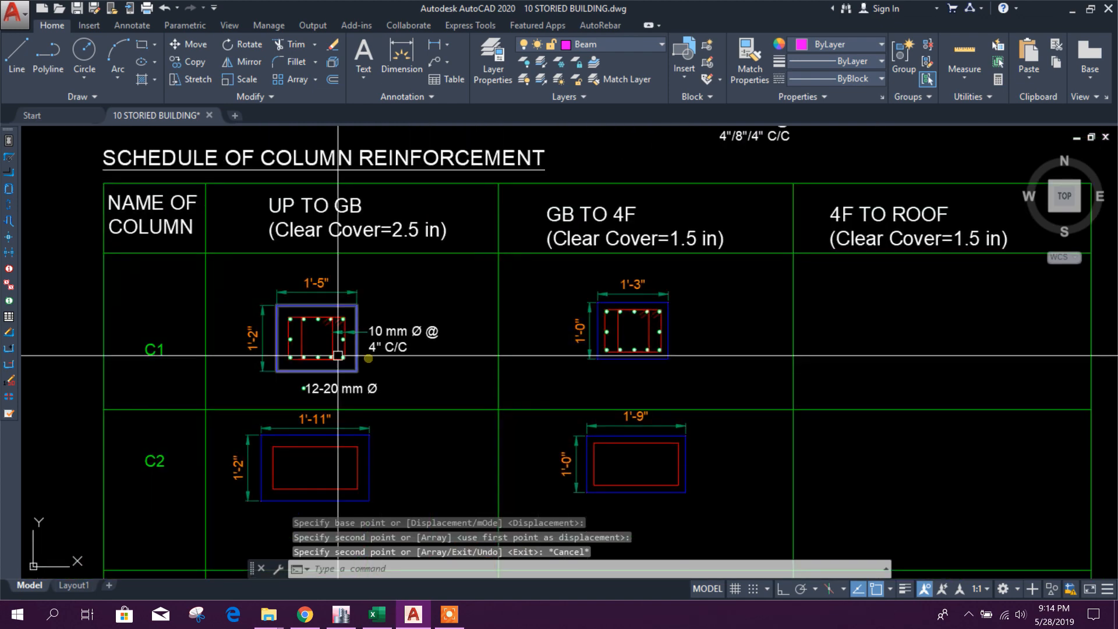
pyautogui.scroll(4, 643, 198)
pyautogui.click(652, 271)
pyautogui.click(460, 187)
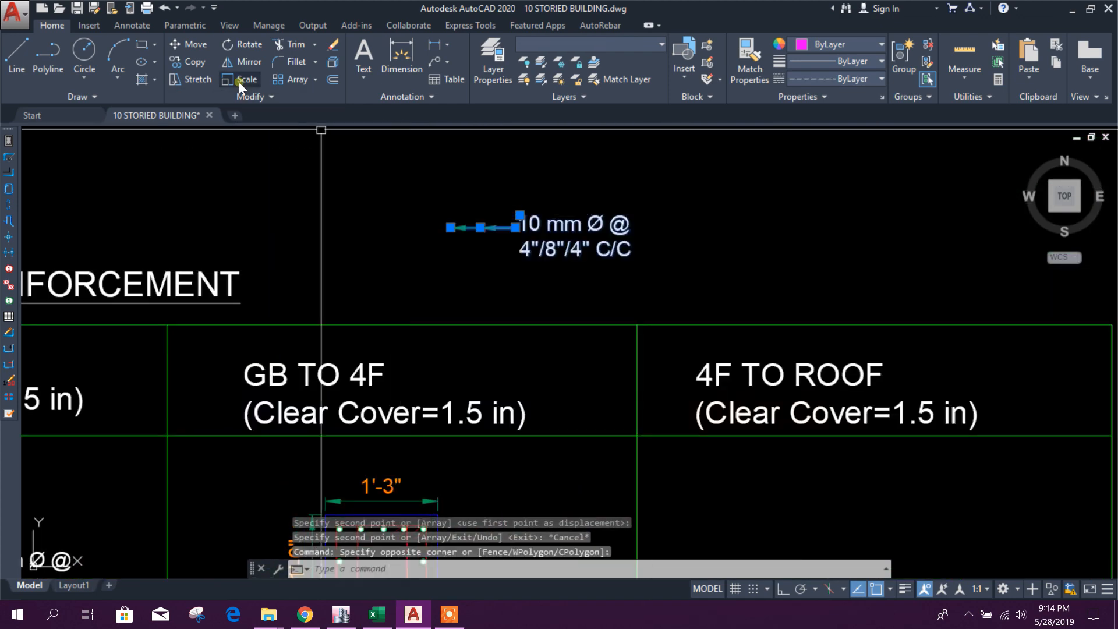
pyautogui.click(188, 62)
pyautogui.scroll(2, 473, 239)
pyautogui.click(485, 219)
pyautogui.scroll(-3, 507, 239)
pyautogui.scroll(5, 457, 361)
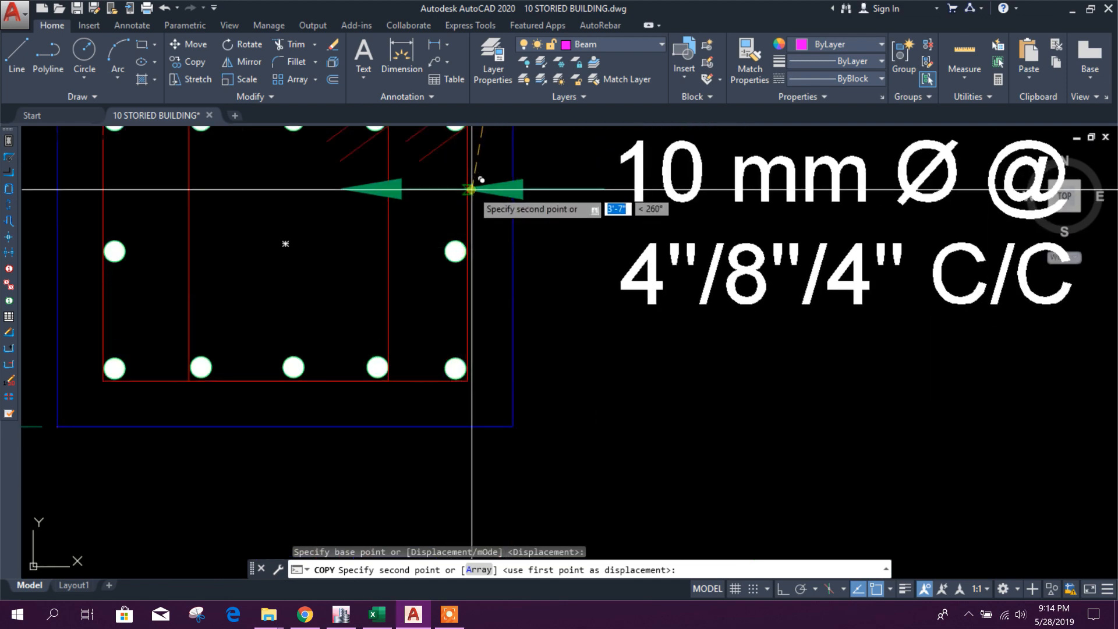
pyautogui.click(474, 193)
pyautogui.press('Escape')
# - Stretch the callout's first arrow in C1's GB TO 4F section so its tip meets the inner tie's right side
pyautogui.click(388, 214)
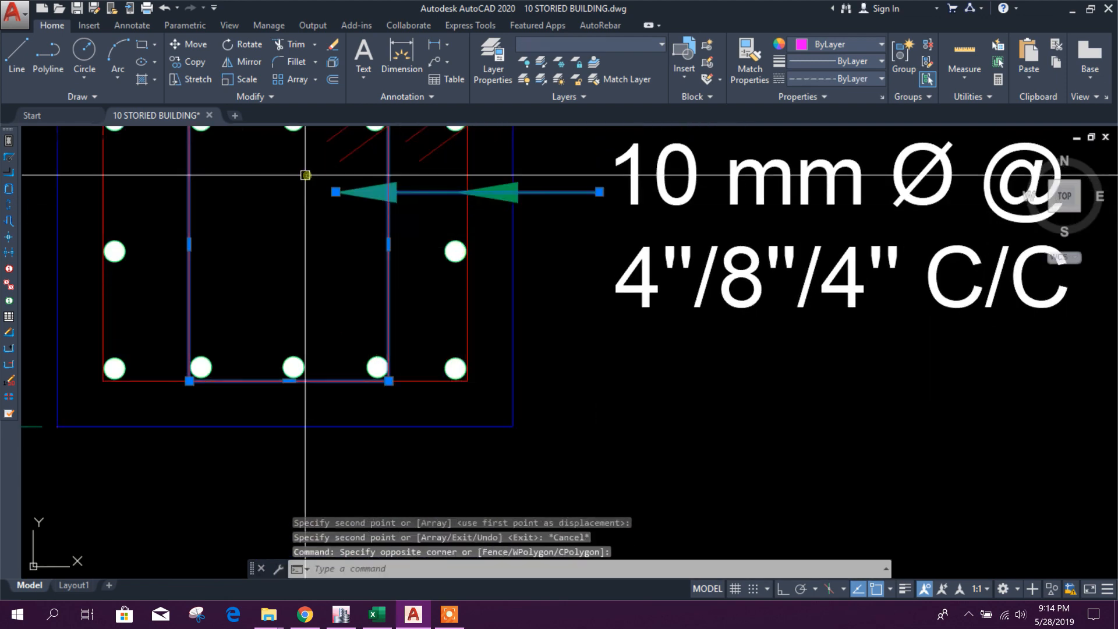
pyautogui.click(192, 78)
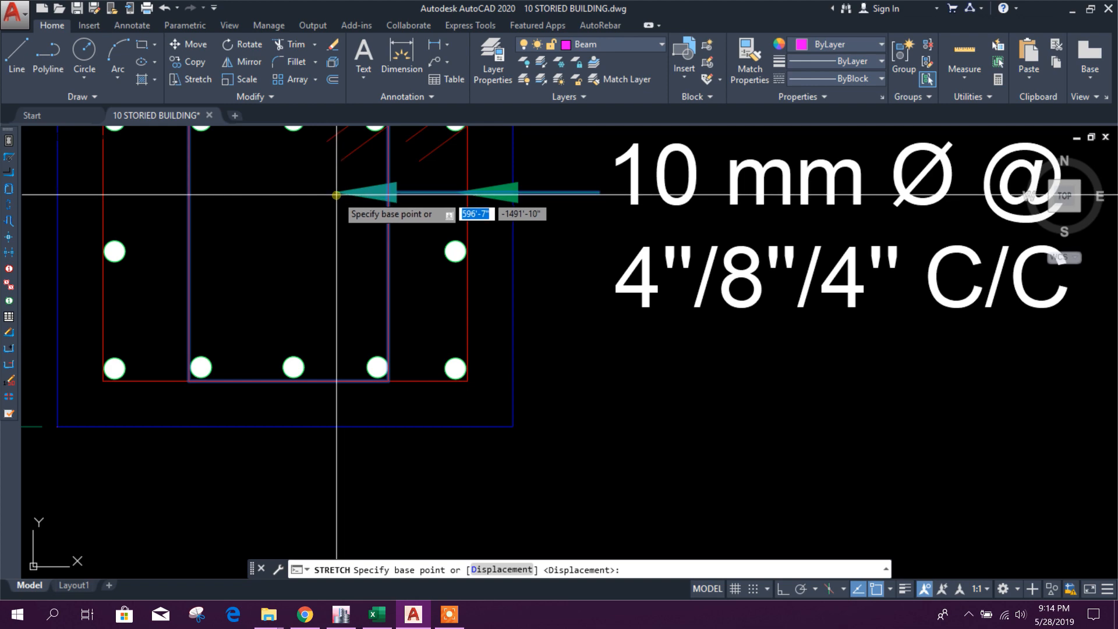
pyautogui.click(337, 195)
pyautogui.click(382, 195)
pyautogui.scroll(-3, 398, 252)
pyautogui.press('Escape')
# - Examine the C1 GB TO 4F section and its callout within the column reinforcement schedule
pyautogui.moveTo(506, 282); pyautogui.dragTo(612, 318, button='middle')
pyautogui.scroll(2, 551, 274)
pyautogui.scroll(-4, 548, 274)
pyautogui.scroll(2, 613, 318)
pyautogui.scroll(-4, 524, 302)
pyautogui.scroll(2, 517, 307)
pyautogui.scroll(-1, 579, 324)
pyautogui.scroll(-3, 651, 336)
pyautogui.moveTo(651, 336); pyautogui.dragTo(631, 350, button='middle')
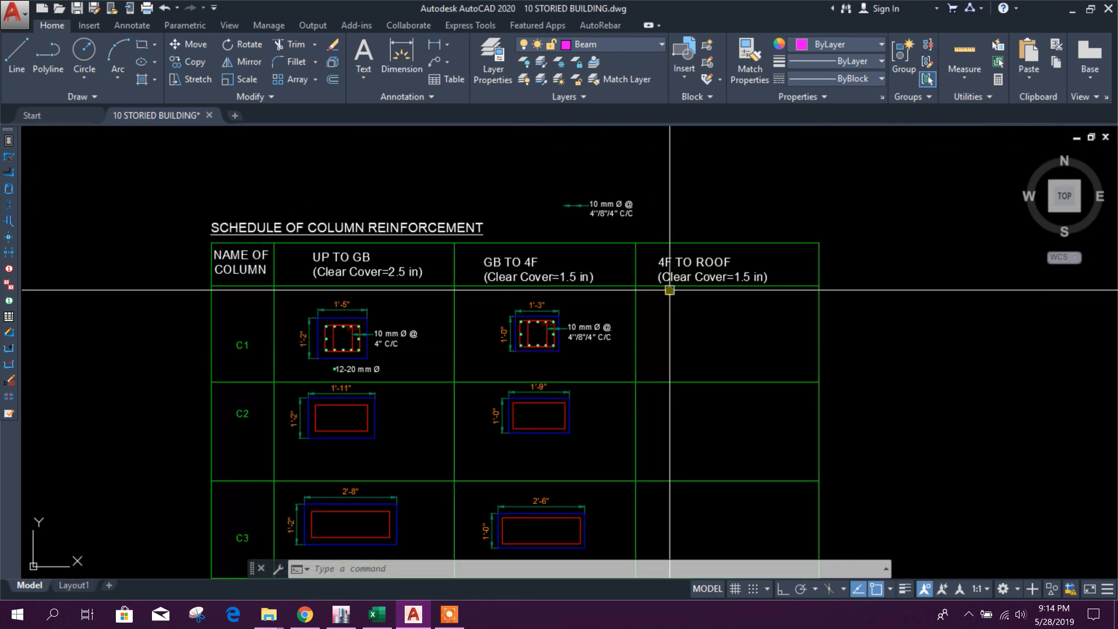
# - Copy C1's complete GB TO 4F section, with dimensions and stirrup callout, into the 4F TO ROOF cell, using matching cell corners
pyautogui.scroll(3, 668, 289)
pyautogui.moveTo(349, 401); pyautogui.dragTo(364, 391, button='middle')
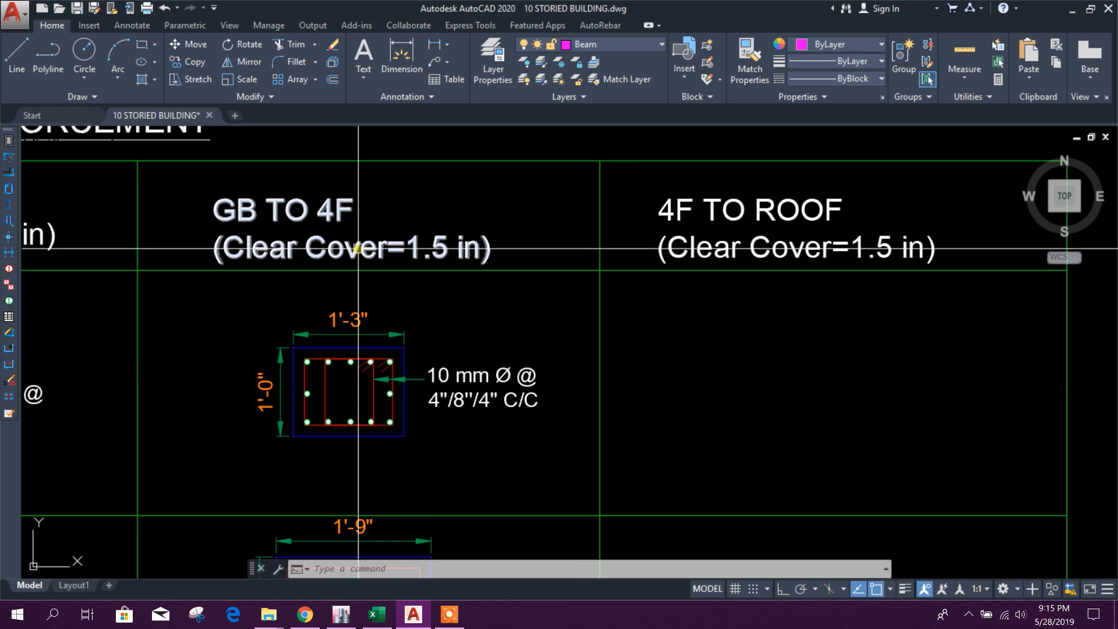
pyautogui.moveTo(475, 472); pyautogui.dragTo(502, 474, button='middle')
pyautogui.click(583, 460)
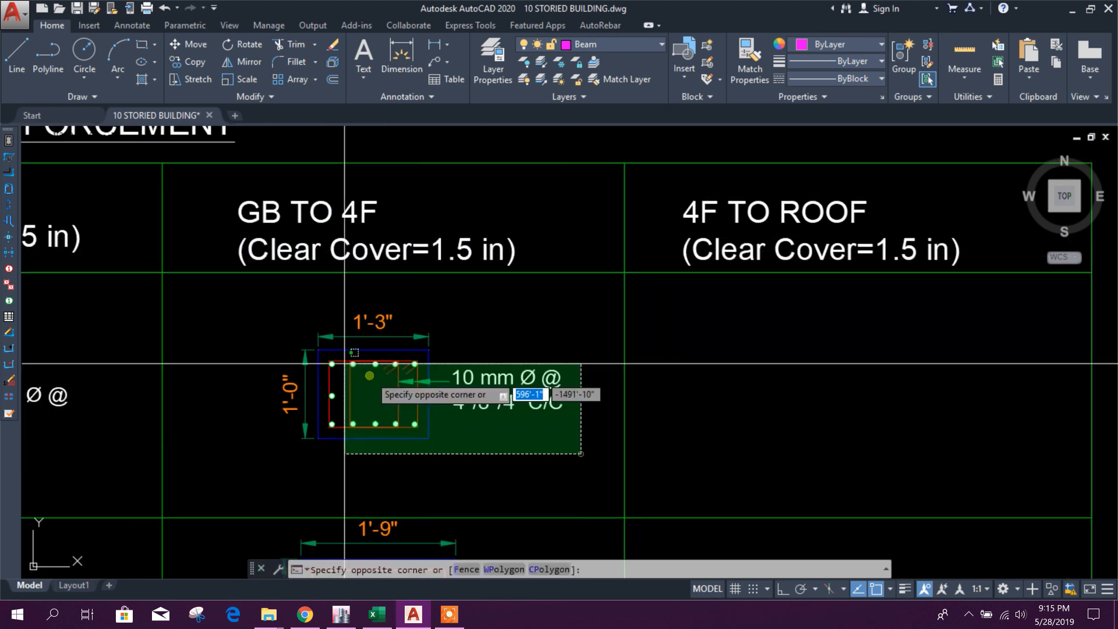
pyautogui.click(291, 326)
pyautogui.click(188, 62)
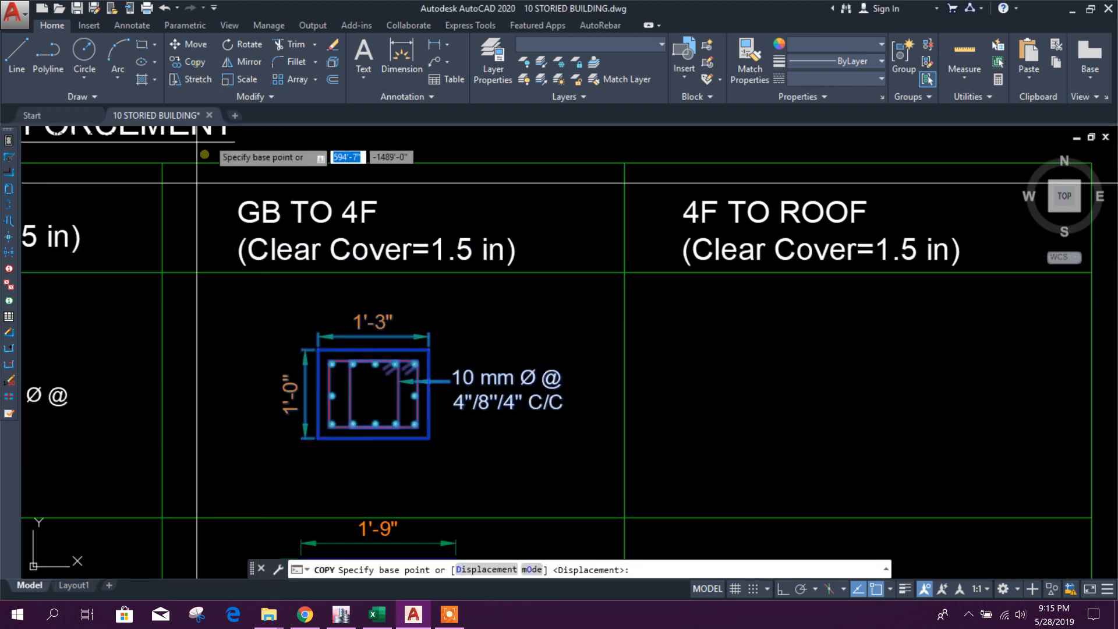
pyautogui.click(163, 272)
pyautogui.scroll(-2, 551, 333)
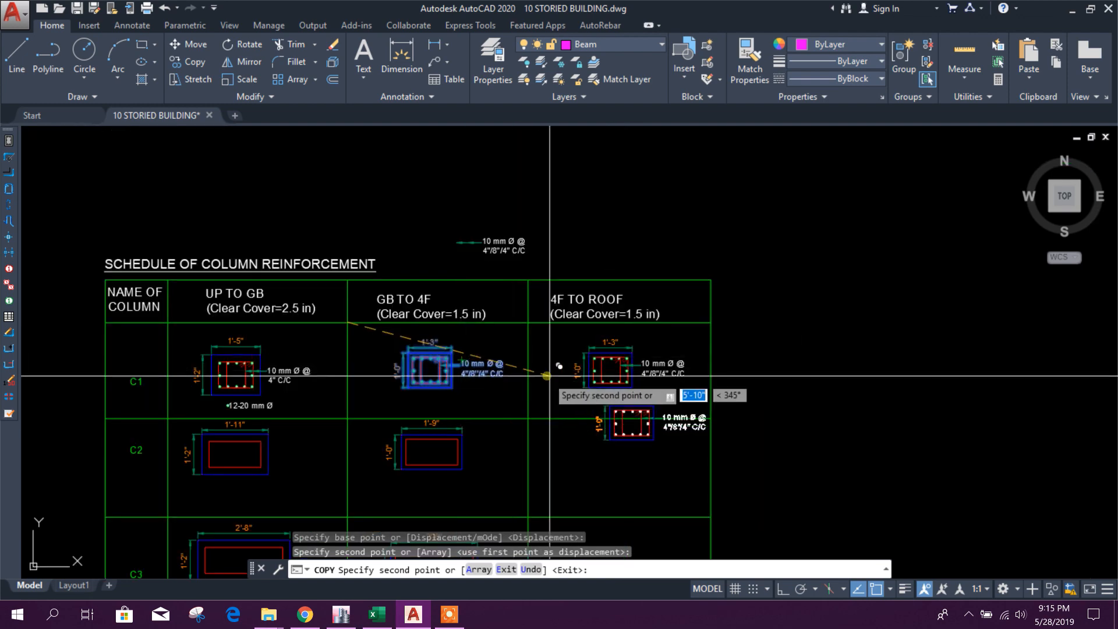
pyautogui.press('Escape')
# - Compare the C1 sections and tie spacing callouts across the three storey ranges of the schedule
pyautogui.scroll(3, 559, 375)
pyautogui.scroll(-4, 678, 259)
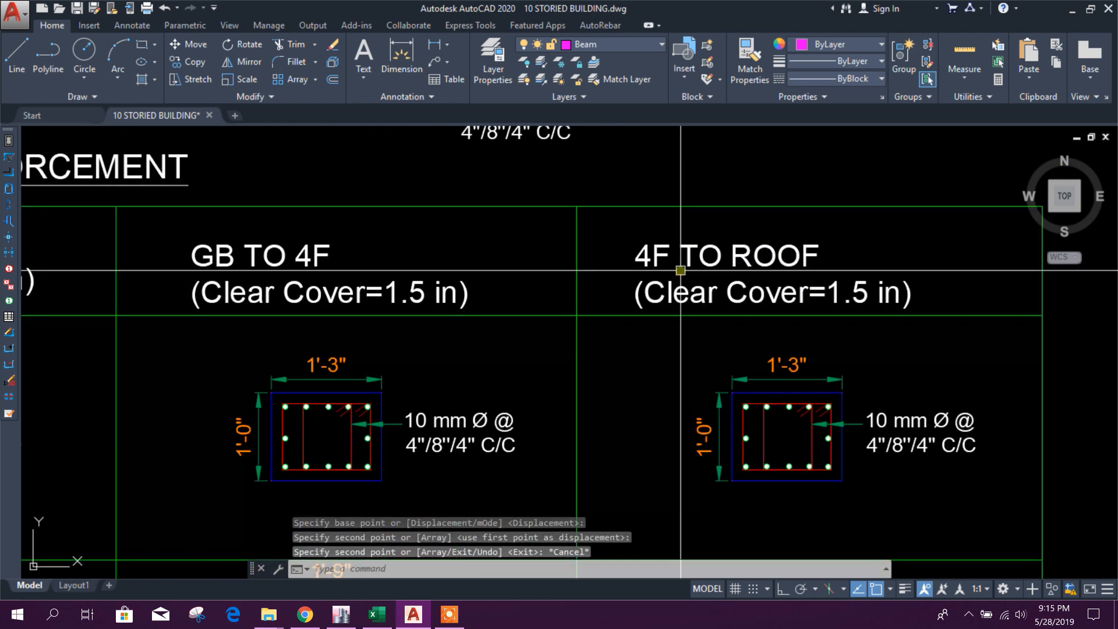
pyautogui.scroll(4, 808, 402)
pyautogui.scroll(-4, 808, 402)
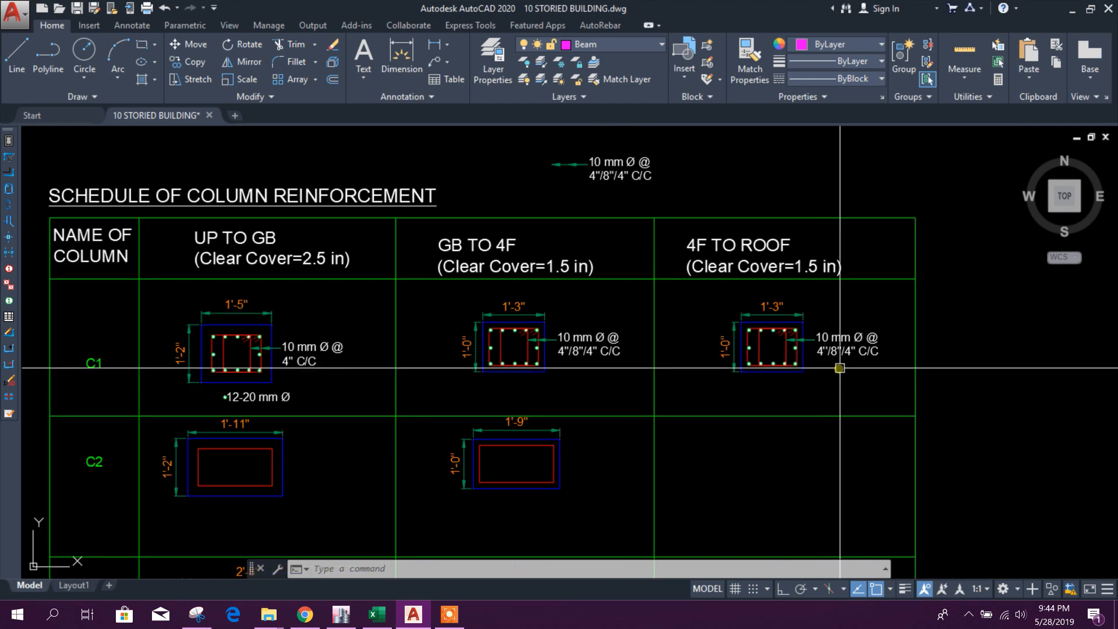
pyautogui.scroll(3, 840, 368)
pyautogui.scroll(-3, 840, 368)
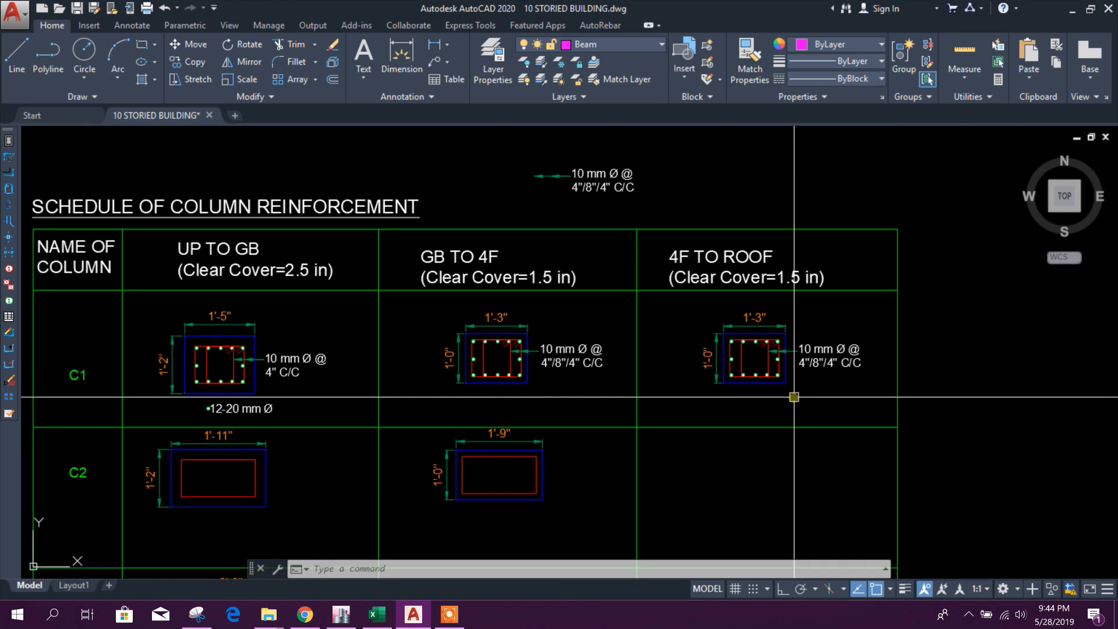
pyautogui.scroll(1, 534, 371)
pyautogui.moveTo(708, 396); pyautogui.dragTo(551, 407, button='middle')
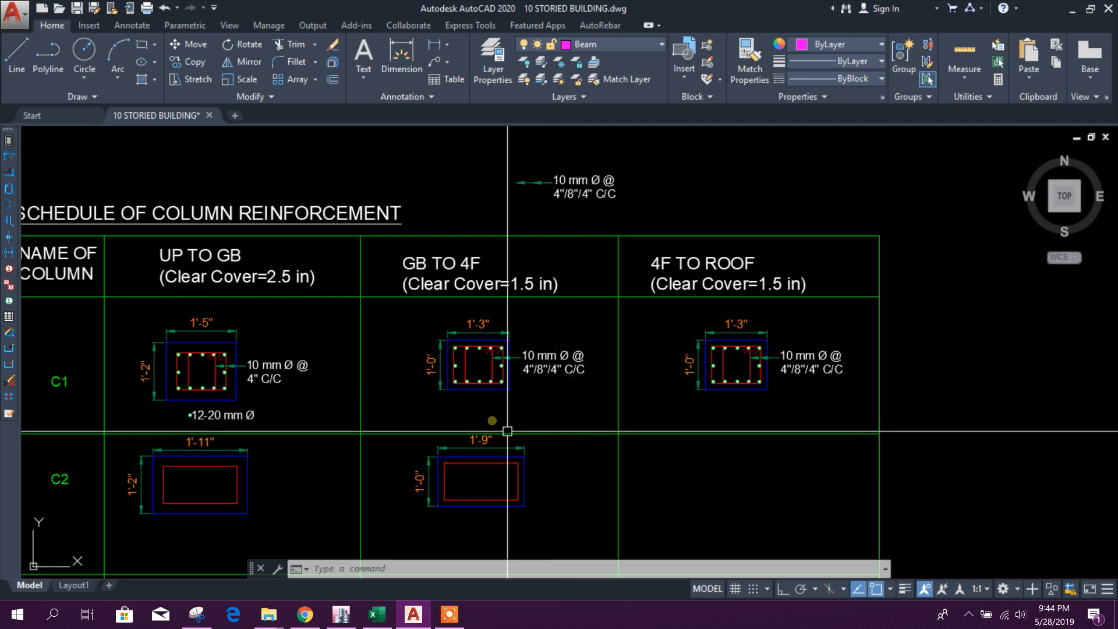
# - Switch to ETABS and display the Shear Reinforcing concrete frame design output on the GB 3-D view
pyautogui.click(342, 614)
pyautogui.moveTo(547, 257); pyautogui.dragTo(615, 263, button='middle')
pyautogui.click(755, 47)
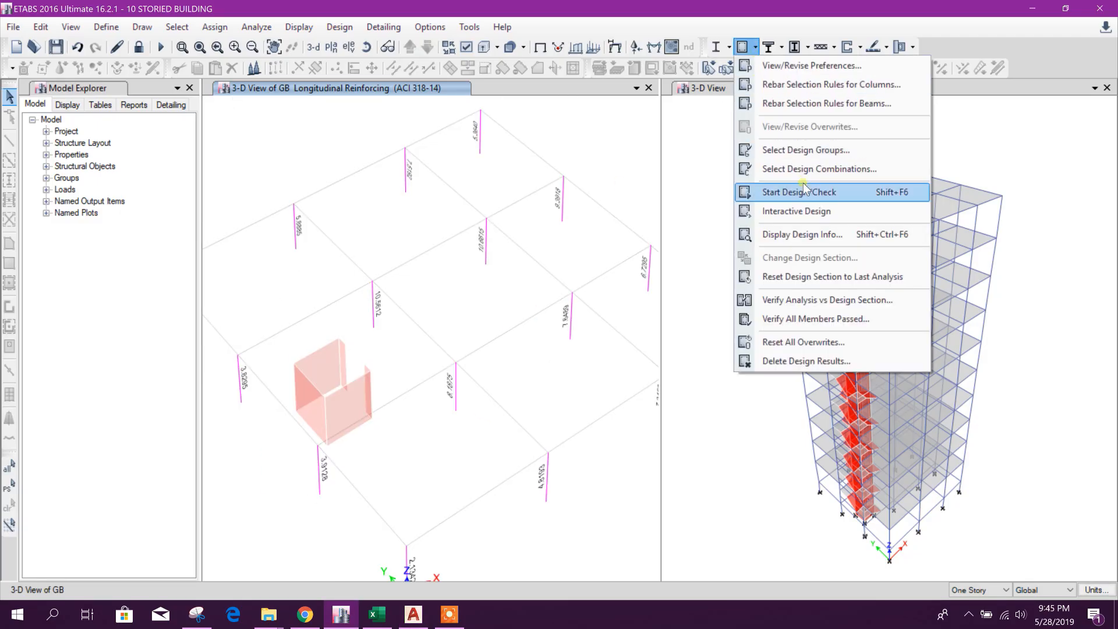
pyautogui.click(801, 234)
pyautogui.click(600, 298)
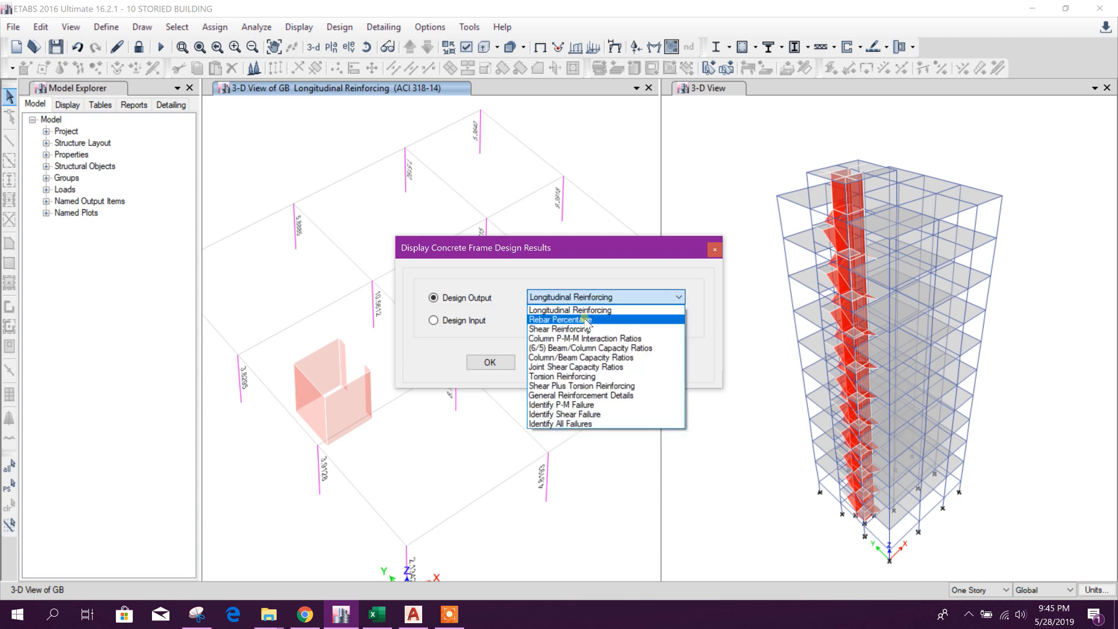
pyautogui.click(600, 319)
pyautogui.click(676, 297)
pyautogui.click(568, 329)
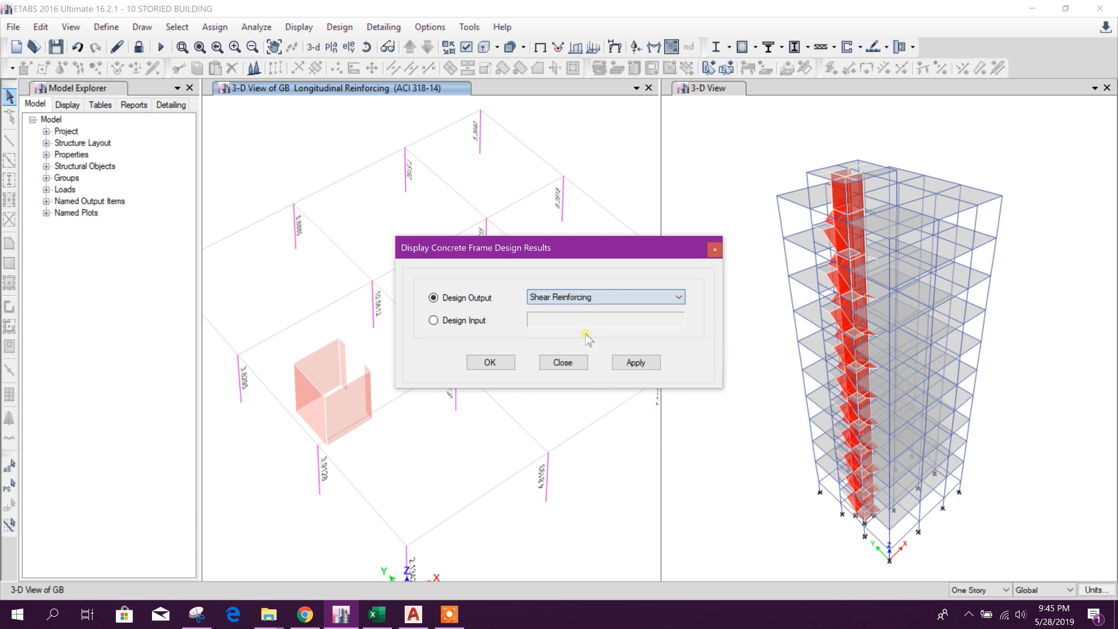
pyautogui.click(632, 361)
pyautogui.click(560, 361)
# - Examine the shear reinforcing values of the columns in the GB 3-D view
pyautogui.scroll(6, 564, 318)
pyautogui.moveTo(370, 390); pyautogui.dragTo(608, 368, button='middle')
pyautogui.moveTo(328, 440)
pyautogui.mouseDown(button='middle')
pyautogui.moveTo(516, 471)
pyautogui.moveTo(335, 429)
pyautogui.mouseUp(button='middle')
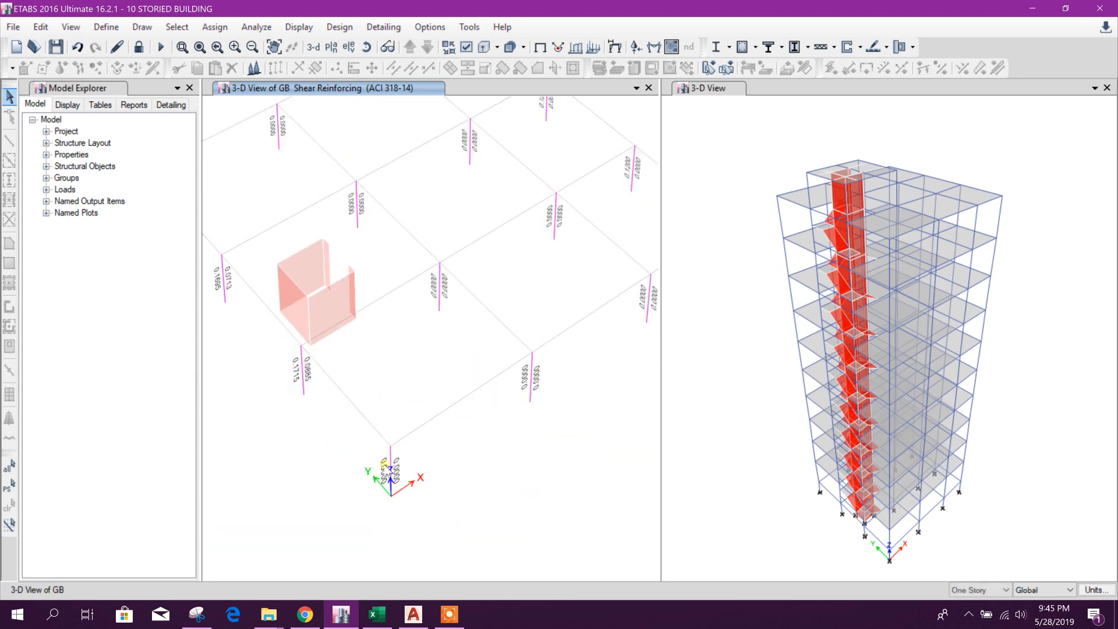
pyautogui.moveTo(499, 425); pyautogui.dragTo(419, 464, button='middle')
pyautogui.scroll(5, 526, 340)
pyautogui.scroll(-5, 526, 340)
pyautogui.moveTo(424, 287); pyautogui.dragTo(623, 382, button='middle')
pyautogui.moveTo(488, 454); pyautogui.dragTo(506, 371, button='middle')
pyautogui.moveTo(455, 426); pyautogui.dragTo(491, 375, button='middle')
pyautogui.moveTo(408, 435); pyautogui.dragTo(464, 394, button='middle')
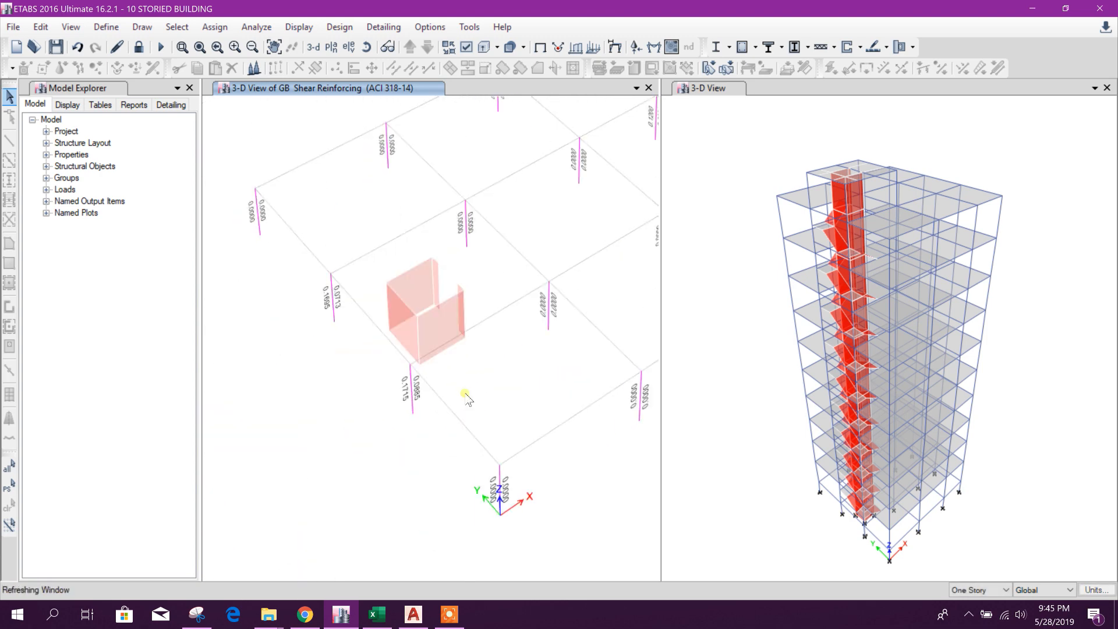
pyautogui.moveTo(466, 450); pyautogui.dragTo(347, 400, button='middle')
pyautogui.moveTo(510, 415); pyautogui.dragTo(379, 517, button='middle')
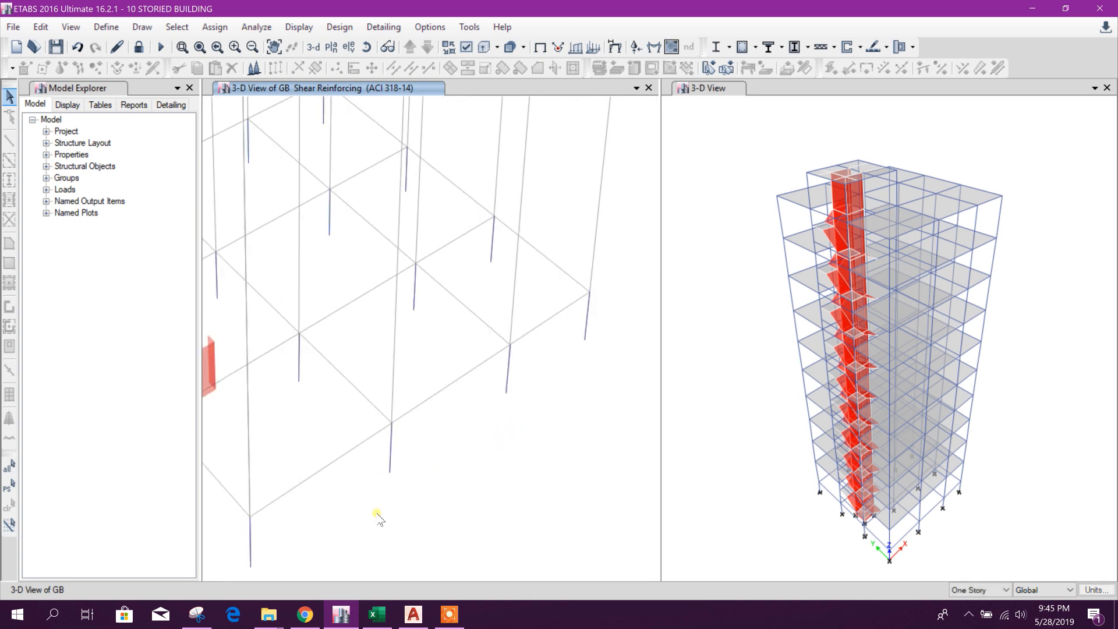
pyautogui.scroll(4, 562, 333)
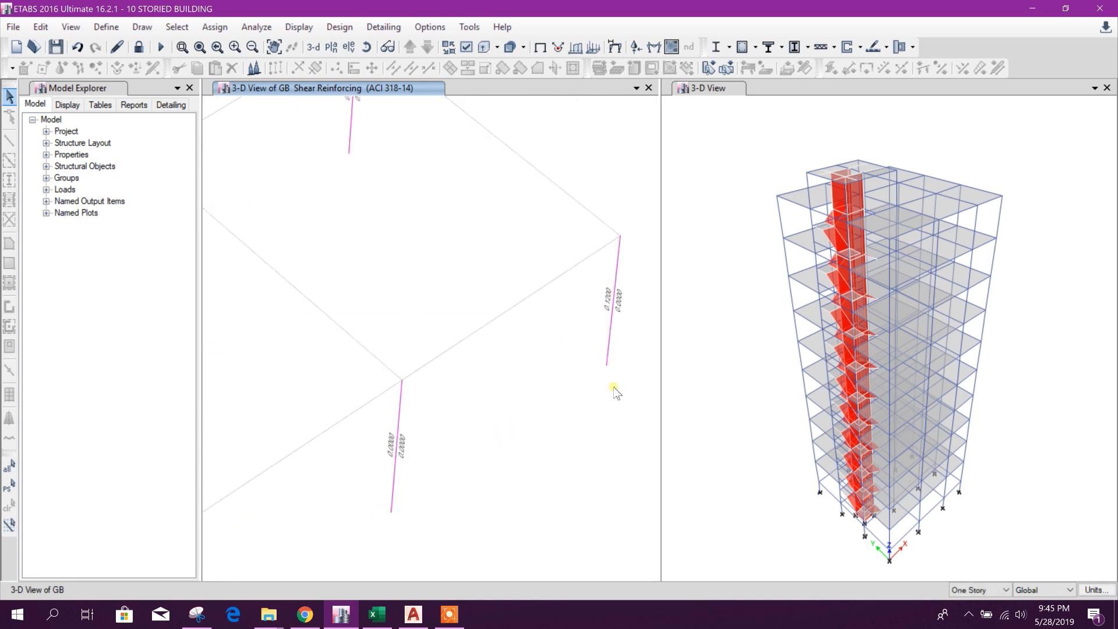
# - Switch from ETABS to Excel and open Sheet2 of Column Rebar Calculation.xlsx for the shear reinforcement calculation
pyautogui.moveTo(552, 400); pyautogui.dragTo(579, 342, button='middle')
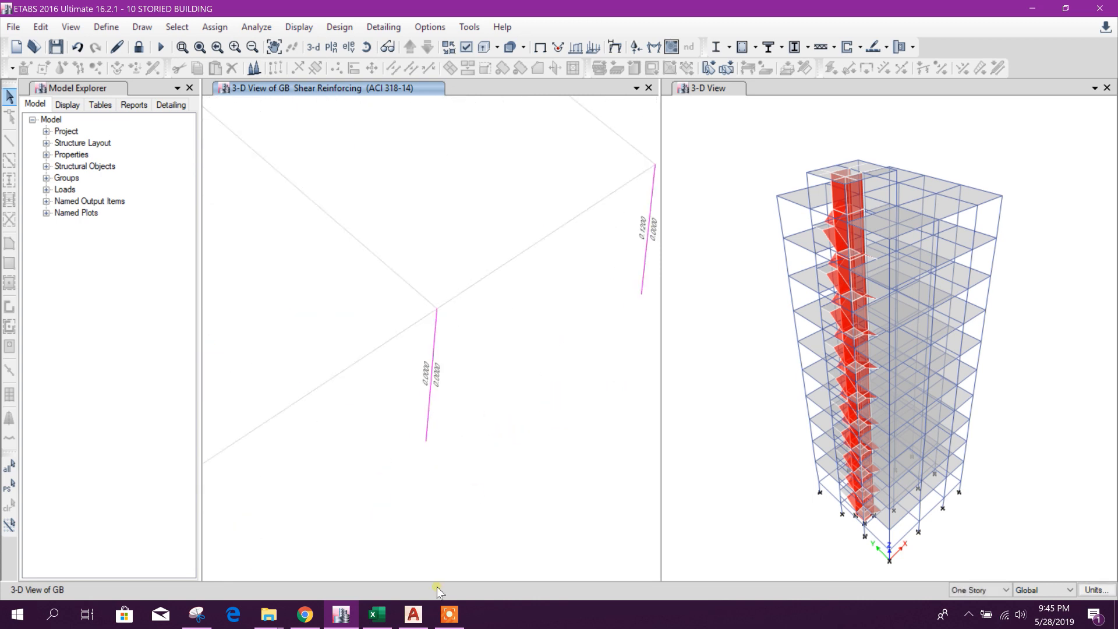
pyautogui.click(377, 615)
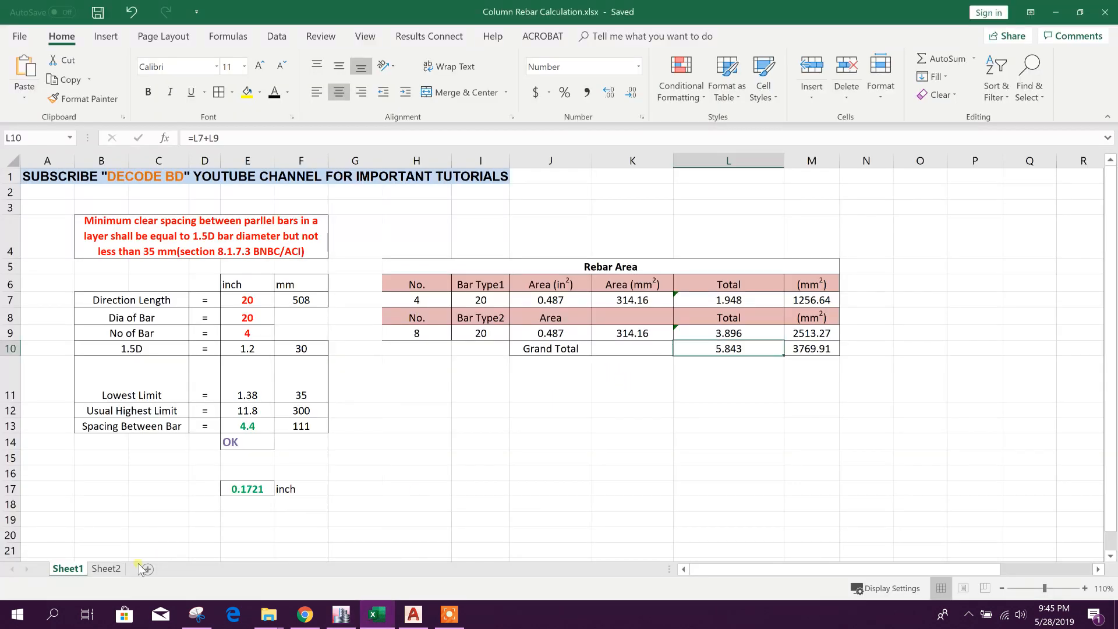
pyautogui.click(106, 568)
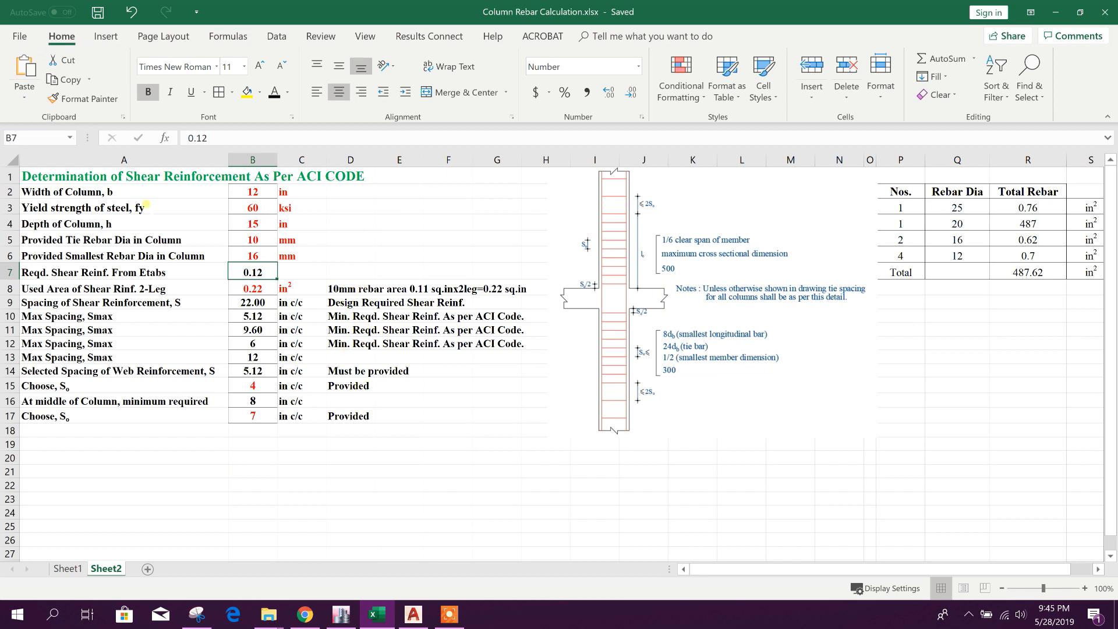
# - Examine the column size, steel strength, tie diameter, smallest bar diameter and required shear inputs in the shear reinforcement calculation
pyautogui.click(146, 205)
pyautogui.click(241, 195)
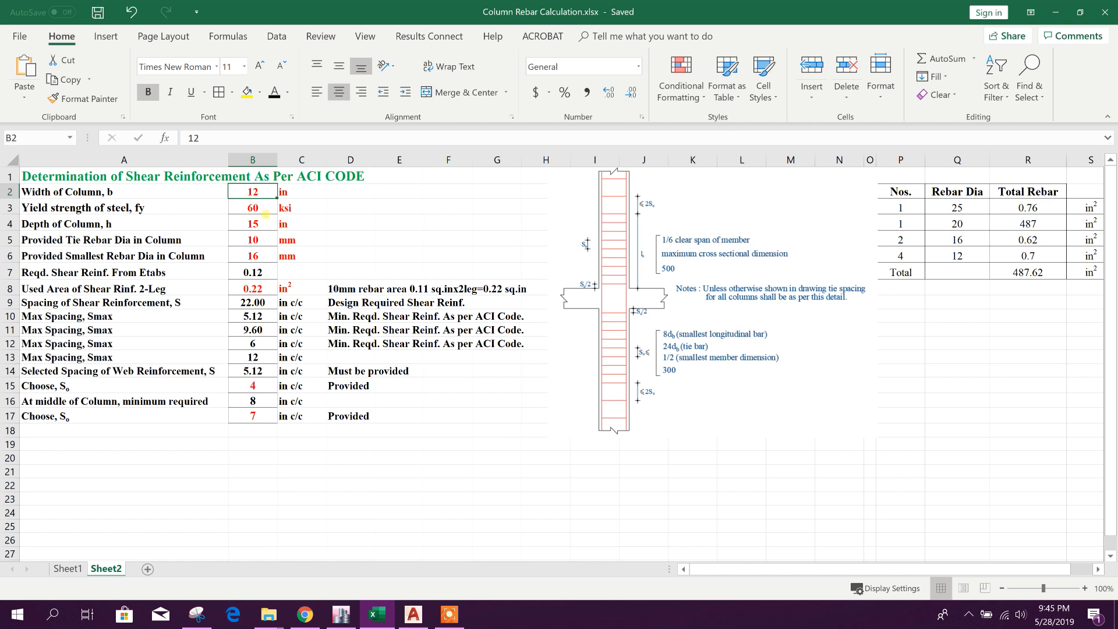
pyautogui.click(257, 212)
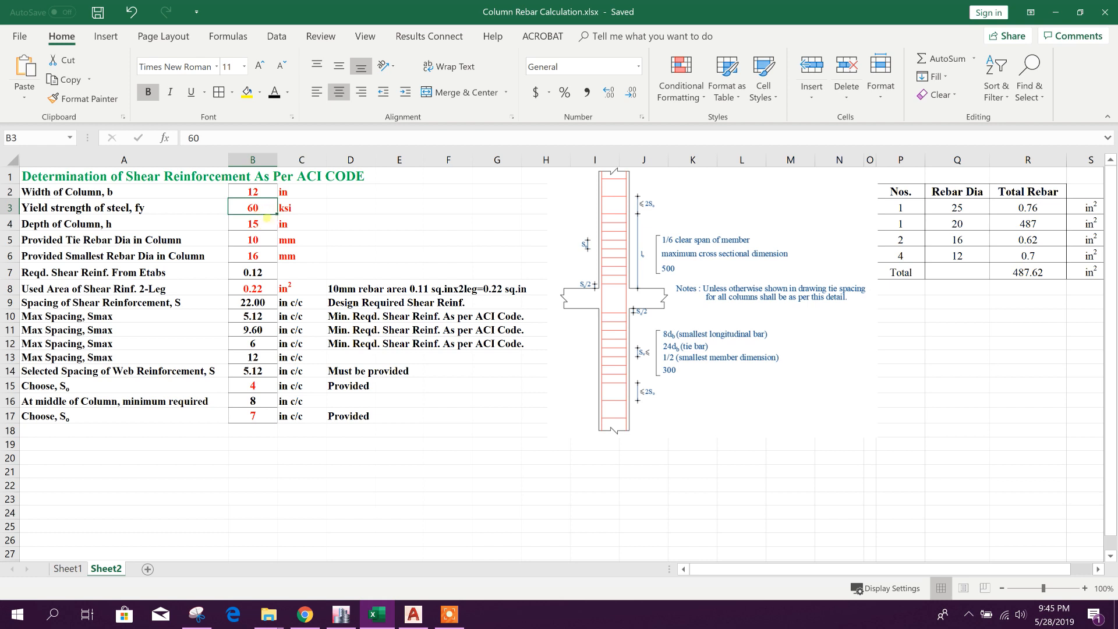
pyautogui.moveTo(268, 303); pyautogui.dragTo(267, 371)
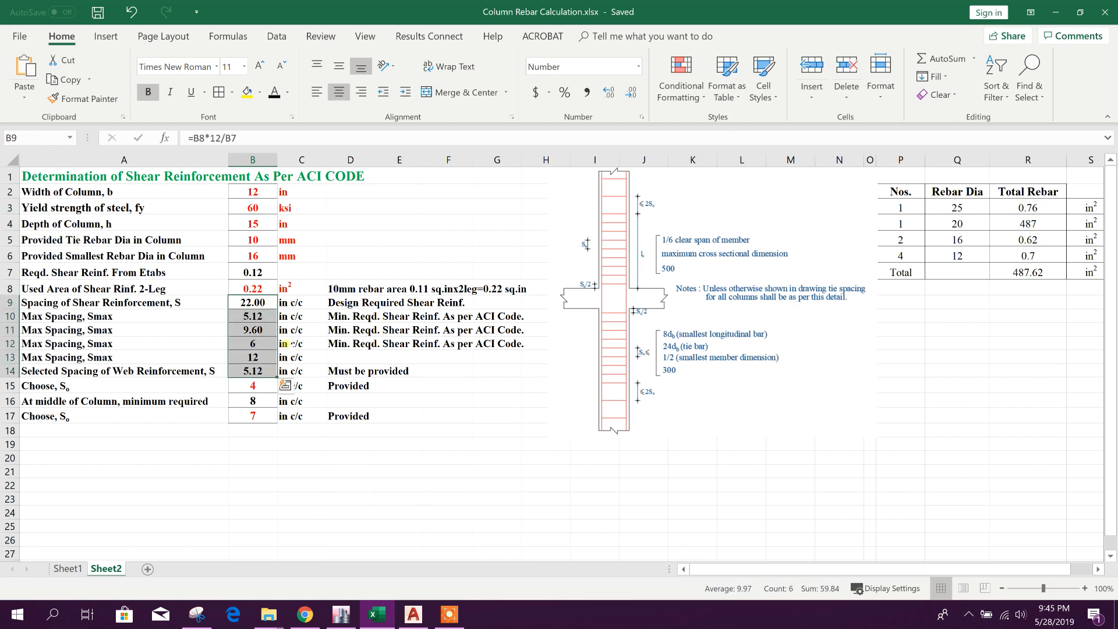
pyautogui.click(293, 240)
pyautogui.click(257, 226)
pyautogui.click(257, 212)
pyautogui.click(109, 227)
pyautogui.press('Right')
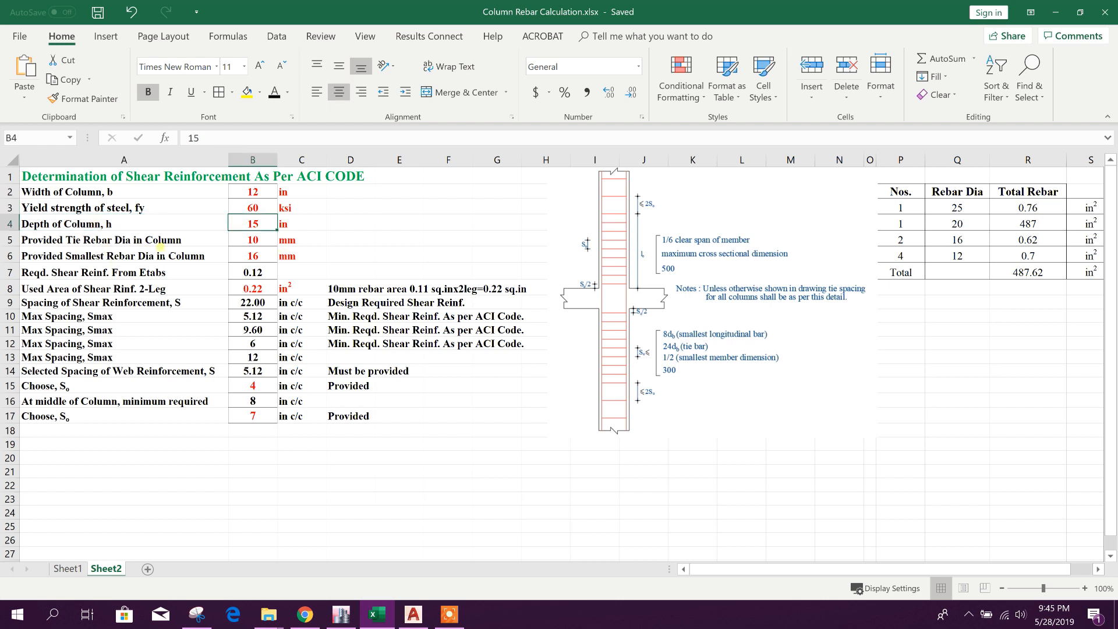
pyautogui.click(103, 241)
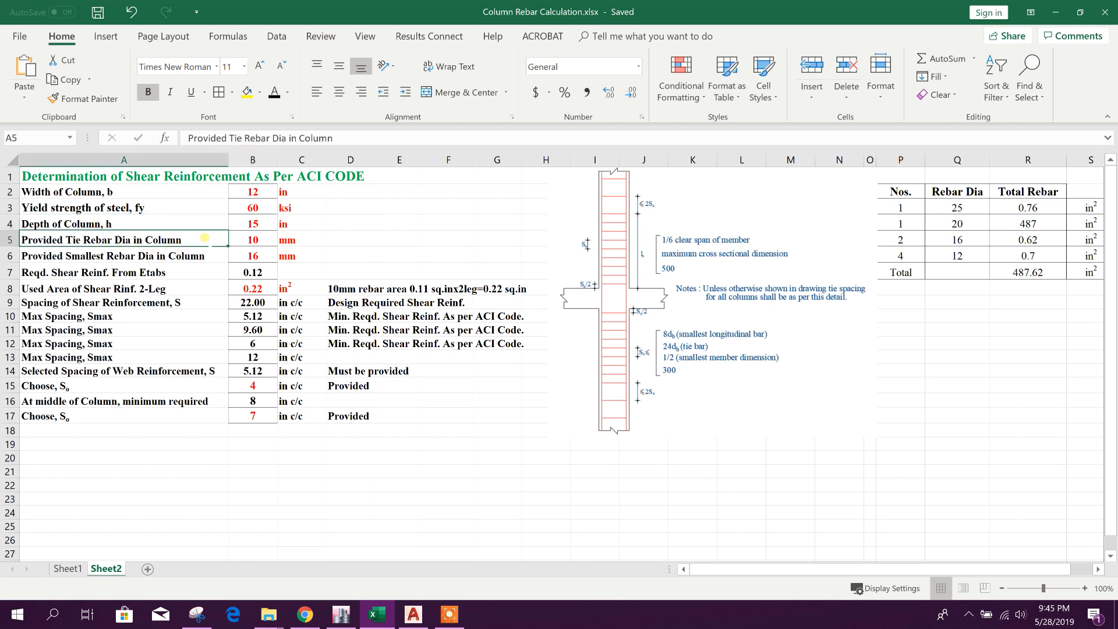
pyautogui.click(245, 239)
pyautogui.click(157, 271)
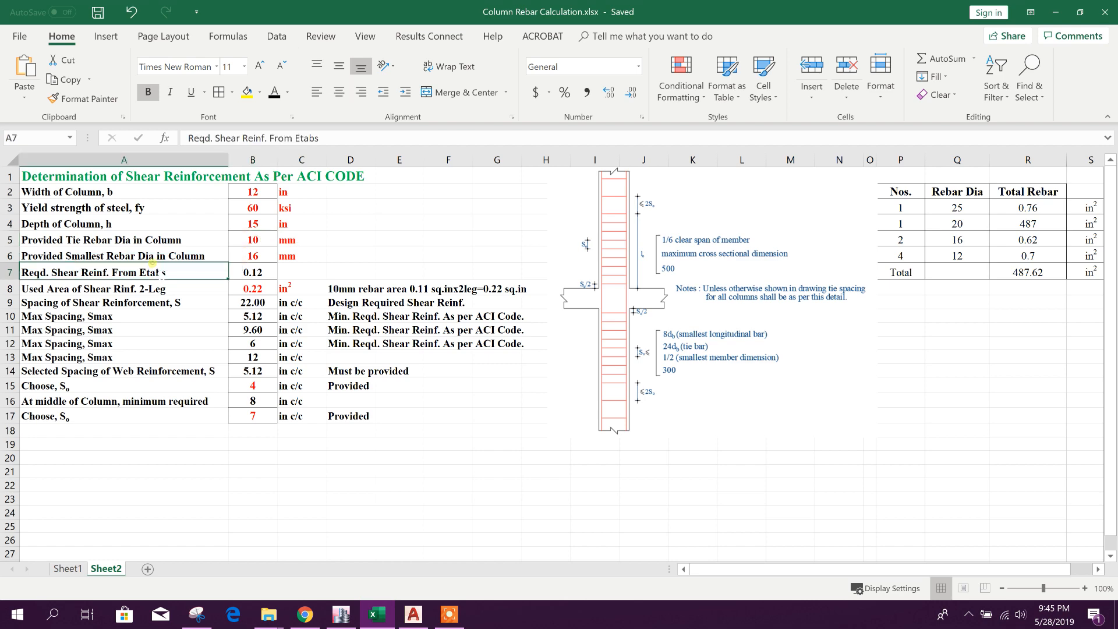
pyautogui.click(213, 256)
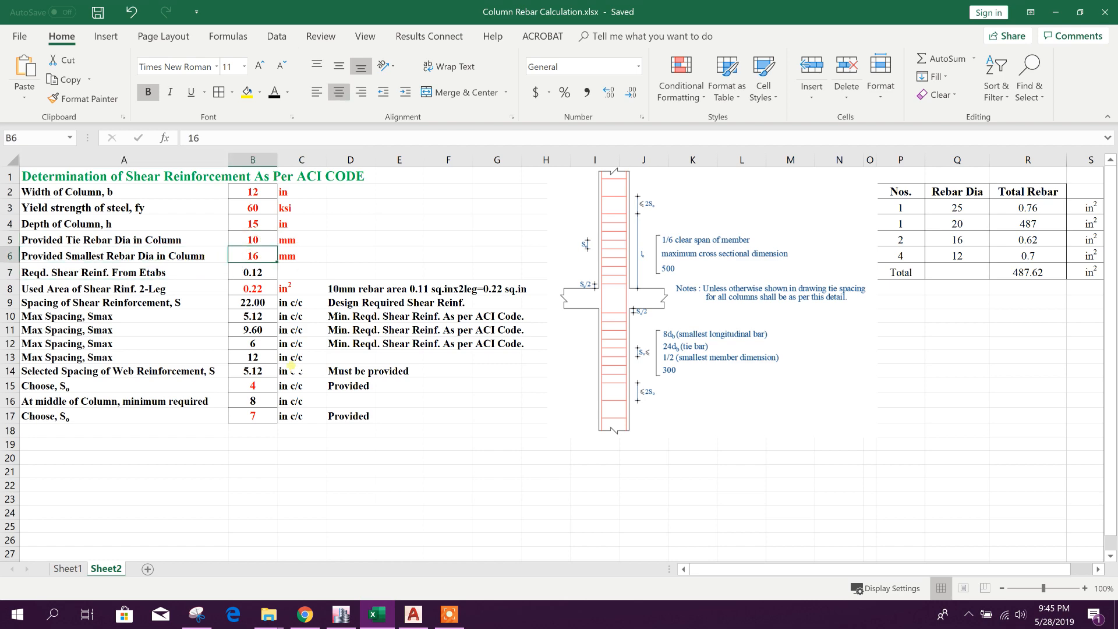
# - Check C1's main bar callout in the AutoCAD schedule and set the provided smallest rebar diameter in the Excel sheet to 20 mm
pyautogui.click(413, 614)
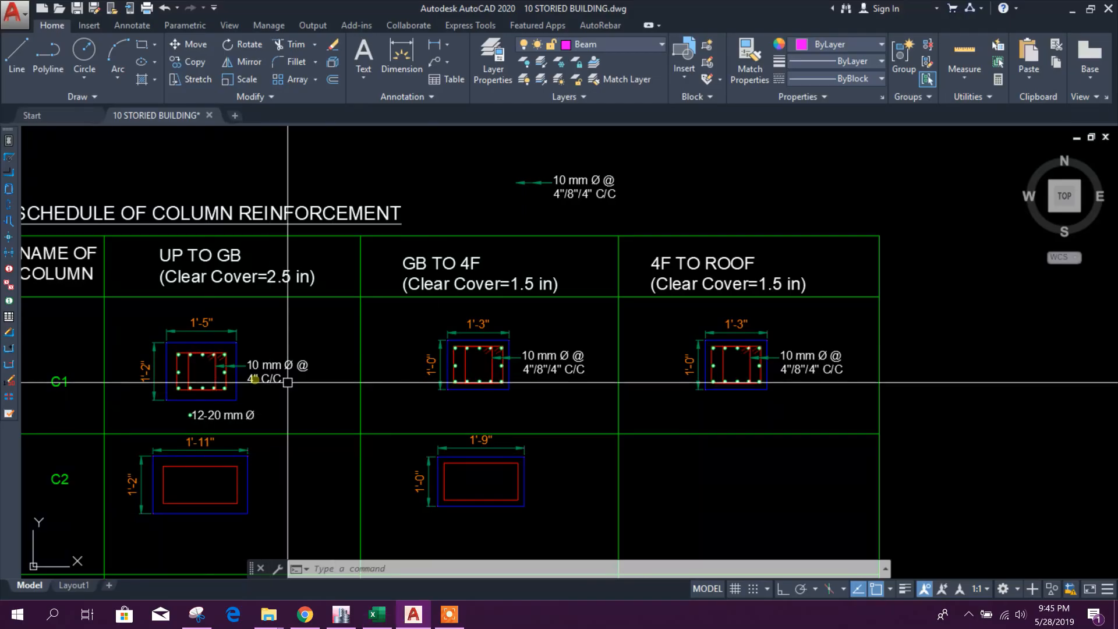
pyautogui.moveTo(363, 422); pyautogui.dragTo(633, 406, button='middle')
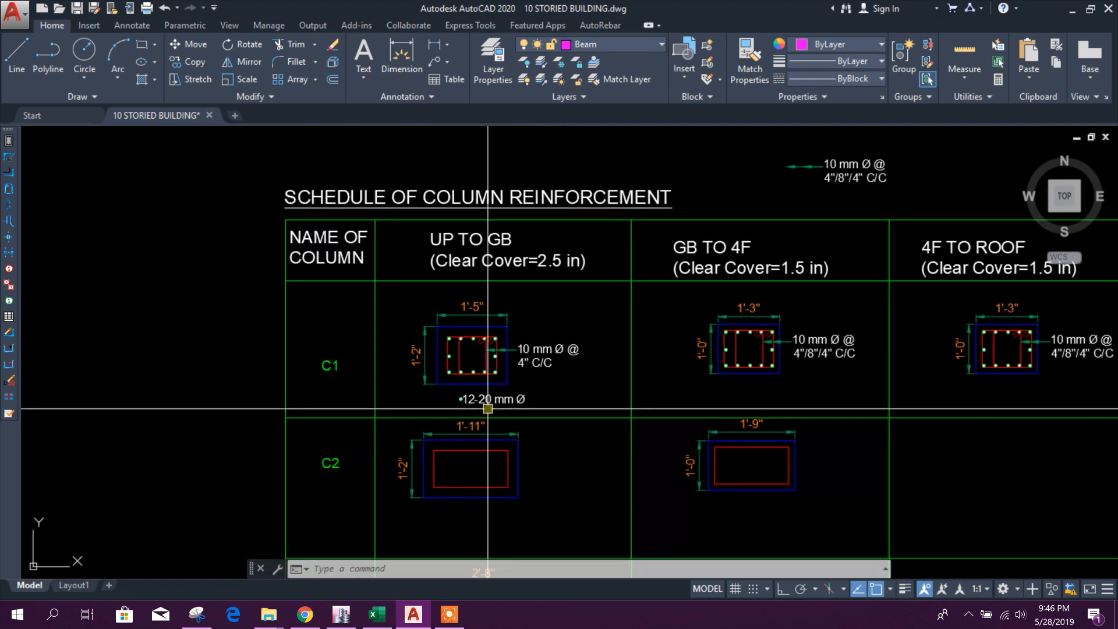
pyautogui.scroll(3, 472, 410)
pyautogui.click(378, 613)
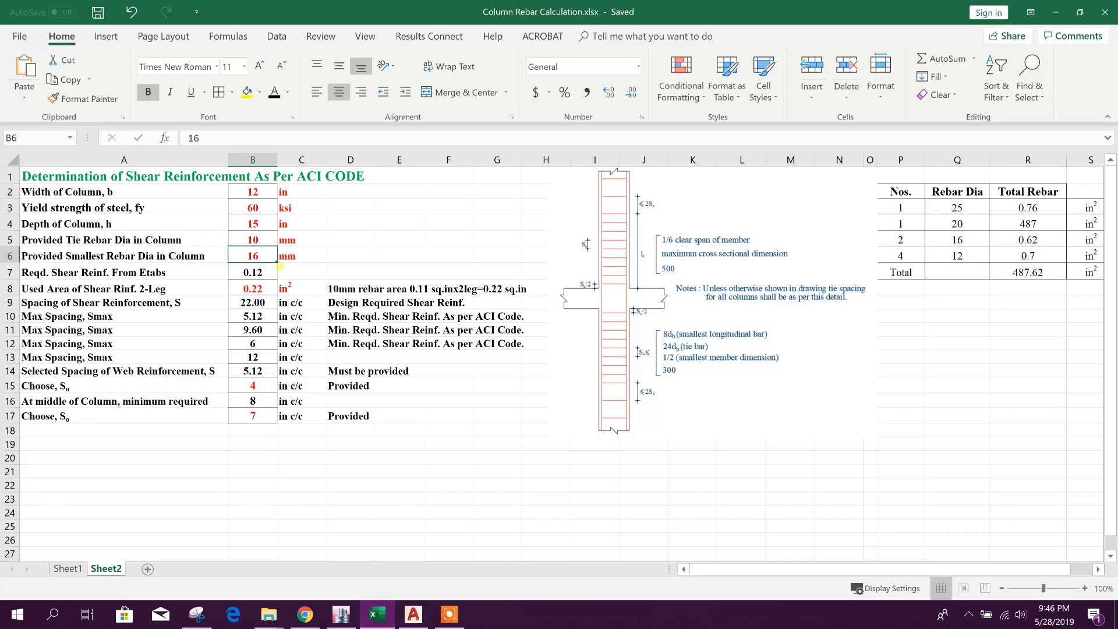
pyautogui.write('20')
pyautogui.click(452, 249)
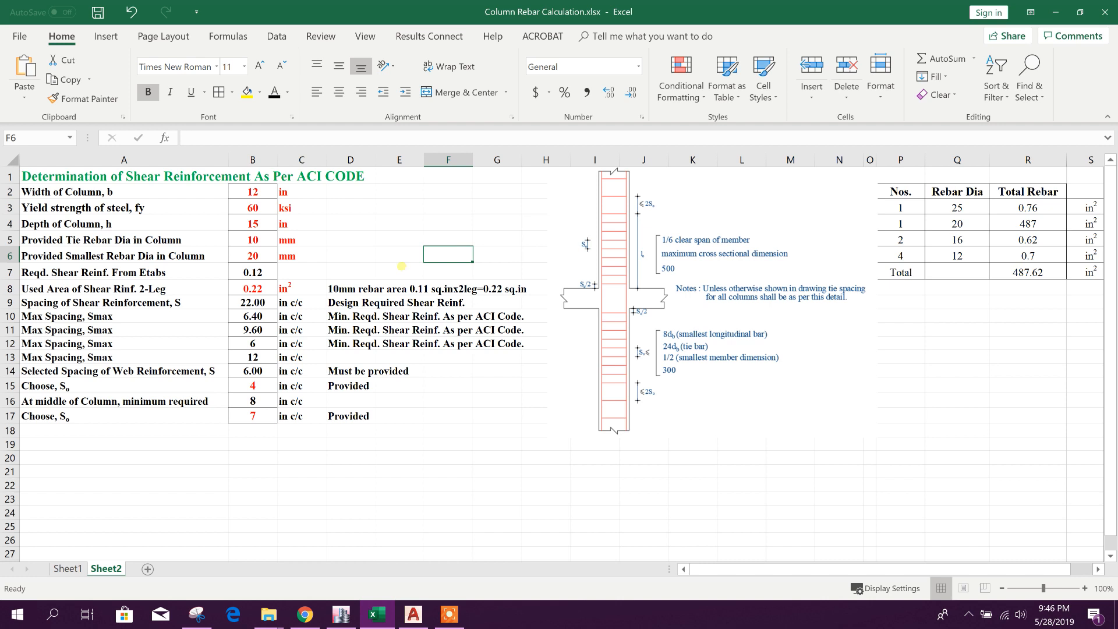
# - Enter 0.12 as the required shear reinforcement and compare it with the column shear values in the ETABS GB view
pyautogui.click(135, 275)
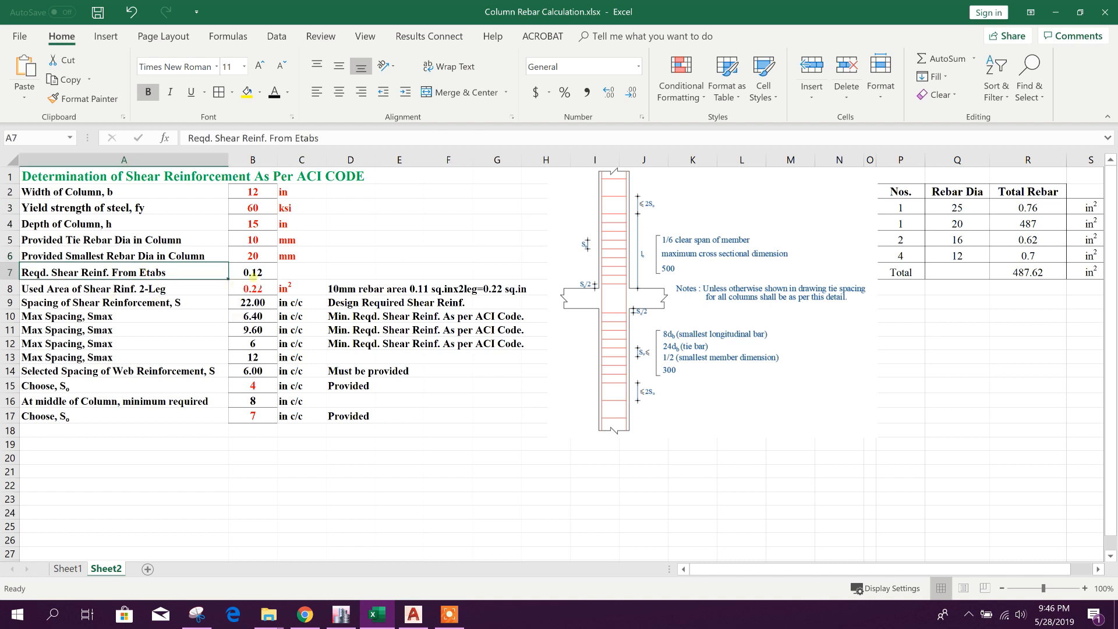
pyautogui.click(254, 274)
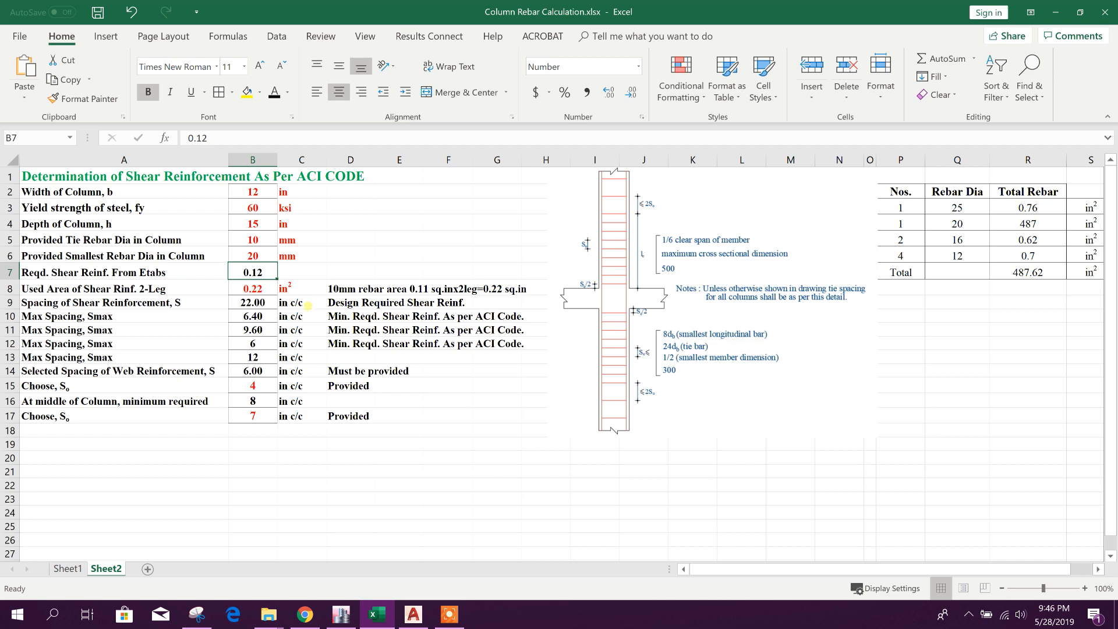
pyautogui.write('0.12')
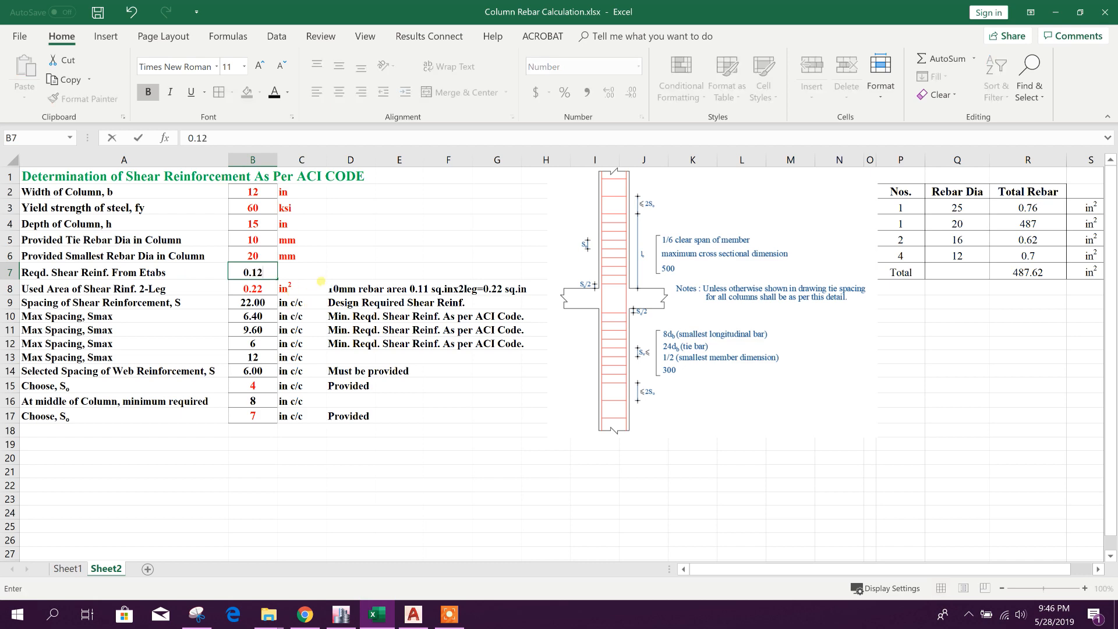
pyautogui.click(350, 271)
pyautogui.hotkey('alt', 'Tab')
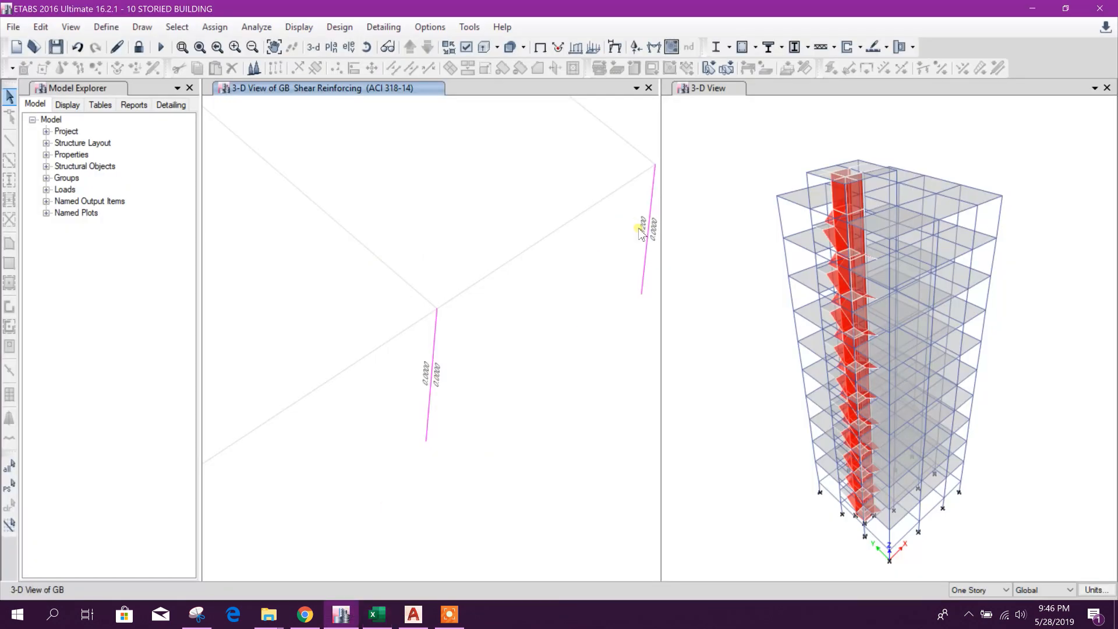
pyautogui.hotkey('alt', 'Tab')
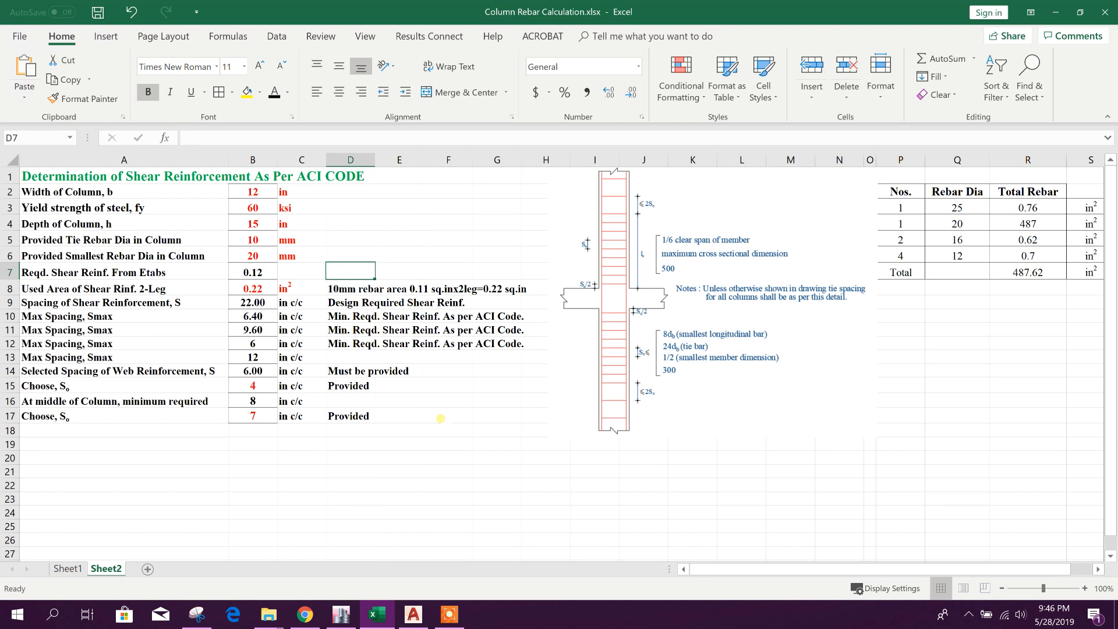
# - Examine the used shear reinforcement area and its two-leg 10 mm rebar area note
pyautogui.click(251, 298)
pyautogui.click(124, 301)
pyautogui.click(86, 291)
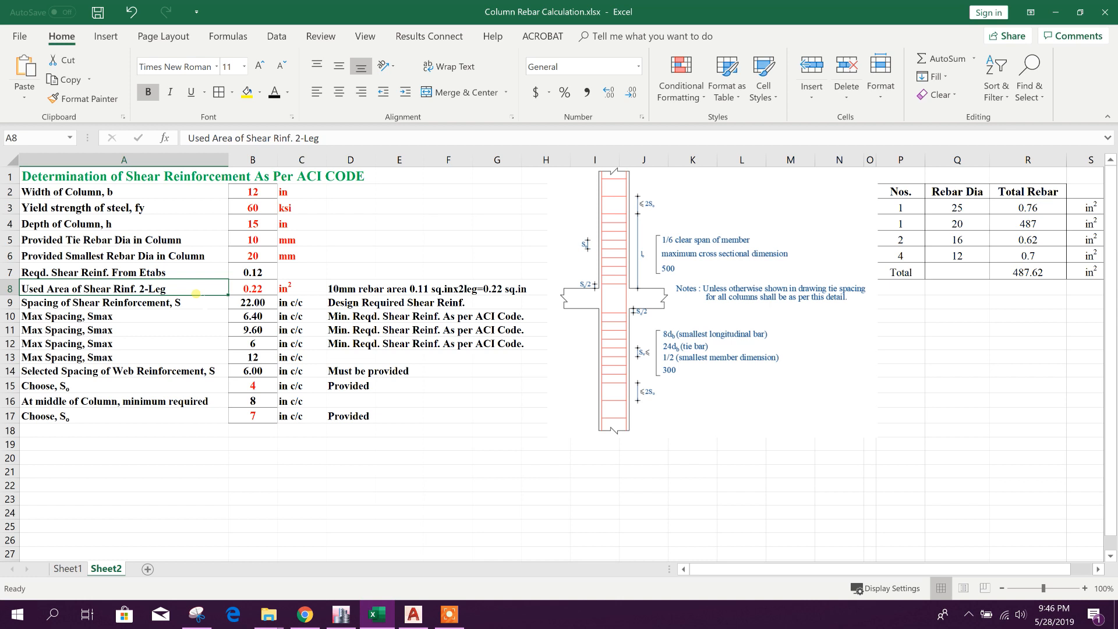
pyautogui.click(178, 289)
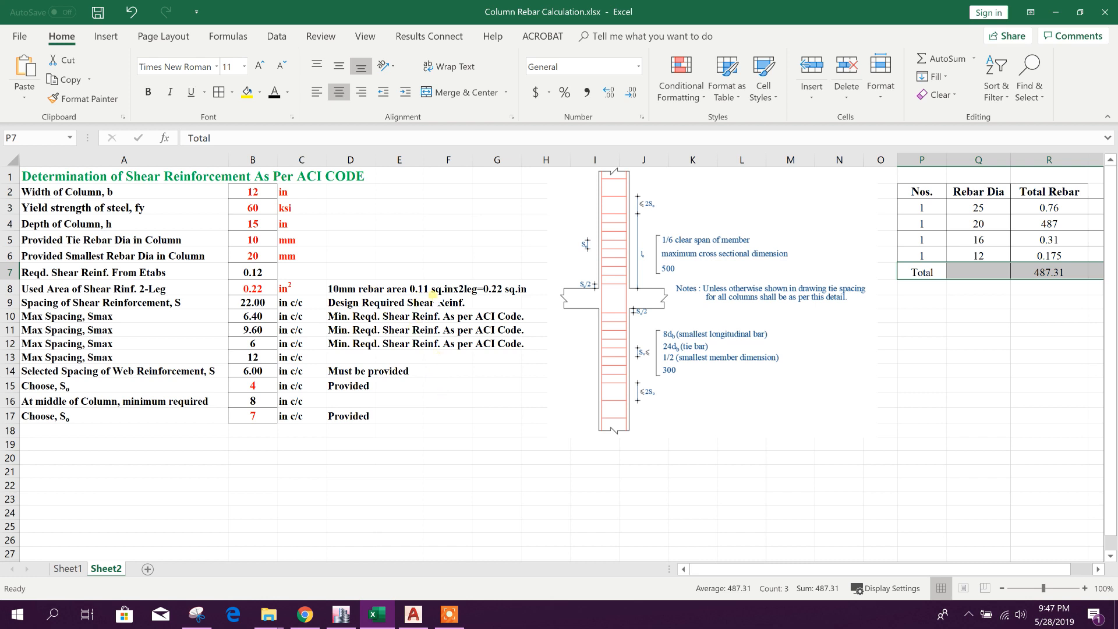
pyautogui.click(460, 289)
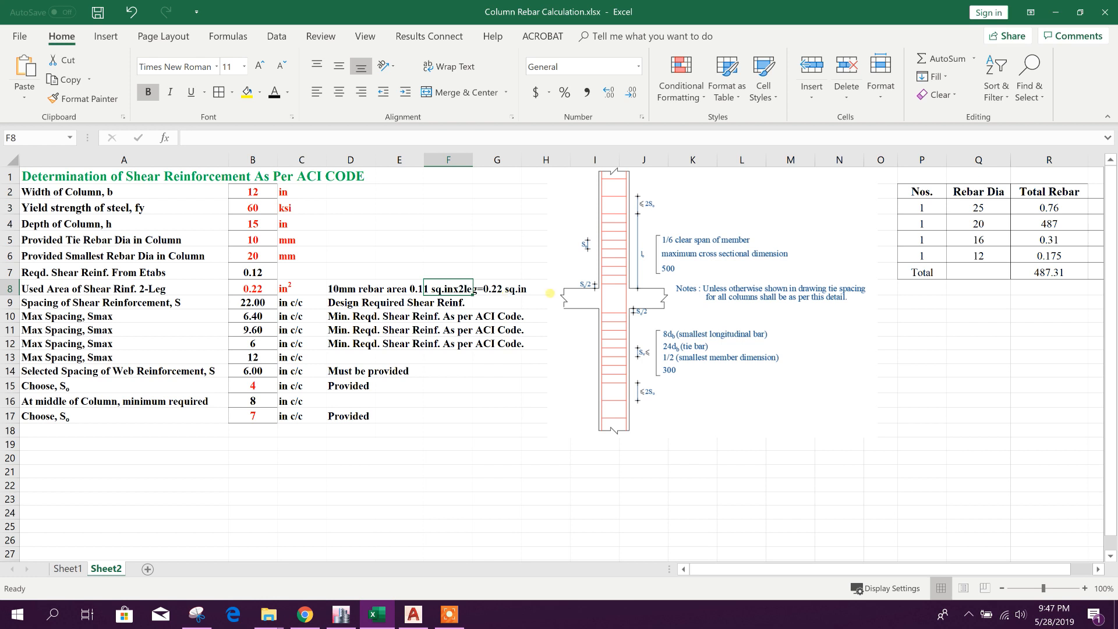
pyautogui.click(252, 289)
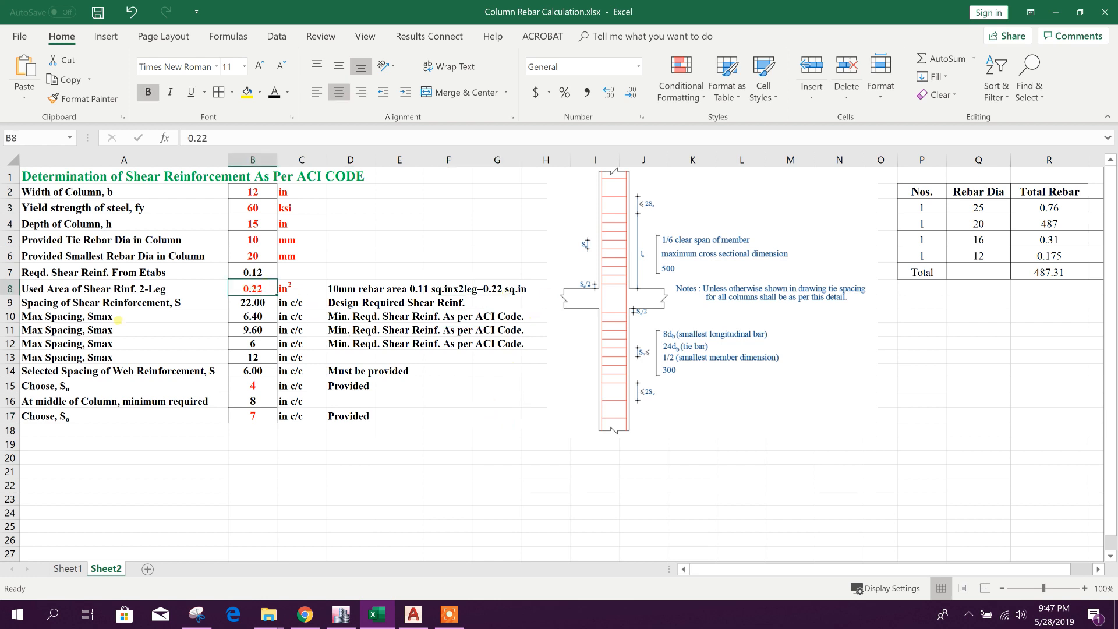
pyautogui.click(188, 303)
# - Switch to AutoCAD and select the ties in C1's UP TO GB section to examine the number of tie legs
pyautogui.click(413, 614)
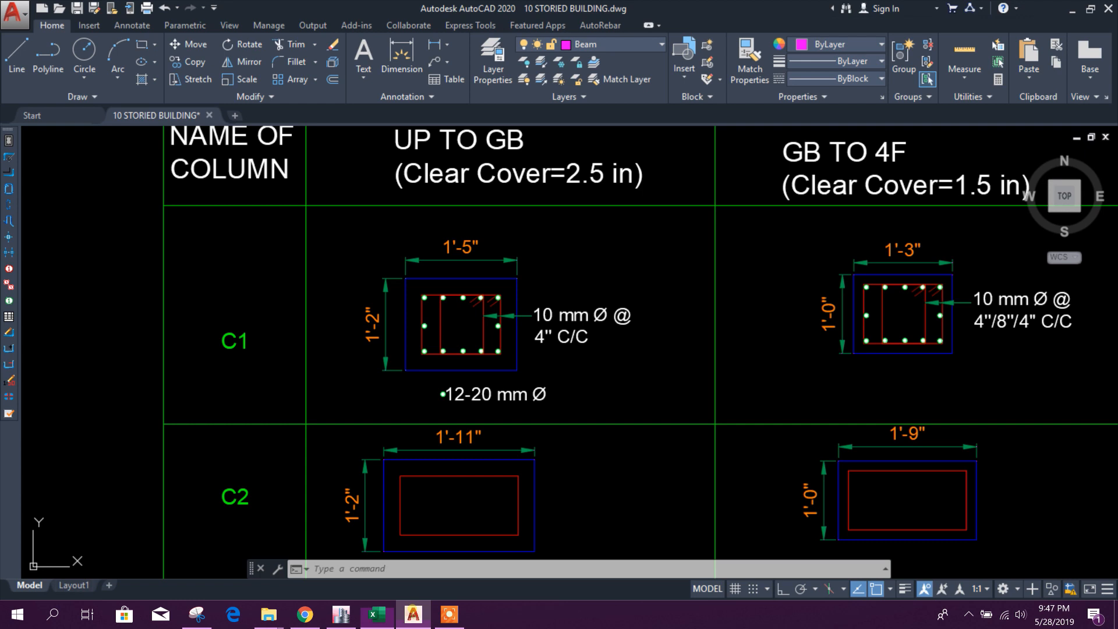
pyautogui.scroll(4, 428, 324)
pyautogui.click(412, 299)
pyautogui.click(455, 304)
pyautogui.click(455, 316)
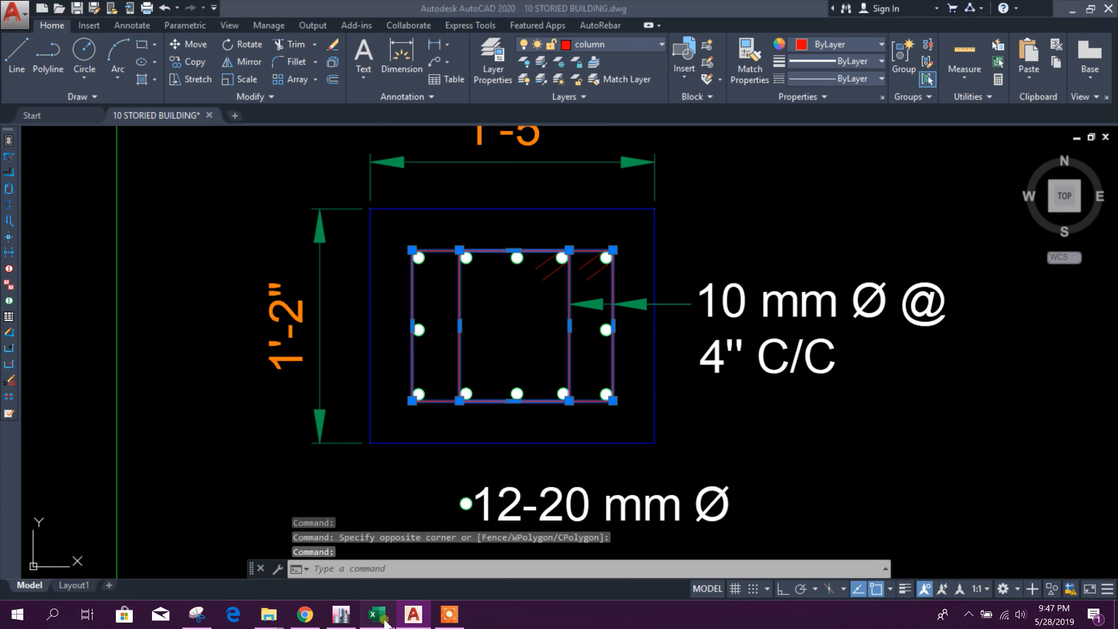
# - Return to the Excel sheet and change the used shear reinforcement area label from 2-Leg to 4-Leg
pyautogui.click(377, 615)
pyautogui.click(191, 292)
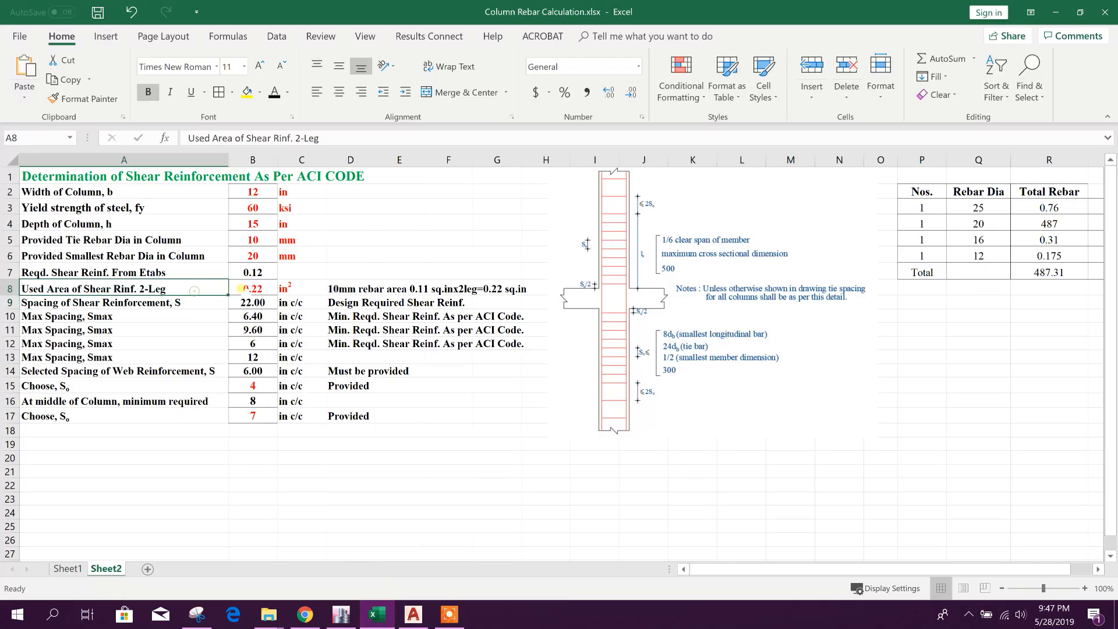
pyautogui.doubleClick(298, 138)
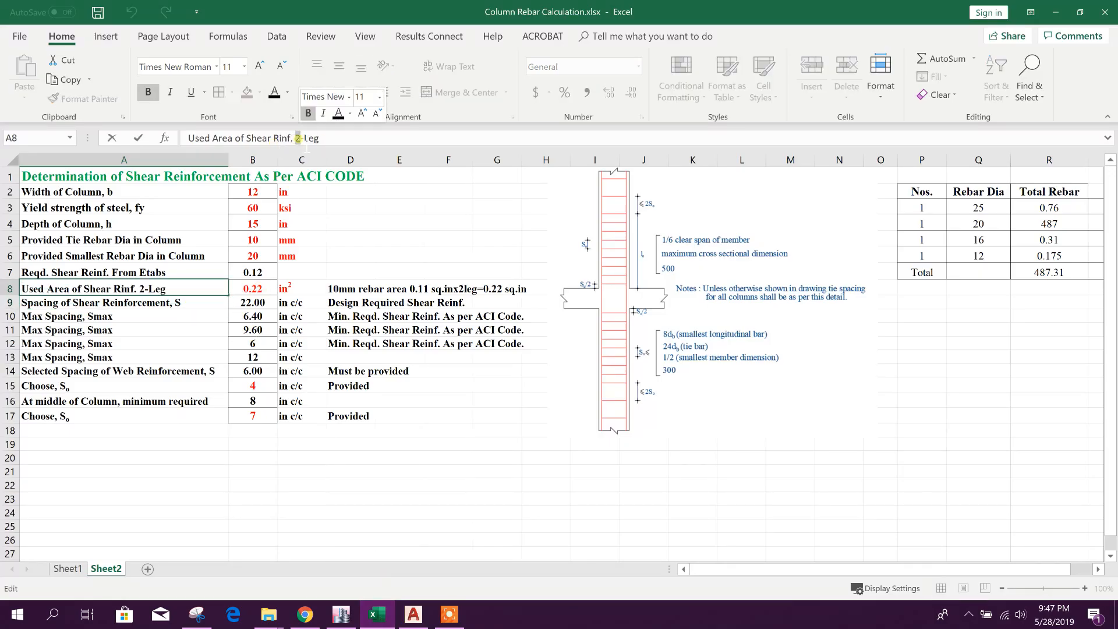
pyautogui.write('4')
pyautogui.click(576, 484)
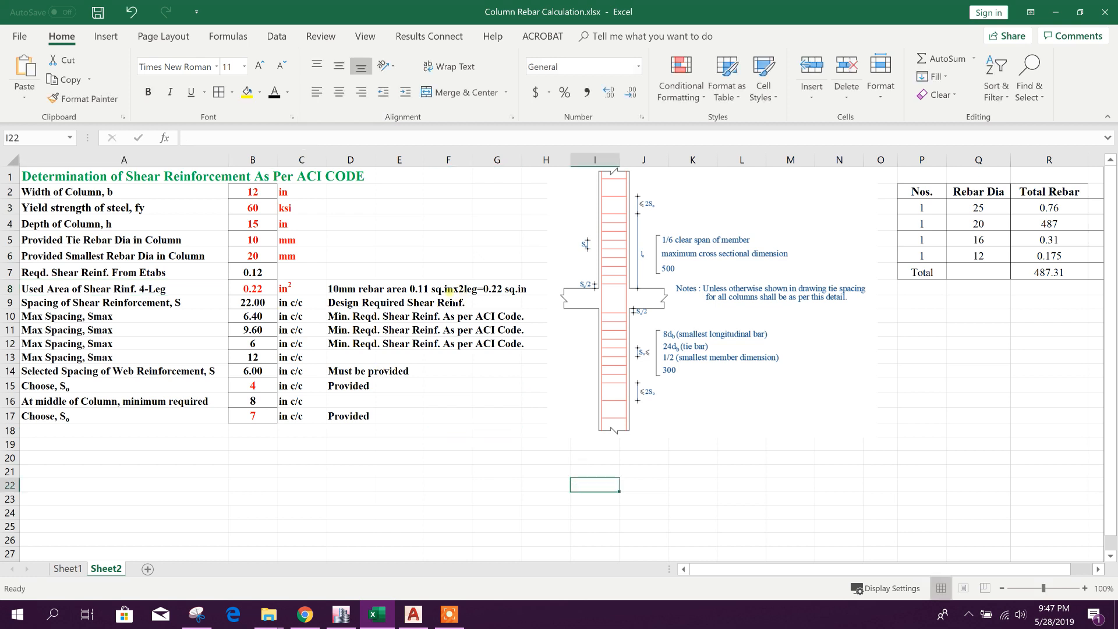
# - Set the used area of shear reinforcement to 0.44 square inches
pyautogui.click(258, 288)
pyautogui.write('0.44')
pyautogui.click(451, 412)
pyautogui.click(256, 289)
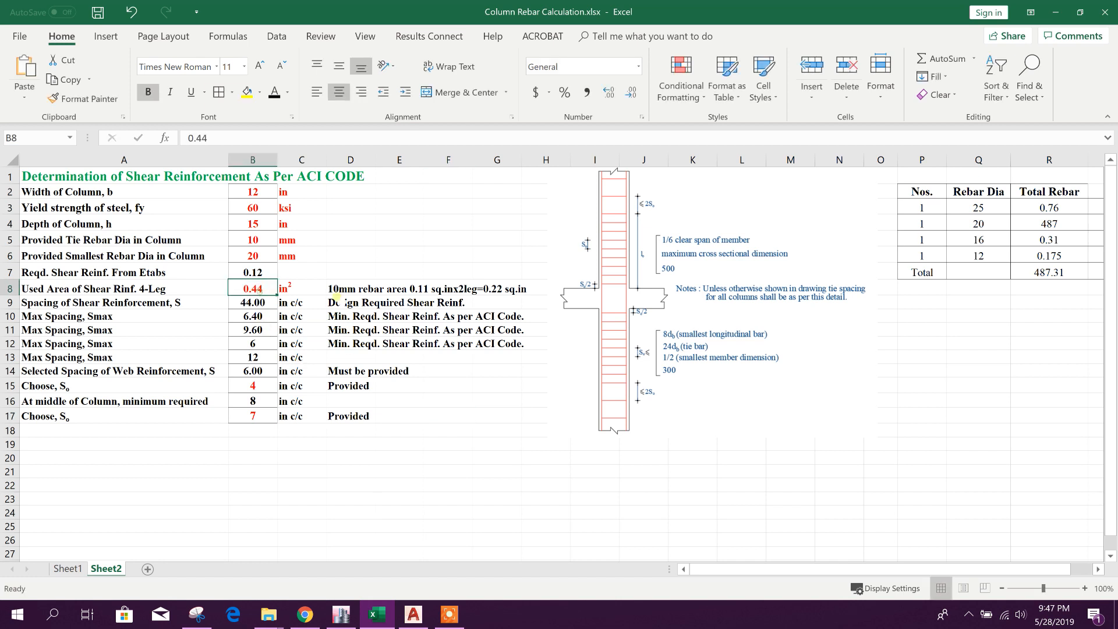
# - Examine the shear reinforcement spacing formula and the used area it draws on
pyautogui.click(128, 314)
pyautogui.click(159, 302)
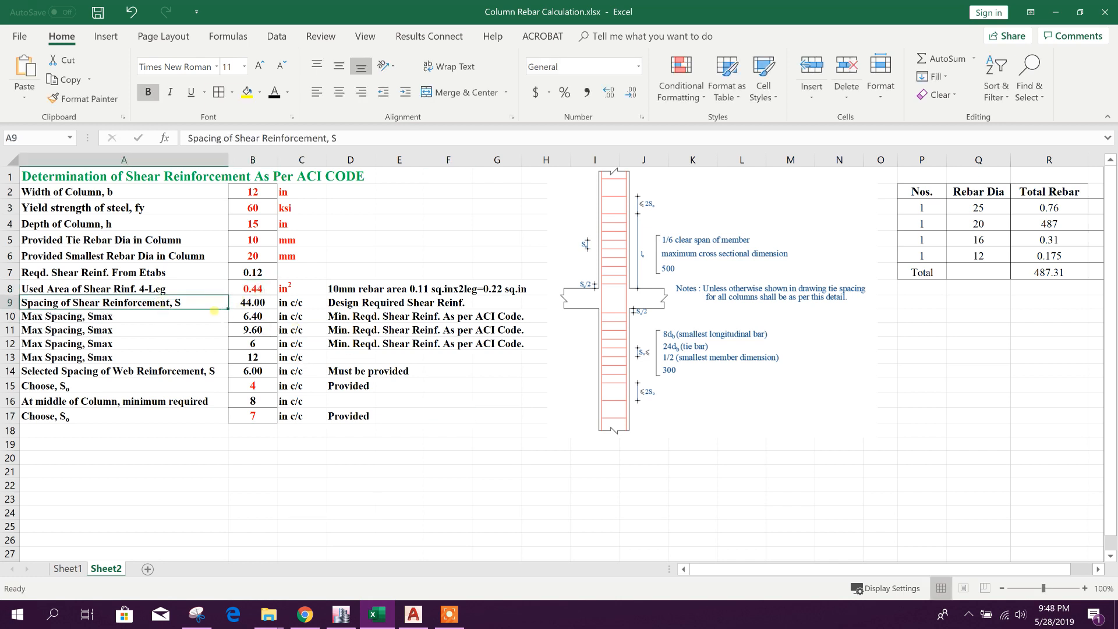
pyautogui.click(239, 302)
pyautogui.click(272, 290)
pyautogui.click(261, 303)
pyautogui.click(266, 289)
pyautogui.click(271, 304)
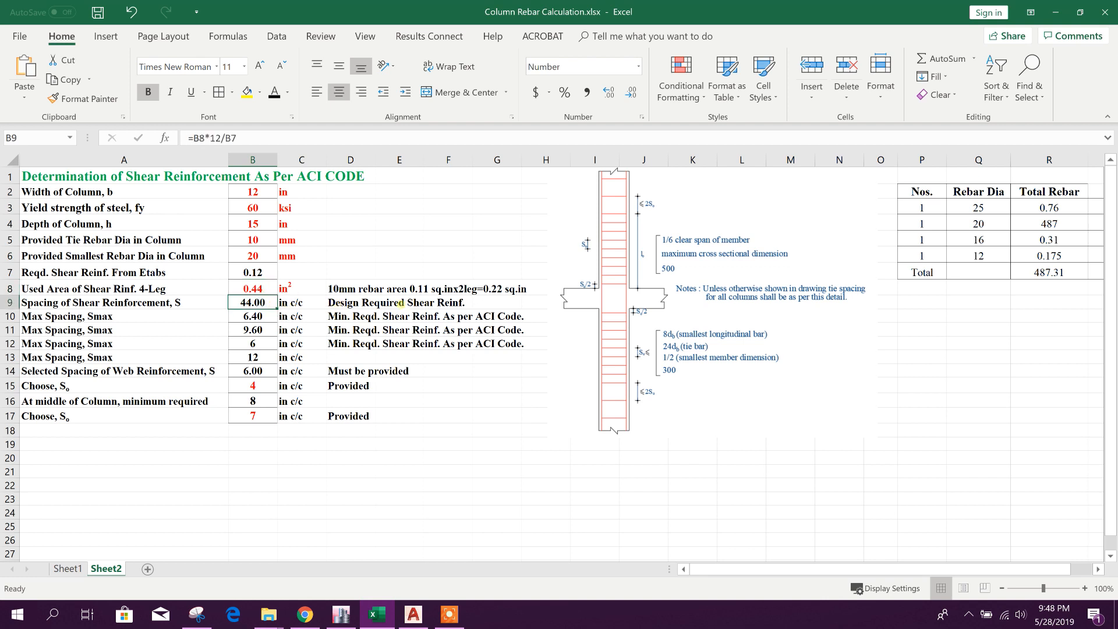
pyautogui.click(425, 438)
# - Compare the maximum spacing rows and column width with the tie spacing limits in the column detail picture
pyautogui.click(120, 330)
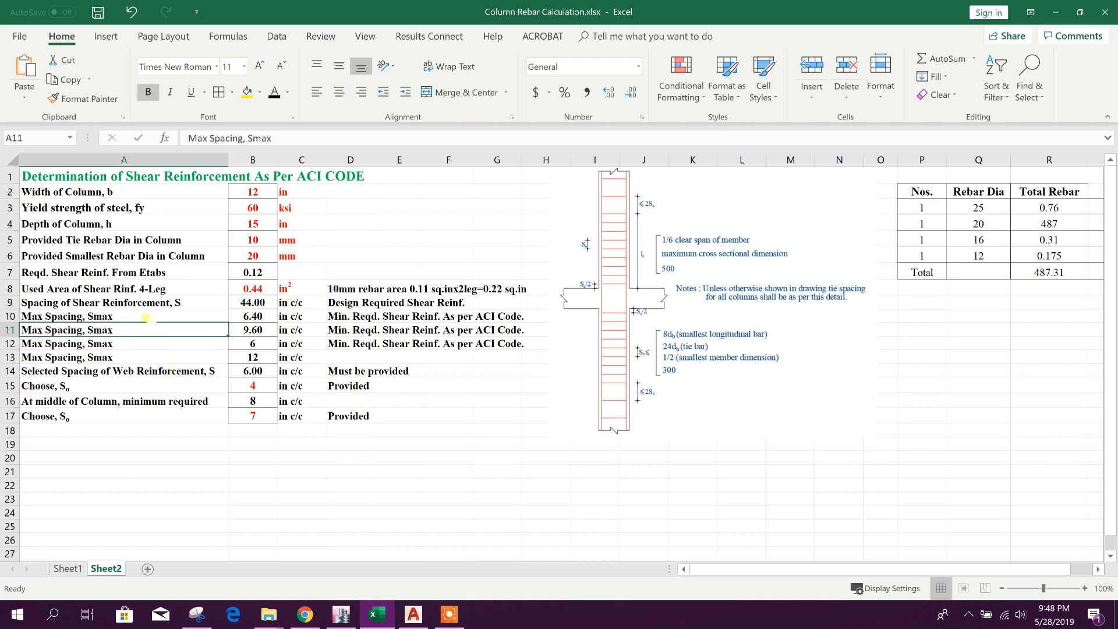
pyautogui.click(176, 316)
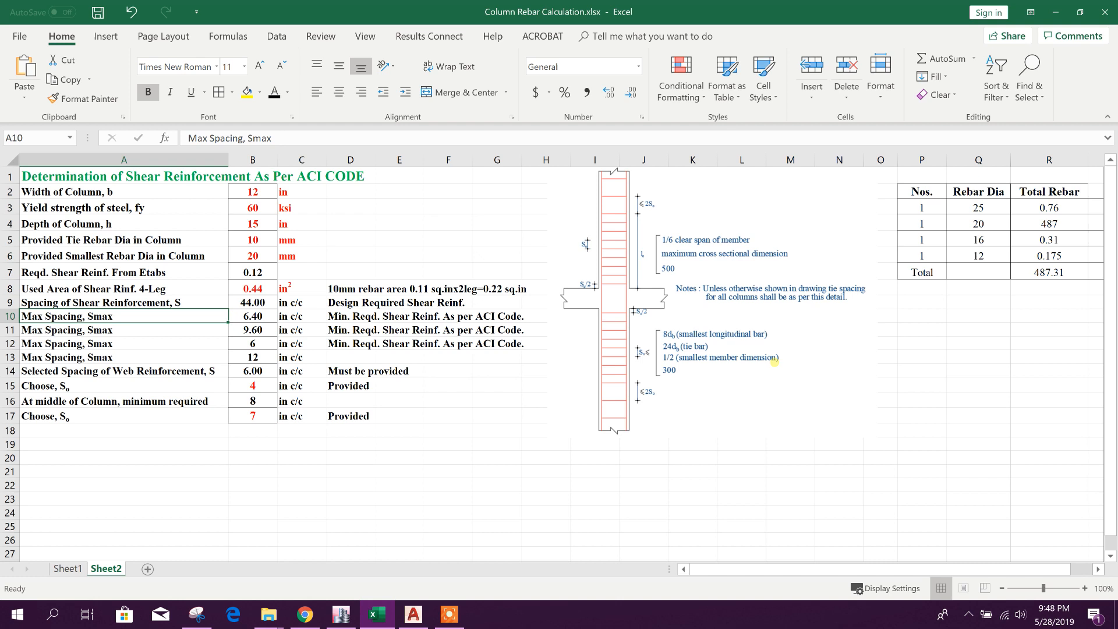
pyautogui.click(126, 193)
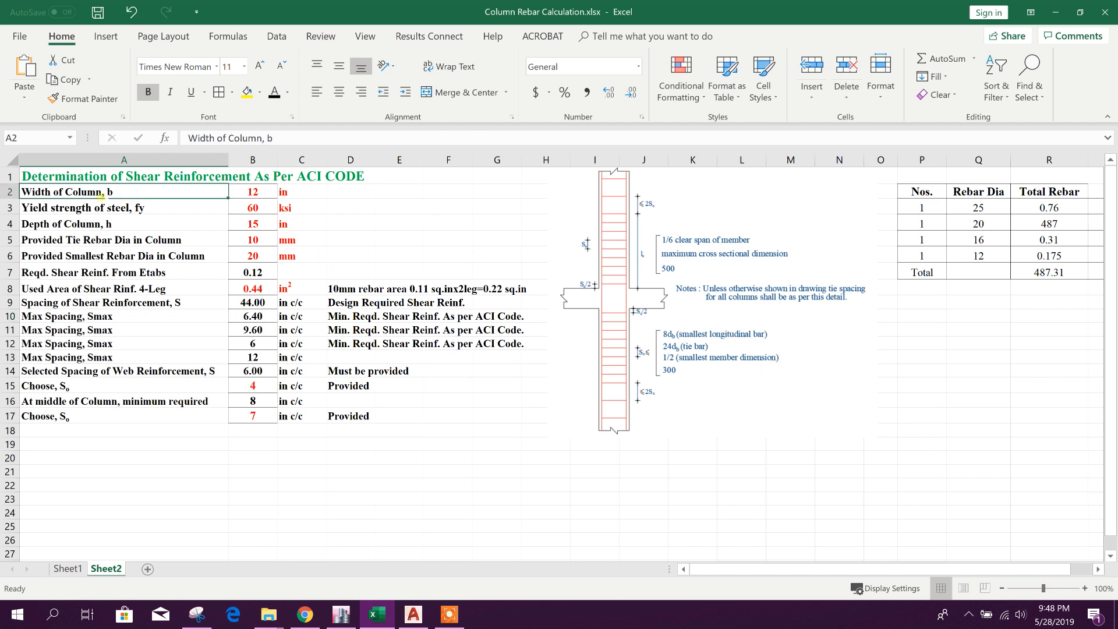
pyautogui.click(676, 373)
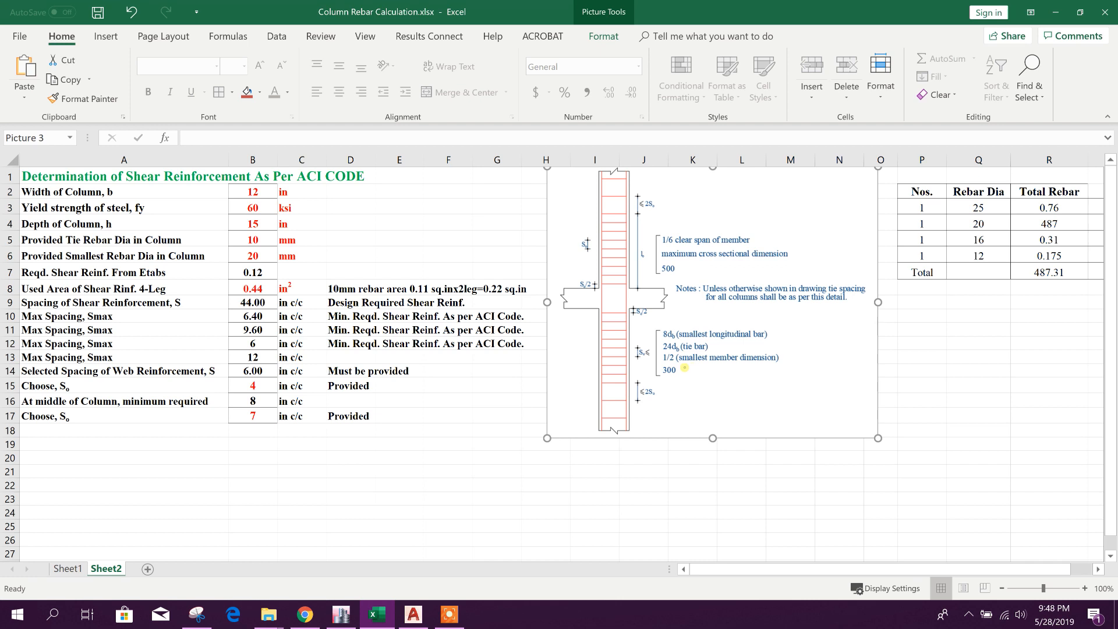
# - Examine the formulas and values behind the maximum spacing rows, tracing them to the bar diameters and column width
pyautogui.click(255, 344)
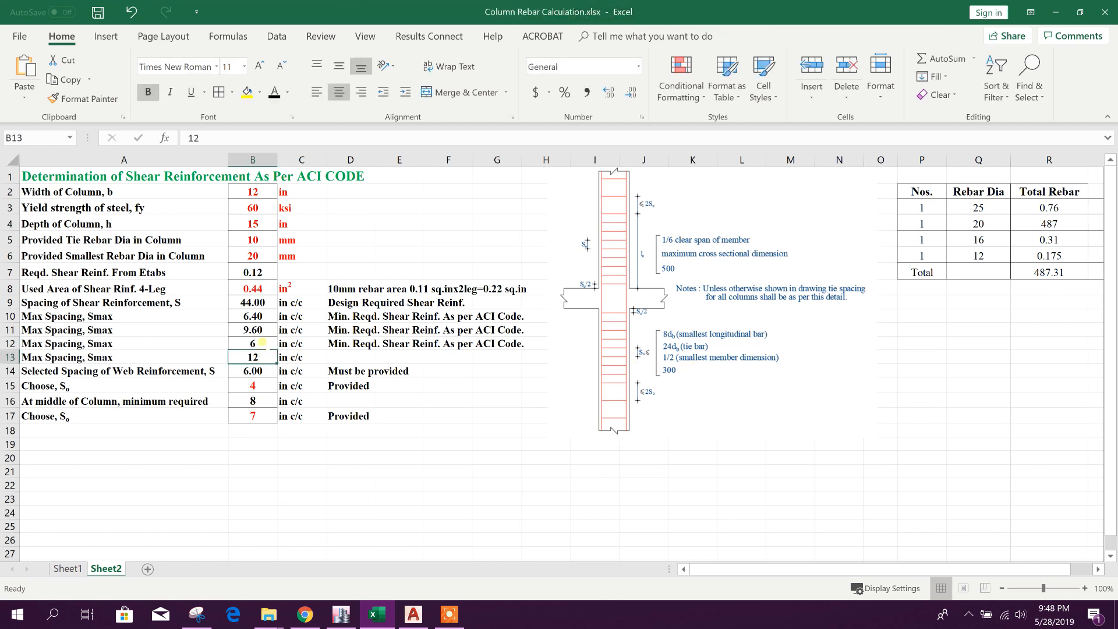
pyautogui.press('Up')
pyautogui.press('Up')
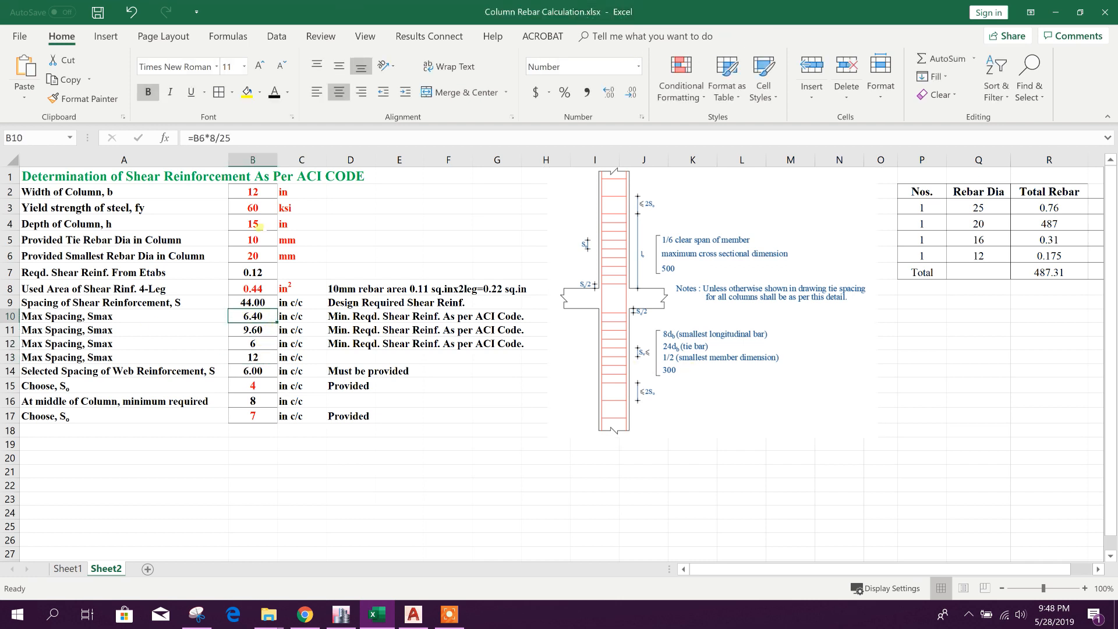
pyautogui.click(241, 147)
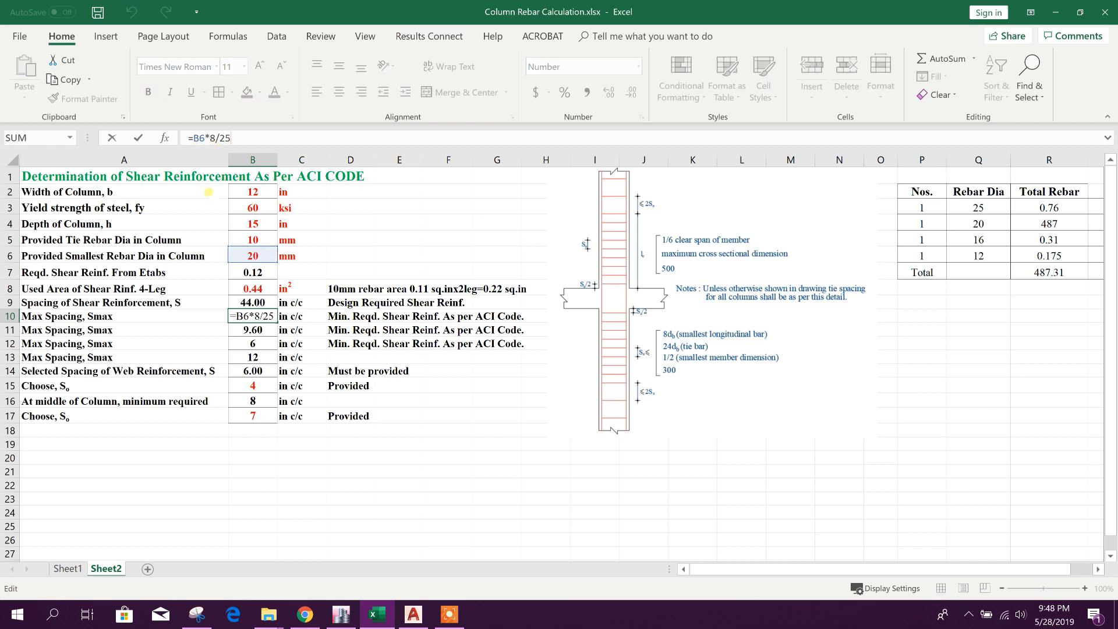
pyautogui.click(222, 138)
pyautogui.hotkey('ctrl', 'Return')
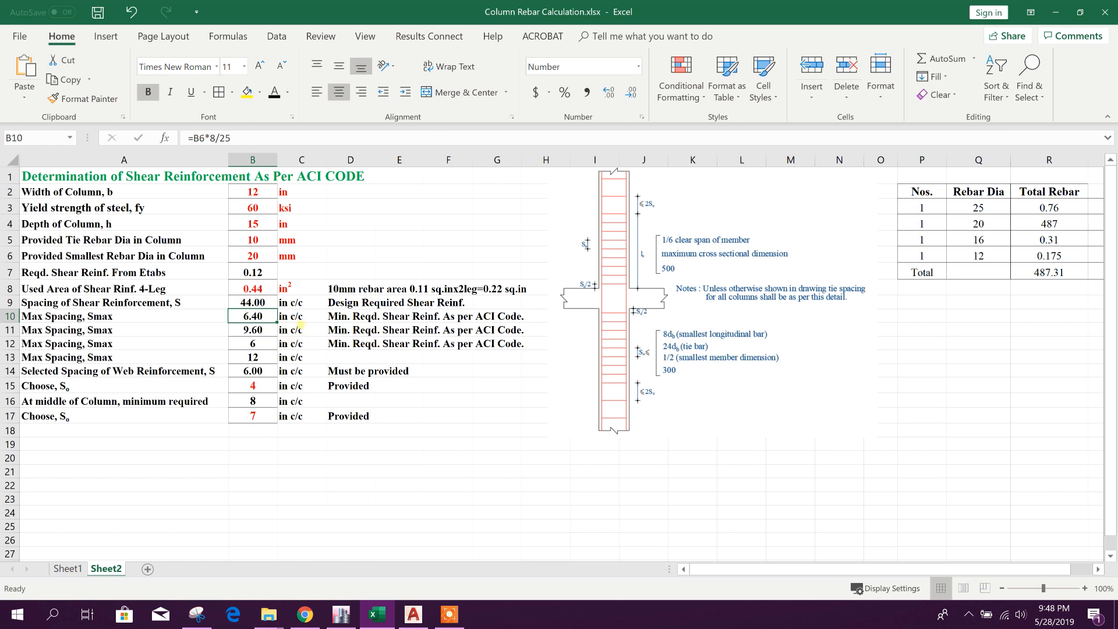
pyautogui.click(265, 330)
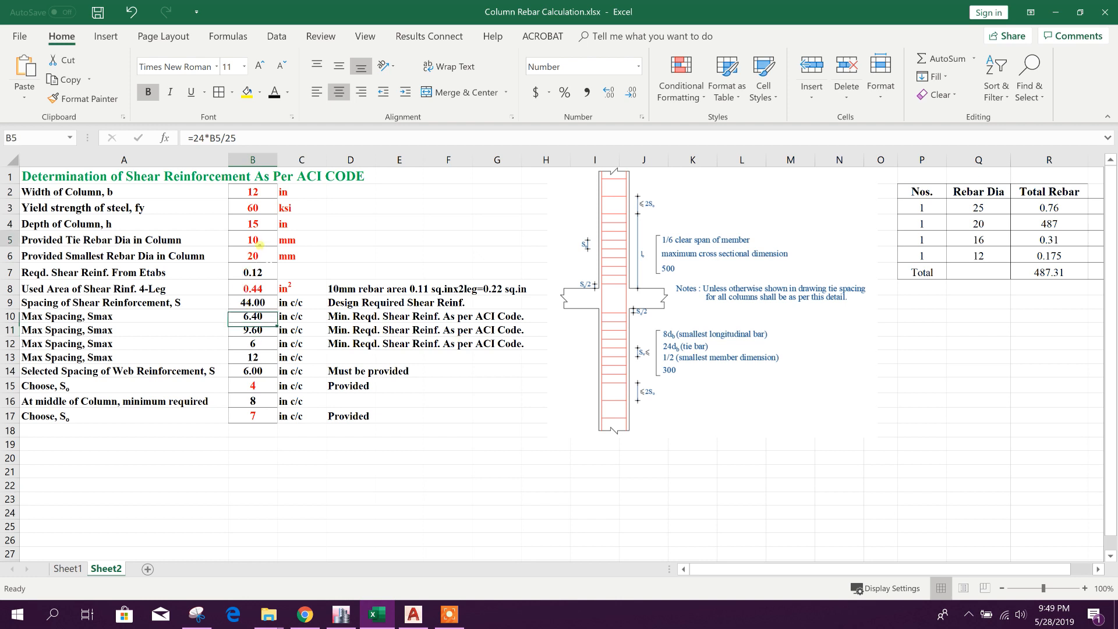
pyautogui.click(270, 329)
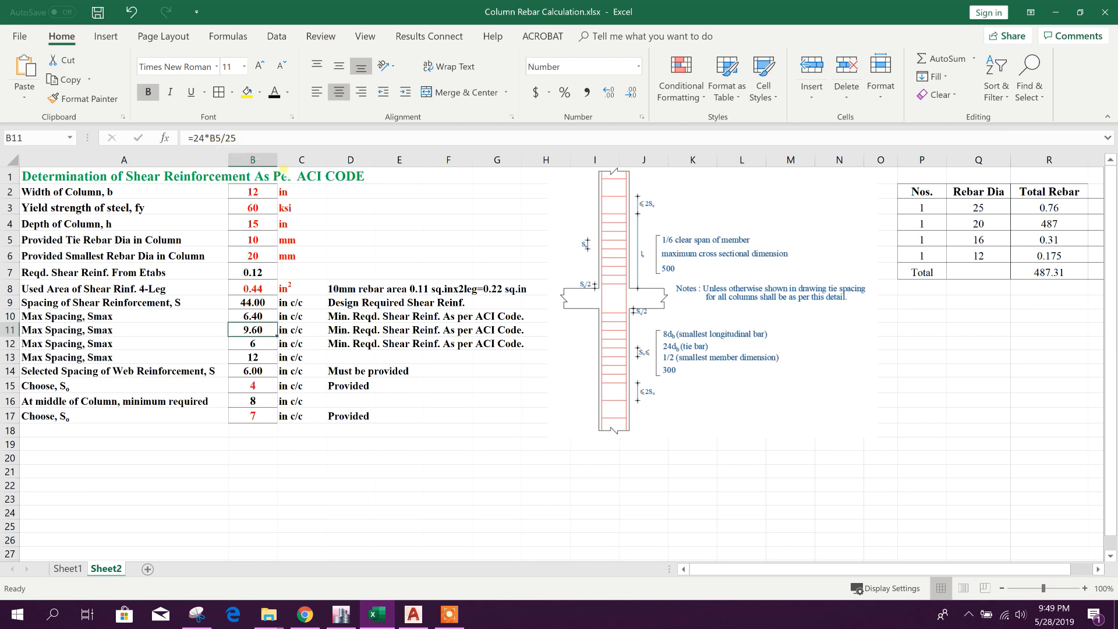
pyautogui.click(263, 344)
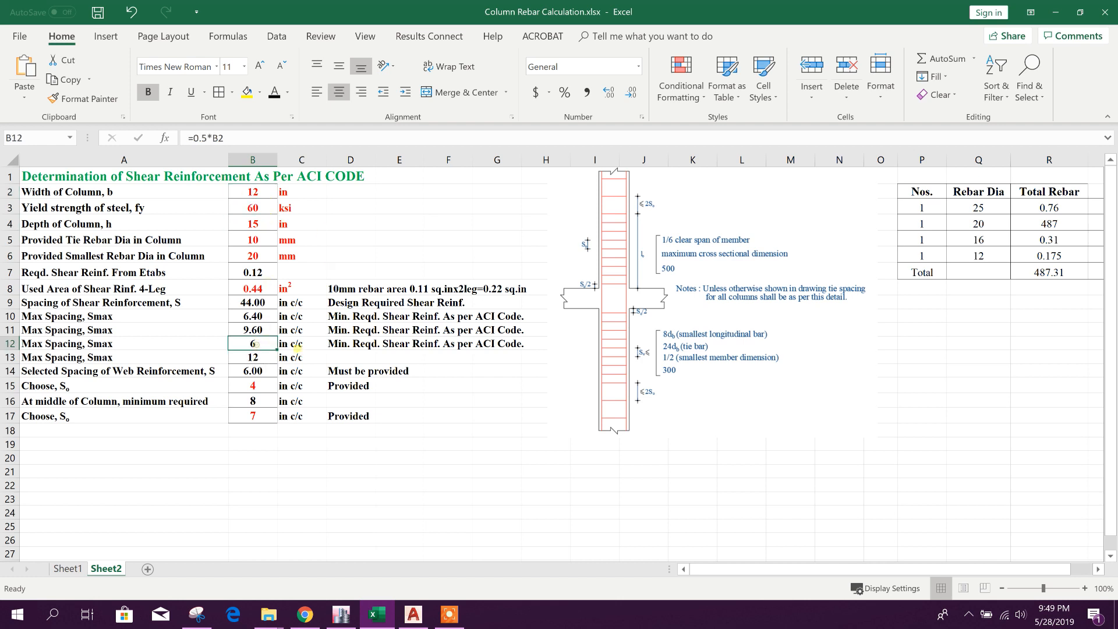
pyautogui.click(120, 358)
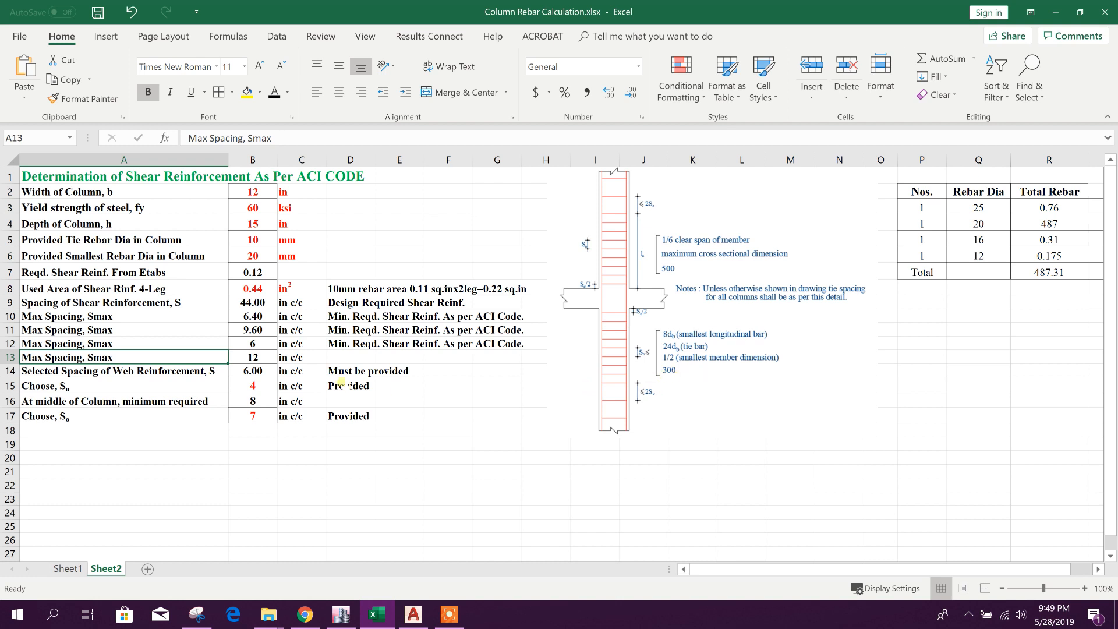
pyautogui.click(261, 358)
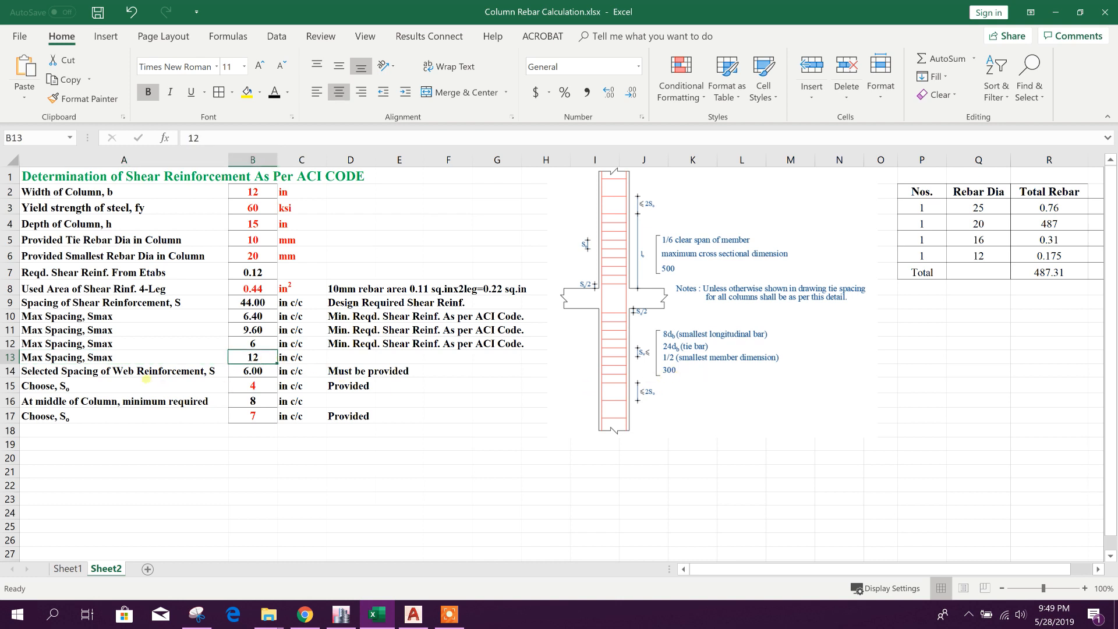
# - Change the symbol at the end of the selected web reinforcement spacing label from S to So
pyautogui.click(140, 377)
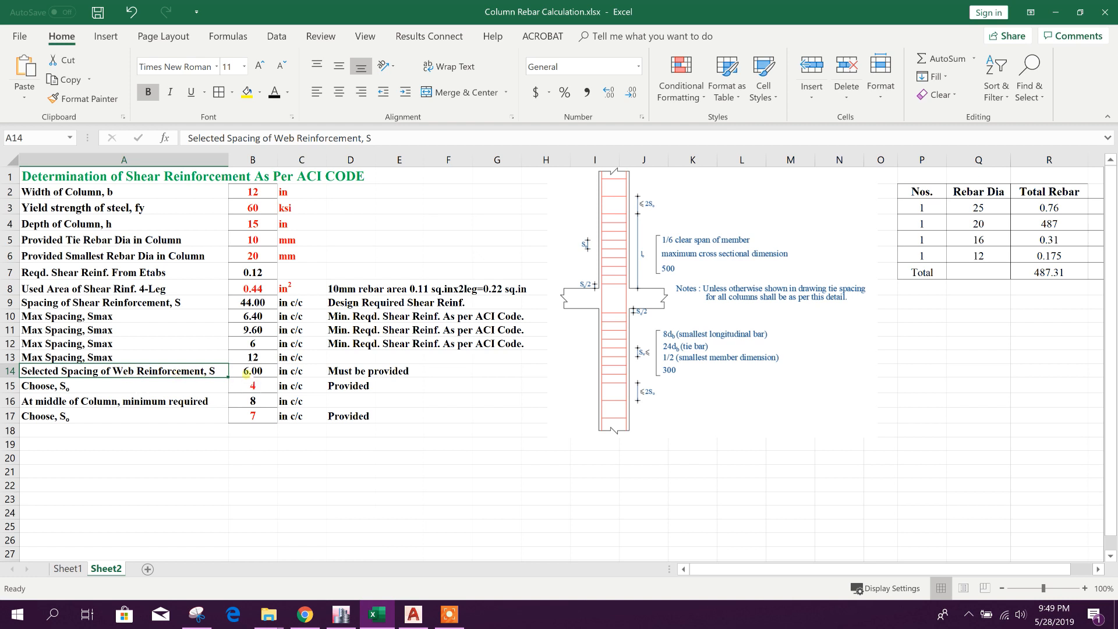
pyautogui.click(379, 139)
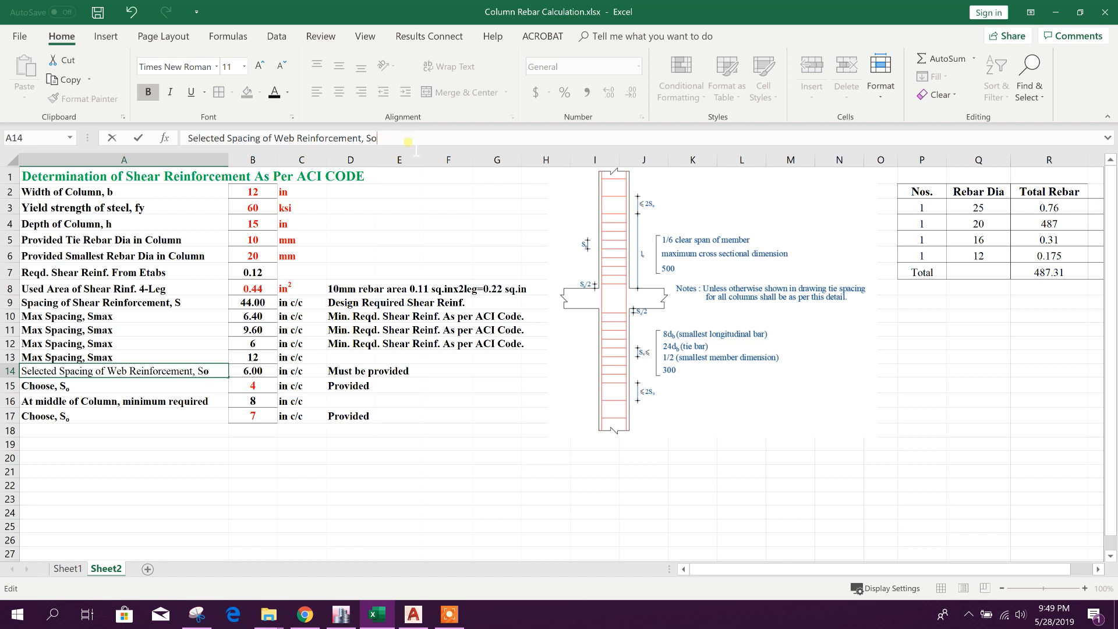
pyautogui.click(474, 431)
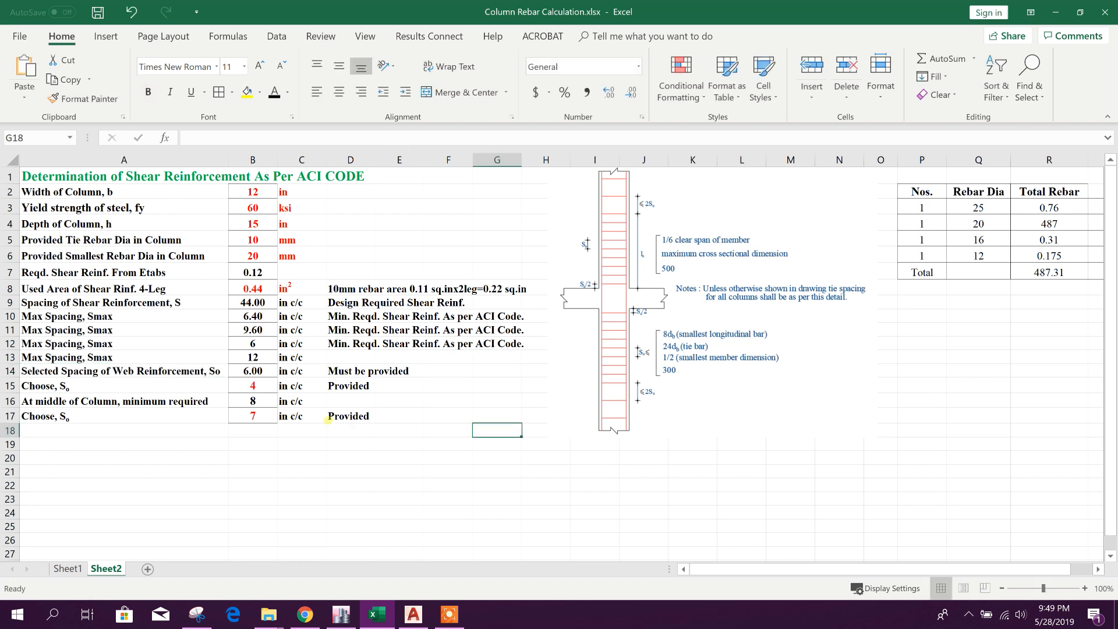
# - Add the last maximum spacing row, B13, to the MIN formula for the selected web reinforcement spacing
pyautogui.click(342, 371)
pyautogui.click(254, 371)
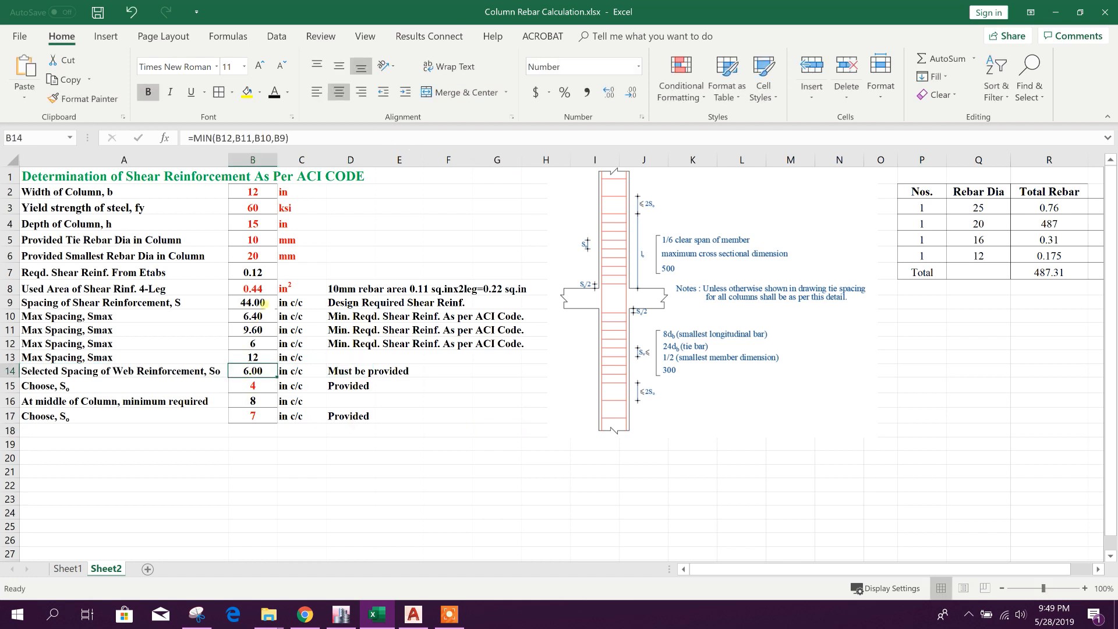
pyautogui.click(263, 313)
pyautogui.moveTo(263, 304); pyautogui.dragTo(260, 358)
pyautogui.click(254, 368)
pyautogui.click(234, 138)
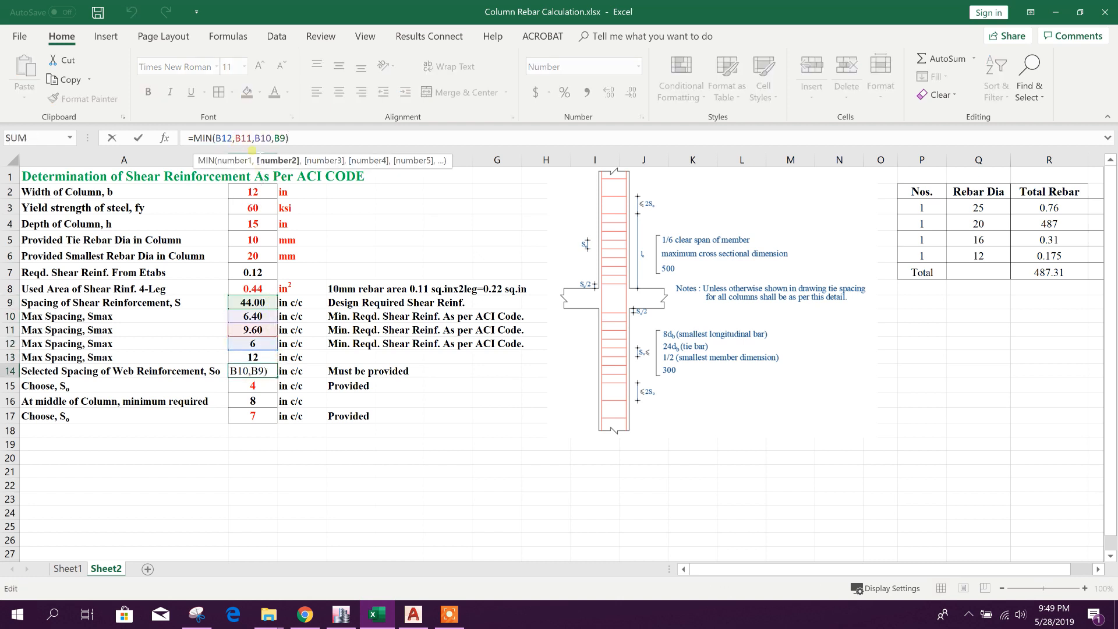
pyautogui.write(',')
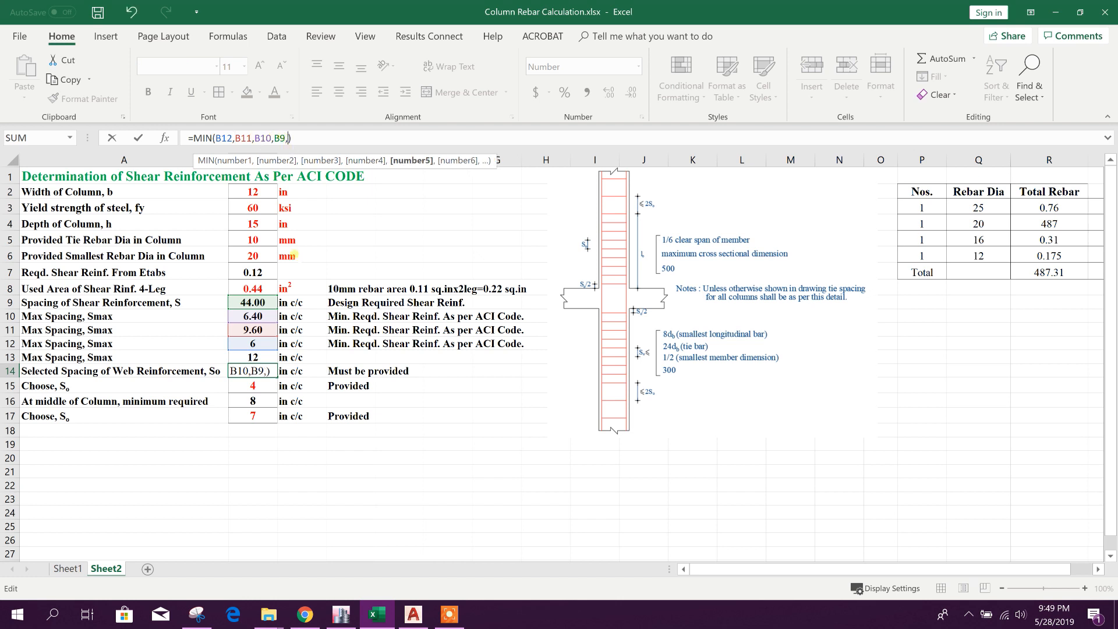
pyautogui.press('Return')
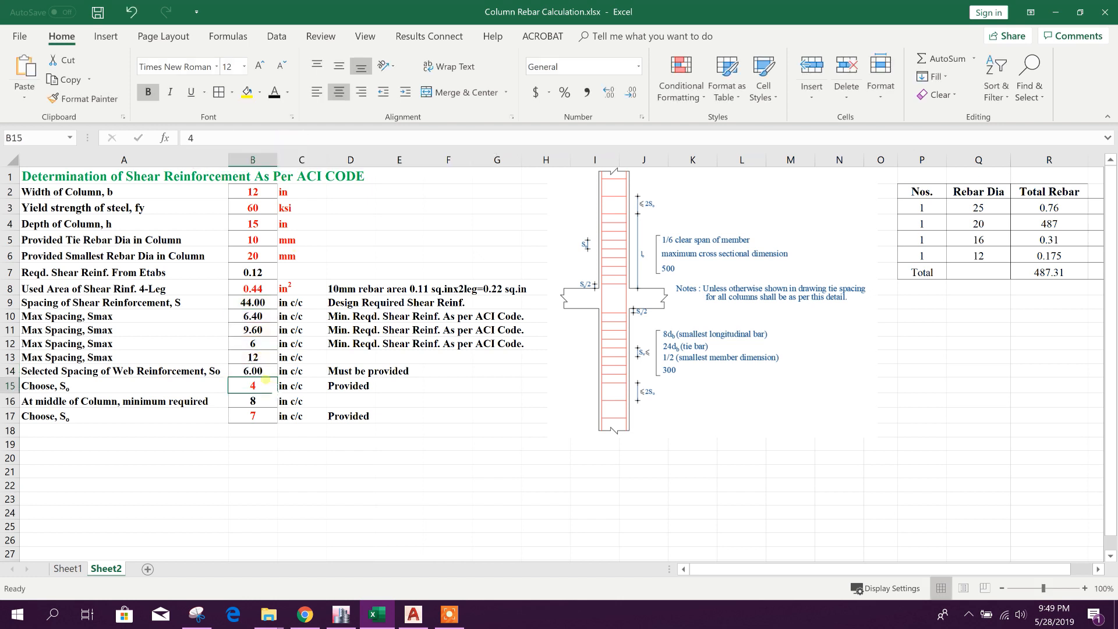
# - Check the selected spacing's MIN formula against the required and maximum spacing rows it draws on
pyautogui.click(262, 371)
pyautogui.moveTo(260, 303); pyautogui.dragTo(264, 353)
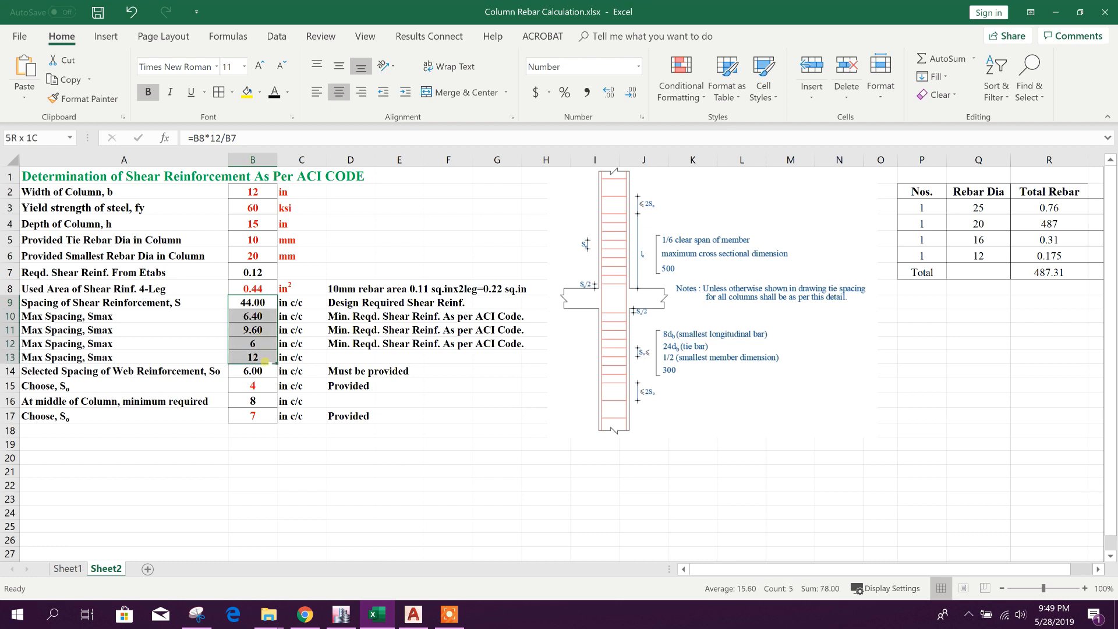
pyautogui.click(254, 371)
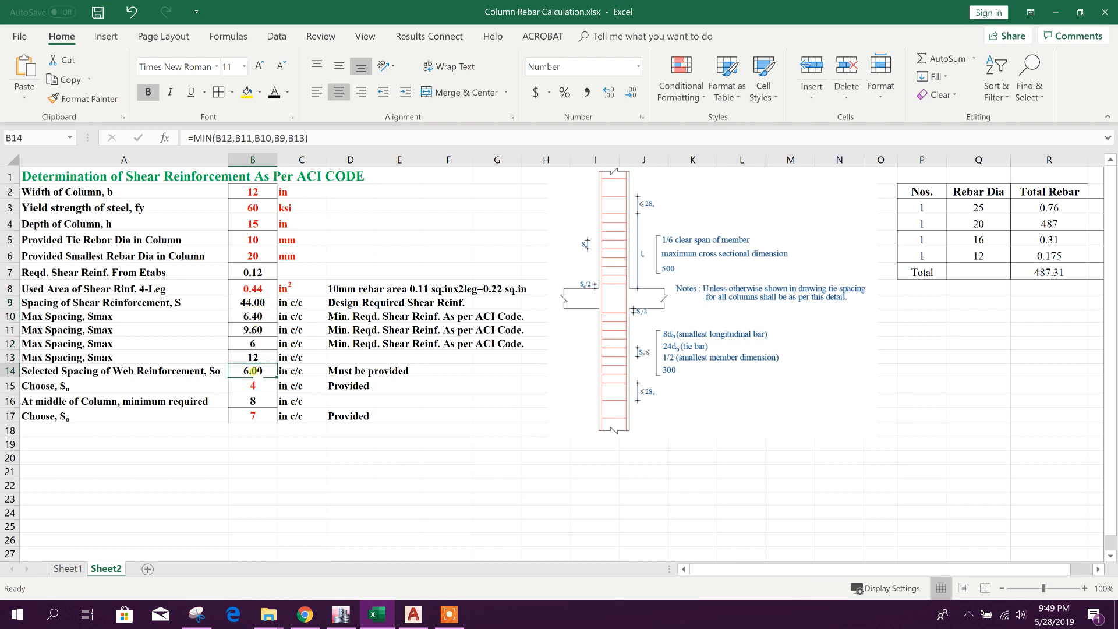
pyautogui.click(330, 141)
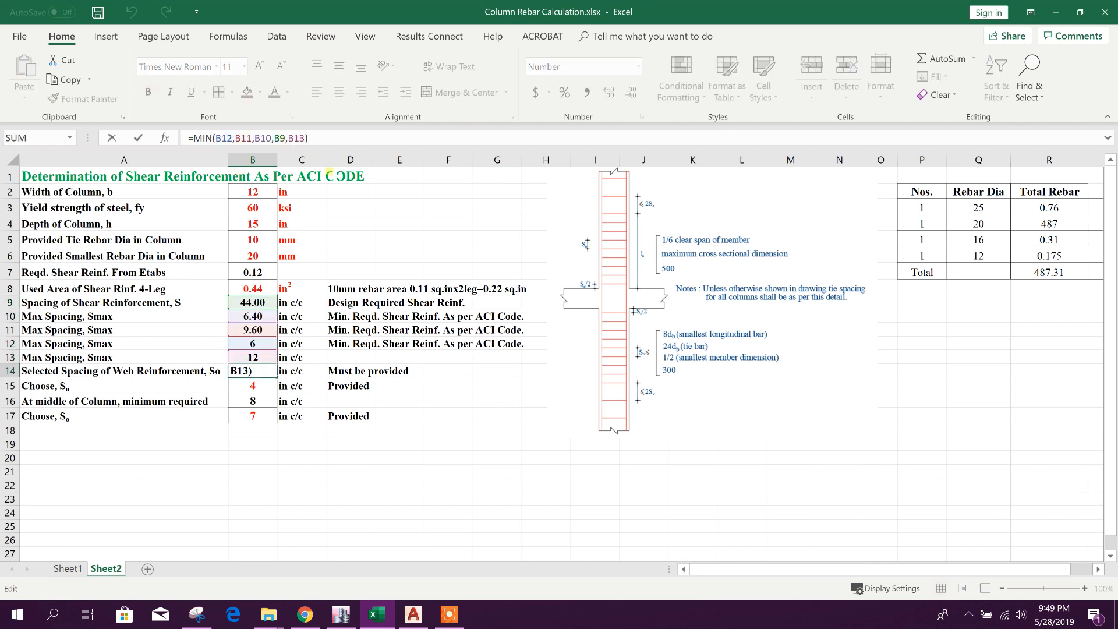
pyautogui.click(257, 369)
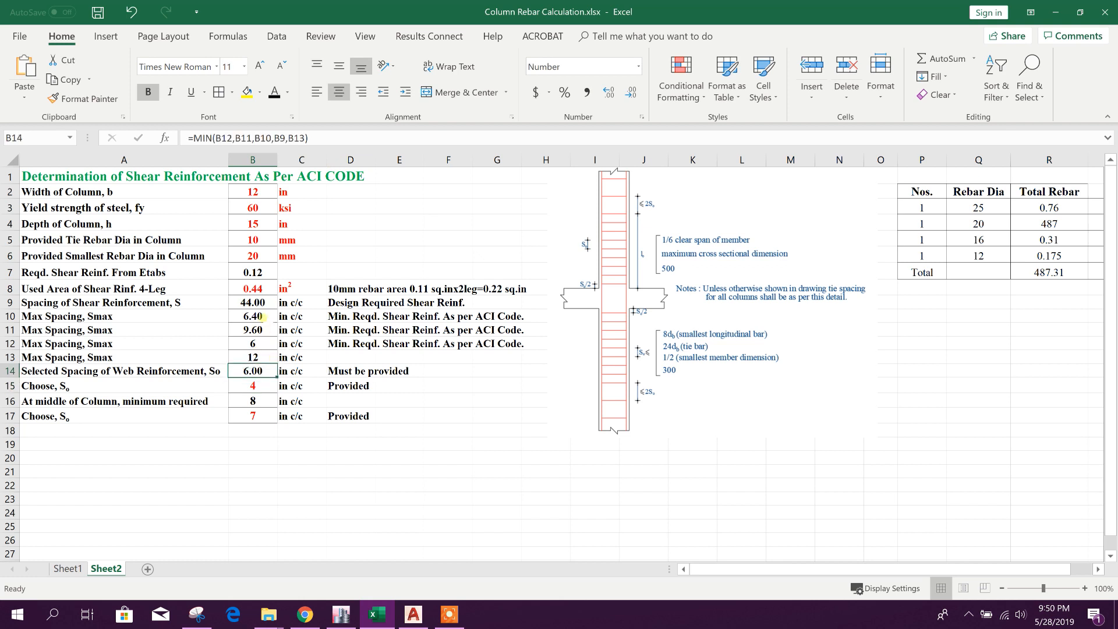
pyautogui.click(262, 316)
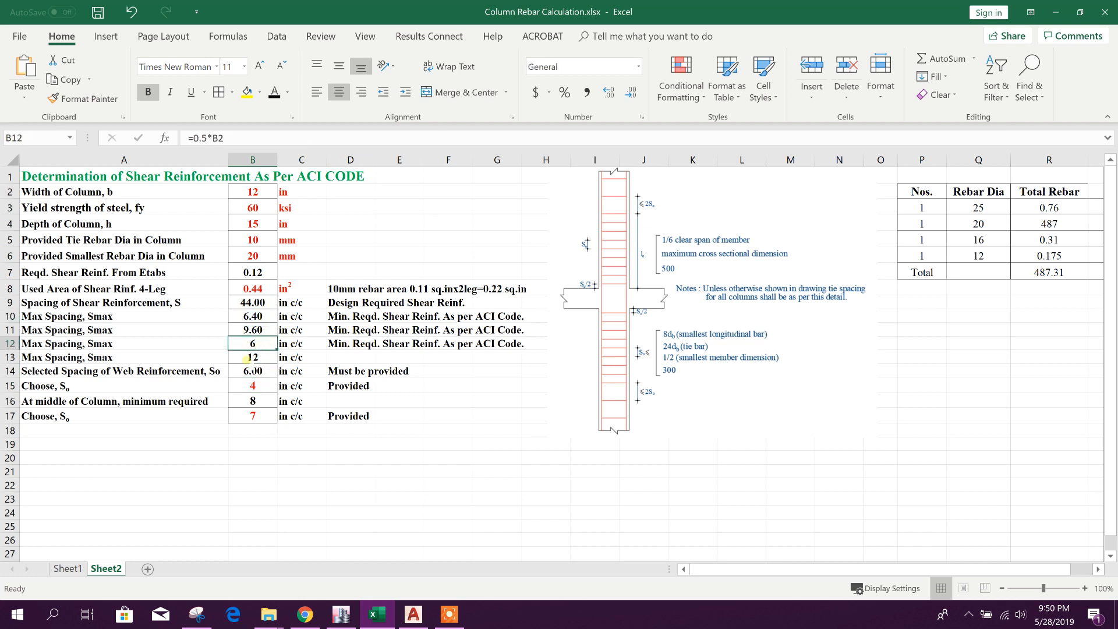
pyautogui.click(265, 370)
# - Compare the selected spacing with the provided So, and review the mid-column spacing requirement and its chosen value
pyautogui.click(186, 382)
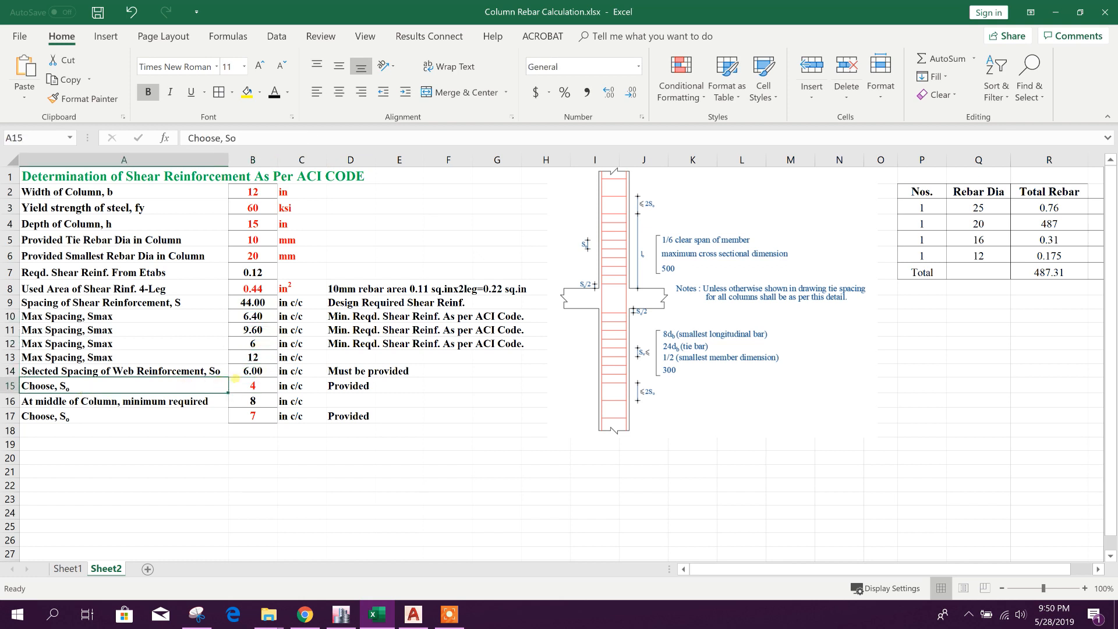
pyautogui.click(252, 385)
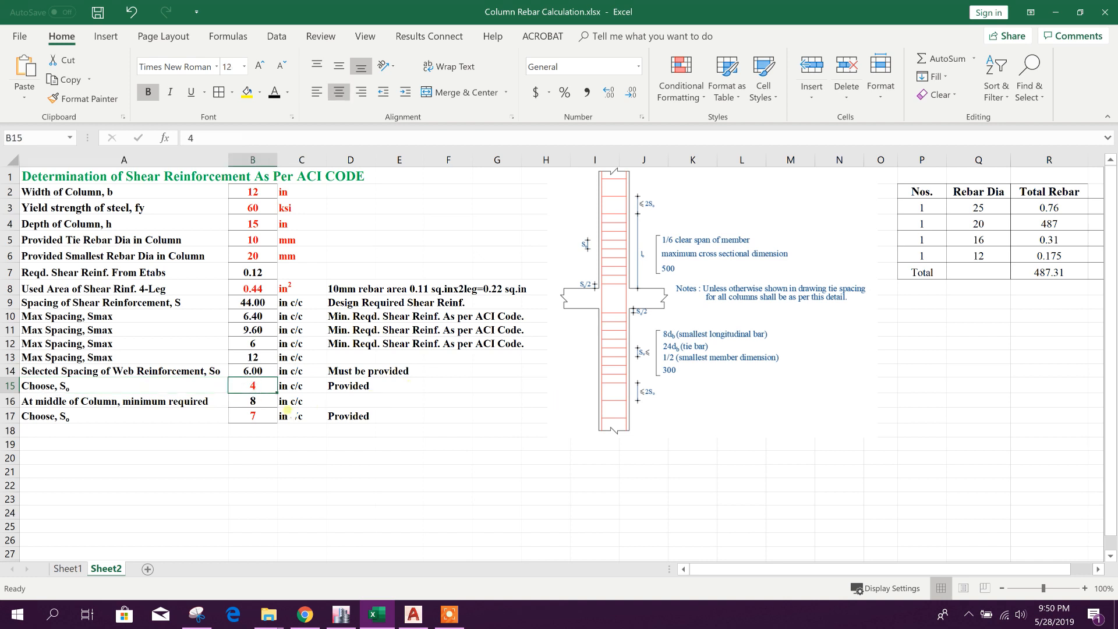
pyautogui.click(348, 387)
pyautogui.moveTo(263, 371); pyautogui.dragTo(388, 373)
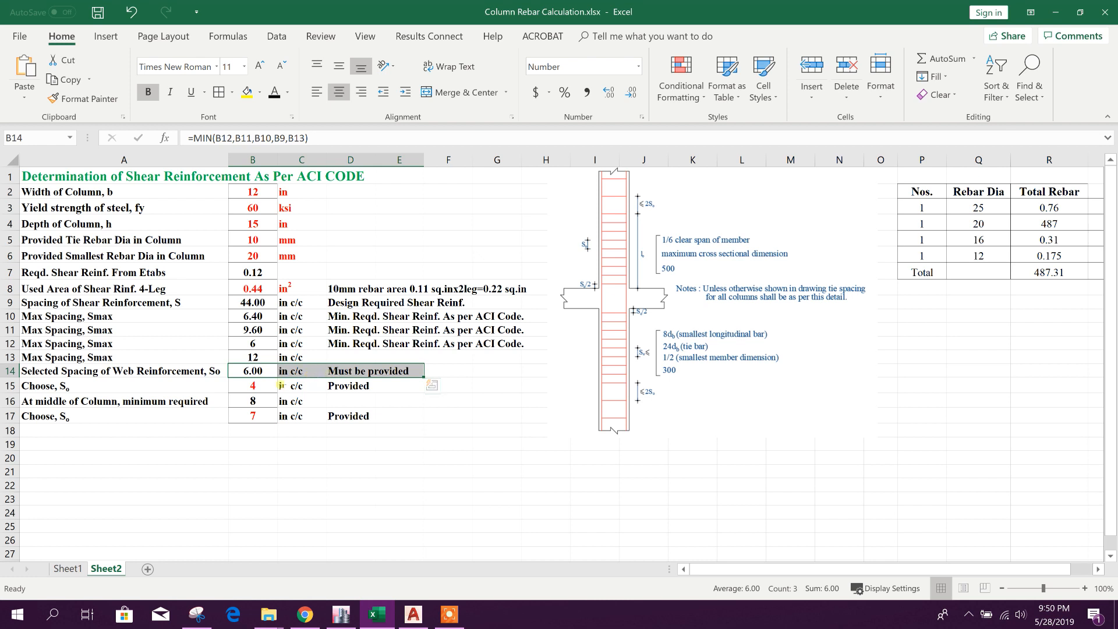
pyautogui.click(270, 386)
pyautogui.click(337, 388)
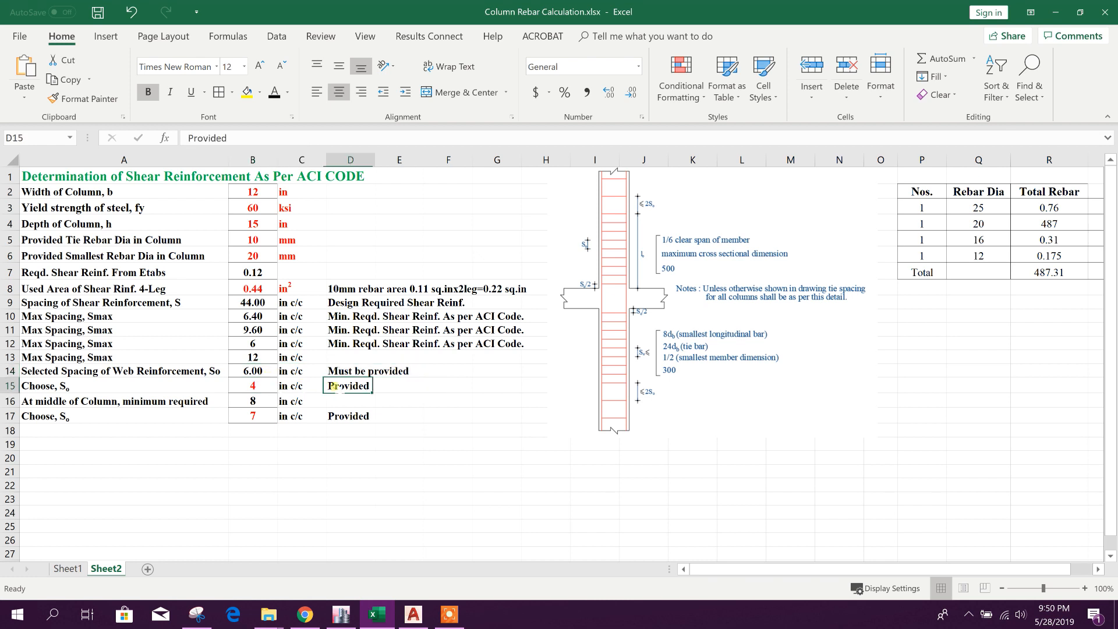
pyautogui.click(257, 382)
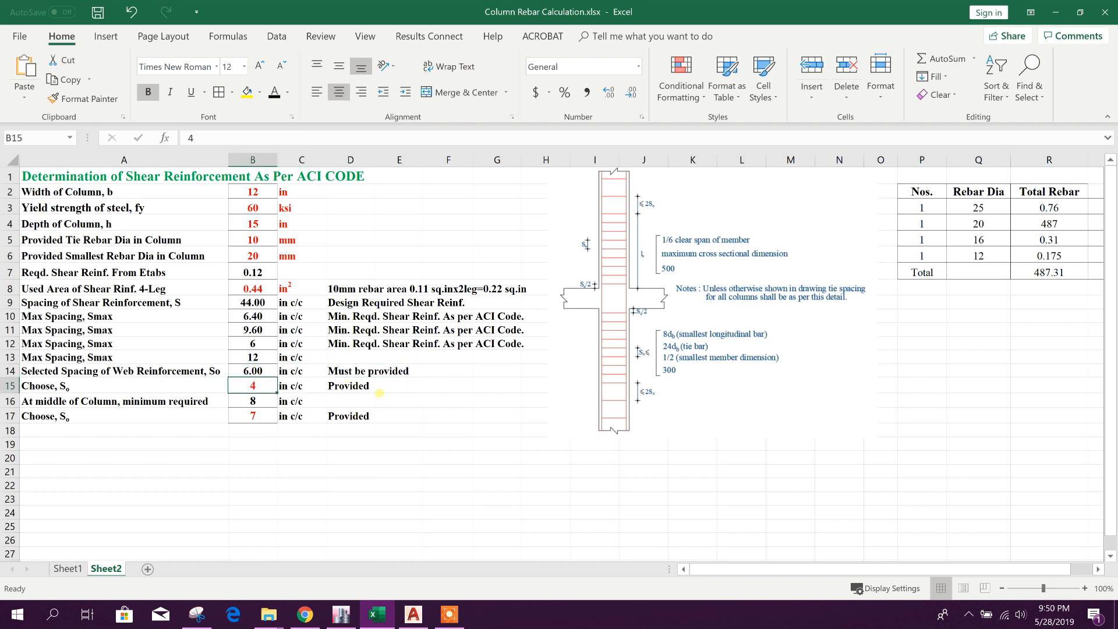
pyautogui.click(258, 371)
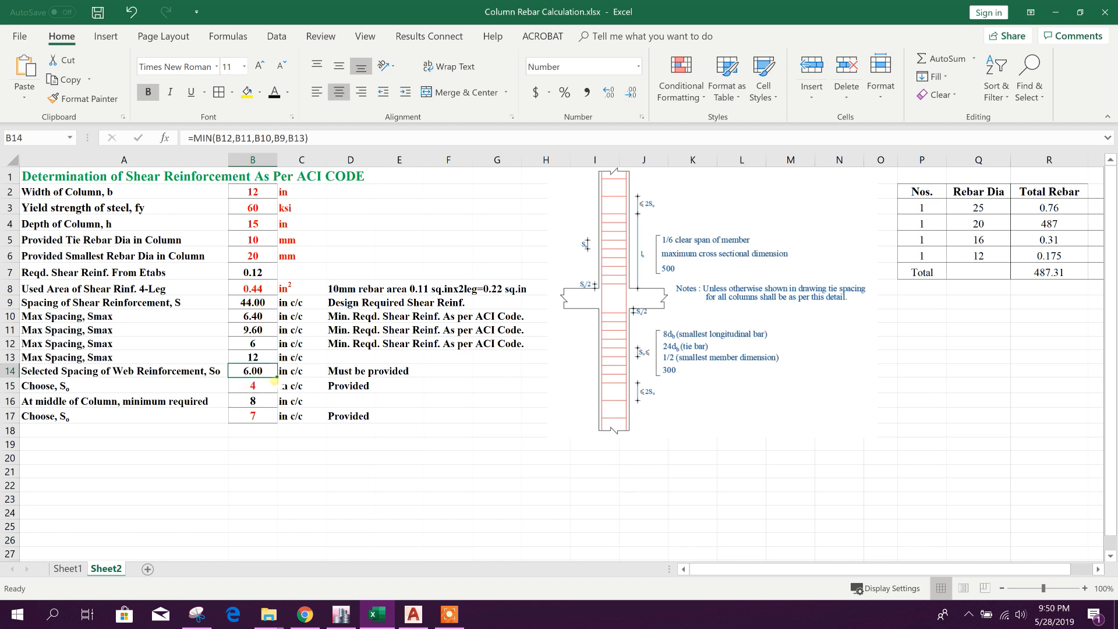
pyautogui.click(264, 387)
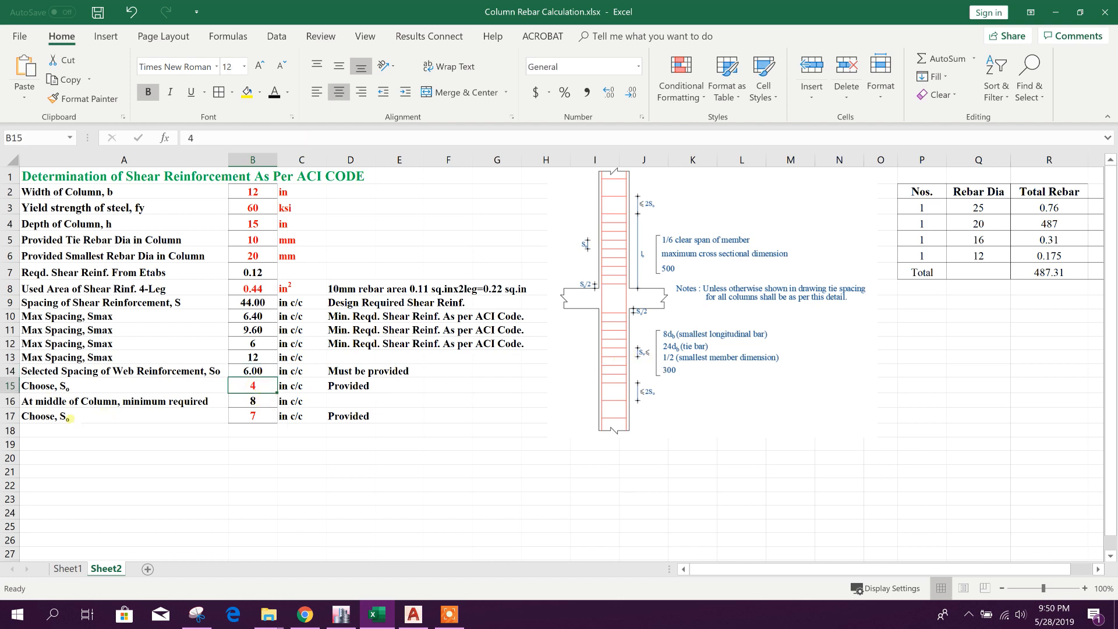
pyautogui.click(159, 402)
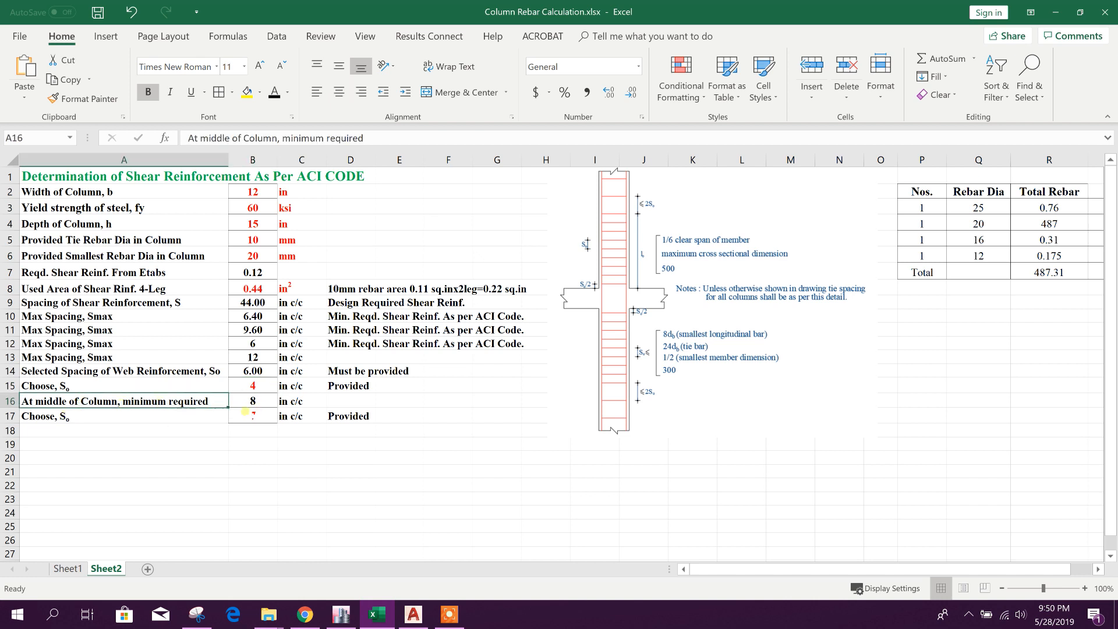
pyautogui.click(270, 402)
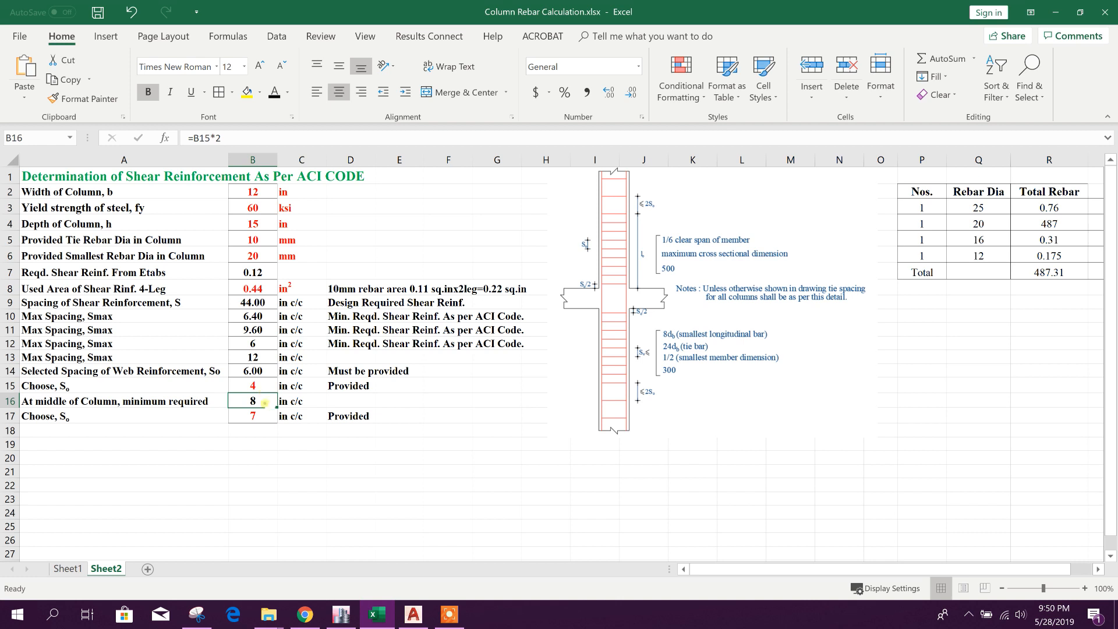
pyautogui.click(138, 419)
pyautogui.press('Right')
pyautogui.click(352, 430)
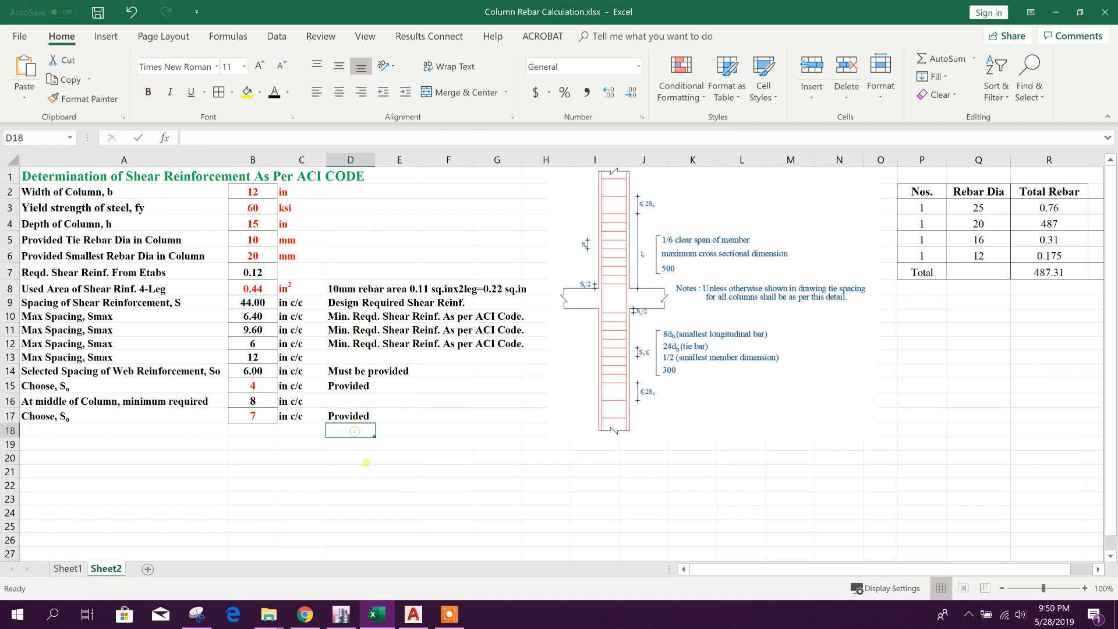
# - Switch to AutoCAD and change the C1 tie label in the GB to 4F column to 4"/7"/4" C/C
pyautogui.click(413, 616)
pyautogui.scroll(-5, 493, 470)
pyautogui.scroll(4, 493, 471)
pyautogui.scroll(-5, 462, 386)
pyautogui.scroll(5, 525, 394)
pyautogui.scroll(-5, 526, 394)
pyautogui.scroll(4, 549, 450)
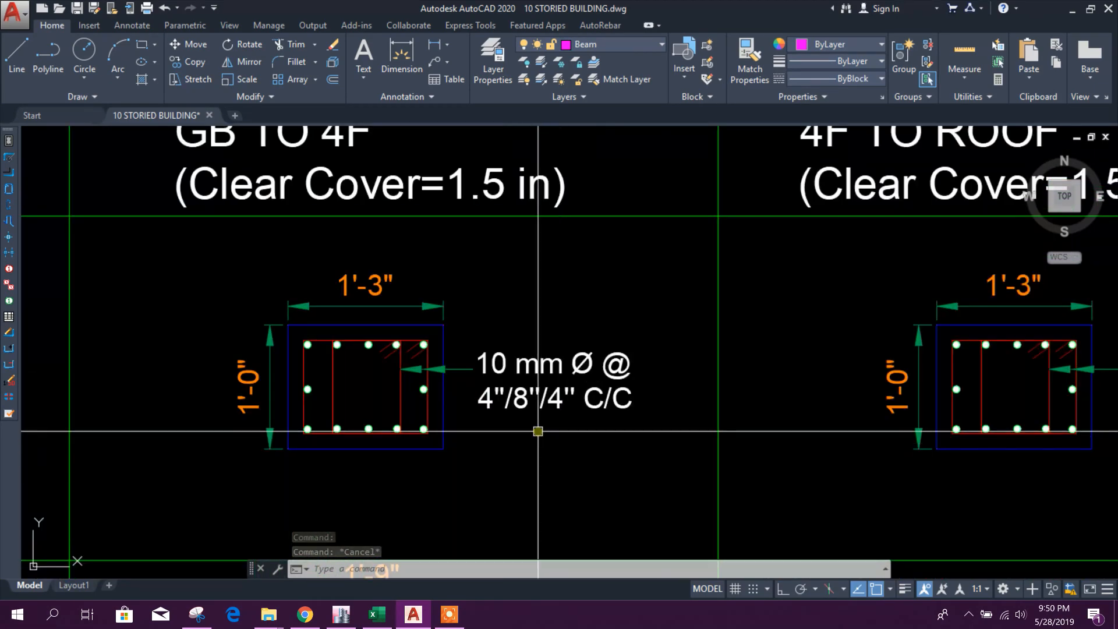
pyautogui.scroll(2, 519, 417)
pyautogui.click(486, 393)
pyautogui.press('Escape')
pyautogui.click(476, 387)
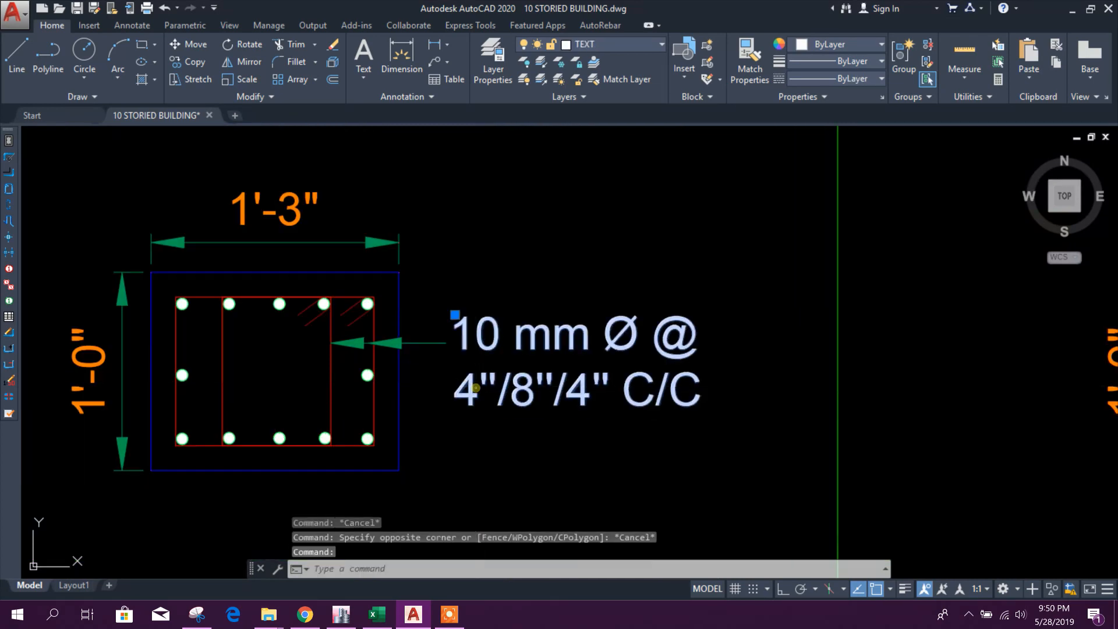
pyautogui.doubleClick(476, 387)
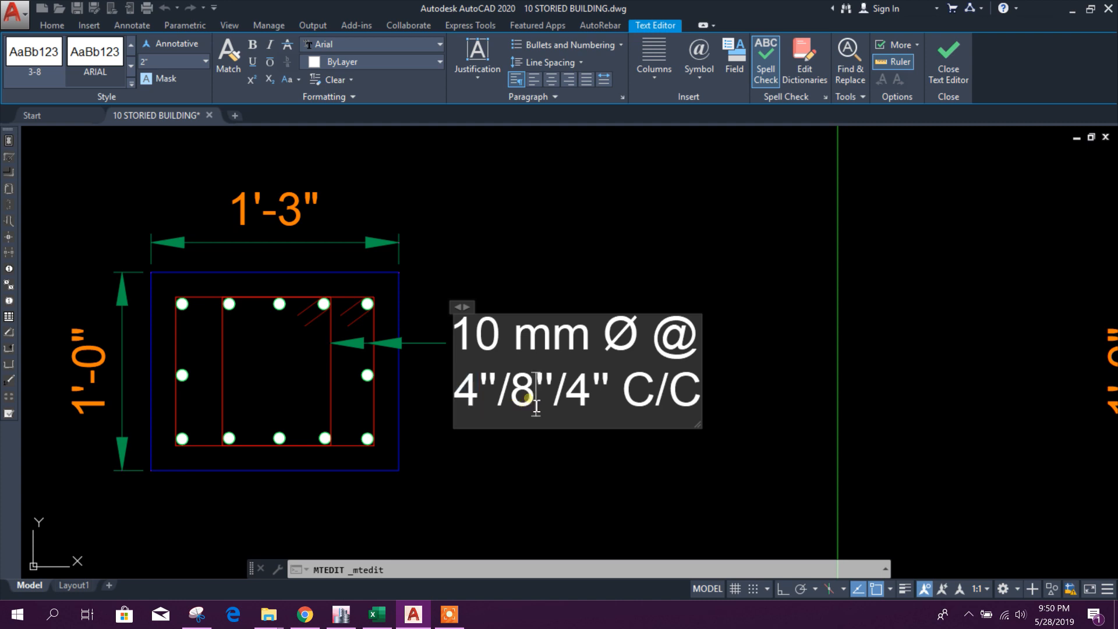
pyautogui.moveTo(536, 406); pyautogui.dragTo(522, 402)
pyautogui.write('7')
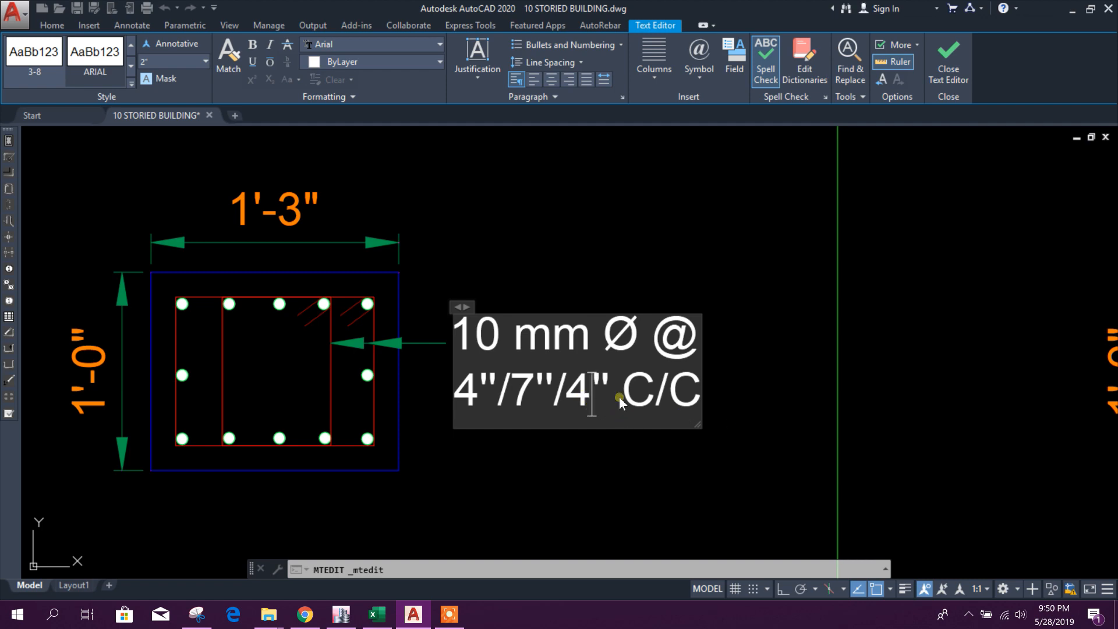
pyautogui.click(806, 392)
# - Examine the tie spacing around the beam joint in the column confinement detail for earthquake loading
pyautogui.scroll(-8, 679, 480)
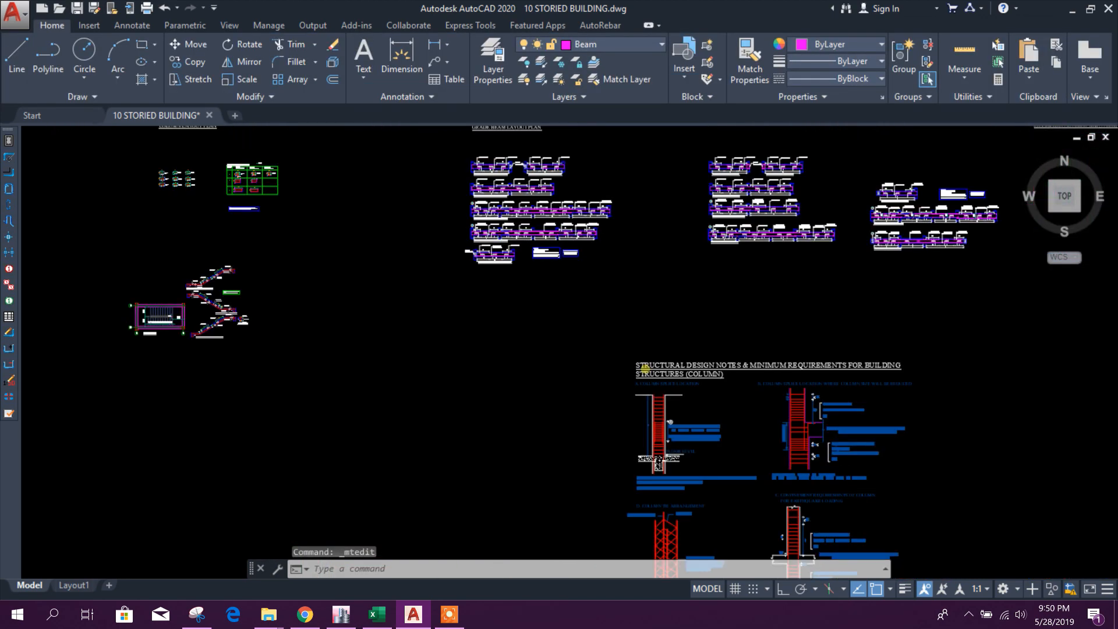
pyautogui.scroll(6, 645, 371)
pyautogui.scroll(-4, 740, 320)
pyautogui.scroll(5, 668, 441)
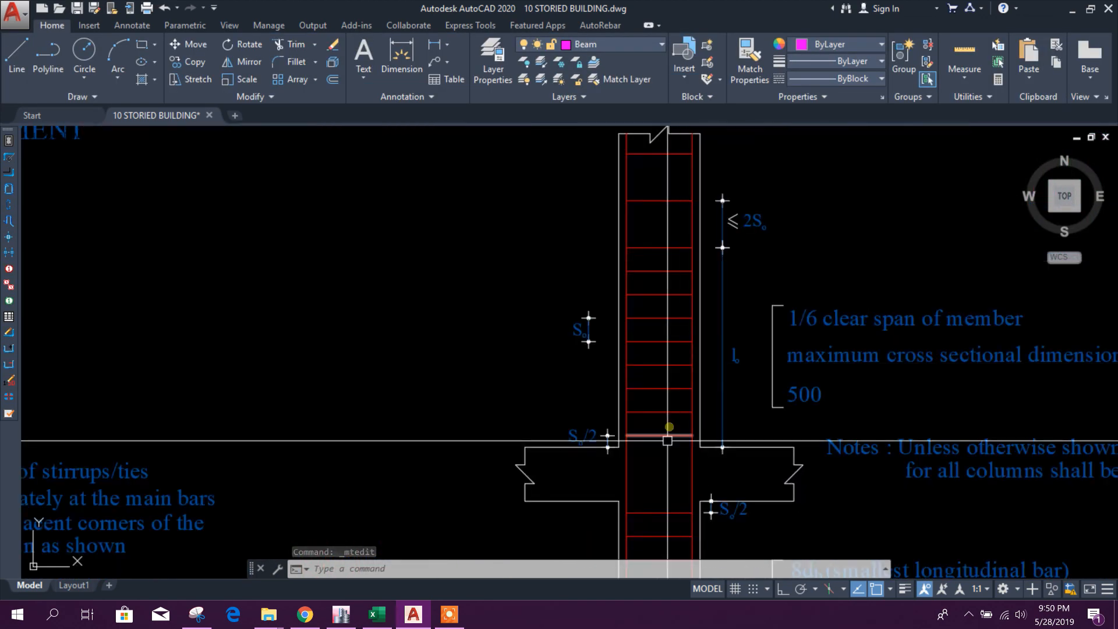
pyautogui.moveTo(678, 396); pyautogui.dragTo(672, 339, button='middle')
pyautogui.moveTo(718, 391)
pyautogui.mouseDown(button='middle')
pyautogui.moveTo(709, 267)
pyautogui.moveTo(688, 359)
pyautogui.mouseUp(button='middle')
pyautogui.scroll(-2, 699, 311)
pyautogui.scroll(3, 687, 335)
pyautogui.scroll(-3, 571, 382)
pyautogui.scroll(2, 596, 321)
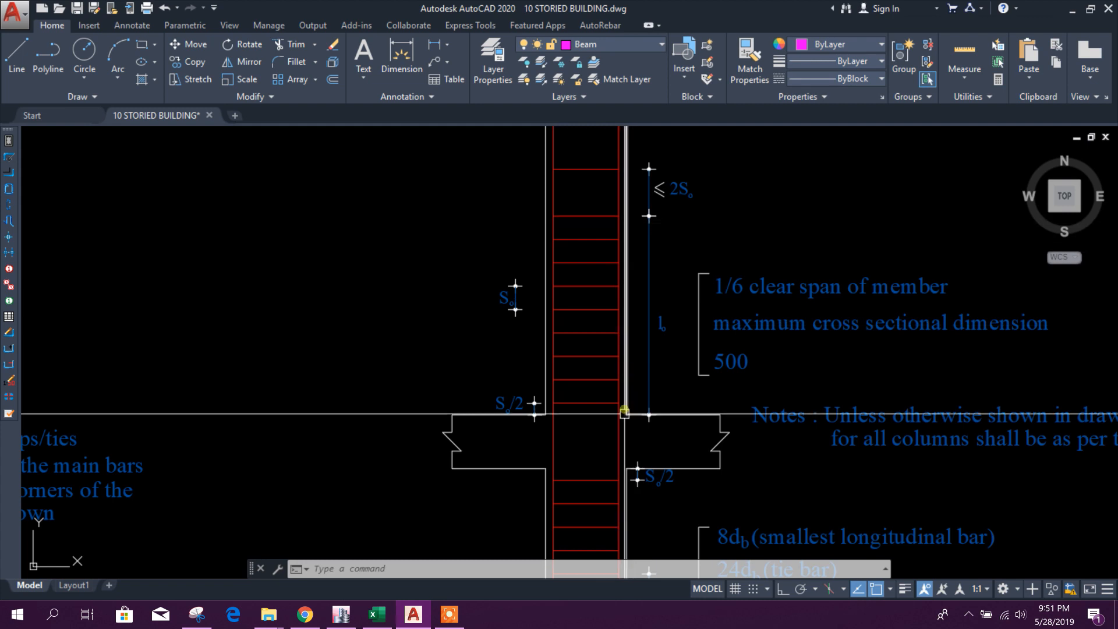
# - Examine the criteria for the confinement length lo and the 2So spacing beyond it in the earthquake confinement detail
pyautogui.moveTo(798, 316); pyautogui.dragTo(607, 326, button='middle')
pyautogui.scroll(2, 606, 326)
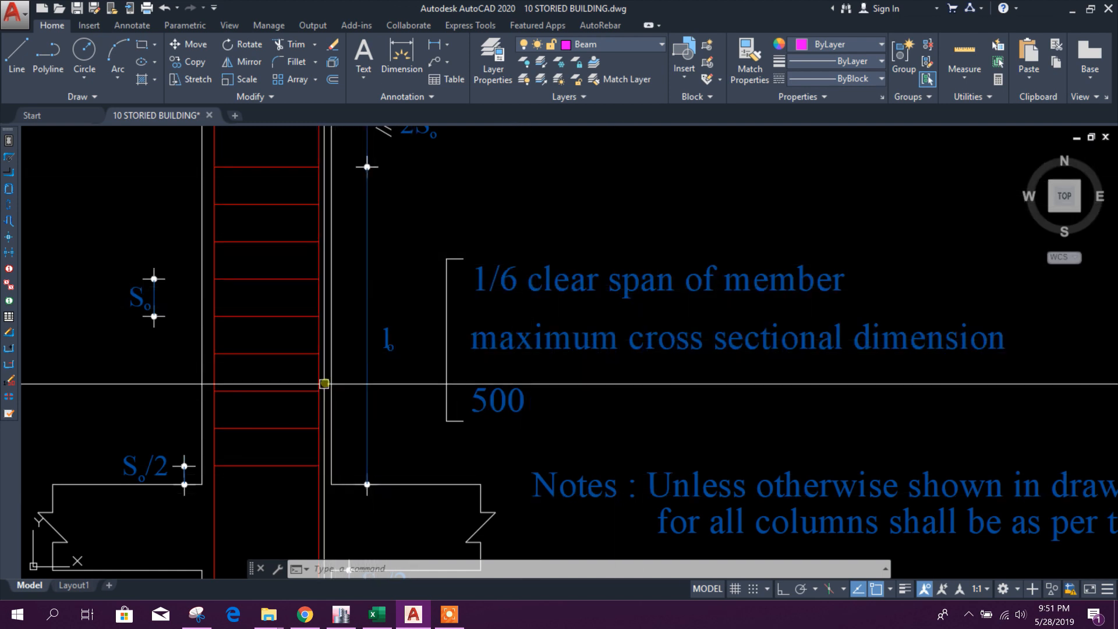
pyautogui.moveTo(257, 370); pyautogui.dragTo(378, 372, button='middle')
pyautogui.scroll(-5, 408, 350)
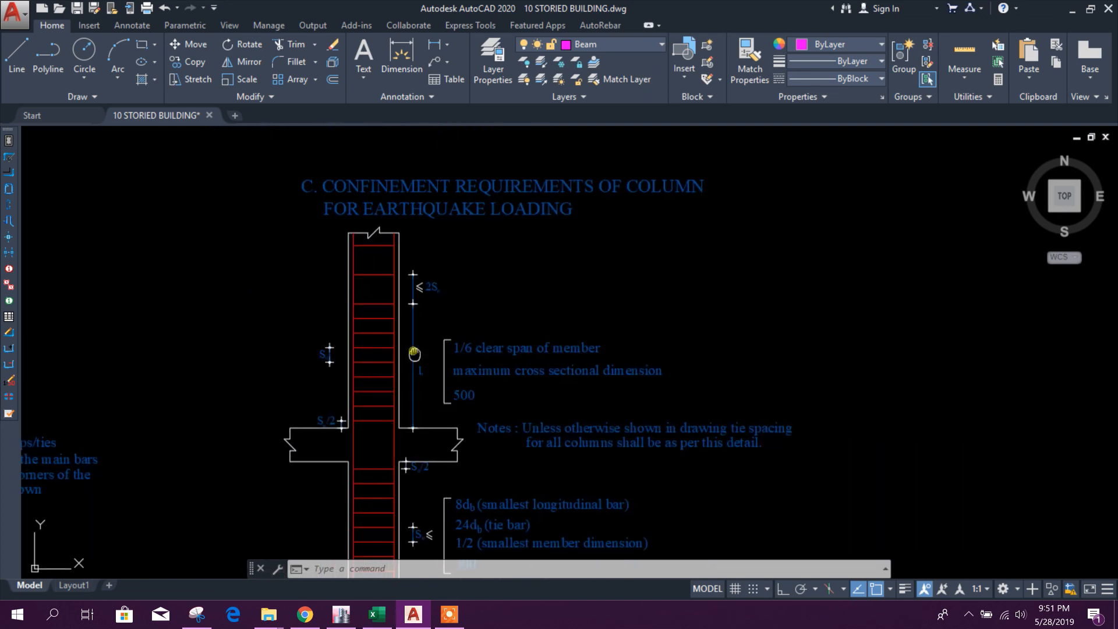
pyautogui.scroll(5, 403, 339)
pyautogui.scroll(2, 499, 318)
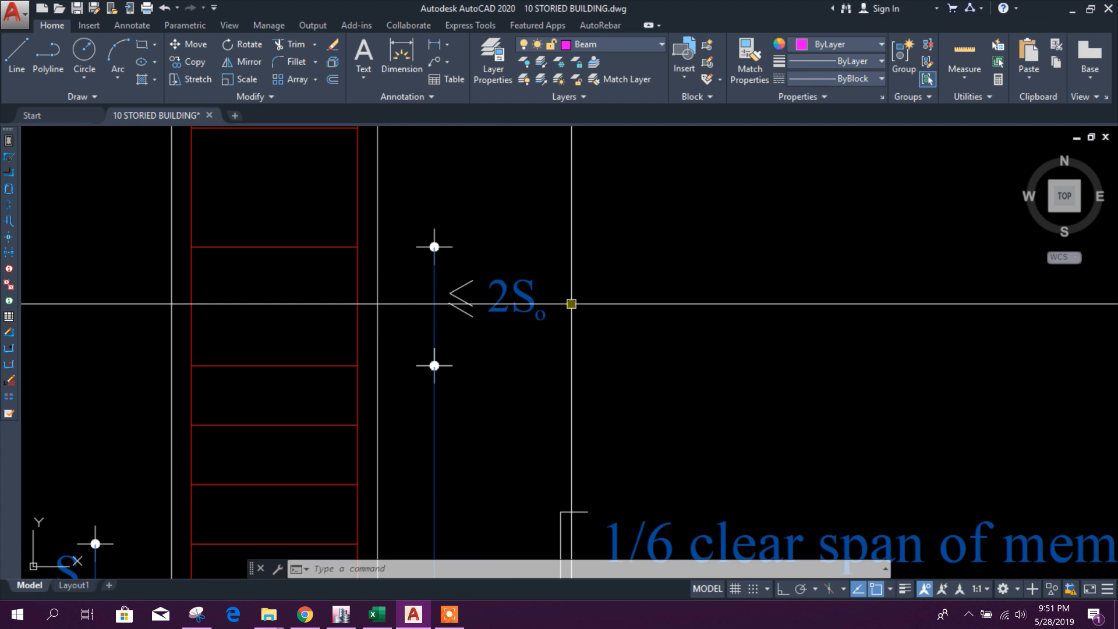
pyautogui.scroll(-5, 568, 314)
pyautogui.scroll(1, 559, 338)
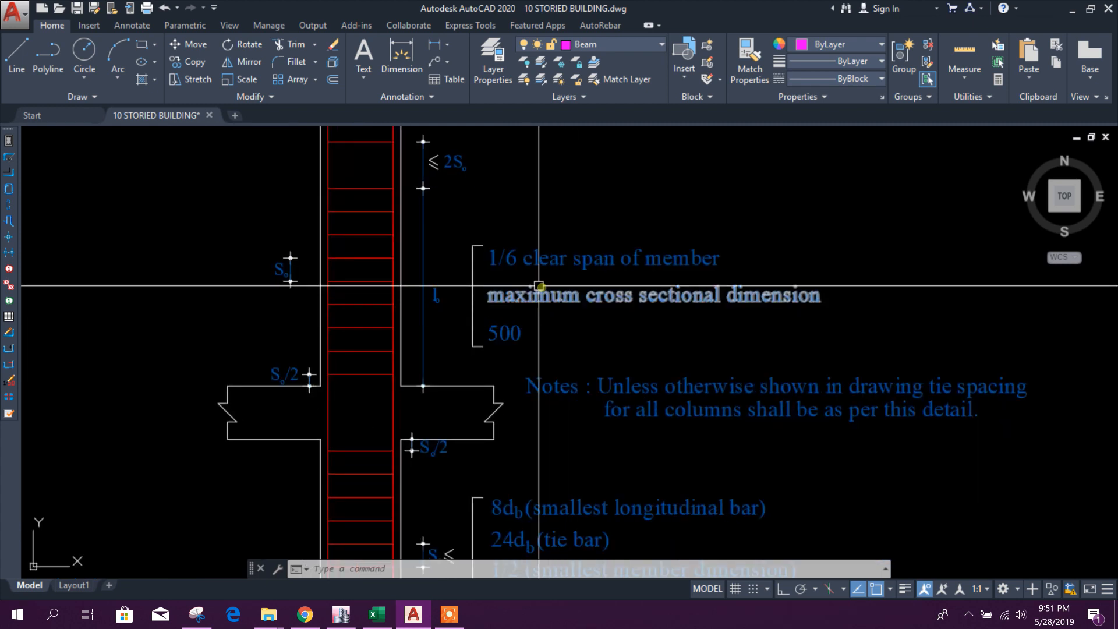
pyautogui.scroll(4, 539, 285)
pyautogui.scroll(-2, 559, 360)
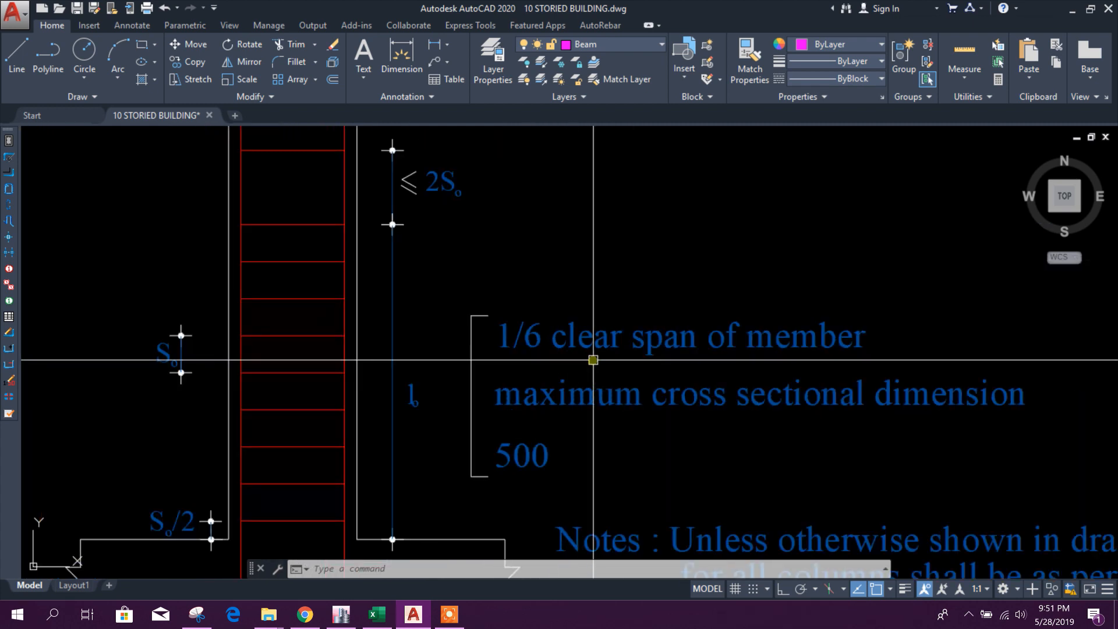
pyautogui.scroll(2, 593, 360)
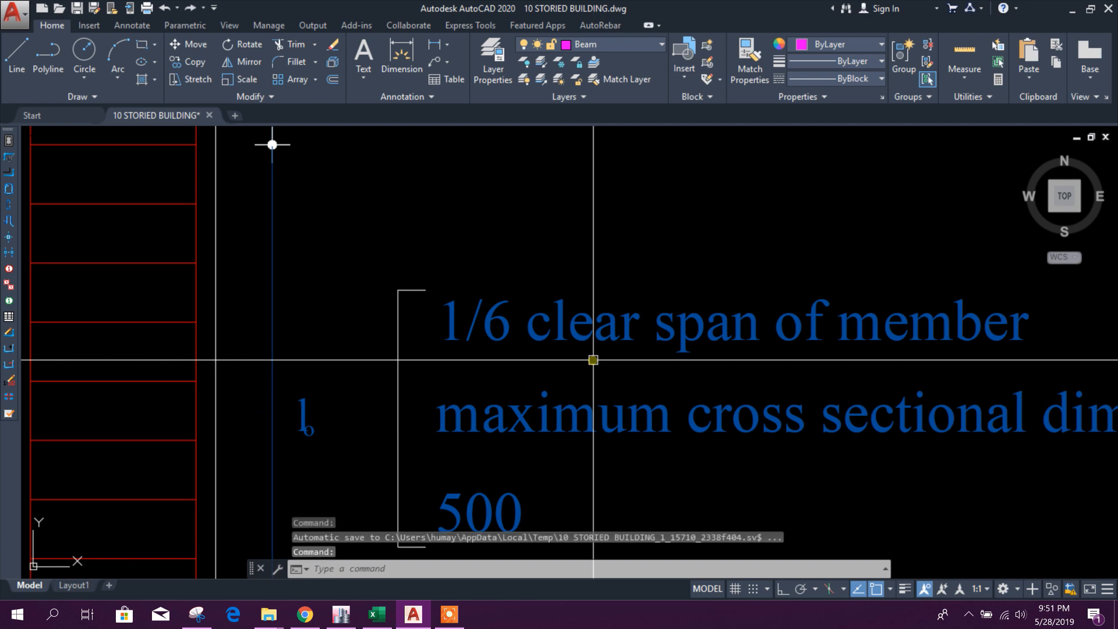
pyautogui.scroll(-4, 593, 360)
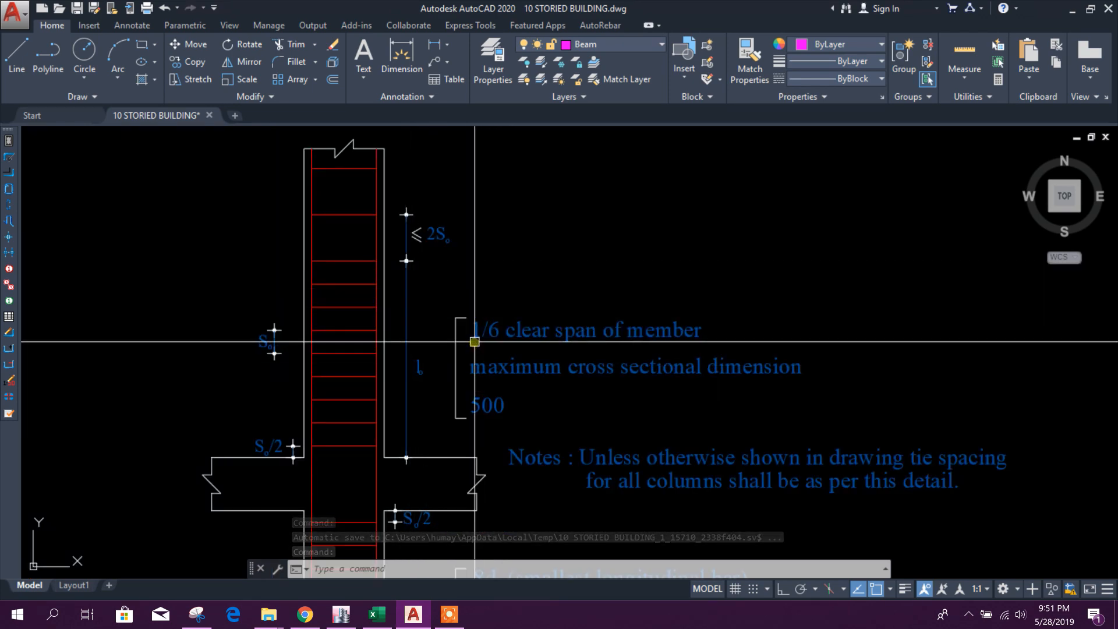
pyautogui.scroll(4, 469, 338)
pyautogui.scroll(-2, 515, 354)
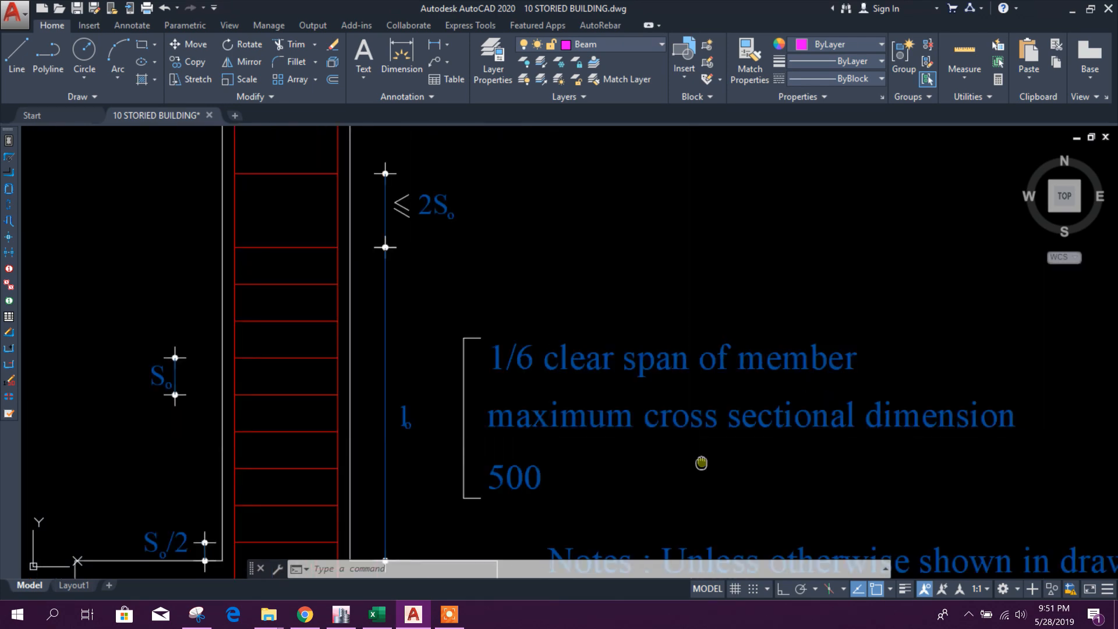
pyautogui.moveTo(701, 465); pyautogui.dragTo(569, 425, button='middle')
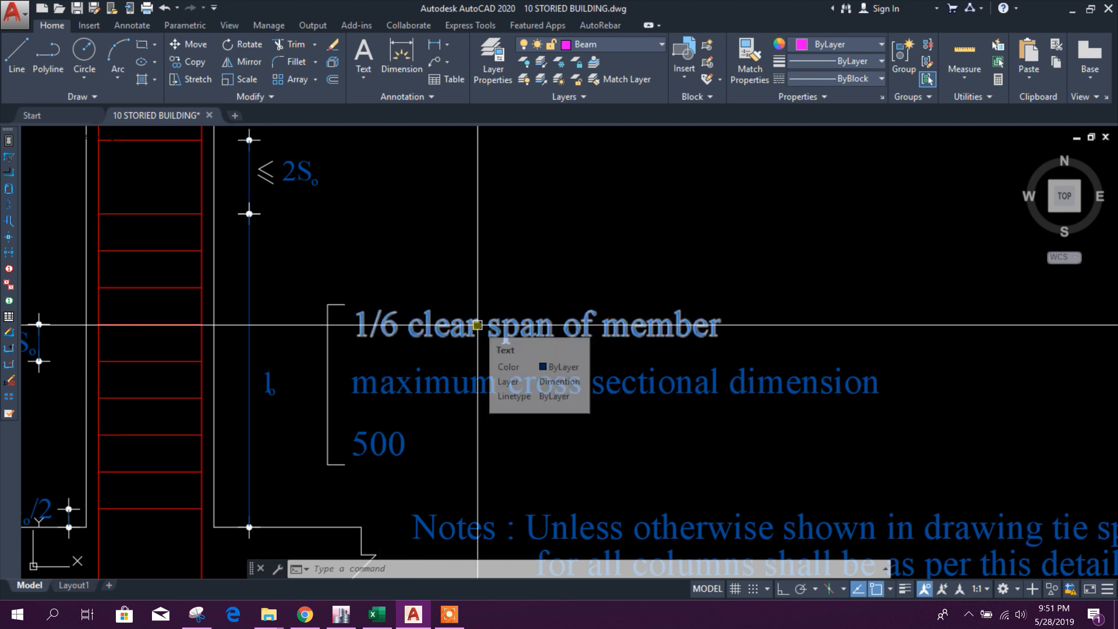
pyautogui.moveTo(362, 453)
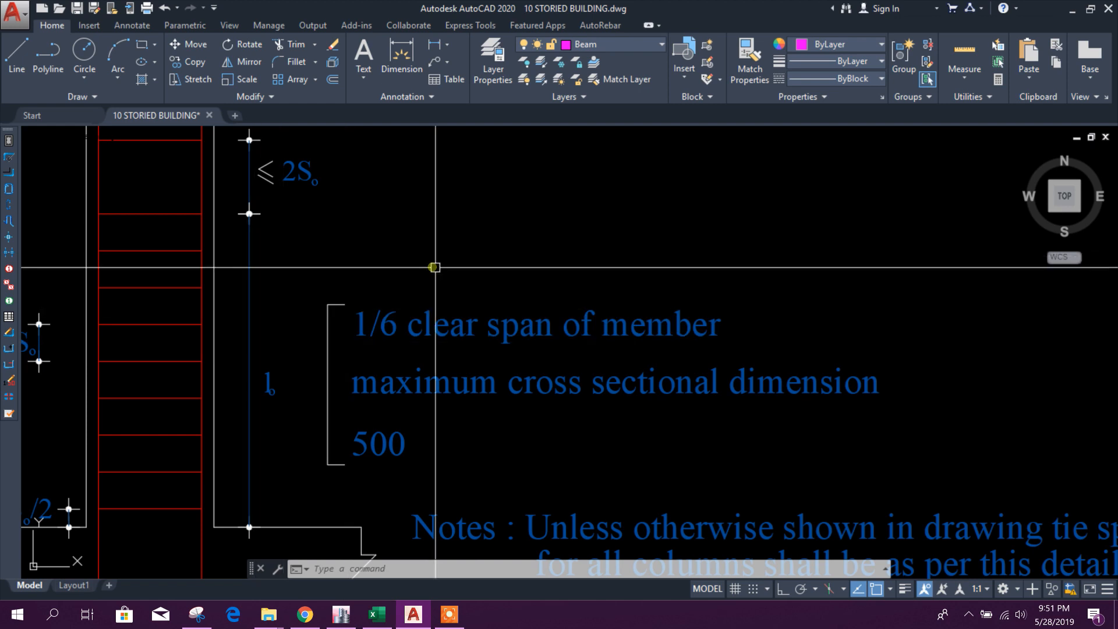
pyautogui.moveTo(295, 378); pyautogui.dragTo(444, 380, button='middle')
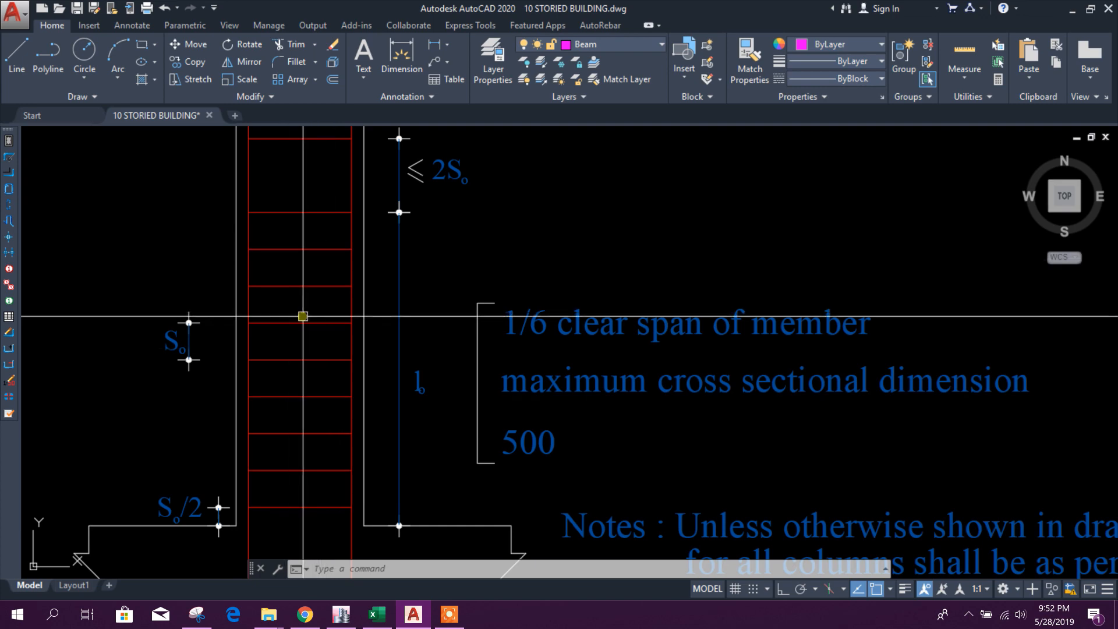
pyautogui.moveTo(343, 325); pyautogui.dragTo(413, 520, button='middle')
pyautogui.scroll(-1, 412, 297)
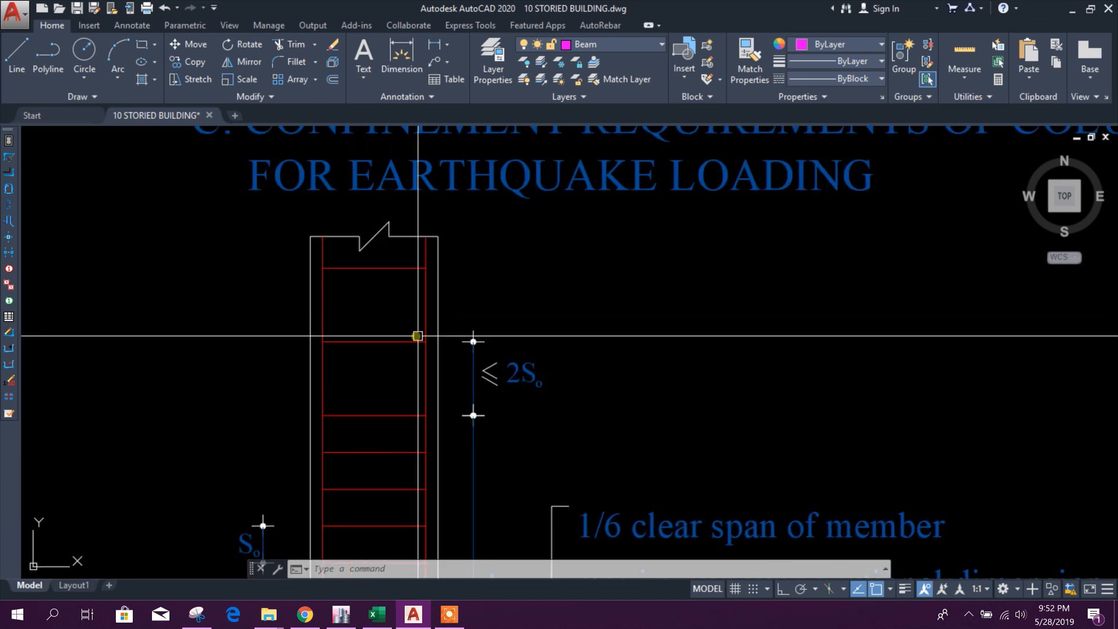
# - Change the C1 tie label in the 4F to Roof column of the schedule to 4"/7"/4" C/C
pyautogui.scroll(-4, 650, 423)
pyautogui.scroll(-5, 650, 424)
pyautogui.moveTo(325, 315); pyautogui.dragTo(531, 544, button='middle')
pyautogui.scroll(10, 507, 470)
pyautogui.scroll(5, 682, 281)
pyautogui.moveTo(681, 280); pyautogui.dragTo(426, 457, button='middle')
pyautogui.moveTo(728, 452); pyautogui.dragTo(409, 466, button='middle')
pyautogui.doubleClick(680, 397)
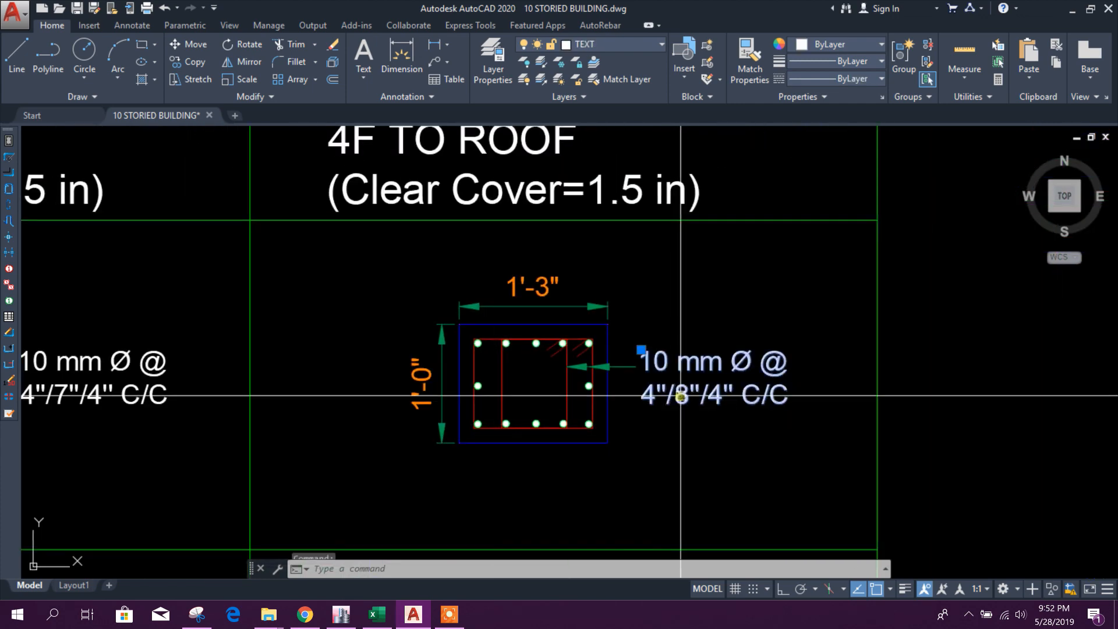
pyautogui.doubleClick(688, 406)
pyautogui.press('Escape')
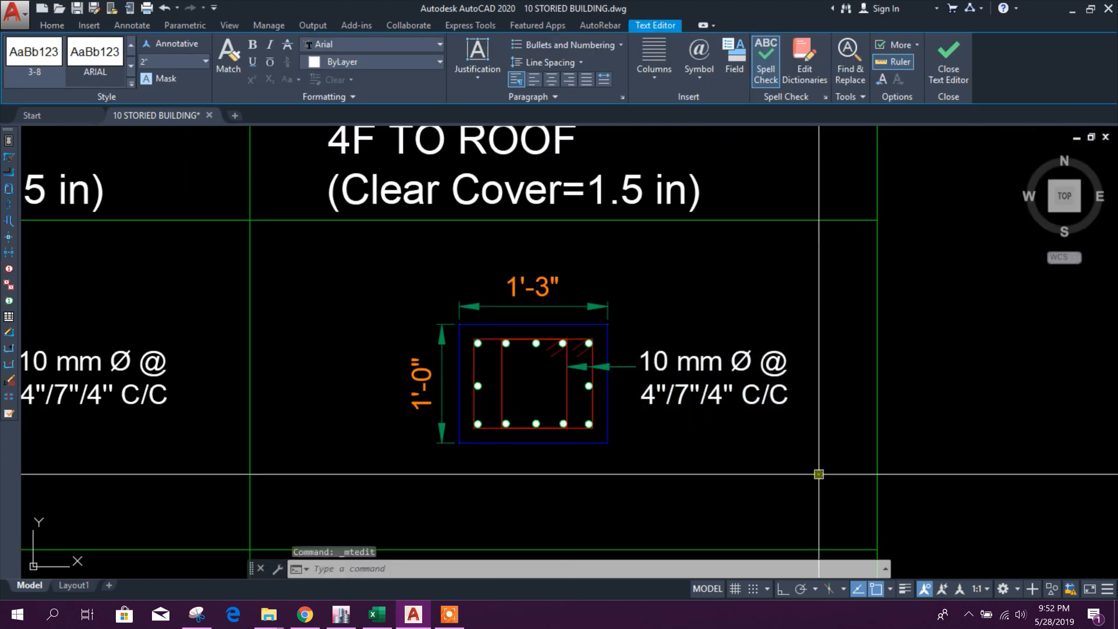
# - Review C1's tie spacing labels across all the storey ranges in the column reinforcement schedule
pyautogui.scroll(-4, 751, 460)
pyautogui.moveTo(706, 474)
pyautogui.mouseDown(button='middle')
pyautogui.moveTo(705, 440)
pyautogui.moveTo(784, 408)
pyautogui.mouseUp(button='middle')
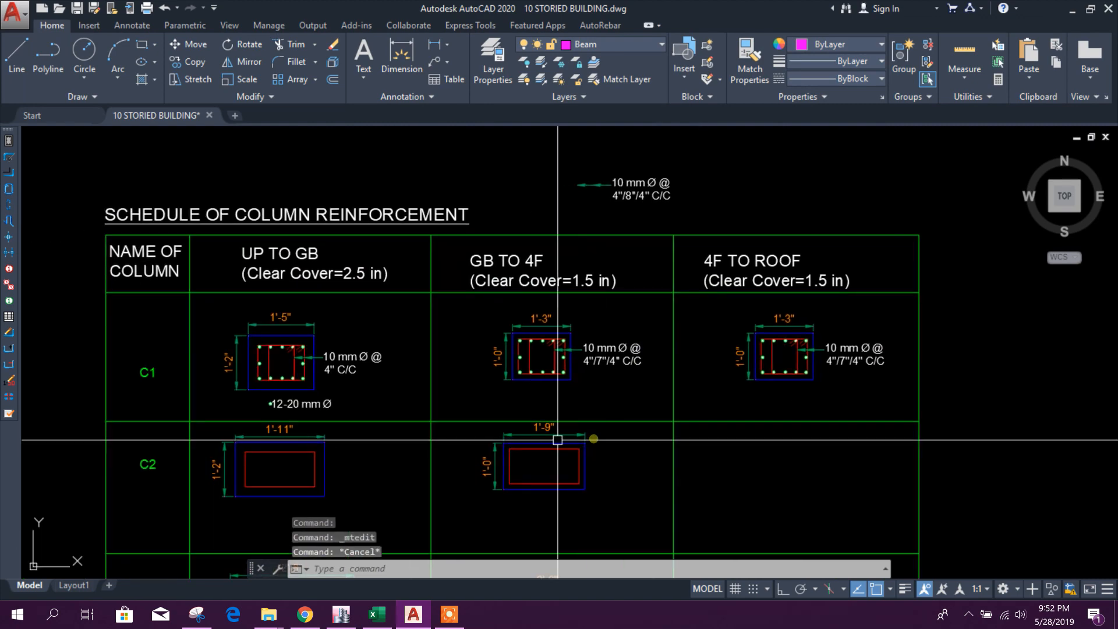
pyautogui.scroll(4, 205, 370)
pyautogui.scroll(-4, 475, 405)
pyautogui.scroll(2, 432, 404)
pyautogui.moveTo(699, 433); pyautogui.dragTo(532, 404, button='middle')
pyautogui.scroll(-2, 603, 397)
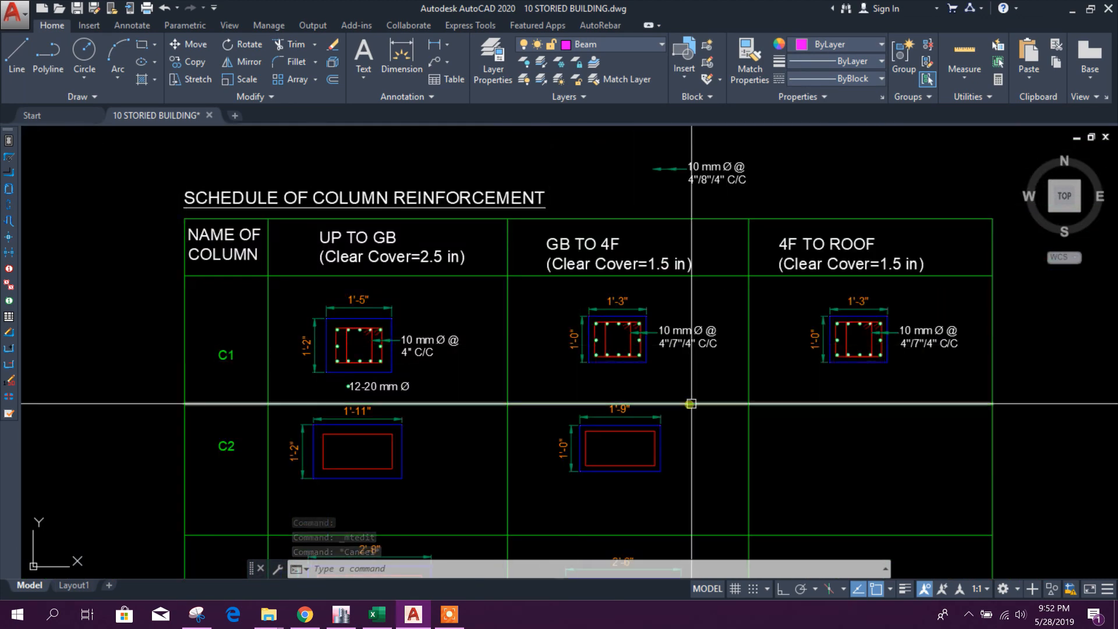
pyautogui.moveTo(766, 392); pyautogui.dragTo(621, 412, button='middle')
pyautogui.scroll(-2, 797, 376)
pyautogui.scroll(2, 420, 471)
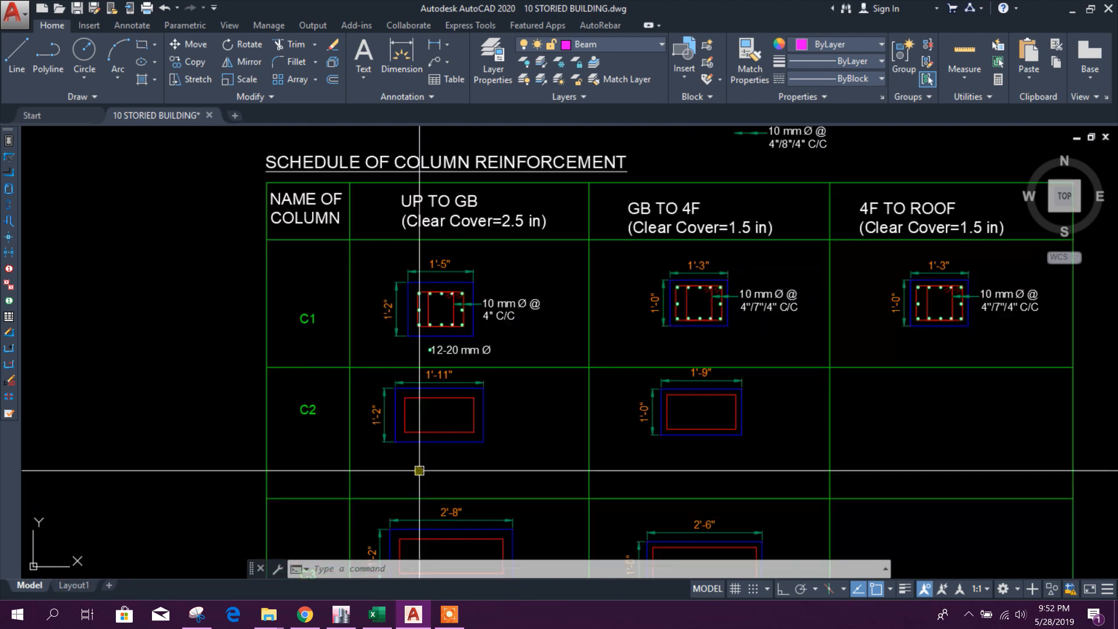
# - Examine the C2 sections in the schedule against the detailed C1 sections above them
pyautogui.moveTo(420, 471); pyautogui.dragTo(489, 411, button='middle')
pyautogui.scroll(2, 489, 410)
pyautogui.click(602, 430)
pyautogui.press('Escape')
pyautogui.moveTo(546, 371); pyautogui.dragTo(536, 427, button='middle')
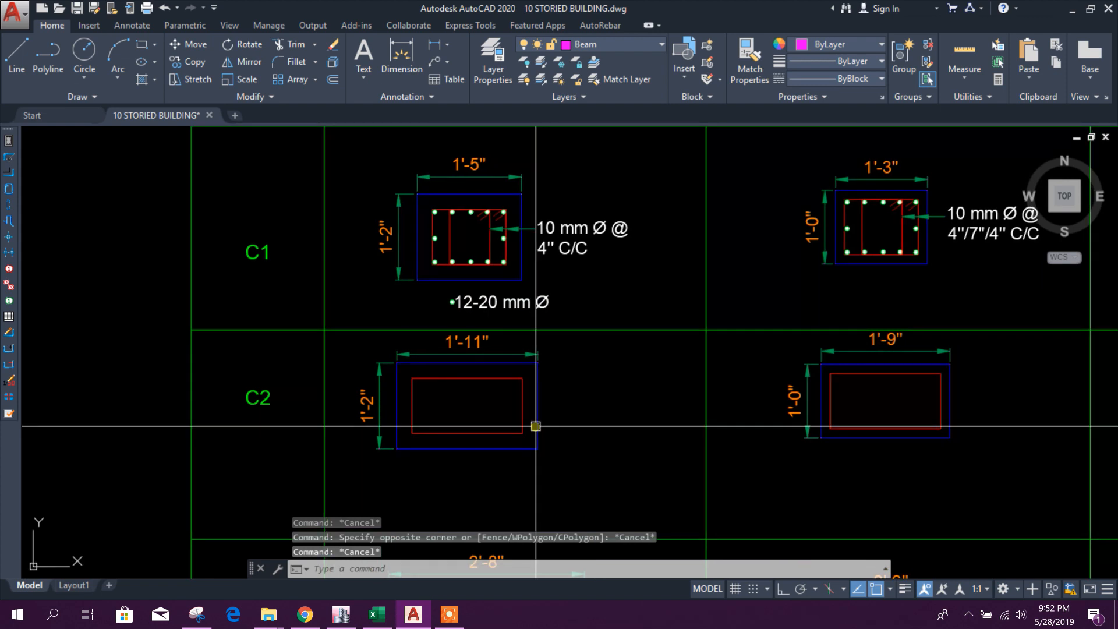
pyautogui.press('Escape')
pyautogui.press('Escape')
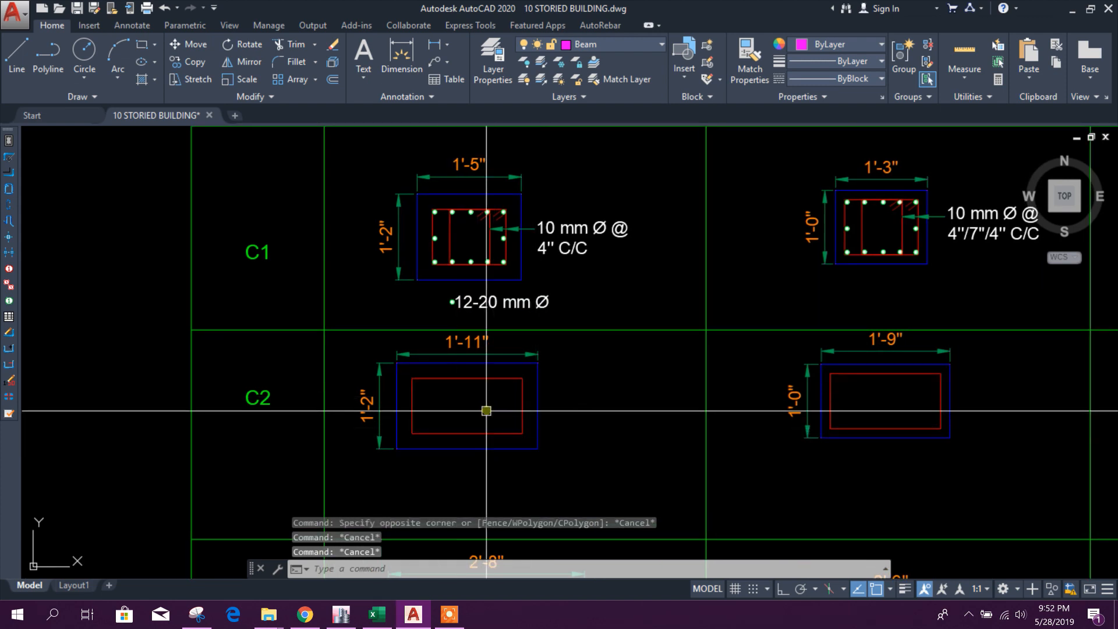
pyautogui.moveTo(490, 474); pyautogui.dragTo(481, 427, button='middle')
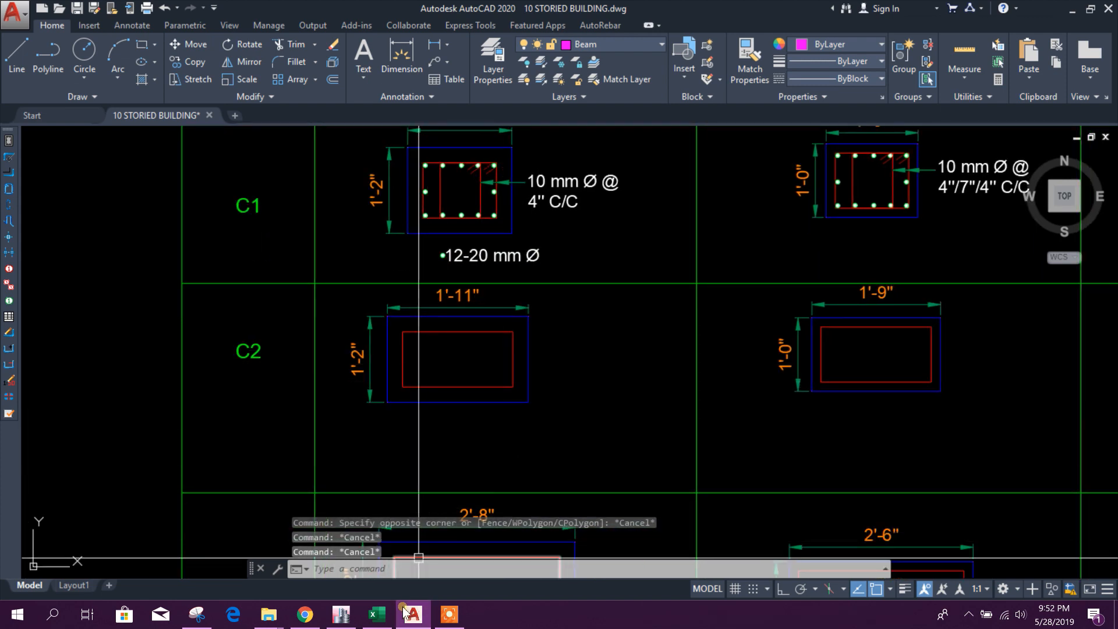
# - Switch to ETABS and display the Longitudinal Reinforcing design output in the GB 3-D view
pyautogui.click(334, 617)
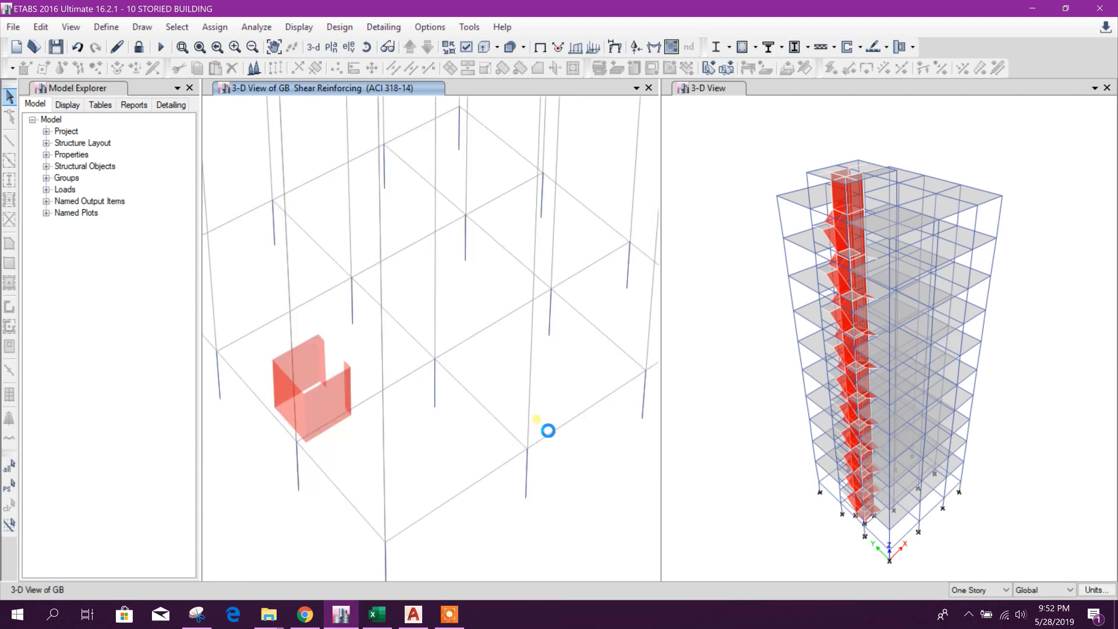
pyautogui.click(755, 48)
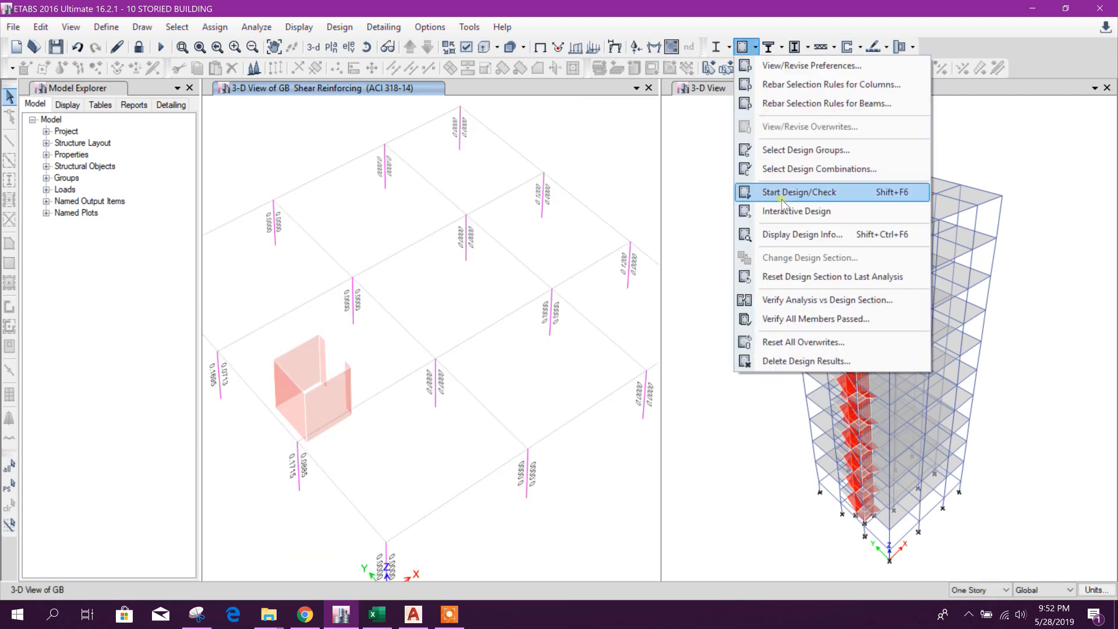
pyautogui.click(803, 234)
pyautogui.click(595, 298)
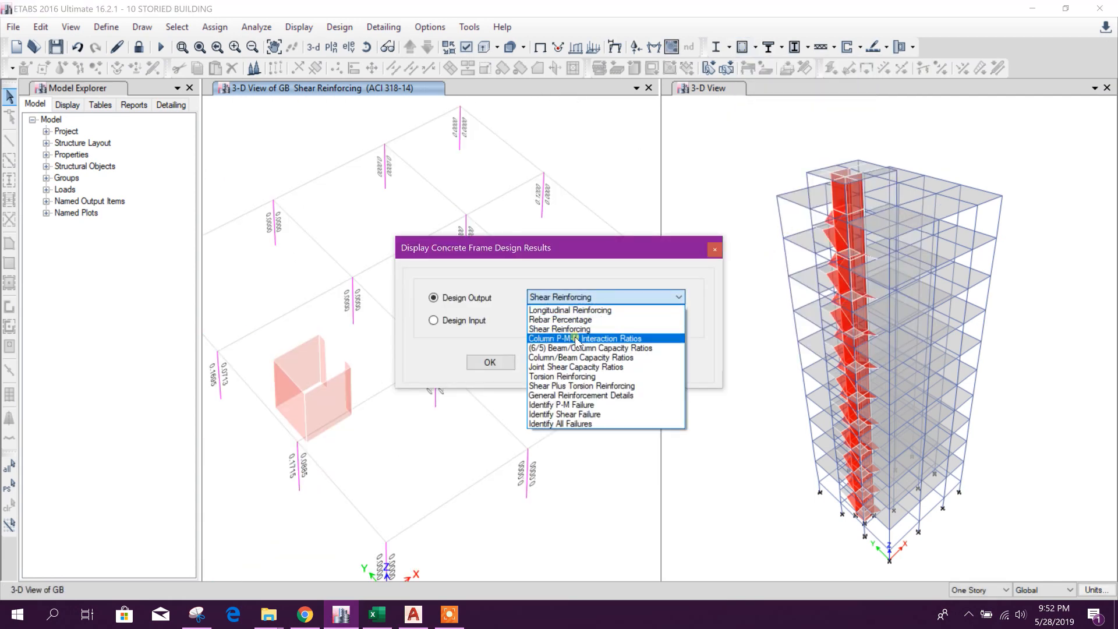
pyautogui.click(637, 362)
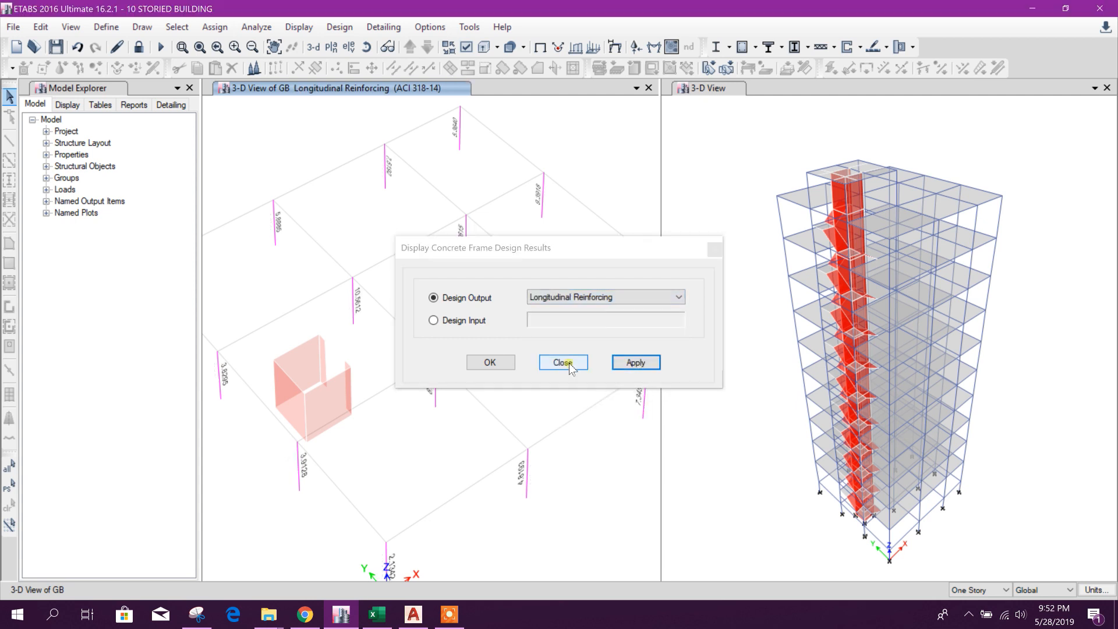
pyautogui.click(563, 362)
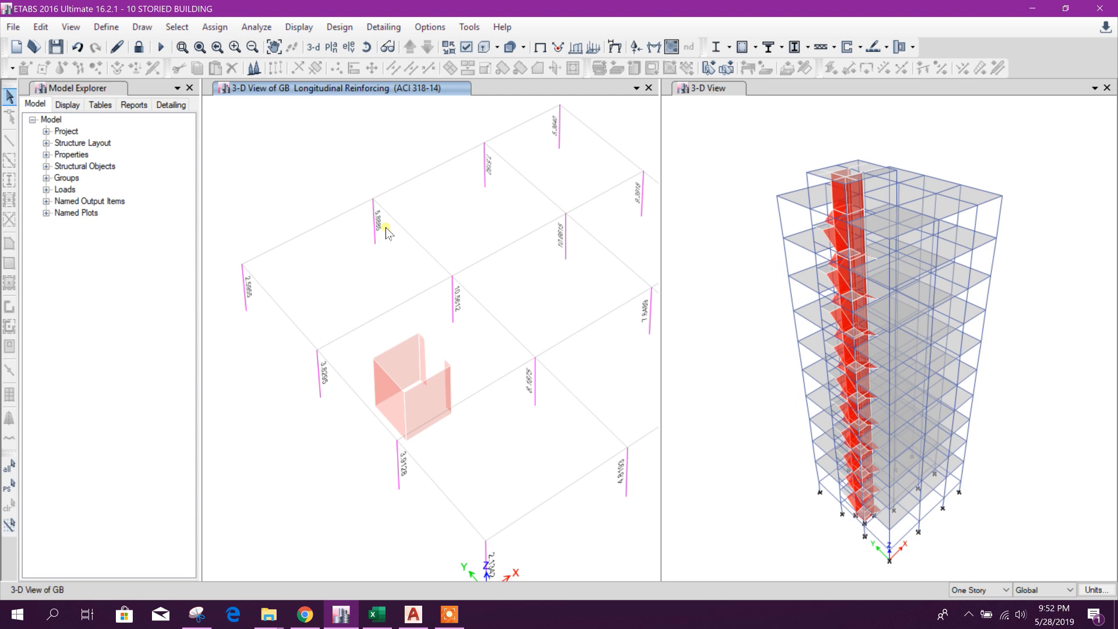
# - Inspect the longitudinal reinforcement of the GB columns, and switch to the Column Rebar Calculation workbook in Excel
pyautogui.moveTo(556, 362); pyautogui.dragTo(395, 335, button='middle')
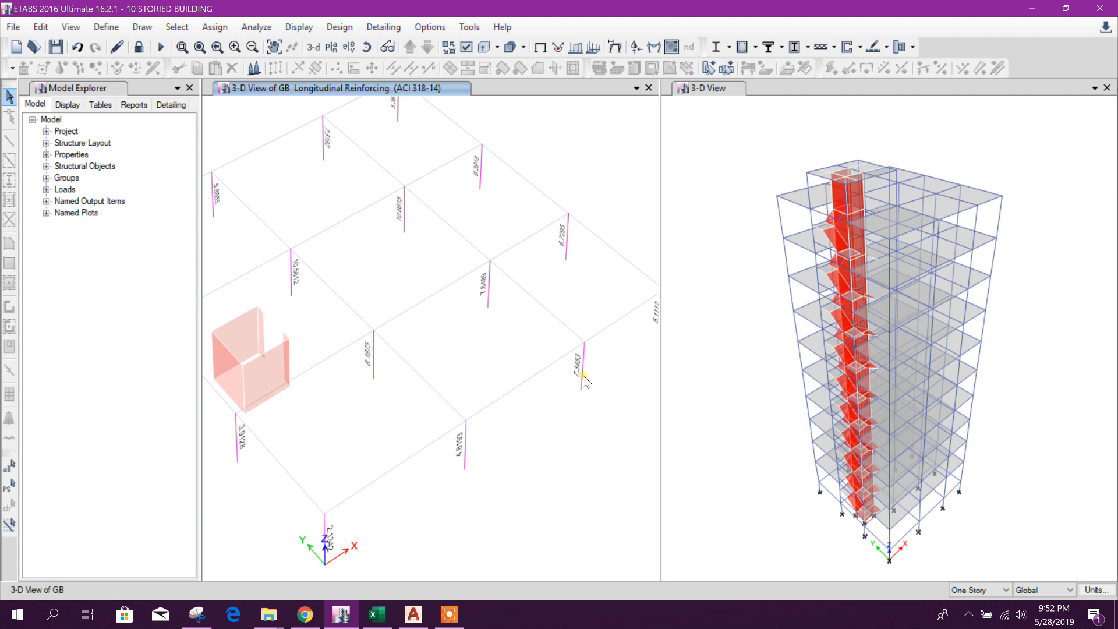
pyautogui.moveTo(445, 515); pyautogui.dragTo(565, 464, button='middle')
pyautogui.moveTo(266, 354); pyautogui.dragTo(297, 478, button='middle')
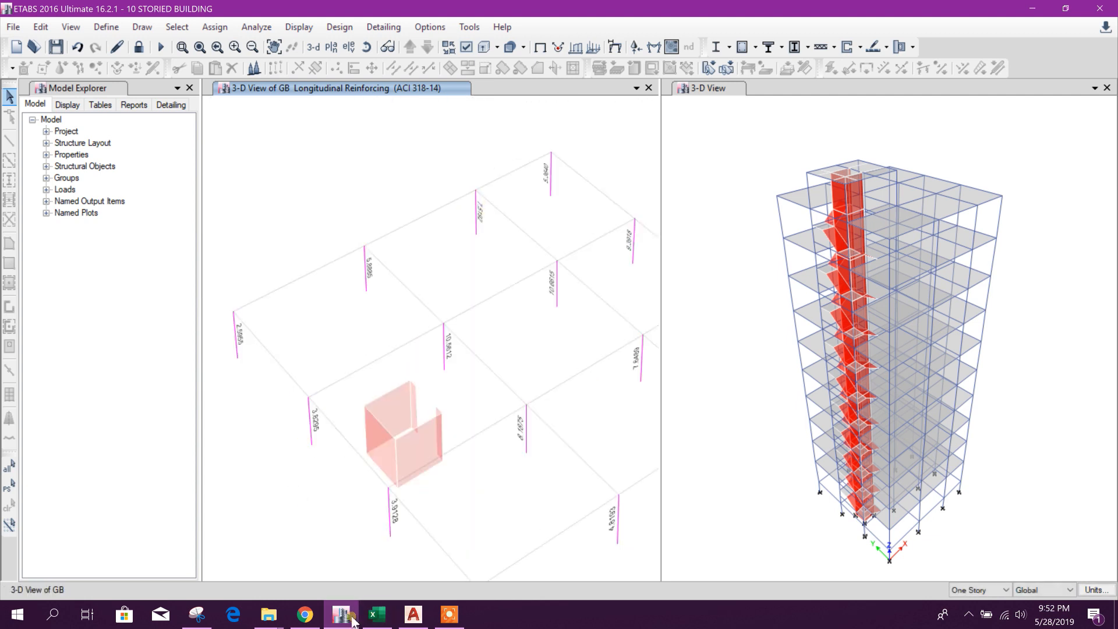
pyautogui.click(377, 614)
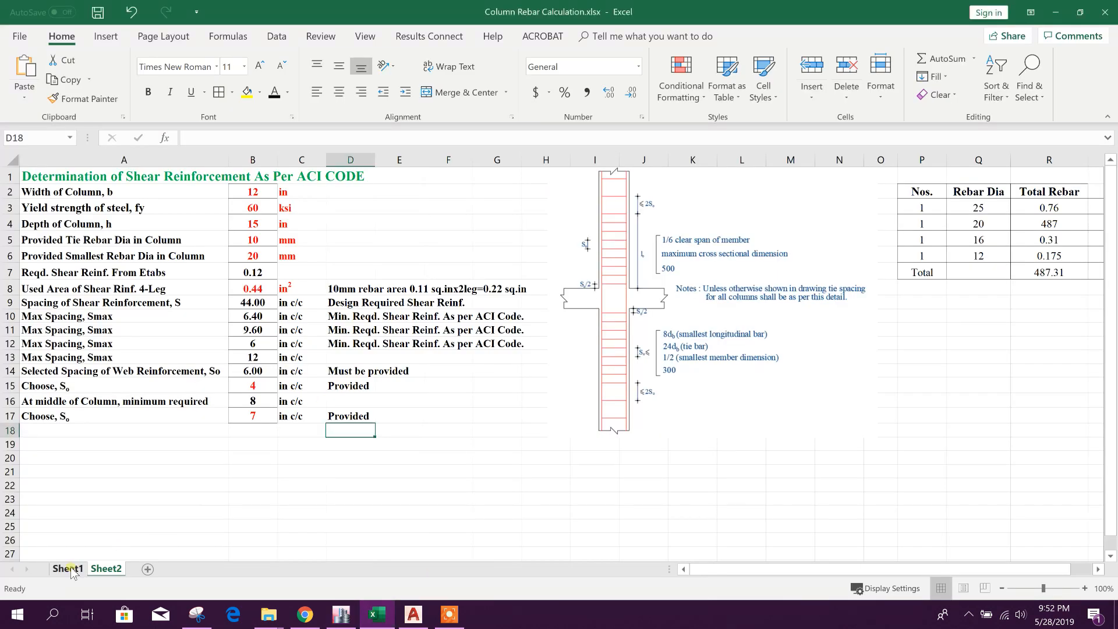
# - On Sheet1, set the rebar area table's bar counts to 16 for Bar Type1 and 0 for Bar Type2
pyautogui.click(74, 569)
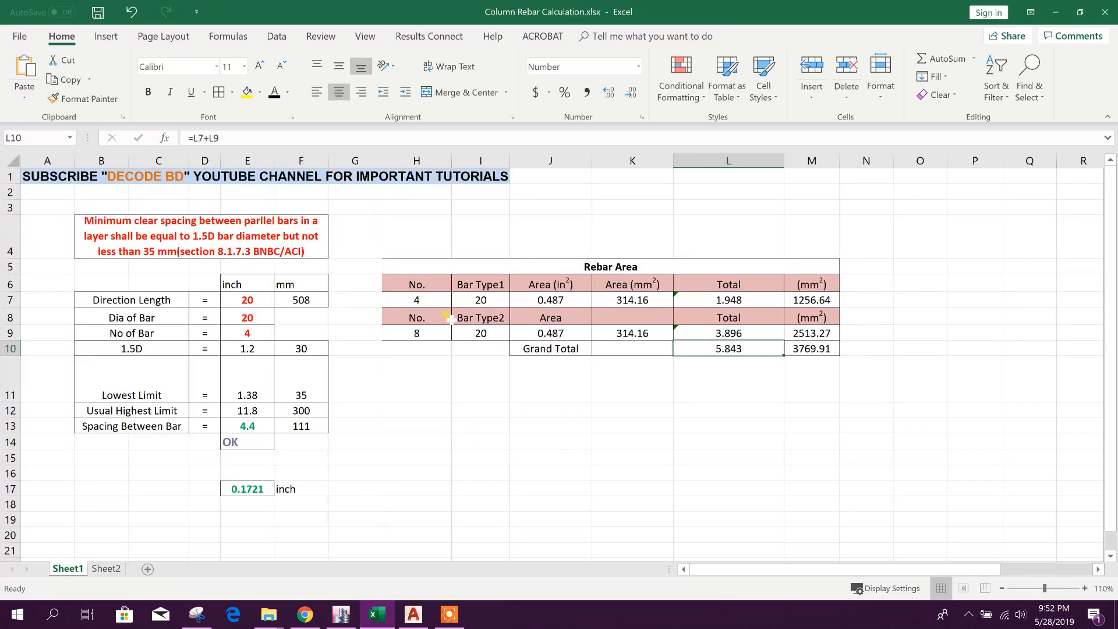
pyautogui.click(431, 304)
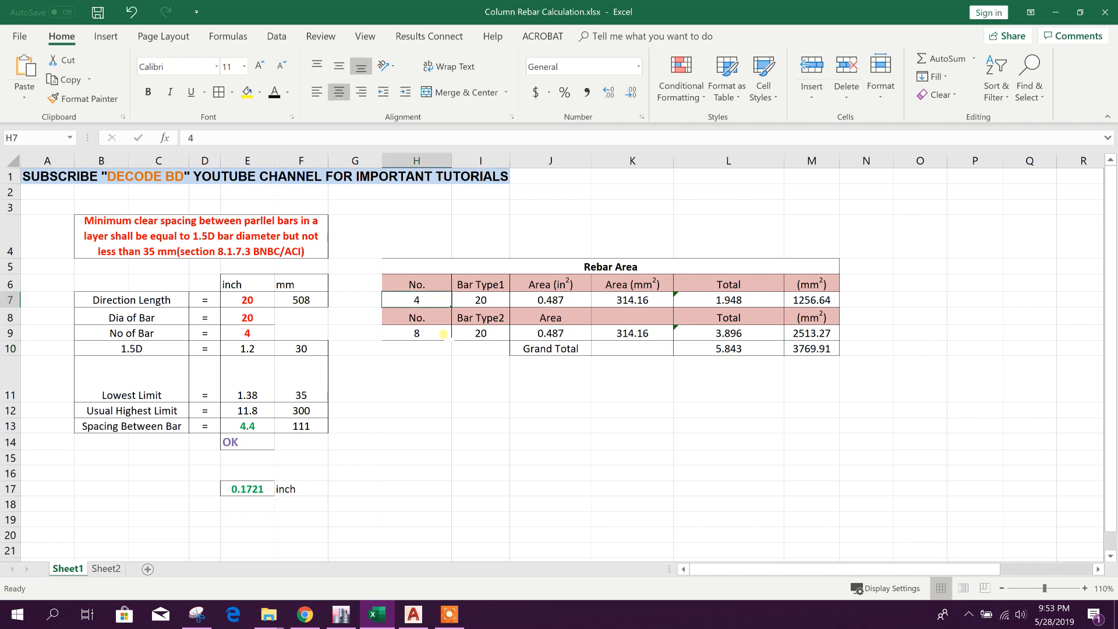
pyautogui.write('16')
pyautogui.click(475, 387)
pyautogui.click(428, 332)
pyautogui.write('0')
pyautogui.click(503, 390)
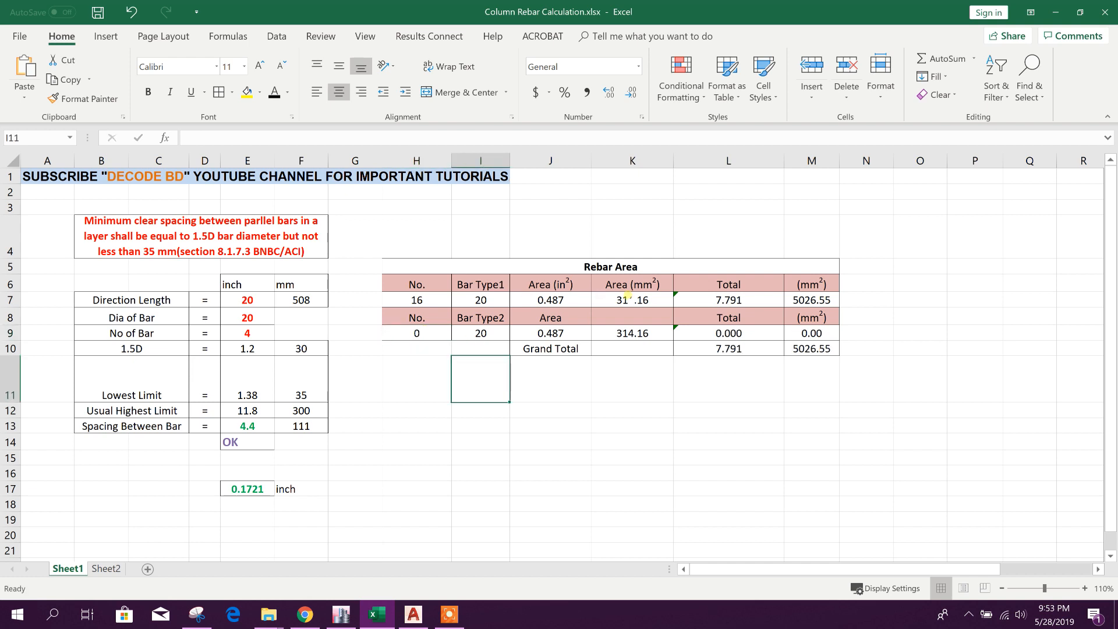
pyautogui.click(732, 357)
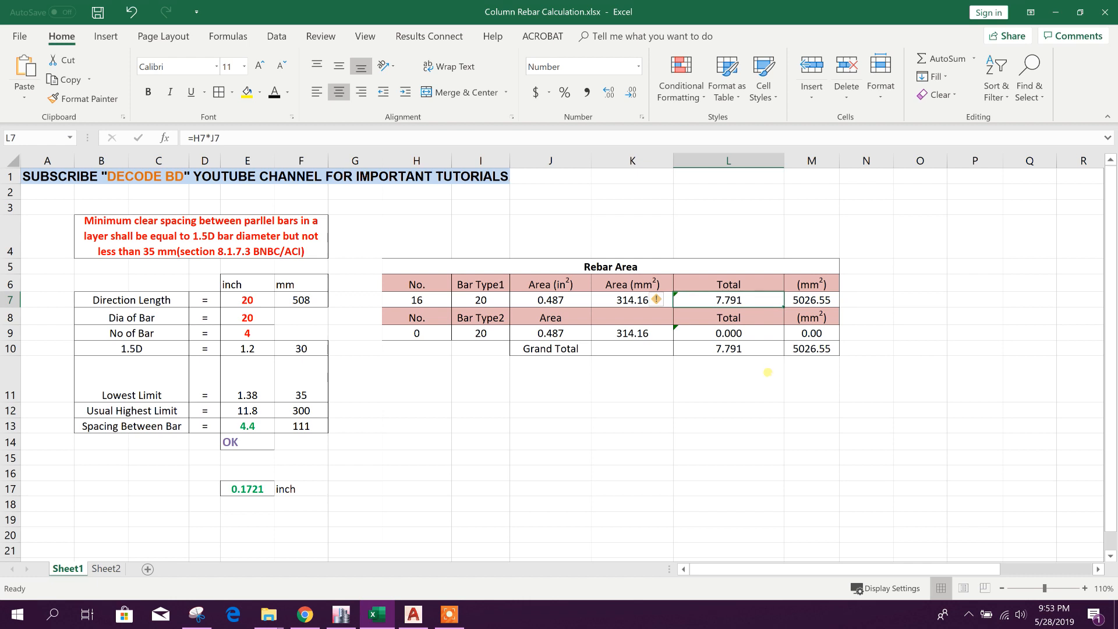
# - Recheck the GB column reinforcement in ETABS, and switch to AutoCAD to view C1's 12-20 mm section up close
pyautogui.click(356, 614)
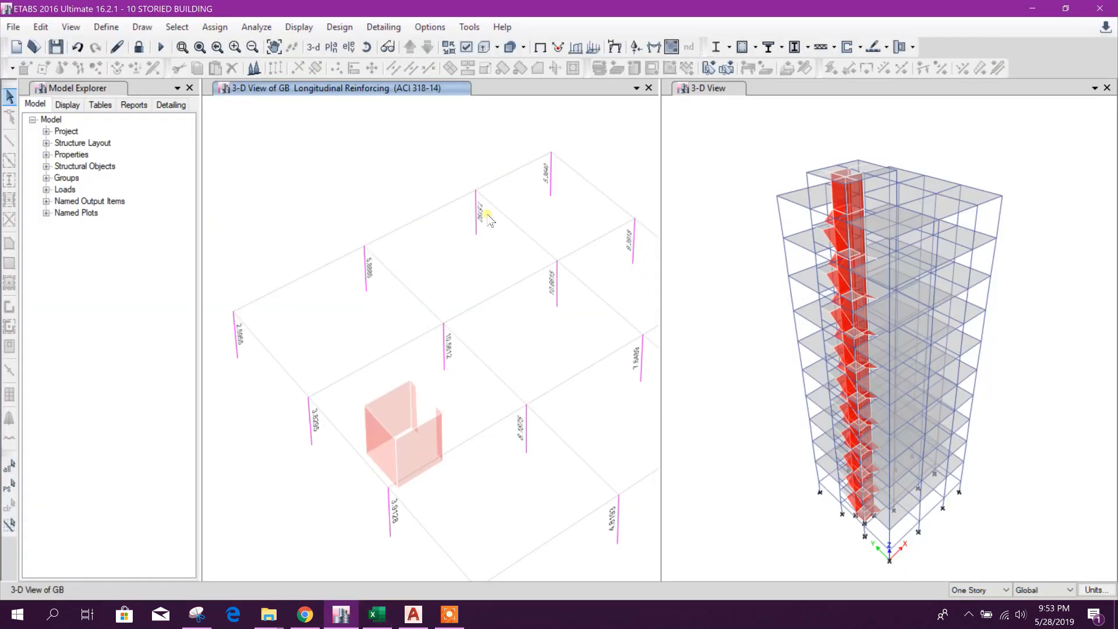
pyautogui.click(413, 615)
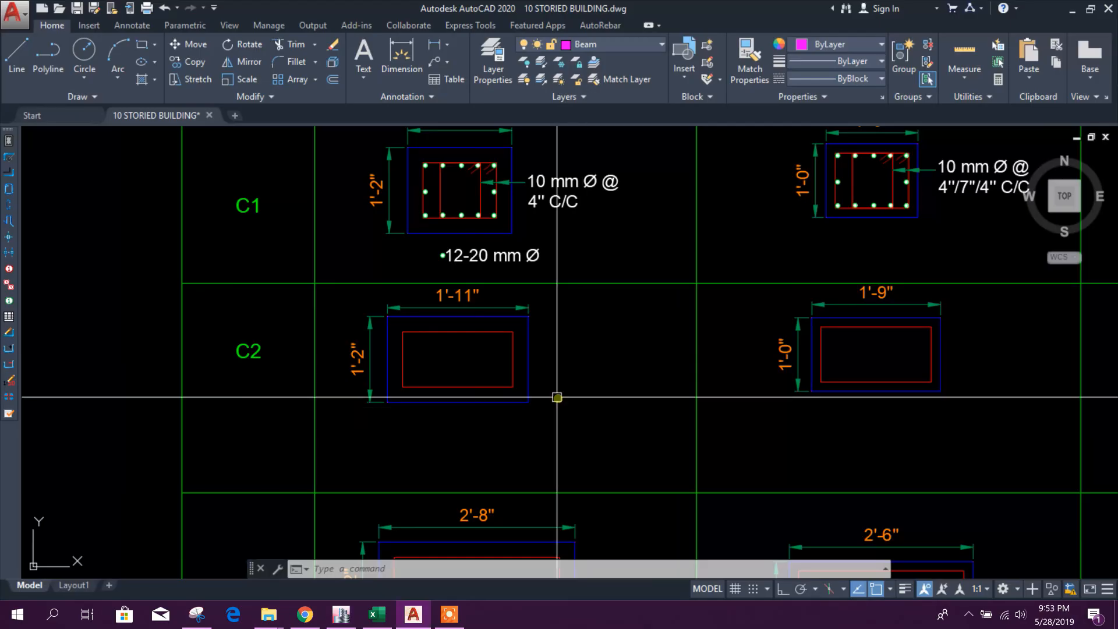
pyautogui.scroll(-2, 505, 340)
pyautogui.scroll(5, 467, 231)
pyautogui.scroll(4, 469, 232)
pyautogui.scroll(-2, 476, 255)
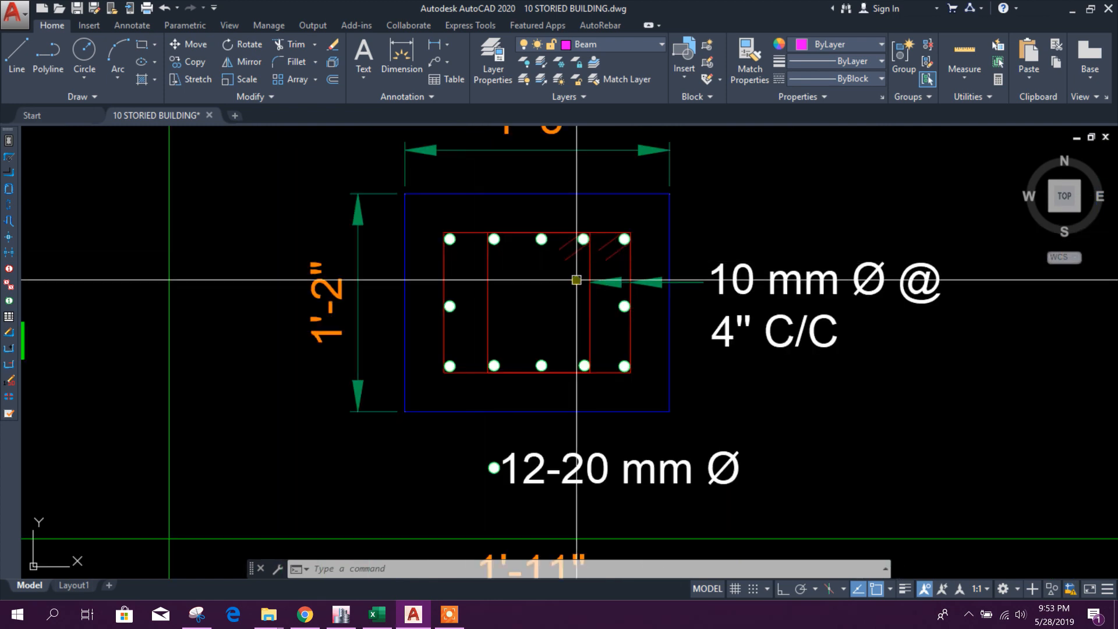
# - Copy C1's bars, inner tie and hooks into the 1'-11" by 1'-2" C2 section, aligning the outlines' lower-left corners
pyautogui.click(481, 215)
pyautogui.click(609, 399)
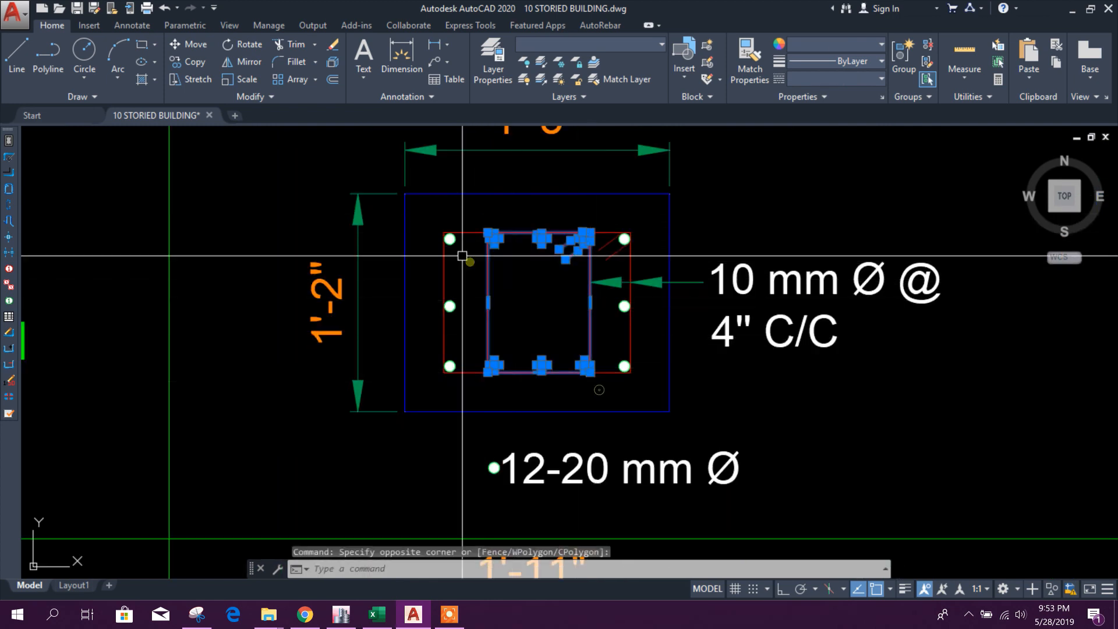
pyautogui.click(422, 218)
pyautogui.click(634, 259)
pyautogui.click(425, 294)
pyautogui.click(636, 380)
pyautogui.click(186, 62)
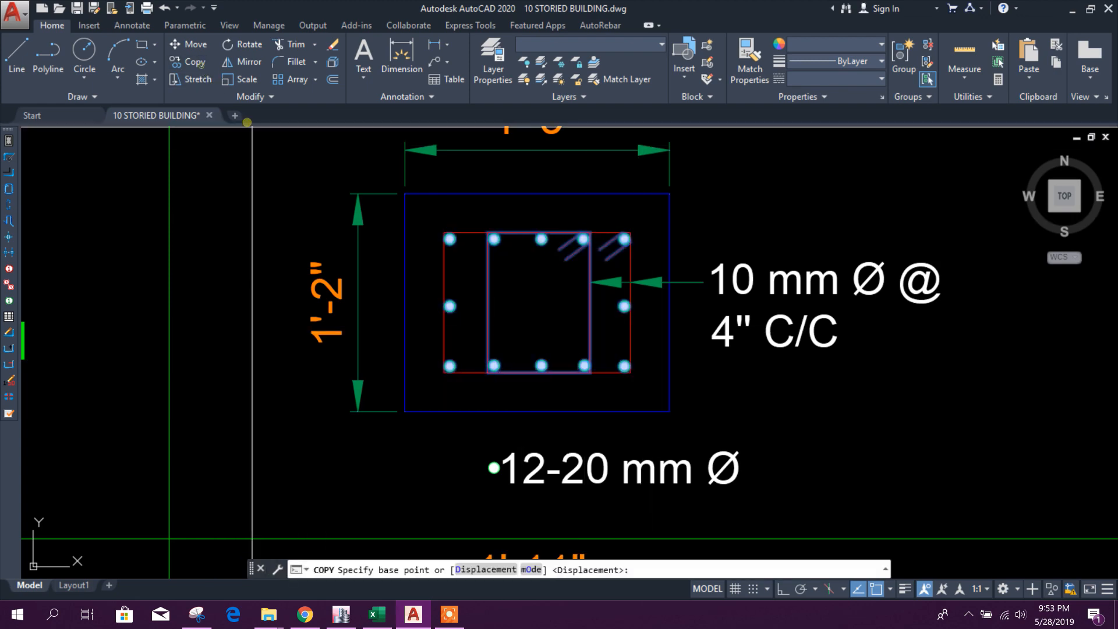
pyautogui.click(405, 411)
pyautogui.scroll(-5, 405, 411)
pyautogui.scroll(3, 394, 467)
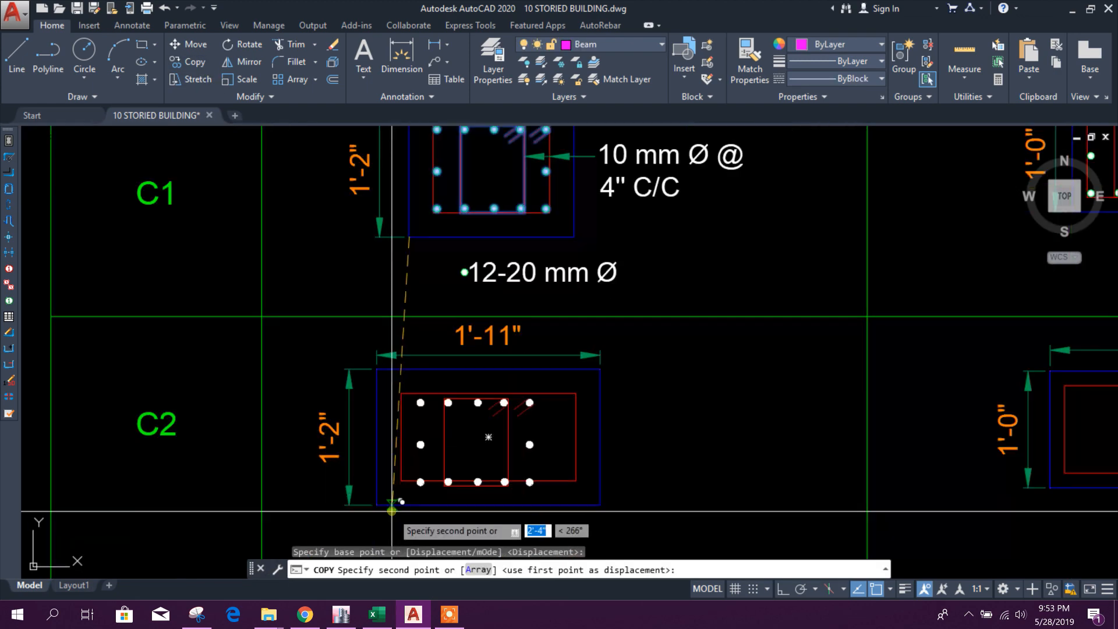
pyautogui.click(379, 505)
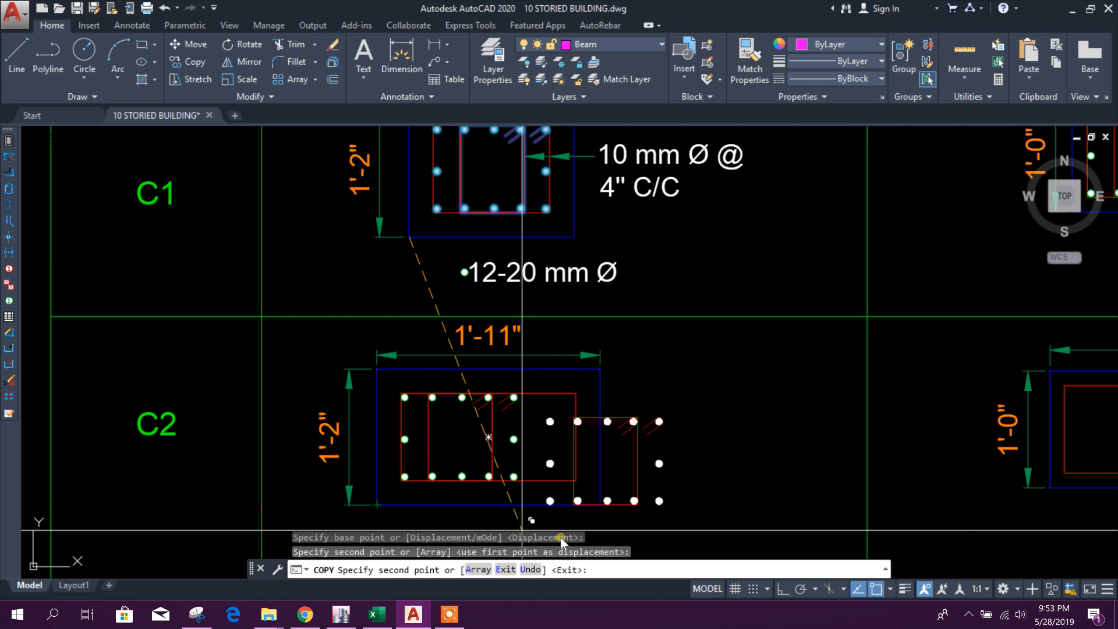
pyautogui.press('Escape')
# - Move the rightmost three bars and the outer tie's hook marks to the right end of C2's outer tie
pyautogui.scroll(-1, 542, 474)
pyautogui.scroll(4, 492, 374)
pyautogui.scroll(-4, 540, 304)
pyautogui.scroll(3, 464, 262)
pyautogui.click(463, 262)
pyautogui.click(537, 446)
pyautogui.click(193, 45)
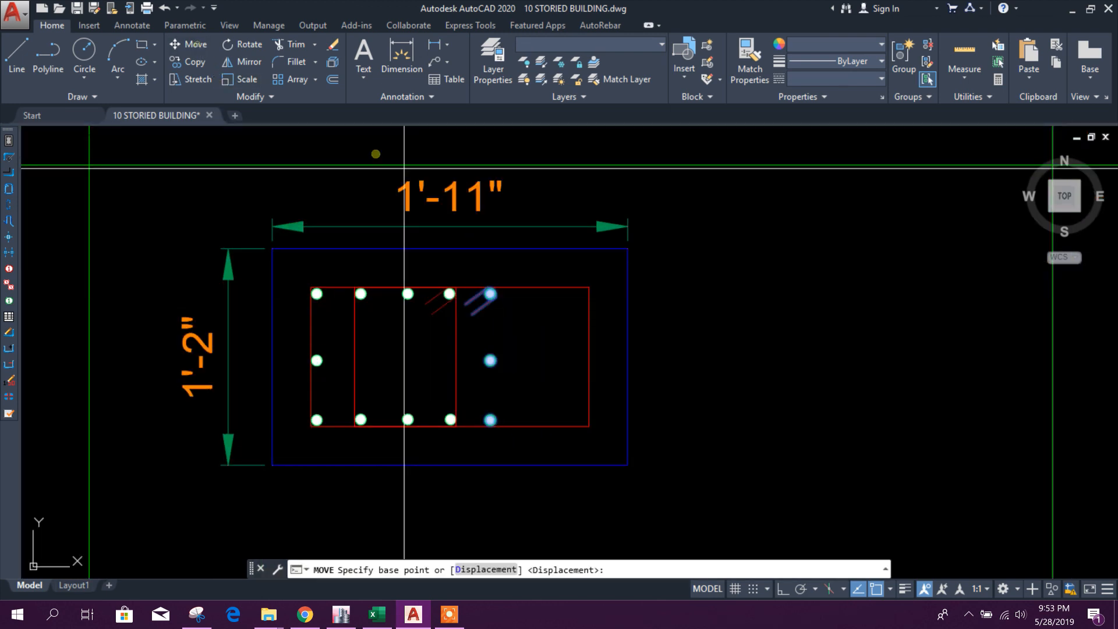
pyautogui.scroll(4, 505, 286)
pyautogui.click(366, 286)
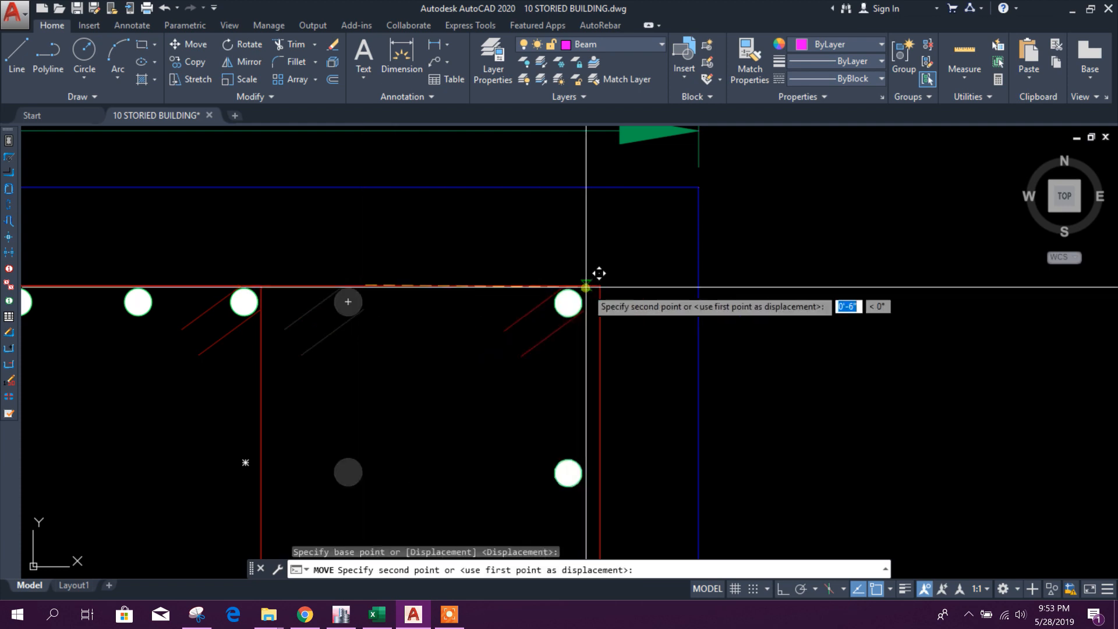
pyautogui.click(600, 285)
pyautogui.scroll(-5, 589, 292)
pyautogui.scroll(2, 415, 316)
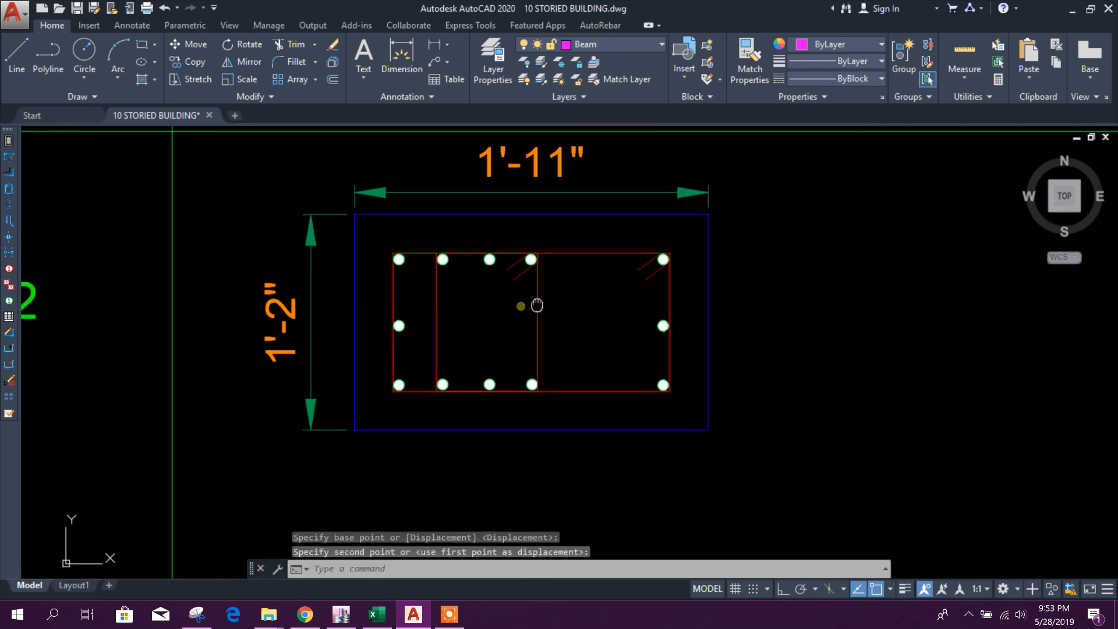
# - Move the inner tie with its hook marks out of the C2 section into the empty space on its right
pyautogui.click(581, 327)
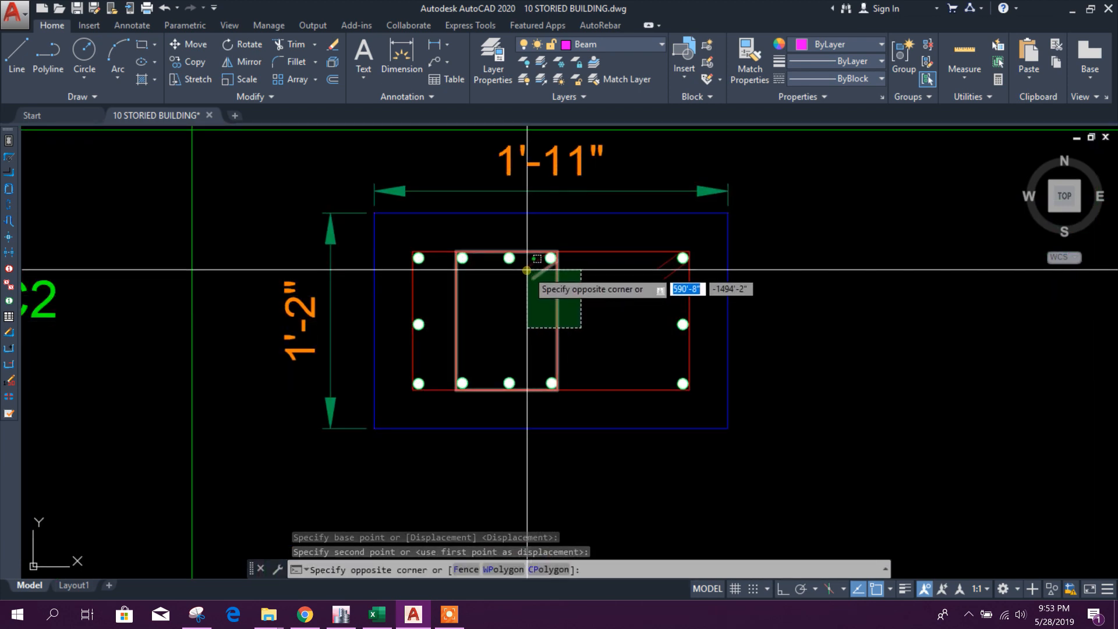
pyautogui.click(527, 272)
pyautogui.click(195, 45)
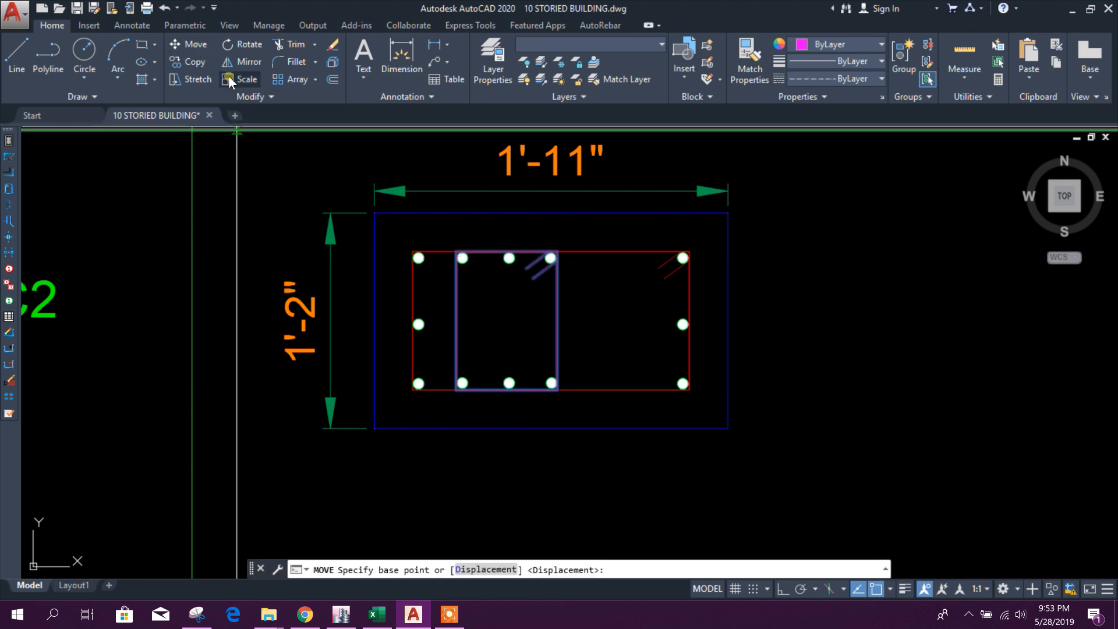
pyautogui.scroll(-2, 375, 231)
pyautogui.click(487, 326)
pyautogui.click(771, 335)
pyautogui.press('Escape')
pyautogui.scroll(2, 402, 288)
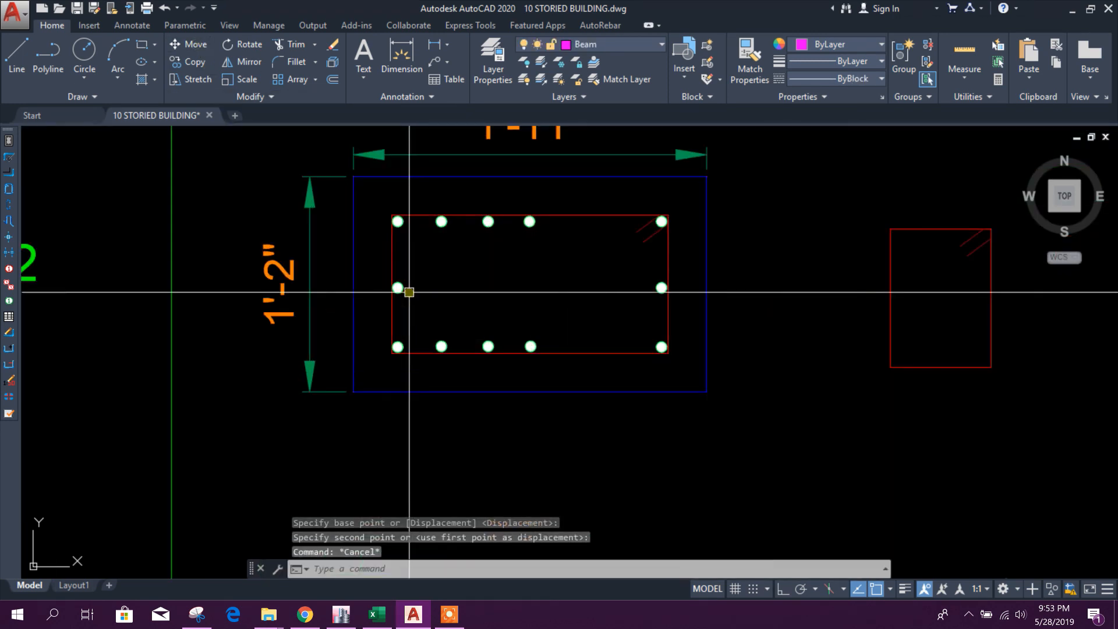
# - Move the fourth pair of top and bottom bars in the C2 section slightly to the right
pyautogui.moveTo(532, 275); pyautogui.dragTo(455, 307, button='middle')
pyautogui.click(424, 228)
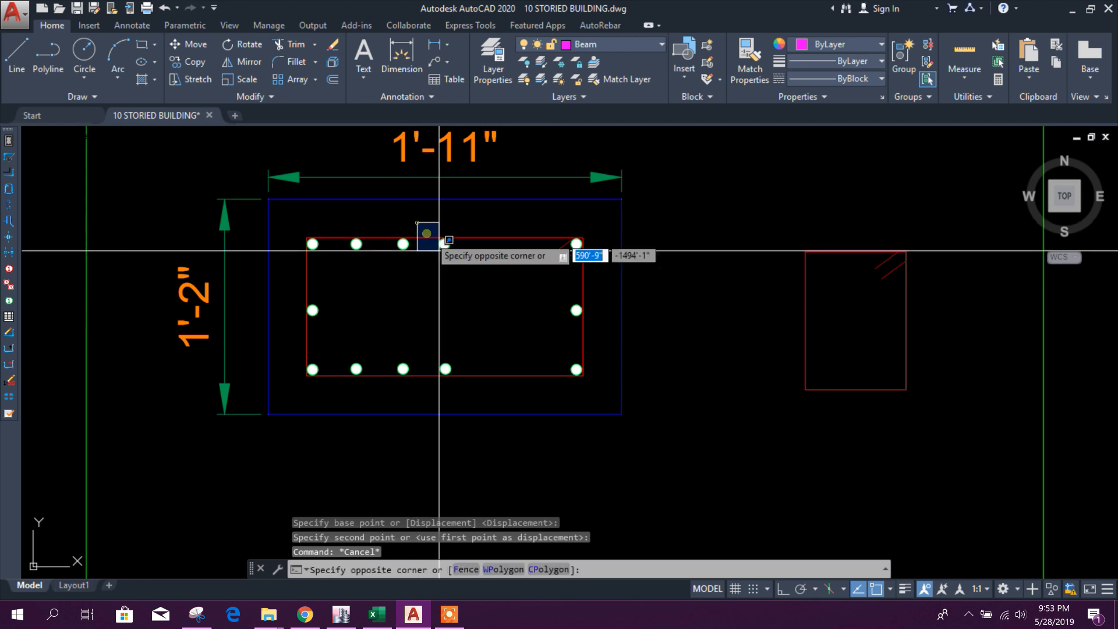
pyautogui.click(499, 393)
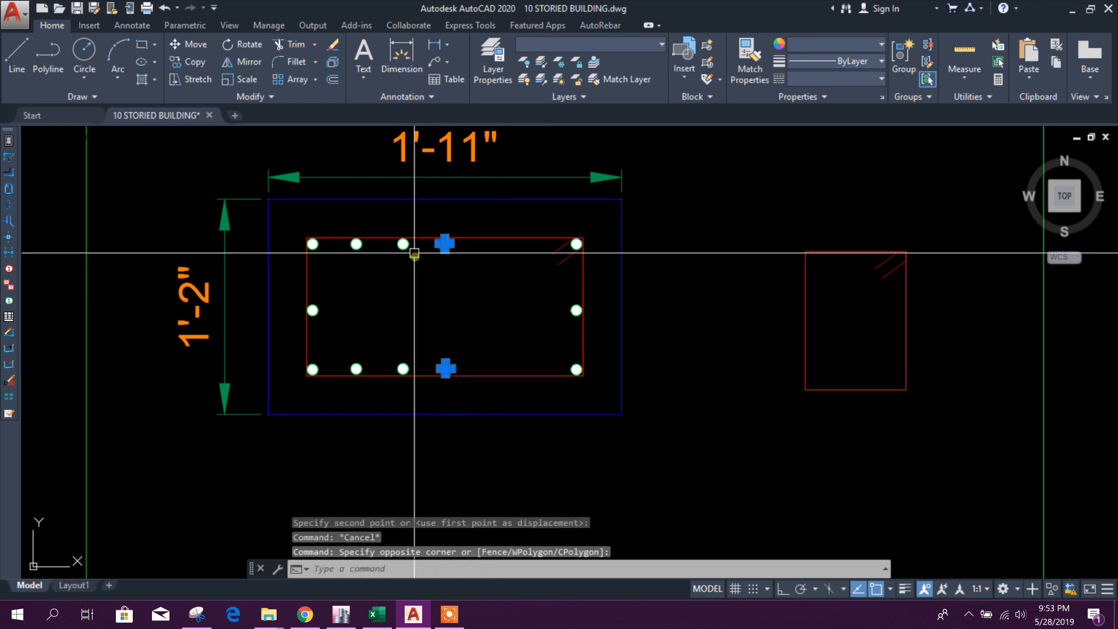
pyautogui.click(187, 44)
pyautogui.scroll(5, 434, 275)
pyautogui.click(477, 274)
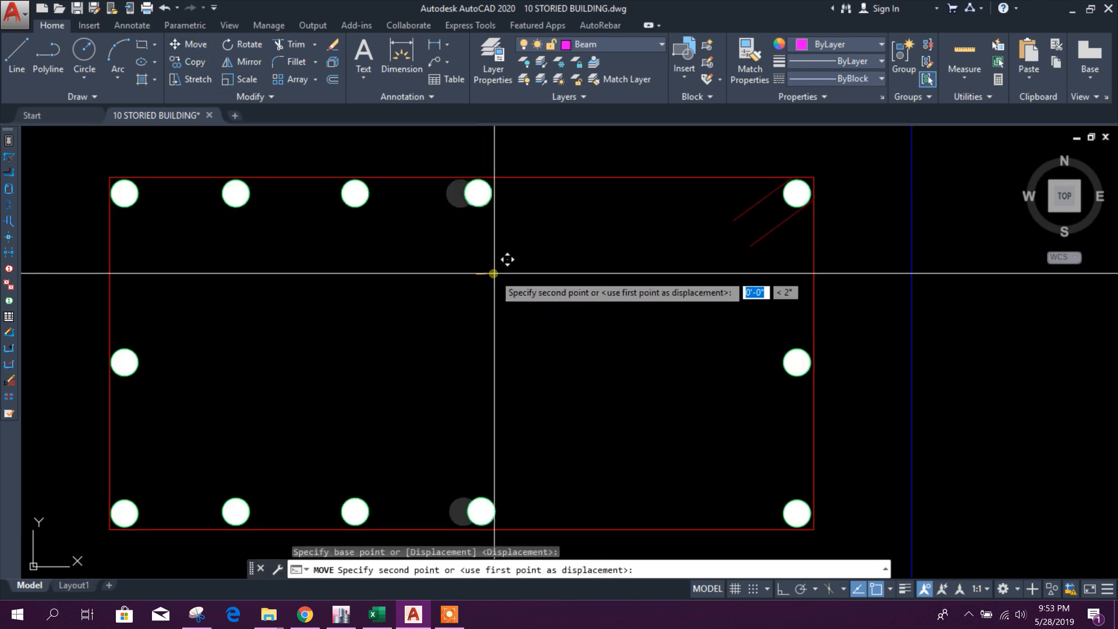
pyautogui.click(491, 269)
pyautogui.scroll(-4, 486, 274)
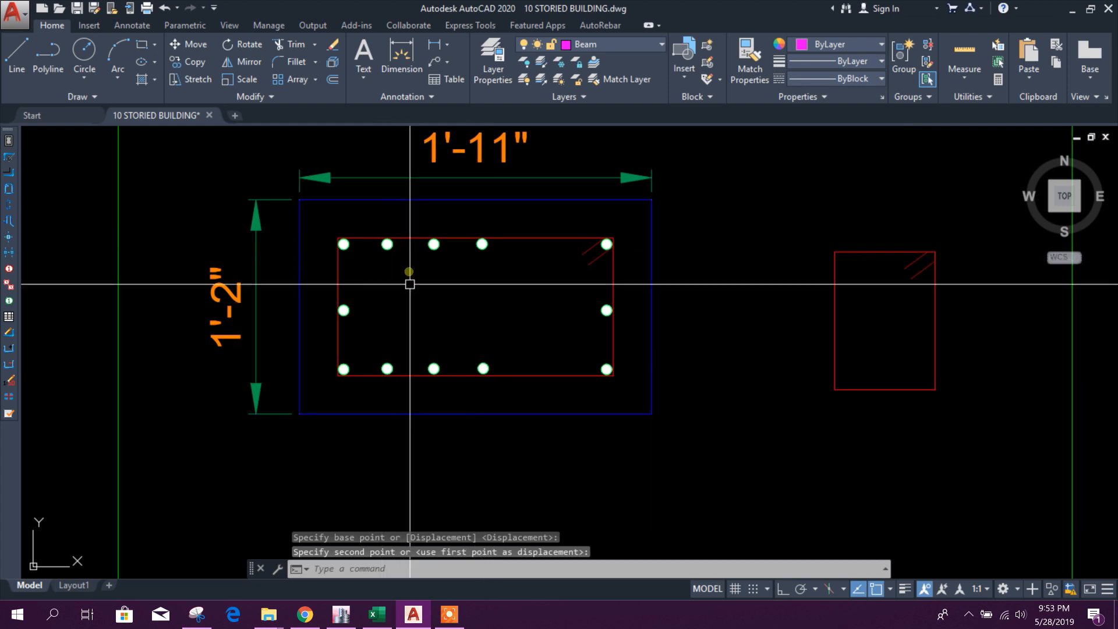
# - Copy C2's fourth top and bottom bar pair twice to the right, placing the first copy about 3 inches away
pyautogui.click(469, 224)
pyautogui.click(496, 373)
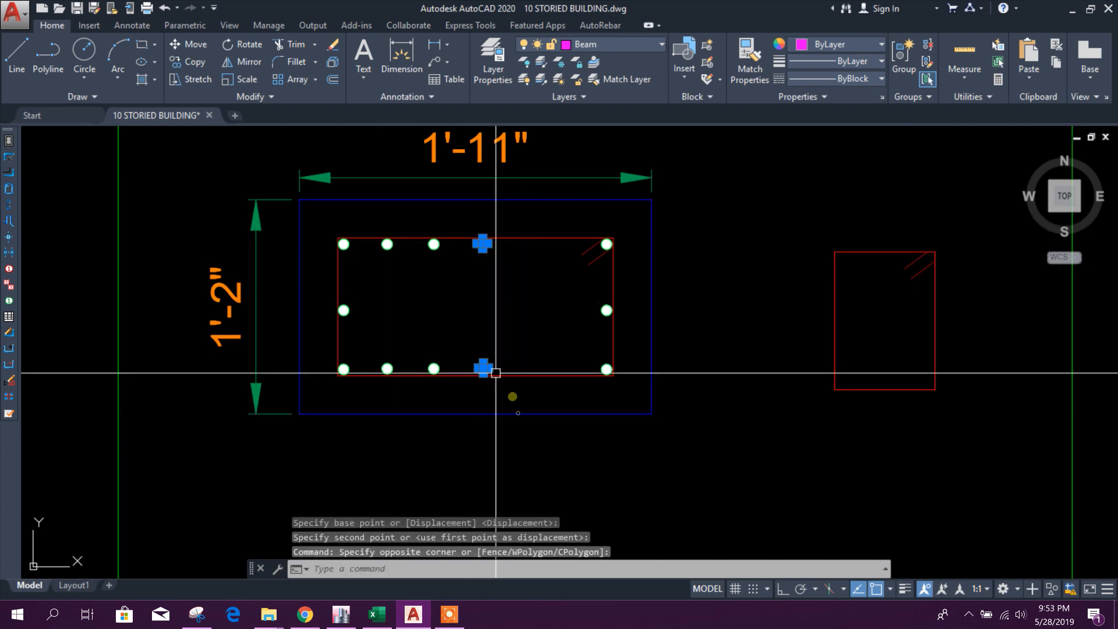
pyautogui.click(187, 62)
pyautogui.click(524, 213)
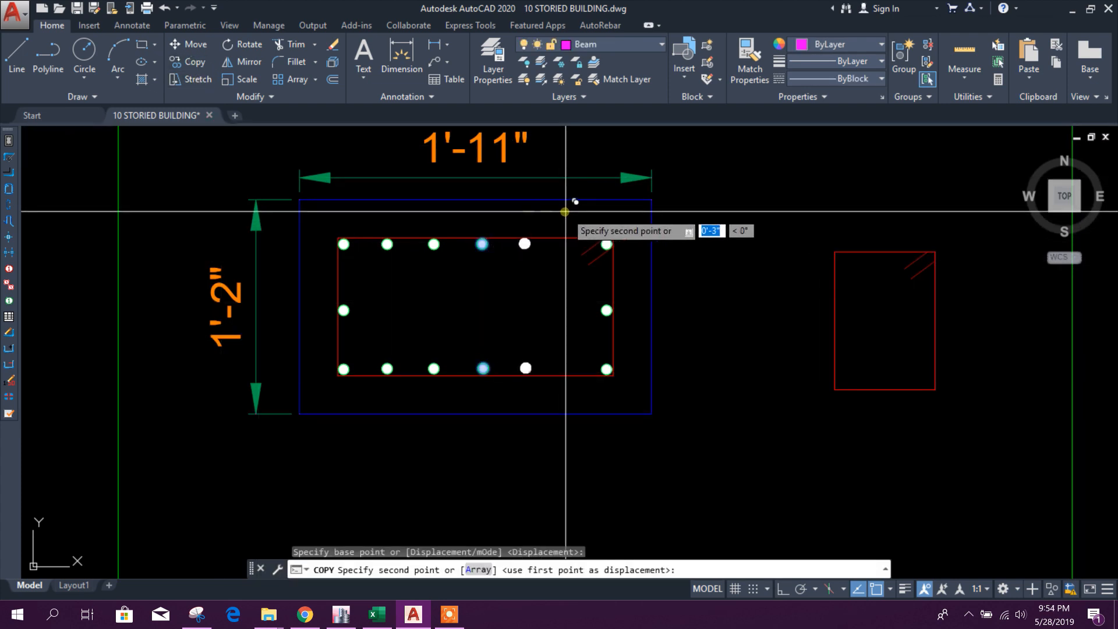
pyautogui.click(565, 212)
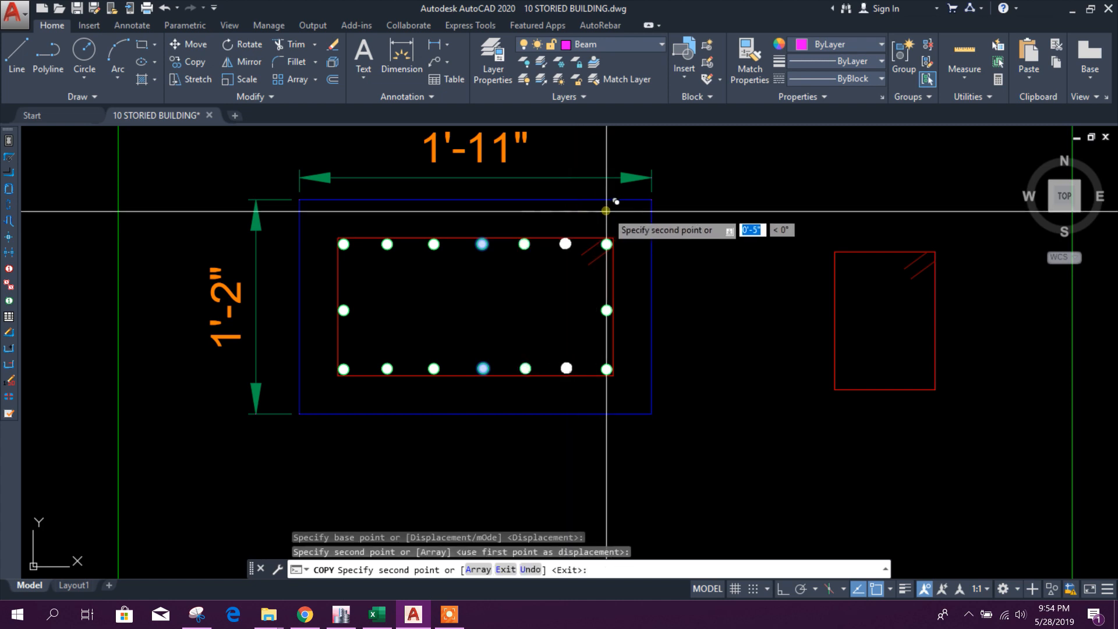
pyautogui.press('F8')
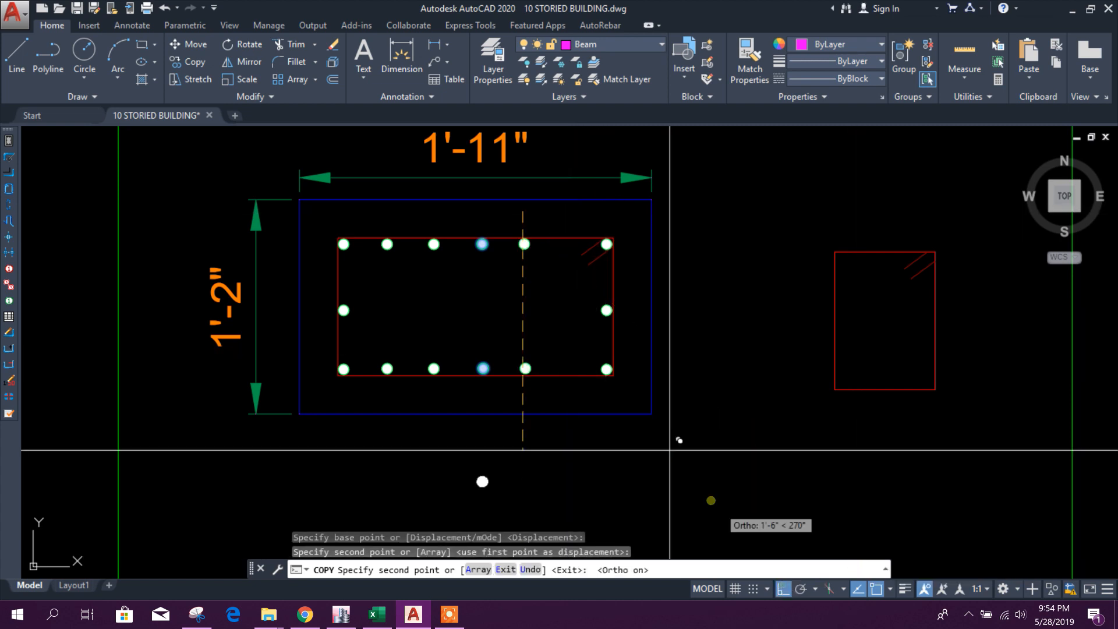
pyautogui.press('Escape')
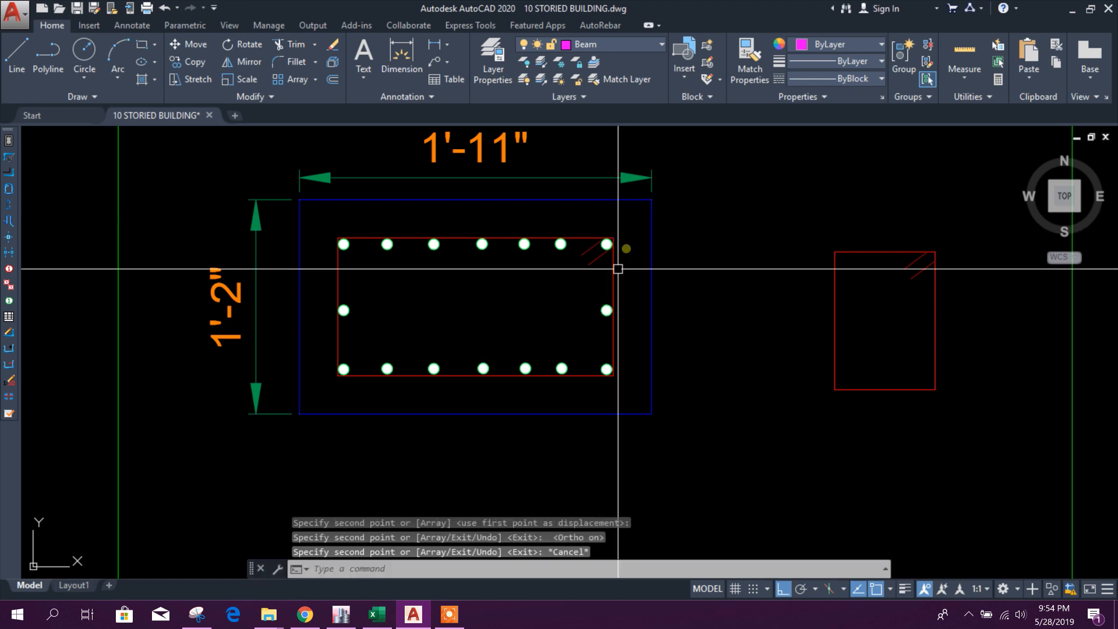
# - Move the fourth and fifth pairs of top and bottom bars in the C2 section slightly to the left
pyautogui.scroll(2, 524, 271)
pyautogui.moveTo(524, 272); pyautogui.dragTo(586, 277, button='middle')
pyautogui.scroll(-2, 599, 270)
pyautogui.moveTo(667, 351); pyautogui.dragTo(549, 344, button='middle')
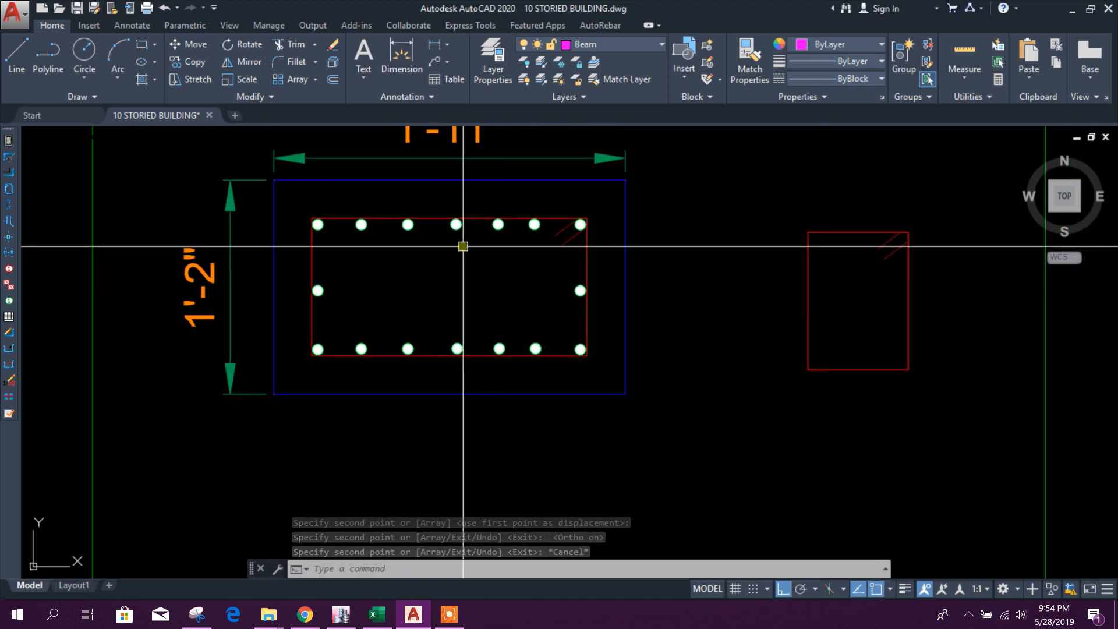
pyautogui.click(432, 198)
pyautogui.click(514, 388)
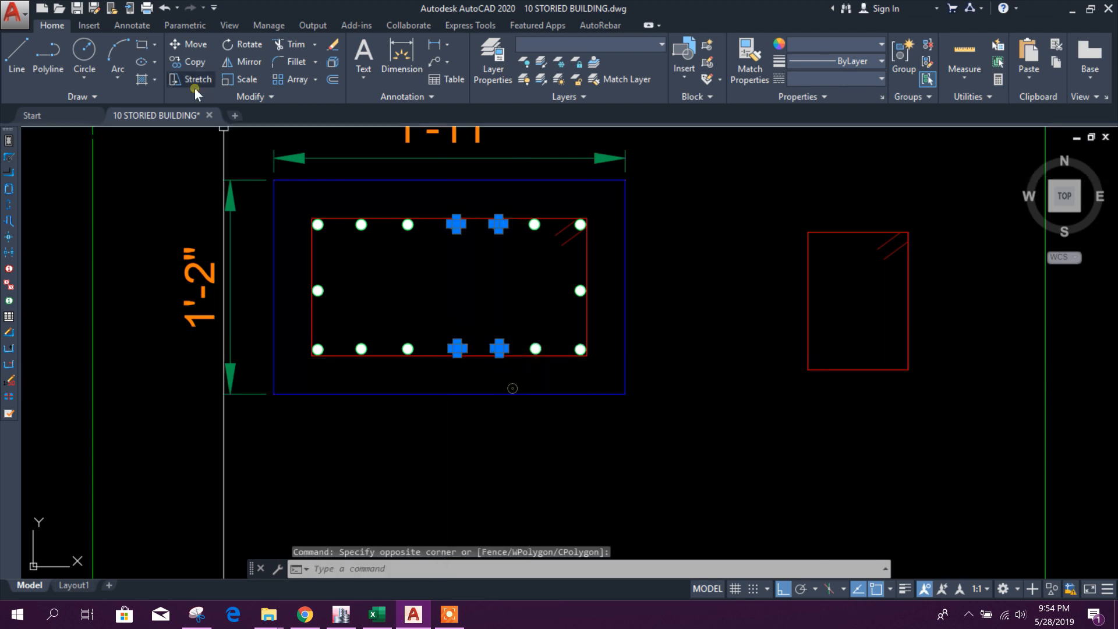
pyautogui.click(194, 49)
pyautogui.click(400, 457)
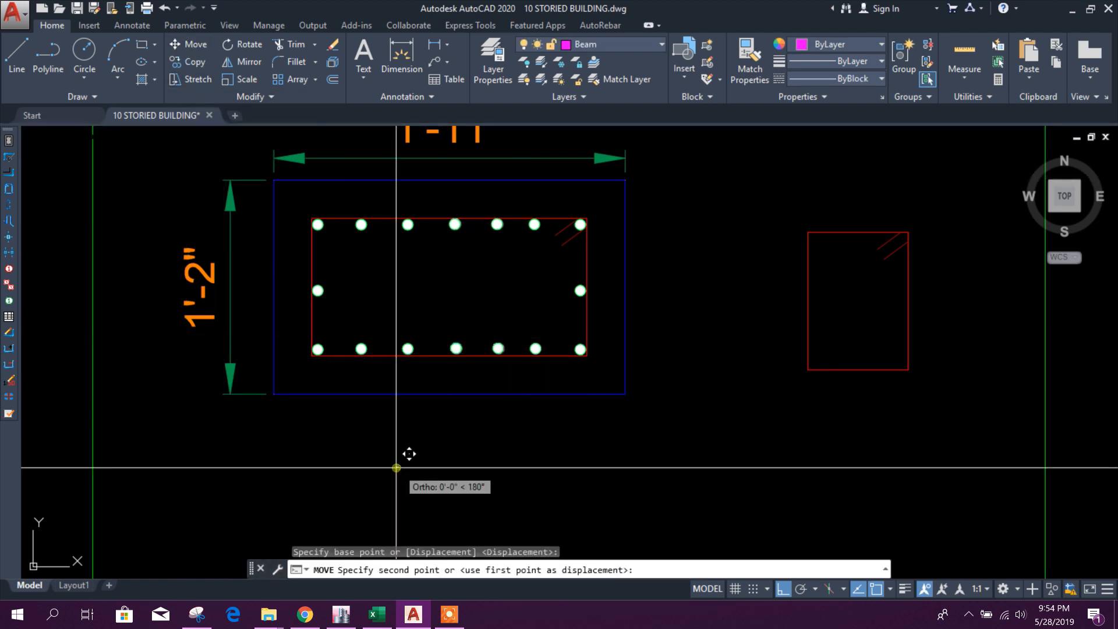
pyautogui.click(392, 466)
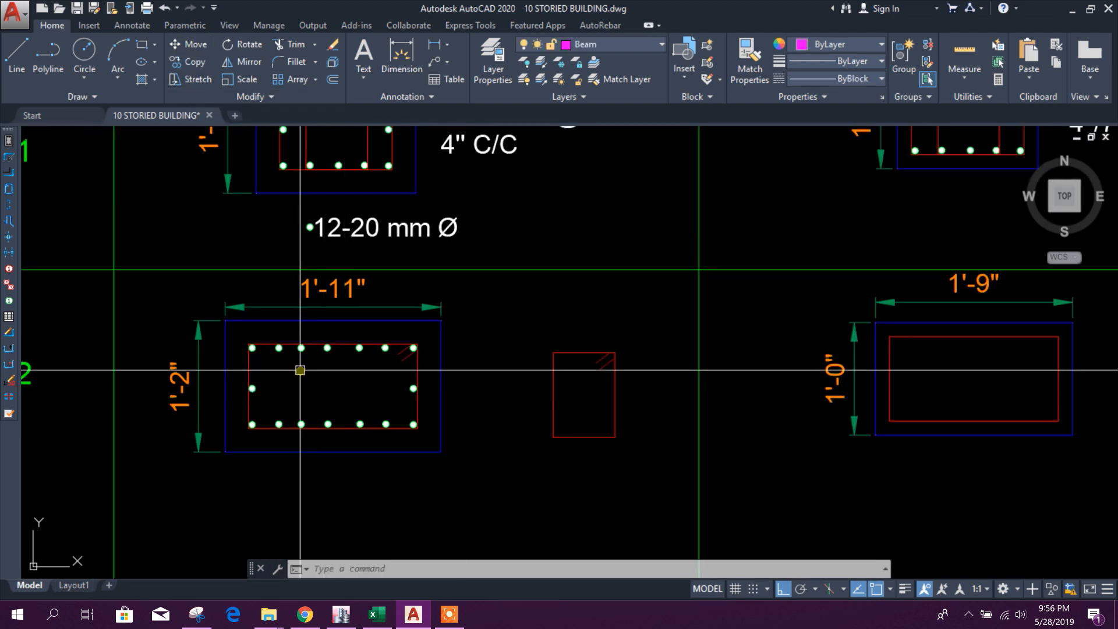
# - Examine C2's bar layout up close, and switch to Excel to review the minimum clear spacing rule and Direction Length
pyautogui.scroll(3, 412, 376)
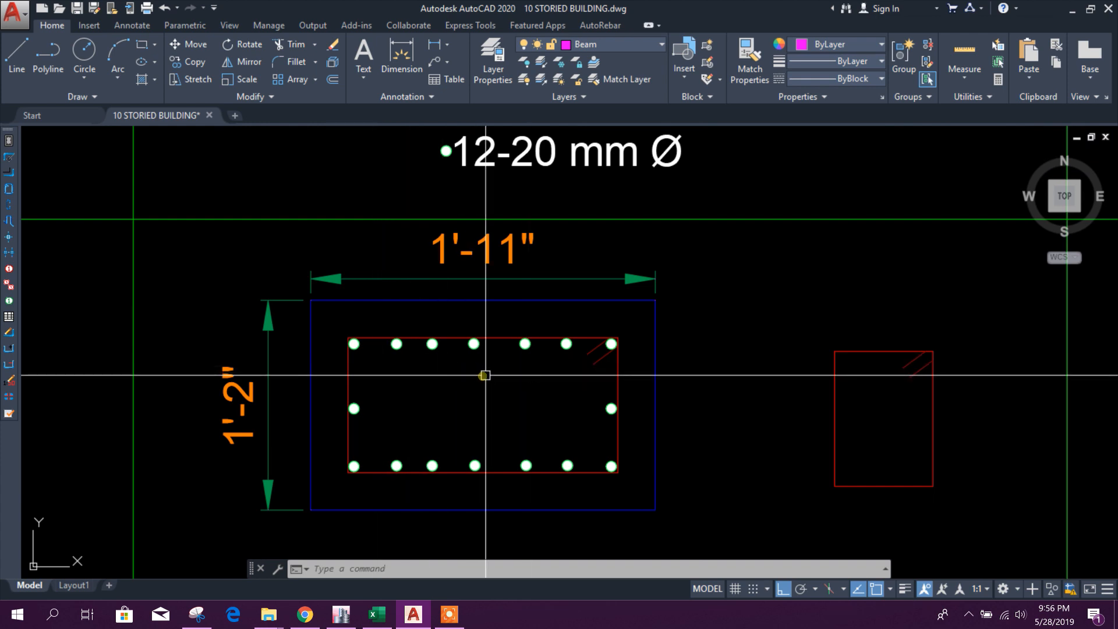
pyautogui.scroll(2, 392, 355)
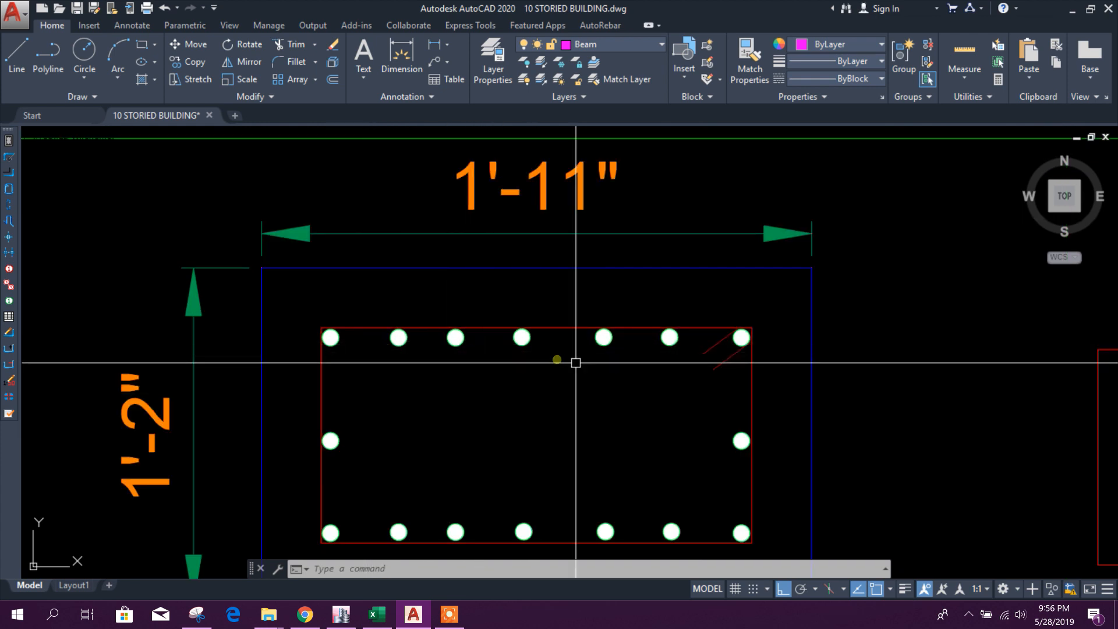
pyautogui.scroll(-3, 457, 367)
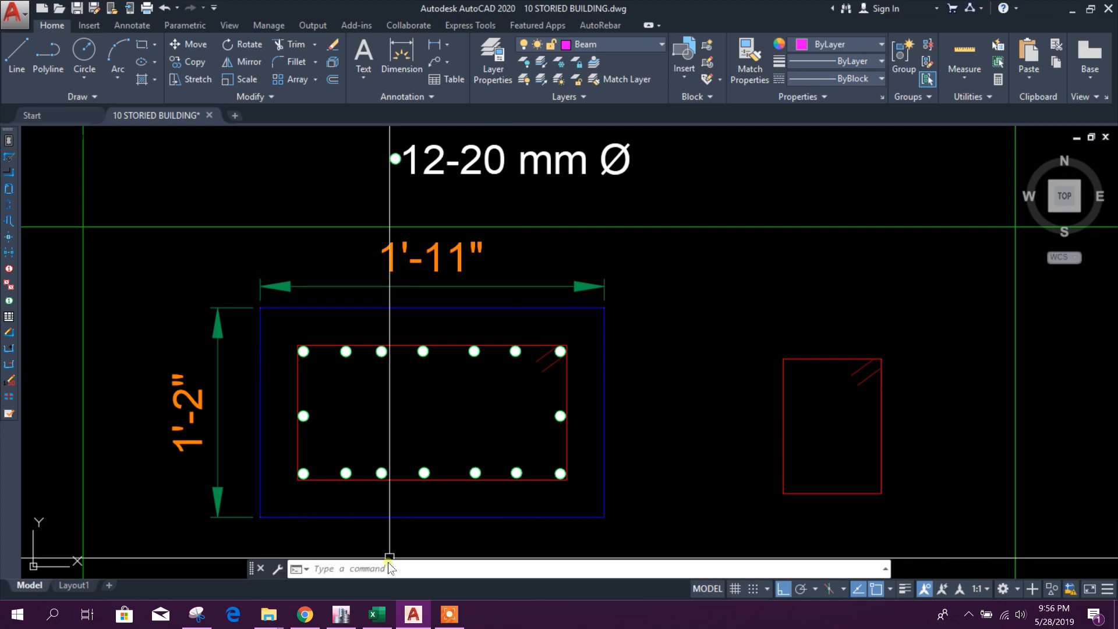
pyautogui.click(378, 616)
pyautogui.click(159, 248)
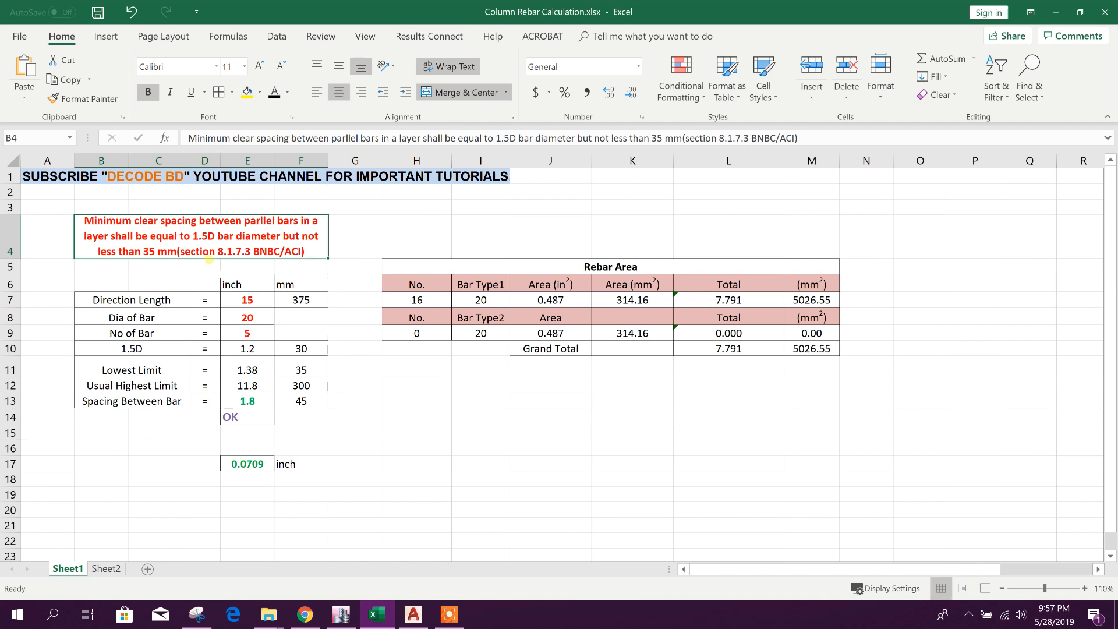
pyautogui.click(227, 304)
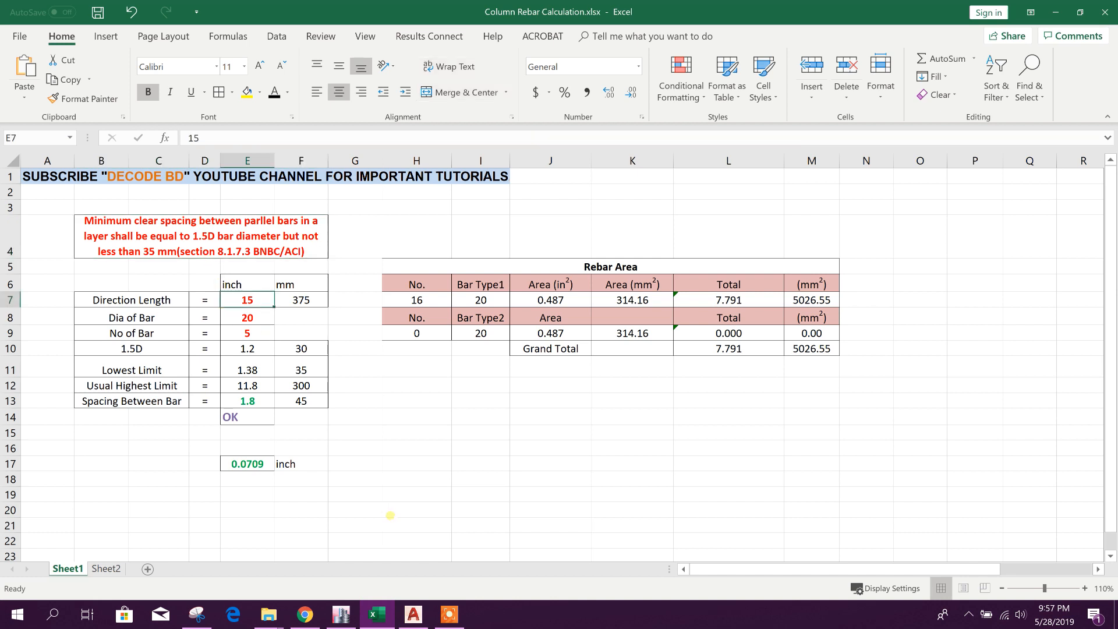
# - Switch to AutoCAD and examine the bar layout of C1's GB to 4F section up close
pyautogui.click(414, 615)
pyautogui.scroll(-5, 640, 407)
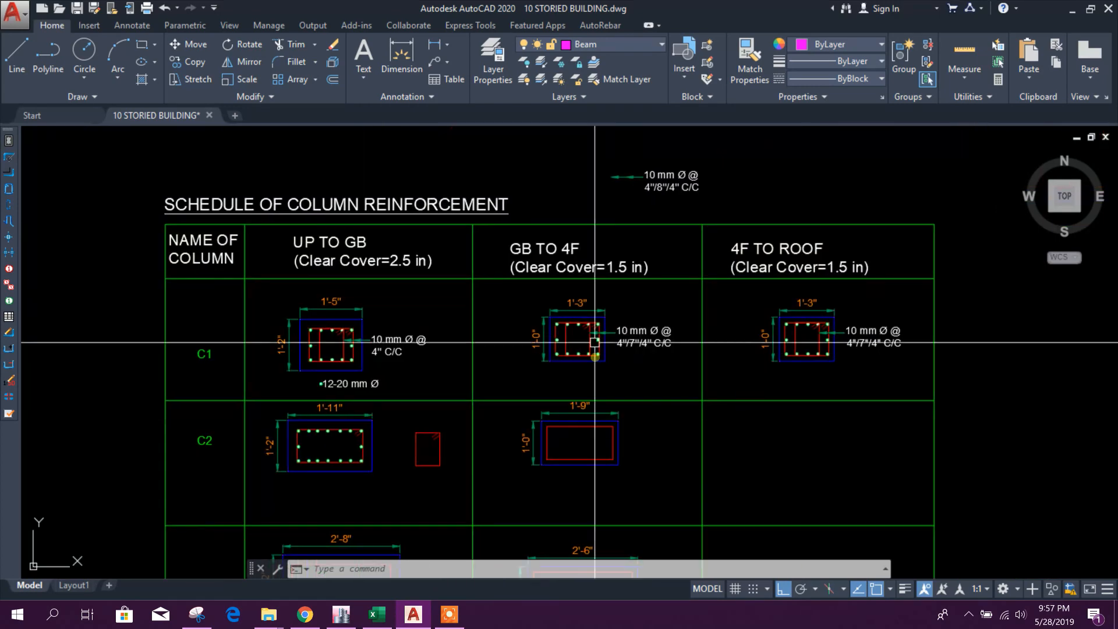
pyautogui.scroll(6, 509, 309)
pyautogui.scroll(2, 585, 303)
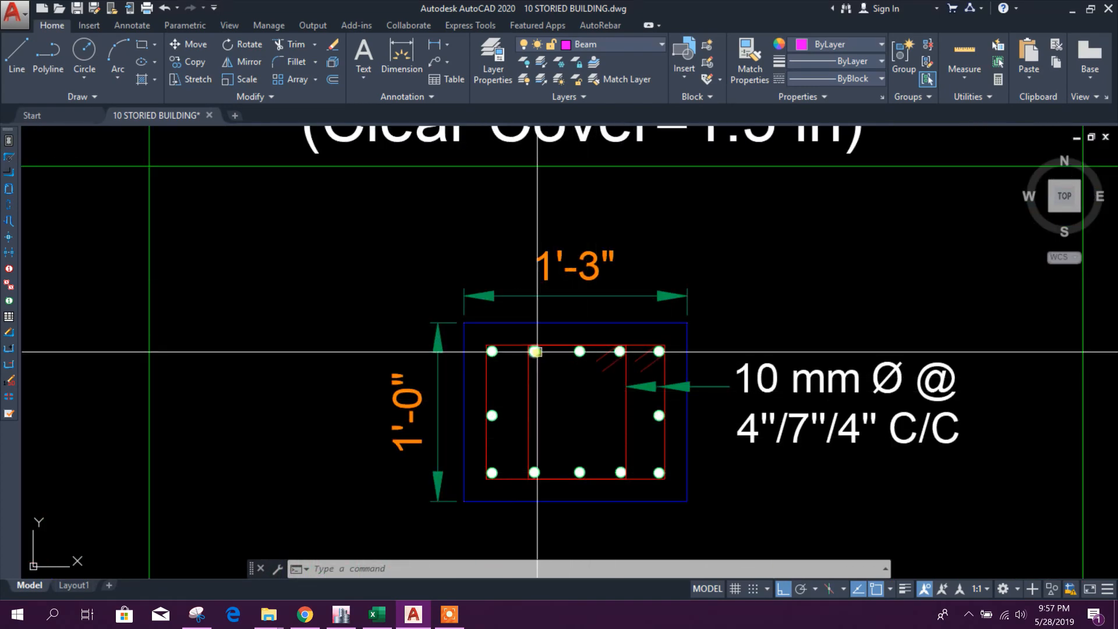
# - Switch to Excel, choose 20 as the Dia of Bar, and review the No of Bar entry
pyautogui.click(379, 615)
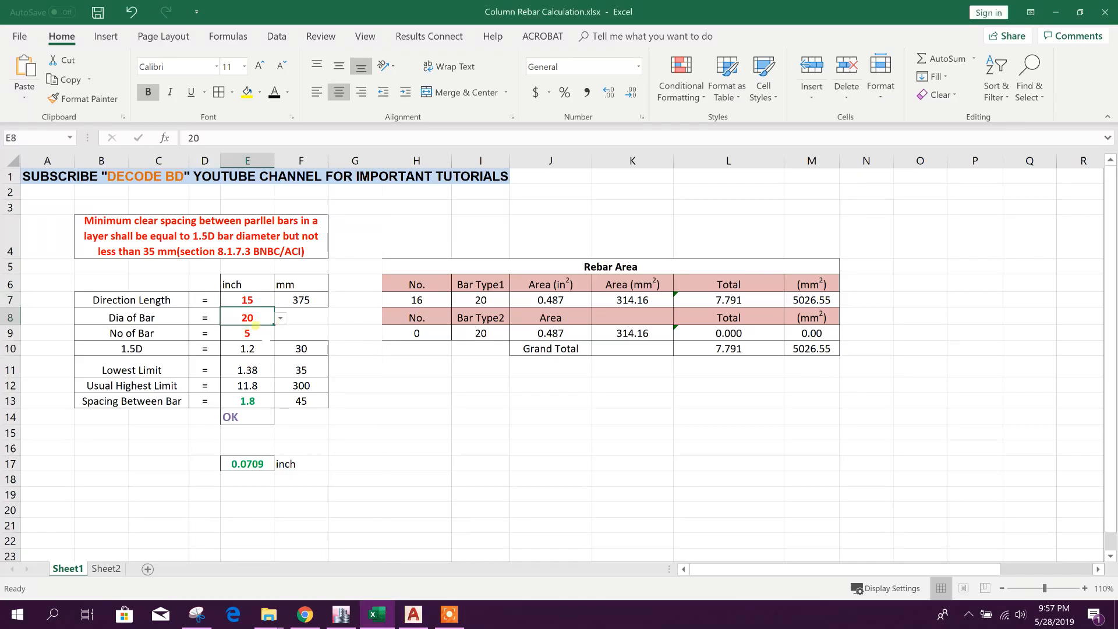
pyautogui.click(279, 328)
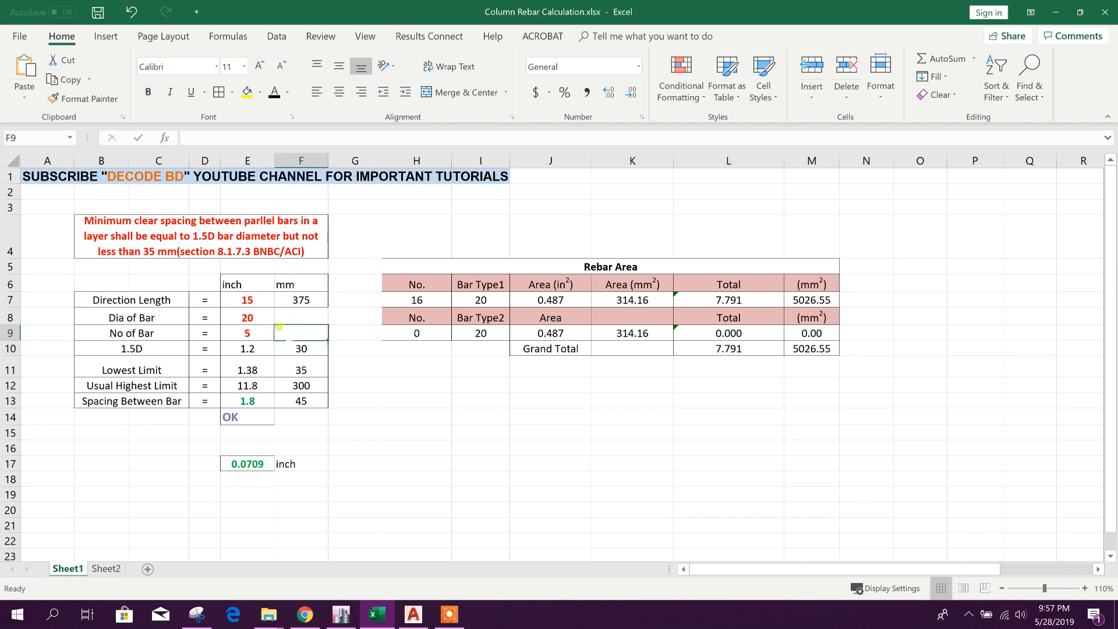
pyautogui.click(255, 319)
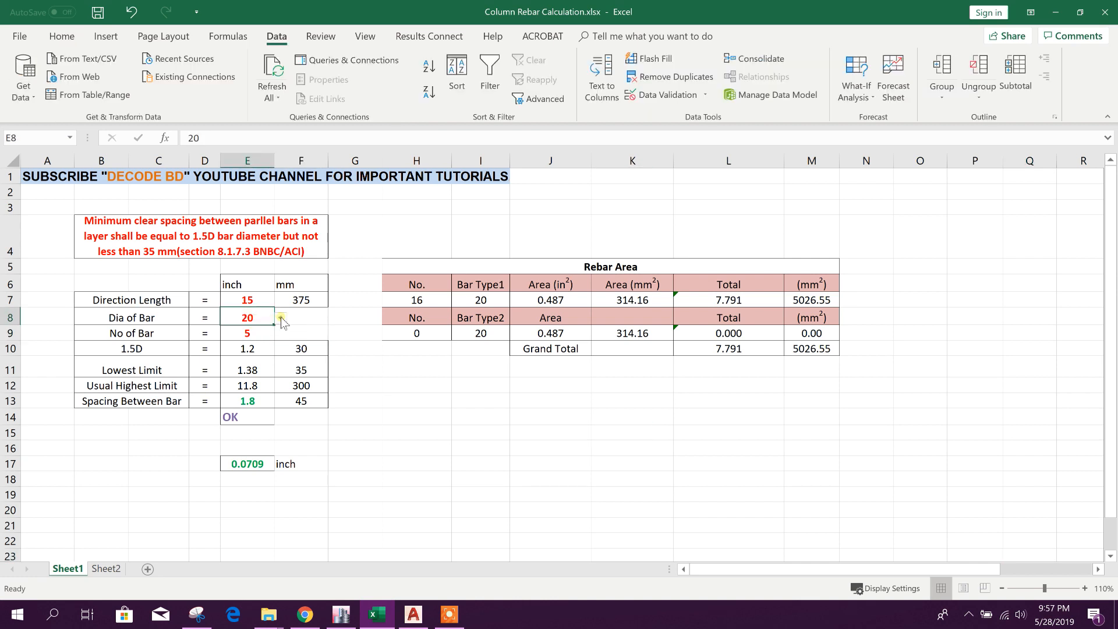
pyautogui.click(280, 319)
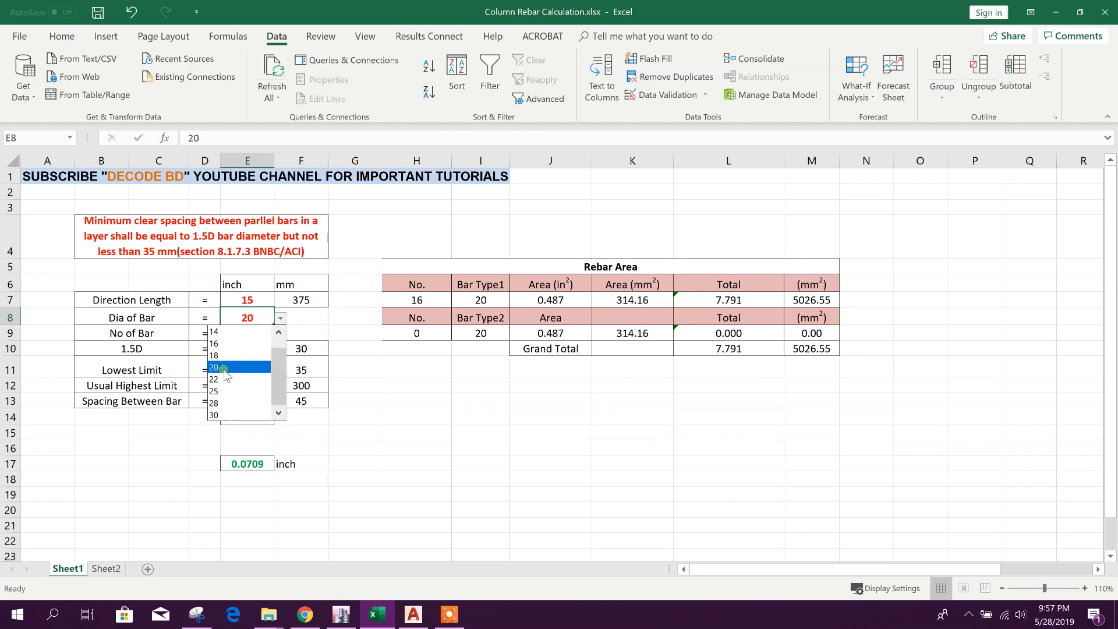
pyautogui.click(224, 368)
pyautogui.click(185, 336)
pyautogui.click(241, 333)
# - Compare C1's GB to 4F section in AutoCAD with Excel's spacing check, and examine C2's Up to GB top bars
pyautogui.click(416, 621)
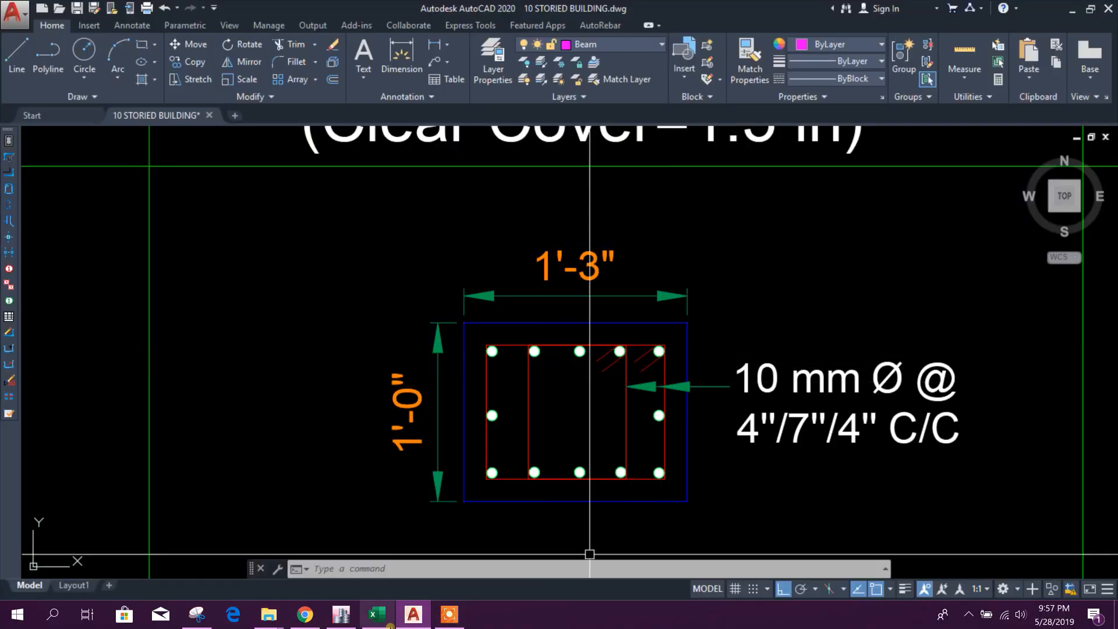
pyautogui.click(386, 622)
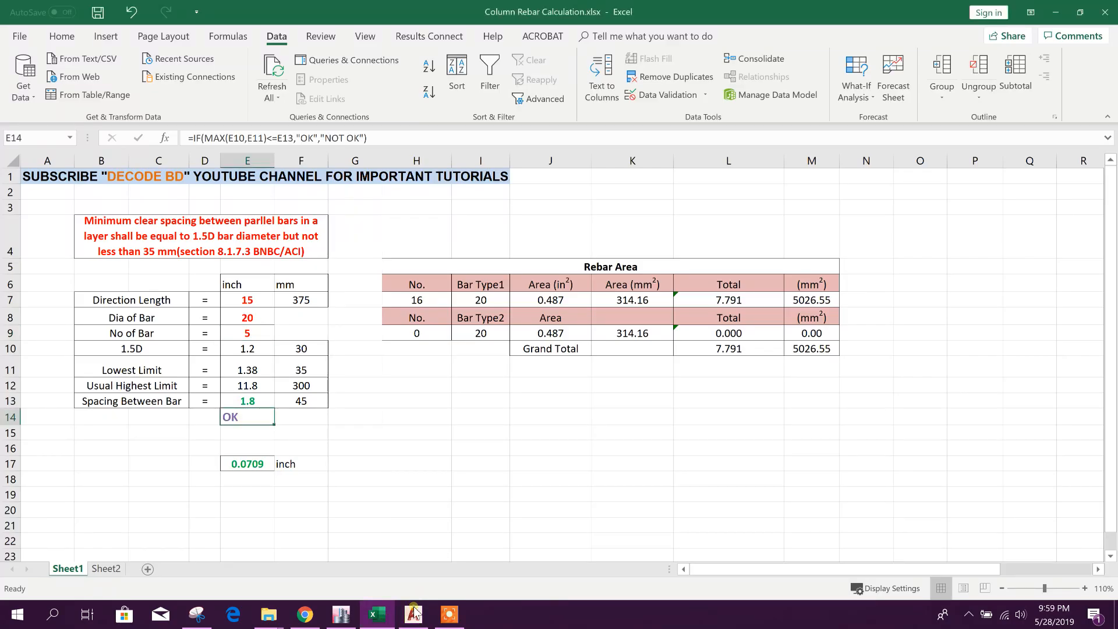
pyautogui.click(424, 621)
pyautogui.scroll(-10, 408, 350)
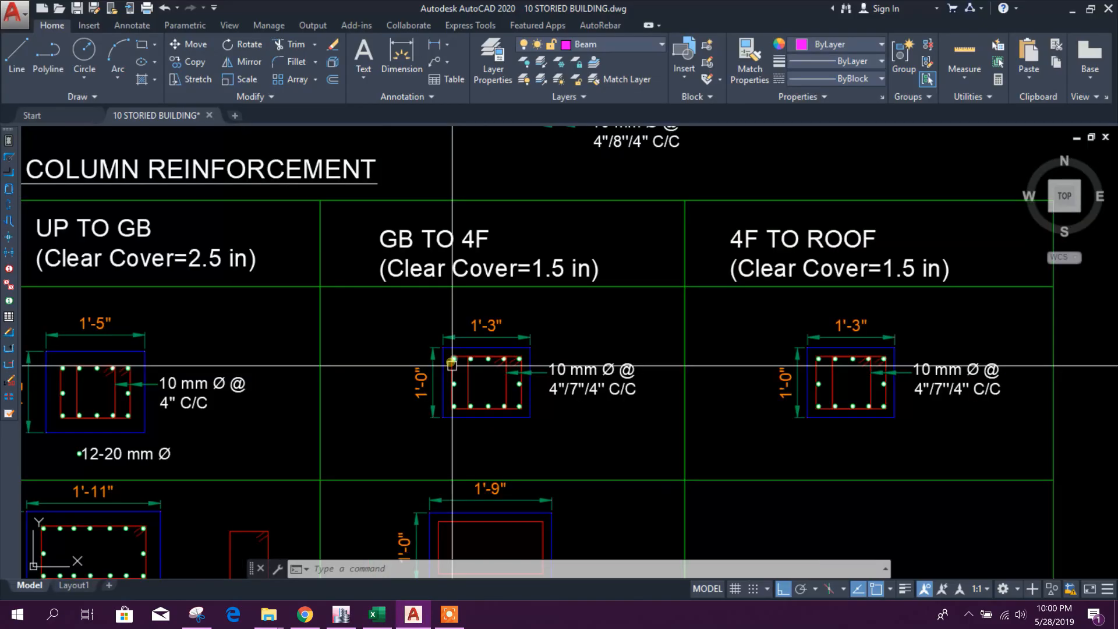
pyautogui.scroll(6, 508, 390)
pyautogui.scroll(-5, 491, 364)
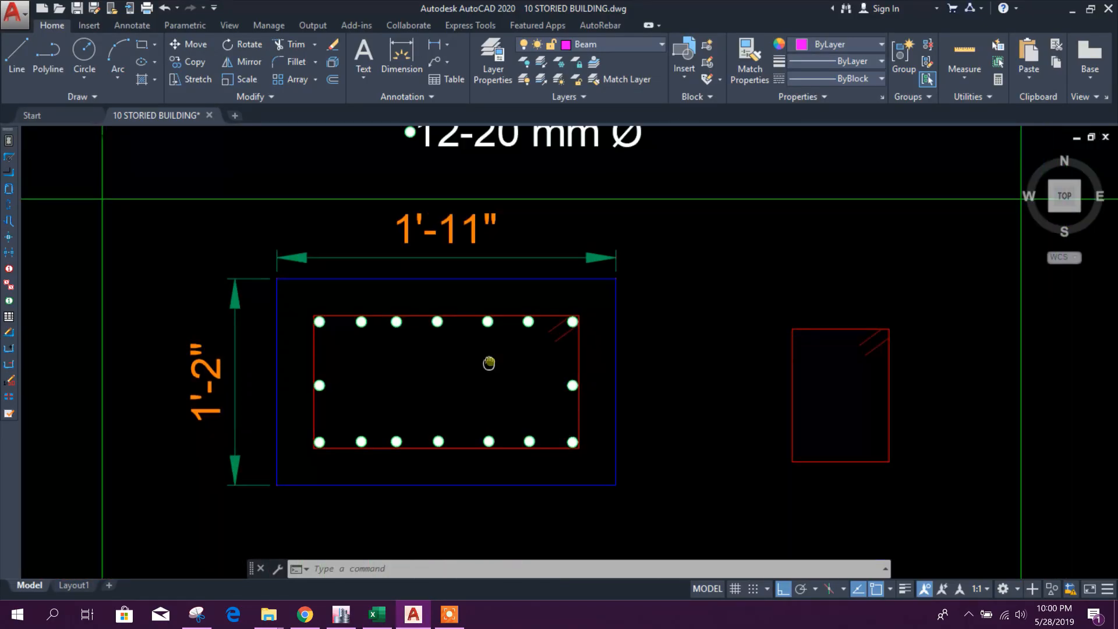
pyautogui.scroll(5, 614, 341)
pyautogui.moveTo(408, 420); pyautogui.dragTo(746, 398, button='middle')
pyautogui.scroll(5, 308, 363)
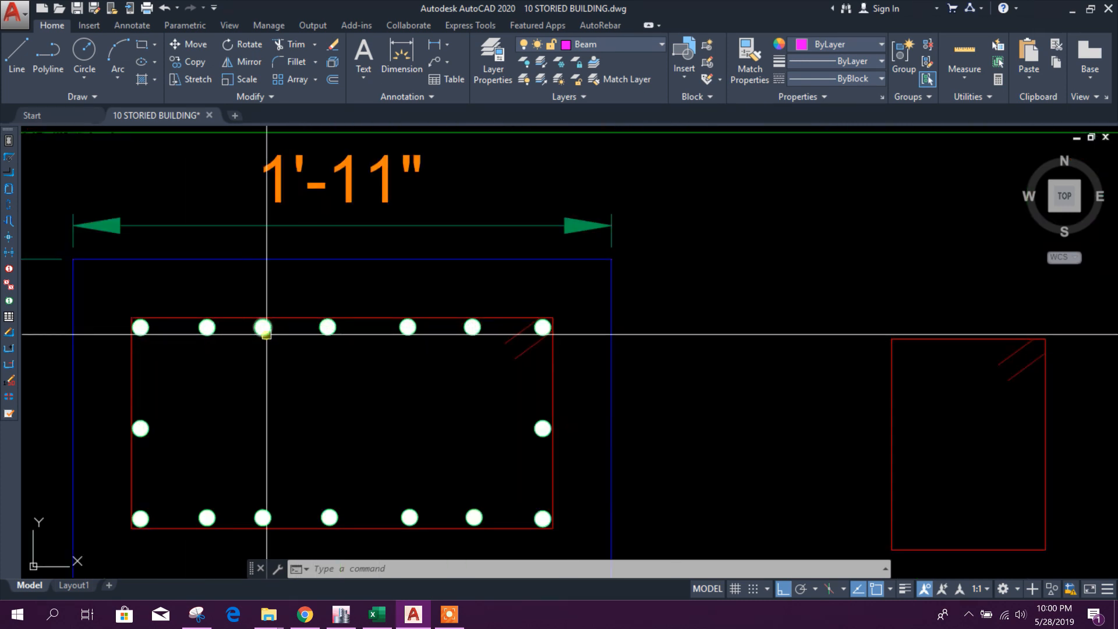
# - Switch to Excel, set the Direction Length to 21 inches and No of Bar to 7, and check the spacing verdict
pyautogui.click(379, 615)
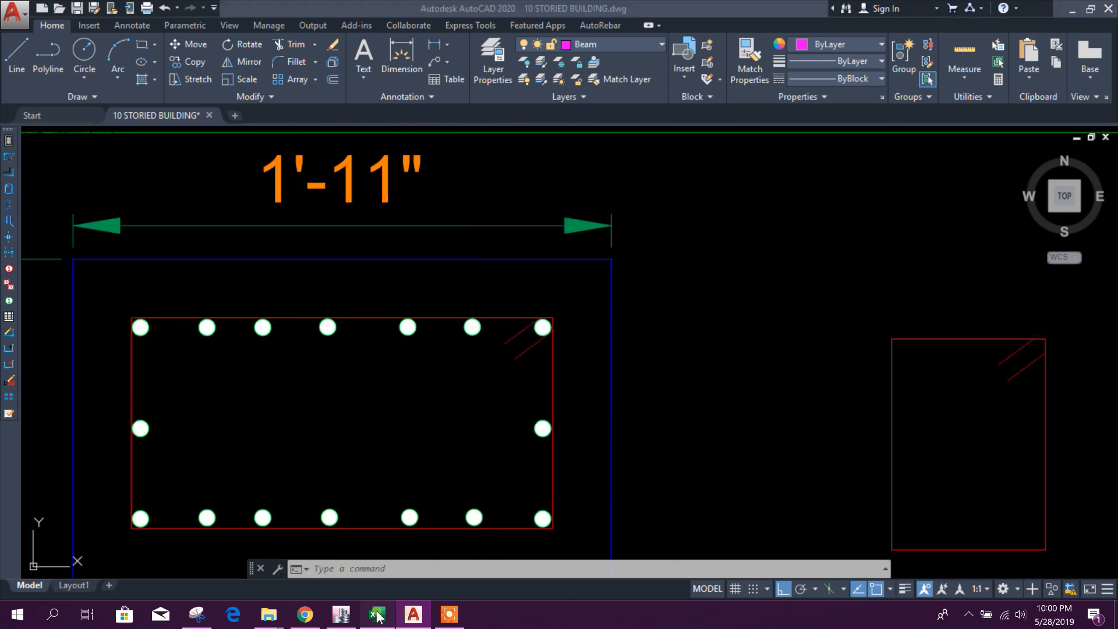
pyautogui.write('21')
pyautogui.click(410, 432)
pyautogui.write('7')
pyautogui.click(485, 436)
pyautogui.click(259, 418)
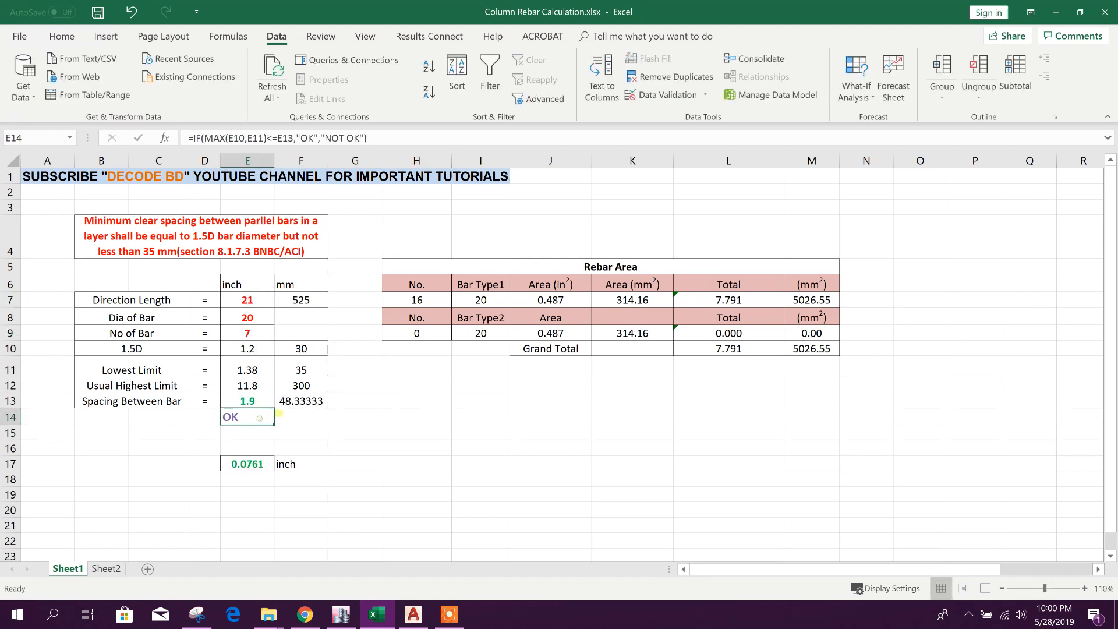
# - Switch to AutoCAD and move the fourth pair of top and bottom bars in C2's Up to GB section slightly to the right
pyautogui.click(413, 615)
pyautogui.scroll(-4, 650, 375)
pyautogui.scroll(3, 650, 374)
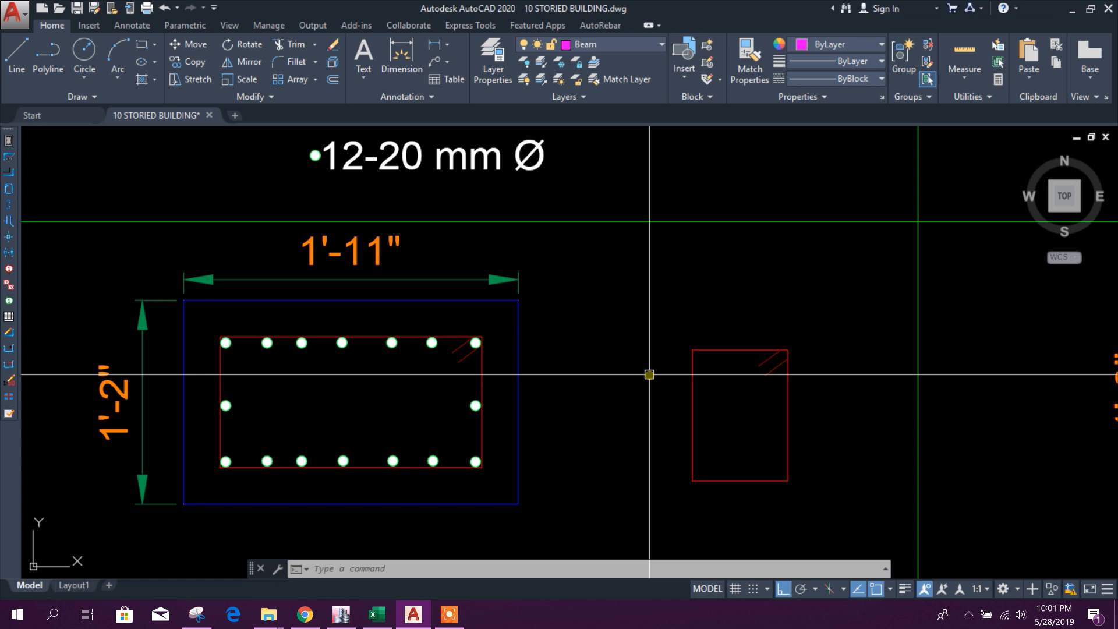
pyautogui.scroll(2, 357, 364)
pyautogui.click(353, 328)
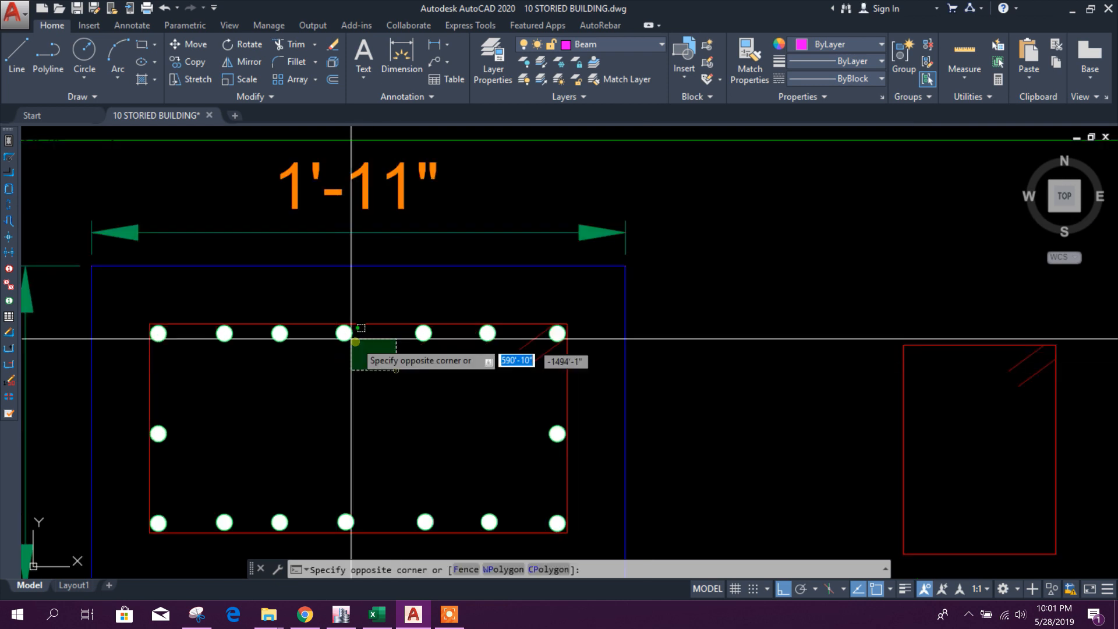
pyautogui.click(379, 530)
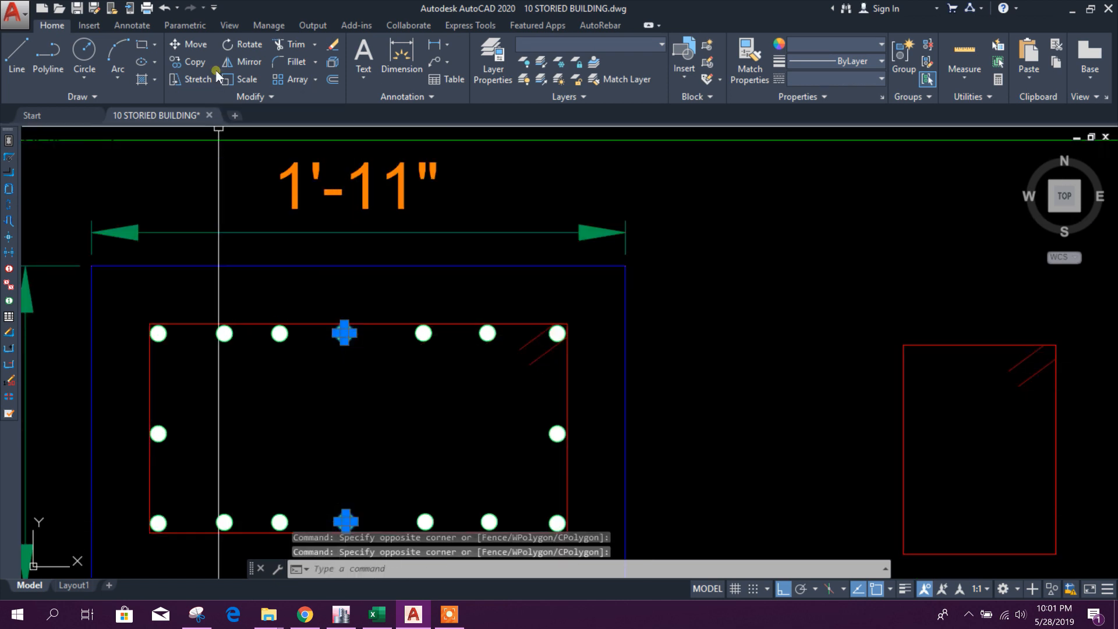
pyautogui.click(188, 45)
pyautogui.click(373, 387)
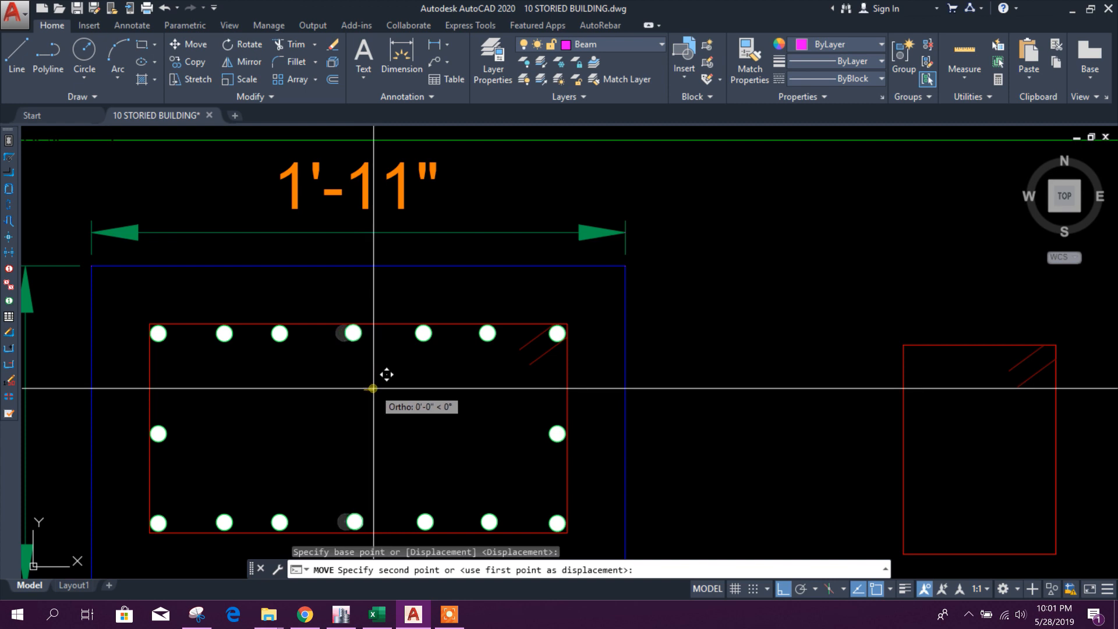
pyautogui.click(373, 394)
pyautogui.scroll(-2, 402, 367)
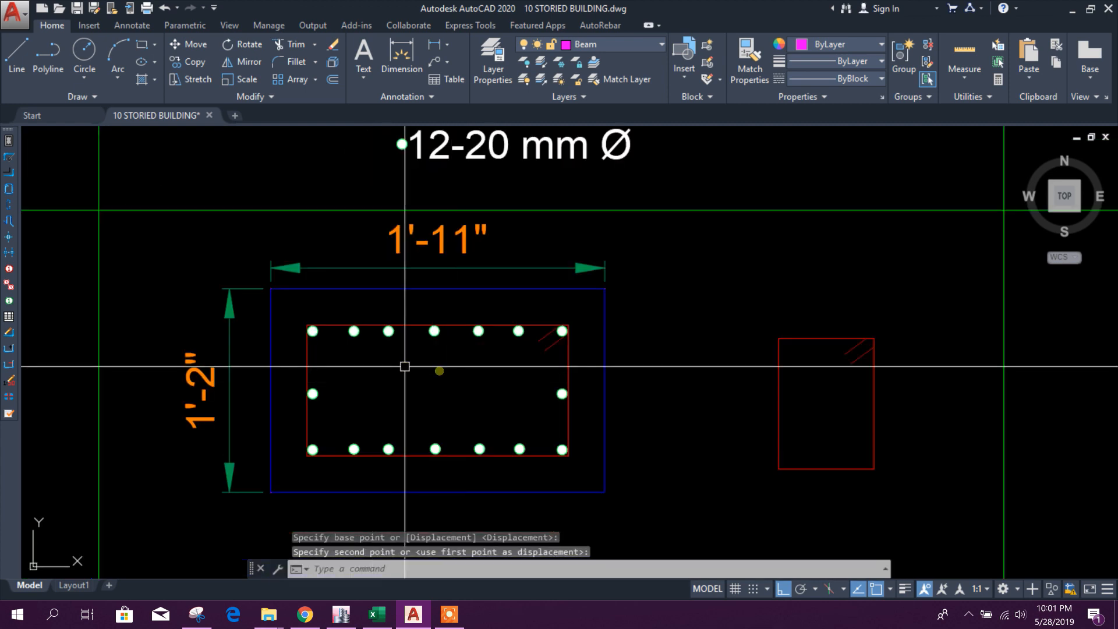
# - Copy C2's third top bar repeatedly to the right, filling the gap up to the fourth bar with closely spaced bars
pyautogui.scroll(1, 504, 311)
pyautogui.moveTo(469, 332); pyautogui.dragTo(514, 332, button='middle')
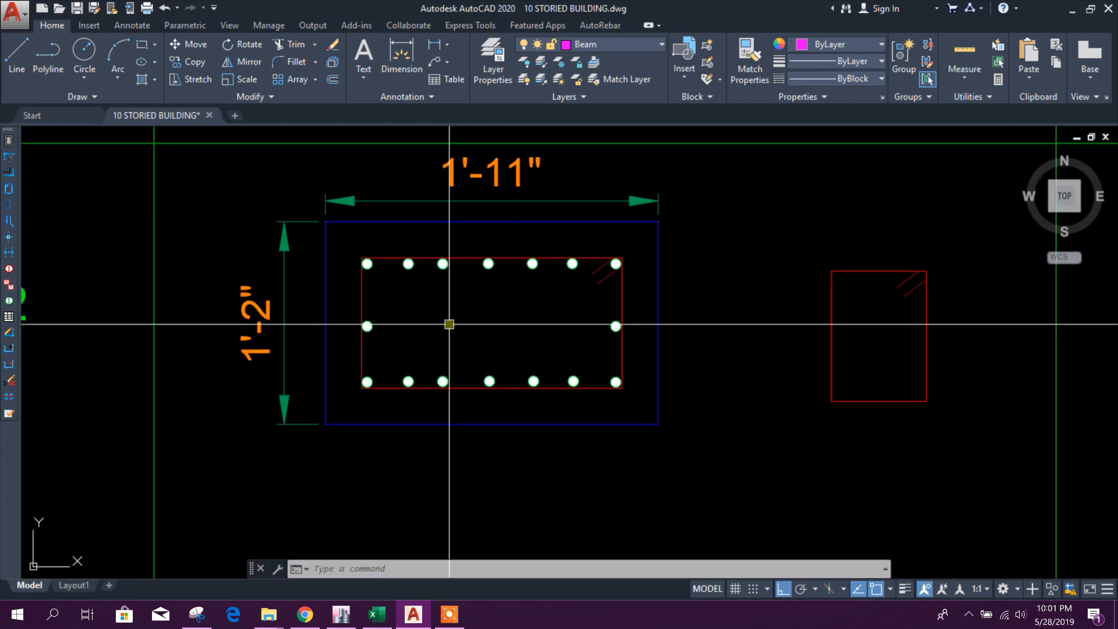
pyautogui.scroll(2, 463, 309)
pyautogui.click(431, 234)
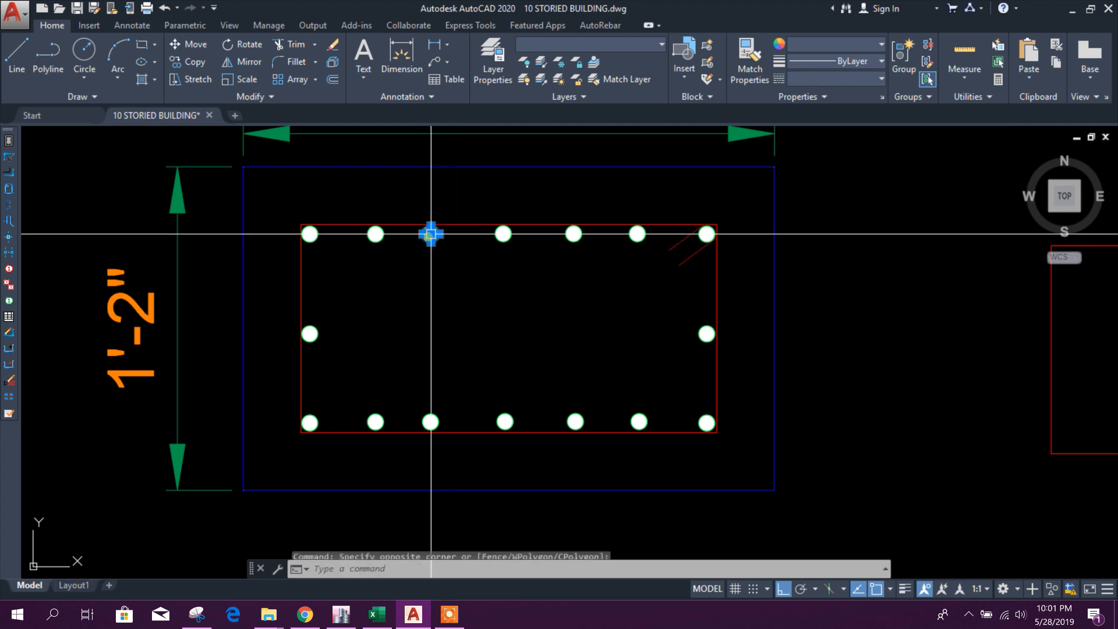
pyautogui.click(190, 57)
pyautogui.scroll(4, 437, 233)
pyautogui.click(455, 289)
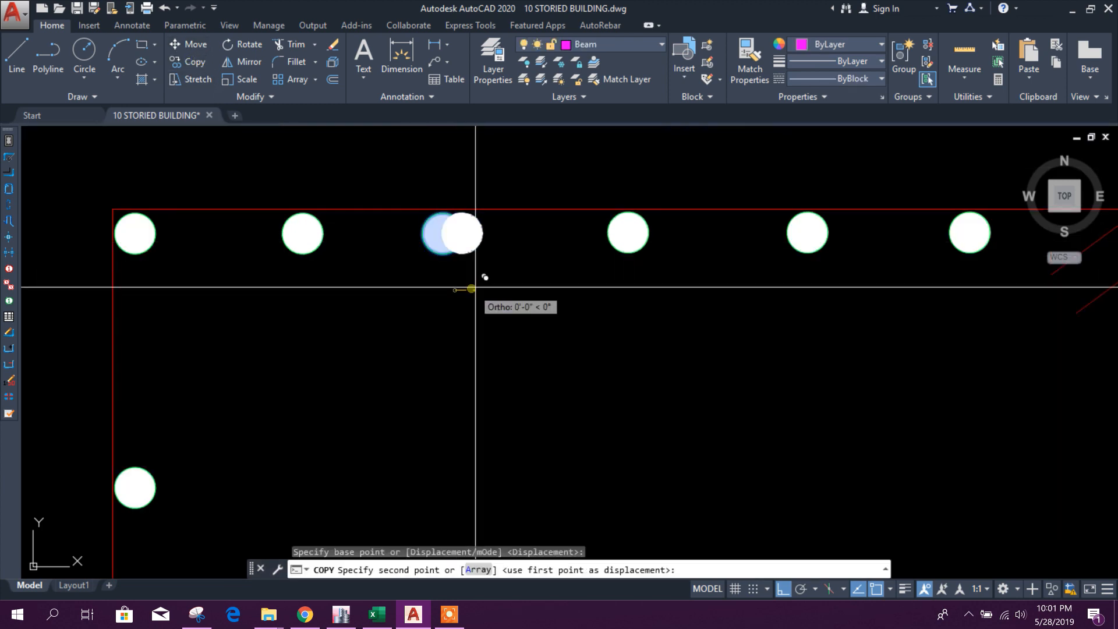
pyautogui.click(499, 288)
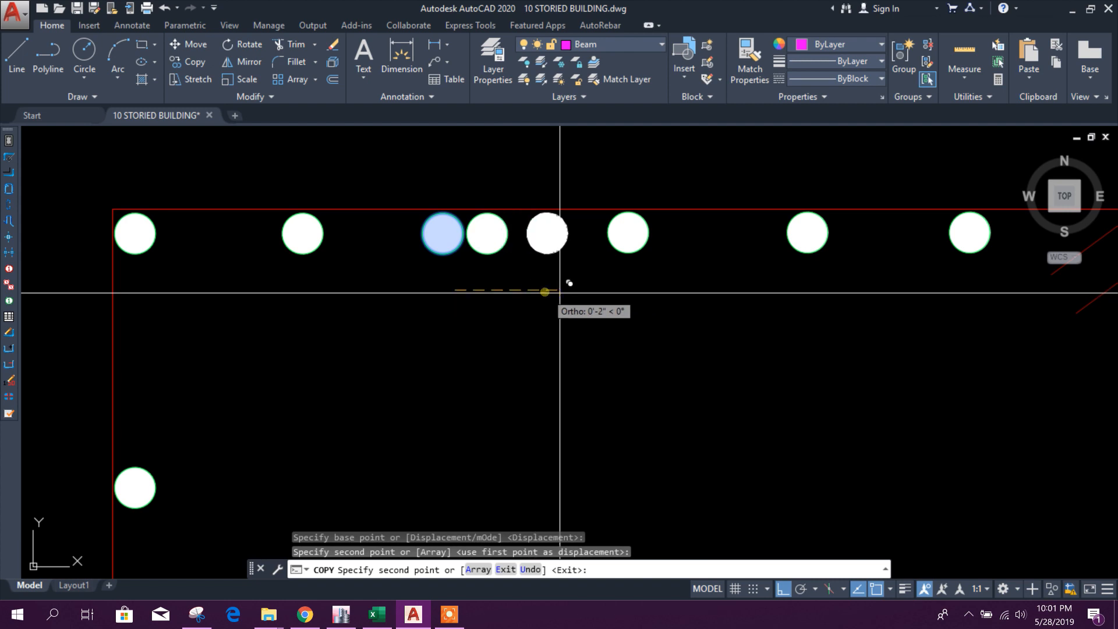
pyautogui.click(547, 292)
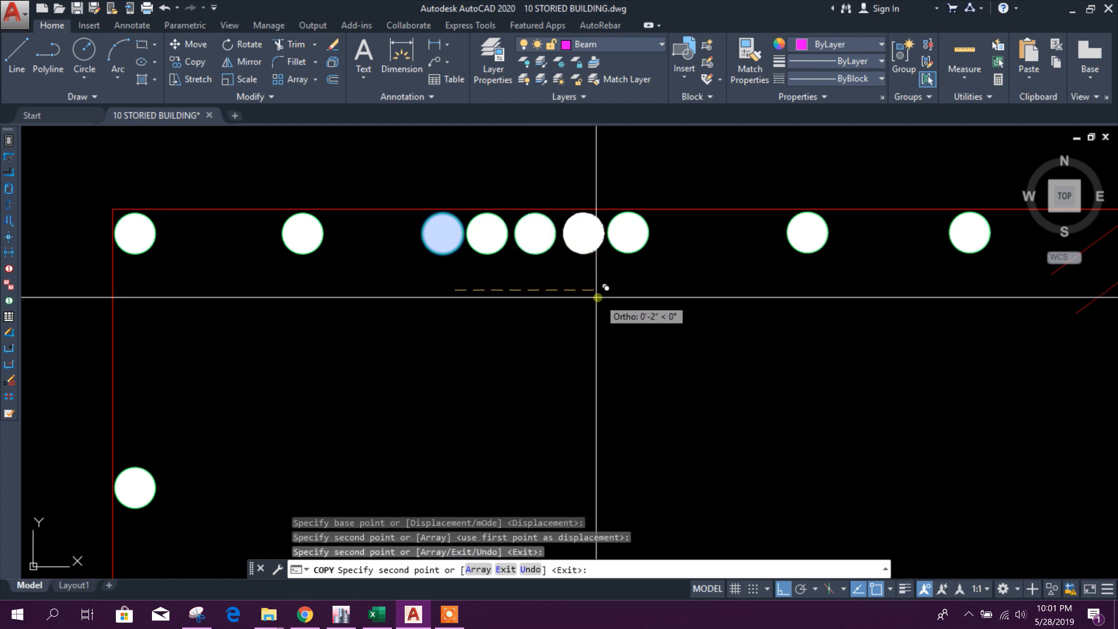
pyautogui.press('Escape')
# - Examine the clear gaps between the closely spaced bar copies in C2's top layer
pyautogui.scroll(2, 549, 250)
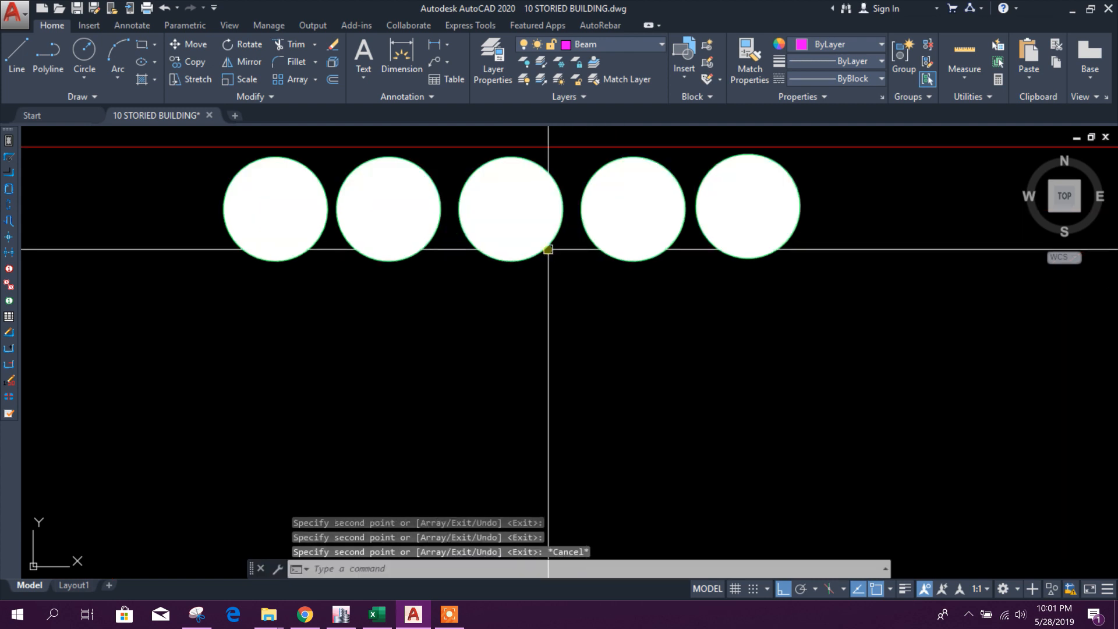
pyautogui.moveTo(550, 250); pyautogui.dragTo(572, 358, button='middle')
pyautogui.scroll(1, 576, 333)
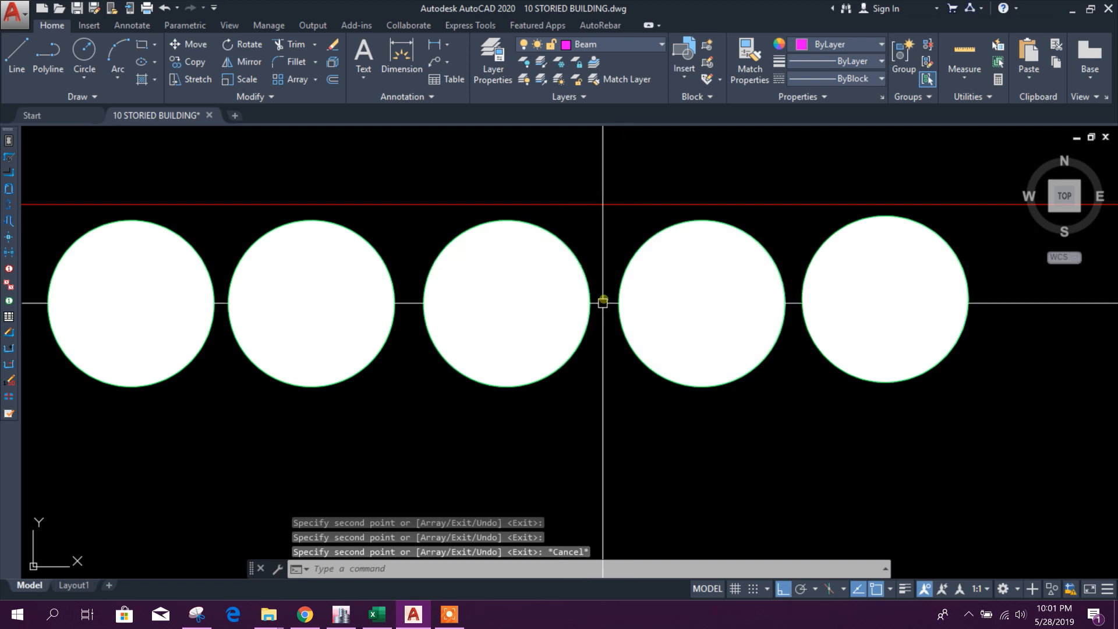
pyautogui.scroll(-3, 498, 379)
pyautogui.scroll(3, 549, 379)
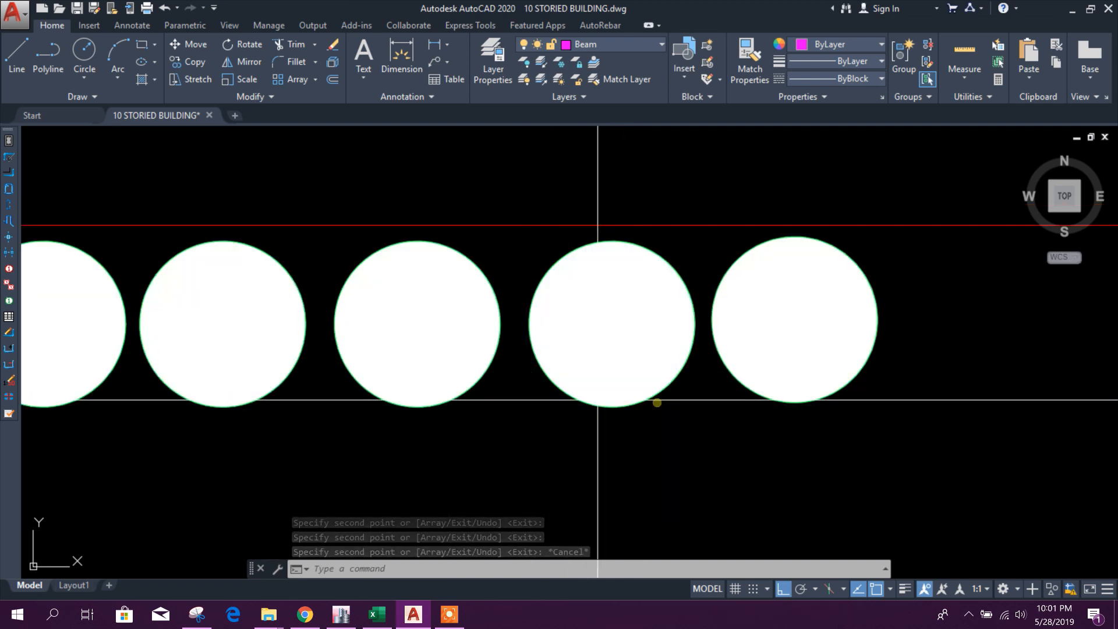
pyautogui.press('Escape')
pyautogui.moveTo(520, 401); pyautogui.dragTo(605, 391, button='middle')
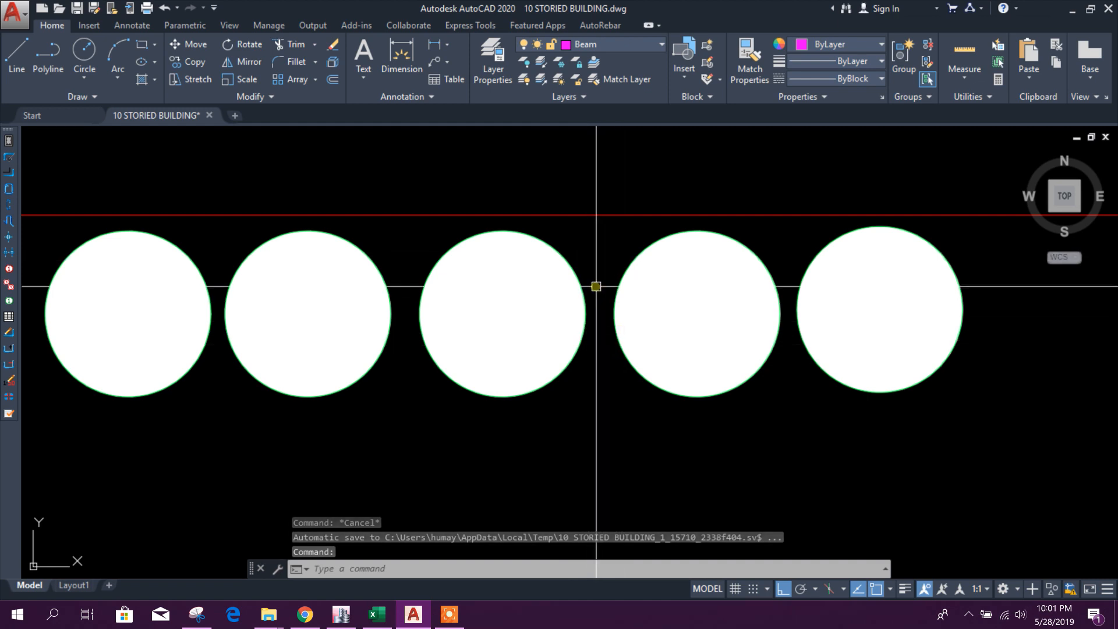
pyautogui.scroll(-4, 614, 369)
pyautogui.scroll(2, 621, 407)
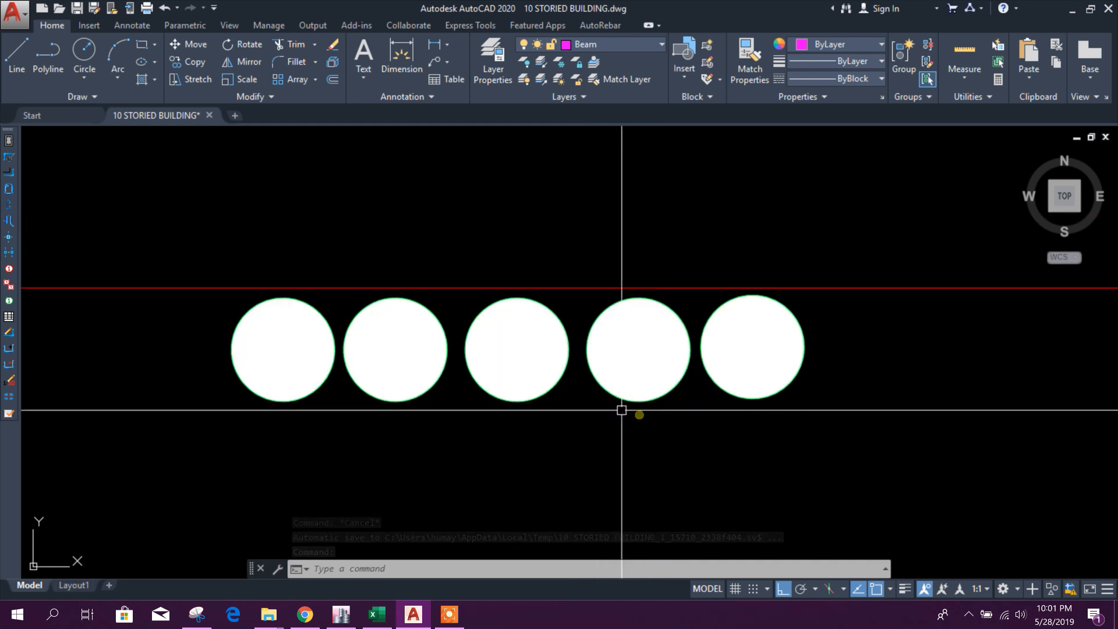
# - Delete the extra bar copies between C2's third and fourth top bars
pyautogui.scroll(-4, 591, 414)
pyautogui.moveTo(591, 414); pyautogui.dragTo(549, 417, button='middle')
pyautogui.scroll(2, 561, 414)
pyautogui.click(561, 413)
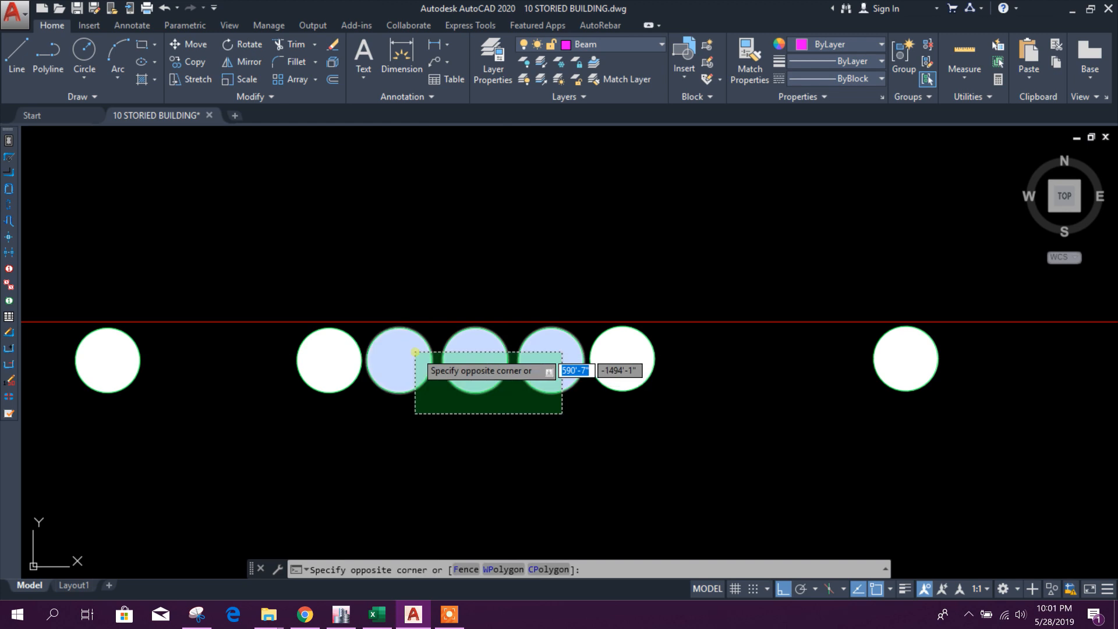
pyautogui.click(417, 361)
pyautogui.press('Delete')
pyautogui.scroll(-5, 555, 431)
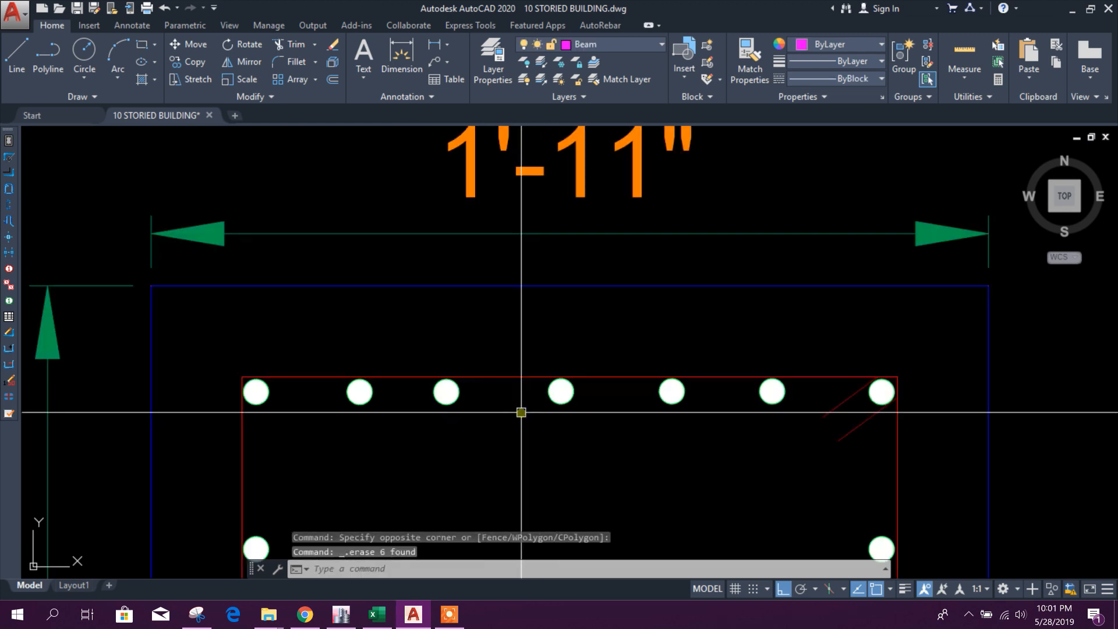
# - Move the third pair of top and bottom bars in C2's Up to GB section slightly to the right
pyautogui.scroll(2, 466, 480)
pyautogui.click(449, 493)
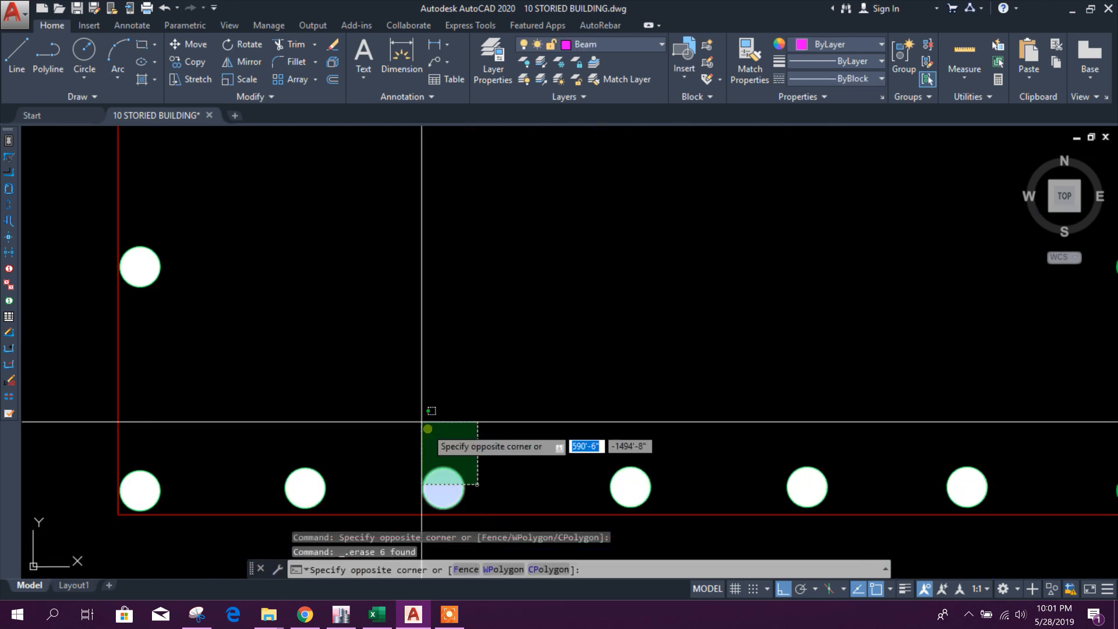
pyautogui.scroll(-4, 423, 419)
pyautogui.click(419, 256)
pyautogui.click(195, 62)
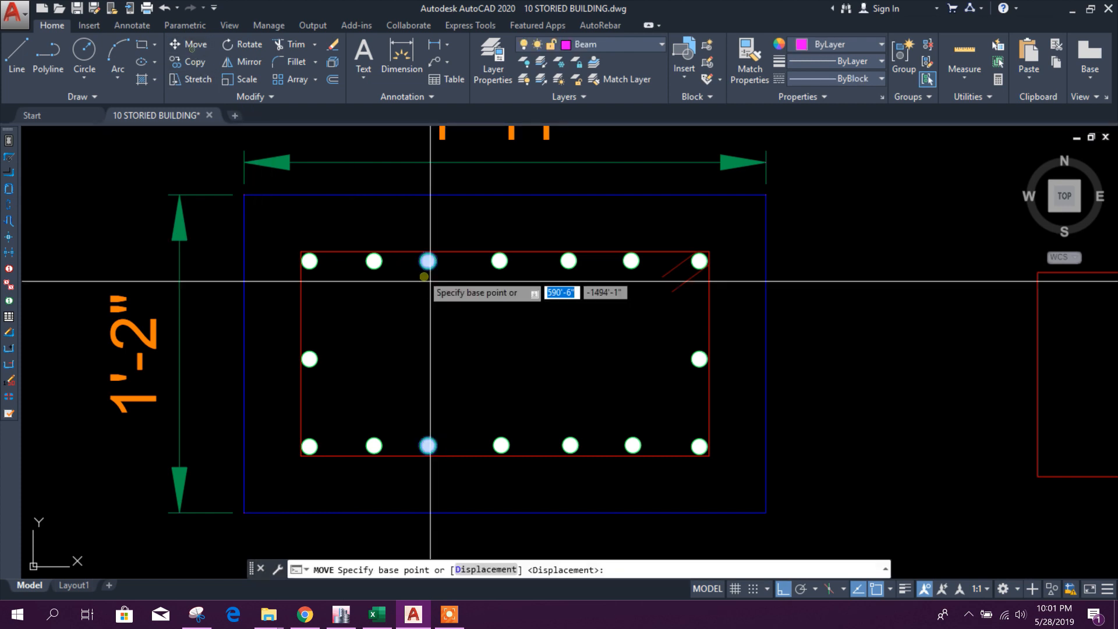
pyautogui.scroll(2, 482, 325)
pyautogui.click(492, 325)
pyautogui.scroll(-4, 585, 411)
pyautogui.scroll(-2, 586, 411)
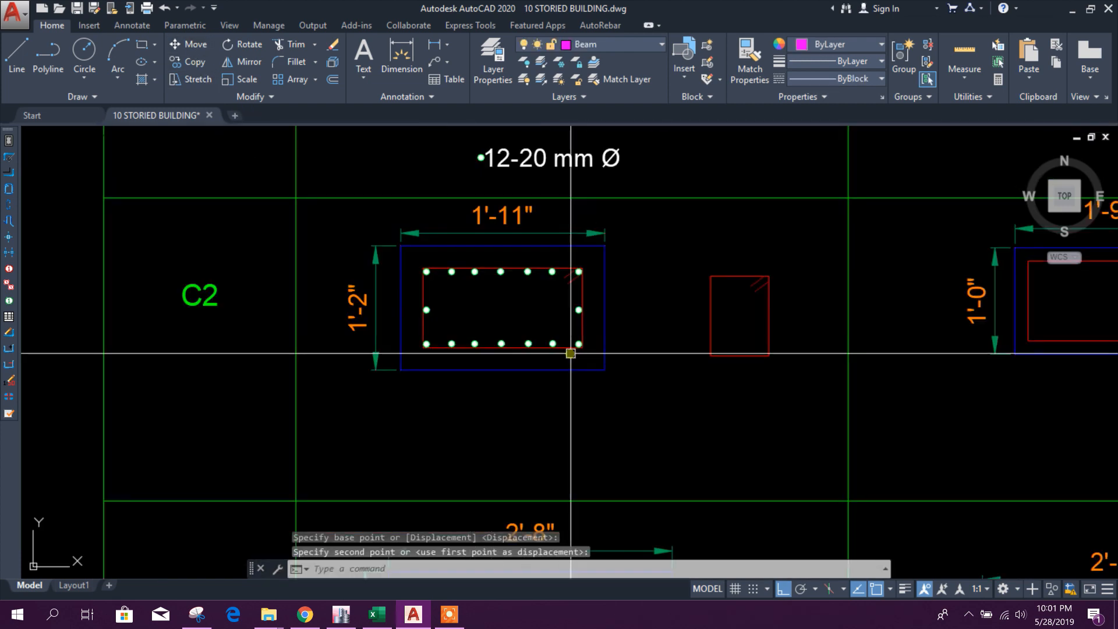
pyautogui.scroll(2, 508, 298)
pyautogui.scroll(-2, 574, 366)
pyautogui.scroll(2, 582, 323)
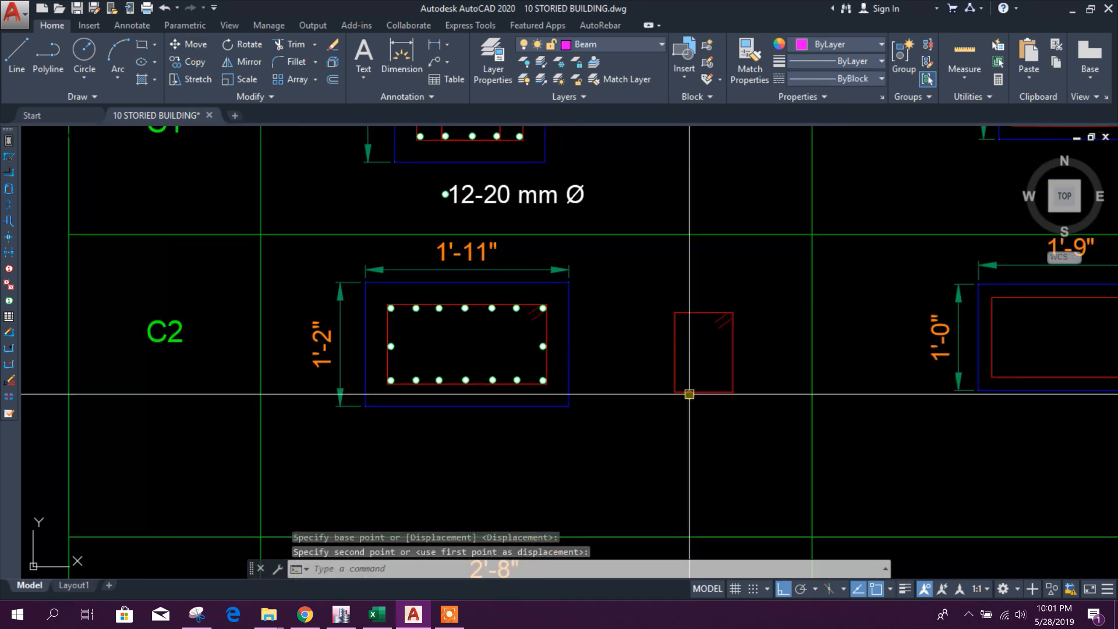
# - Draw a rectangular inner tie around the third to fifth top and bottom bars of C2's Up to GB section
pyautogui.click(146, 51)
pyautogui.scroll(2, 415, 292)
pyautogui.scroll(2, 469, 242)
pyautogui.scroll(-1, 455, 239)
pyautogui.click(424, 200)
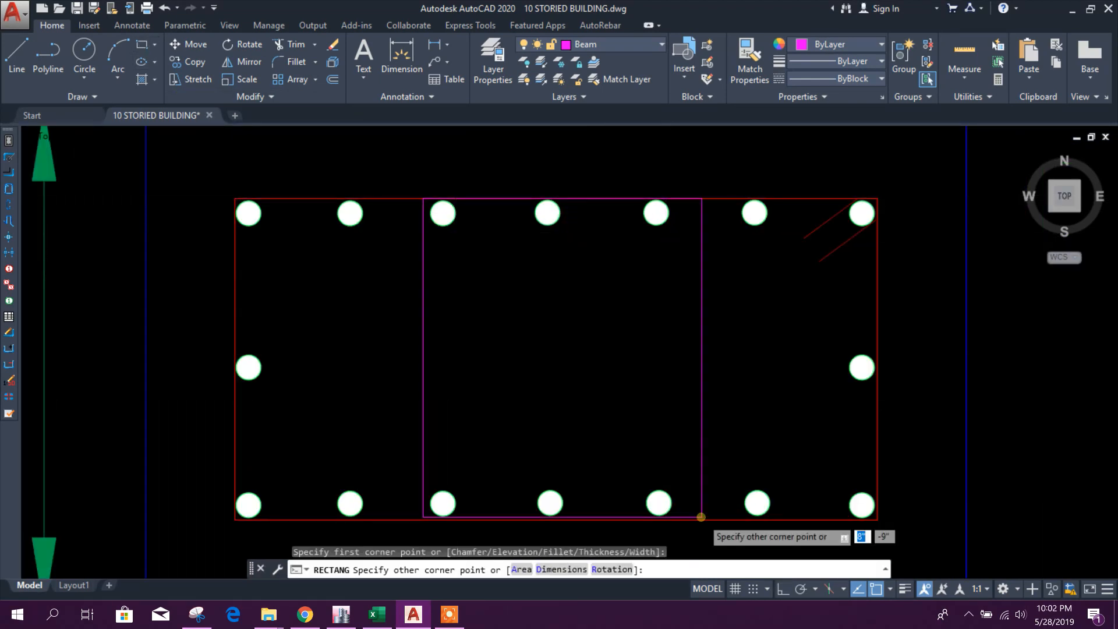
pyautogui.scroll(3, 701, 517)
pyautogui.click(702, 517)
pyautogui.press('Escape')
pyautogui.scroll(-6, 630, 442)
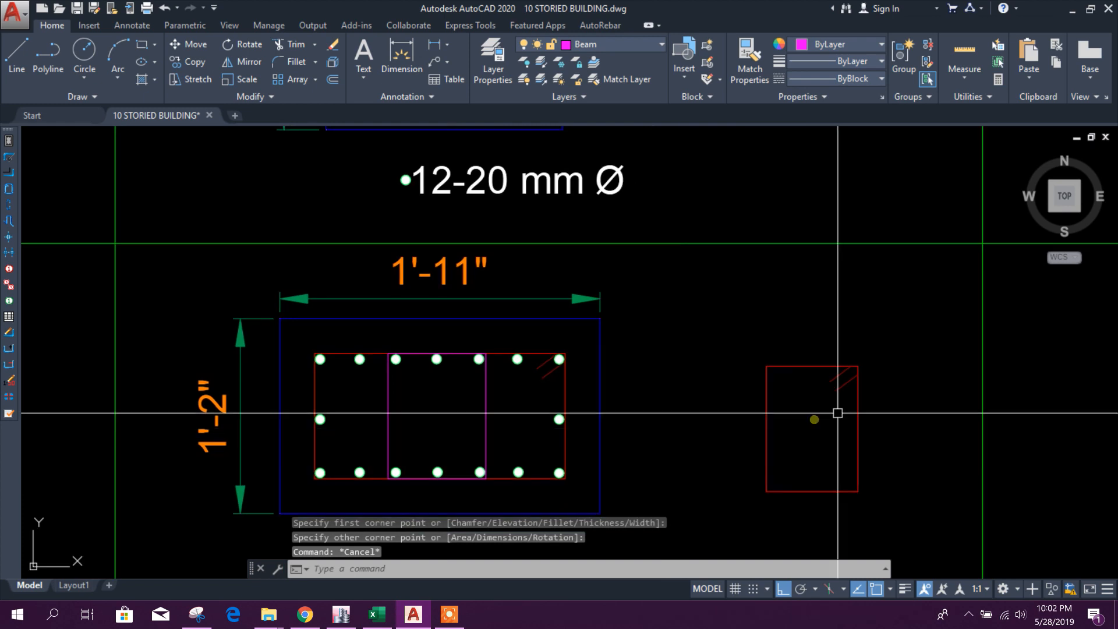
# - Copy the two hook lines from the spare tie beside C2 to the new inner tie's upper right corner
pyautogui.scroll(4, 838, 403)
pyautogui.click(846, 396)
pyautogui.click(800, 331)
pyautogui.click(198, 61)
pyautogui.click(870, 309)
pyautogui.scroll(-5, 874, 307)
pyautogui.scroll(5, 489, 305)
pyautogui.click(510, 298)
pyautogui.press('Escape')
pyautogui.scroll(-5, 705, 152)
# - Match the new inner tie's properties to those of C2's red outer tie
pyautogui.click(750, 61)
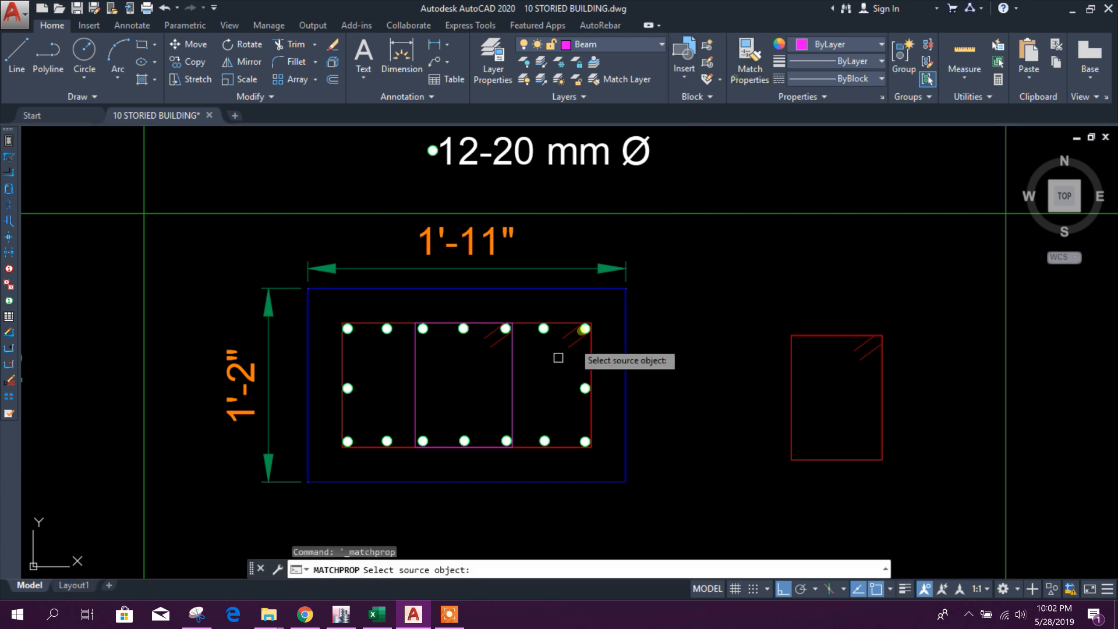
pyautogui.scroll(3, 585, 367)
pyautogui.click(593, 374)
pyautogui.click(467, 375)
pyautogui.press('Escape')
pyautogui.scroll(-4, 443, 375)
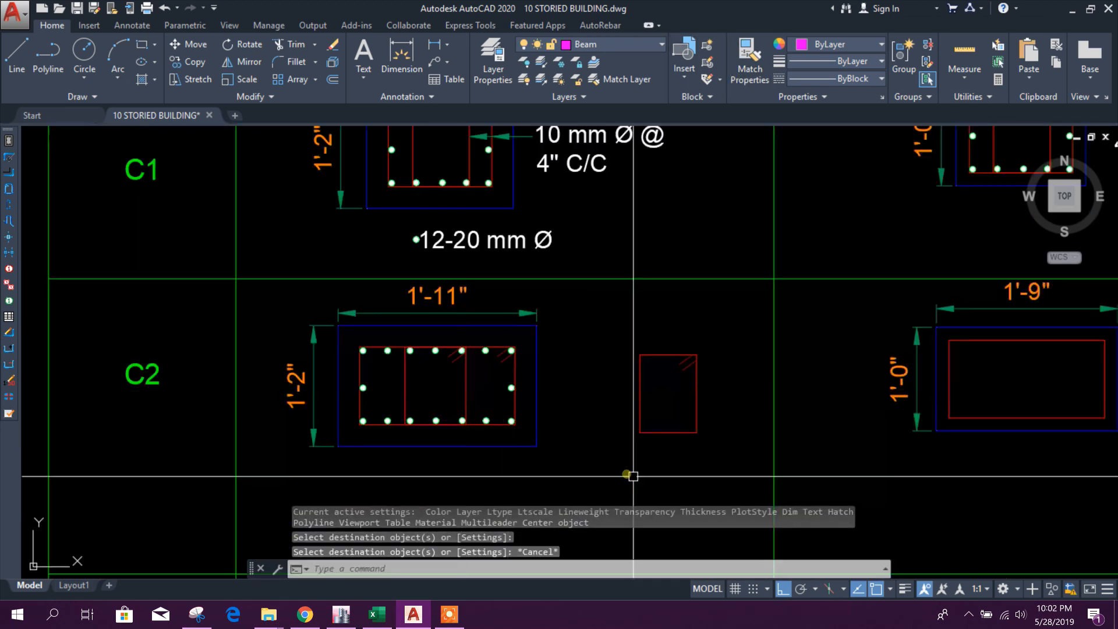
# - Delete the spare tie and its hook lines beside C2's Up to GB section
pyautogui.click(528, 349)
pyautogui.click(607, 425)
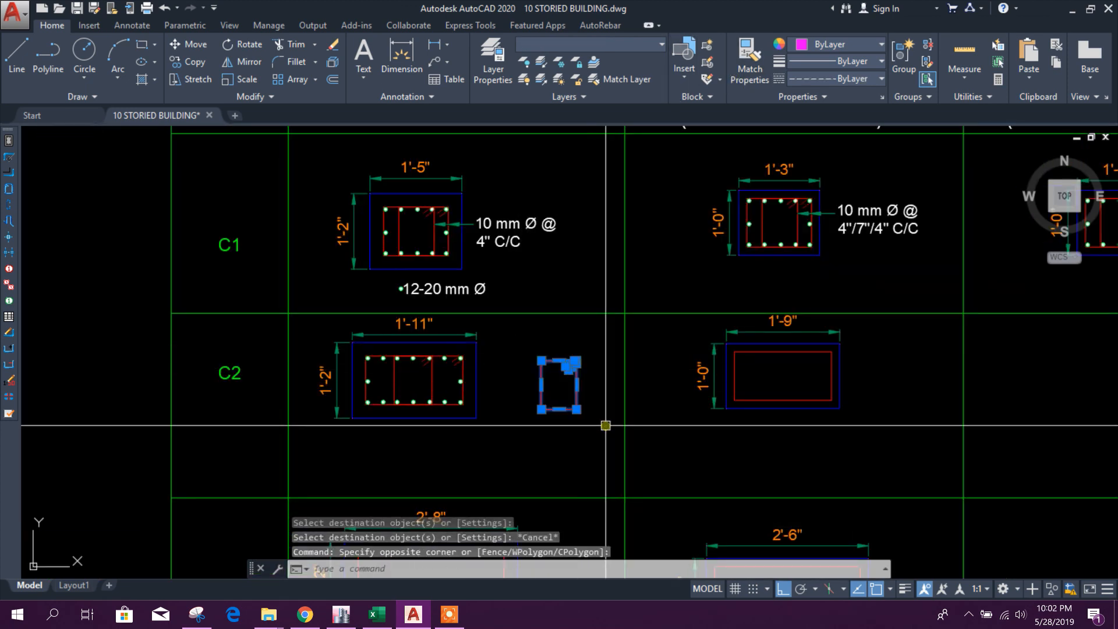
pyautogui.press('Delete')
# - Copy all bars and ties from C2's Up to GB section into its GB to 4F section, aligned to the tie's lower left corner
pyautogui.scroll(4, 382, 378)
pyautogui.click(322, 308)
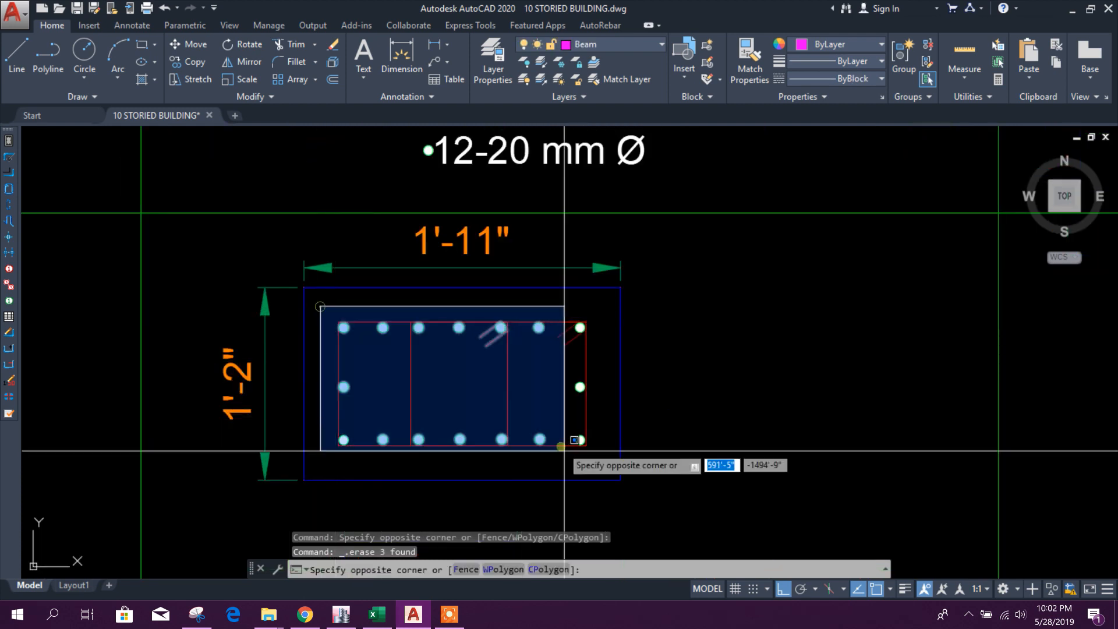
pyautogui.click(599, 469)
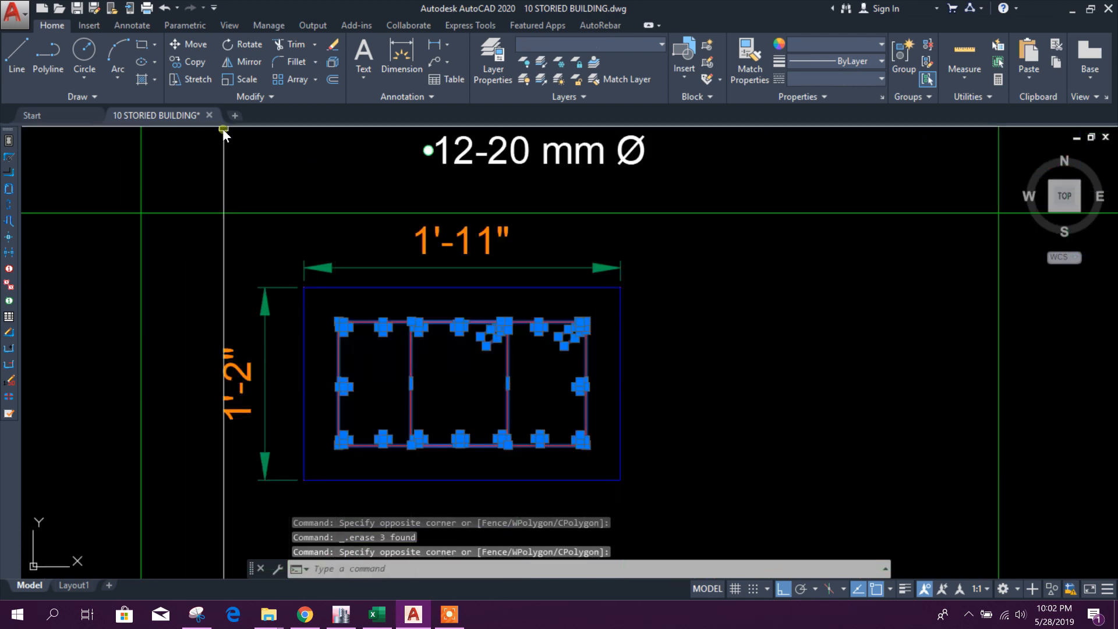
pyautogui.click(195, 67)
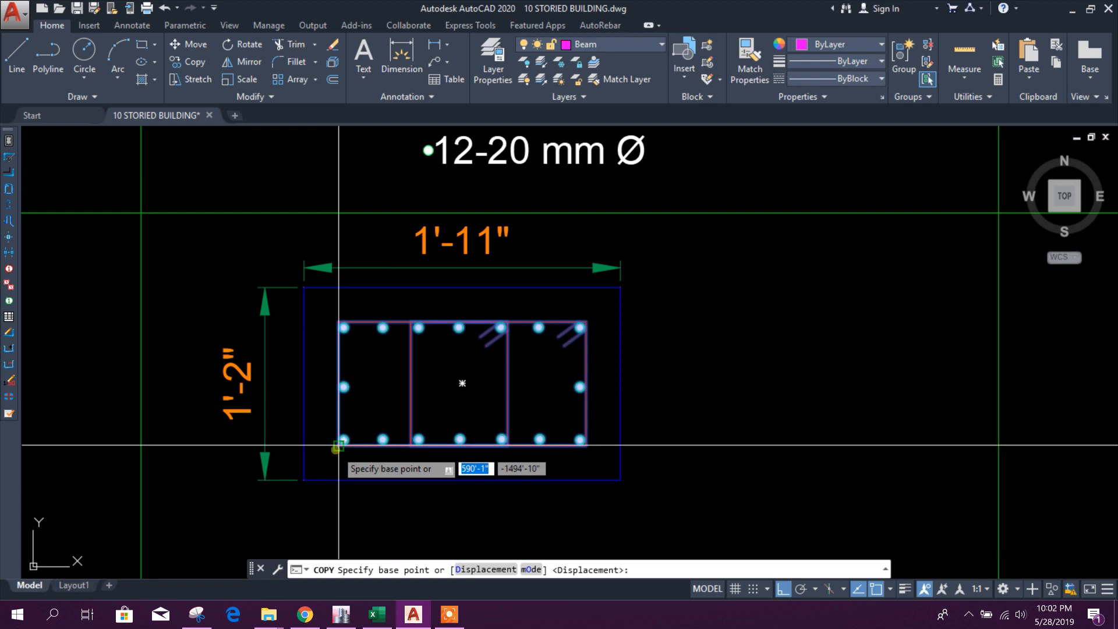
pyautogui.click(339, 445)
pyautogui.scroll(-2, 236, 460)
pyautogui.scroll(-3, 236, 459)
pyautogui.scroll(4, 342, 414)
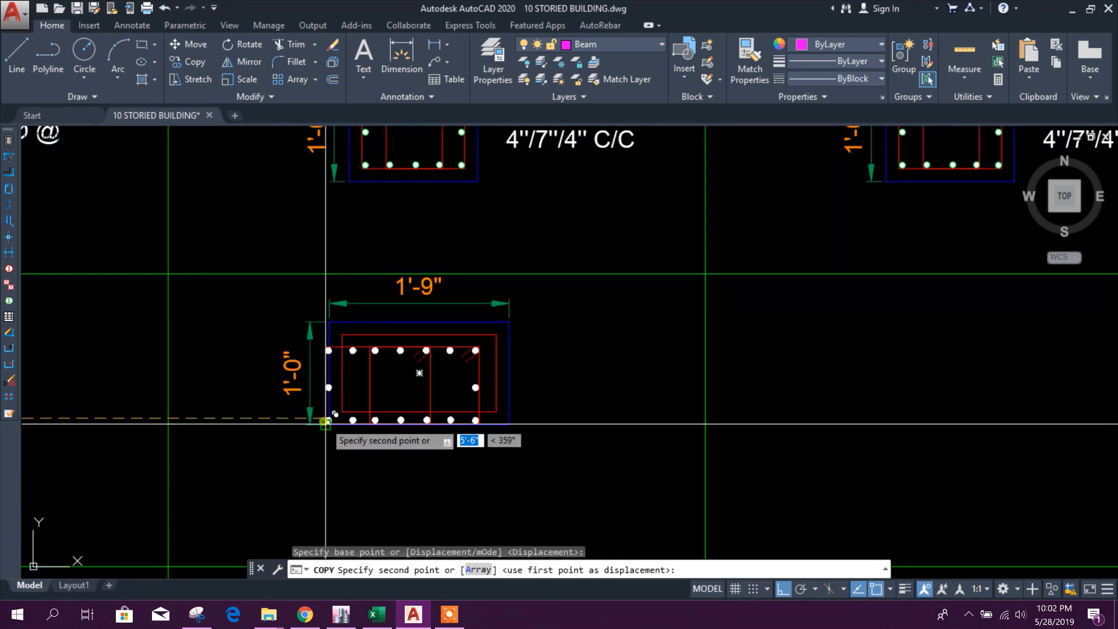
pyautogui.scroll(5, 342, 412)
pyautogui.click(346, 409)
pyautogui.press('Escape')
pyautogui.scroll(-5, 543, 438)
pyautogui.scroll(-5, 543, 439)
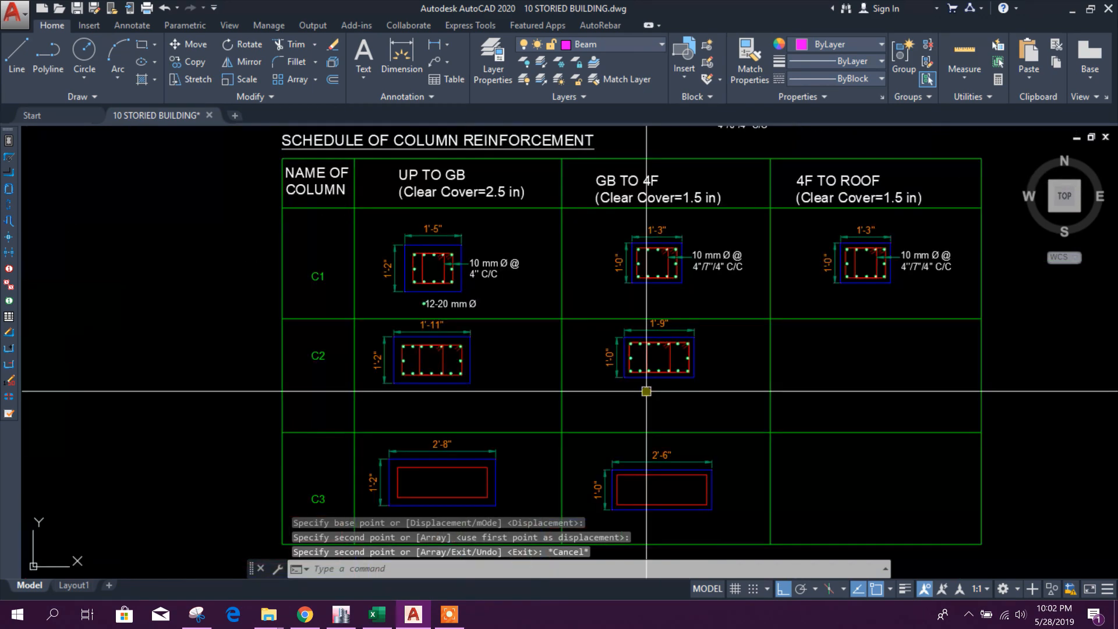
# - Copy C1's "10 mm Ø @ 4" C/C" tie callout with its arrows down to C2's Up to GB section
pyautogui.scroll(4, 493, 278)
pyautogui.click(566, 301)
pyautogui.click(429, 204)
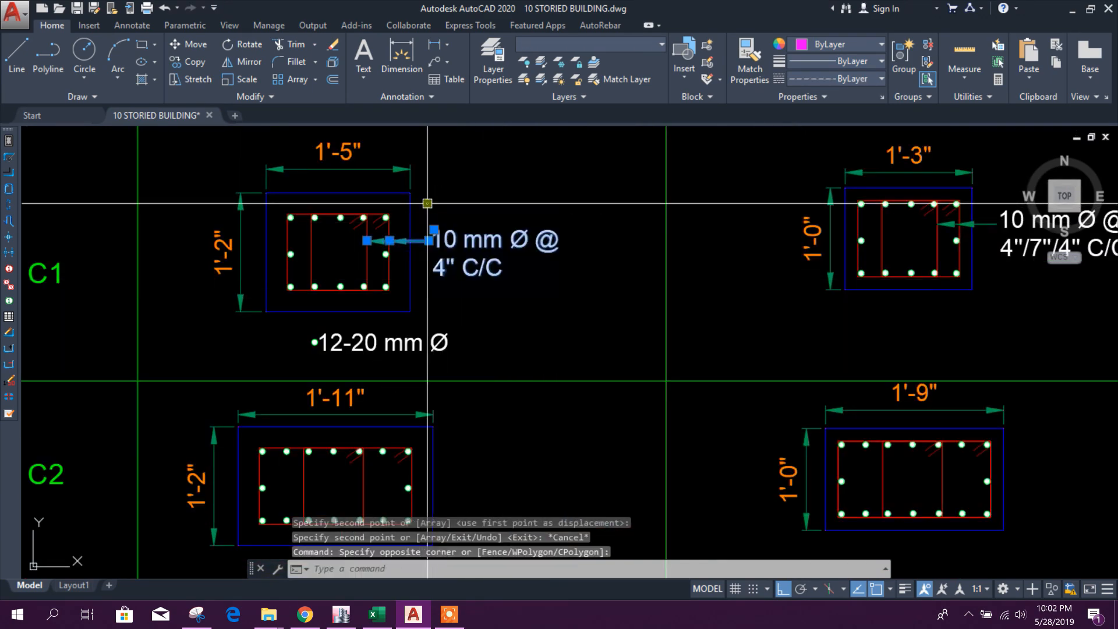
pyautogui.scroll(2, 385, 247)
pyautogui.click(318, 227)
pyautogui.click(577, 252)
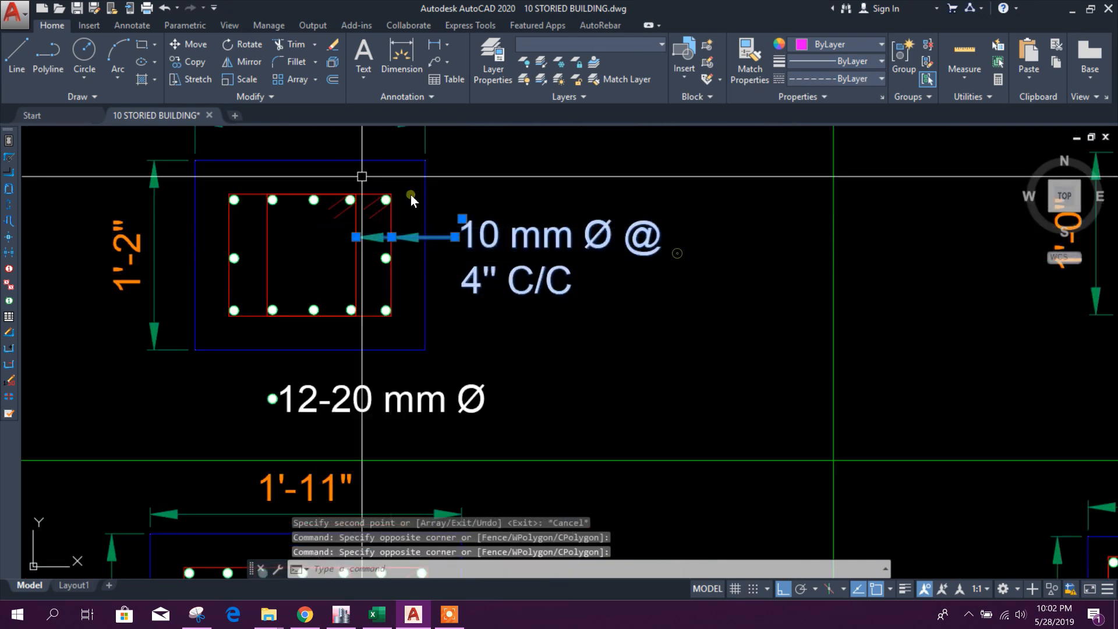
pyautogui.click(192, 64)
pyautogui.scroll(4, 391, 199)
pyautogui.click(390, 194)
pyautogui.scroll(-5, 425, 242)
pyautogui.scroll(5, 450, 462)
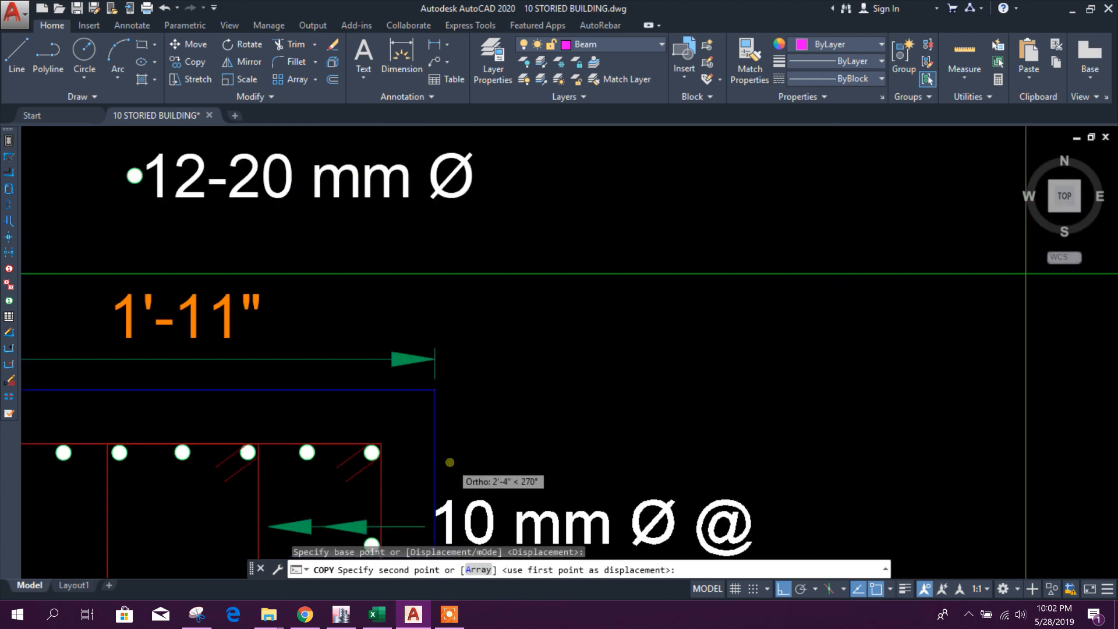
pyautogui.scroll(2, 449, 462)
pyautogui.click(340, 434)
pyautogui.scroll(-6, 352, 383)
pyautogui.moveTo(371, 429); pyautogui.dragTo(418, 371, button='middle')
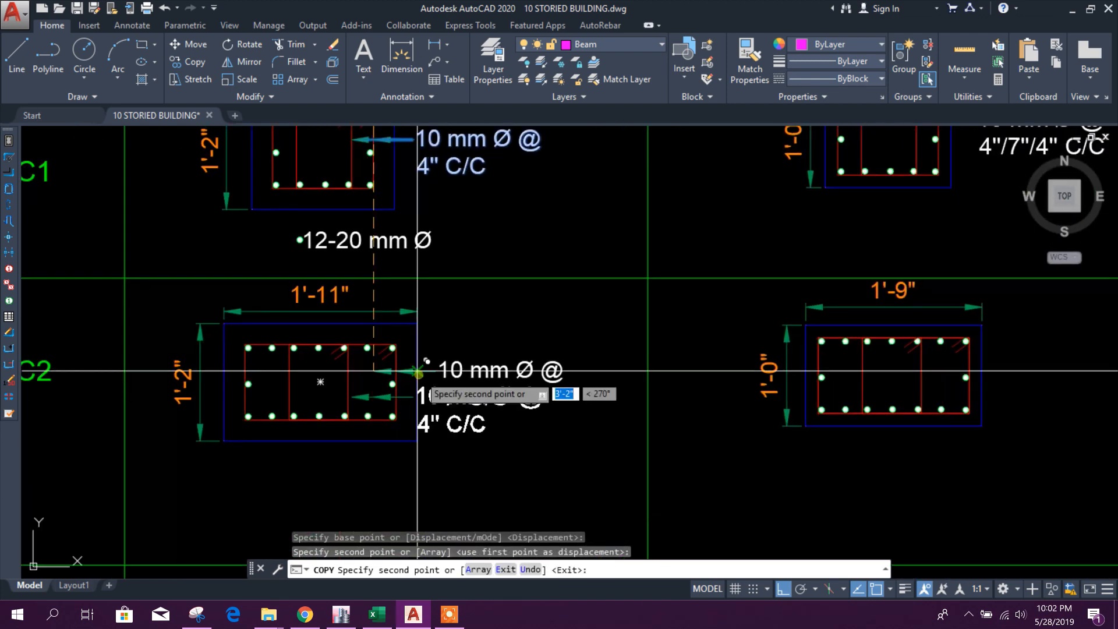
pyautogui.press('Escape')
# - Stretch the inner arrow of C2's Up to GB tie callout leftward to the inner tie's right leg
pyautogui.scroll(6, 418, 371)
pyautogui.click(329, 348)
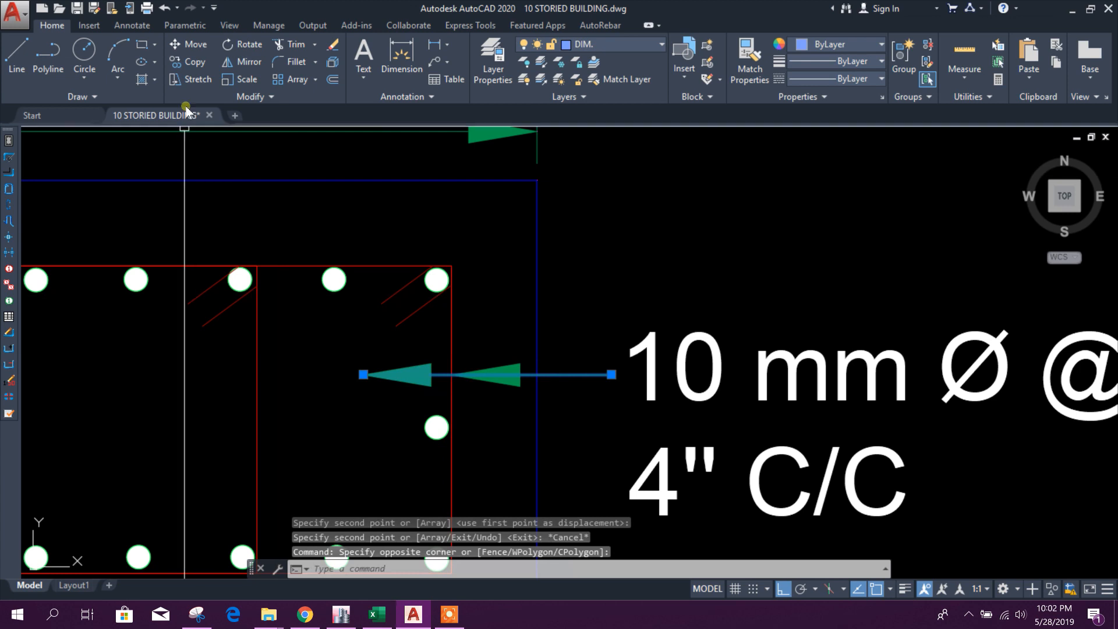
pyautogui.click(191, 79)
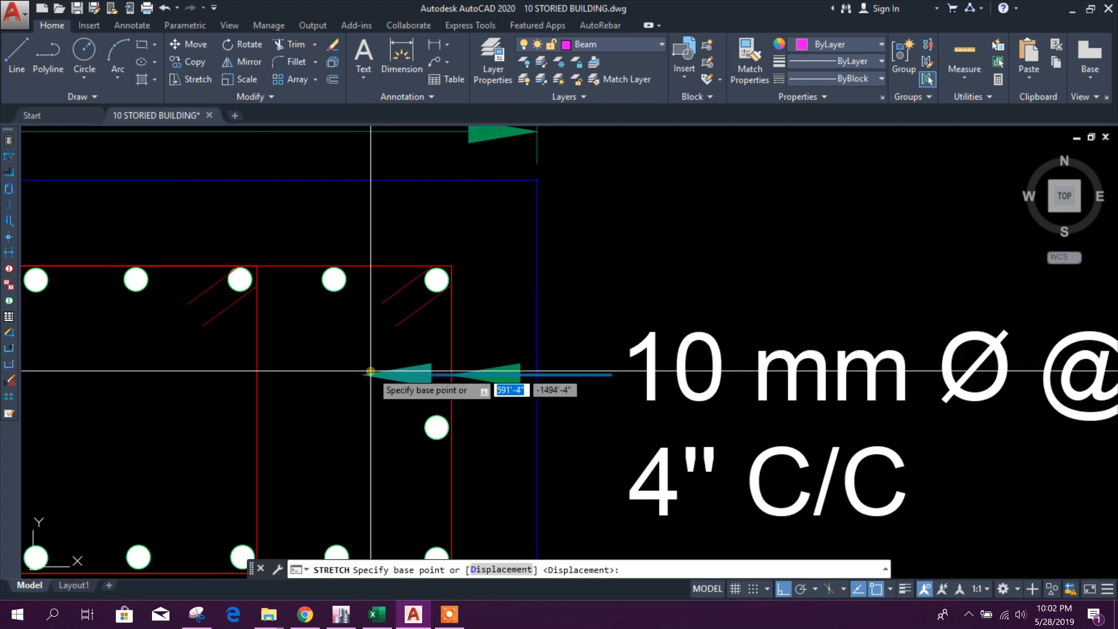
pyautogui.click(365, 375)
pyautogui.scroll(-5, 254, 376)
pyautogui.press('Escape')
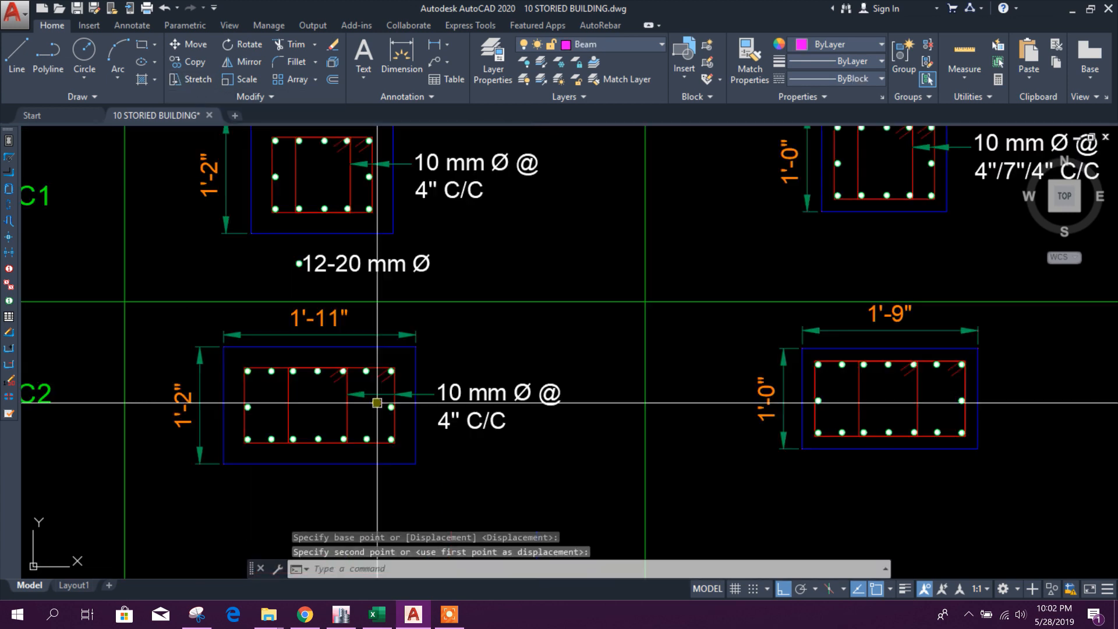
# - Copy C1's "12-20 mm Ø" bar label and its dot below C2's Up to GB section
pyautogui.click(434, 275)
pyautogui.click(277, 250)
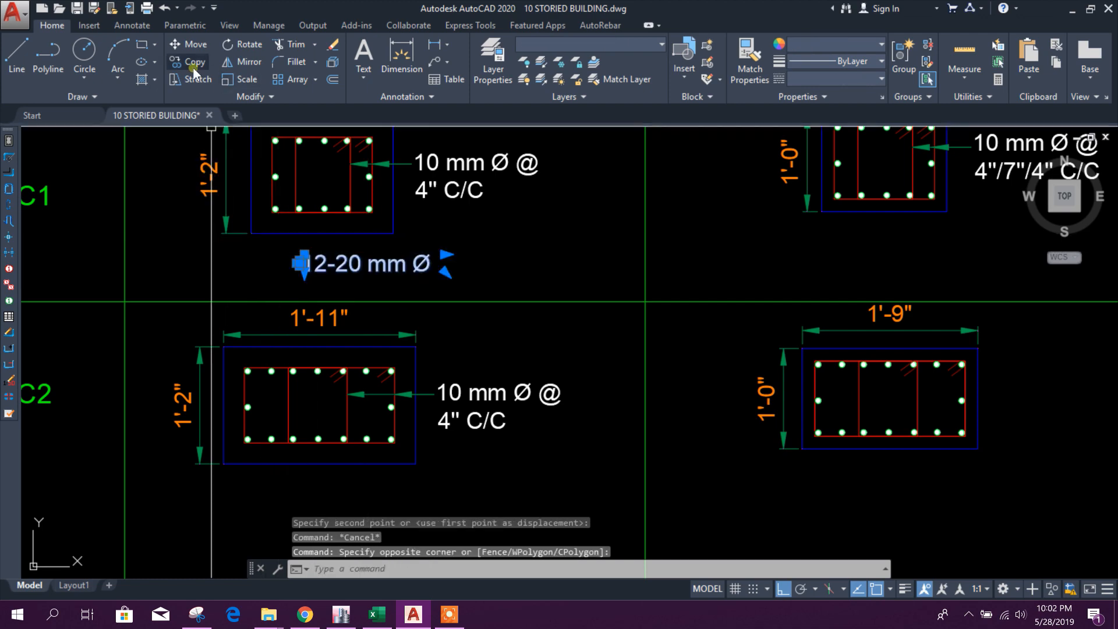
pyautogui.click(201, 62)
pyautogui.scroll(-4, 388, 269)
pyautogui.click(418, 293)
pyautogui.scroll(4, 431, 387)
pyautogui.click(430, 379)
pyautogui.press('Escape')
# - Change the bar label below C2's Up to GB section to "16-20 mm Ø"
pyautogui.scroll(4, 229, 306)
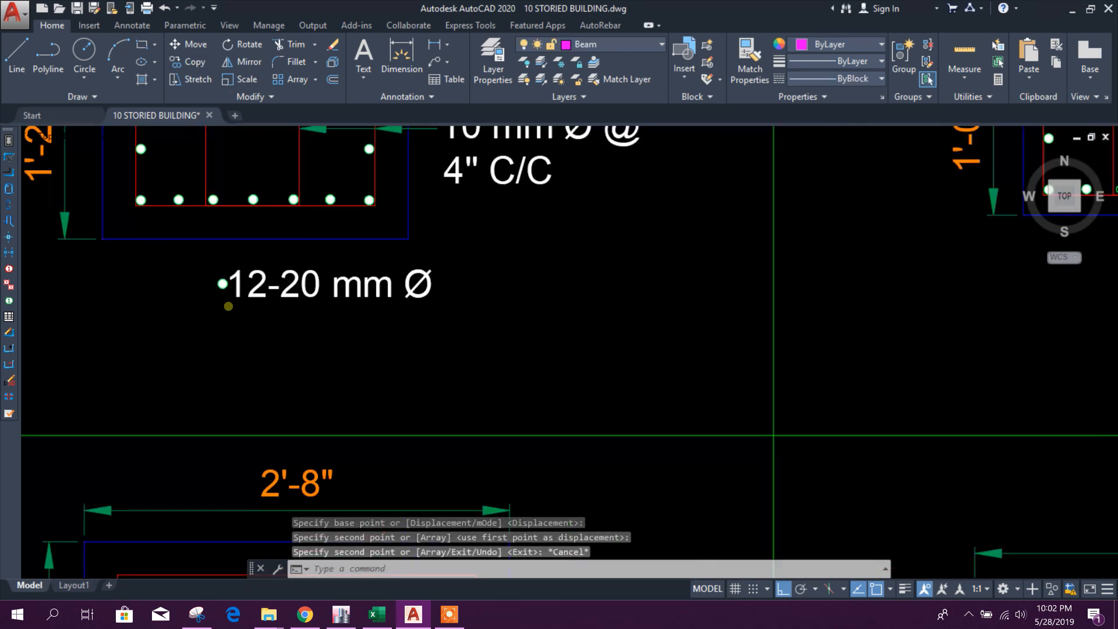
pyautogui.doubleClick(278, 284)
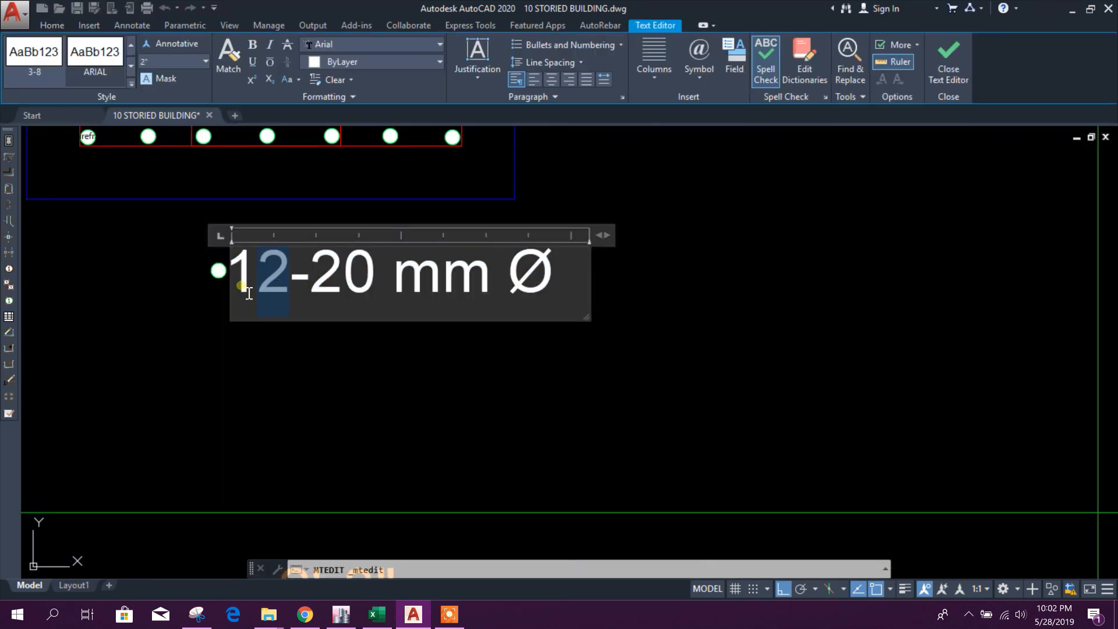
pyautogui.click(325, 385)
pyautogui.scroll(-4, 327, 388)
pyautogui.press('Escape')
# - Copy the "16-20 mm Ø" bar label and its dot below C2's GB to 4F section
pyautogui.moveTo(455, 364); pyautogui.dragTo(382, 406, button='middle')
pyautogui.moveTo(499, 410); pyautogui.dragTo(313, 408, button='middle')
pyautogui.scroll(-2, 317, 407)
pyautogui.scroll(2, 519, 382)
pyautogui.scroll(-4, 532, 390)
pyautogui.scroll(4, 332, 409)
pyautogui.click(401, 410)
pyautogui.click(215, 362)
pyautogui.click(495, 328)
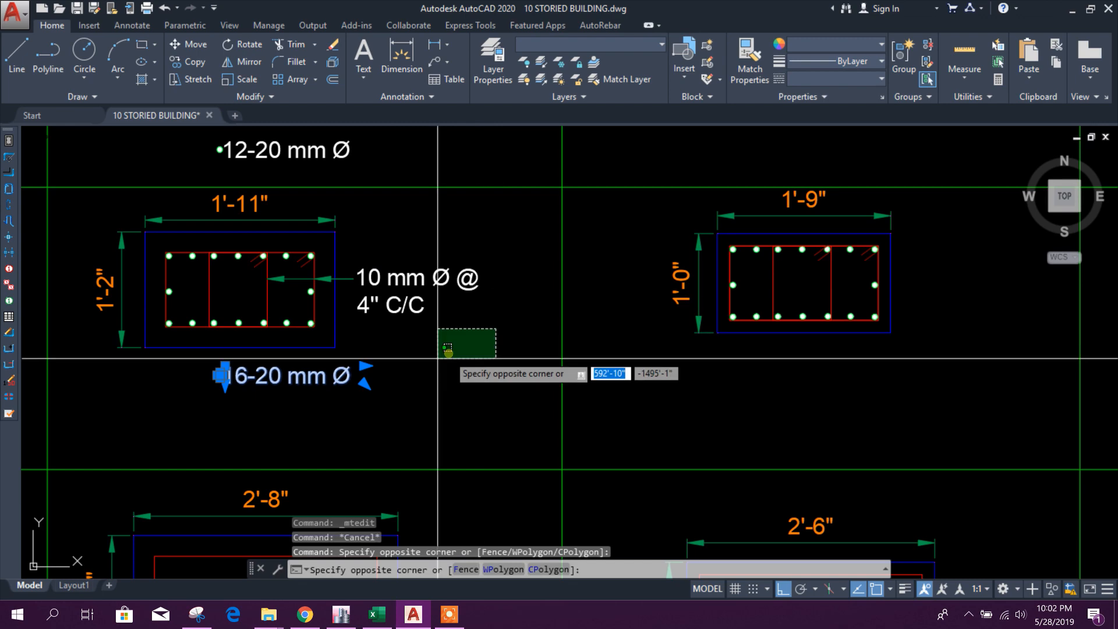
pyautogui.click(448, 373)
pyautogui.click(186, 67)
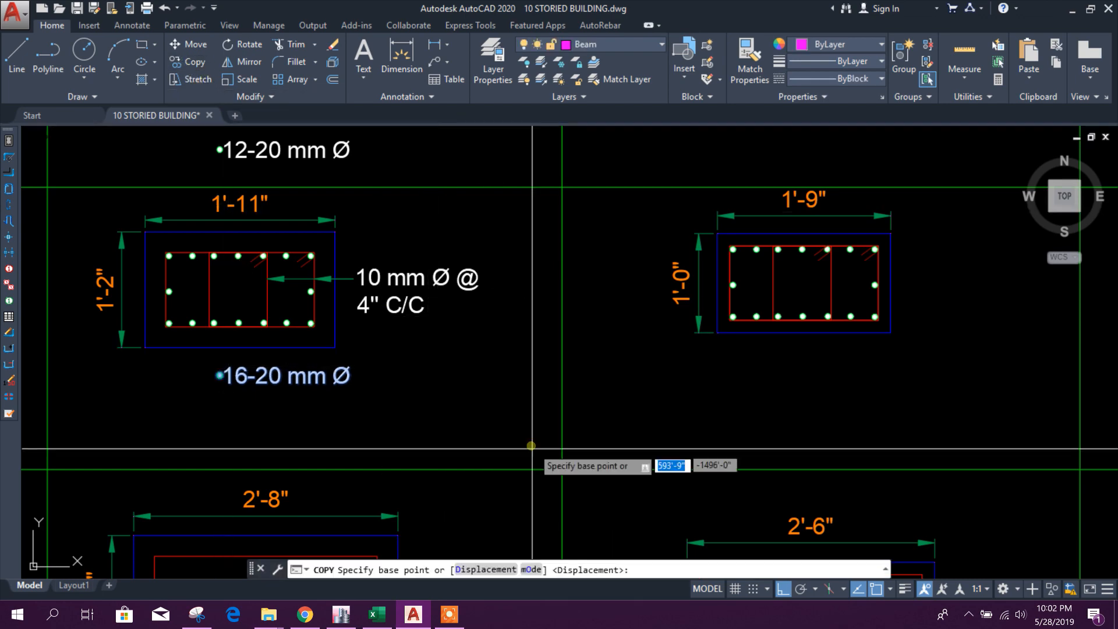
pyautogui.click(562, 469)
pyautogui.moveTo(562, 469); pyautogui.dragTo(463, 474, button='middle')
pyautogui.click(973, 437)
pyautogui.press('Escape')
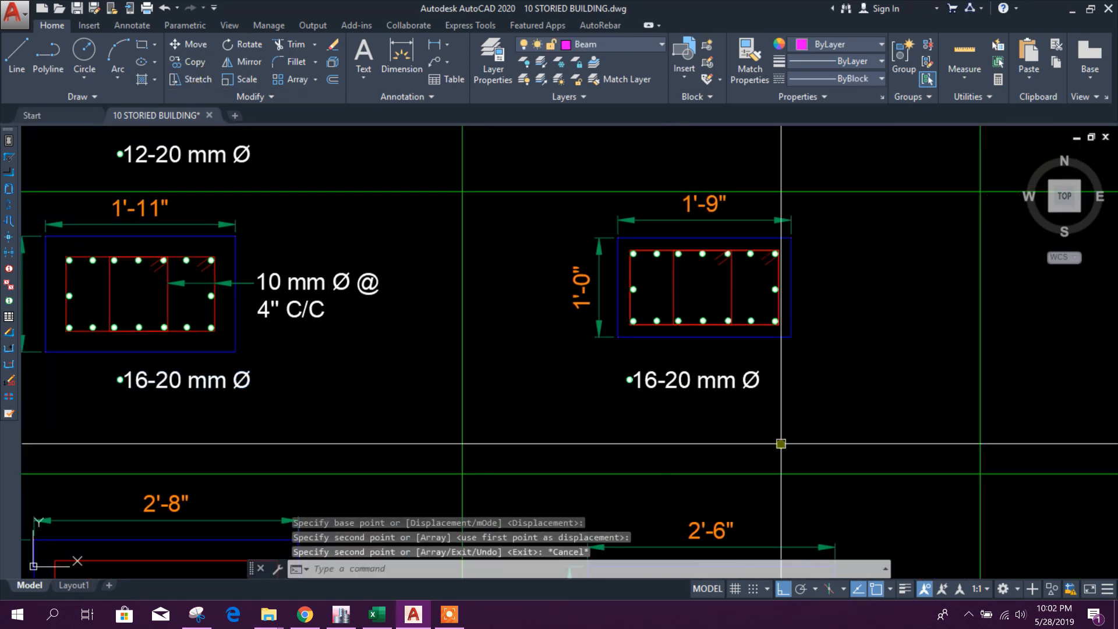
# - Copy C1's "10 mm Ø @ 4"/7"/4" C/C" tie callout with its arrows to C2's GB to 4F section
pyautogui.scroll(-2, 781, 444)
pyautogui.moveTo(781, 444); pyautogui.dragTo(636, 505, button='middle')
pyautogui.scroll(2, 673, 303)
pyautogui.click(788, 280)
pyautogui.click(607, 196)
pyautogui.scroll(4, 579, 210)
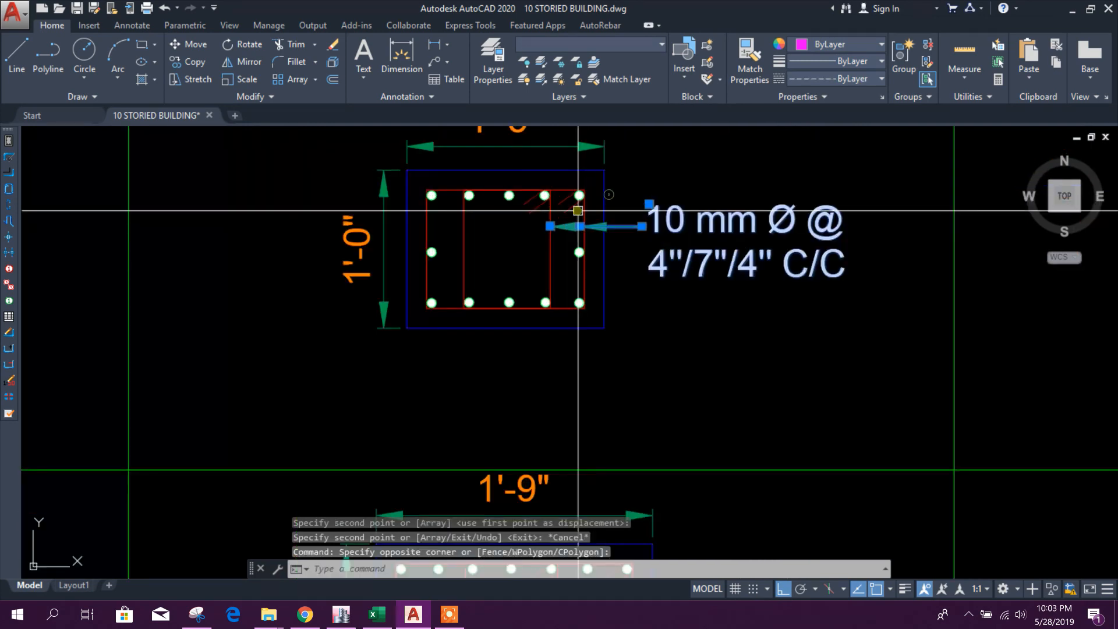
pyautogui.click(507, 220)
pyautogui.click(678, 261)
pyautogui.click(191, 69)
pyautogui.click(589, 400)
pyautogui.scroll(-3, 582, 400)
pyautogui.scroll(4, 584, 445)
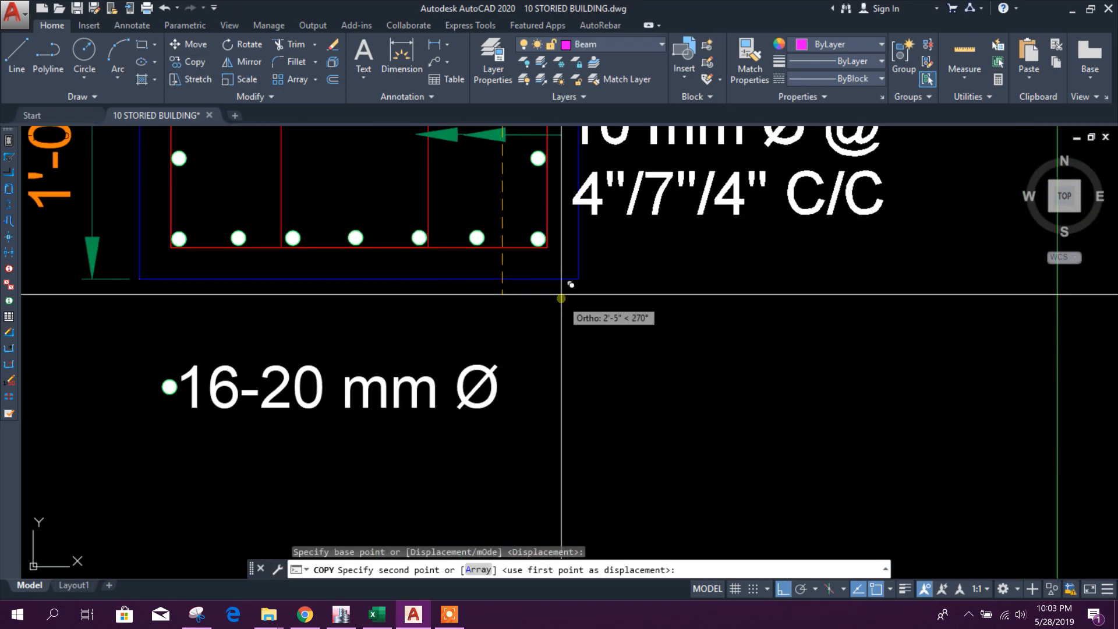
pyautogui.click(581, 271)
pyautogui.scroll(-4, 635, 396)
pyautogui.scroll(4, 631, 298)
pyautogui.press('Escape')
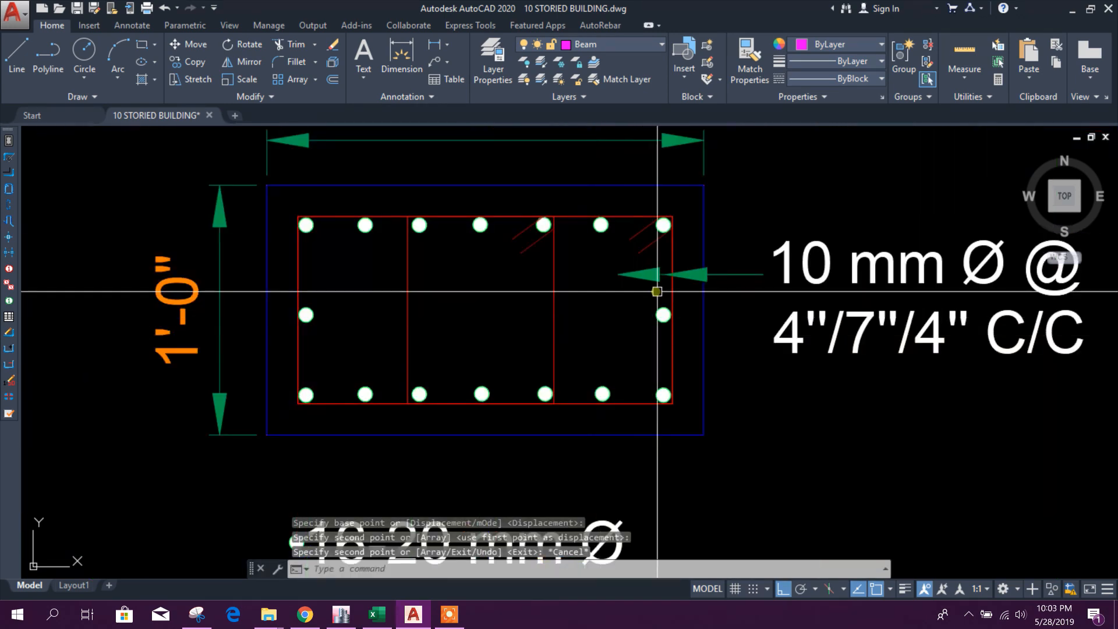
# - Stretch the inner arrow of C2's GB to 4F tie callout leftward to the inner tie's right leg
pyautogui.press('Escape')
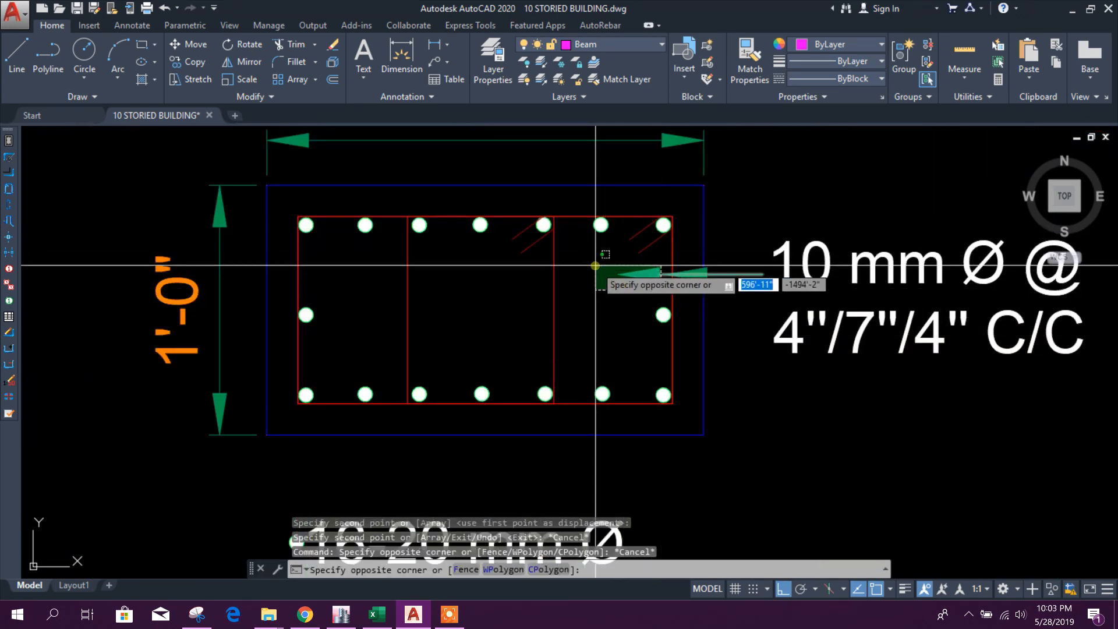
pyautogui.click(595, 266)
pyautogui.click(191, 79)
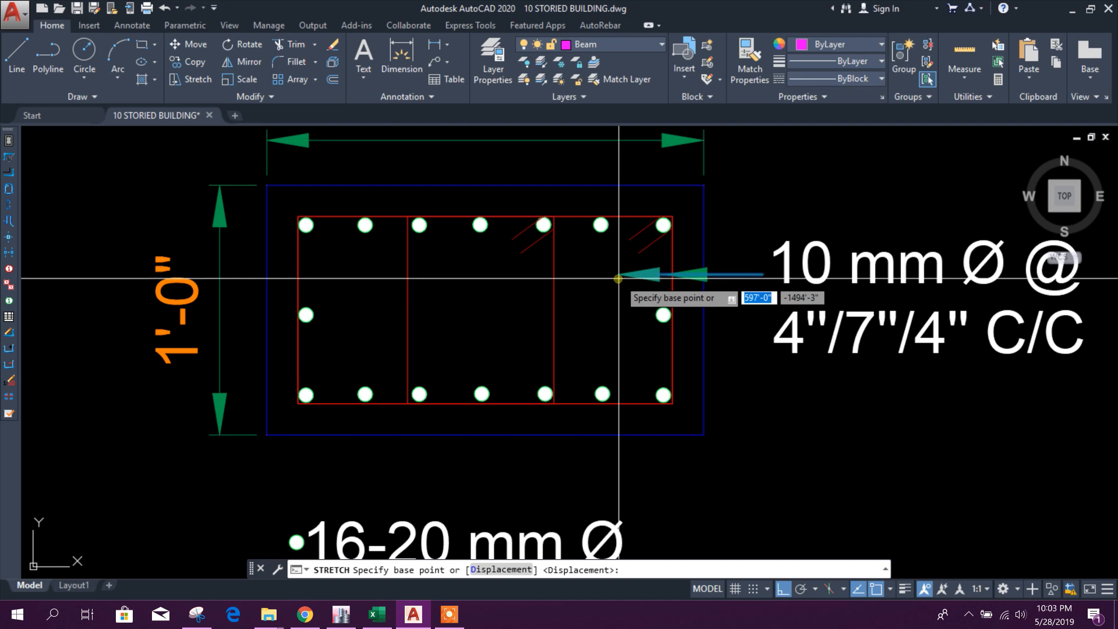
pyautogui.scroll(-4, 554, 278)
pyautogui.press('Escape')
# - Move C2's complete GB to 4F section with its dimensions and labels slightly downward within its cell
pyautogui.scroll(-1, 622, 401)
pyautogui.click(676, 422)
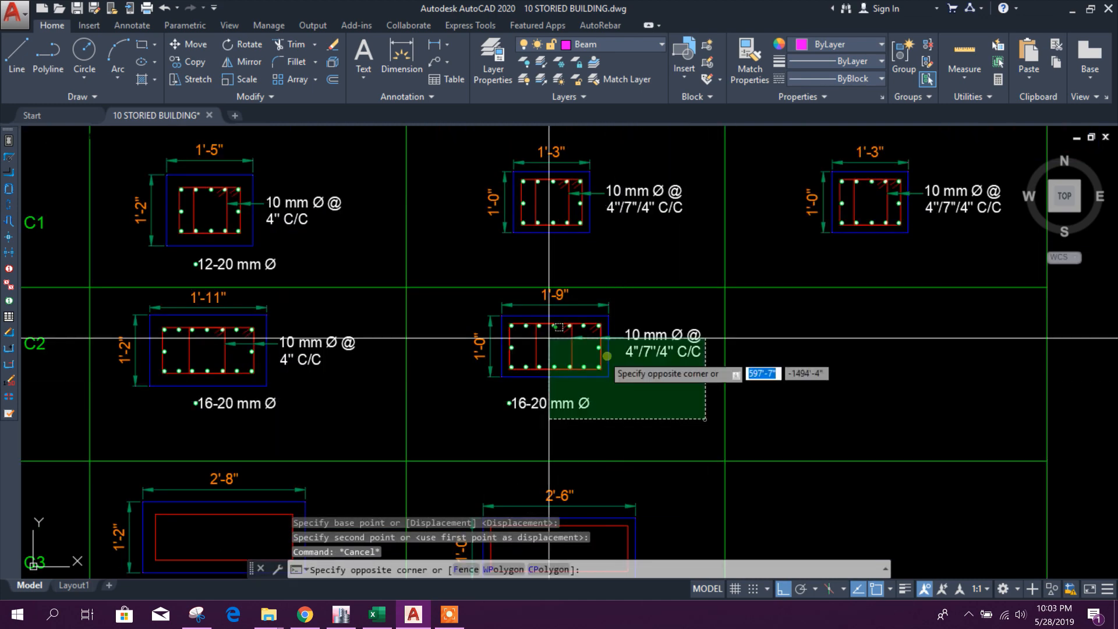
pyautogui.click(467, 299)
pyautogui.click(195, 44)
pyautogui.scroll(2, 622, 303)
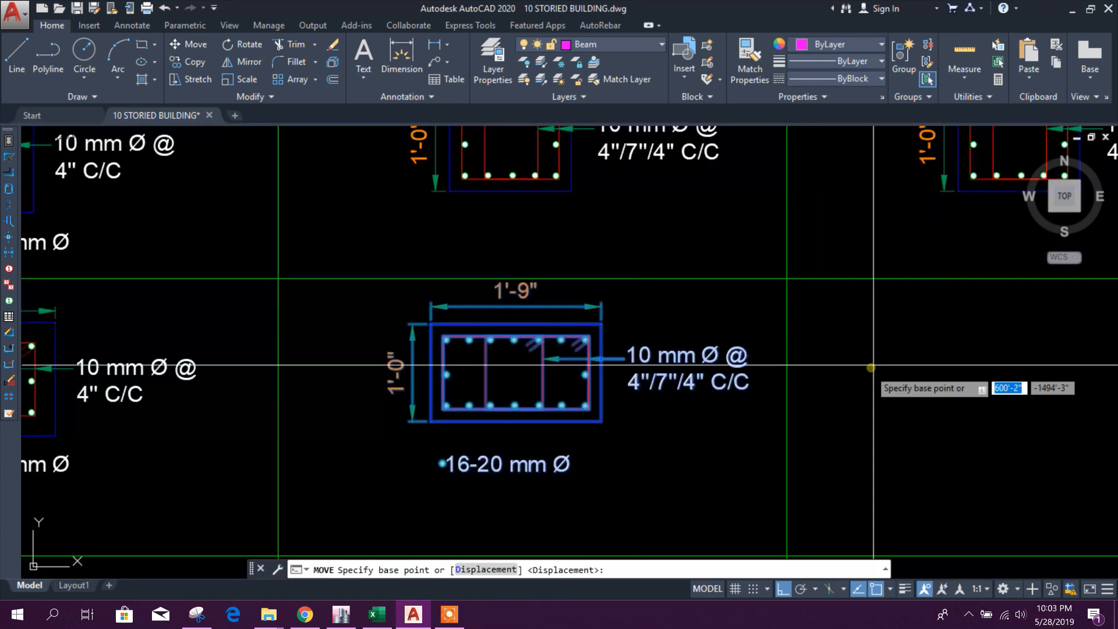
pyautogui.click(871, 368)
pyautogui.click(870, 386)
# - Examine the 4F to Roof column heading and C2's annotated GB to 4F section in the schedule
pyautogui.scroll(-6, 561, 383)
pyautogui.scroll(4, 675, 283)
pyautogui.scroll(4, 594, 283)
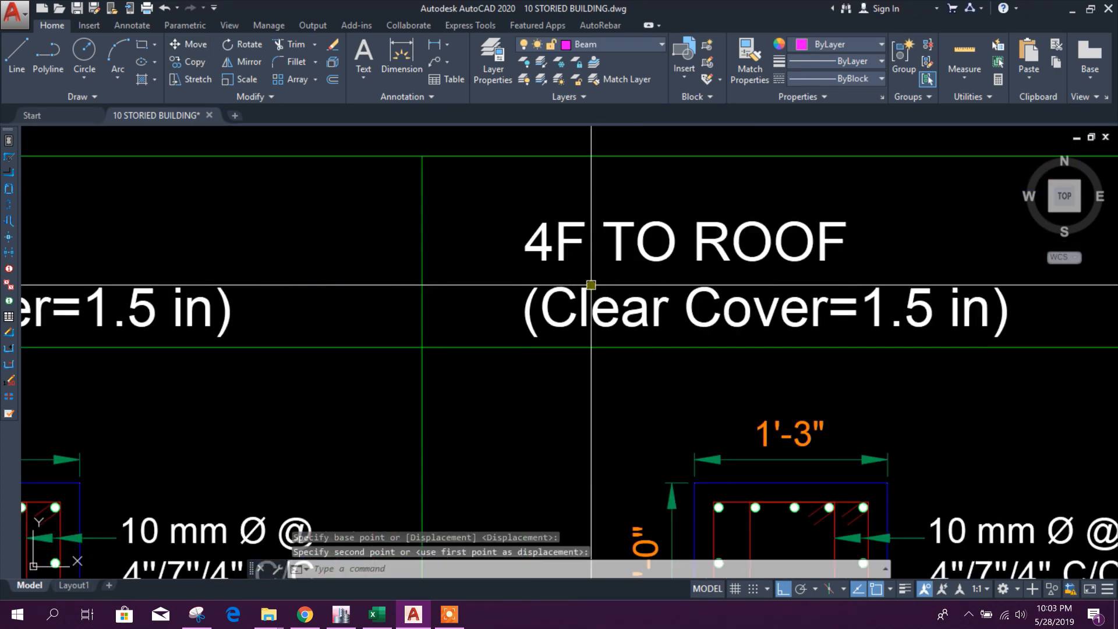
pyautogui.scroll(-6, 635, 332)
pyautogui.press('Escape')
pyautogui.moveTo(645, 370); pyautogui.dragTo(611, 325, button='middle')
pyautogui.scroll(4, 600, 250)
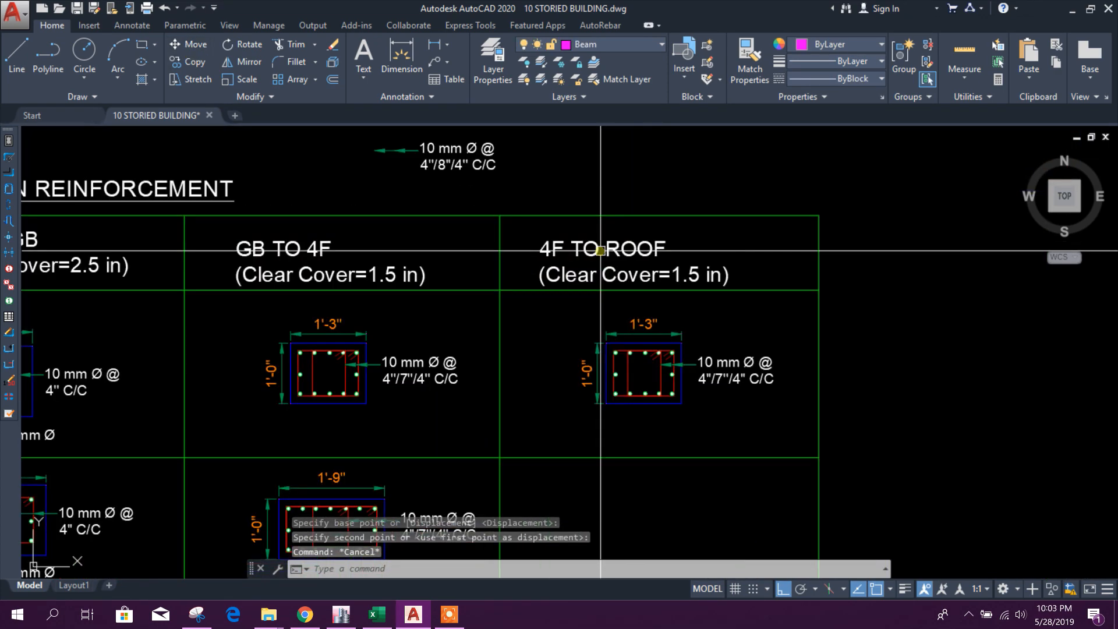
pyautogui.scroll(-4, 665, 274)
pyautogui.moveTo(622, 417); pyautogui.dragTo(647, 336, button='middle')
pyautogui.scroll(4, 499, 390)
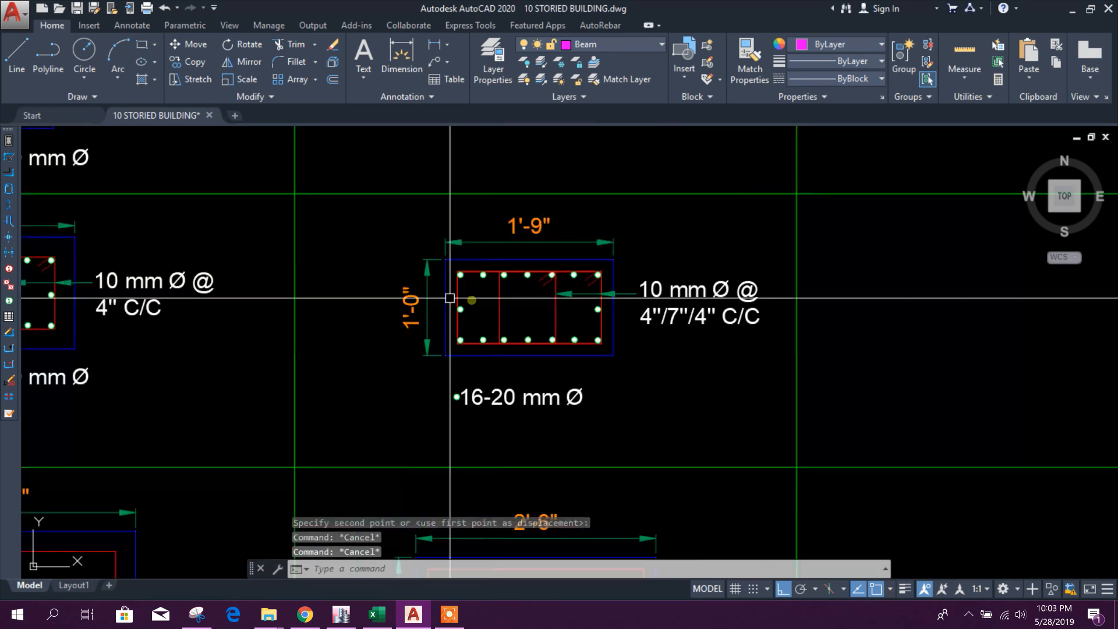
pyautogui.scroll(2, 533, 302)
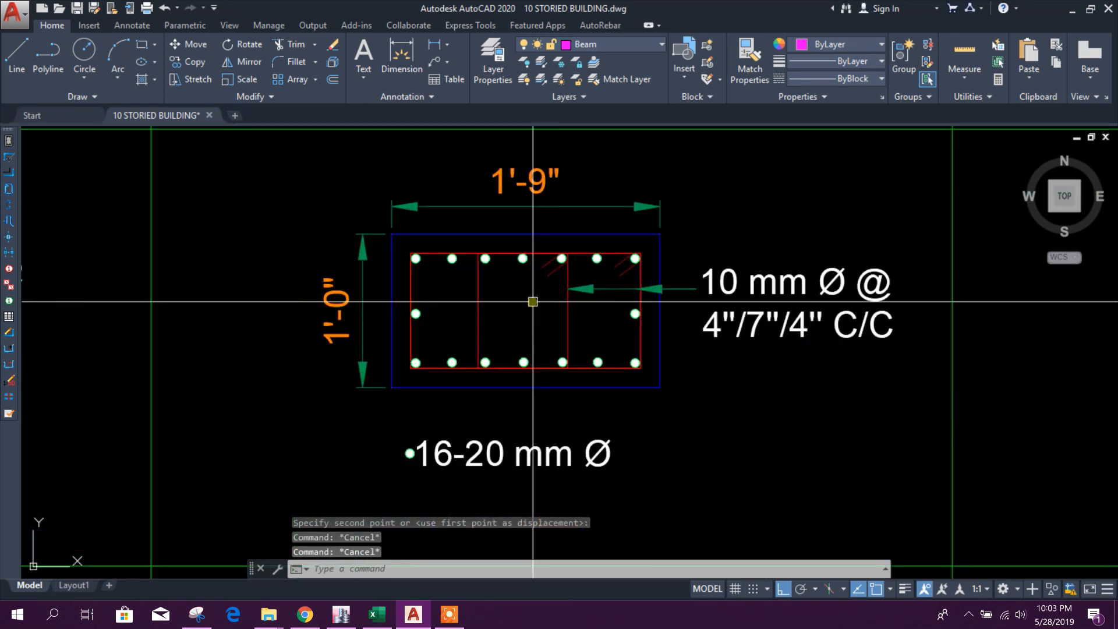
# - Switch to ETABS and show the longitudinal reinforcing of storey 4F in the 3-D view
pyautogui.click(352, 616)
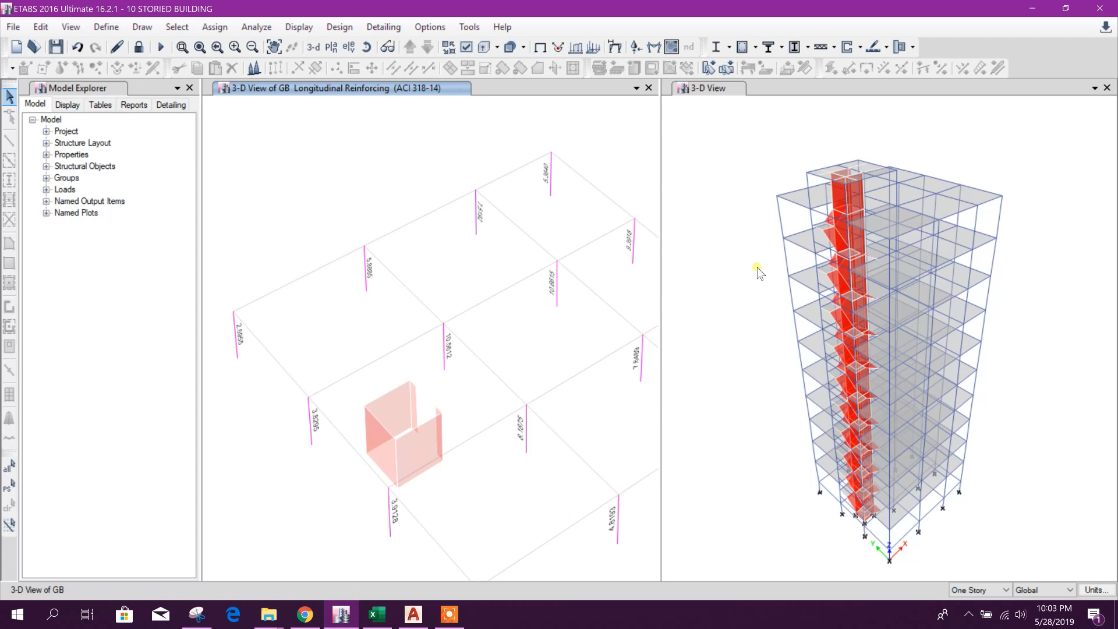
pyautogui.moveTo(482, 221); pyautogui.dragTo(442, 294, button='middle')
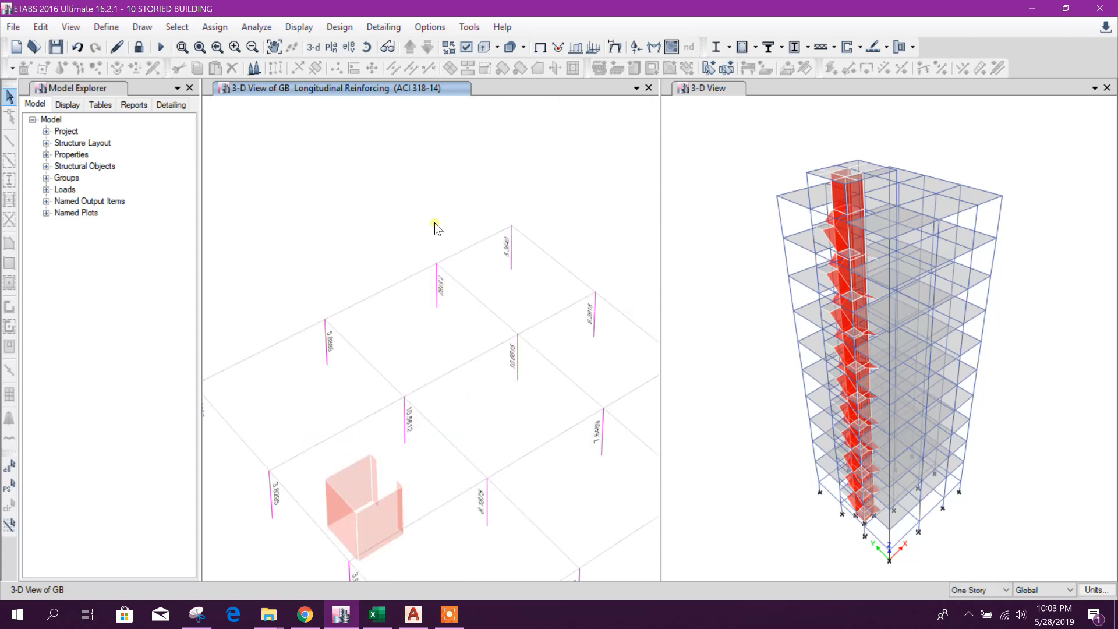
pyautogui.click(331, 46)
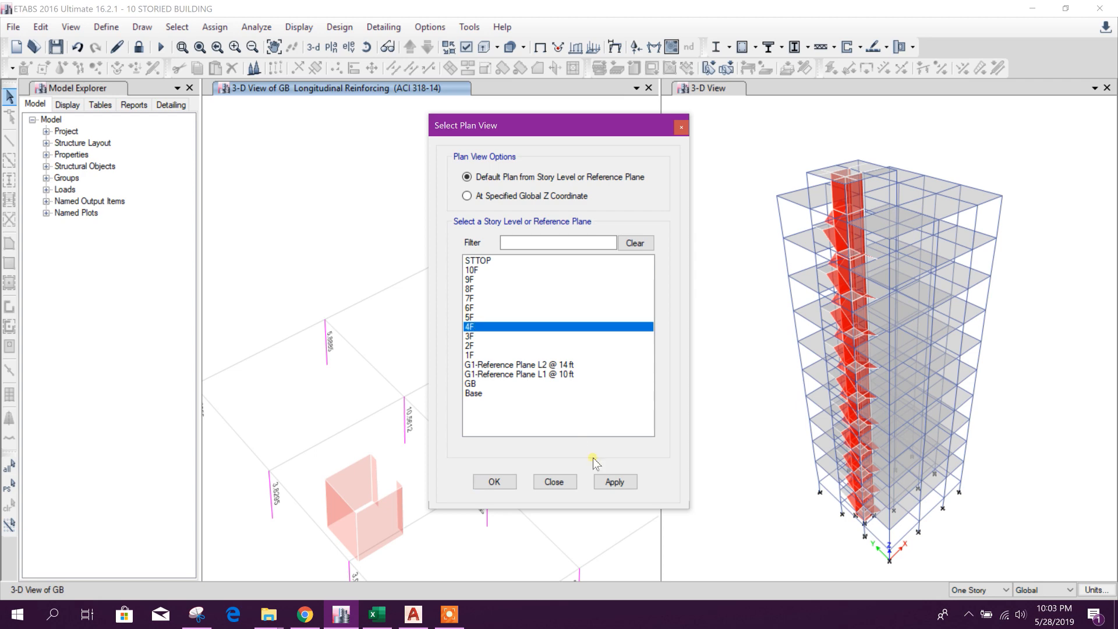
pyautogui.click(611, 481)
pyautogui.click(369, 50)
pyautogui.moveTo(522, 231); pyautogui.dragTo(395, 381)
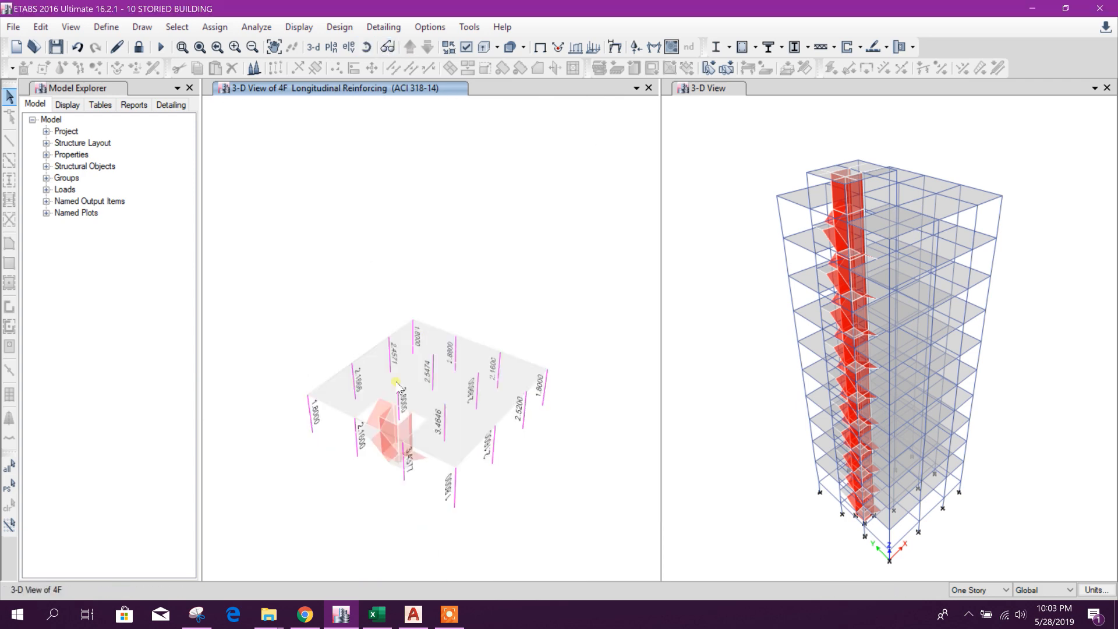
pyautogui.scroll(5, 393, 378)
pyautogui.moveTo(345, 338); pyautogui.dragTo(338, 282, button='middle')
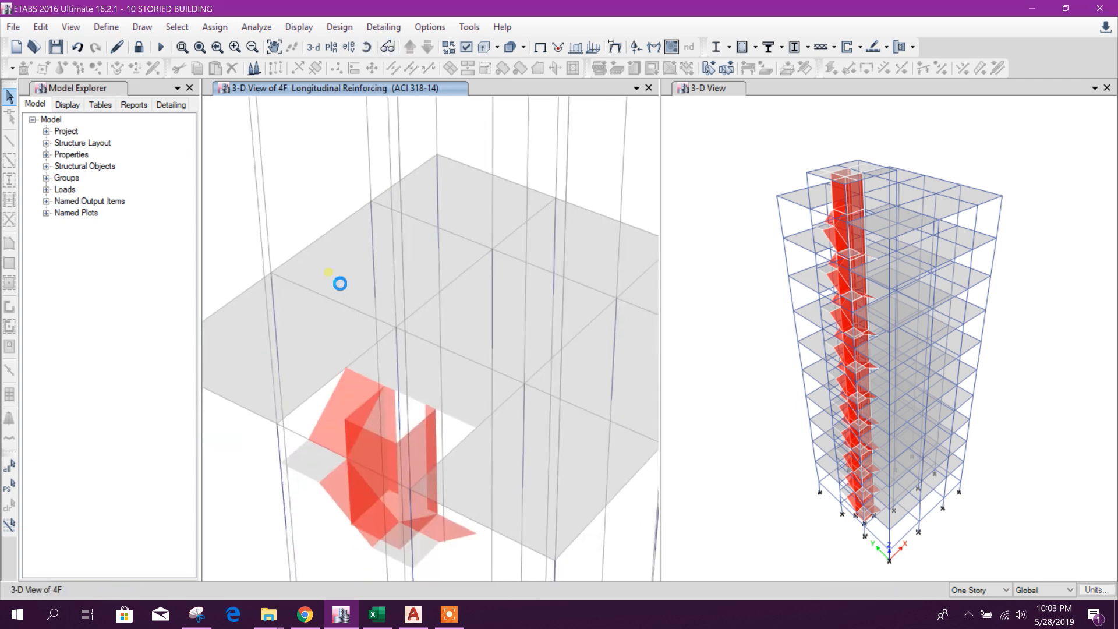
# - Check the concrete design information of the selected 4F column and read the reinforcement areas of the other 4F columns
pyautogui.rightClick(376, 255)
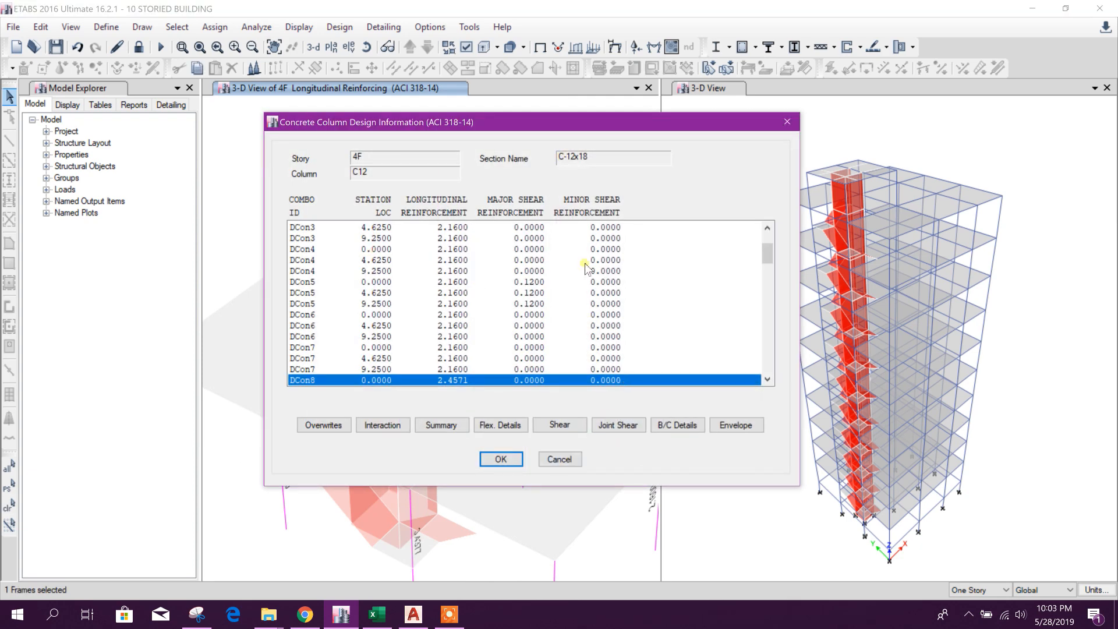
pyautogui.click(560, 459)
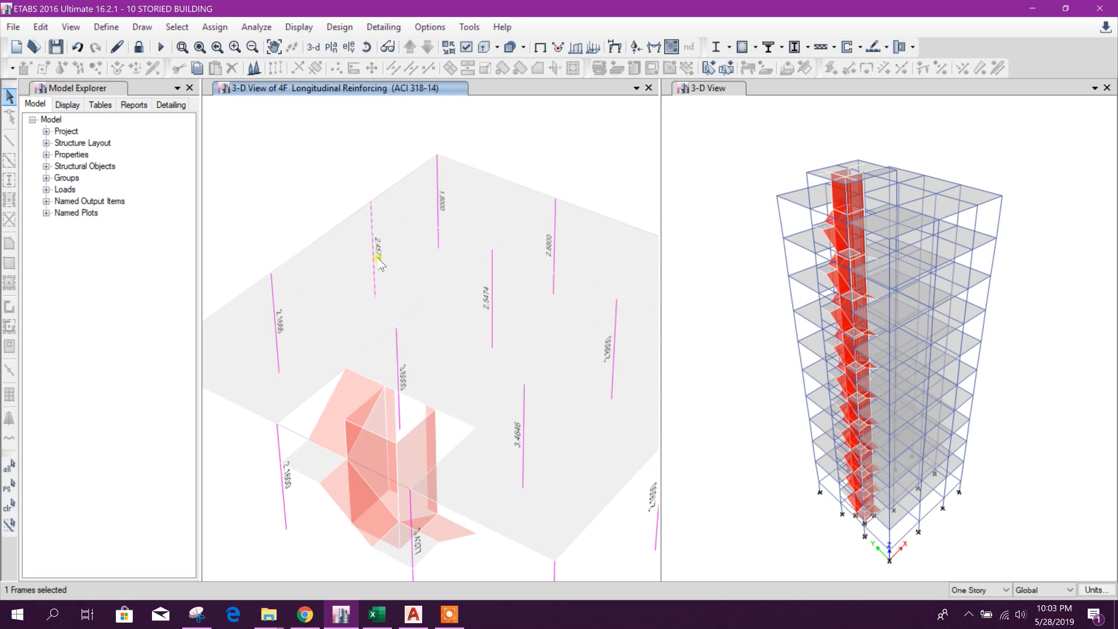
pyautogui.moveTo(346, 353); pyautogui.dragTo(367, 296, button='middle')
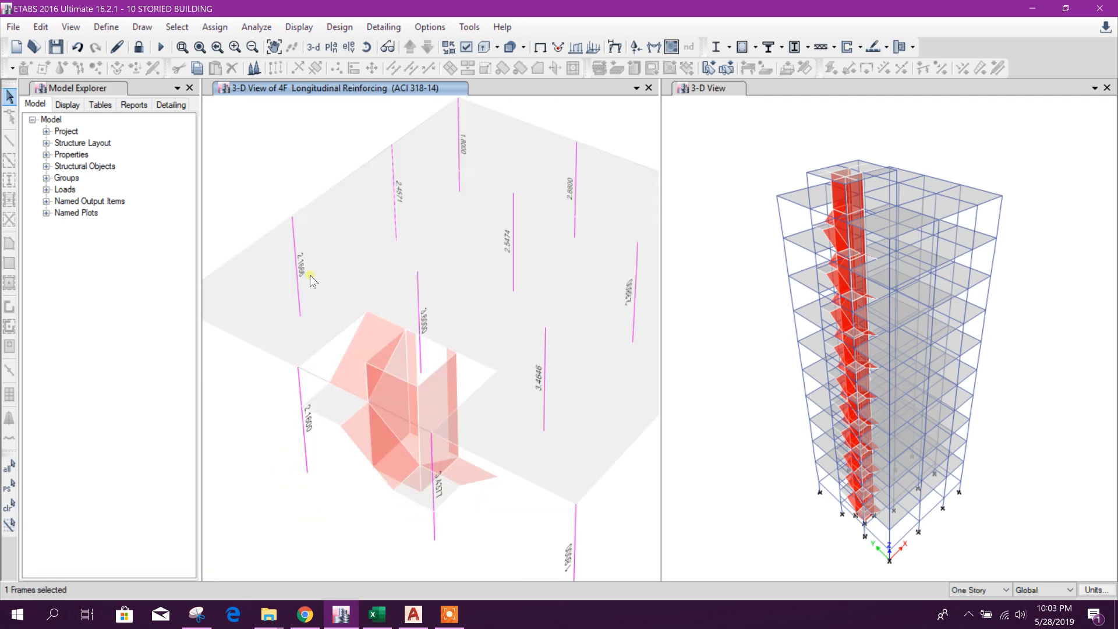
pyautogui.moveTo(479, 315); pyautogui.dragTo(373, 338, button='middle')
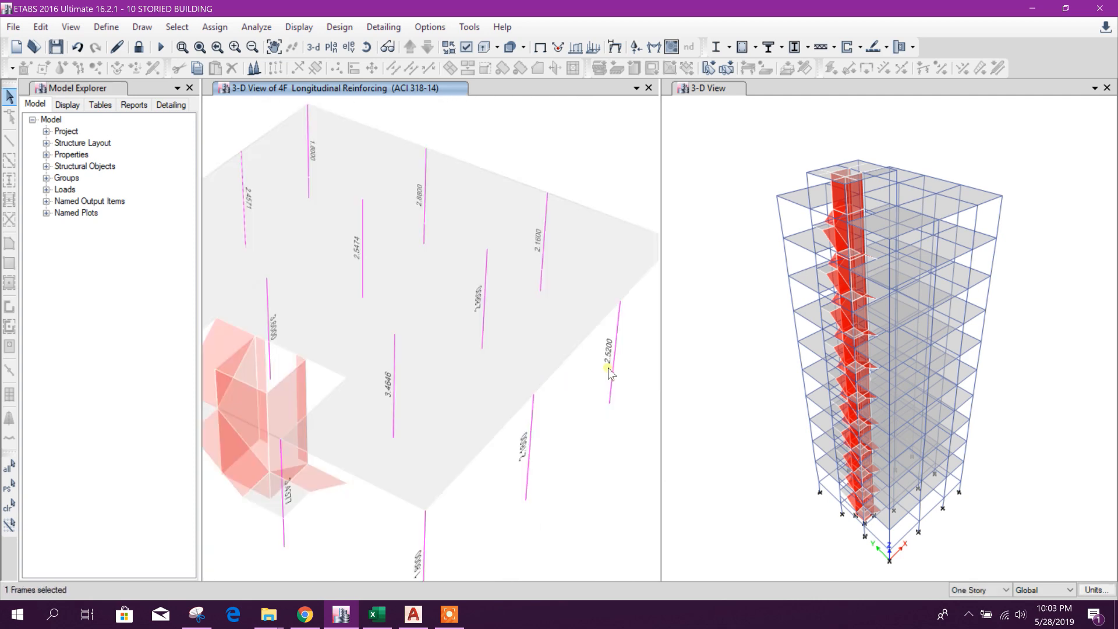
pyautogui.moveTo(621, 368); pyautogui.dragTo(486, 376, button='middle')
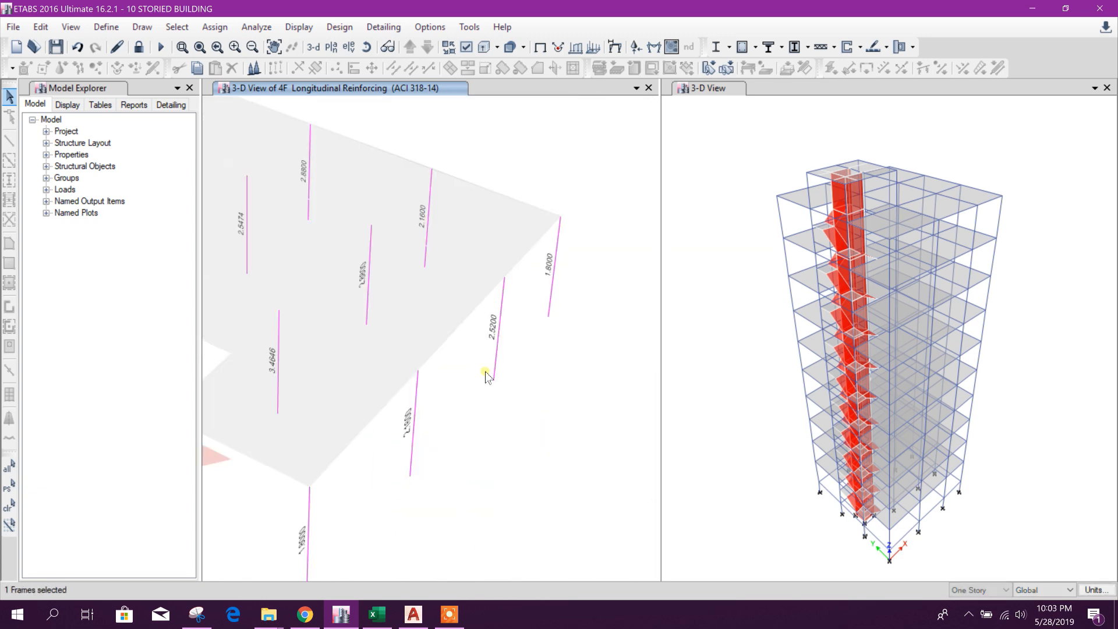
pyautogui.scroll(3, 511, 341)
pyautogui.scroll(-3, 485, 333)
pyautogui.moveTo(484, 334); pyautogui.dragTo(581, 373, button='middle')
# - Switch to AutoCAD and copy C2's complete GB to 4F section with its labels into C2's 4F to Roof cell
pyautogui.click(414, 615)
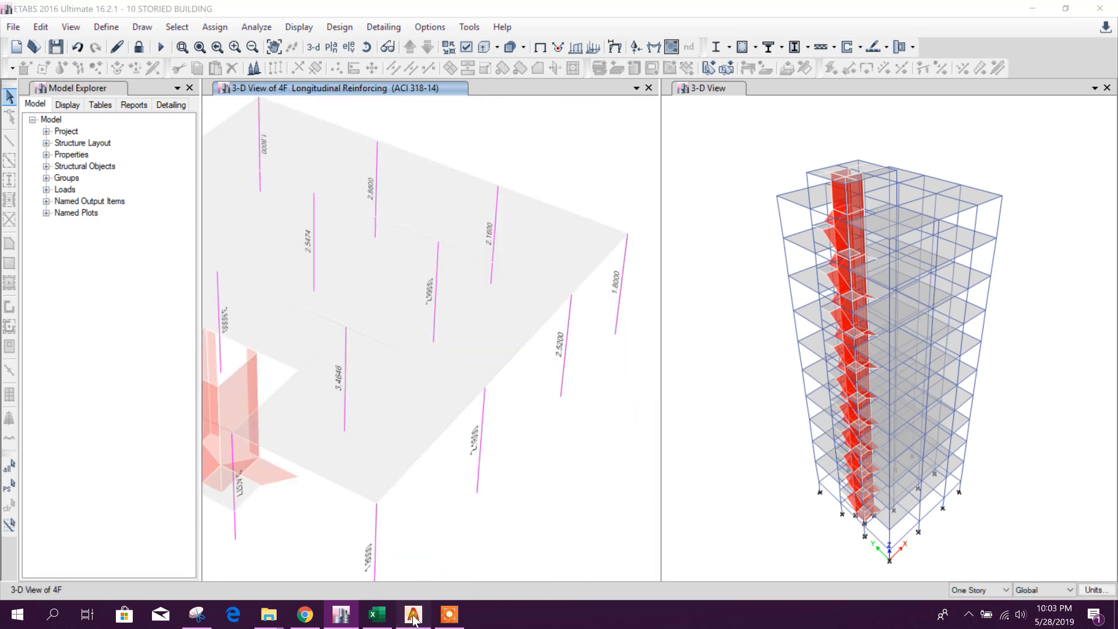
pyautogui.scroll(-3, 579, 392)
pyautogui.click(662, 441)
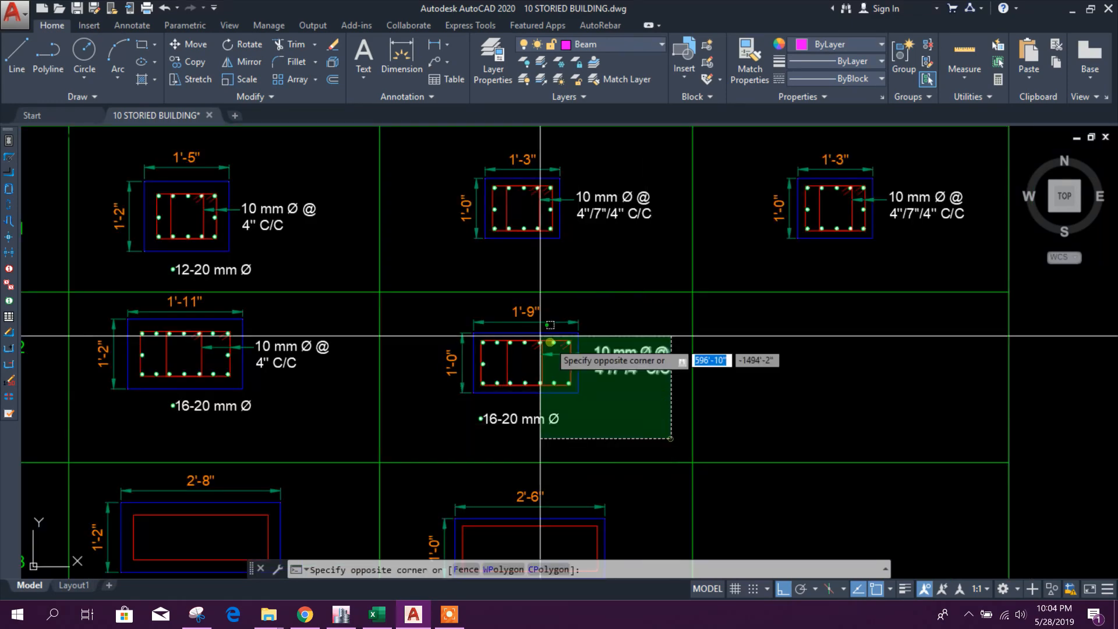
pyautogui.click(463, 304)
pyautogui.click(189, 61)
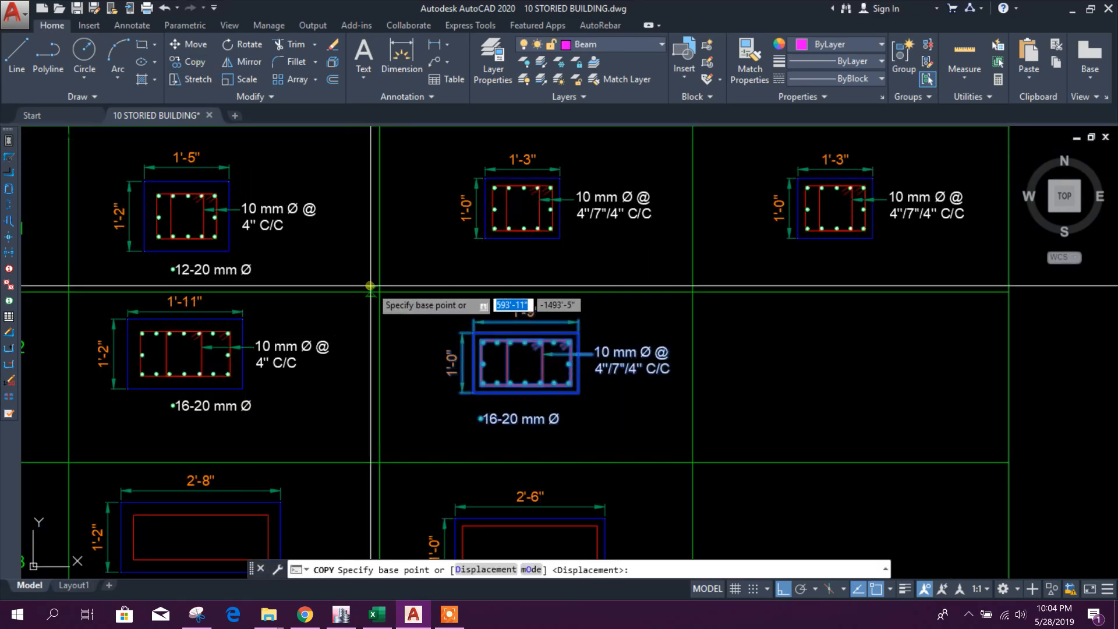
pyautogui.click(379, 292)
pyautogui.moveTo(638, 327); pyautogui.dragTo(555, 332, button='middle')
pyautogui.click(610, 302)
pyautogui.press('Escape')
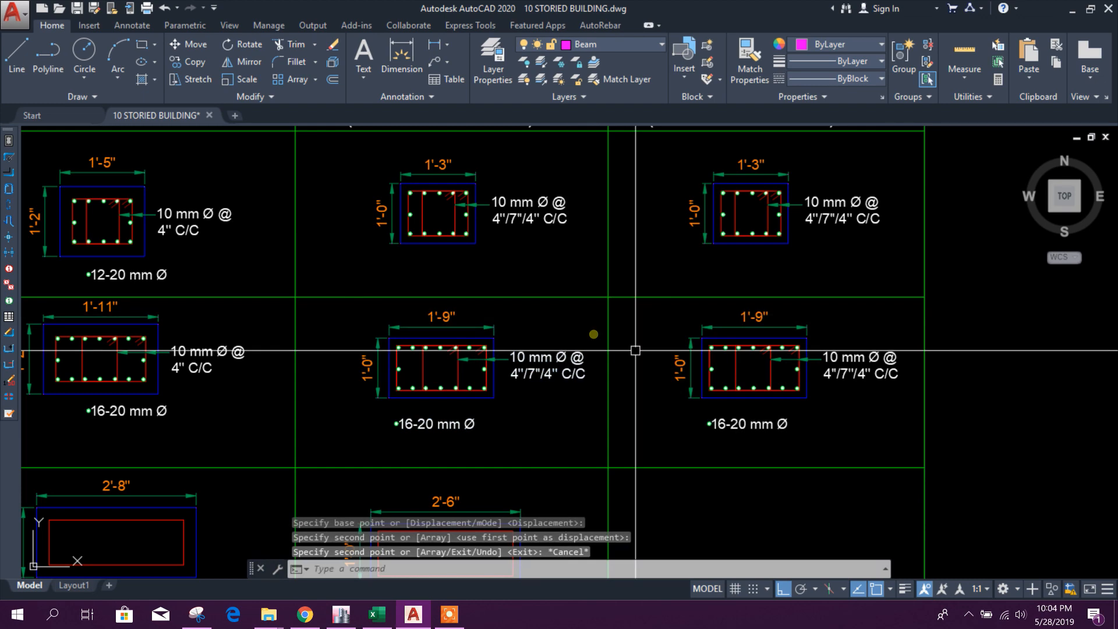
# - Erase the upper and lower bars between the inner tie and the right corner bars in C2's 4F to Roof section
pyautogui.scroll(5, 610, 326)
pyautogui.click(591, 251)
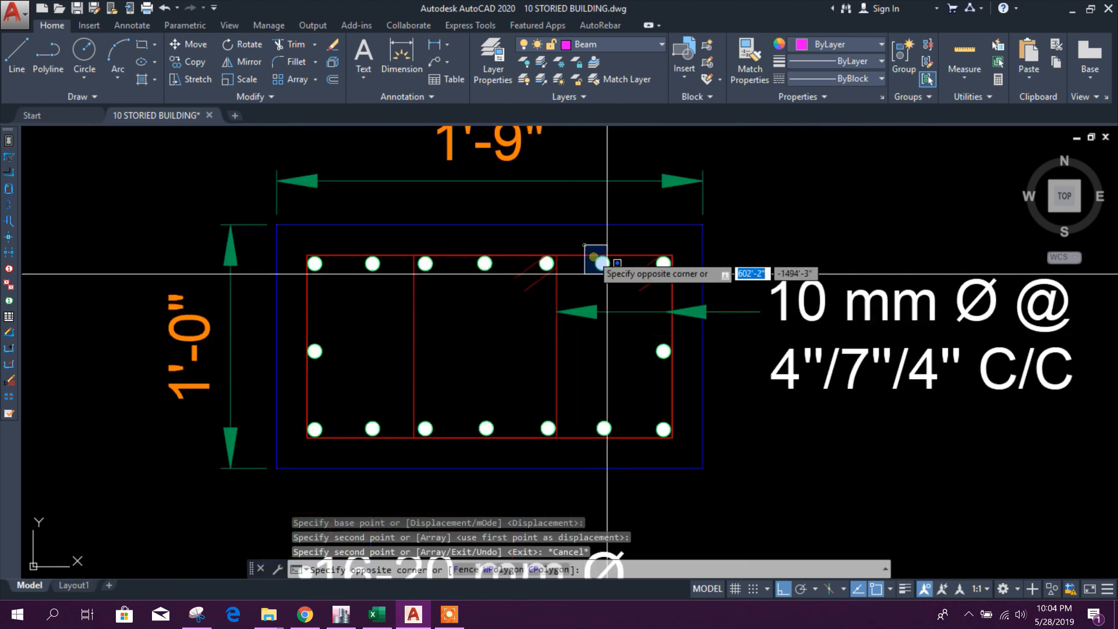
pyautogui.click(630, 455)
pyautogui.press('Delete')
pyautogui.scroll(-3, 532, 375)
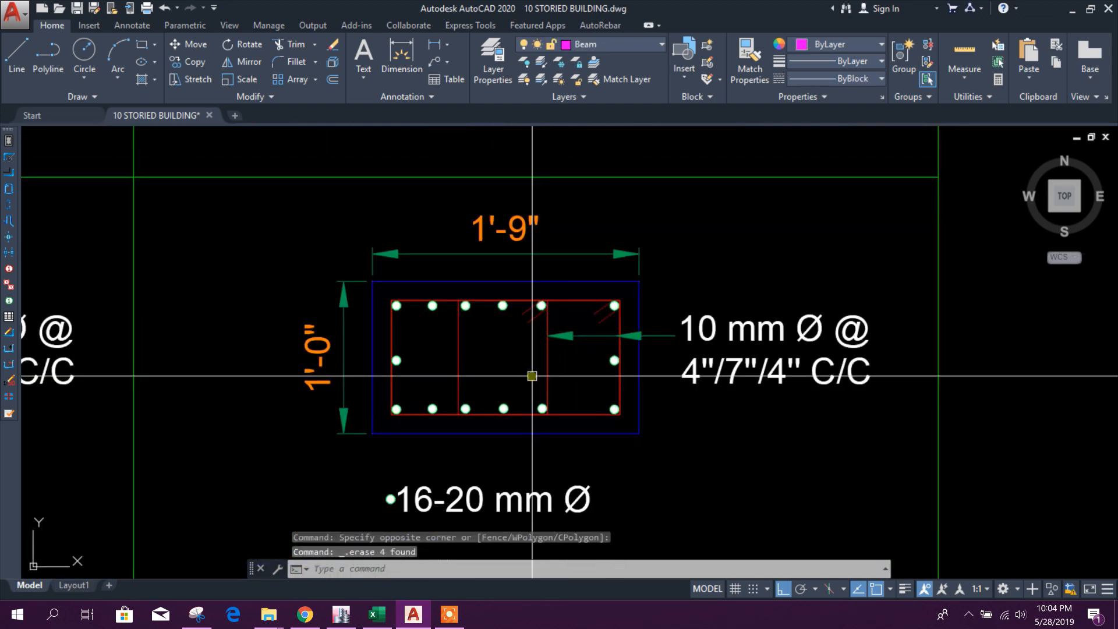
pyautogui.moveTo(796, 446); pyautogui.dragTo(718, 454, button='middle')
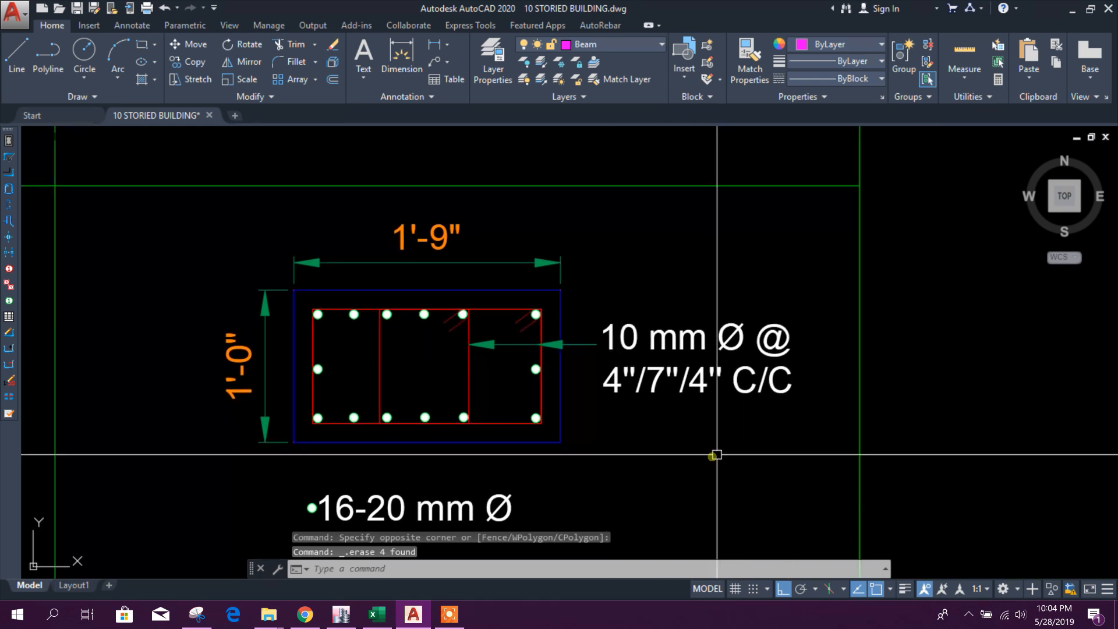
# - Stretch the right side of C2's 4F to Roof section 3" inward, making the section 1'-6" wide
pyautogui.click(534, 220)
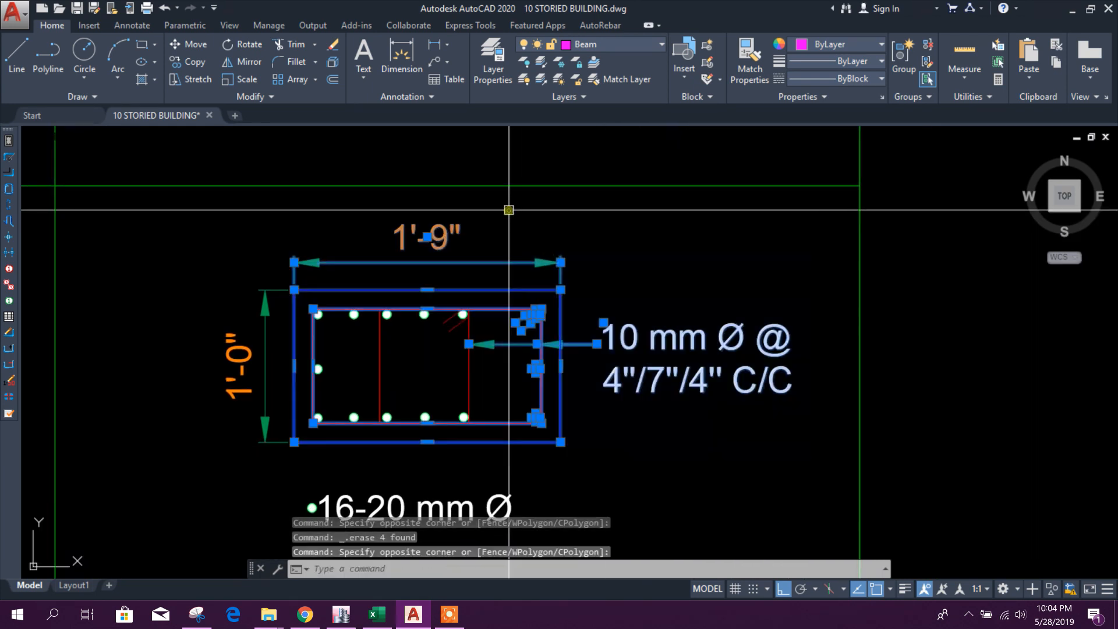
pyautogui.click(190, 79)
pyautogui.scroll(2, 457, 252)
pyautogui.click(560, 290)
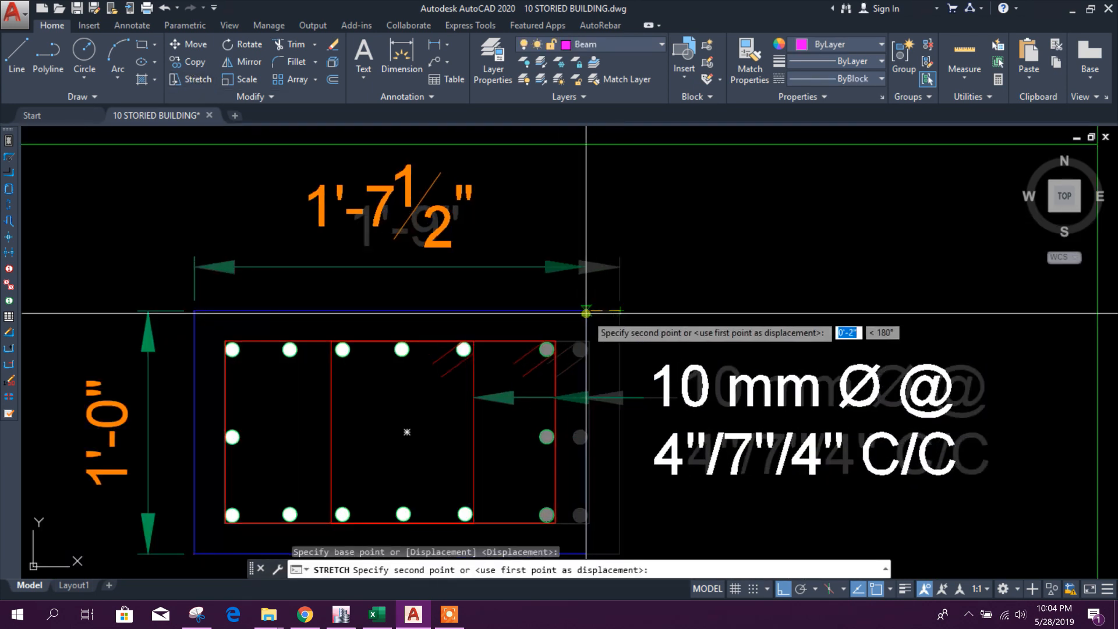
pyautogui.write('3')
pyautogui.press('Return')
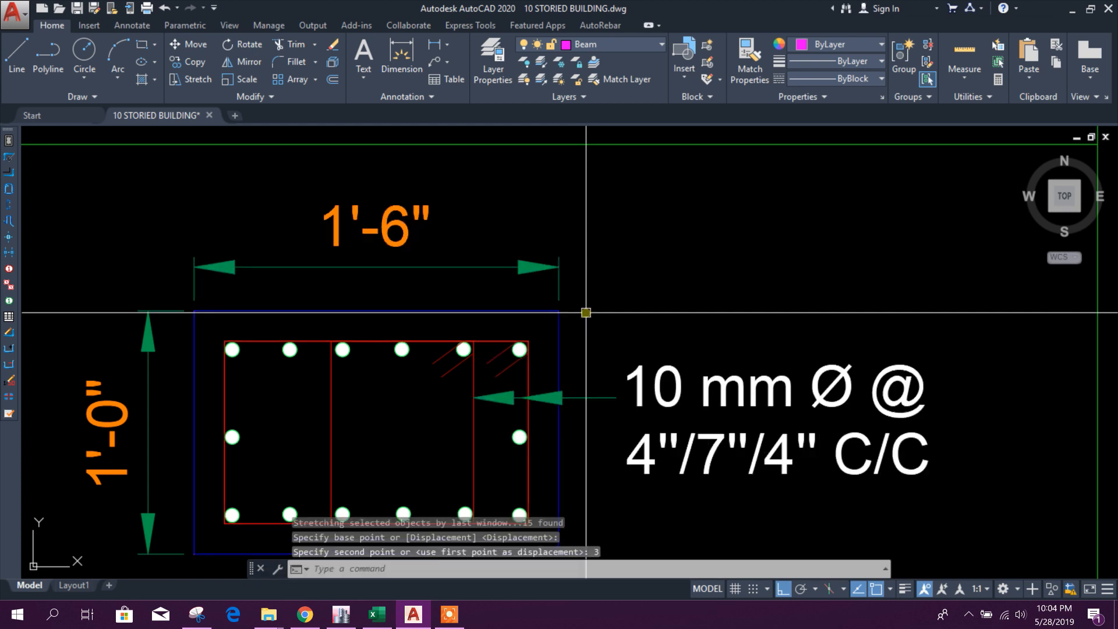
# - Erase the upper and lower bars next to the left corner bars in C2's 4F to Roof section
pyautogui.scroll(-3, 586, 312)
pyautogui.scroll(3, 541, 321)
pyautogui.moveTo(459, 369); pyautogui.dragTo(500, 317, button='middle')
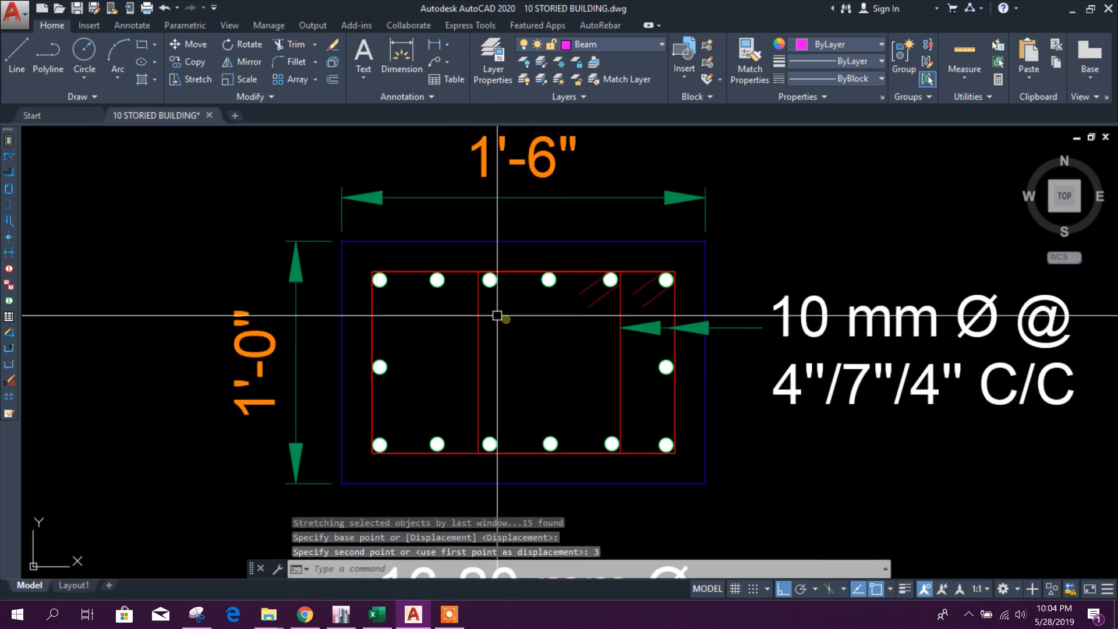
pyautogui.click(420, 262)
pyautogui.click(467, 460)
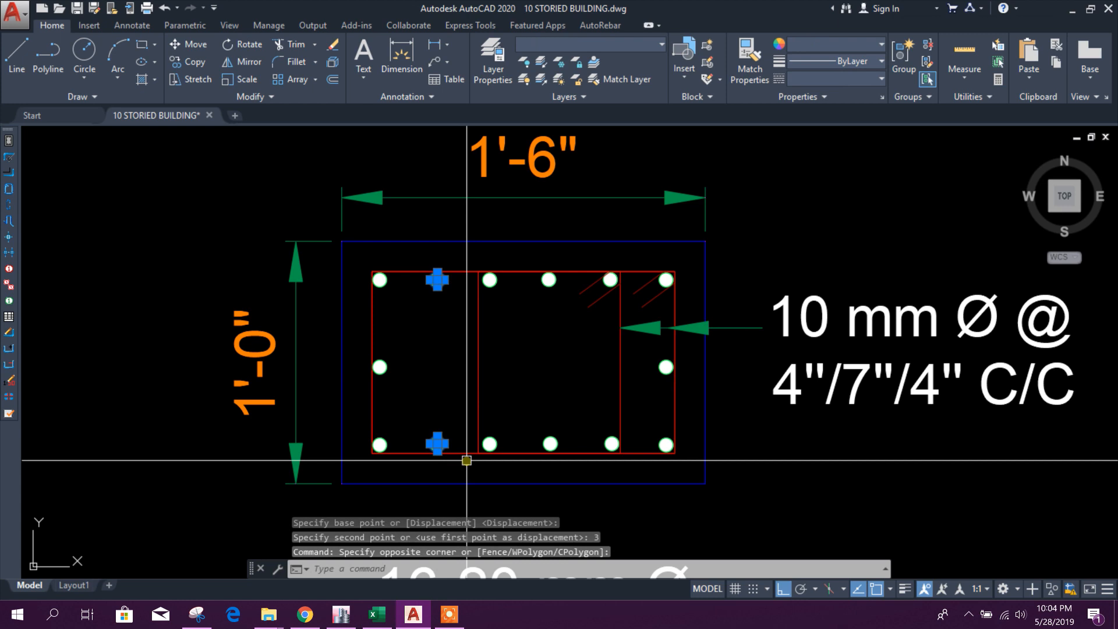
# - Stretch the inner tie's left leg with its two bars about 2" leftward in C2's 4F to Roof section
pyautogui.click(496, 462)
pyautogui.click(451, 257)
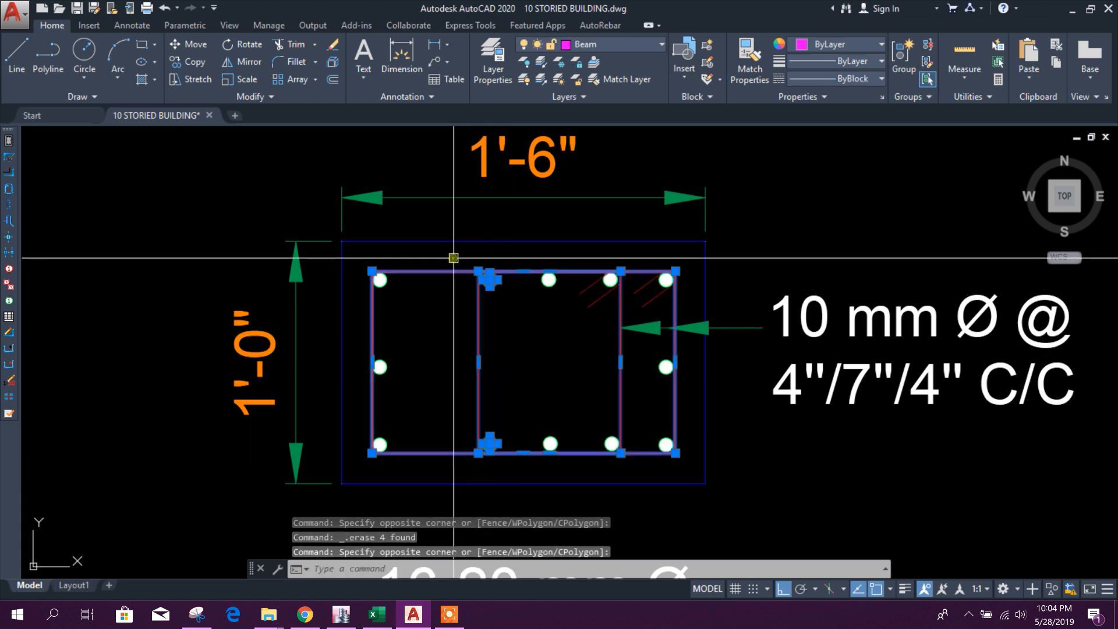
pyautogui.click(190, 79)
pyautogui.click(417, 334)
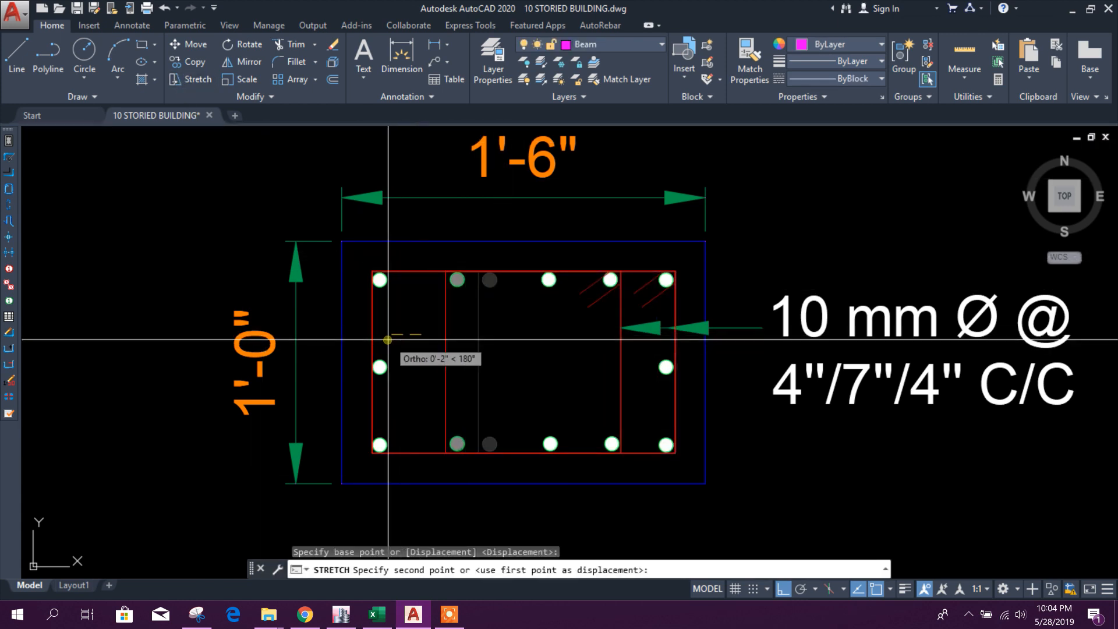
pyautogui.click(373, 335)
# - Move the middle upper and lower bars leftward to the centre of C2's inner tie
pyautogui.moveTo(594, 374); pyautogui.dragTo(546, 375, button='middle')
pyautogui.click(462, 274)
pyautogui.click(515, 460)
pyautogui.click(188, 53)
pyautogui.click(475, 354)
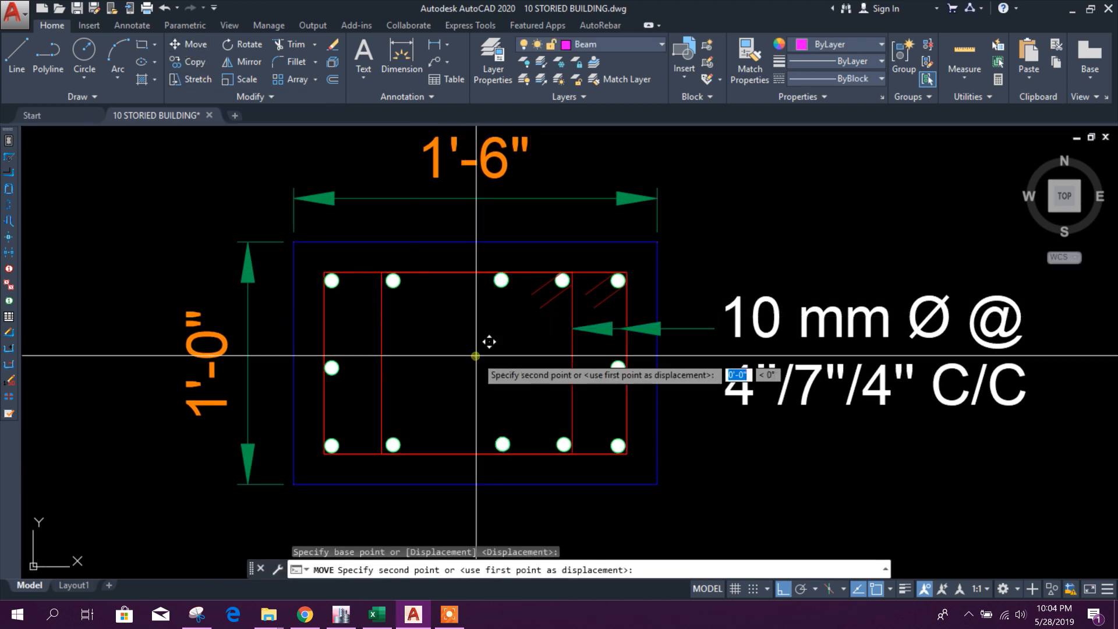
pyautogui.click(444, 357)
# - Change the bar label of C2's 4F to Roof section to "12-20 mm Ø"
pyautogui.scroll(-3, 444, 356)
pyautogui.scroll(3, 467, 366)
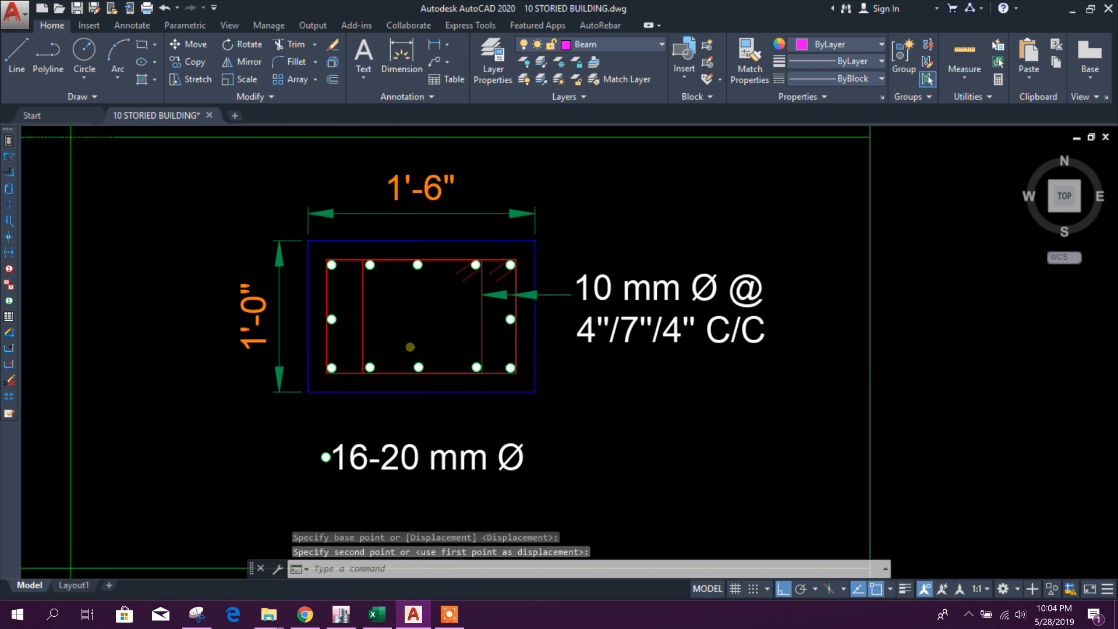
pyautogui.scroll(2, 410, 336)
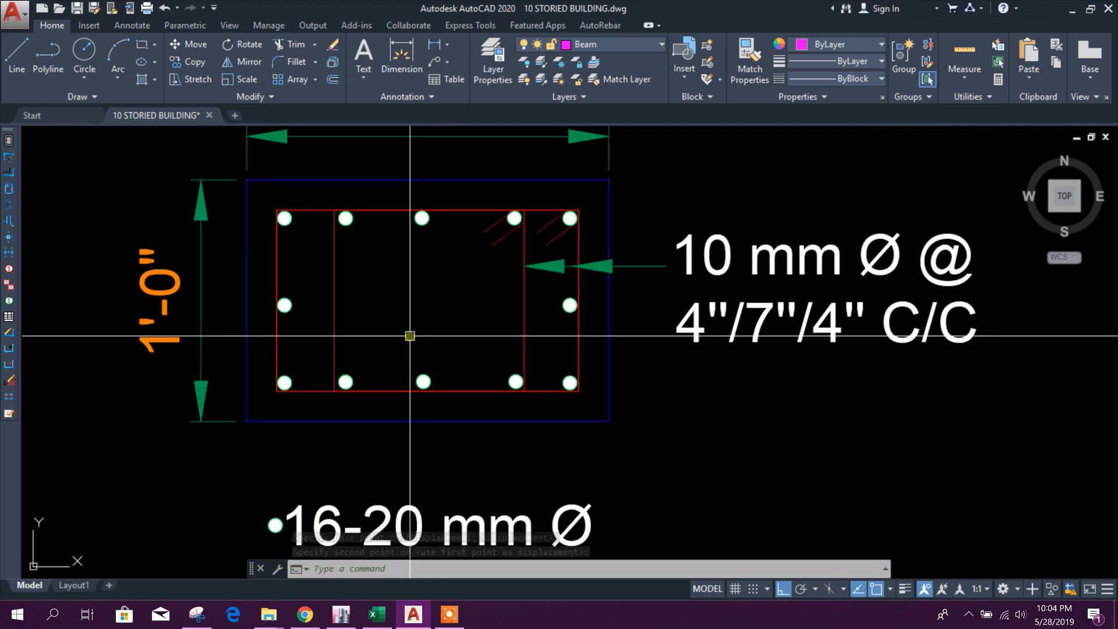
pyautogui.scroll(-5, 409, 336)
pyautogui.scroll(4, 532, 456)
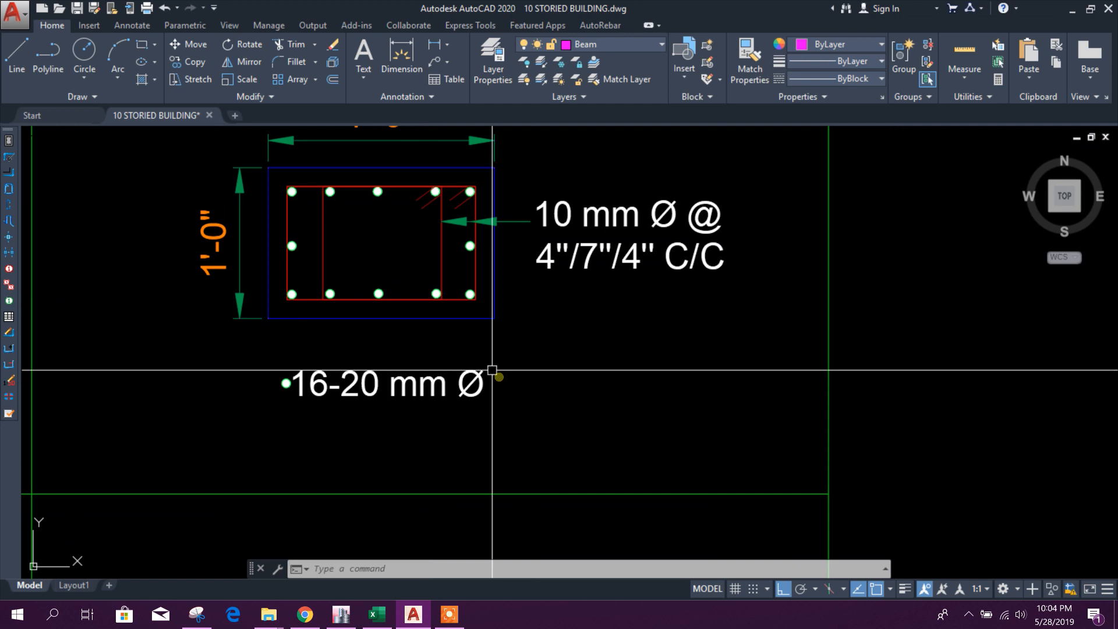
pyautogui.moveTo(389, 430); pyautogui.dragTo(468, 432, button='middle')
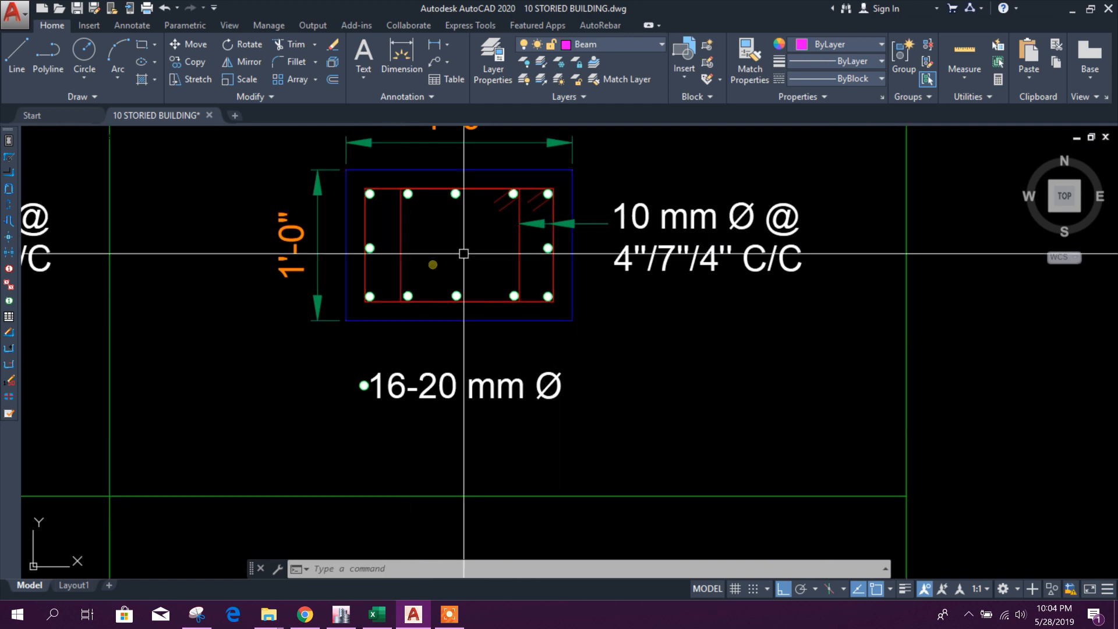
pyautogui.doubleClick(402, 389)
pyautogui.moveTo(387, 389); pyautogui.dragTo(406, 402)
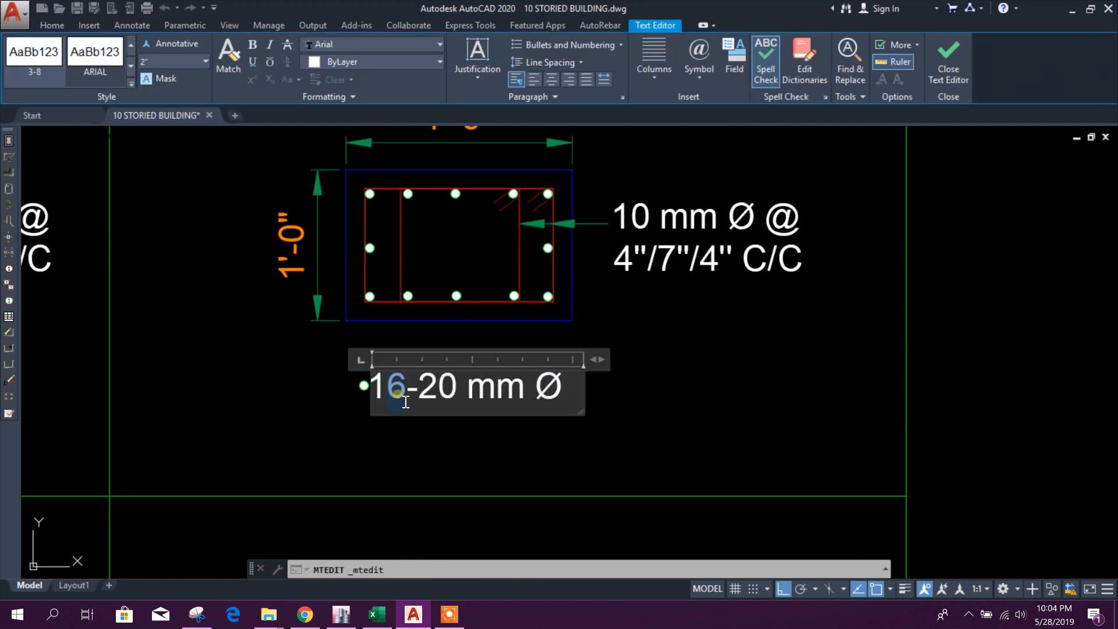
pyautogui.write('2')
pyautogui.click(527, 452)
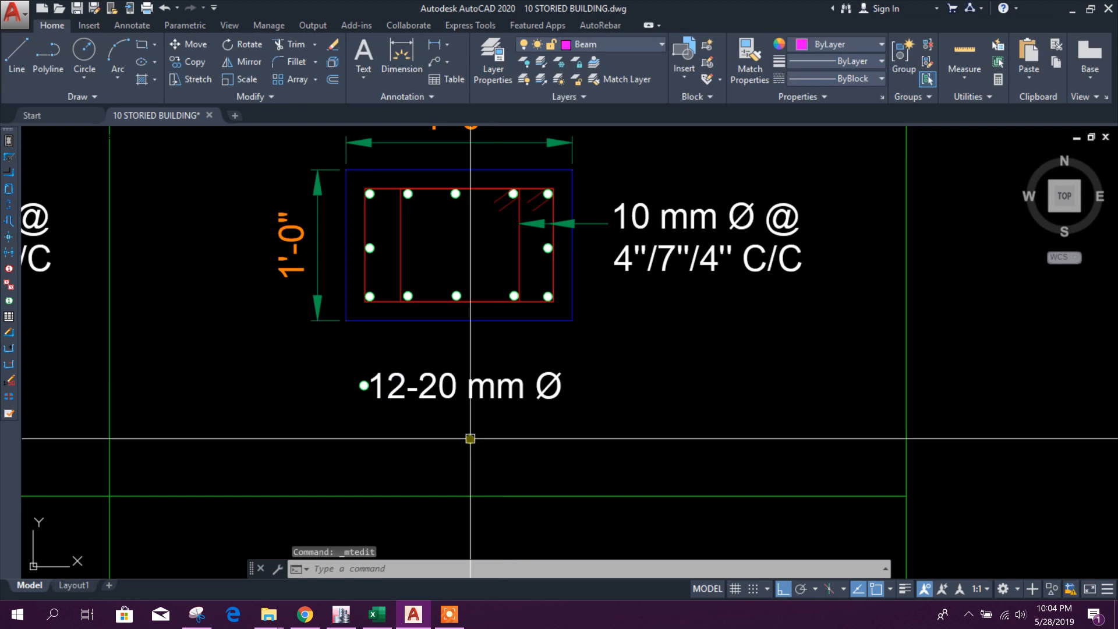
pyautogui.moveTo(544, 400); pyautogui.dragTo(539, 412, button='middle')
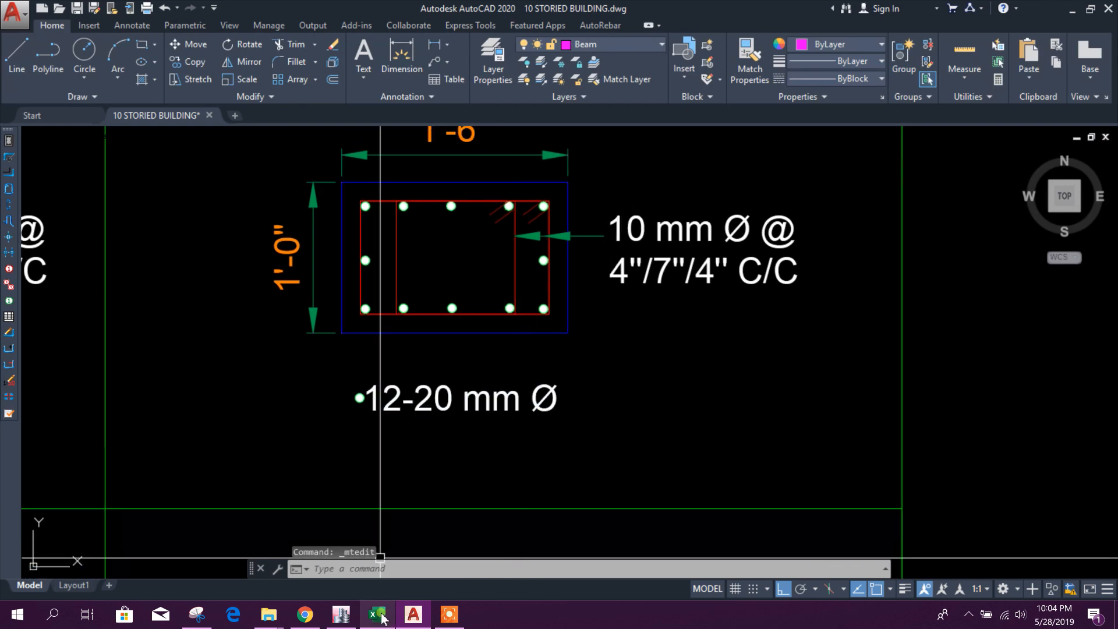
# - Switch to the Column Rebar Calculation workbook in Excel and set the number of Bar Type1 bars in H7 to 12
pyautogui.moveTo(383, 617)
pyautogui.click(542, 489)
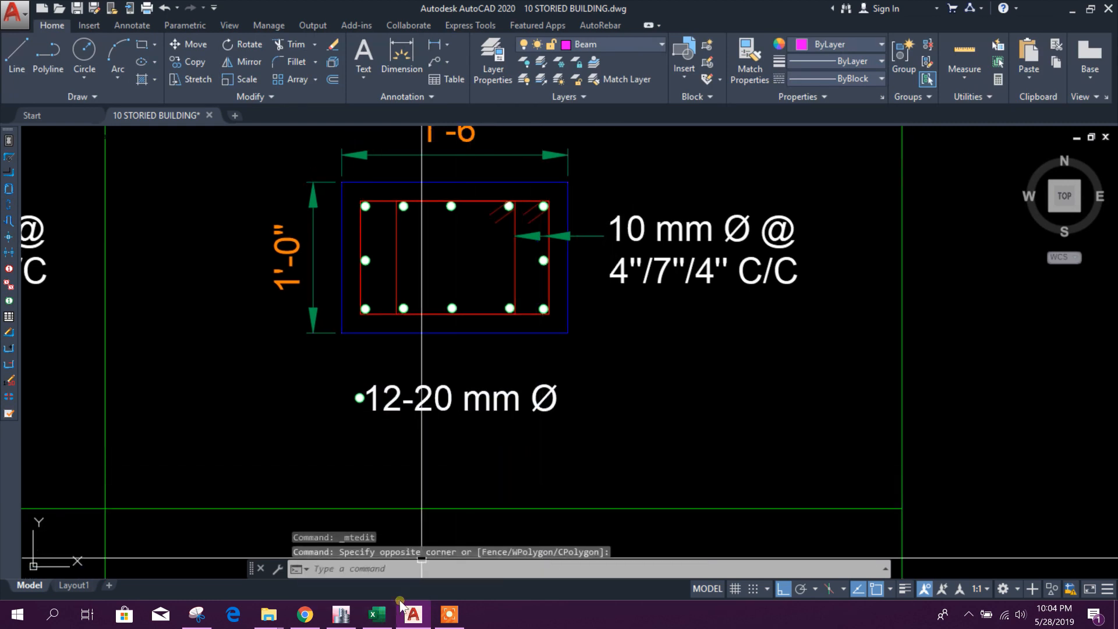
pyautogui.click(381, 614)
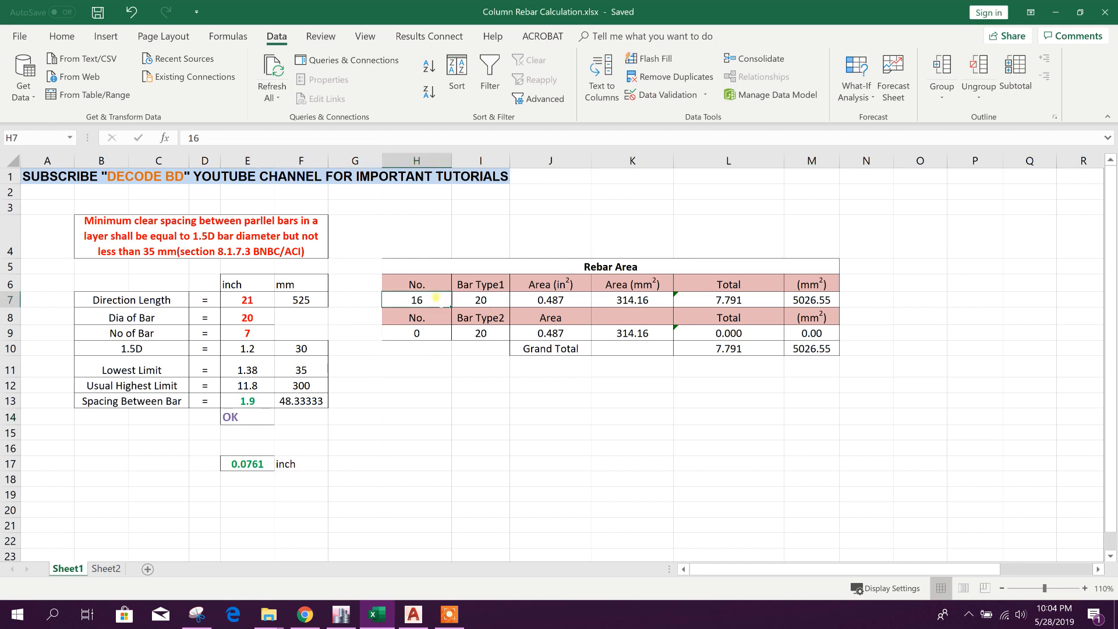
pyautogui.write('12')
pyautogui.click(597, 429)
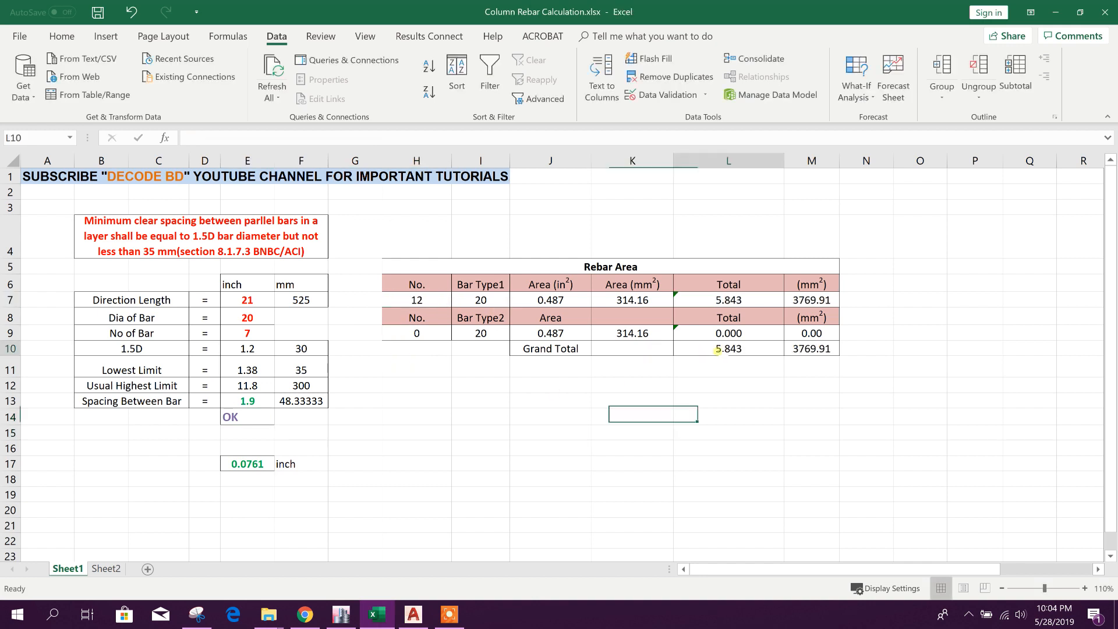
# - Switch to ETABS to check the 4F columns' longitudinal reinforcing values, and return to the AutoCAD drawing
pyautogui.click(420, 611)
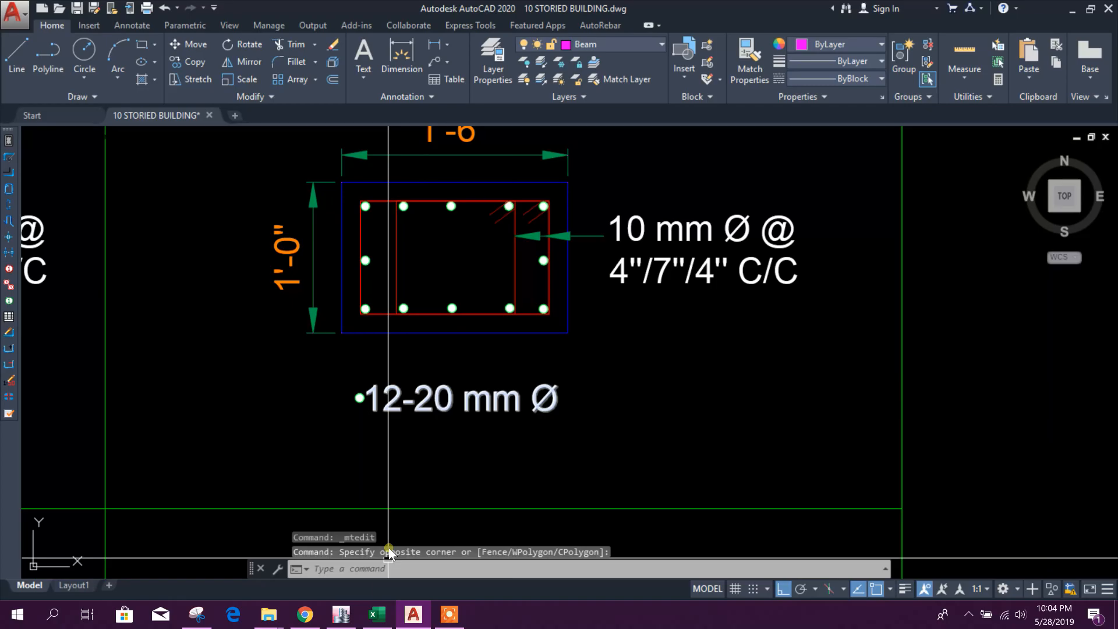
pyautogui.click(343, 613)
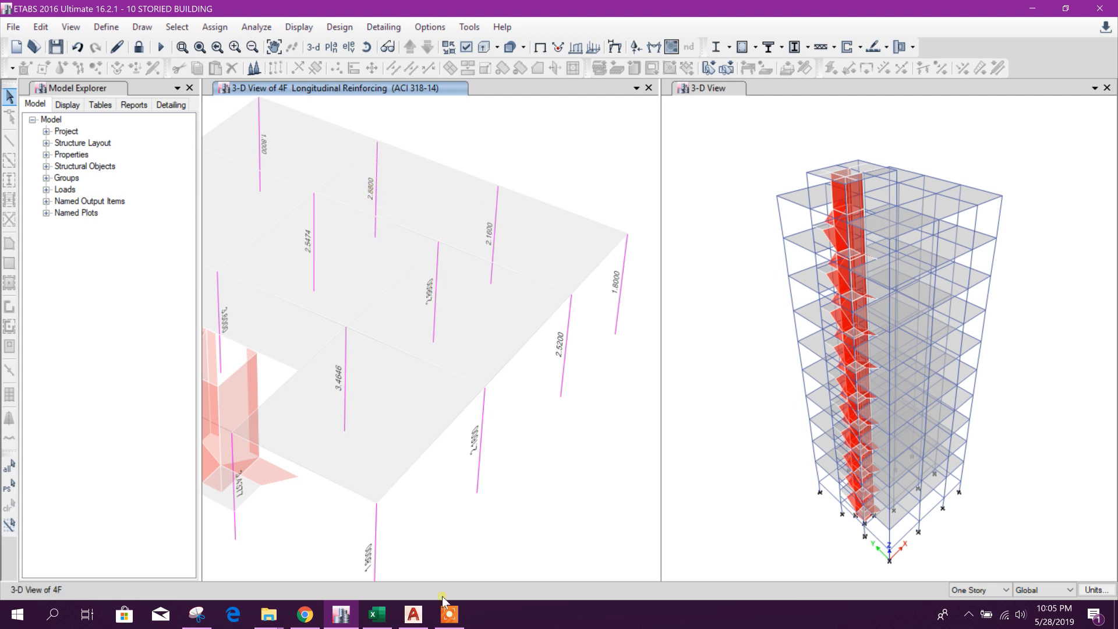
pyautogui.click(413, 614)
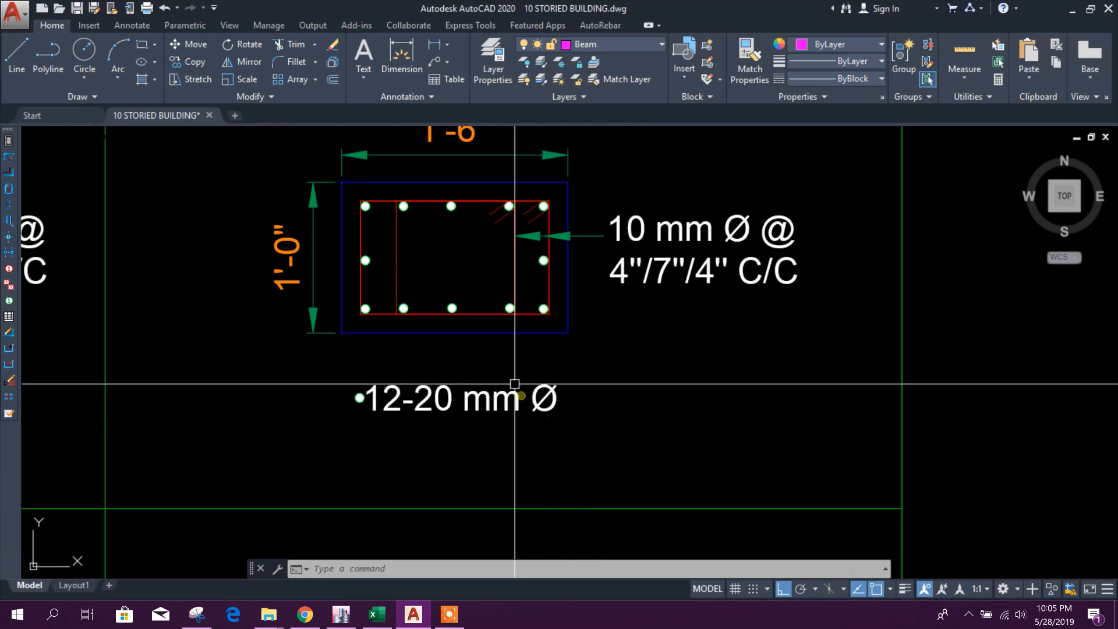
# - Review the C2 and C3 rows of the column reinforcement schedule across all storey ranges
pyautogui.moveTo(466, 269); pyautogui.dragTo(546, 362, button='middle')
pyautogui.moveTo(558, 466); pyautogui.dragTo(551, 397, button='middle')
pyautogui.scroll(-5, 542, 399)
pyautogui.moveTo(482, 406); pyautogui.dragTo(680, 339, button='middle')
pyautogui.scroll(2, 782, 330)
pyautogui.moveTo(500, 405); pyautogui.dragTo(695, 403, button='middle')
pyautogui.moveTo(253, 447); pyautogui.dragTo(293, 422, button='middle')
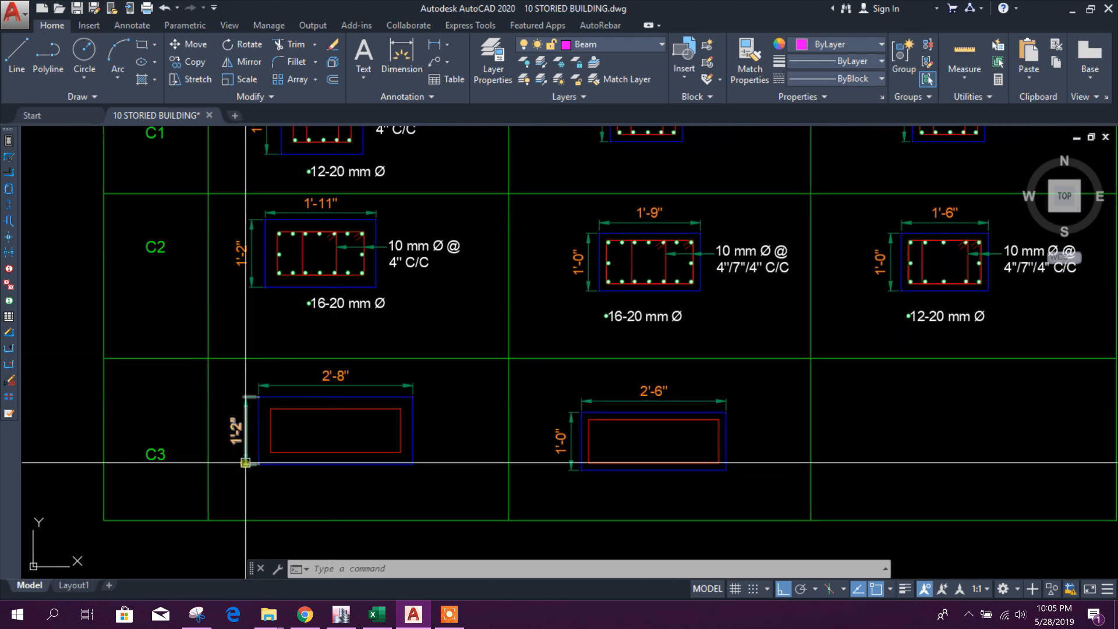
pyautogui.scroll(-3, 246, 463)
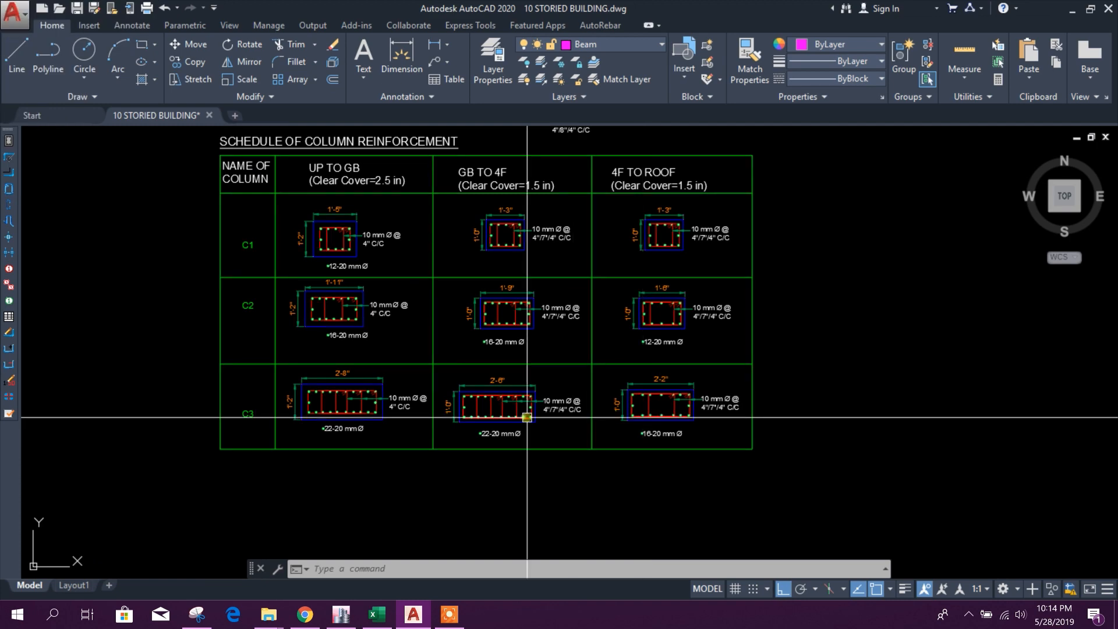
# - Move the notes text with its frame about 3'-8" straight up, close beneath the column reinforcement schedule
pyautogui.moveTo(560, 484); pyautogui.dragTo(611, 364, button='middle')
pyautogui.scroll(-5, 611, 364)
pyautogui.scroll(5, 592, 392)
pyautogui.click(659, 503)
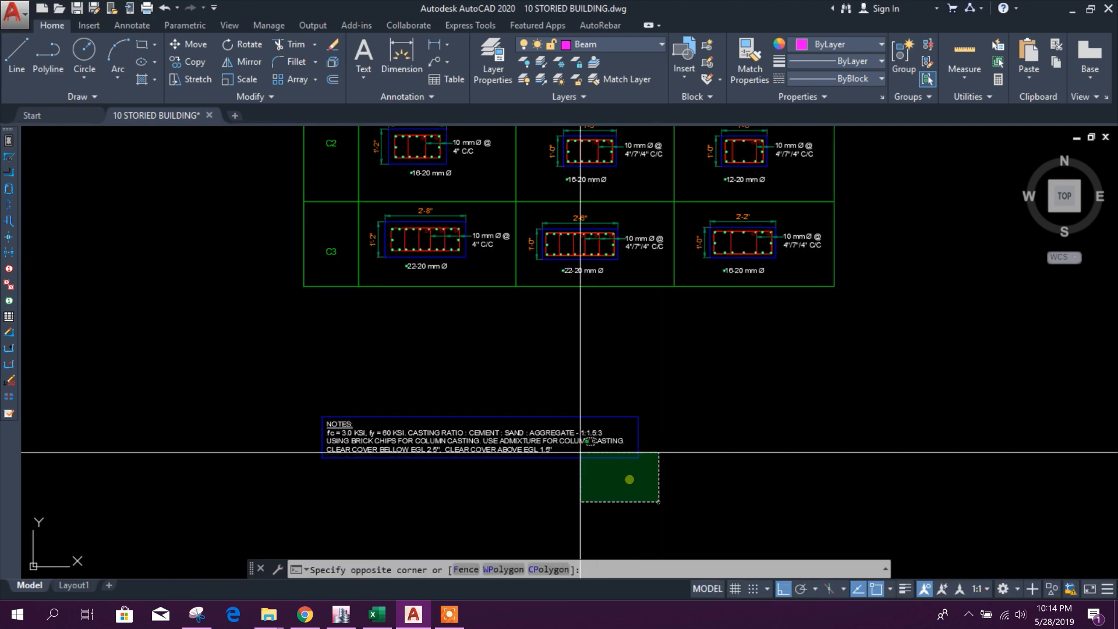
pyautogui.click(315, 378)
pyautogui.click(196, 46)
pyautogui.click(507, 474)
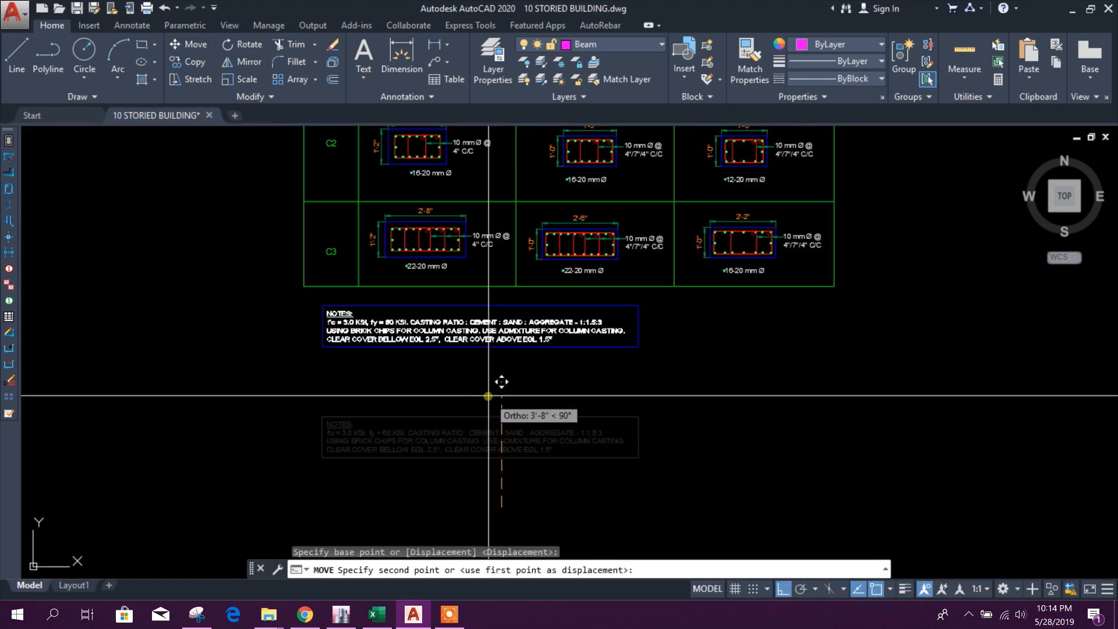
pyautogui.click(504, 399)
# - Change the concrete strength f'c in the notes to 3.5 KSI
pyautogui.scroll(5, 364, 321)
pyautogui.scroll(2, 381, 322)
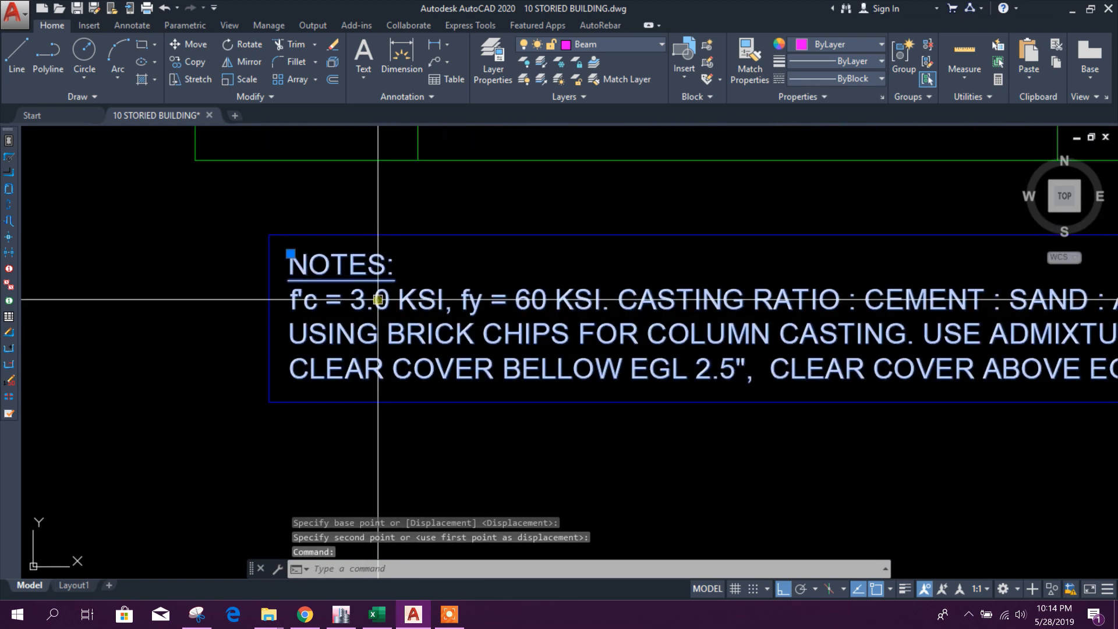
pyautogui.doubleClick(378, 302)
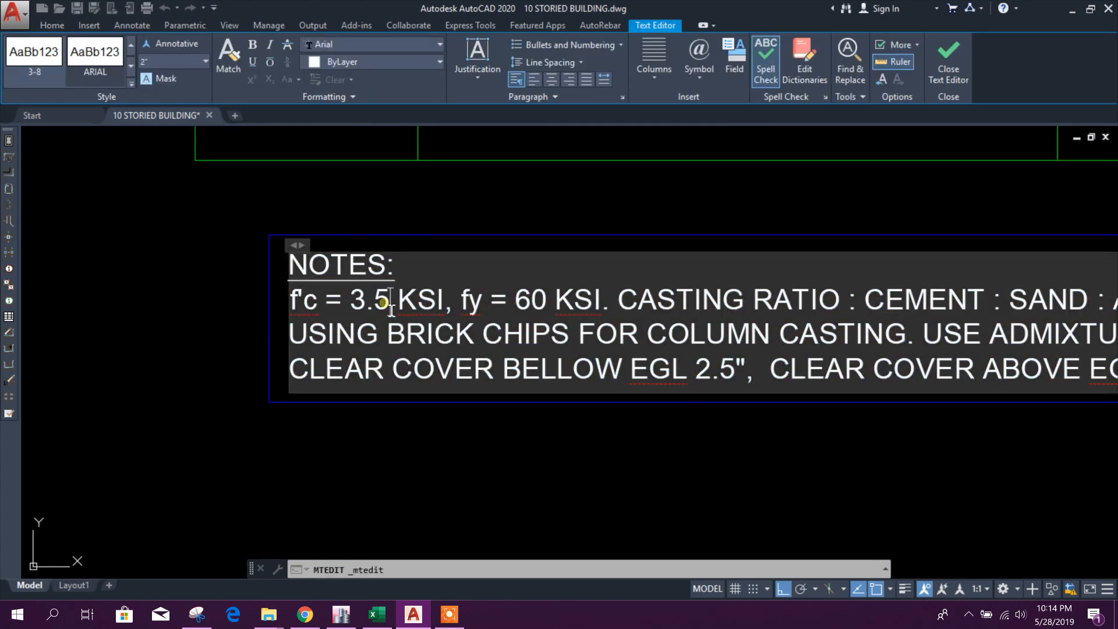
pyautogui.press('Escape')
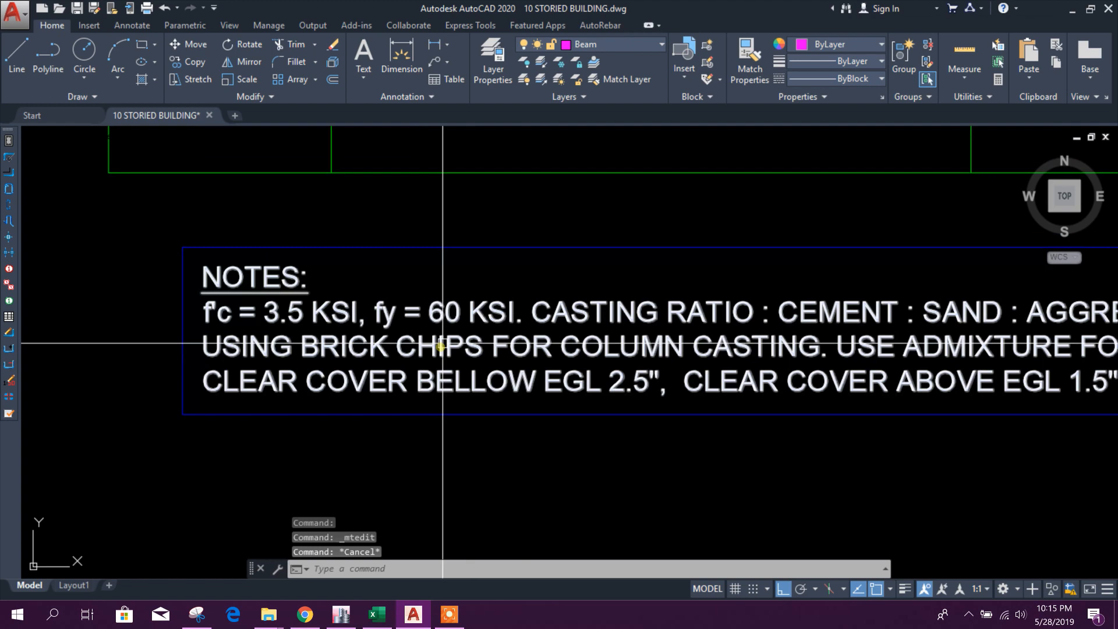
# - Read through the notes' steel strength, casting ratio, admixture and clear cover requirements
pyautogui.moveTo(457, 313); pyautogui.dragTo(428, 354, button='middle')
pyautogui.moveTo(341, 333); pyautogui.dragTo(264, 334, button='middle')
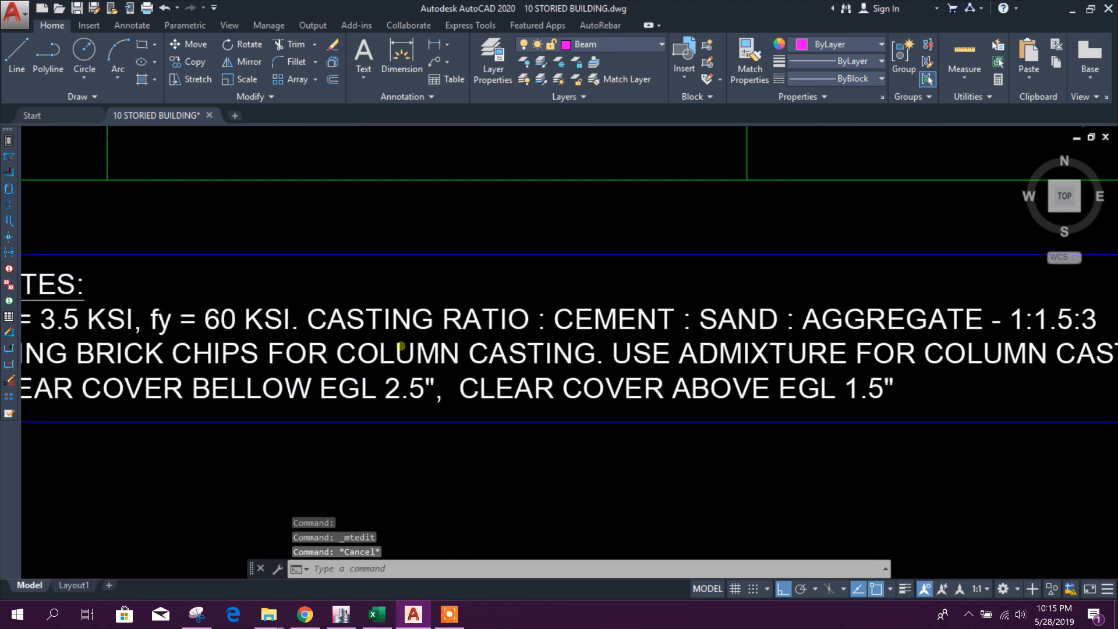
pyautogui.moveTo(792, 340); pyautogui.dragTo(732, 346, button='middle')
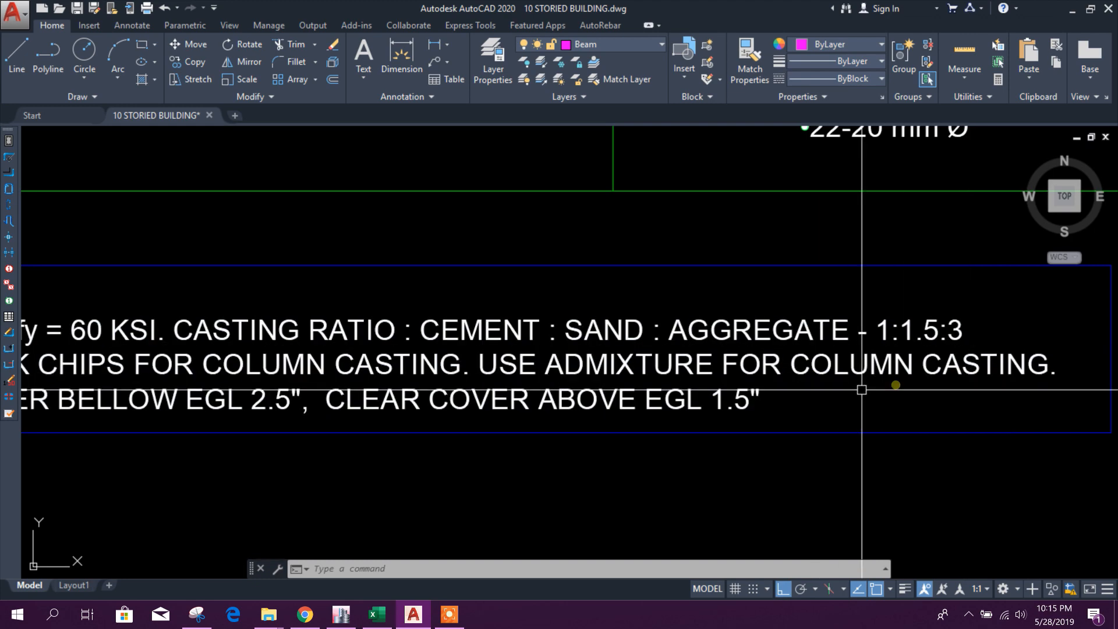
pyautogui.moveTo(488, 390); pyautogui.dragTo(660, 365, button='middle')
pyautogui.moveTo(1107, 332); pyautogui.dragTo(913, 349, button='middle')
pyautogui.scroll(2, 913, 349)
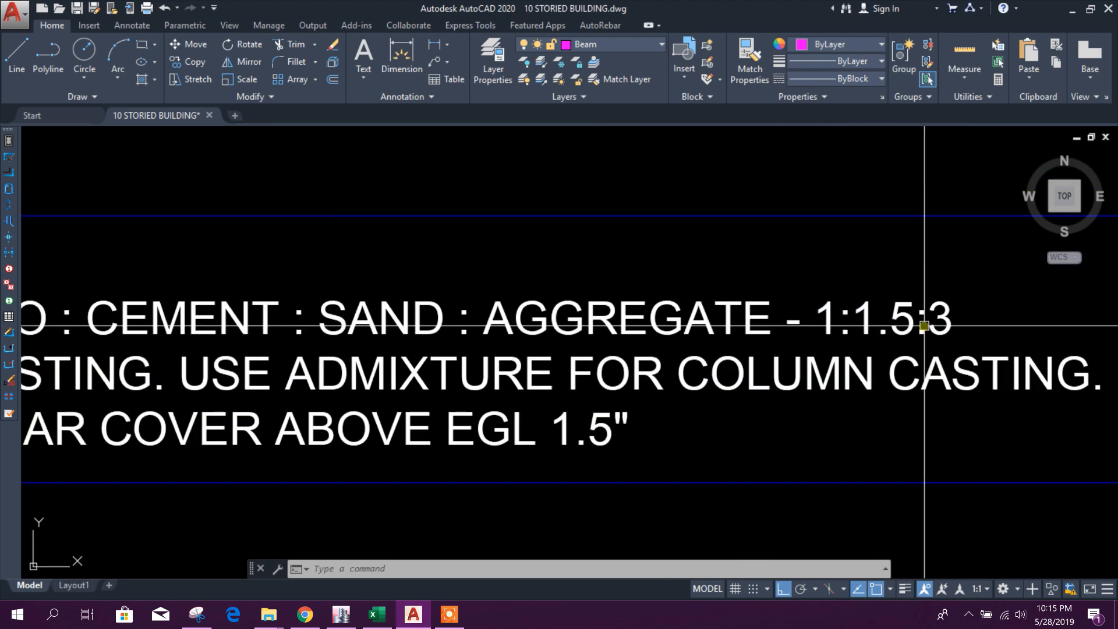
pyautogui.scroll(-3, 872, 346)
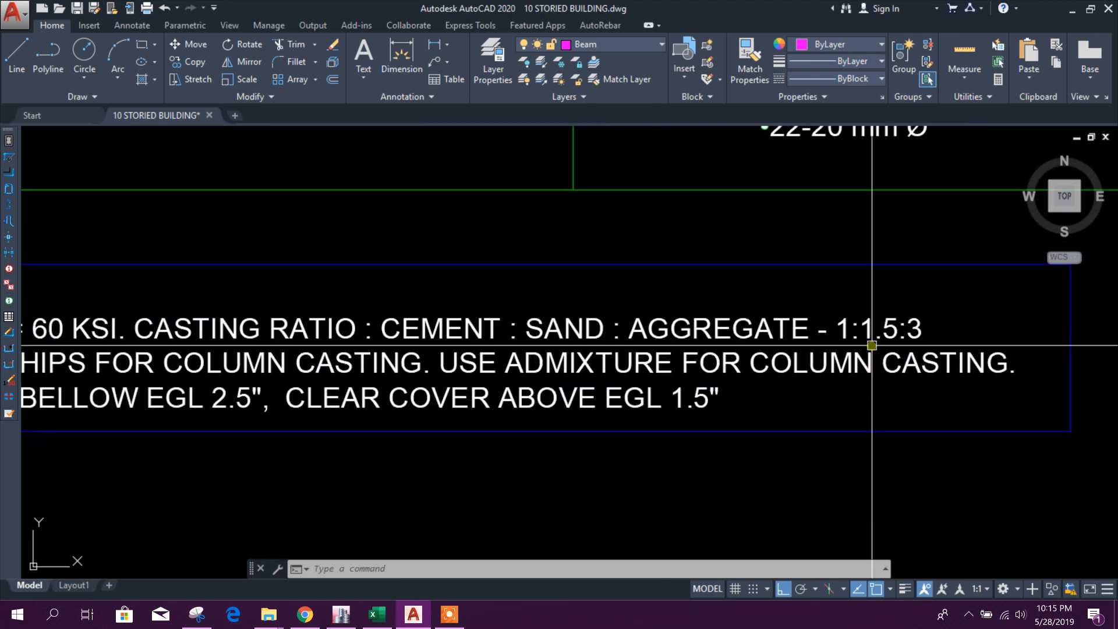
pyautogui.scroll(3, 865, 343)
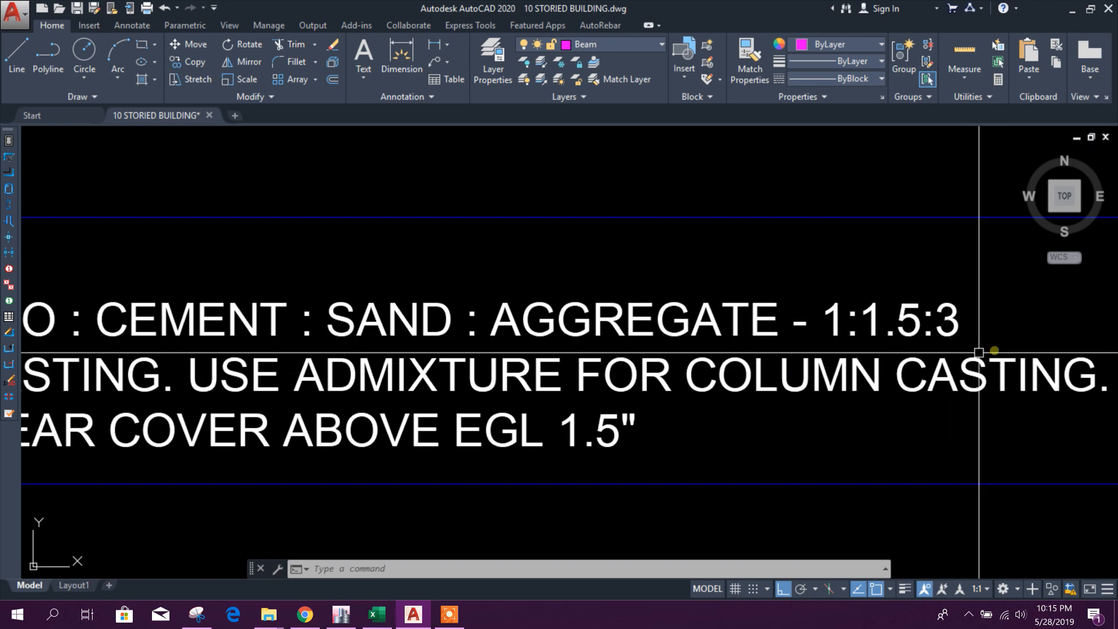
pyautogui.scroll(-3, 774, 374)
pyautogui.scroll(-2, 362, 379)
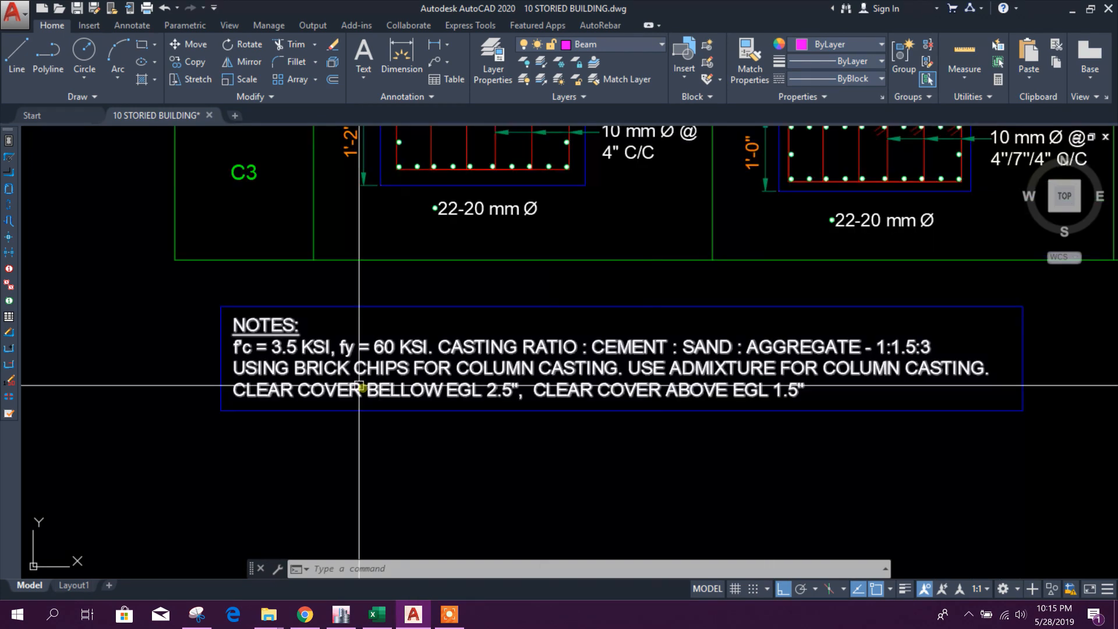
# - Replace the word BRICK with STONE in the notes' line on chips for column casting
pyautogui.scroll(2, 357, 375)
pyautogui.doubleClick(346, 367)
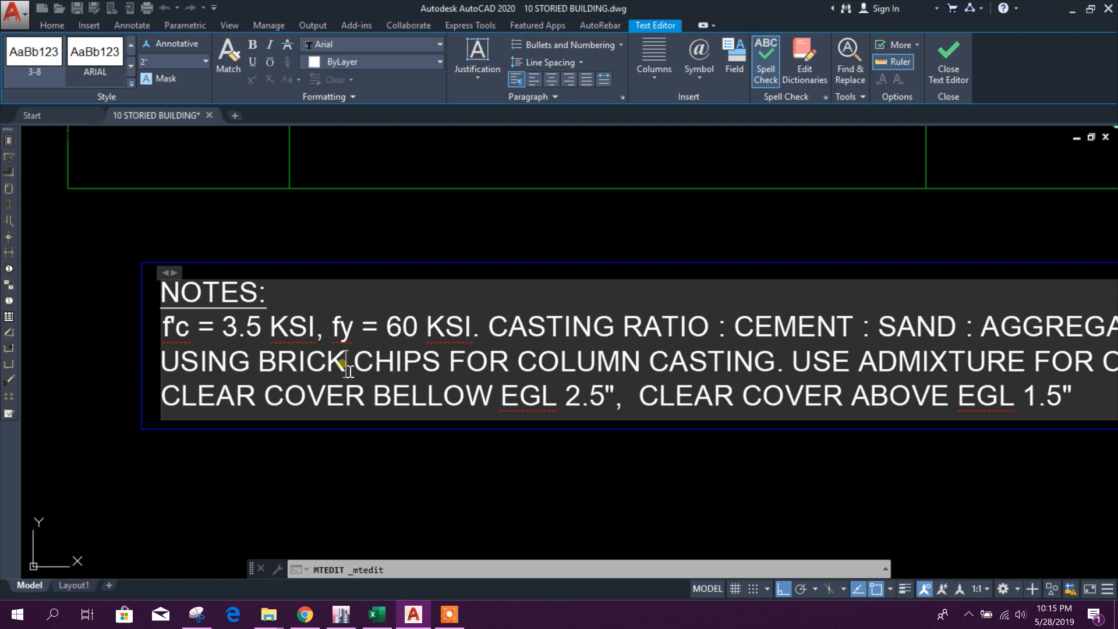
pyautogui.write('st')
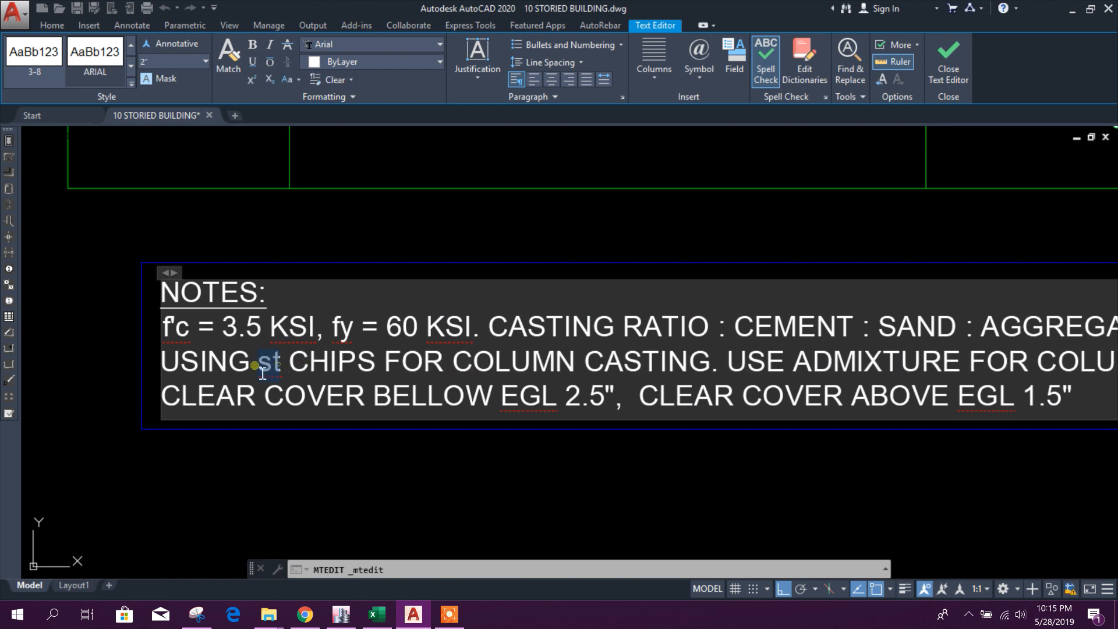
pyautogui.write('STO')
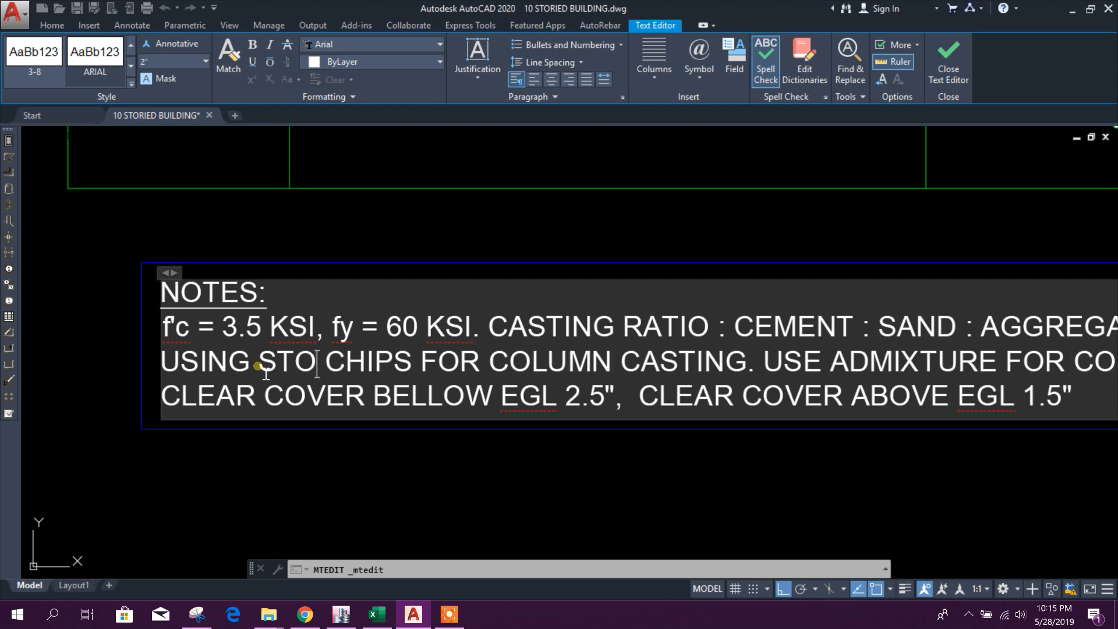
pyautogui.click(583, 460)
pyautogui.scroll(-2, 492, 430)
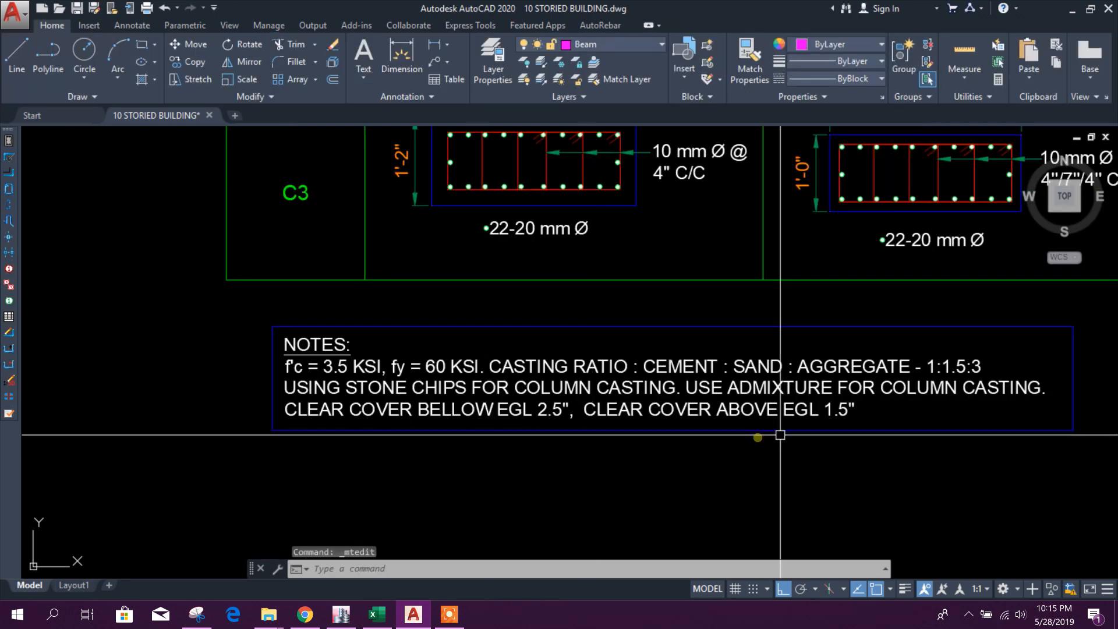
# - Examine the revised notes for the admixture requirement and the clear covers below and above EGL
pyautogui.moveTo(799, 434); pyautogui.dragTo(687, 444, button='middle')
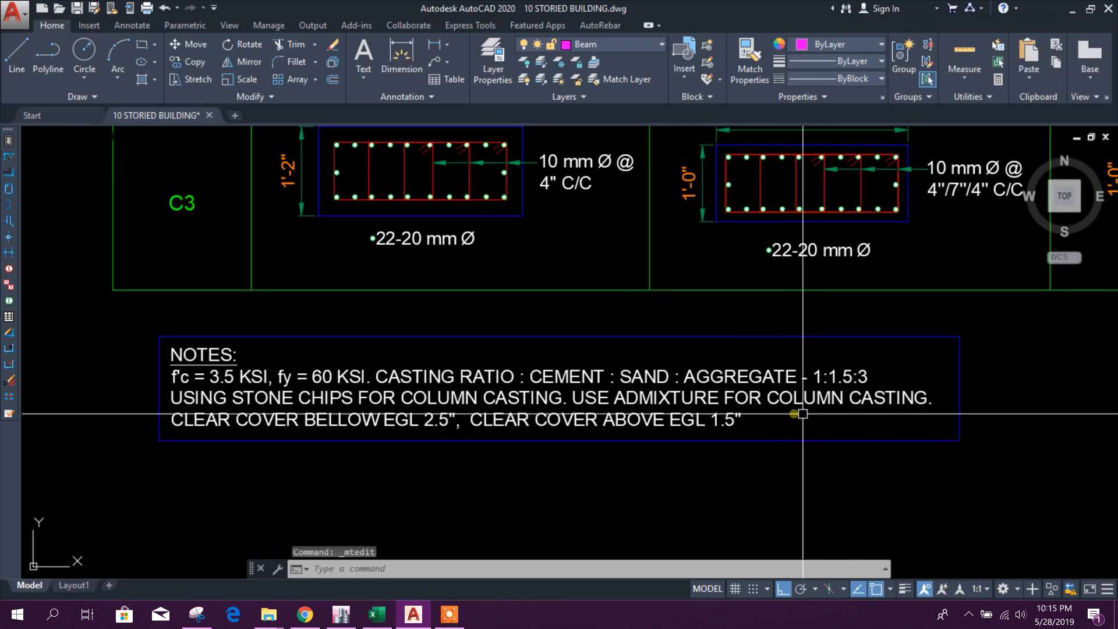
pyautogui.moveTo(400, 419); pyautogui.dragTo(476, 400, button='middle')
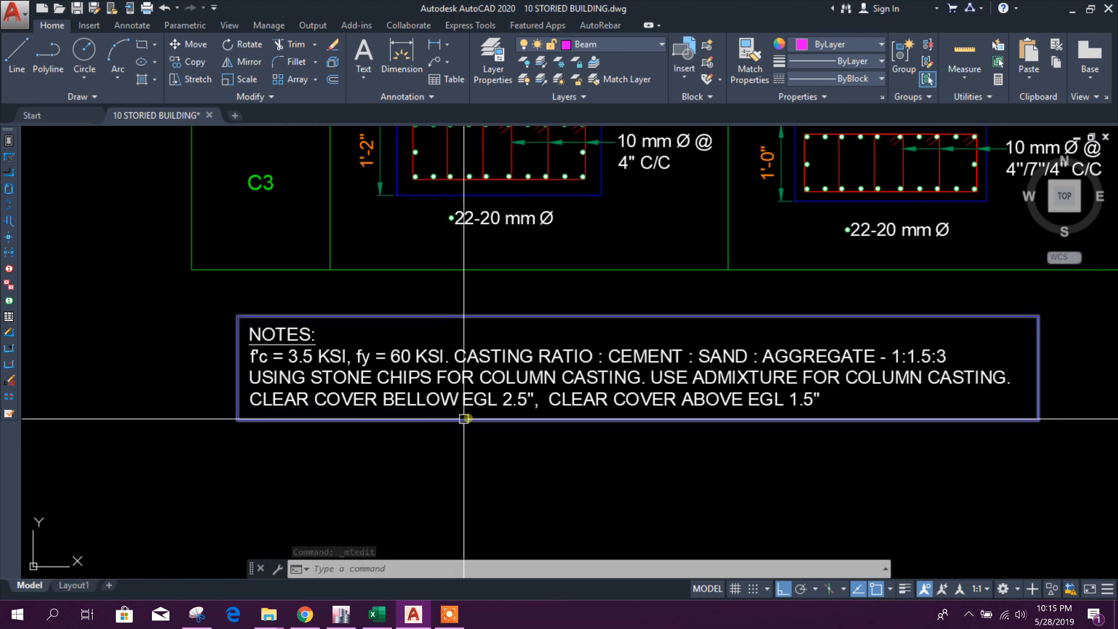
pyautogui.moveTo(537, 433); pyautogui.dragTo(479, 440, button='middle')
pyautogui.scroll(2, 446, 417)
pyautogui.scroll(2, 412, 349)
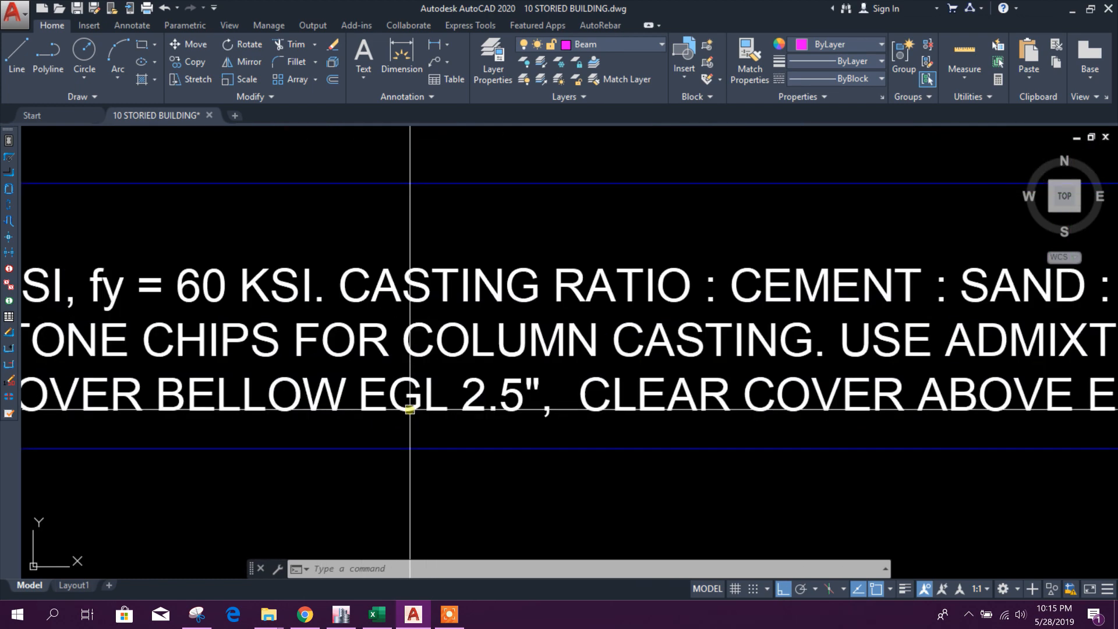
pyautogui.moveTo(517, 328); pyautogui.dragTo(340, 415, button='middle')
pyautogui.moveTo(644, 424); pyautogui.dragTo(384, 435, button='middle')
pyautogui.scroll(-2, 733, 449)
pyautogui.scroll(1, 739, 449)
pyautogui.scroll(-3, 762, 445)
# - Look over the column structural design notes and details, and the column layout plan in model space
pyautogui.click(669, 496)
pyautogui.click(493, 411)
pyautogui.scroll(-8, 493, 411)
pyautogui.press('Escape')
pyautogui.scroll(-3, 560, 405)
pyautogui.moveTo(575, 392); pyautogui.dragTo(471, 317, button='middle')
pyautogui.scroll(2, 697, 419)
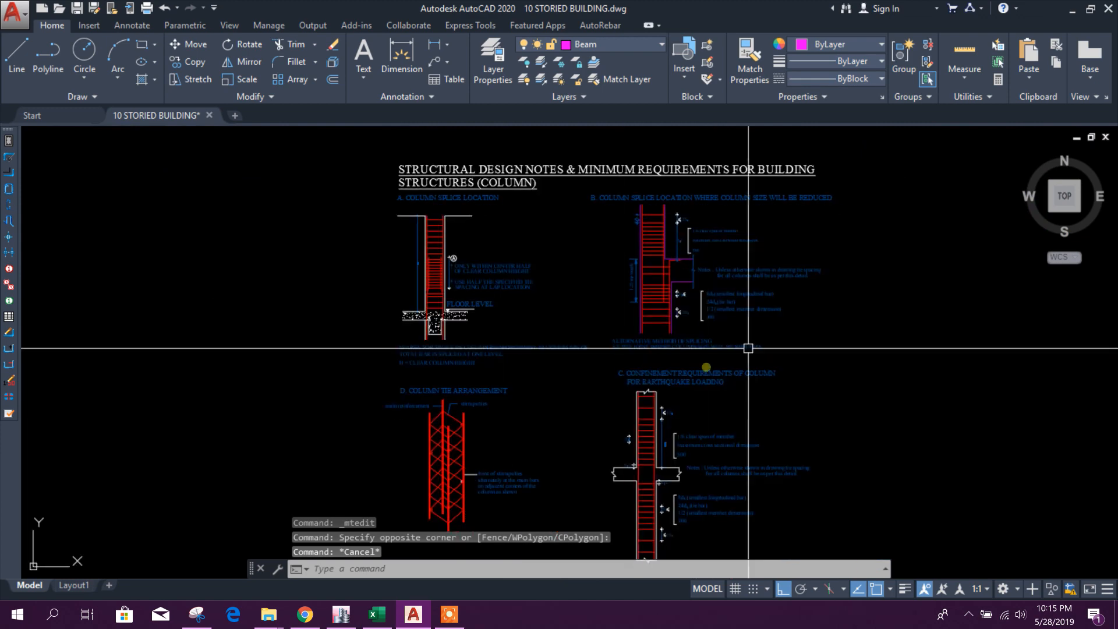
pyautogui.scroll(-3, 676, 521)
pyautogui.scroll(4, 379, 369)
pyautogui.moveTo(379, 370); pyautogui.dragTo(390, 403, button='middle')
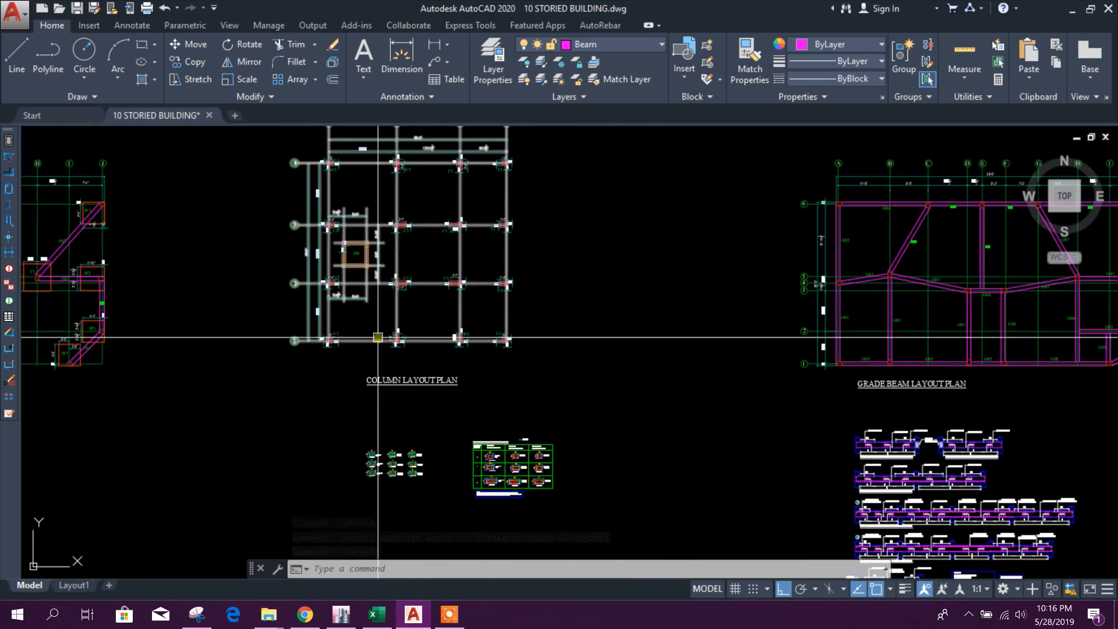
# - Open Layout1 and look over its sheets, including the general structural notes and the typical detail sheet
pyautogui.click(76, 586)
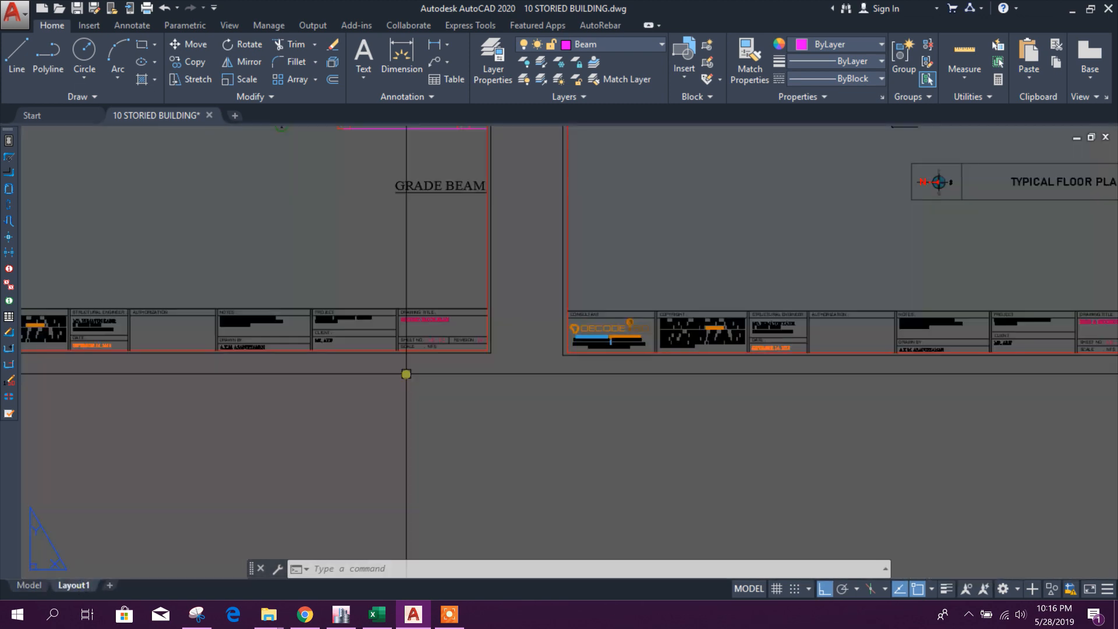
pyautogui.scroll(-5, 418, 366)
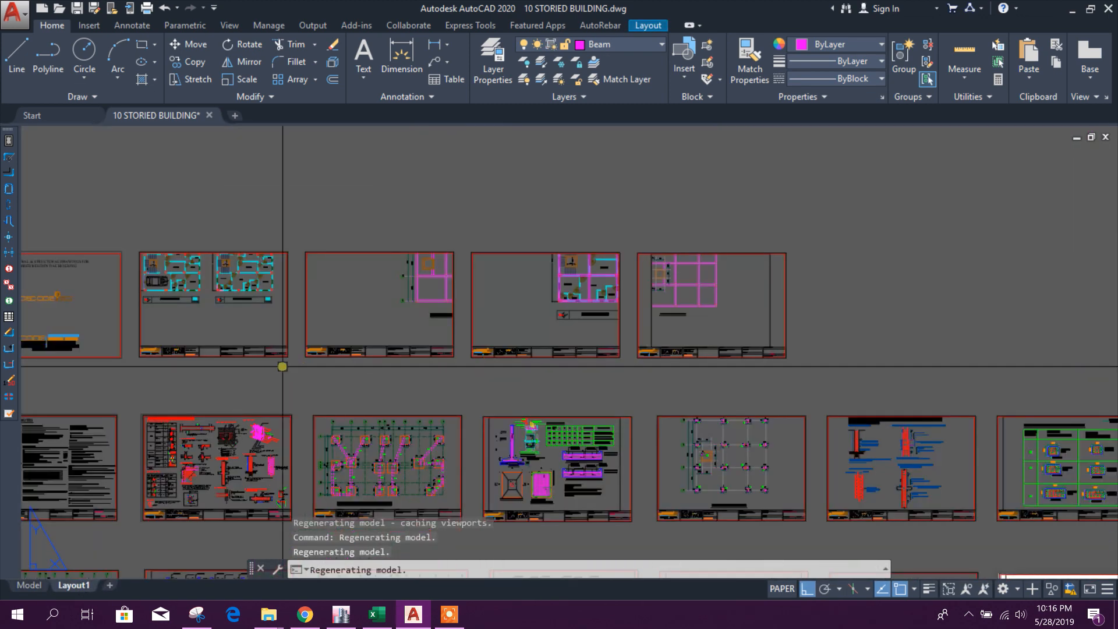
pyautogui.moveTo(282, 366); pyautogui.dragTo(652, 324, button='middle')
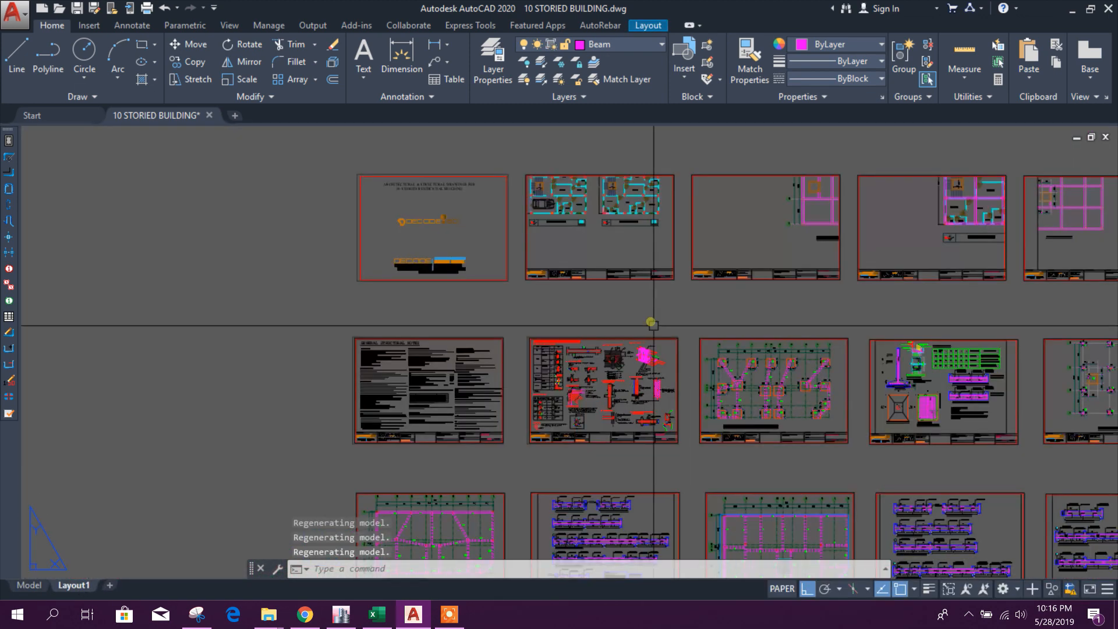
pyautogui.moveTo(787, 428); pyautogui.dragTo(733, 425, button='middle')
pyautogui.scroll(4, 591, 370)
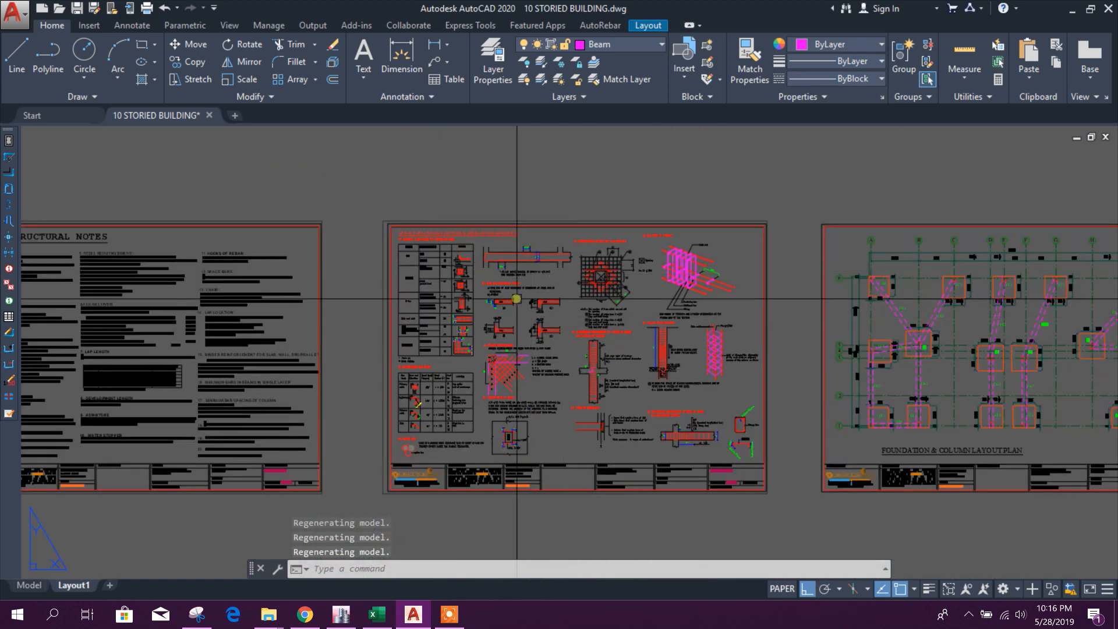
pyautogui.moveTo(681, 394); pyautogui.dragTo(635, 374, button='middle')
pyautogui.moveTo(371, 329); pyautogui.dragTo(392, 332, button='middle')
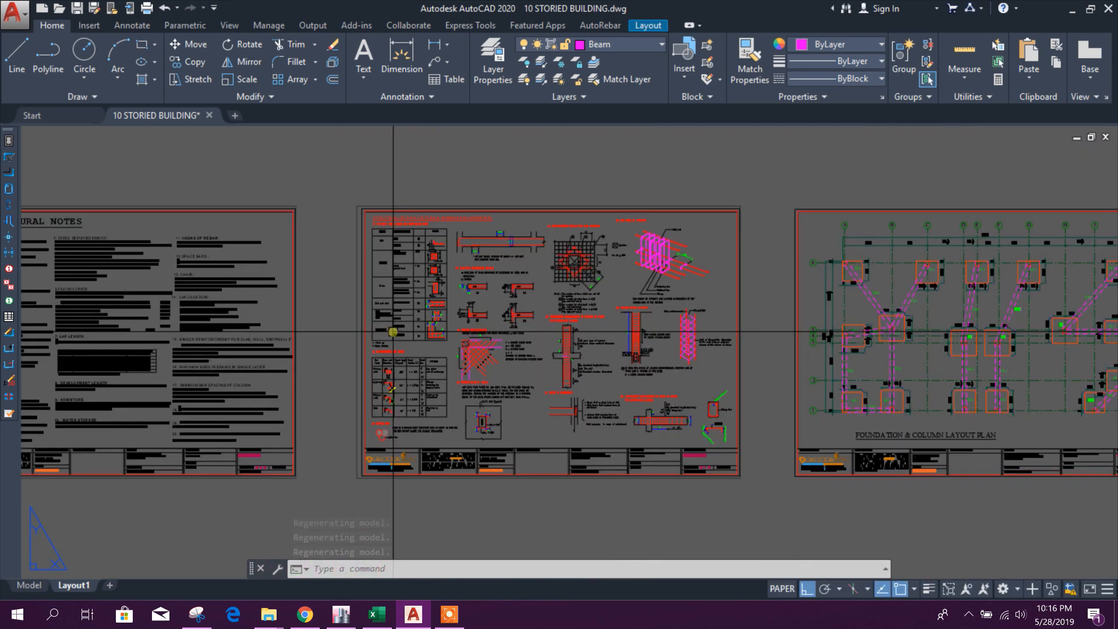
pyautogui.moveTo(239, 342); pyautogui.dragTo(483, 331, button='middle')
pyautogui.scroll(2, 275, 240)
pyautogui.scroll(-4, 239, 239)
pyautogui.scroll(-2, 242, 251)
pyautogui.moveTo(638, 285); pyautogui.dragTo(407, 309, button='middle')
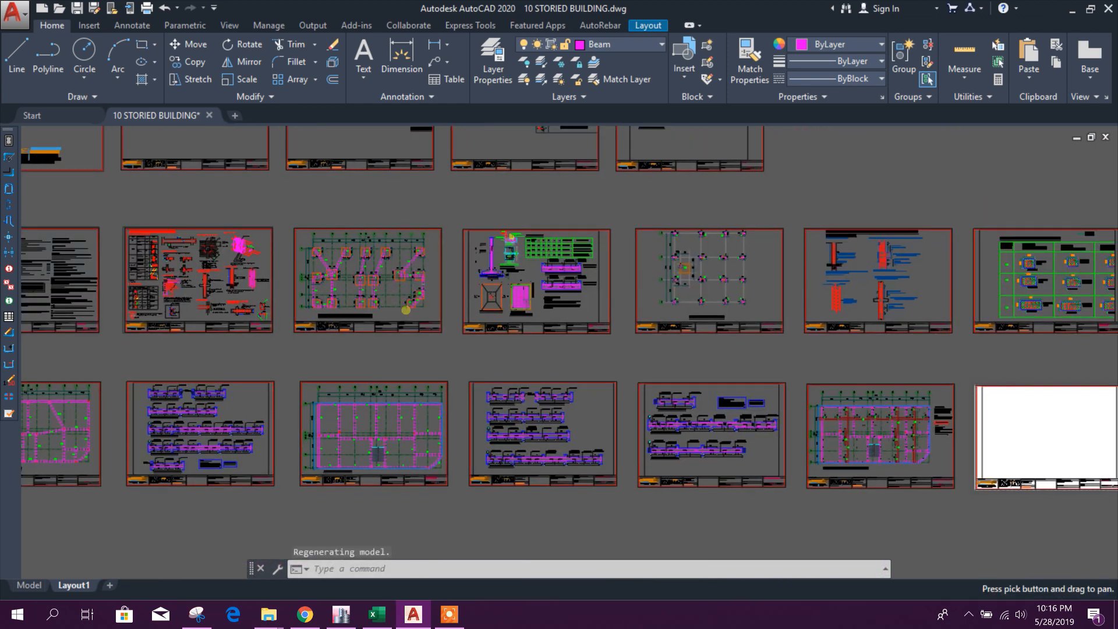
# - Inspect the foundation and column layout plan sheet and the footing details sheet in the layout
pyautogui.scroll(2, 422, 309)
pyautogui.moveTo(496, 289); pyautogui.dragTo(441, 310, button='middle')
pyautogui.scroll(2, 285, 294)
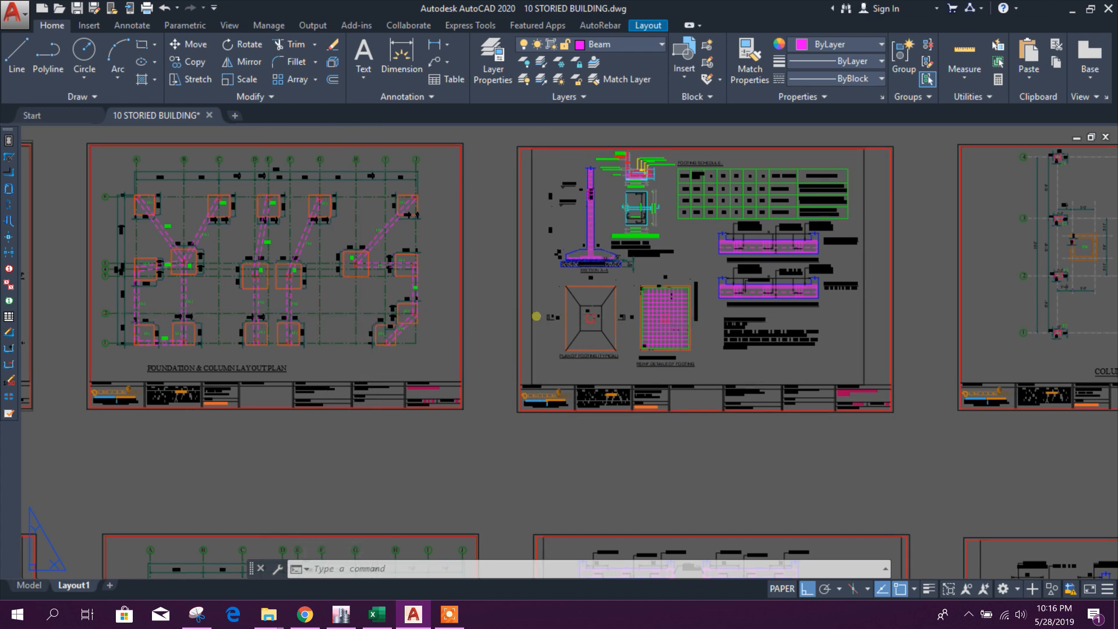
pyautogui.moveTo(542, 314); pyautogui.dragTo(420, 335, button='middle')
pyautogui.moveTo(654, 286); pyautogui.dragTo(565, 298, button='middle')
pyautogui.scroll(2, 520, 262)
pyautogui.scroll(-2, 424, 230)
# - Activate the column layout plan sheet's viewport and shrink its view to fit the whole plan with its title
pyautogui.moveTo(922, 298); pyautogui.dragTo(579, 315, button='middle')
pyautogui.scroll(2, 571, 328)
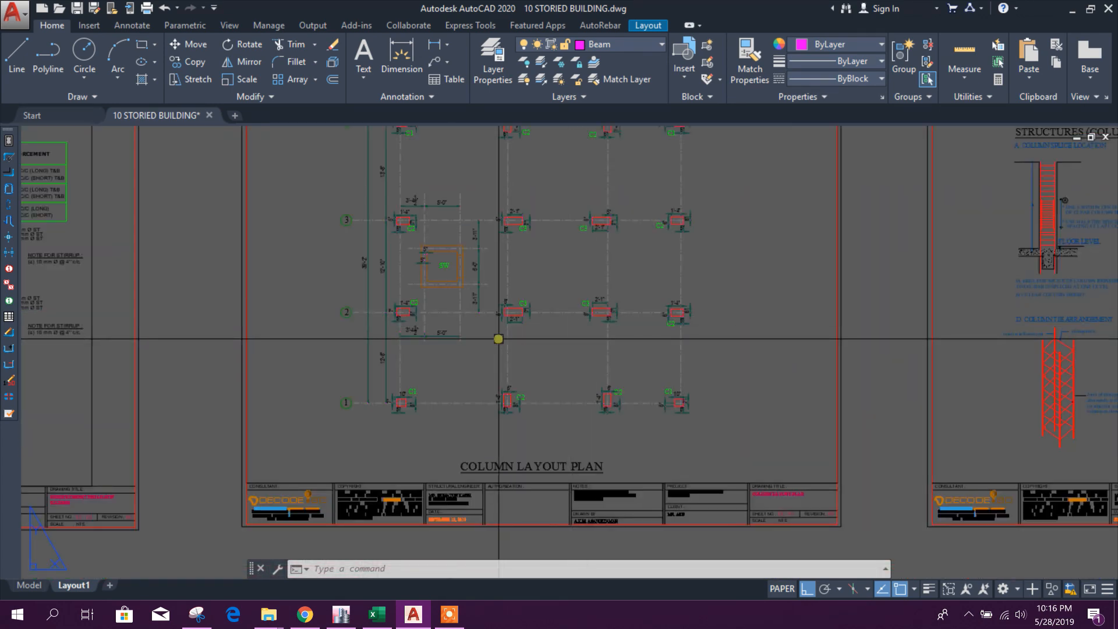
pyautogui.doubleClick(572, 320)
pyautogui.moveTo(571, 317); pyautogui.dragTo(555, 362, button='middle')
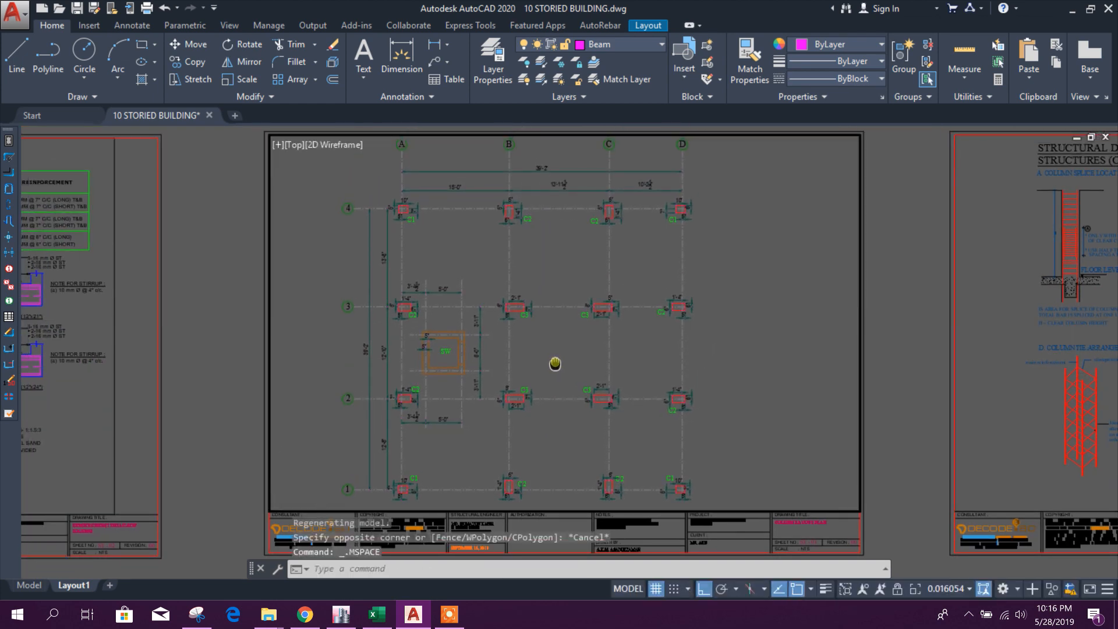
pyautogui.scroll(-2, 558, 351)
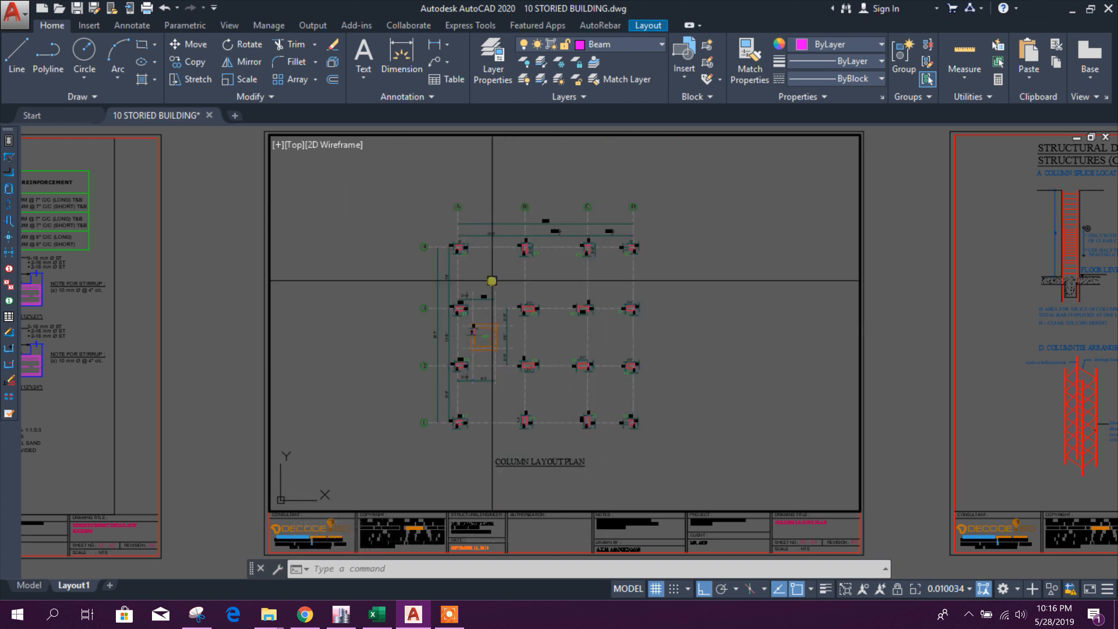
# - Enlarge the column layout plan inside its sheet viewport with realtime zoom and centre it in the frame
pyautogui.rightClick(722, 224)
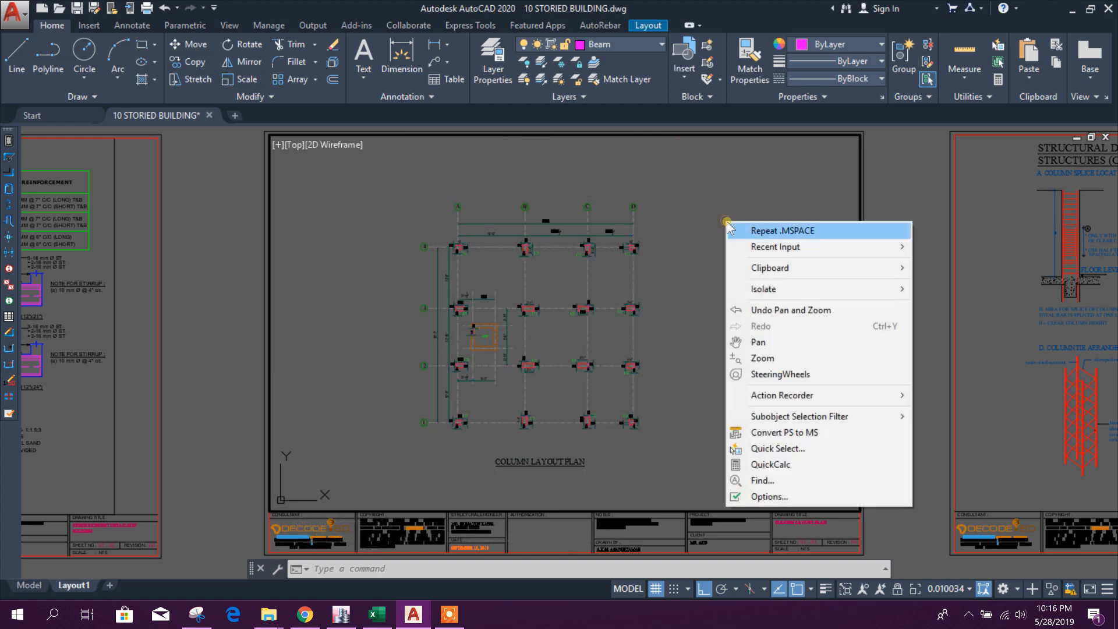
pyautogui.click(800, 359)
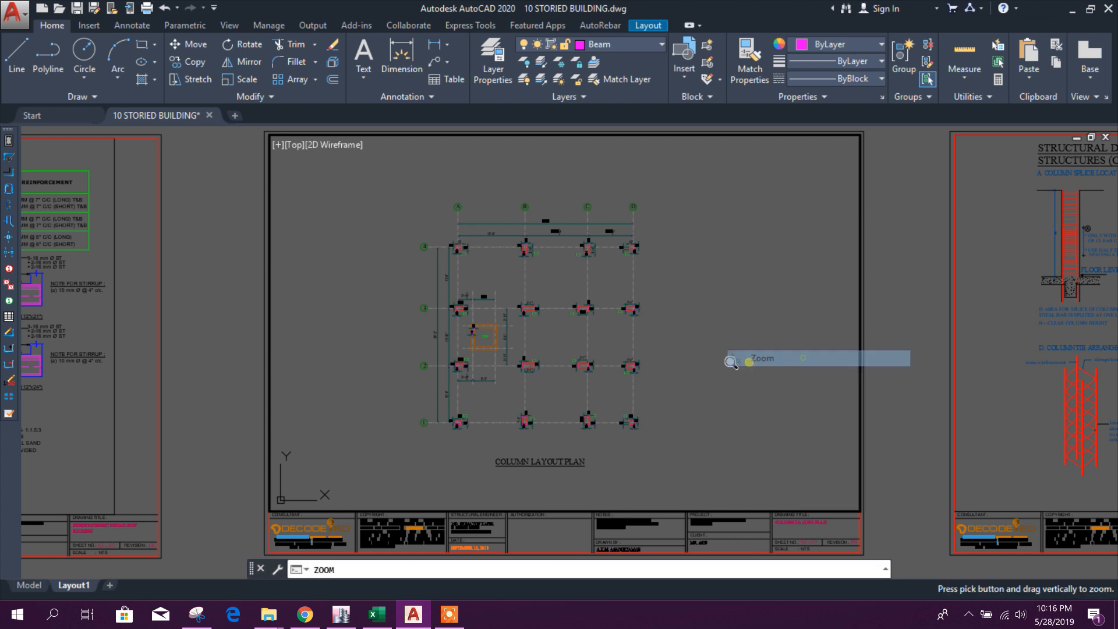
pyautogui.moveTo(683, 374); pyautogui.dragTo(679, 255)
pyautogui.moveTo(699, 392); pyautogui.dragTo(702, 373, button='middle')
pyautogui.rightClick(714, 379)
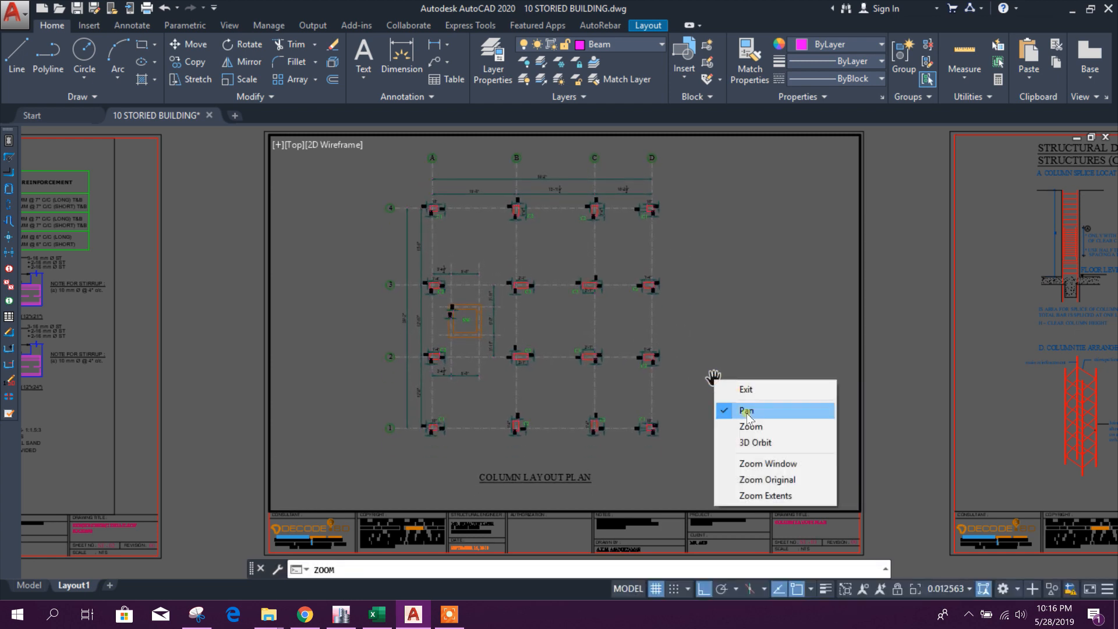
pyautogui.click(752, 425)
pyautogui.moveTo(737, 417); pyautogui.dragTo(729, 385)
pyautogui.moveTo(742, 361); pyautogui.dragTo(741, 368, button='middle')
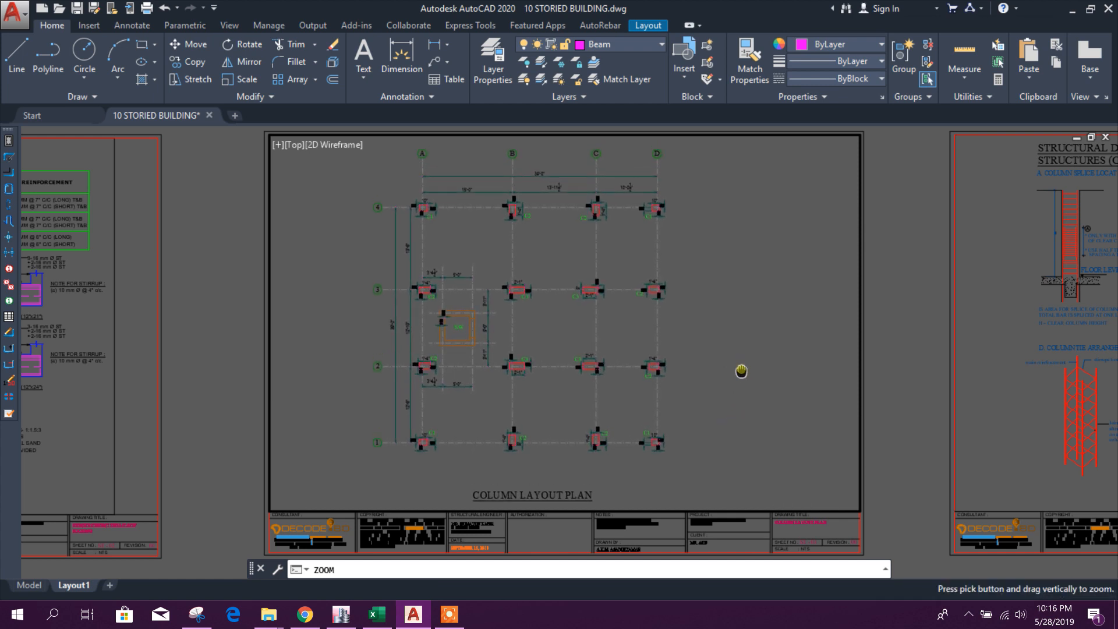
pyautogui.press('Escape')
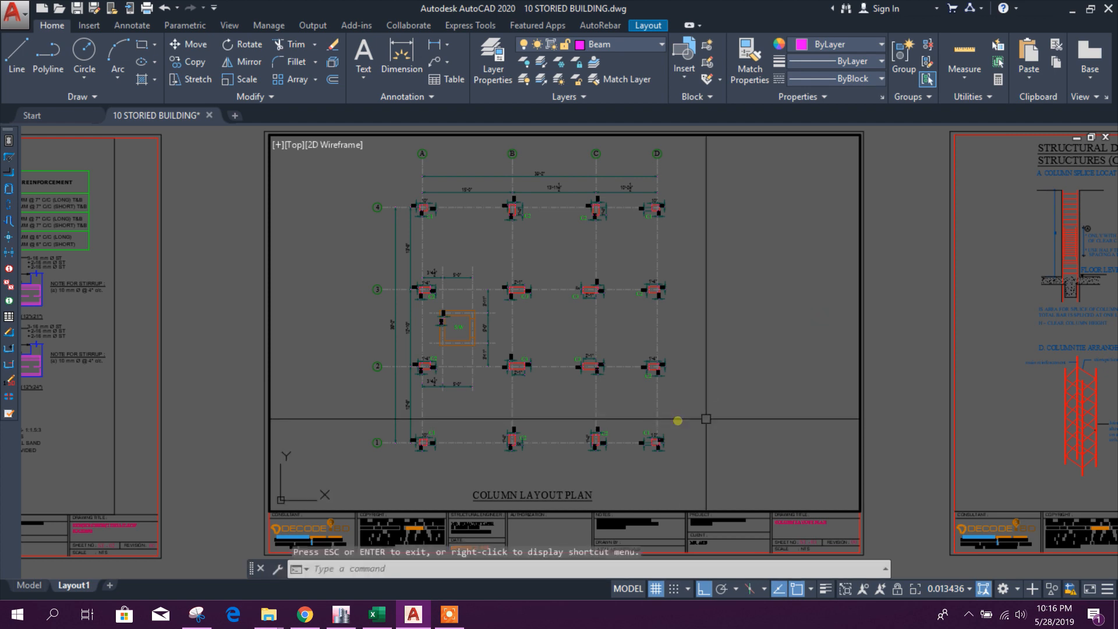
# - Move the COLUMN LAYOUT PLAN title straight up, closer to the plan, and return to paper space
pyautogui.doubleClick(894, 331)
pyautogui.doubleClick(563, 492)
pyautogui.click(561, 494)
pyautogui.click(185, 44)
pyautogui.click(731, 407)
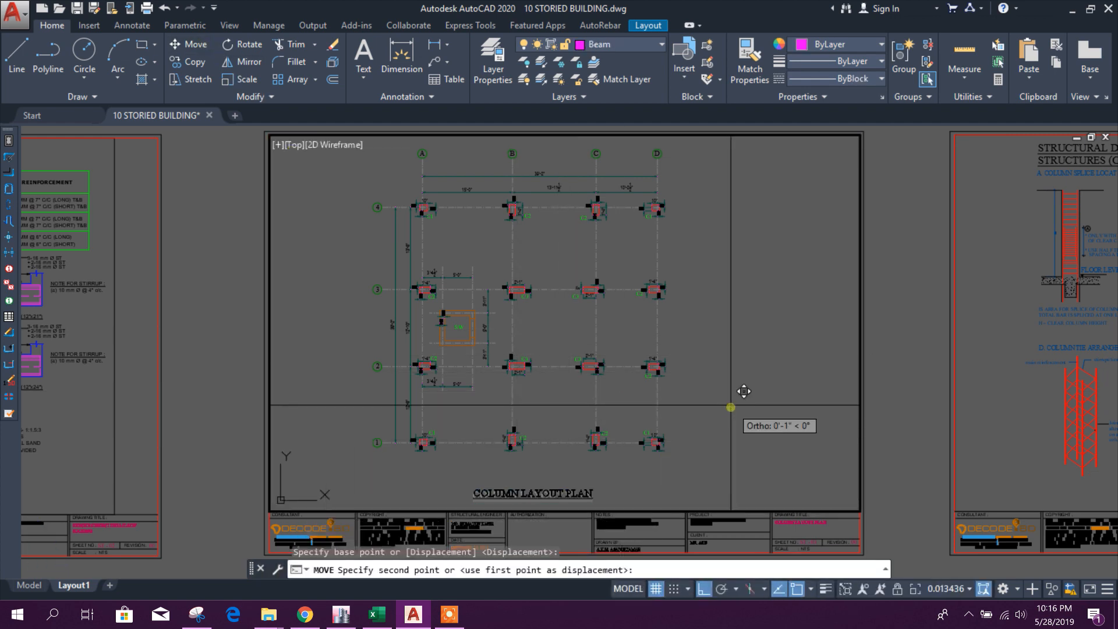
pyautogui.click(744, 367)
pyautogui.doubleClick(918, 322)
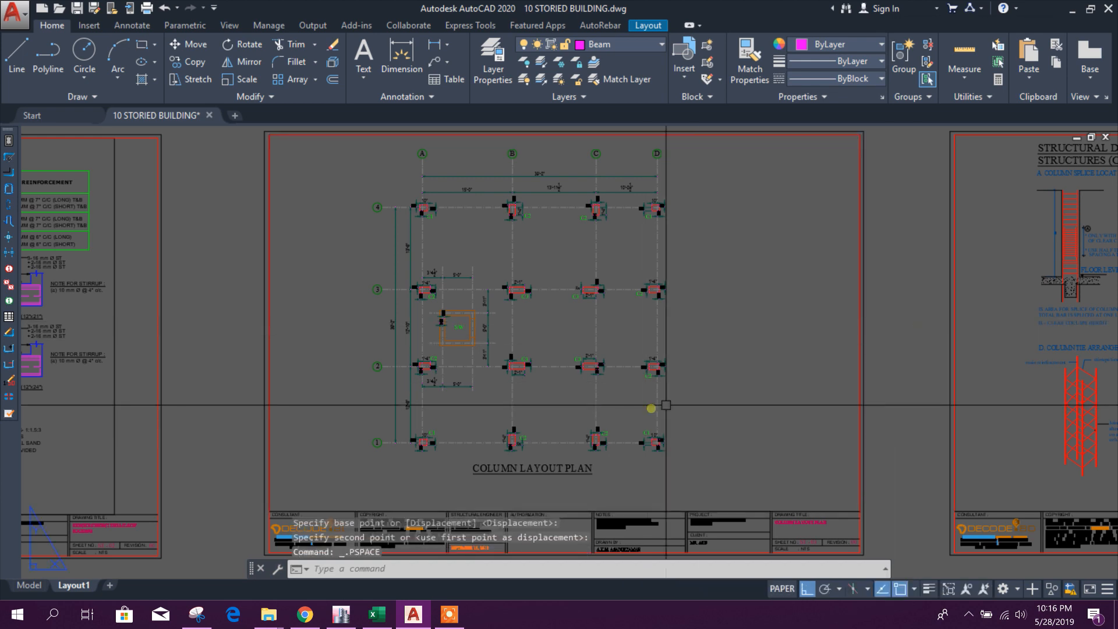
# - Reactivate the column layout plan viewport, enlarge and recentre the plan with its title to fill the frame, and return to paper space
pyautogui.doubleClick(696, 384)
pyautogui.moveTo(706, 374); pyautogui.dragTo(707, 385, button='middle')
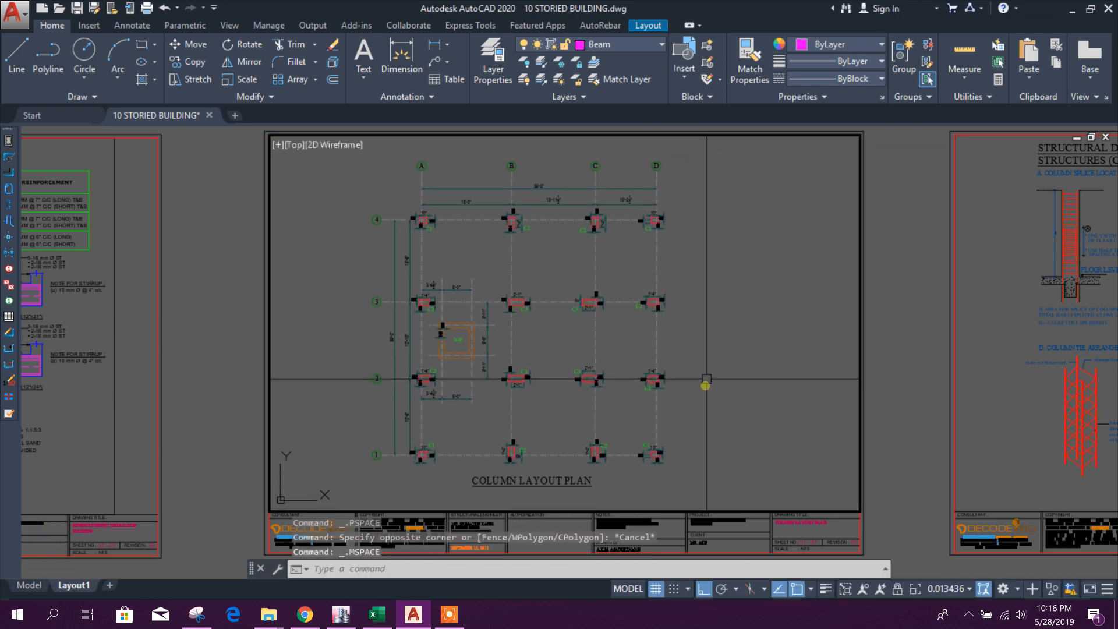
pyautogui.rightClick(711, 362)
pyautogui.click(760, 210)
pyautogui.moveTo(719, 350)
pyautogui.mouseDown()
pyautogui.moveTo(732, 317)
pyautogui.moveTo(732, 355)
pyautogui.moveTo(737, 317)
pyautogui.moveTo(734, 338)
pyautogui.mouseUp()
pyautogui.moveTo(718, 377); pyautogui.dragTo(720, 372, button='middle')
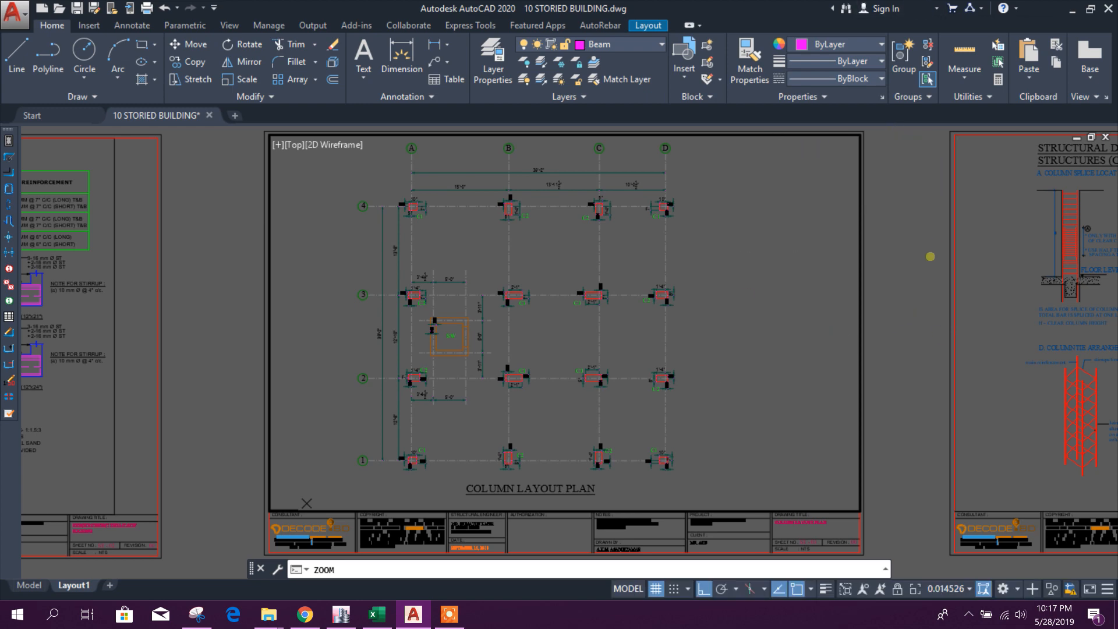
pyautogui.press('Escape')
pyautogui.doubleClick(915, 259)
# - Examine the finished column layout plan sheet and how it sits among the neighbouring layout sheets
pyautogui.scroll(-4, 686, 337)
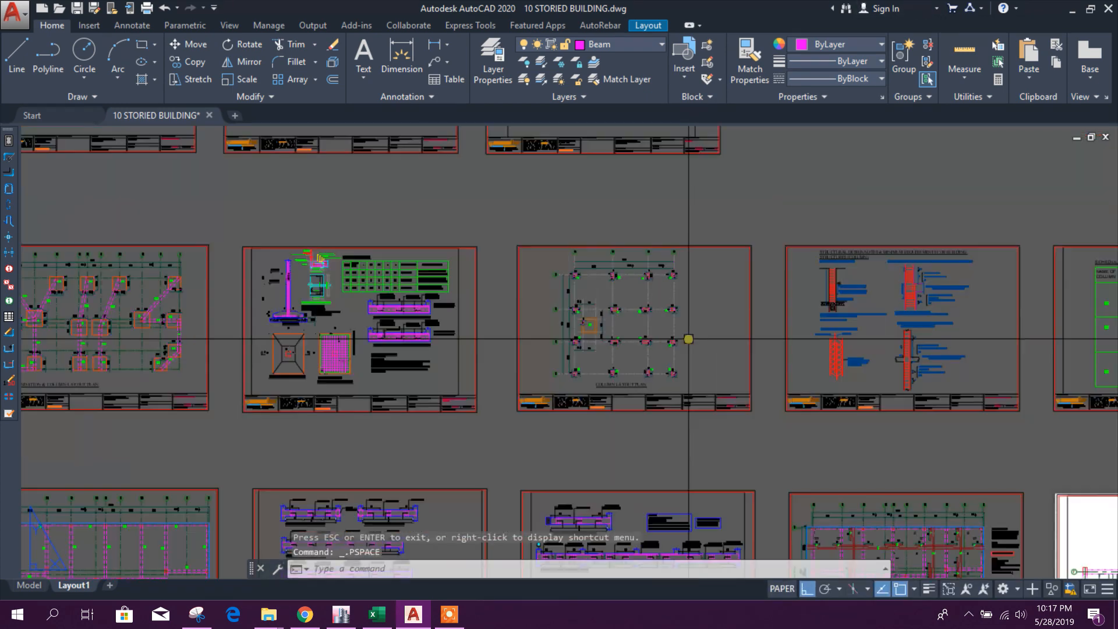
pyautogui.moveTo(689, 377); pyautogui.dragTo(621, 360, button='middle')
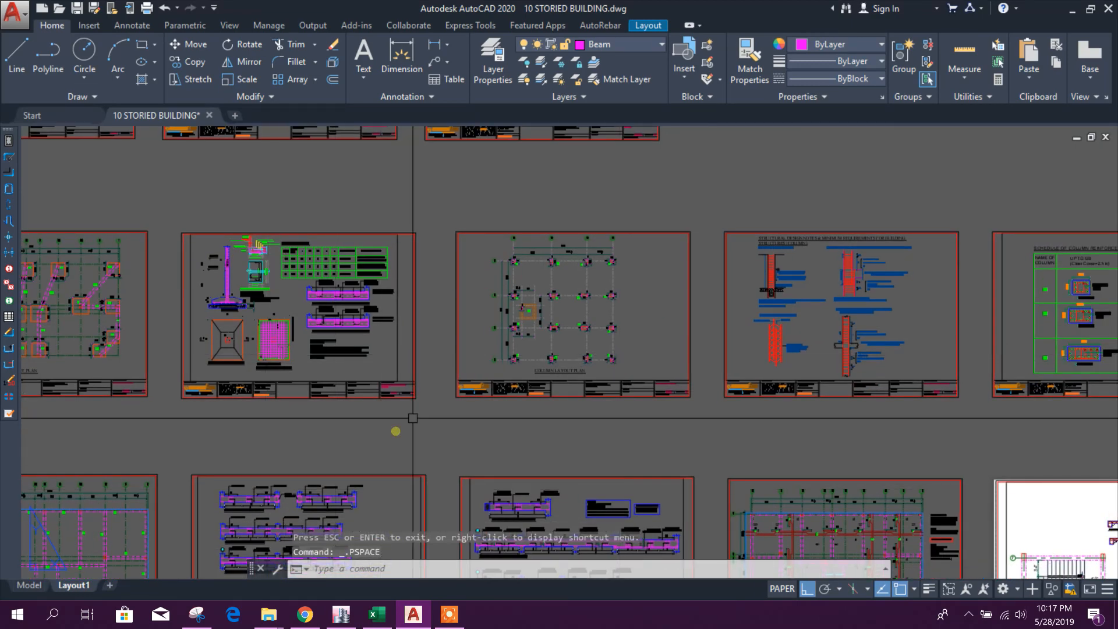
pyautogui.scroll(4, 524, 349)
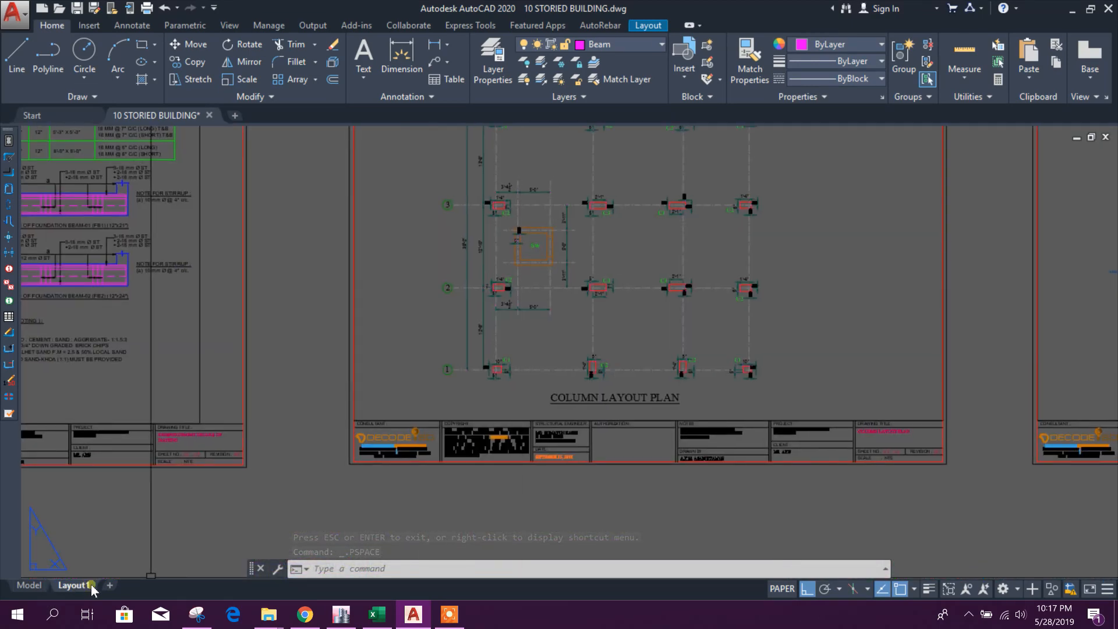
pyautogui.moveTo(531, 357); pyautogui.dragTo(496, 415, button='middle')
pyautogui.moveTo(542, 331); pyautogui.dragTo(505, 373, button='middle')
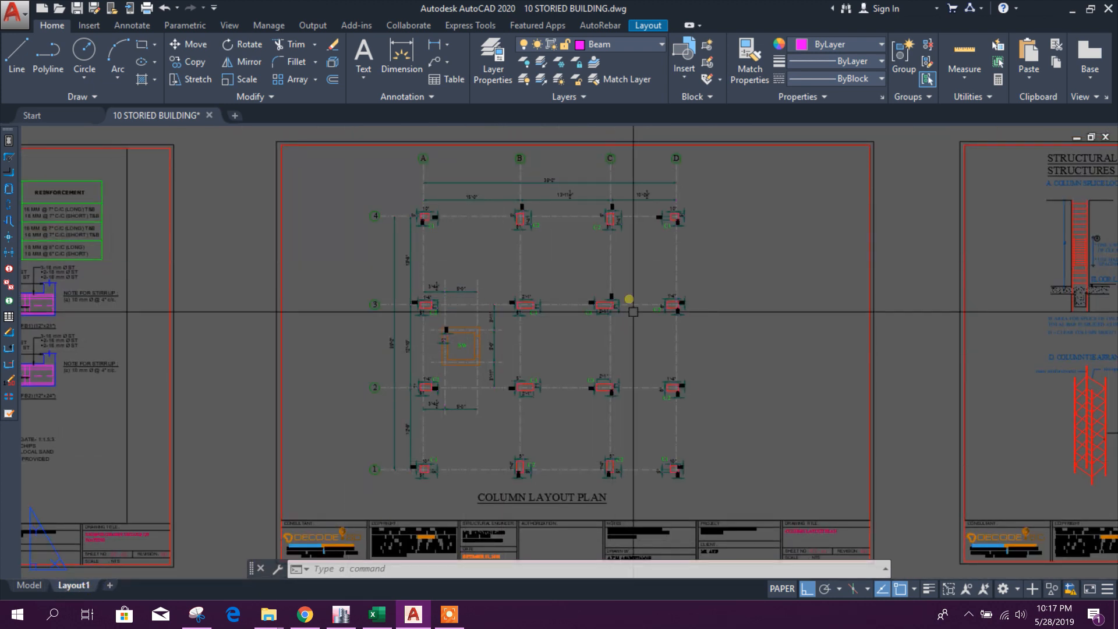
pyautogui.scroll(-3, 609, 324)
pyautogui.scroll(3, 472, 437)
pyautogui.scroll(2, 713, 412)
pyautogui.moveTo(713, 411); pyautogui.dragTo(646, 460, button='middle')
pyautogui.scroll(-2, 647, 460)
pyautogui.moveTo(677, 397); pyautogui.dragTo(656, 434, button='middle')
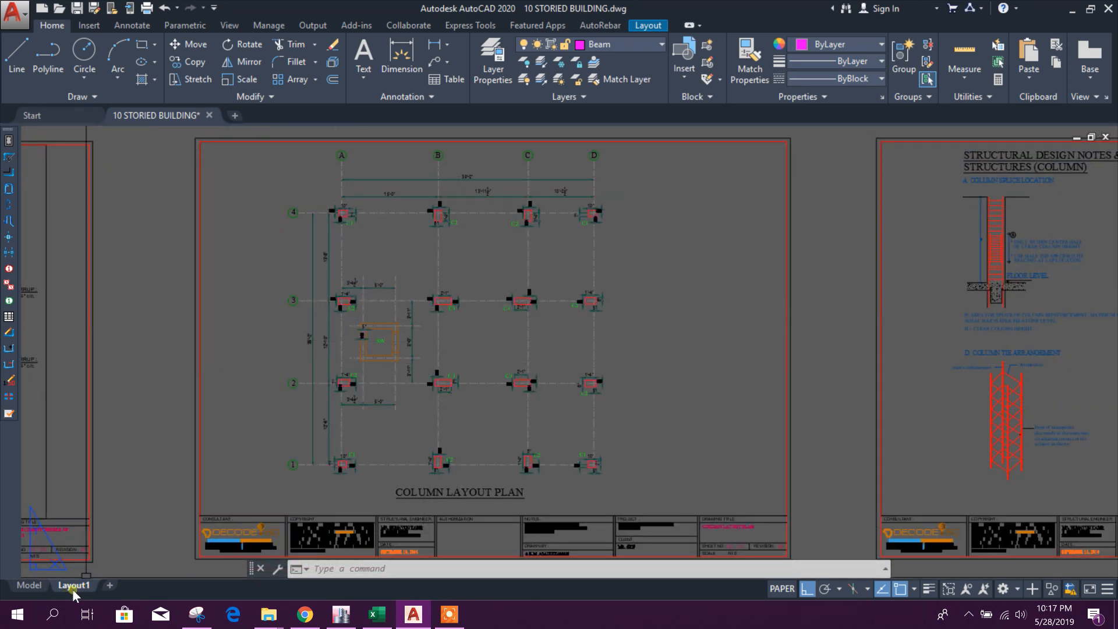
pyautogui.moveTo(622, 388); pyautogui.dragTo(609, 365, button='middle')
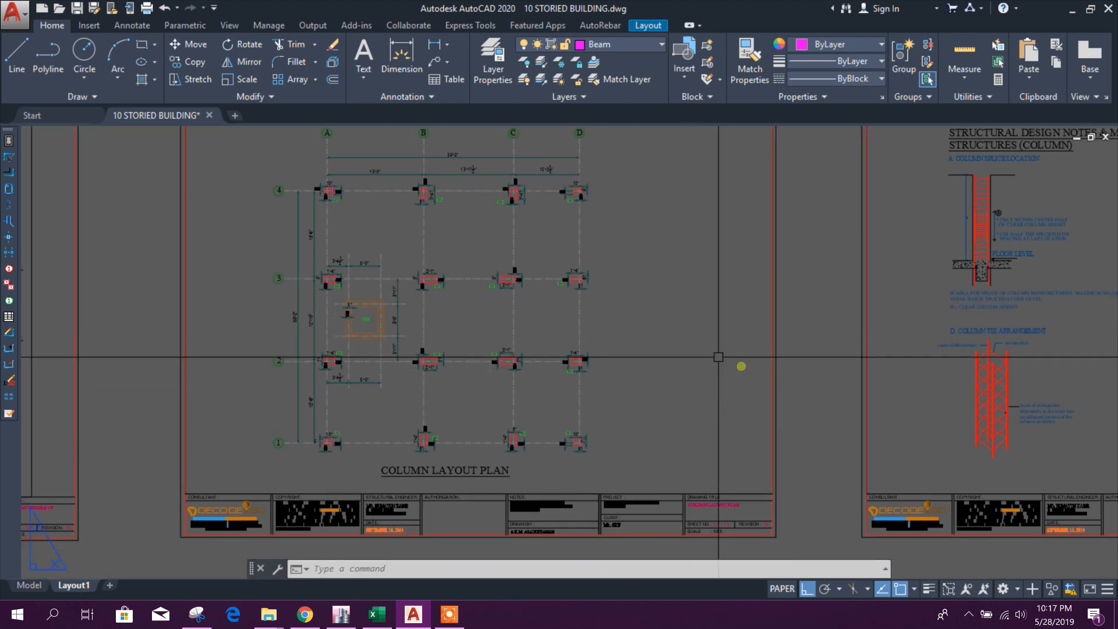
# - Look over the column structural design notes sheet and the column reinforcement schedule sheet
pyautogui.scroll(-2, 714, 358)
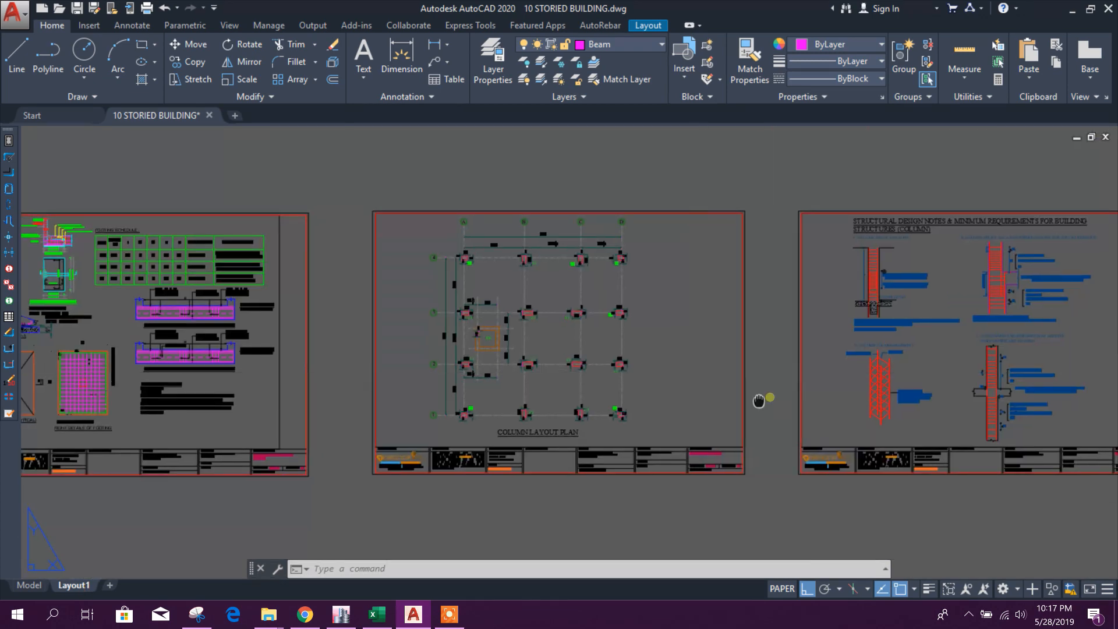
pyautogui.moveTo(762, 394); pyautogui.dragTo(561, 395, button='middle')
pyautogui.scroll(2, 748, 272)
pyautogui.scroll(-2, 629, 320)
pyautogui.moveTo(659, 361); pyautogui.dragTo(528, 359, button='middle')
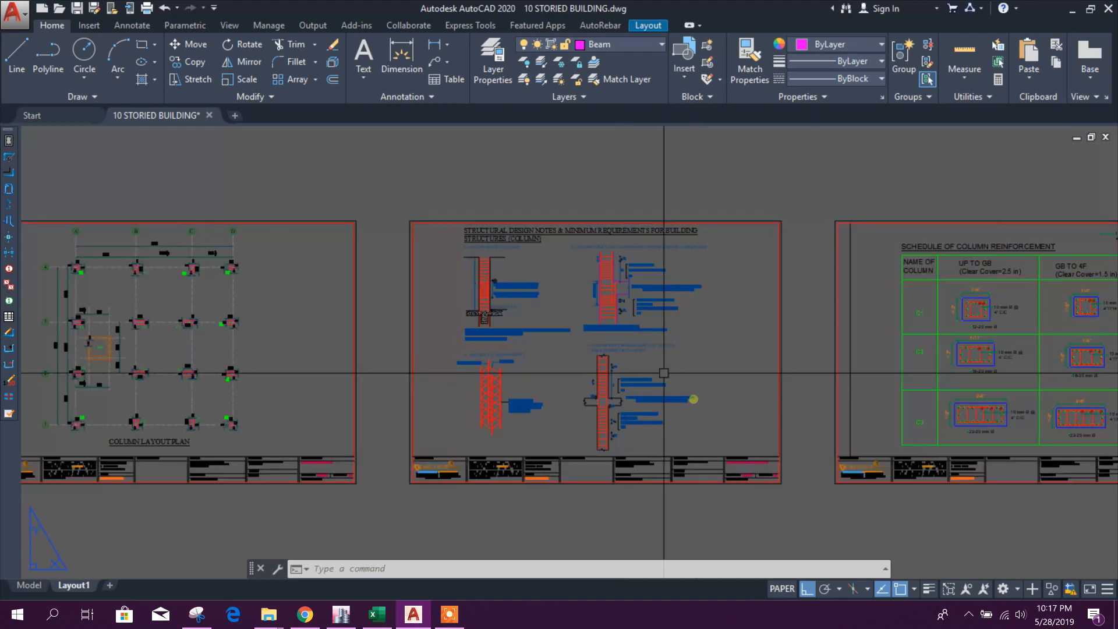
pyautogui.moveTo(763, 442); pyautogui.dragTo(500, 413, button='middle')
pyautogui.moveTo(848, 409); pyautogui.dragTo(778, 425, button='middle')
pyautogui.scroll(2, 659, 337)
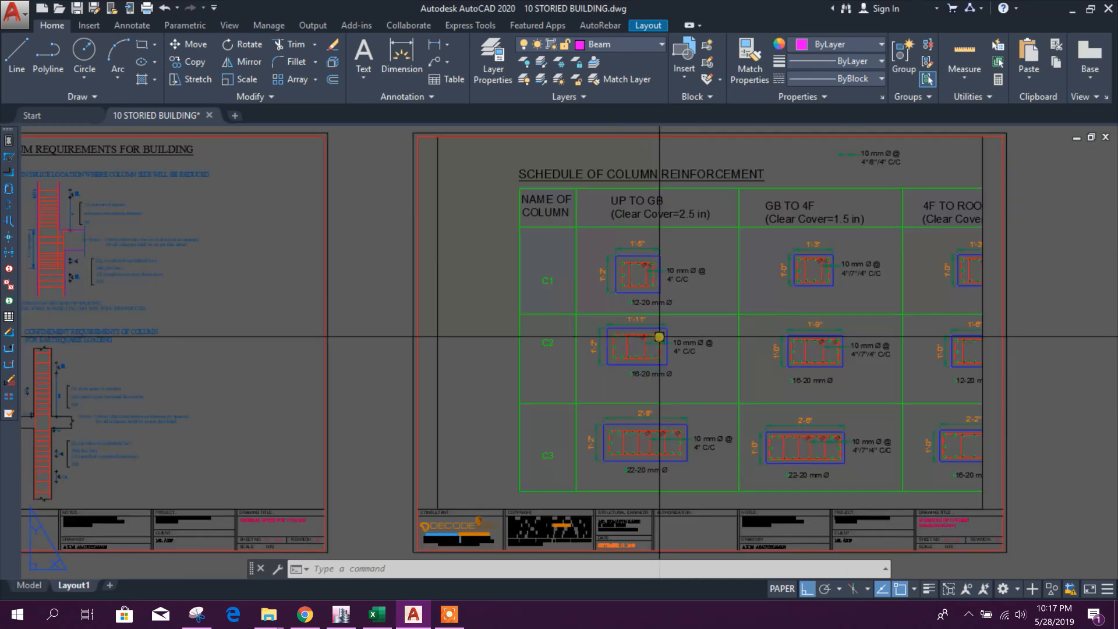
# - Activate the column reinforcement schedule viewport and shrink its view to fit the whole table and its notes
pyautogui.doubleClick(719, 332)
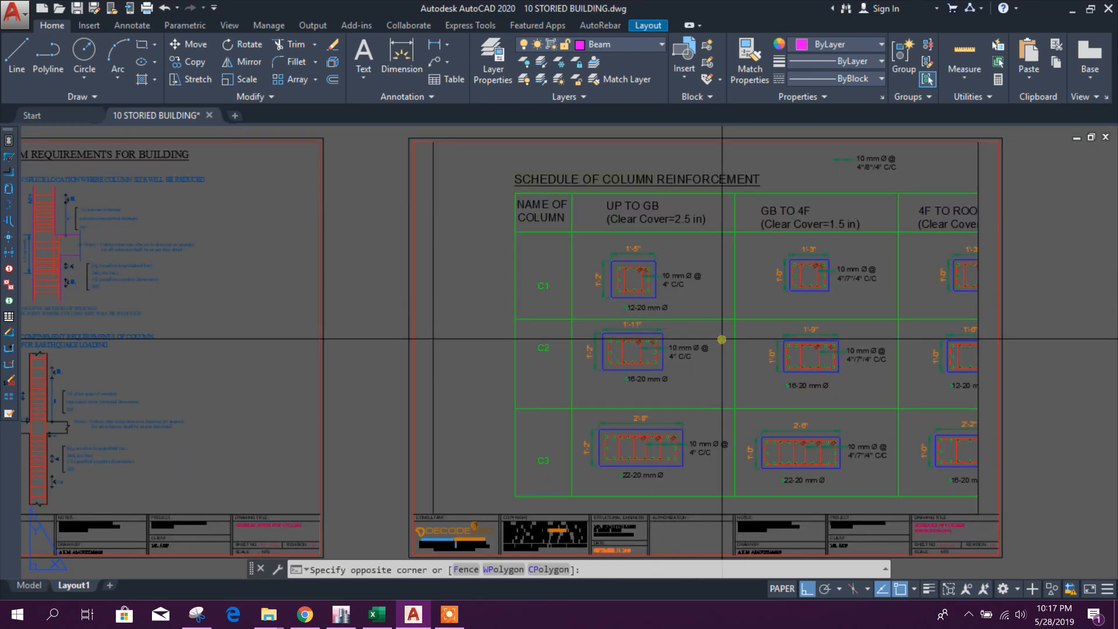
pyautogui.moveTo(794, 382); pyautogui.dragTo(736, 365, button='middle')
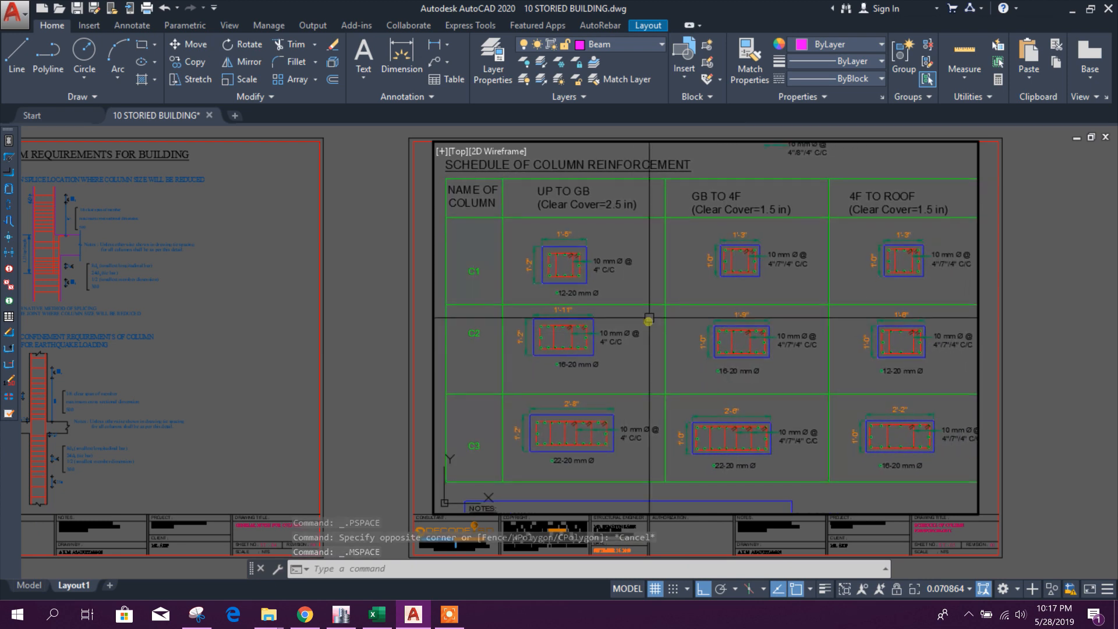
pyautogui.rightClick(653, 299)
pyautogui.click(702, 436)
pyautogui.moveTo(702, 436); pyautogui.dragTo(753, 349)
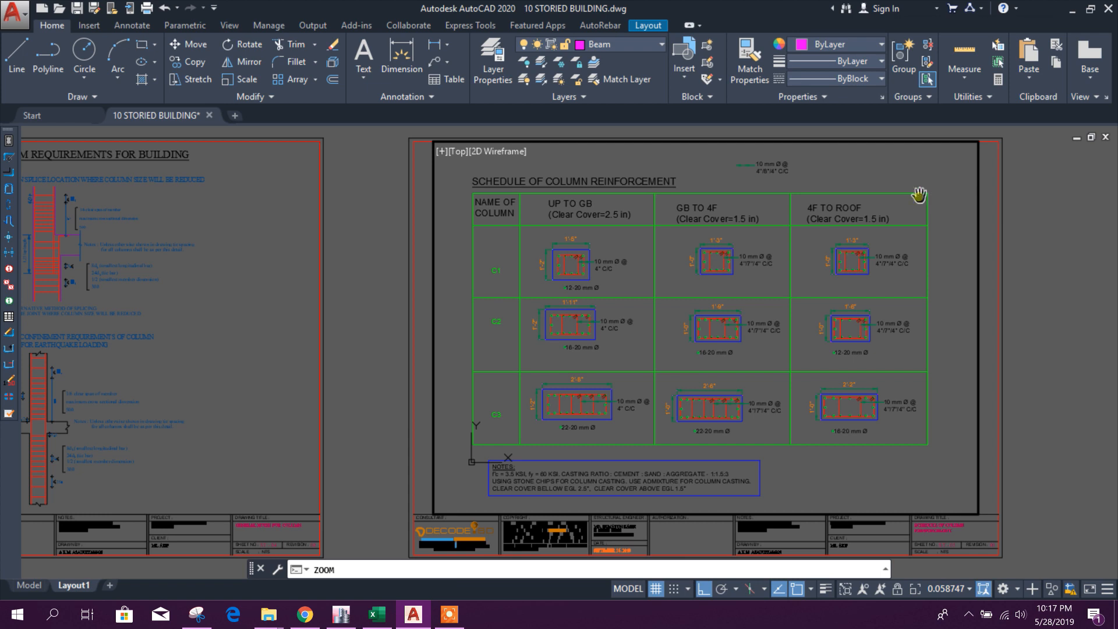
pyautogui.press('Escape')
# - Erase the stray 10 mm Ø @ 4"/8"/4" C/C tie label and leader above the schedule, and return to paper space
pyautogui.click(801, 170)
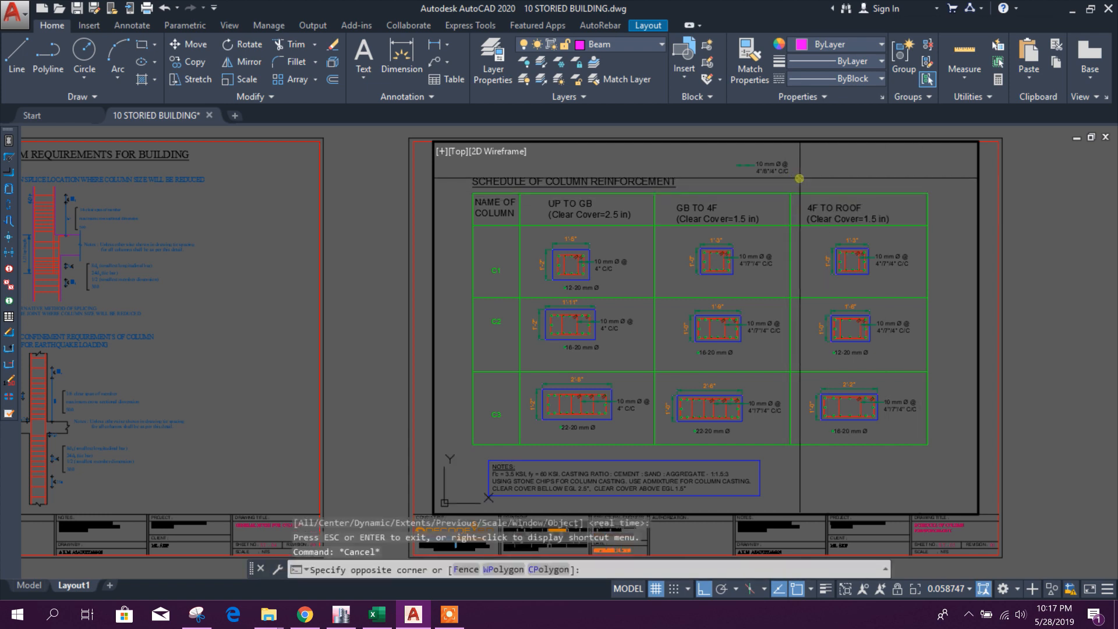
pyautogui.click(723, 162)
pyautogui.press('Delete')
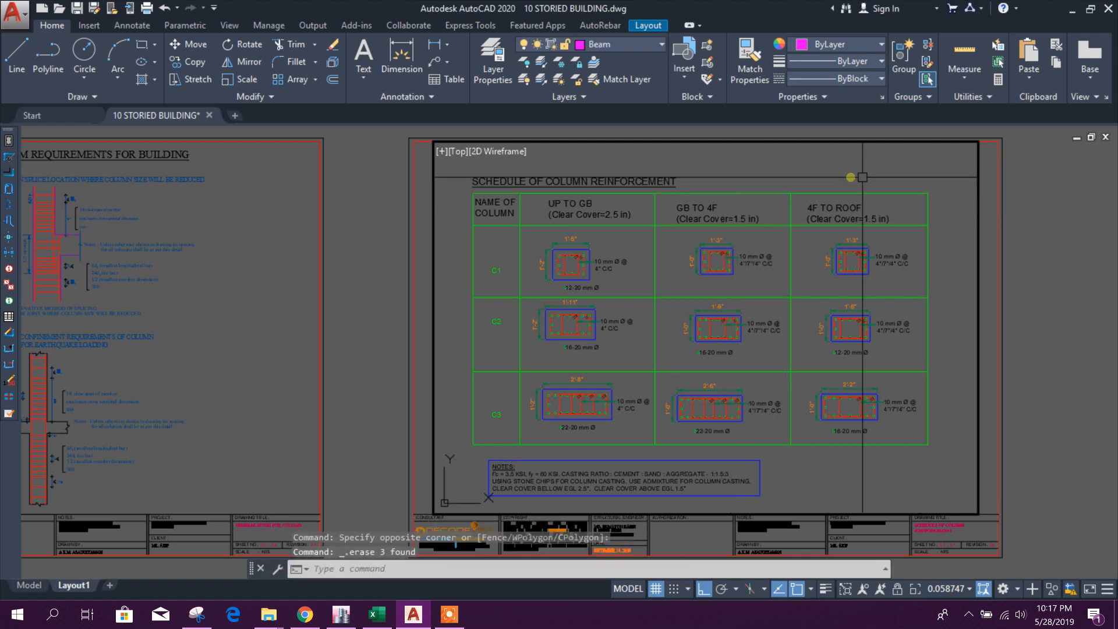
pyautogui.doubleClick(1025, 190)
# - Review the column layout, design notes and reinforcement schedule sheets, and switch to the Column Rebar Calculation workbook in Excel
pyautogui.scroll(-3, 749, 407)
pyautogui.moveTo(538, 419); pyautogui.dragTo(603, 397, button='middle')
pyautogui.moveTo(153, 387); pyautogui.dragTo(500, 360, button='middle')
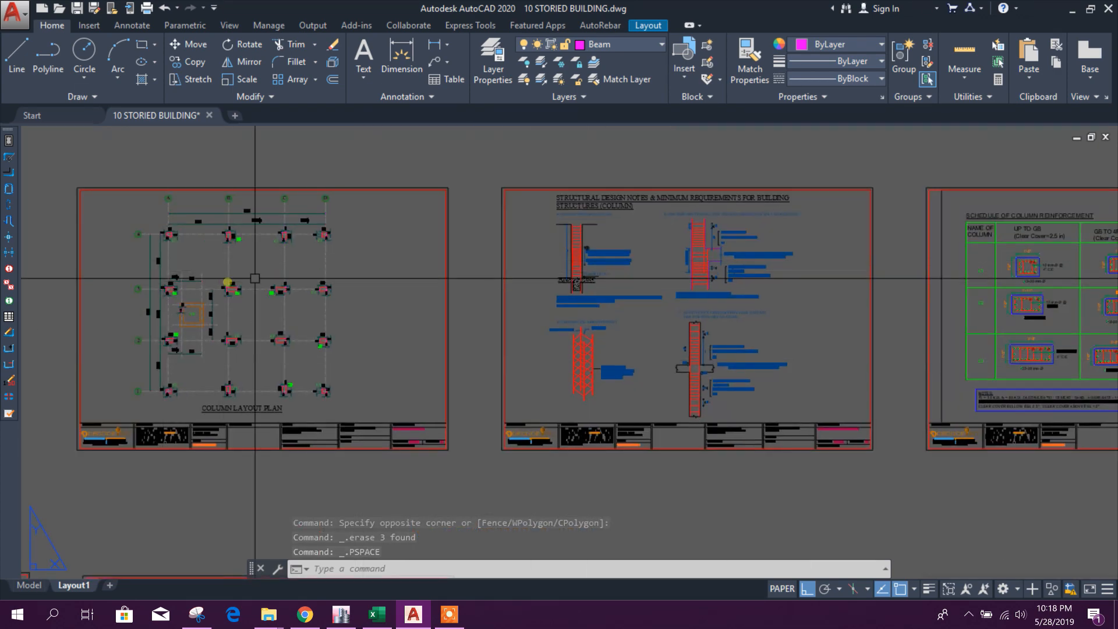
pyautogui.moveTo(391, 318); pyautogui.dragTo(288, 329, button='middle')
pyautogui.moveTo(701, 367); pyautogui.dragTo(396, 370, button='middle')
pyautogui.scroll(2, 745, 332)
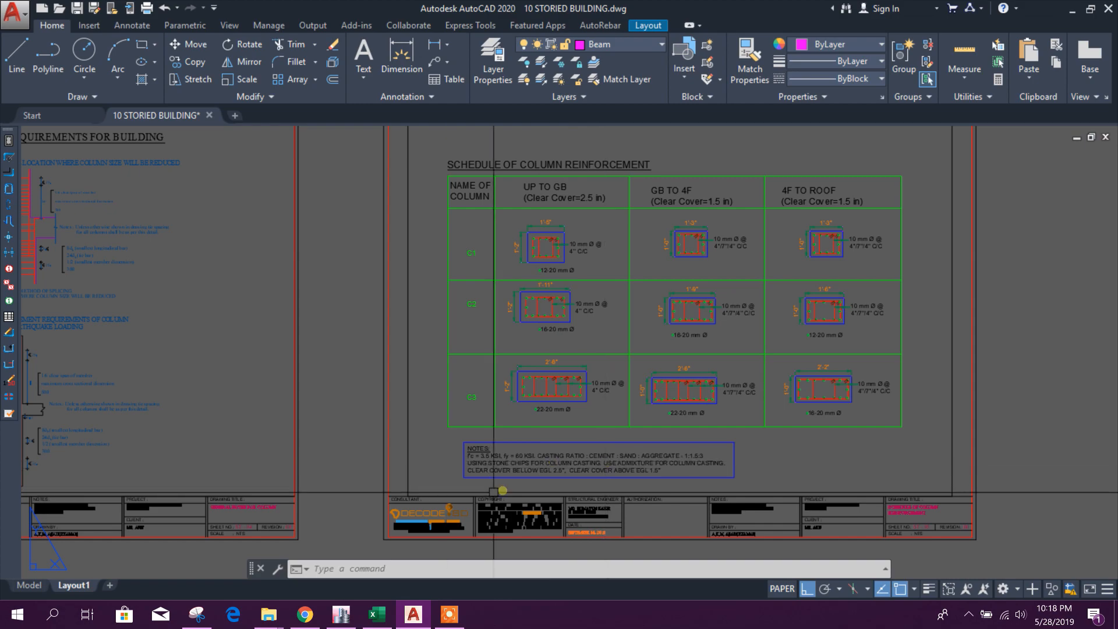
pyautogui.click(377, 613)
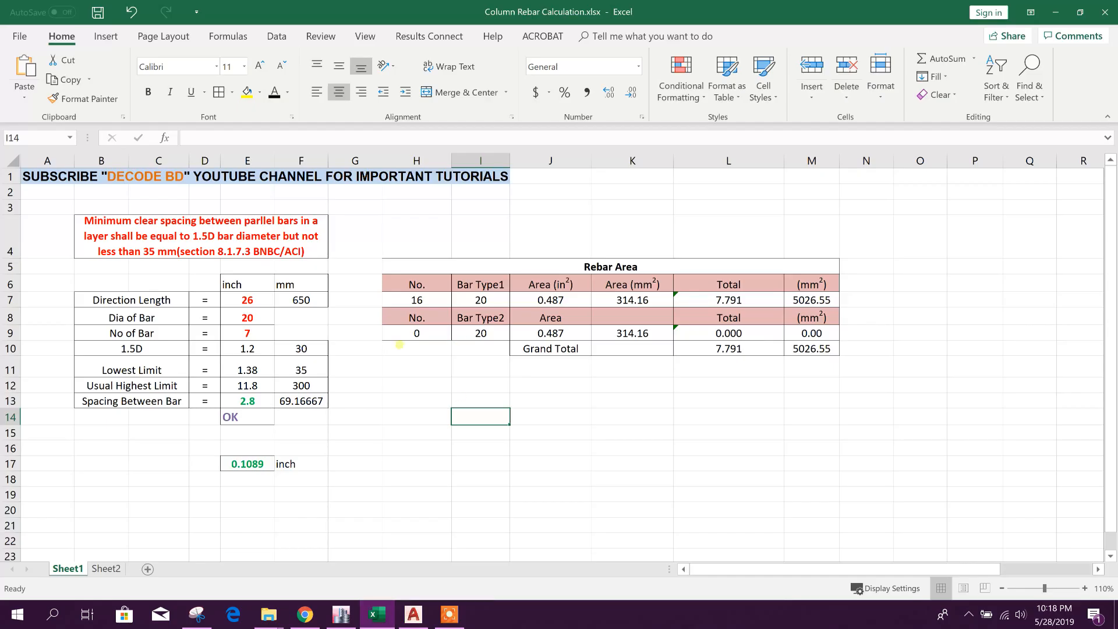